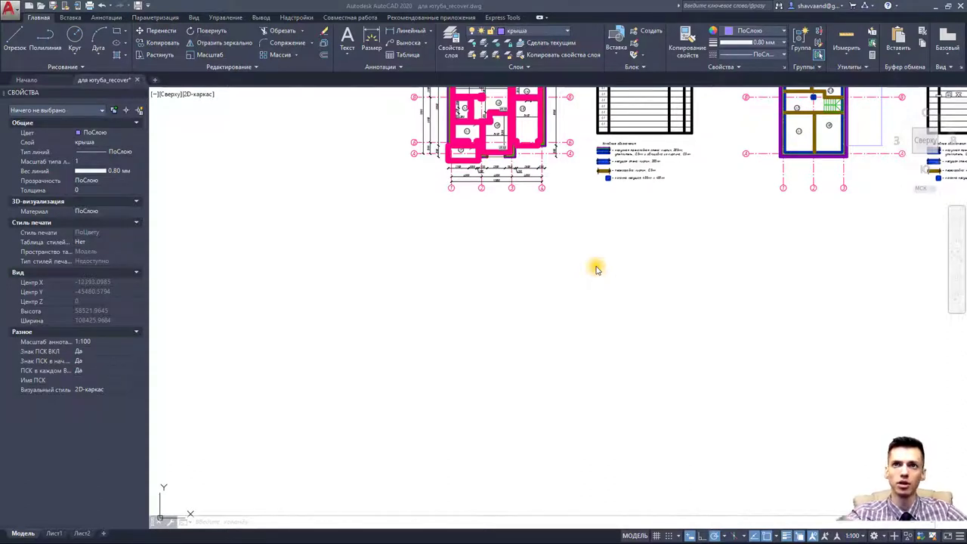
- Lock every layer in Layer Properties so the whole floor plan appears faded
middle_drag(567, 278, 550, 366)
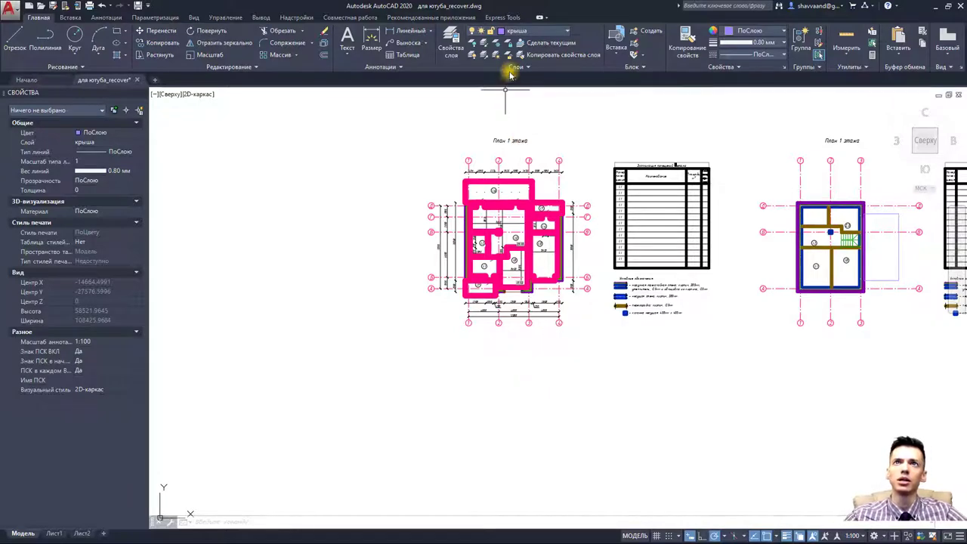
scroll(507, 91, up, 2)
scroll(511, 105, down, 3)
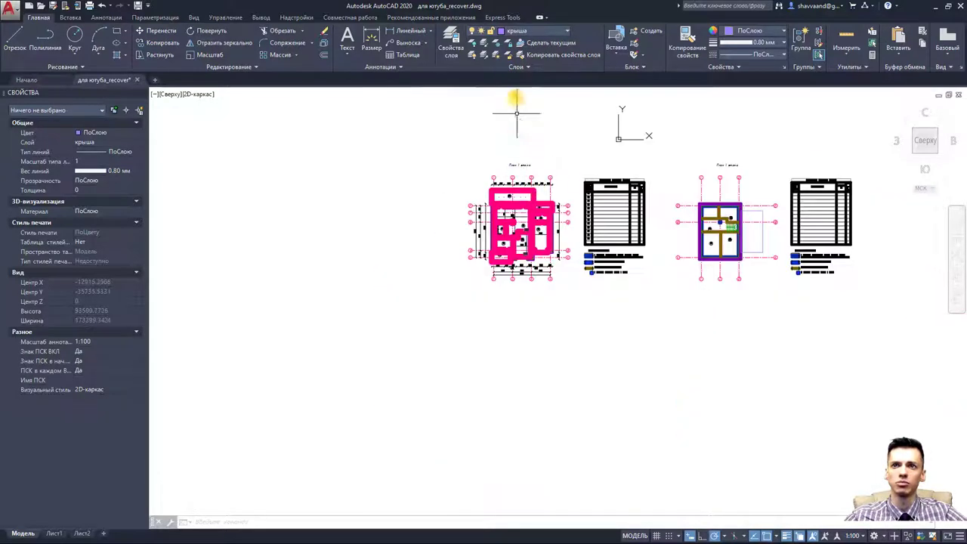
click(451, 43)
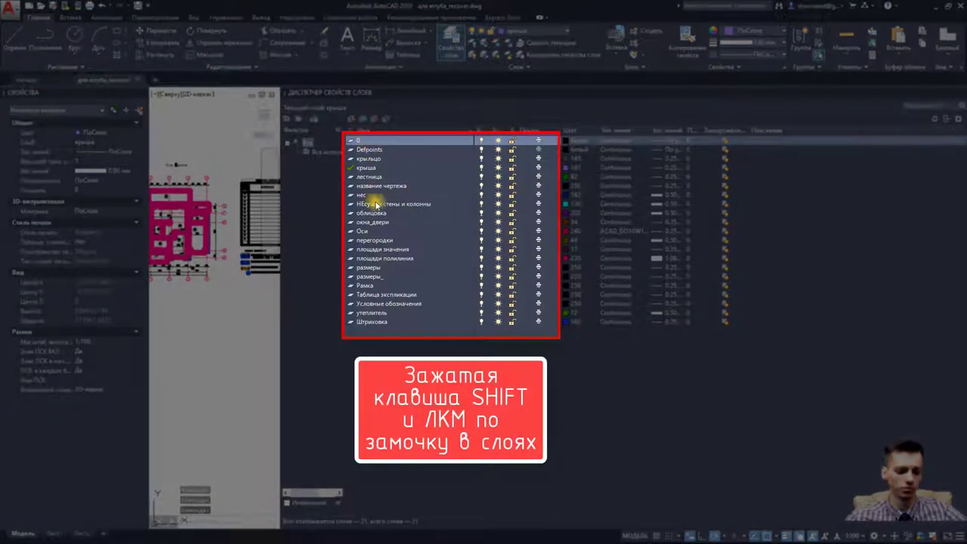
shift+click(369, 321)
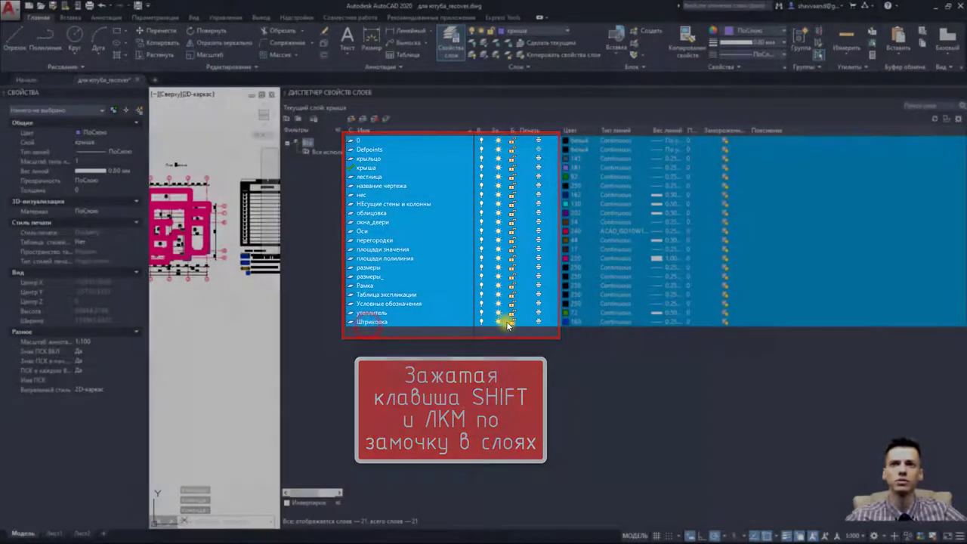
click(512, 322)
click(451, 43)
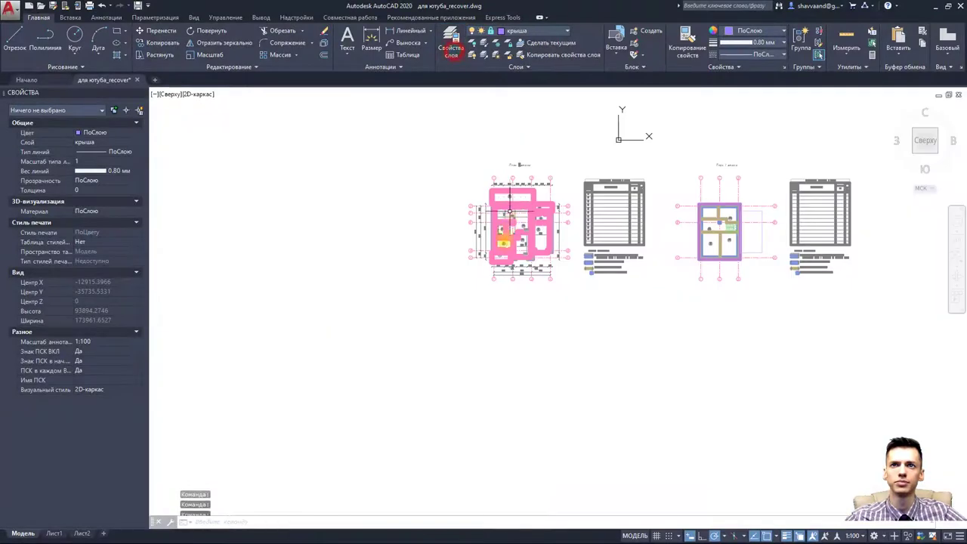
scroll(528, 219, up, 5)
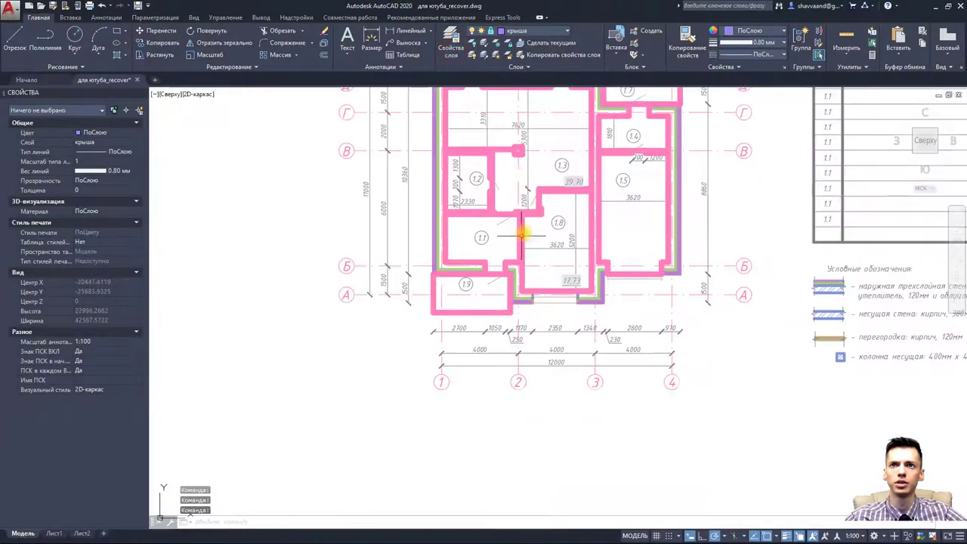
- Unlock the Оси layer with Layer Unlock by picking a grid axis line
click(510, 57)
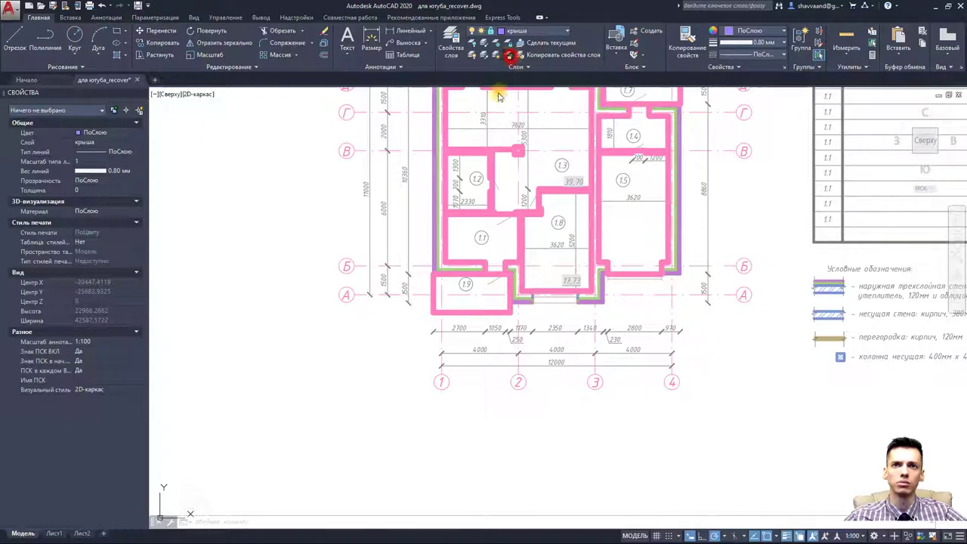
click(504, 60)
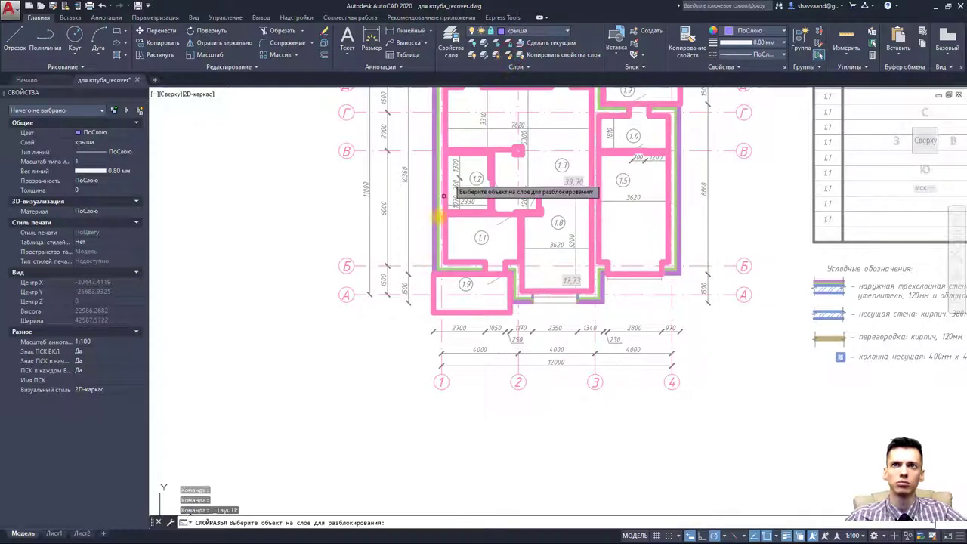
click(424, 265)
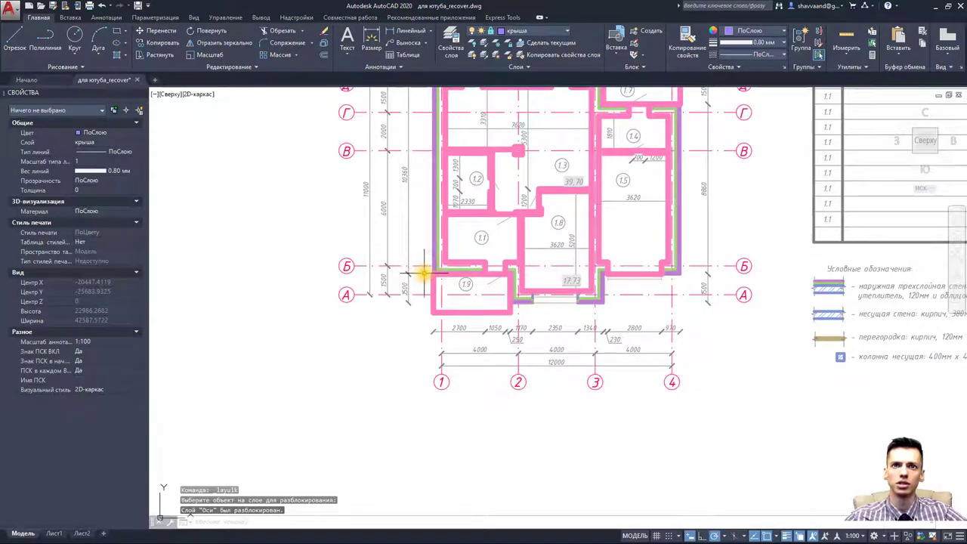
middle_drag(546, 306, 491, 316)
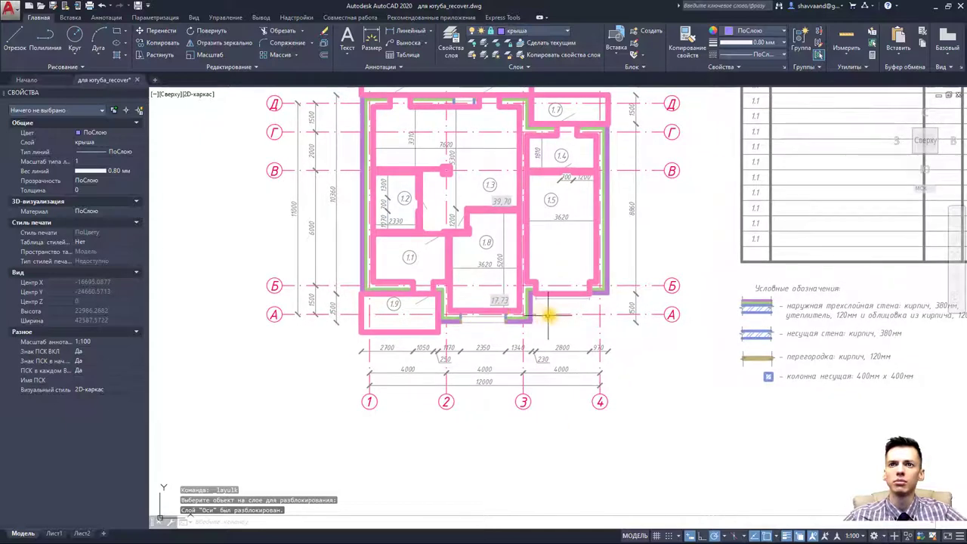
scroll(549, 316, up, 4)
click(511, 310)
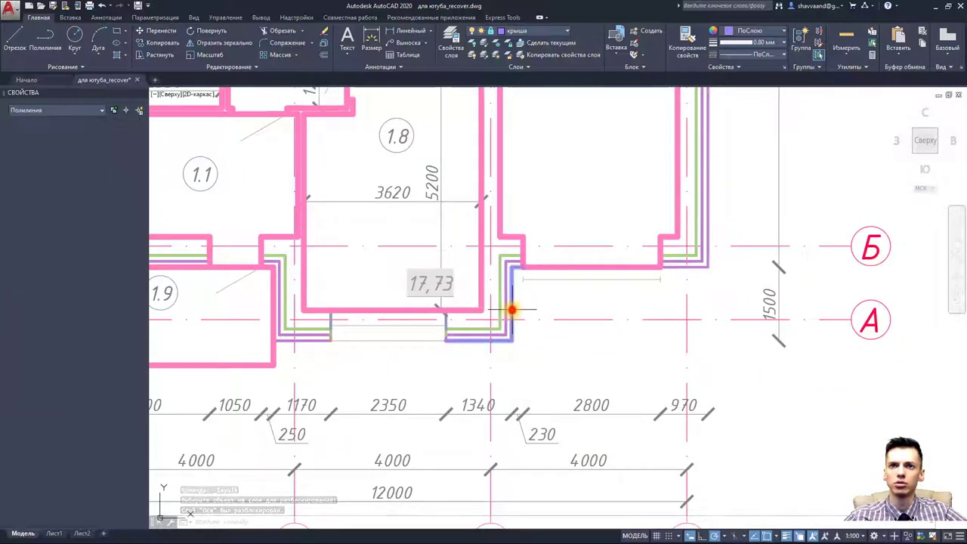
- Unlock the облицовка and green insulation layers by picking their wall lines
click(508, 55)
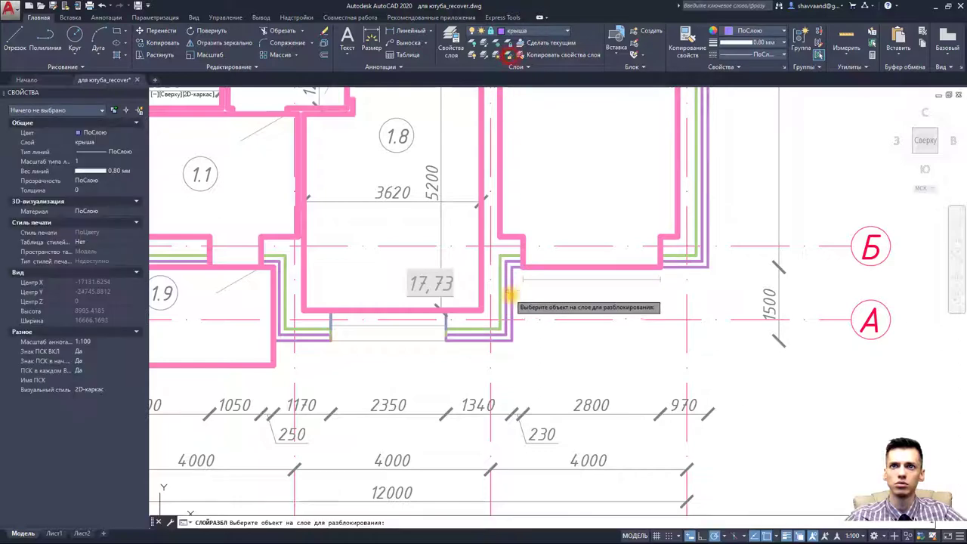
click(511, 295)
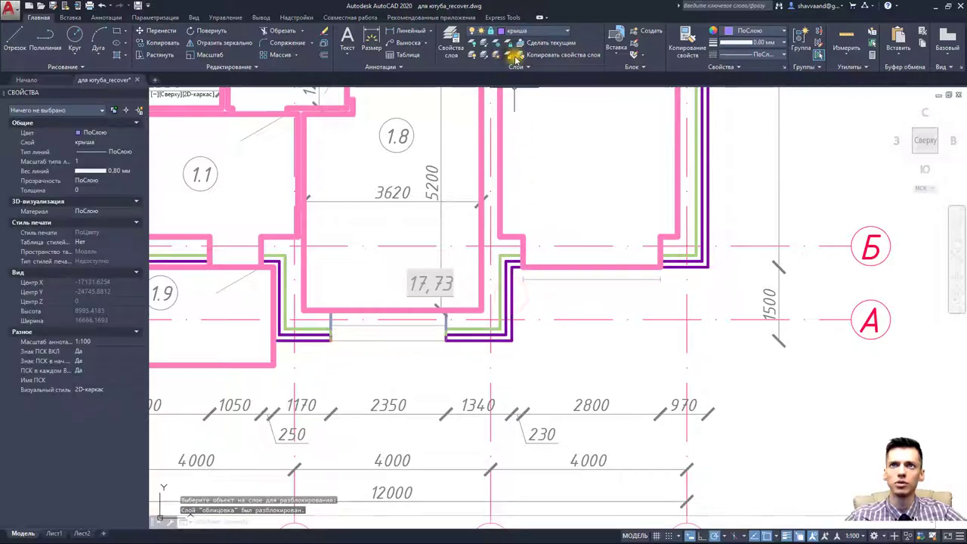
click(513, 57)
click(501, 286)
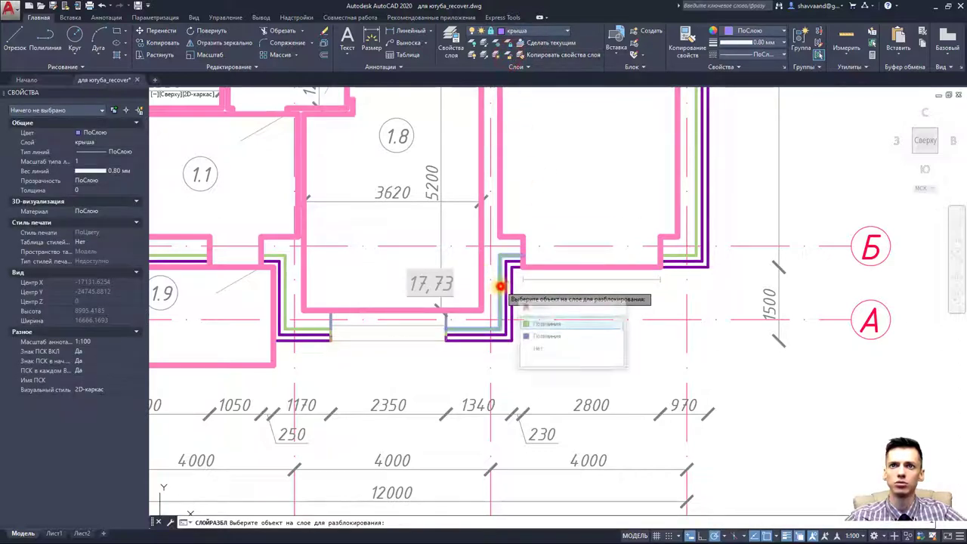
click(514, 57)
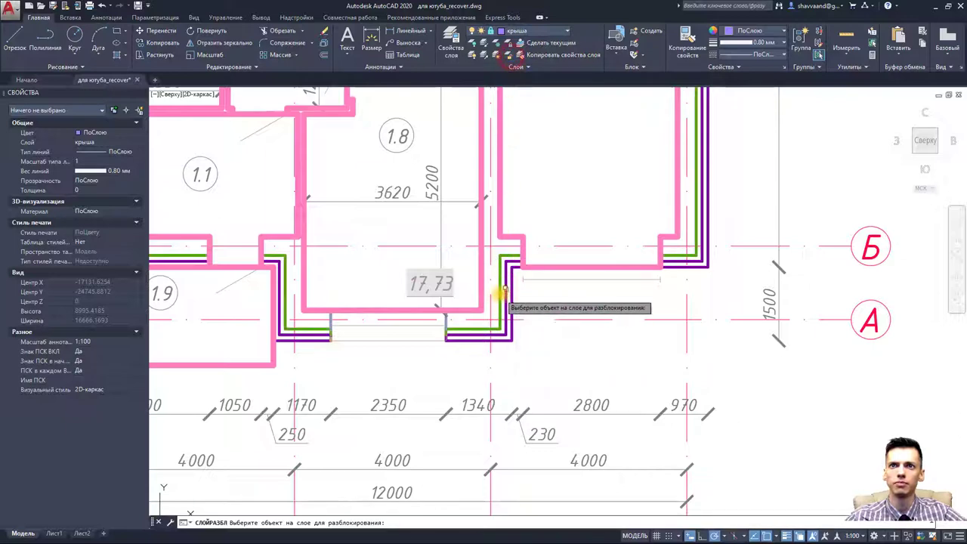
- Unlock the blue load-bearing wall layer, then bring up the layer list
middle_drag(678, 230, 670, 253)
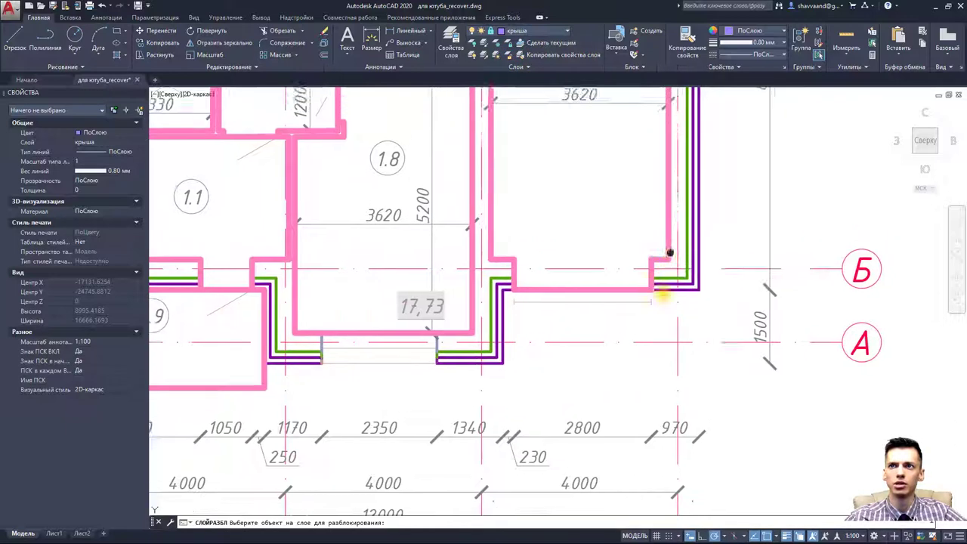
scroll(650, 253, down, 1)
scroll(528, 265, down, 3)
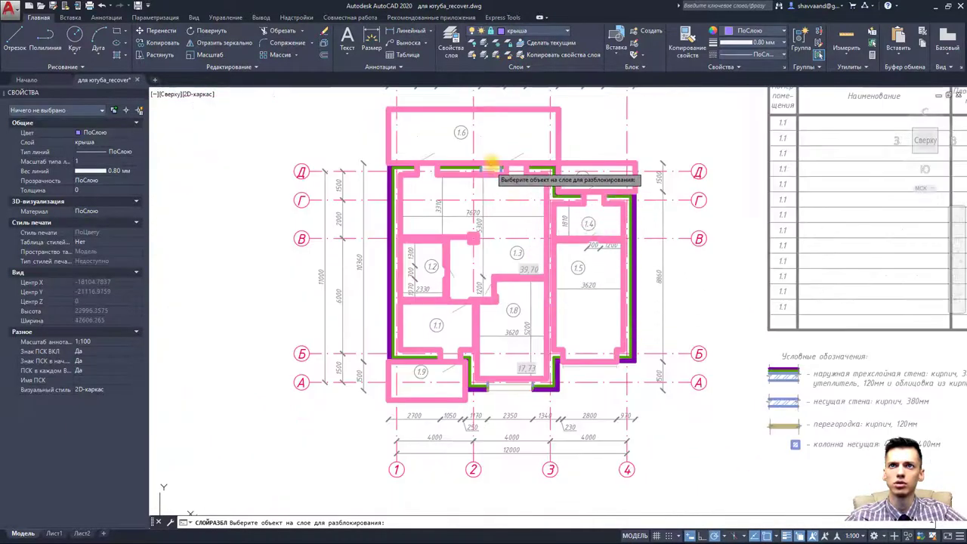
scroll(491, 164, up, 5)
click(557, 235)
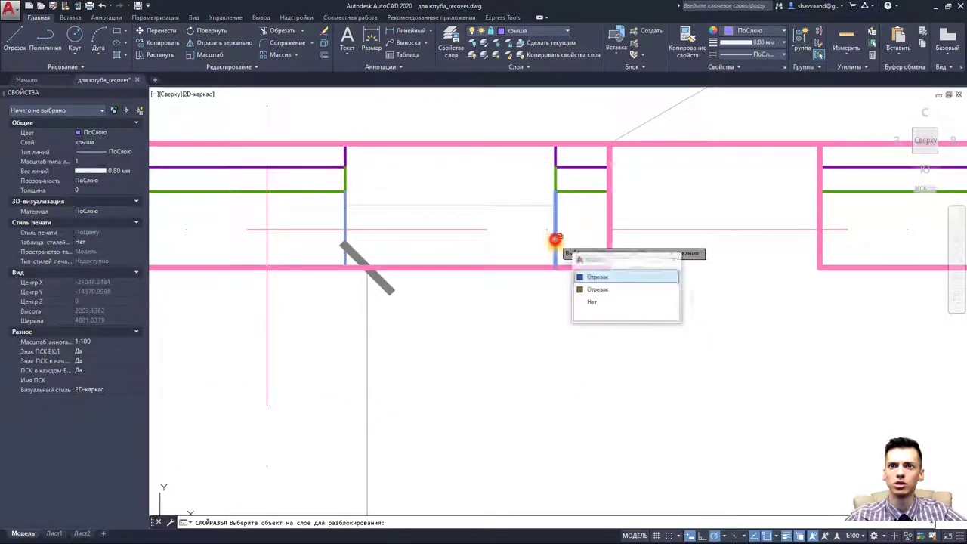
click(505, 58)
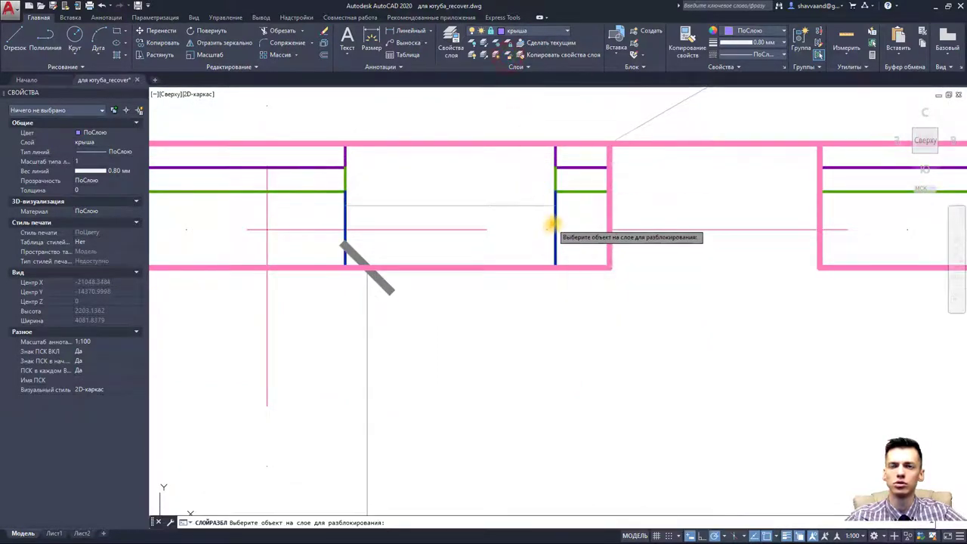
click(450, 47)
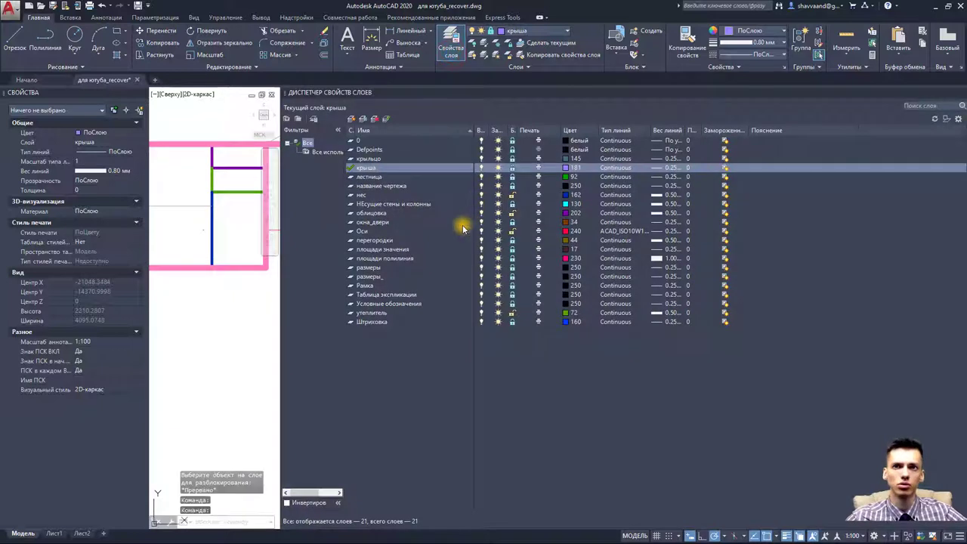
- Check the утеплитель, Оси, облицовка and нес lock states and toggle название чертежа's lock
click(385, 312)
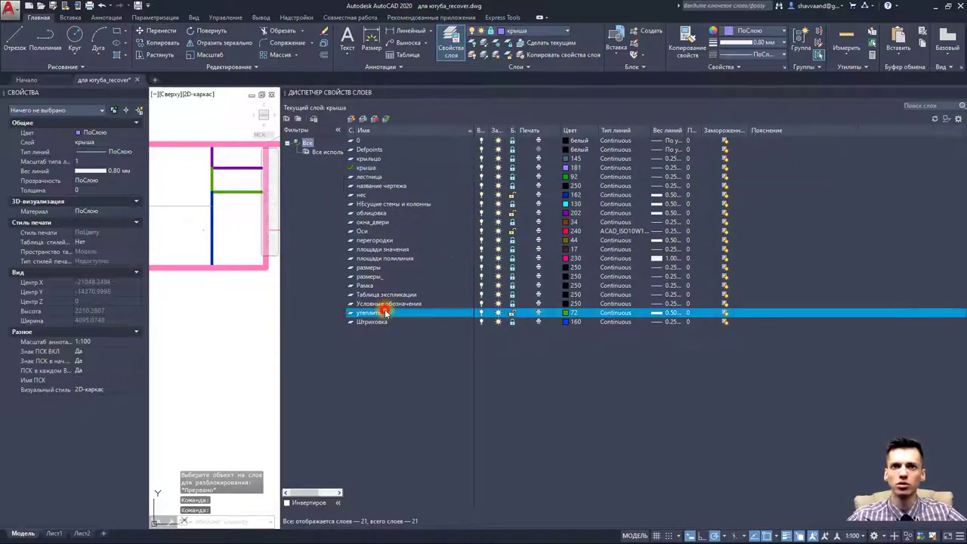
ctrl+click(374, 234)
ctrl+click(382, 213)
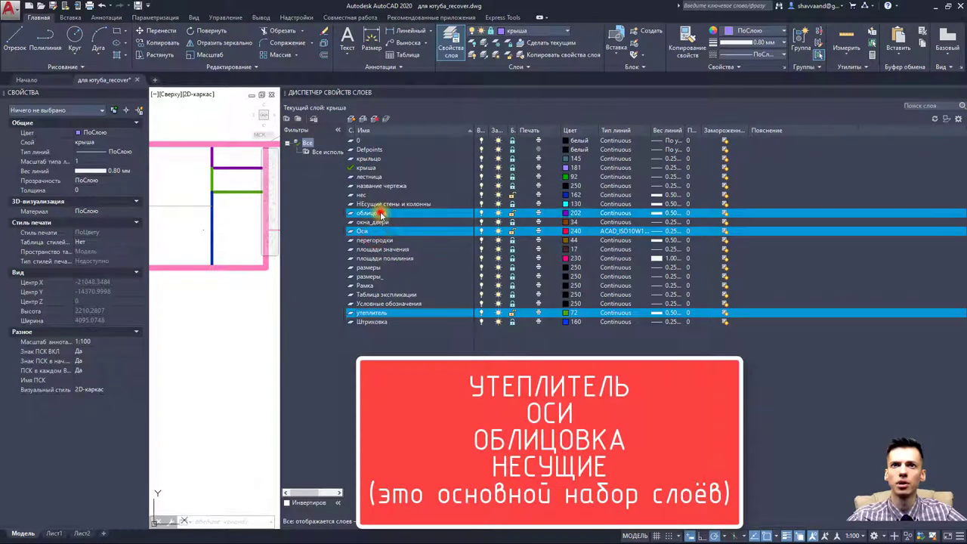
click(379, 195)
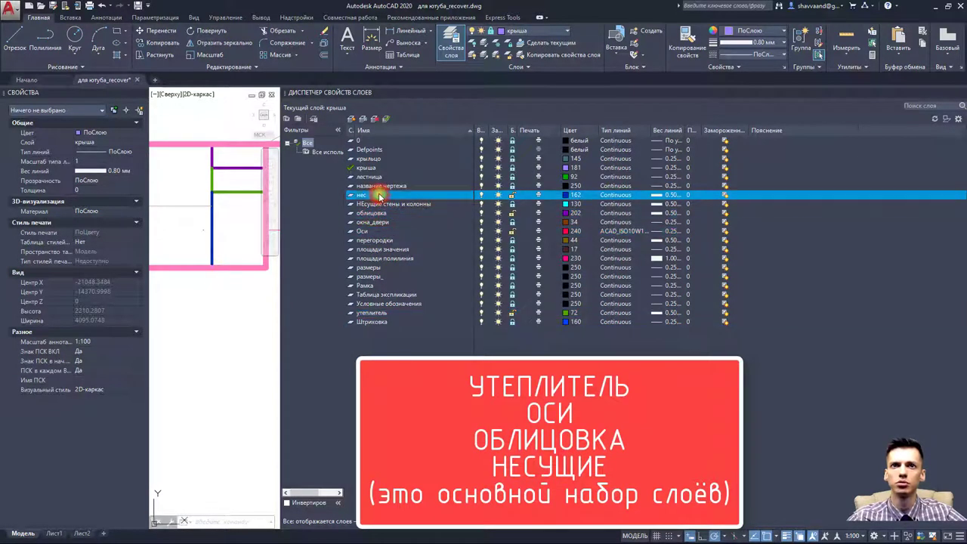
click(442, 186)
click(513, 186)
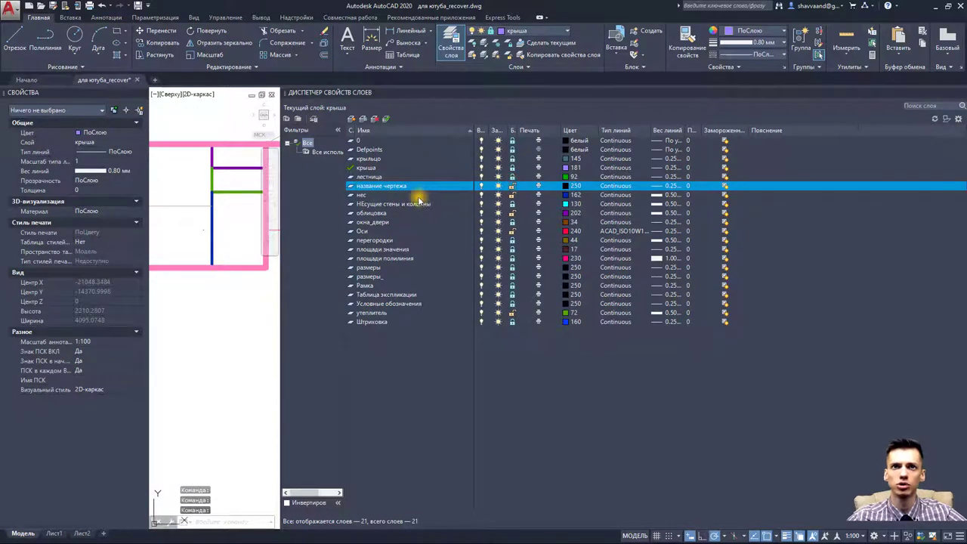
- Inspect the лестница, крыльцо, load-bearing wall and room-area layers, then close the manager
click(370, 177)
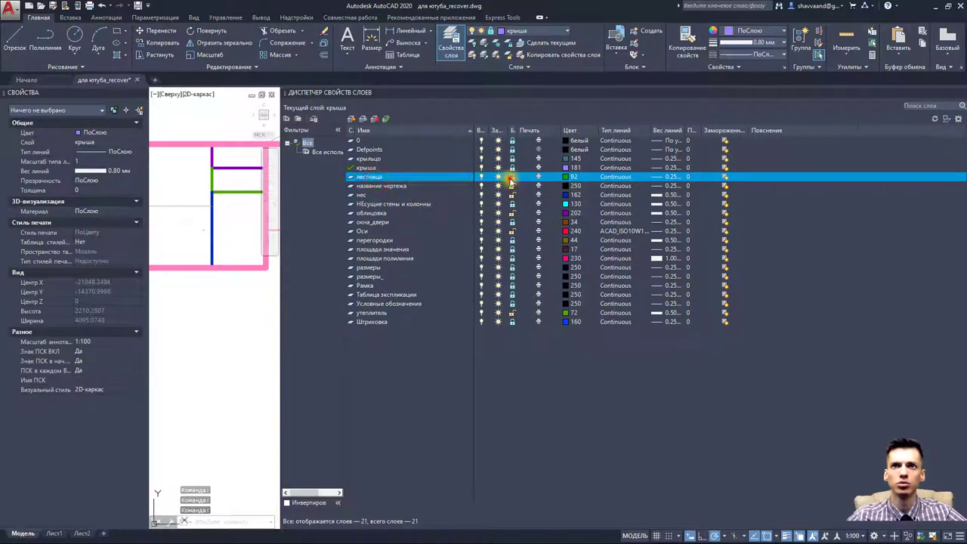
click(372, 159)
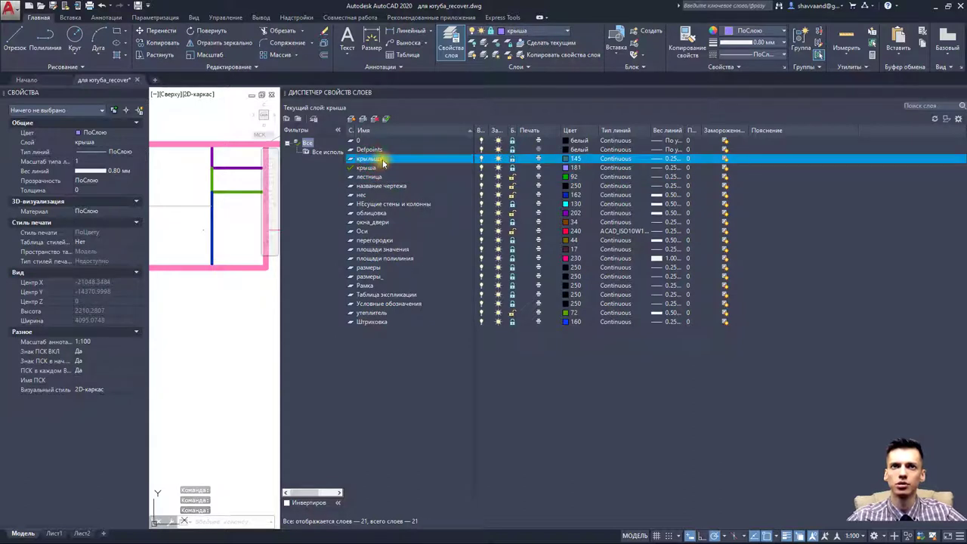
click(387, 203)
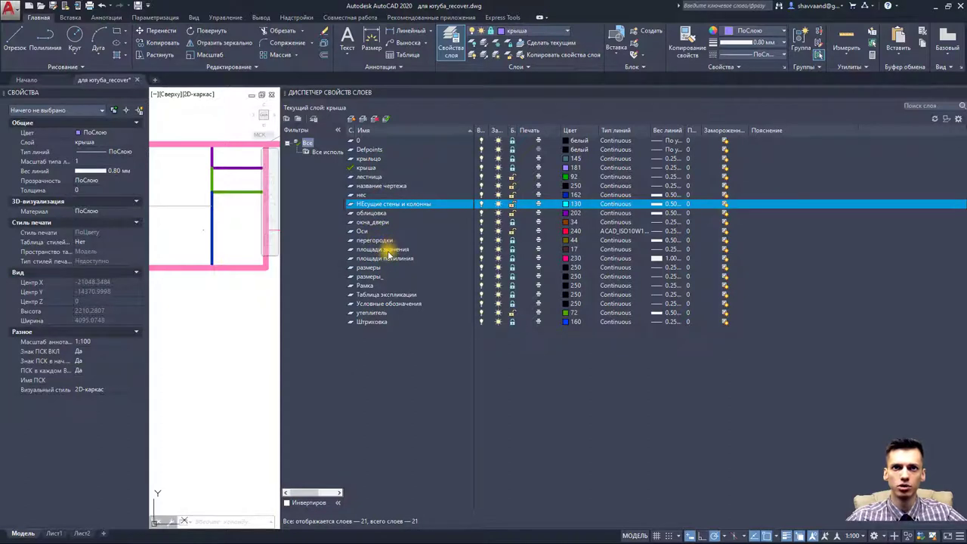
click(388, 250)
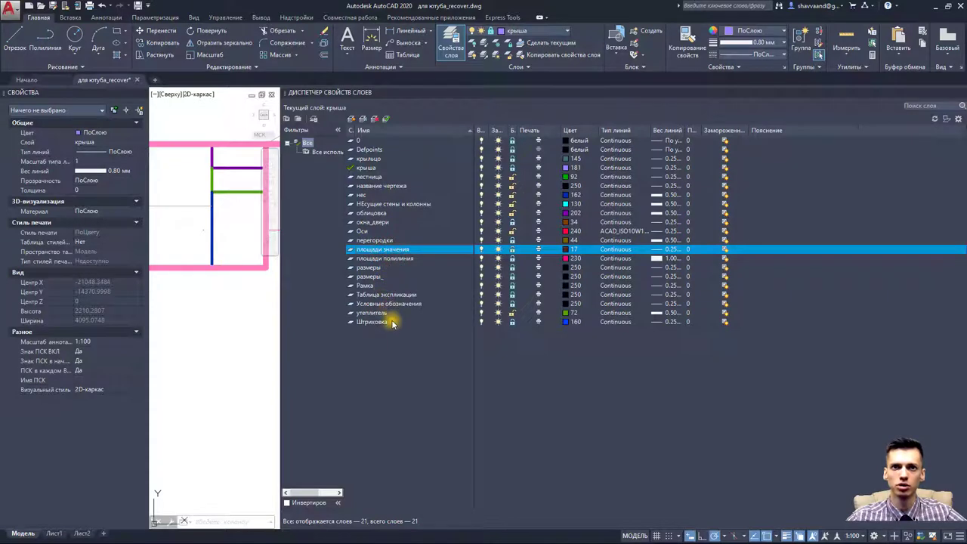
click(447, 54)
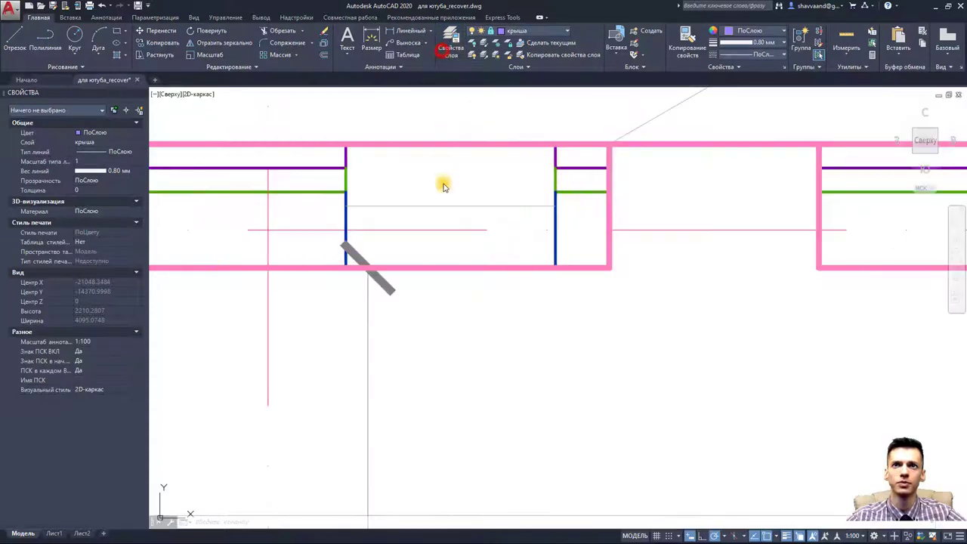
- Crossing-select the first-floor plan's unlocked walls, insulation, facing and axes
scroll(444, 236, down, 6)
scroll(436, 239, down, 2)
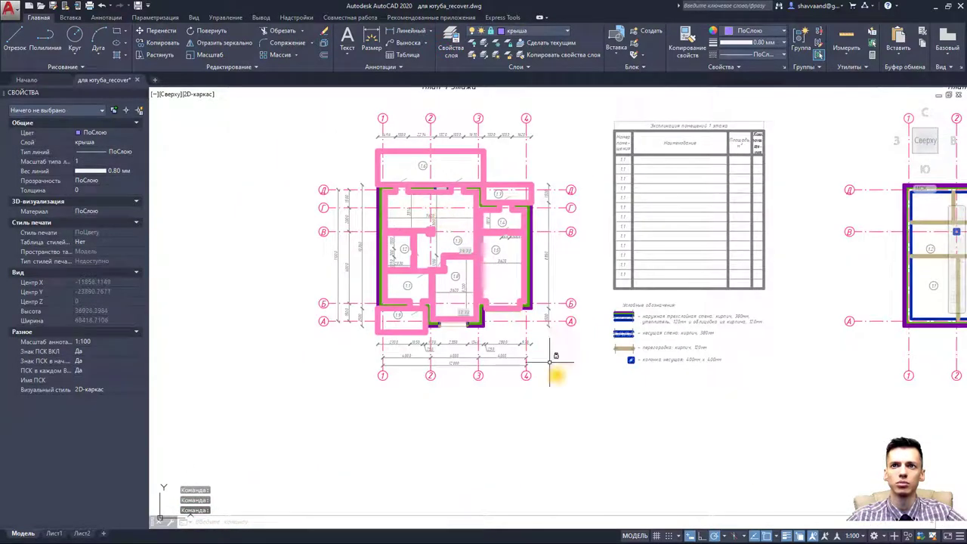
drag(590, 415, 582, 427)
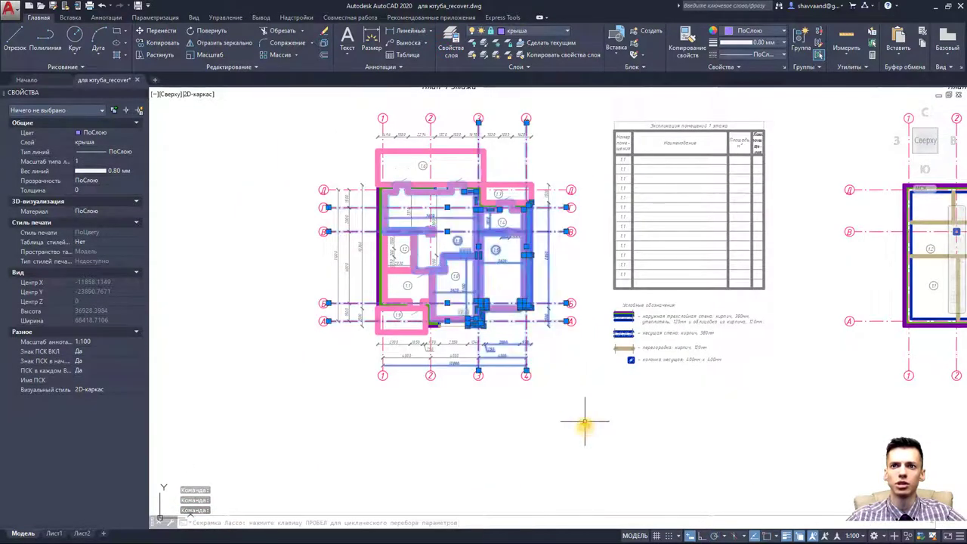
click(585, 427)
key(Escape)
click(596, 424)
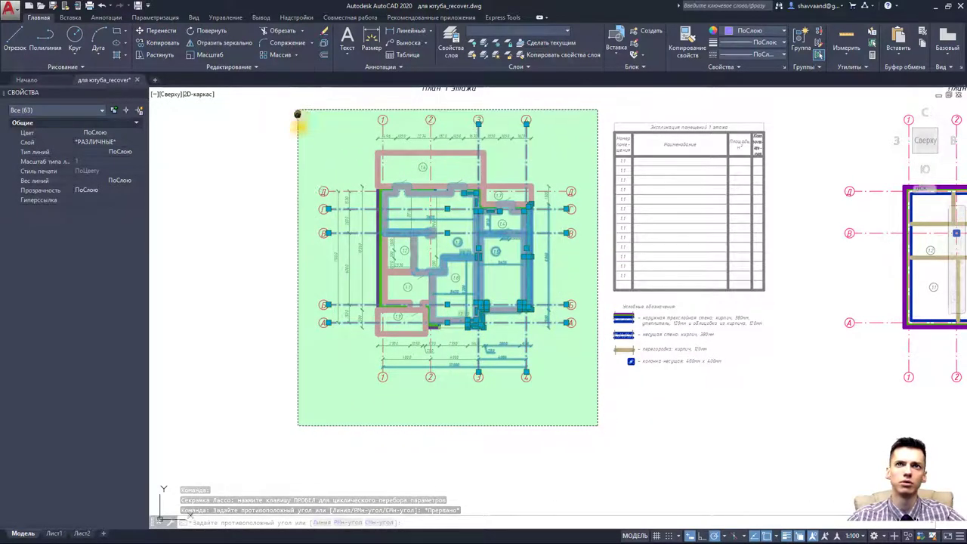
middle_drag(295, 118, 293, 166)
click(286, 120)
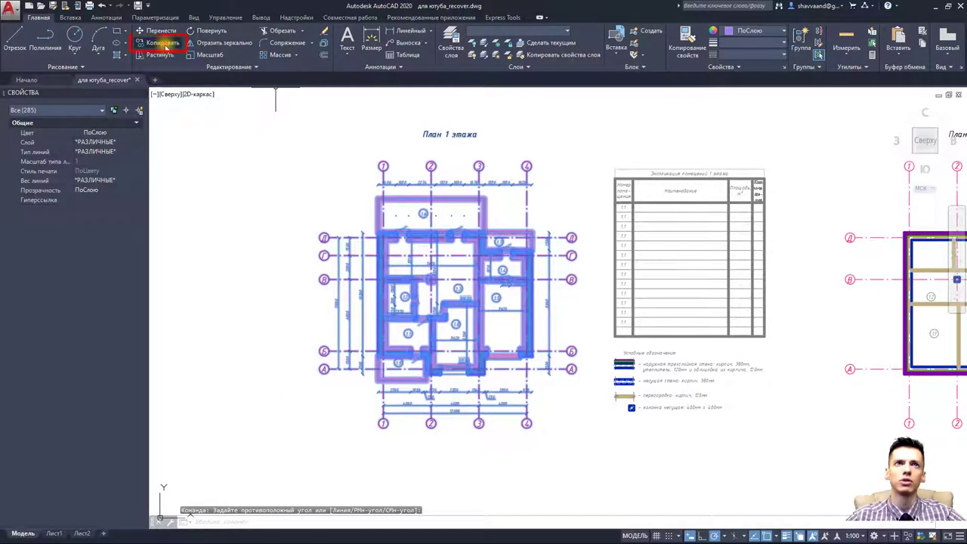
- Copy the selected plan from grid bubble 1 onto the left-hand sheet
key(Escape)
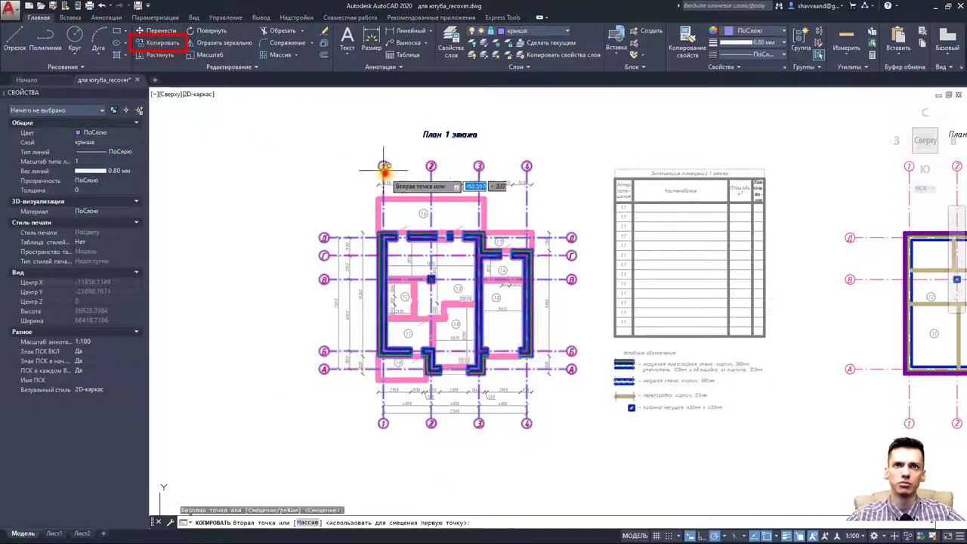
click(387, 171)
scroll(354, 199, down, 3)
scroll(302, 194, down, 3)
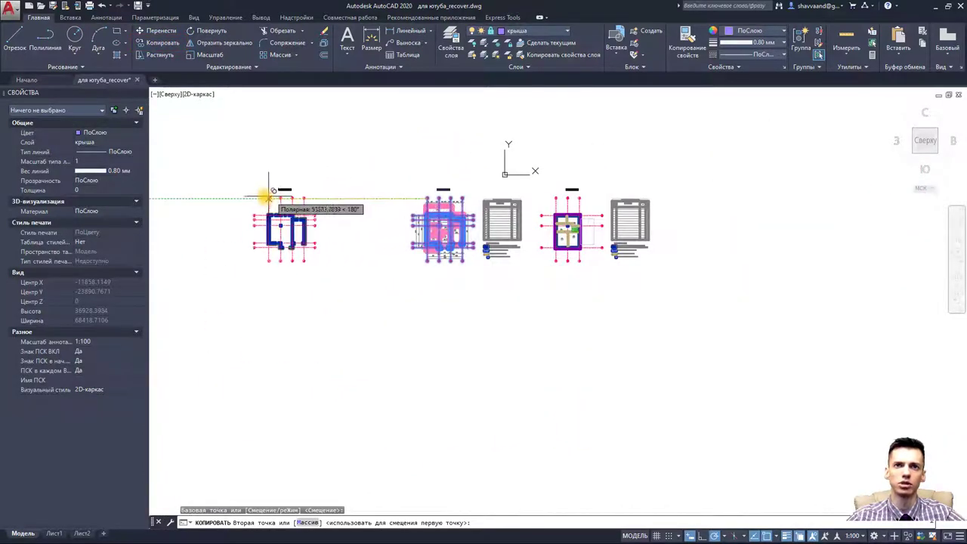
click(259, 195)
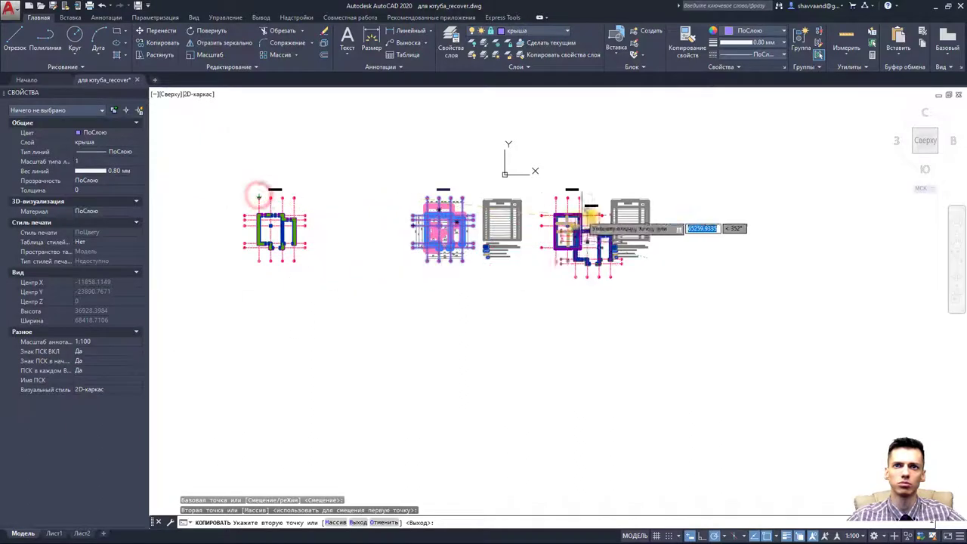
key(Escape)
scroll(277, 222, up, 8)
scroll(363, 226, down, 2)
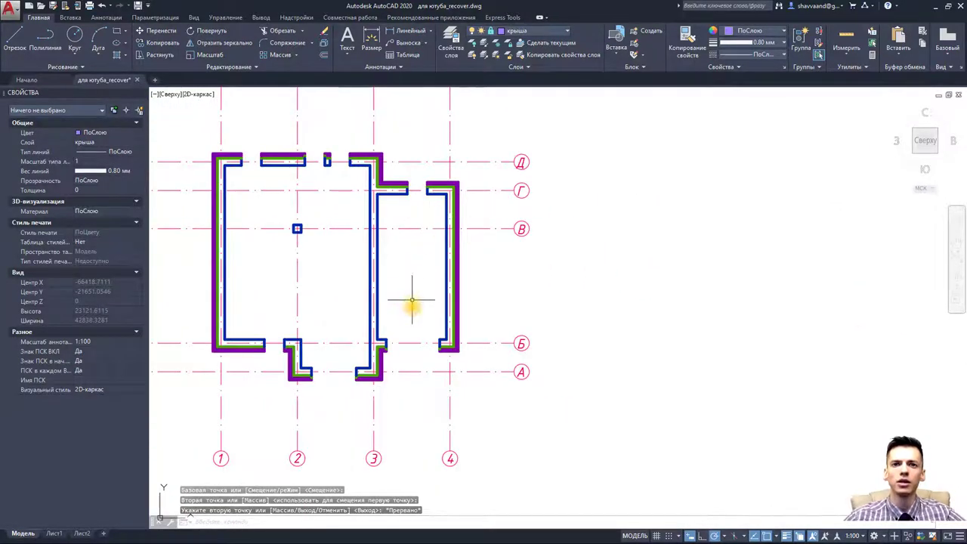
- Window-select the whole copied plan and Join its lines, turning 81 segments into 17
scroll(424, 340, up, 4)
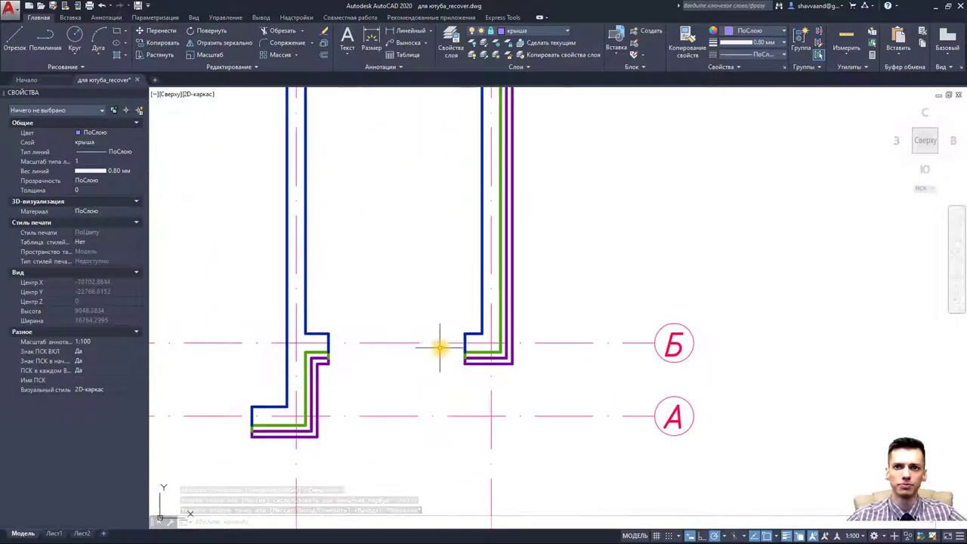
scroll(451, 343, down, 2)
click(455, 343)
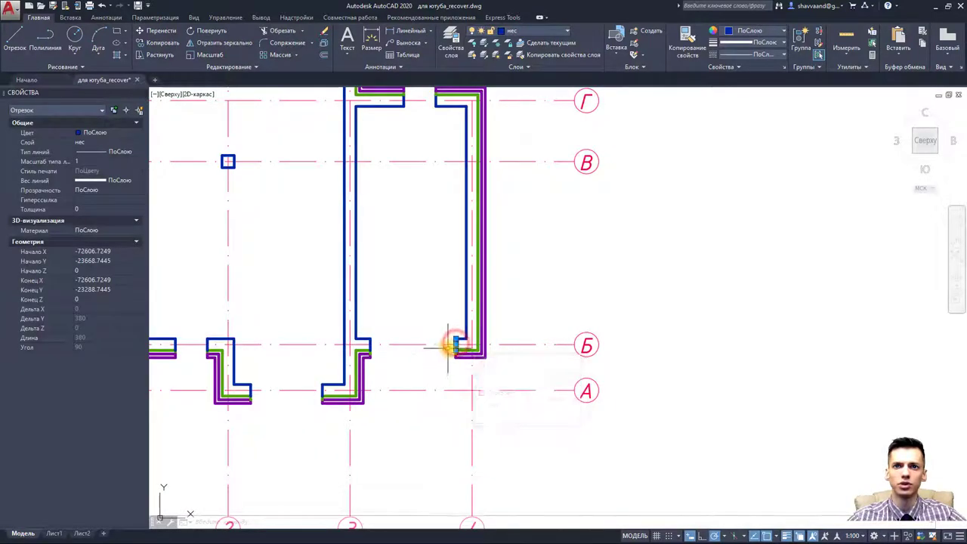
scroll(449, 341, up, 4)
scroll(457, 342, down, 7)
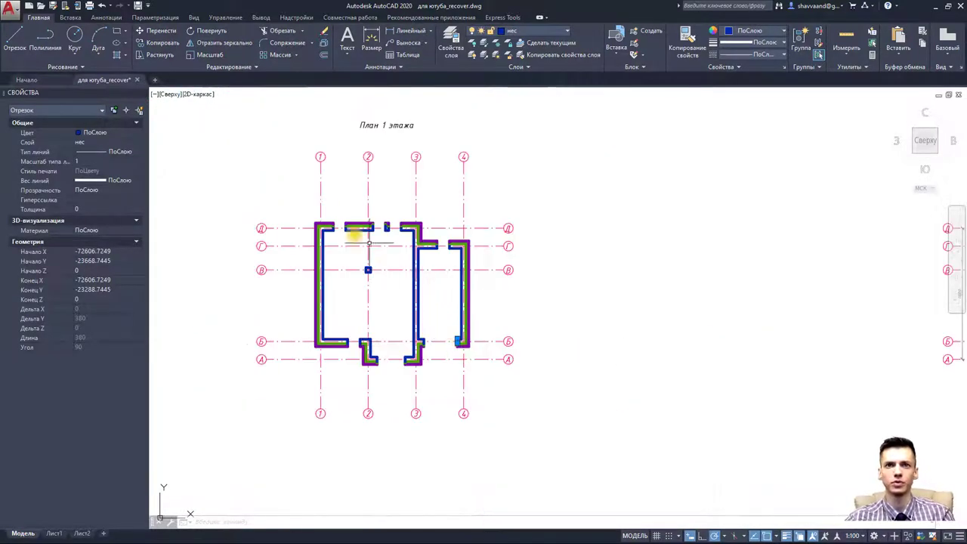
key(Escape)
click(284, 190)
click(488, 388)
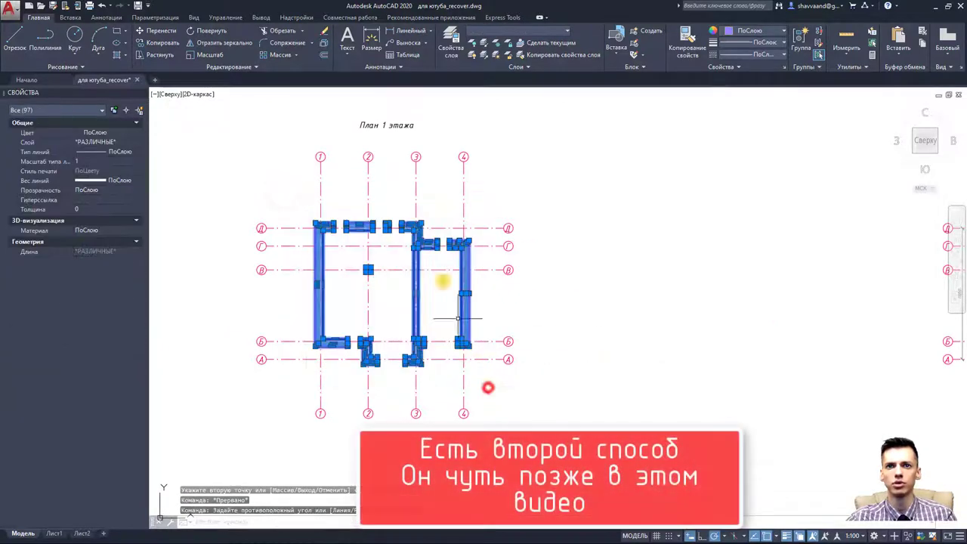
click(237, 75)
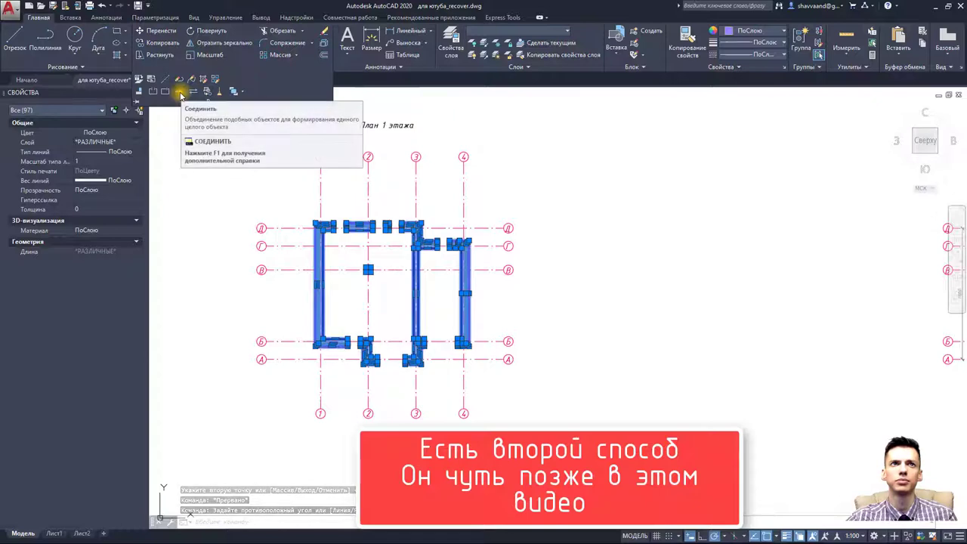
click(179, 93)
key(Escape)
- Check the joined Z-shaped facing outline through its grips, leaving it unchanged
scroll(362, 333, up, 8)
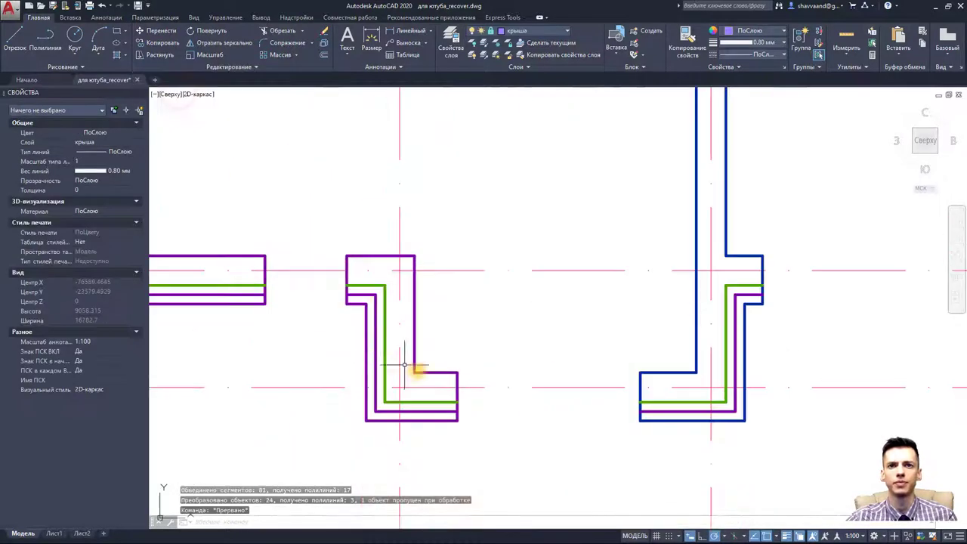
click(456, 391)
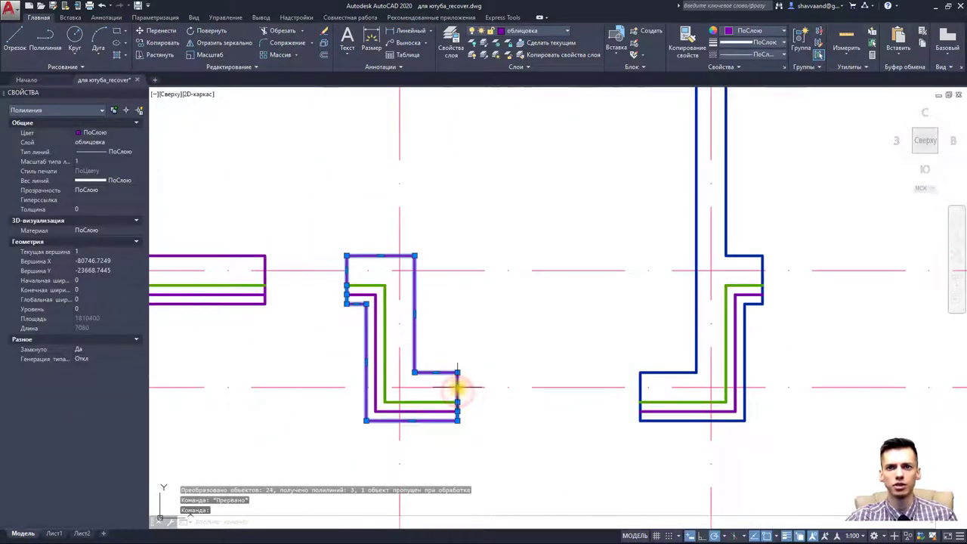
click(457, 387)
key(Escape)
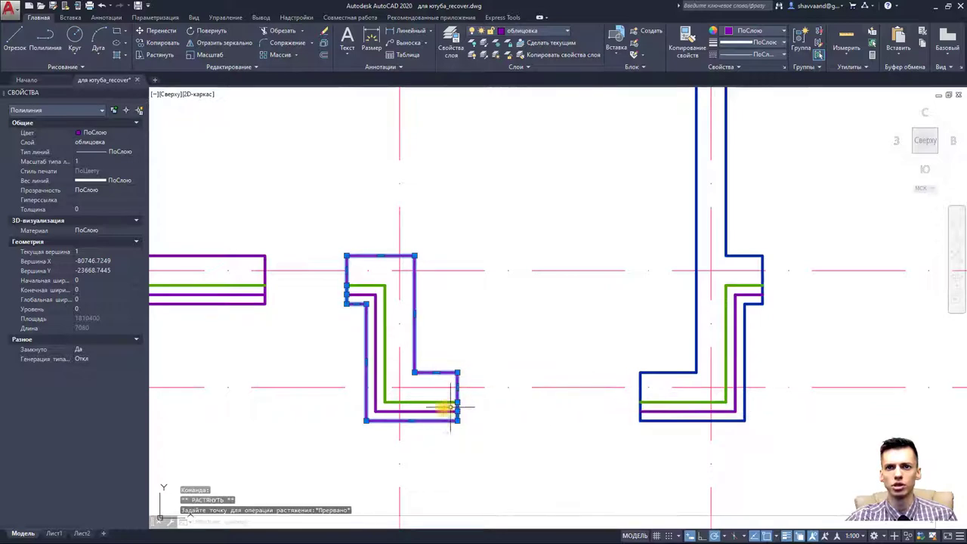
scroll(452, 408, down, 1)
scroll(458, 406, down, 2)
key(Escape)
- Delete the green insulation lines from the right, middle and left walls
middle_drag(500, 324, 475, 392)
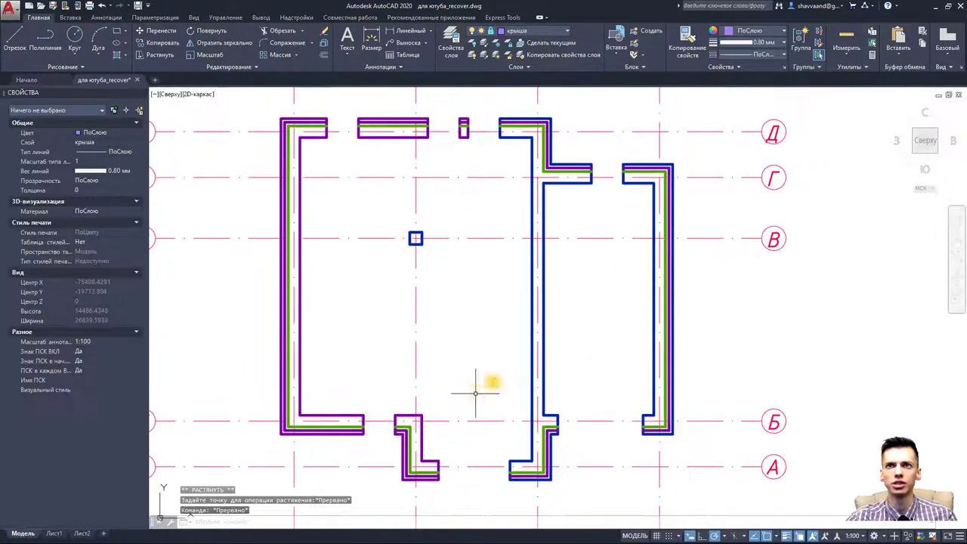
scroll(642, 268, up, 4)
click(710, 290)
scroll(696, 293, down, 4)
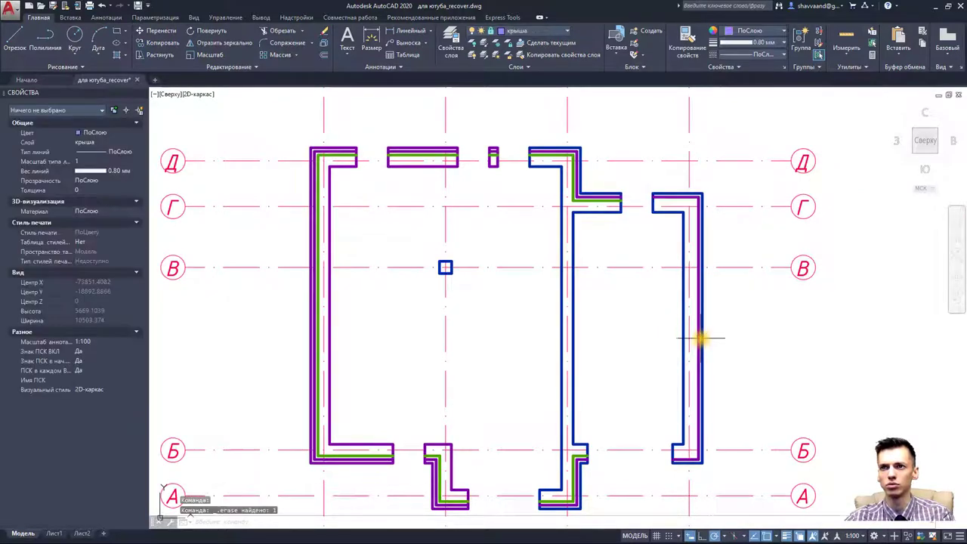
key(Delete)
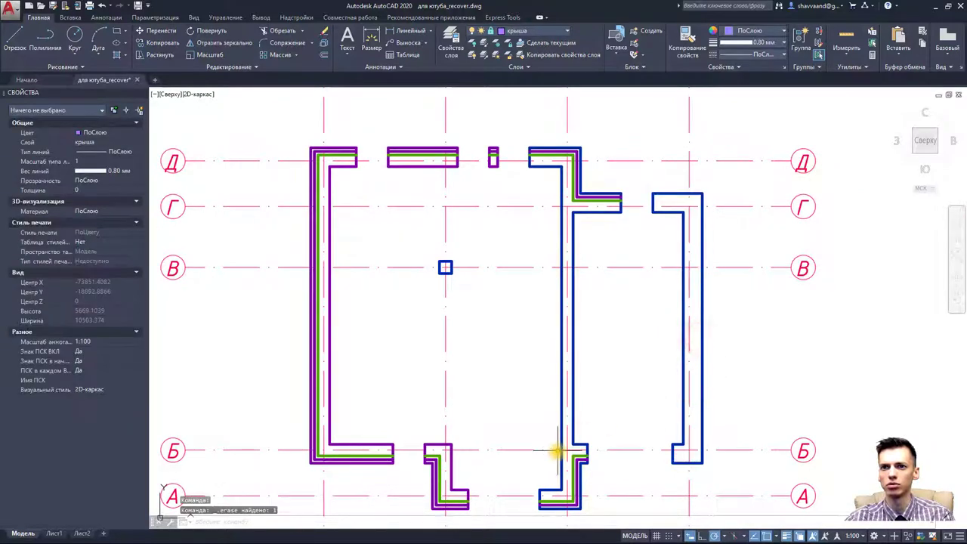
scroll(557, 452, up, 2)
click(555, 401)
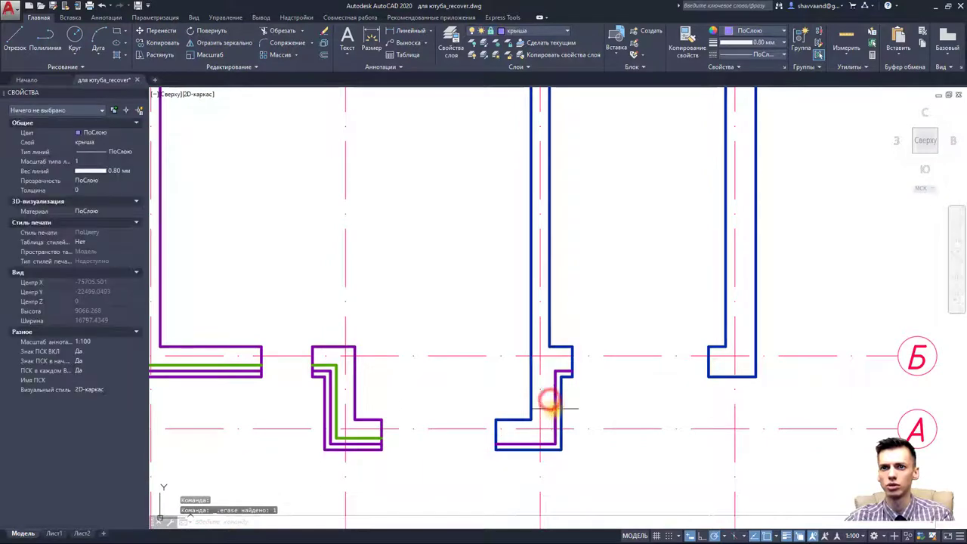
key(Delete)
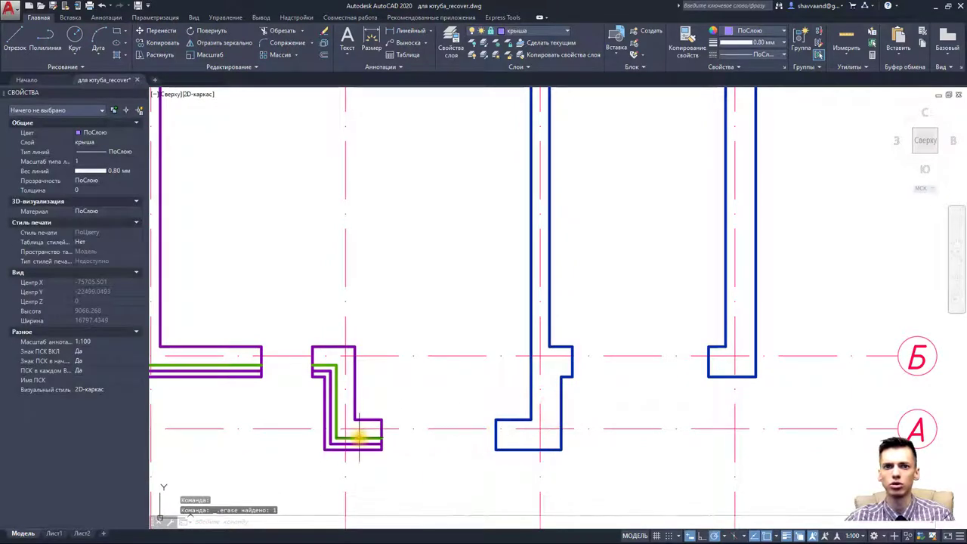
click(359, 436)
key(Delete)
- Delete the remaining insulation lines inside the left wall
click(352, 442)
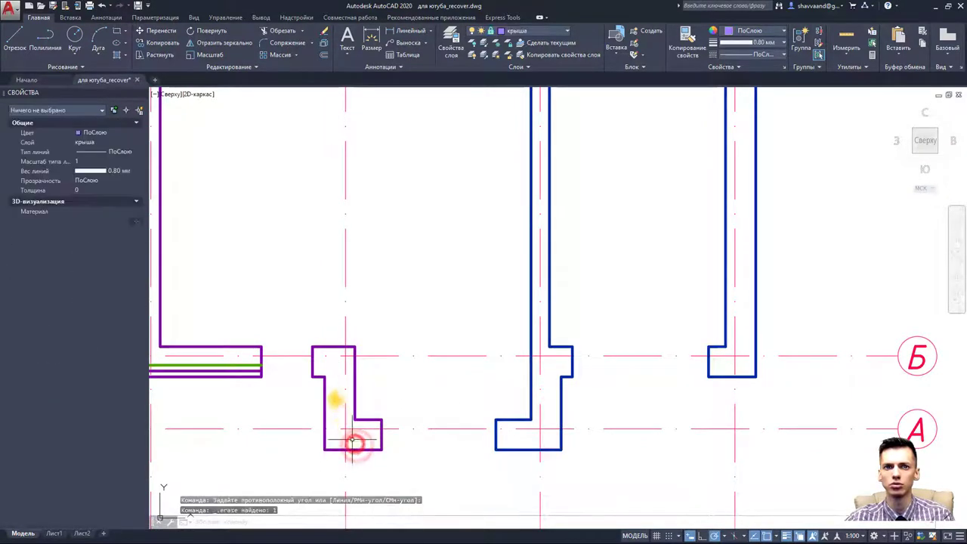
middle_drag(352, 442, 484, 438)
click(358, 365)
key(Delete)
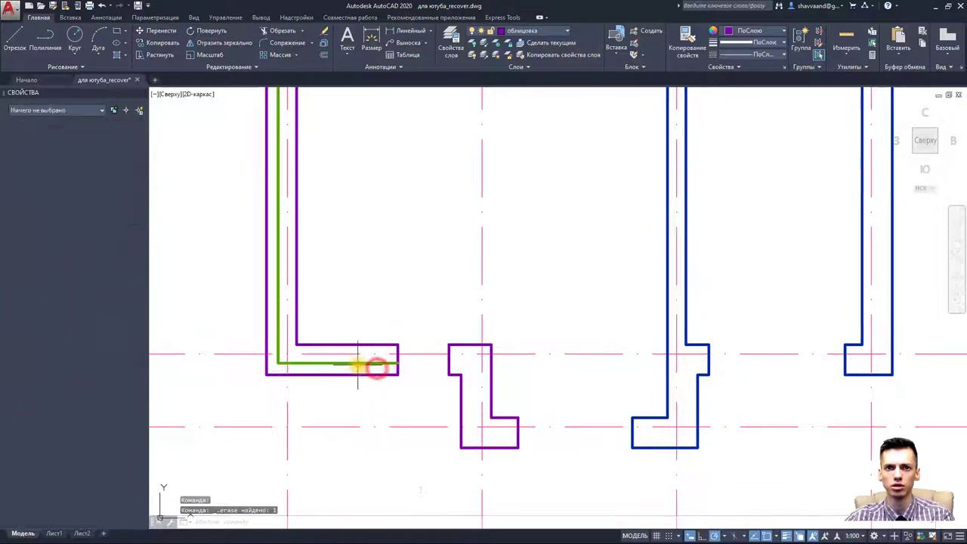
click(358, 365)
key(Delete)
scroll(359, 356, down, 5)
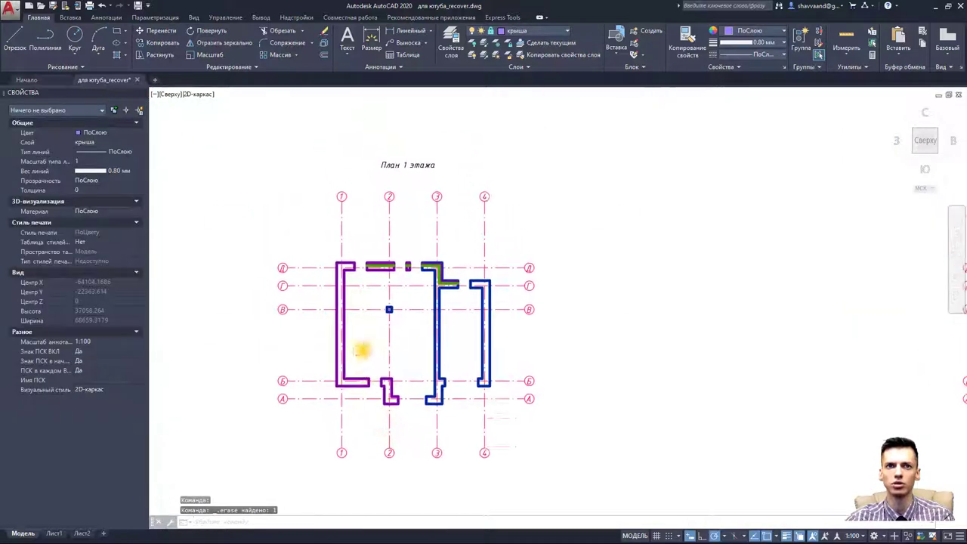
scroll(378, 266, up, 5)
- Delete insulation lines in the large rectangle, small rectangle and upper-right wall
click(357, 269)
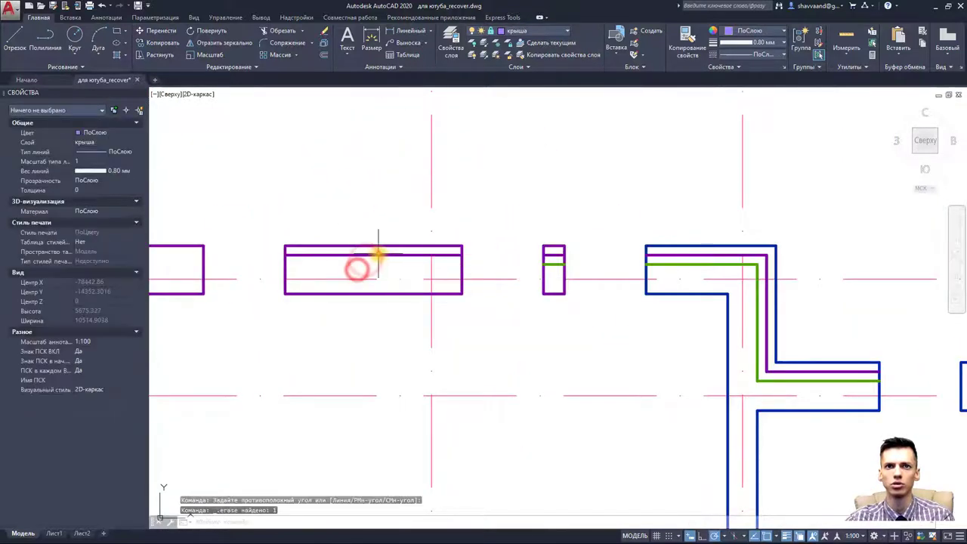
click(378, 255)
key(Delete)
click(554, 264)
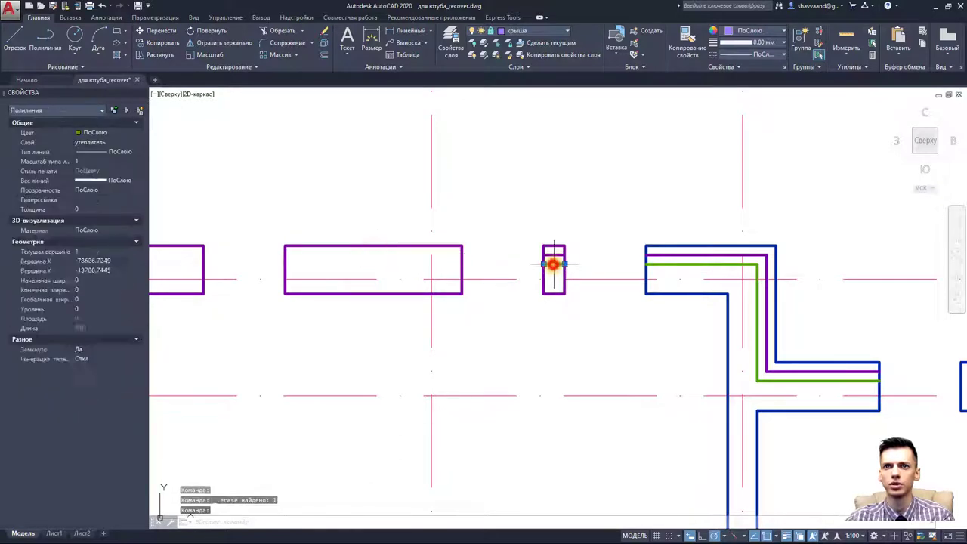
key(Delete)
click(706, 264)
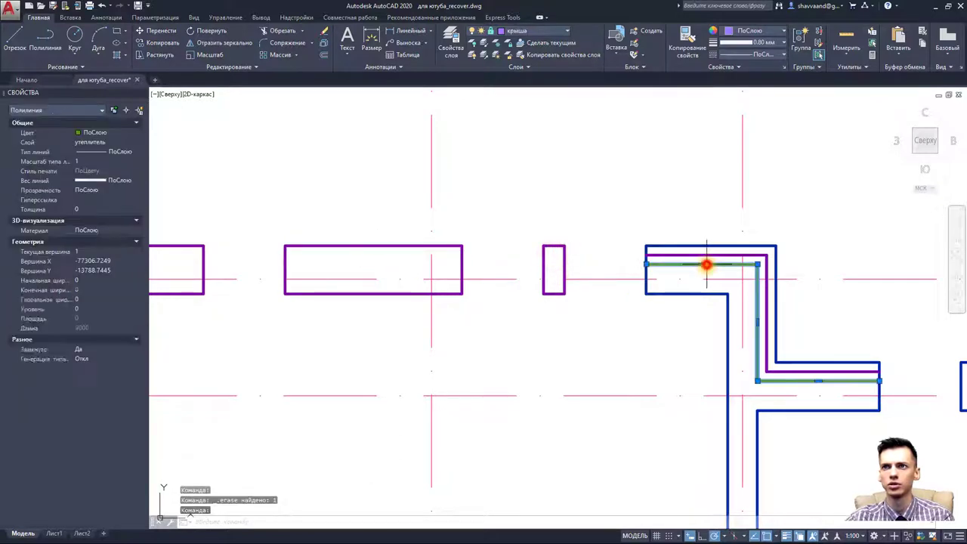
key(Delete)
scroll(702, 263, down, 6)
middle_drag(740, 319, 637, 247)
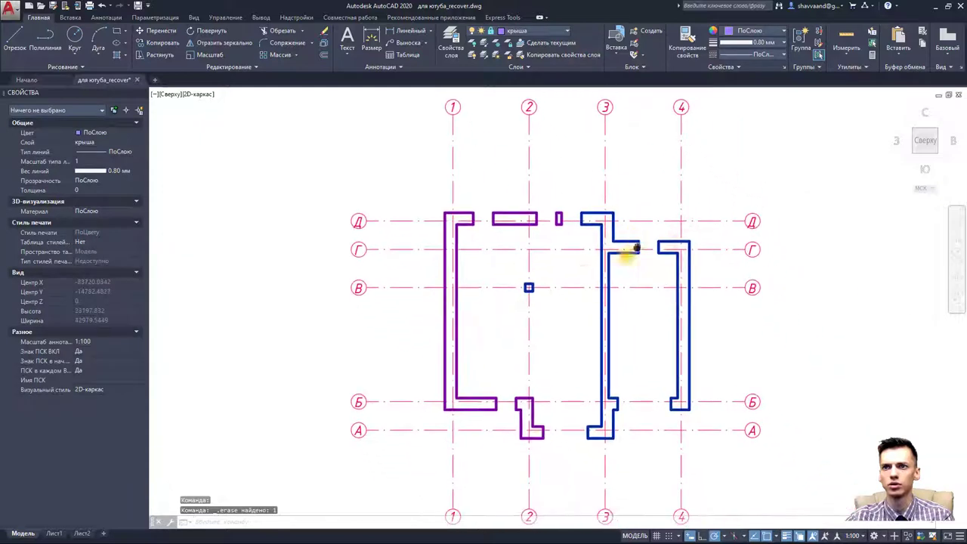
middle_drag(573, 332, 565, 325)
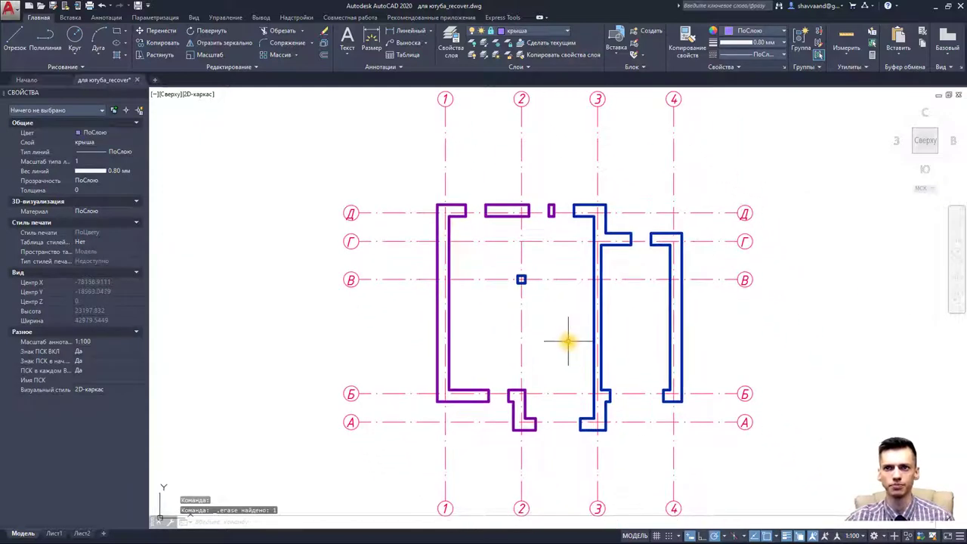
- Join all remaining wall and facing outlines of the plan into polylines
click(390, 164)
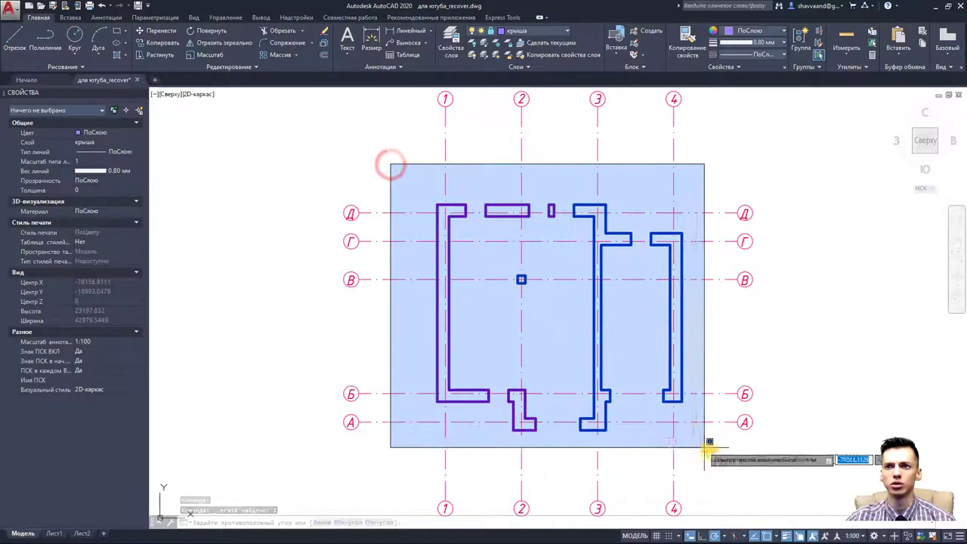
click(709, 441)
click(278, 67)
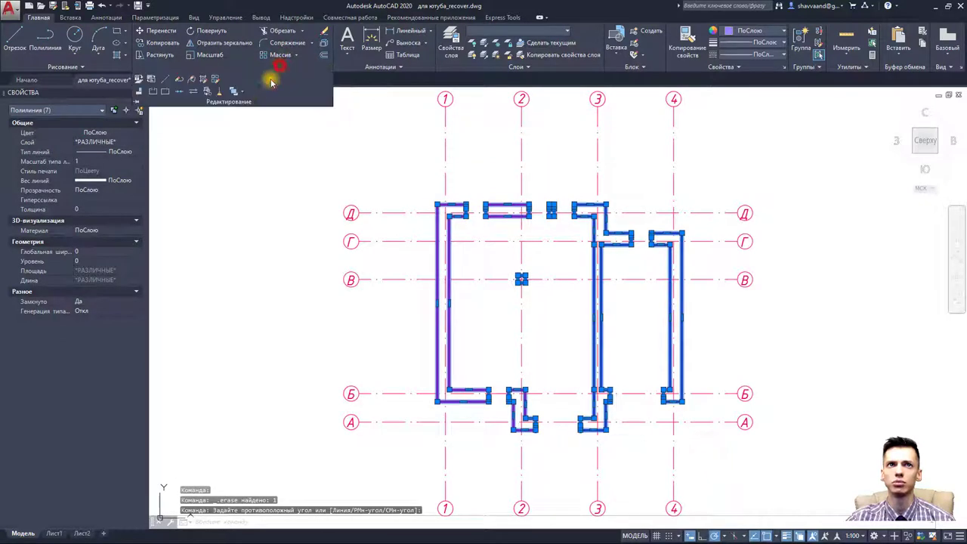
click(184, 93)
scroll(550, 363, down, 2)
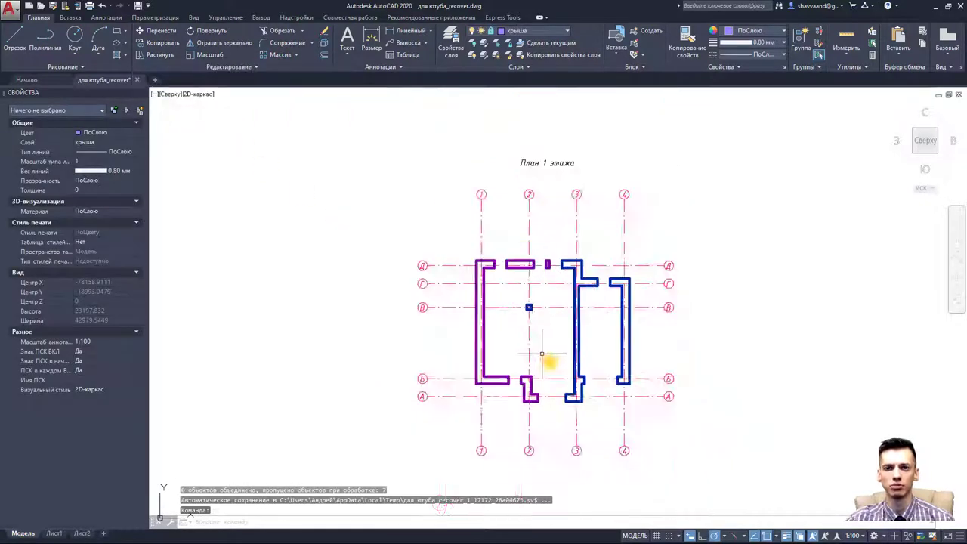
scroll(559, 367, up, 2)
scroll(529, 417, up, 4)
- Stretch the blue wall outline's upper and lower corner vertices onto the adjoining wall corners
click(512, 414)
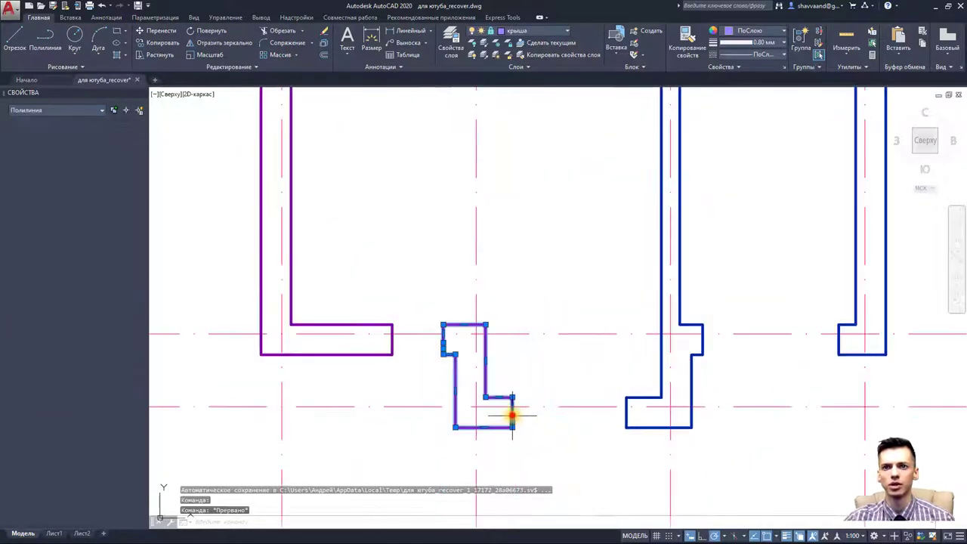
scroll(513, 414, up, 4)
key(Escape)
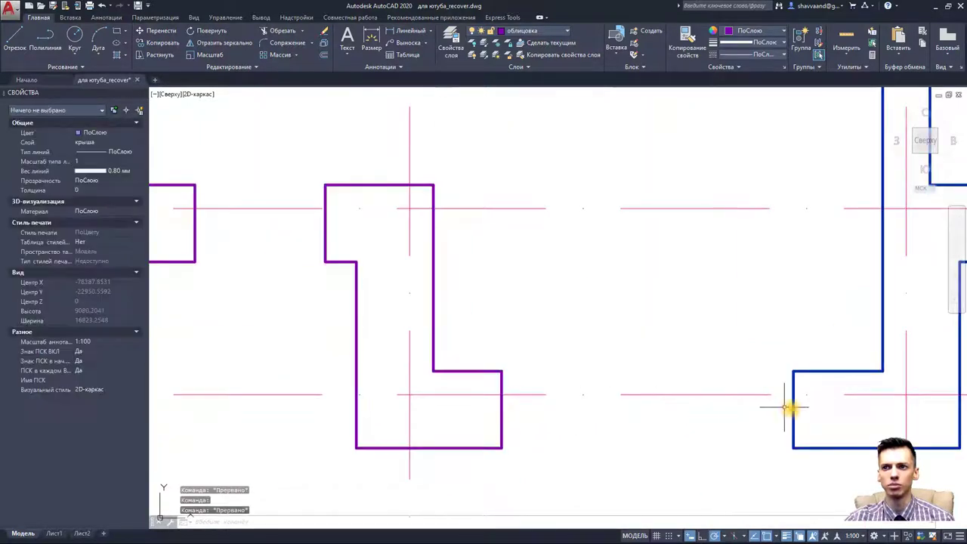
click(793, 410)
click(793, 394)
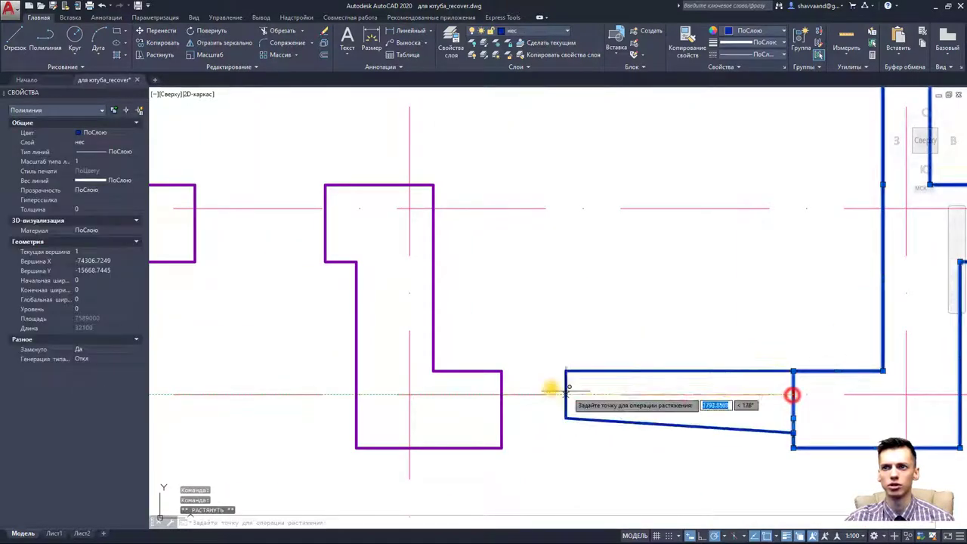
key(Escape)
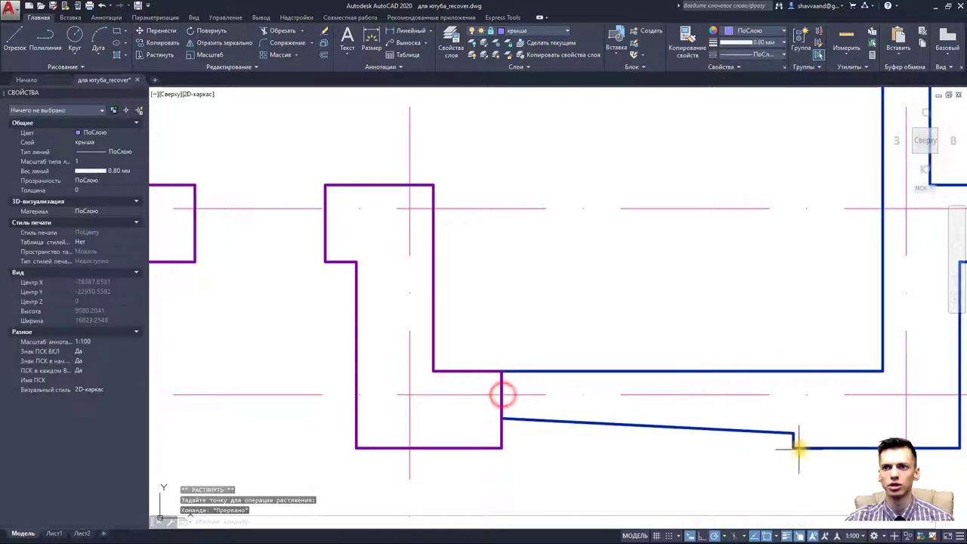
click(793, 440)
click(791, 440)
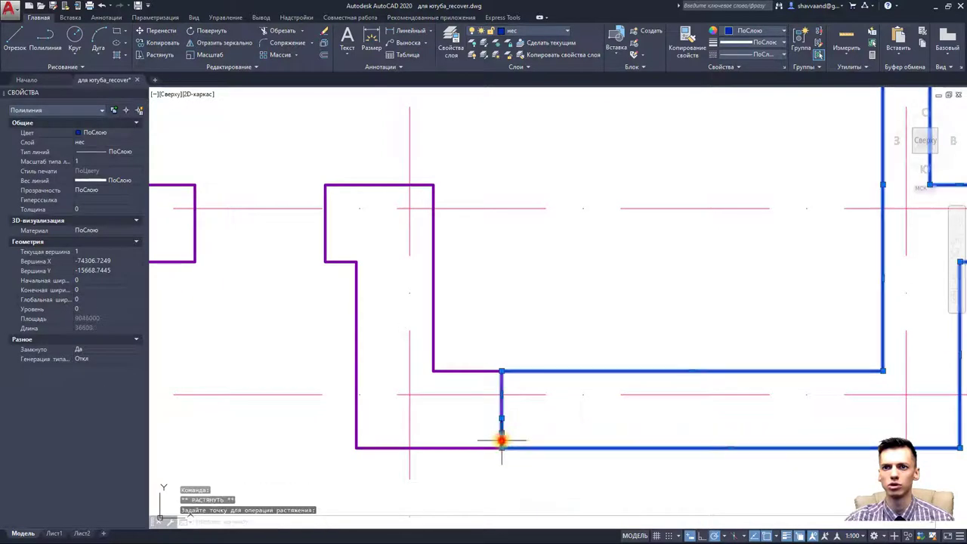
key(Escape)
- Move the purple cladding outline's corner onto the wall end to close the gap
scroll(539, 400, down, 2)
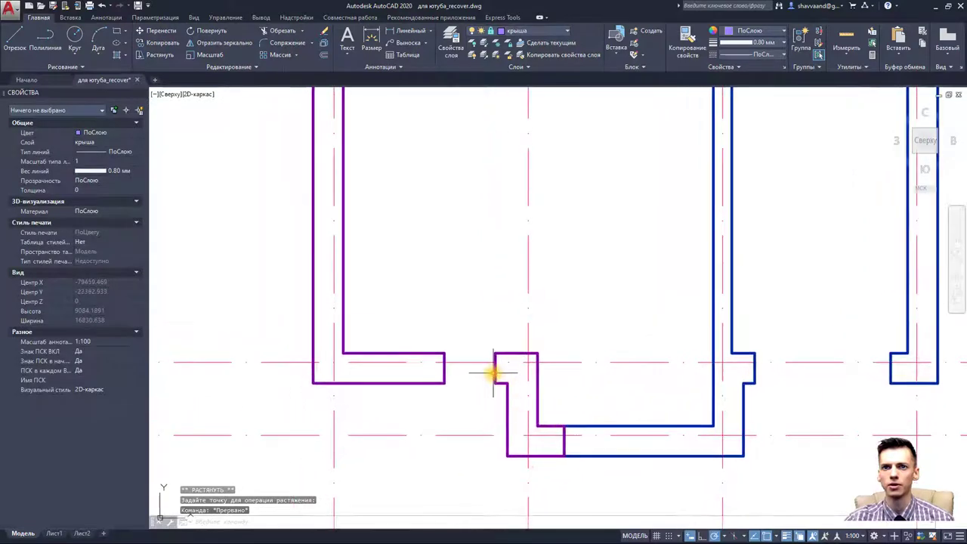
click(493, 372)
click(495, 373)
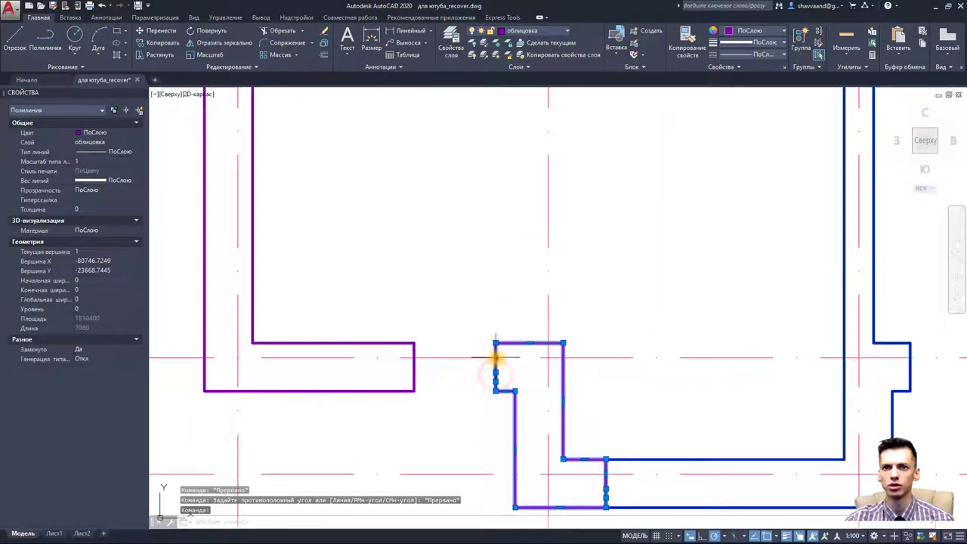
click(495, 357)
click(414, 360)
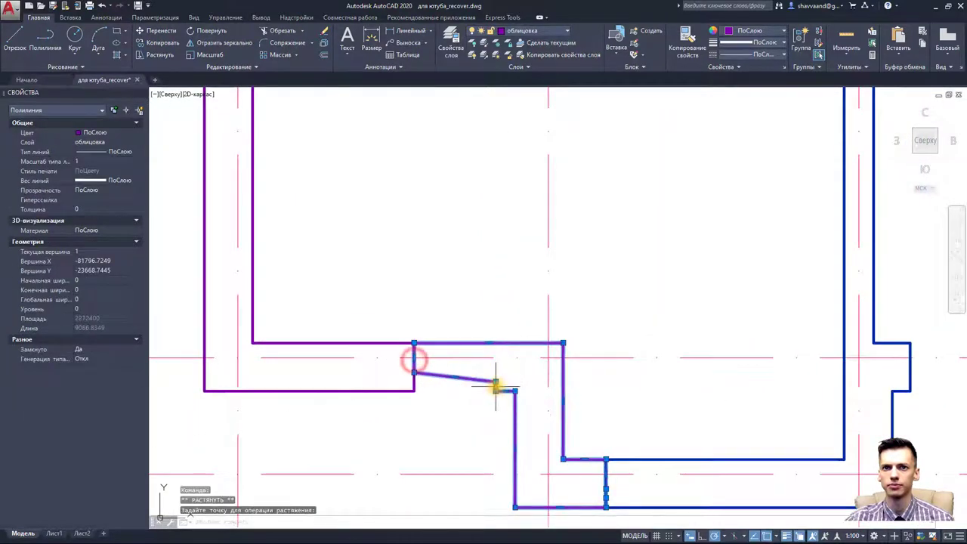
click(496, 386)
key(Escape)
scroll(443, 395, up, 2)
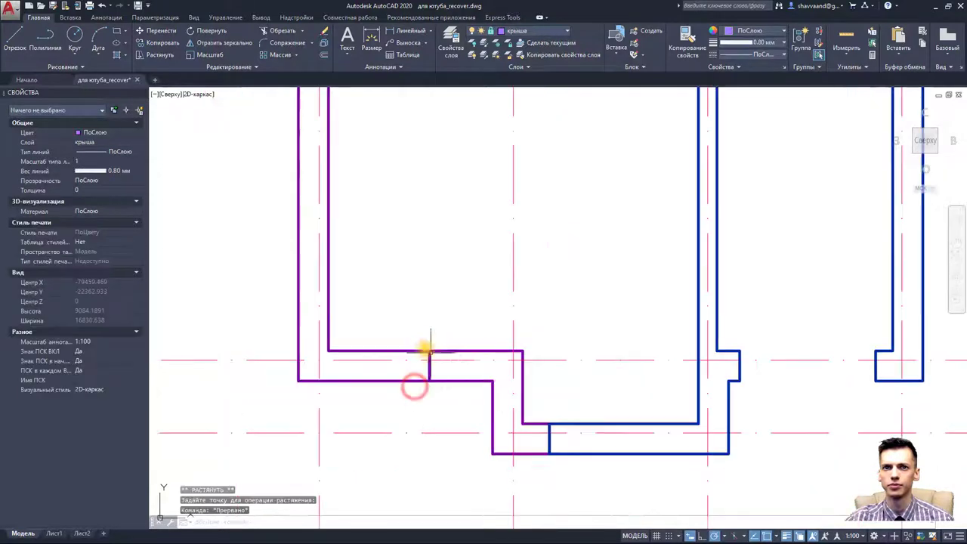
scroll(425, 350, up, 2)
scroll(454, 380, up, 2)
- Stretch the wall outline's edge and corner vertex onto the rectangle's edge and top-right corner
click(415, 200)
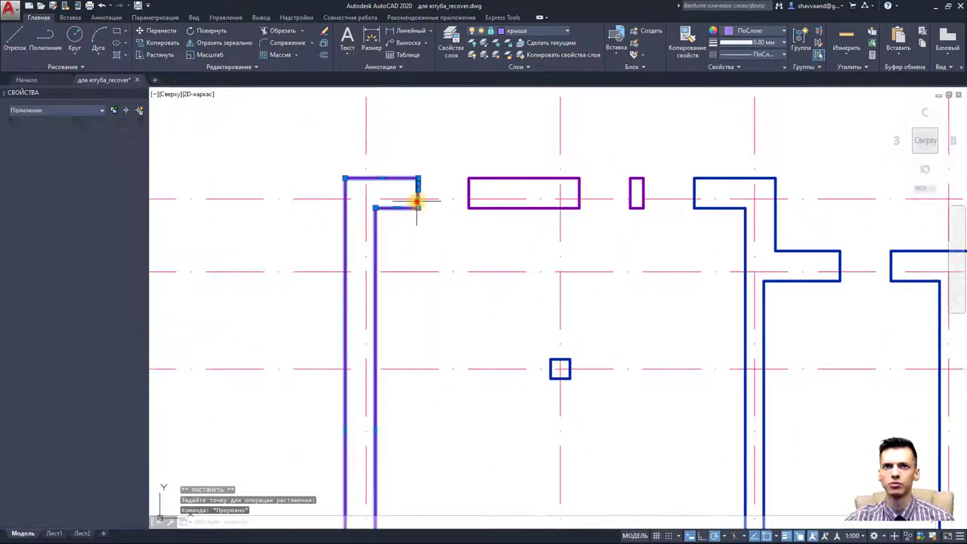
scroll(417, 201, up, 4)
click(408, 176)
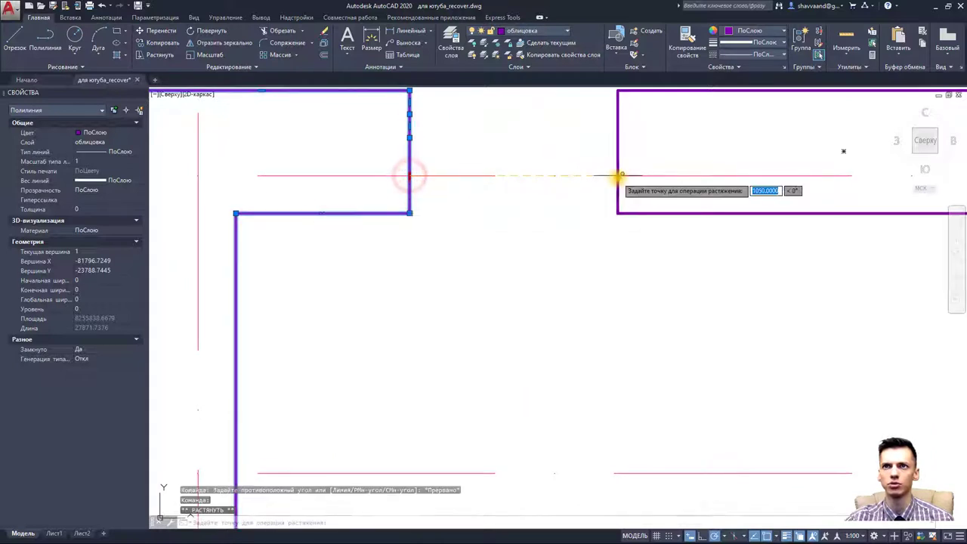
click(620, 177)
middle_drag(409, 97, 390, 210)
click(391, 215)
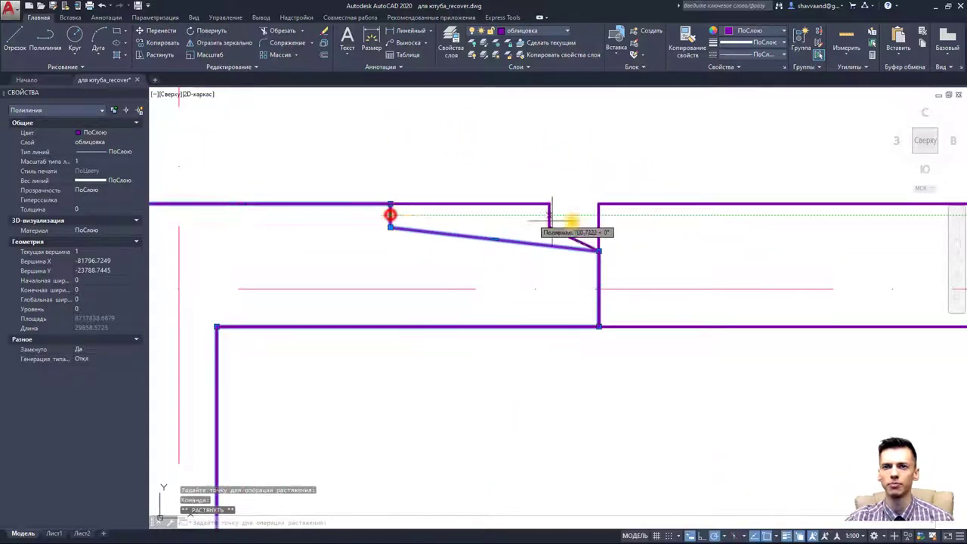
click(599, 218)
key(Escape)
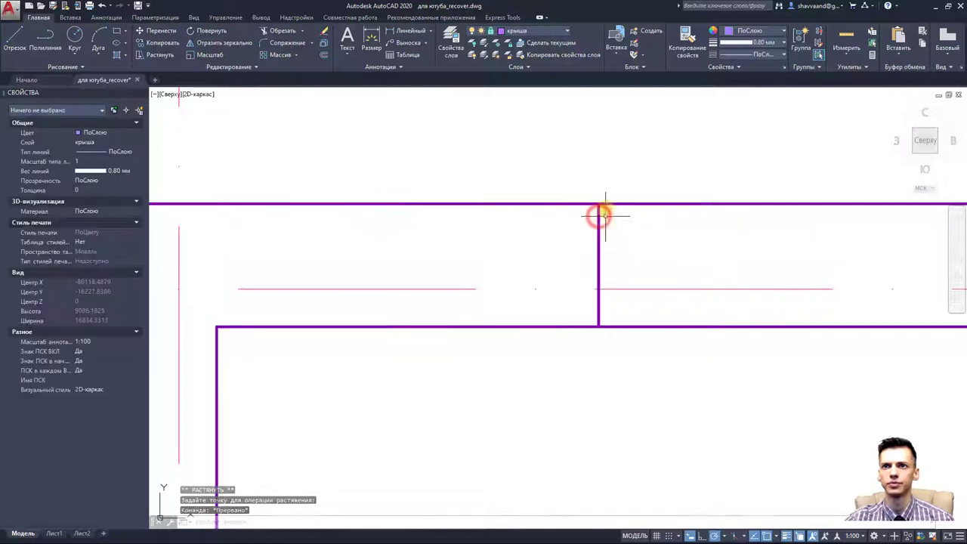
- Stretch the cladding rectangle's top-right and lower-right corners onto the small rectangle's corners
scroll(590, 227, up, 2)
scroll(554, 269, down, 4)
middle_drag(645, 269, 473, 278)
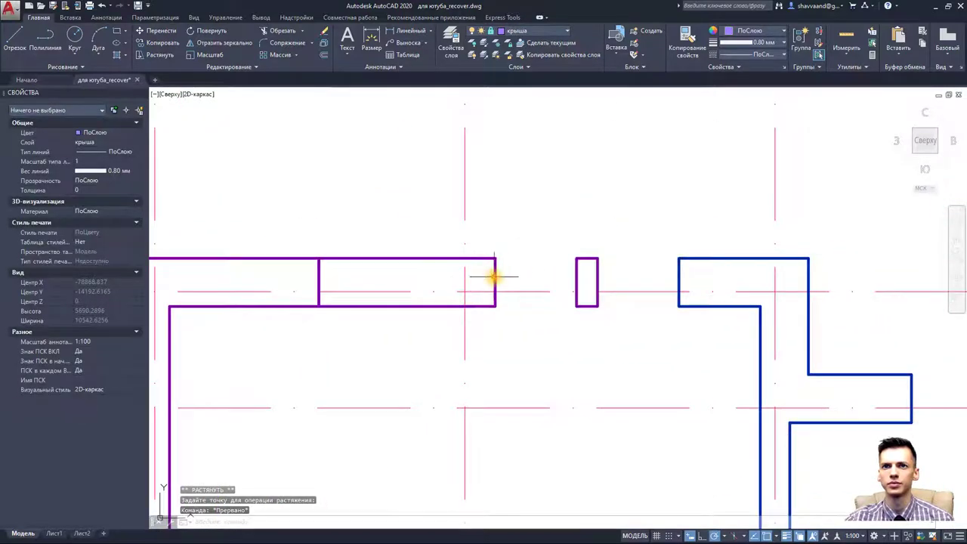
click(494, 276)
click(494, 264)
key(Escape)
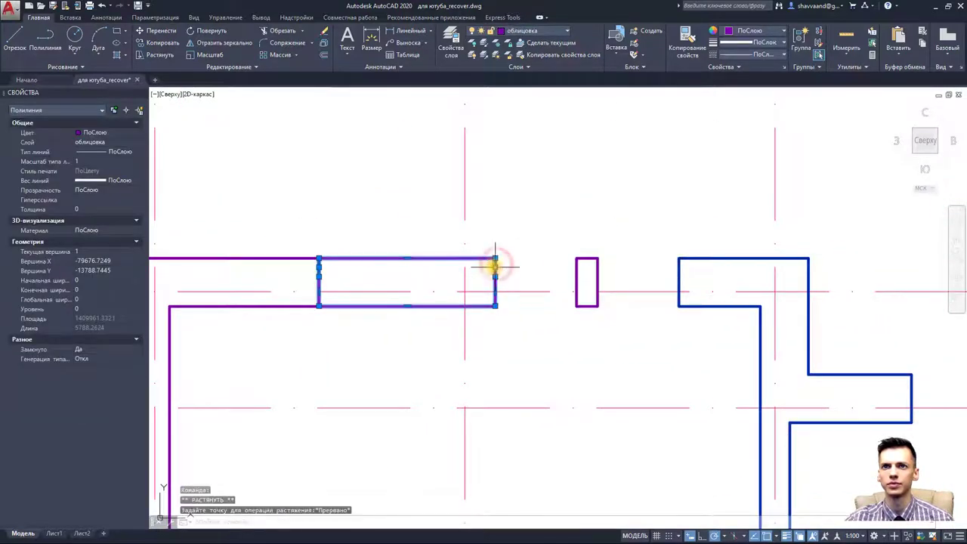
click(494, 261)
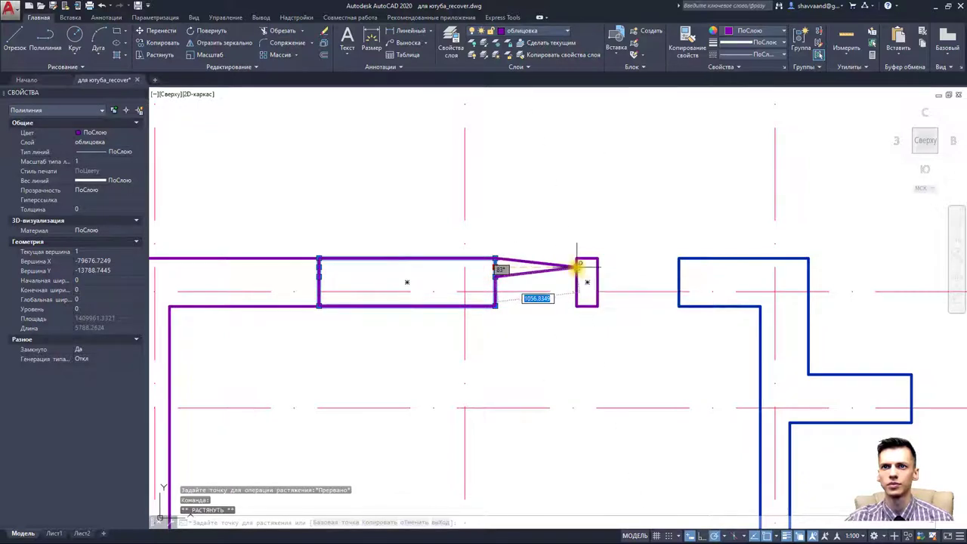
click(578, 266)
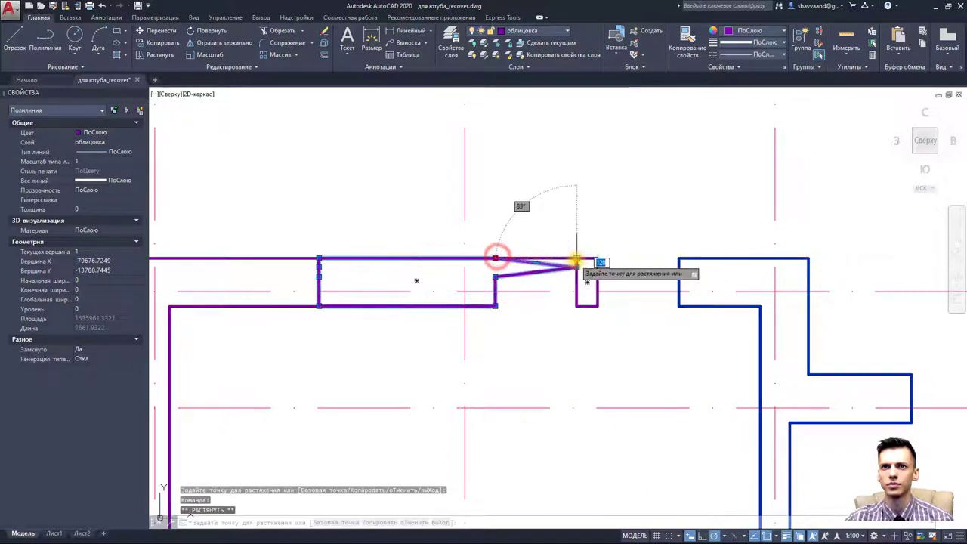
click(576, 260)
click(494, 277)
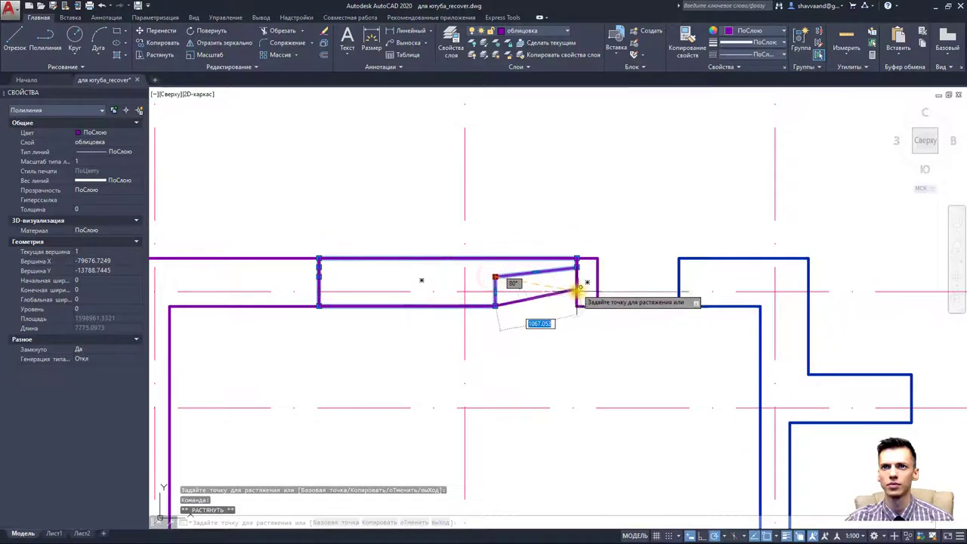
click(576, 275)
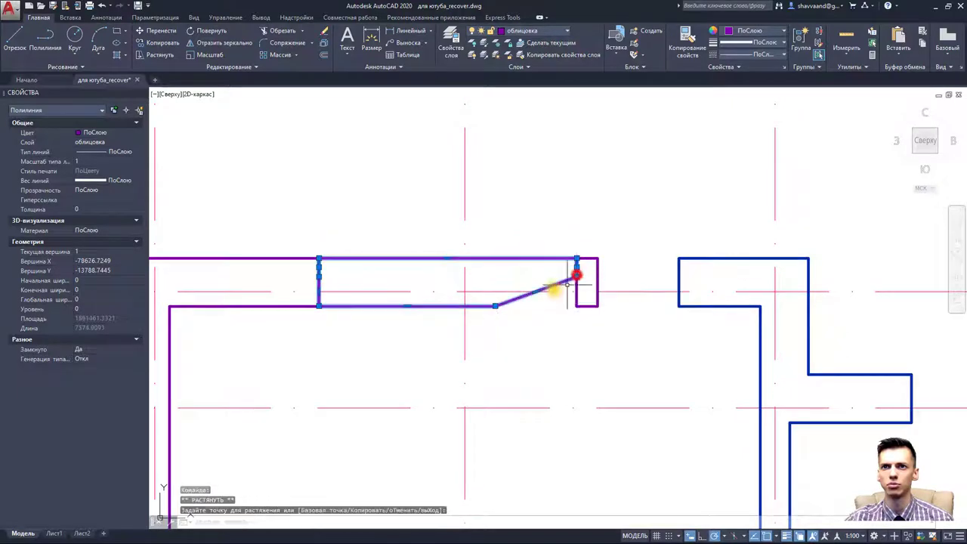
click(577, 306)
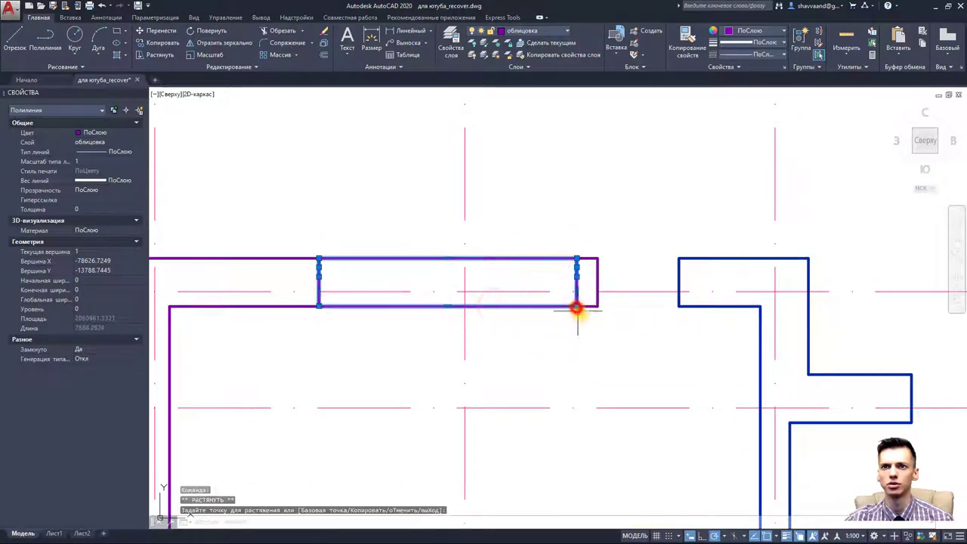
key(Escape)
- Stretch a corner of the blue wall outline onto the purple wall edge
middle_drag(644, 326, 499, 309)
key(Escape)
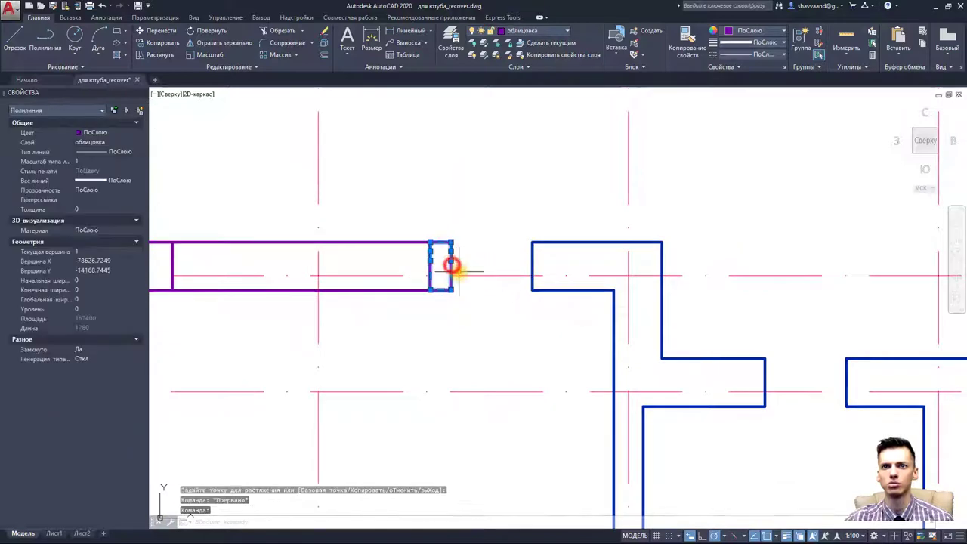
scroll(453, 268, down, 5)
scroll(454, 269, up, 4)
click(452, 272)
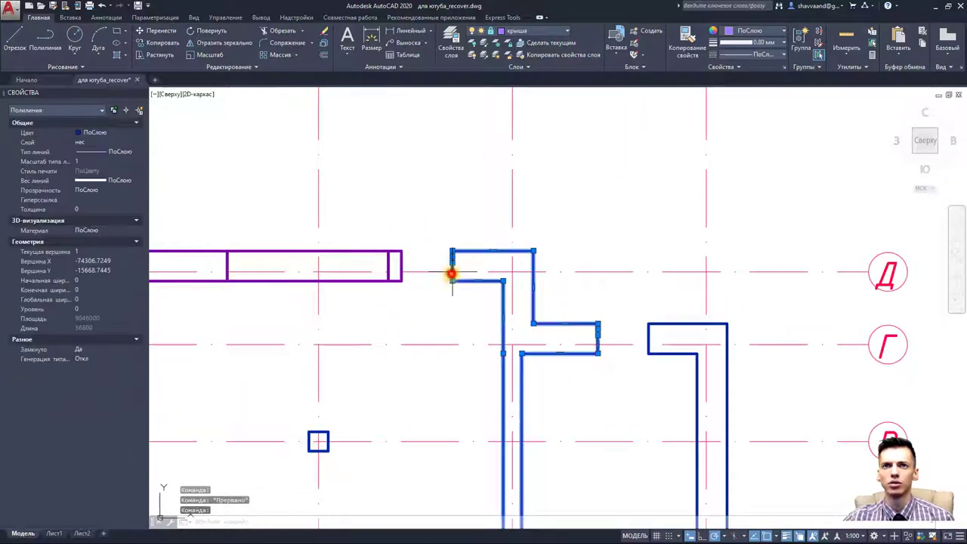
click(451, 274)
click(402, 275)
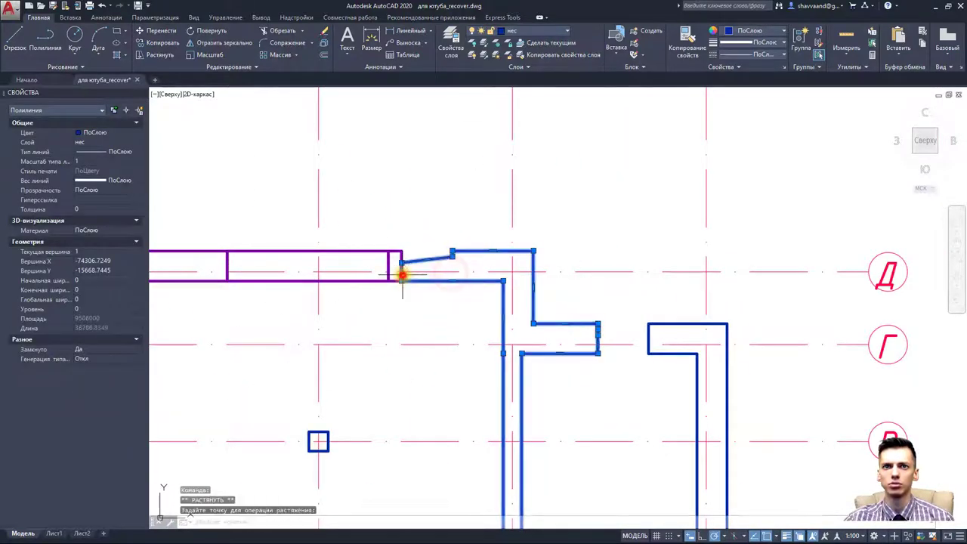
- Move the blue outline's vertex onto the left wall corner, straightening that edge
scroll(462, 256, up, 8)
click(482, 241)
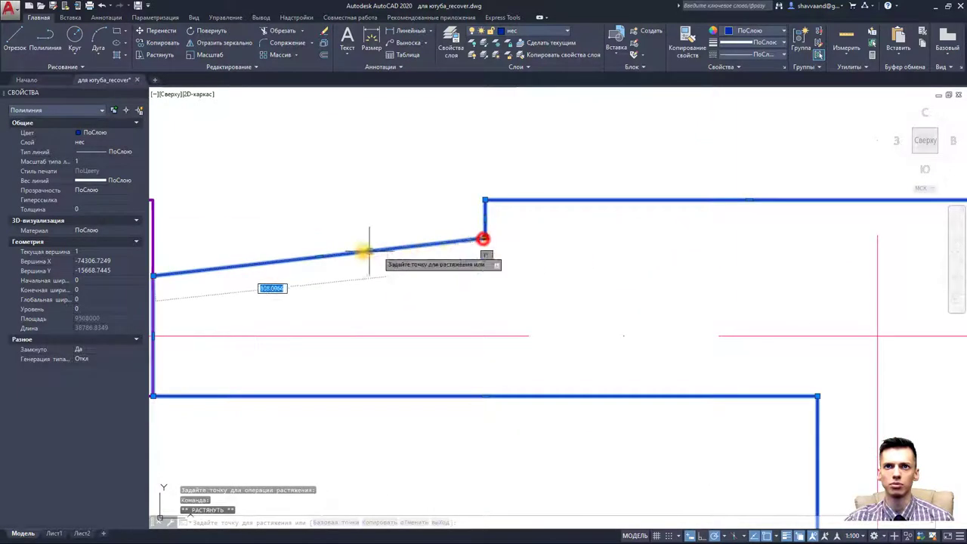
scroll(363, 252, down, 8)
scroll(321, 246, up, 2)
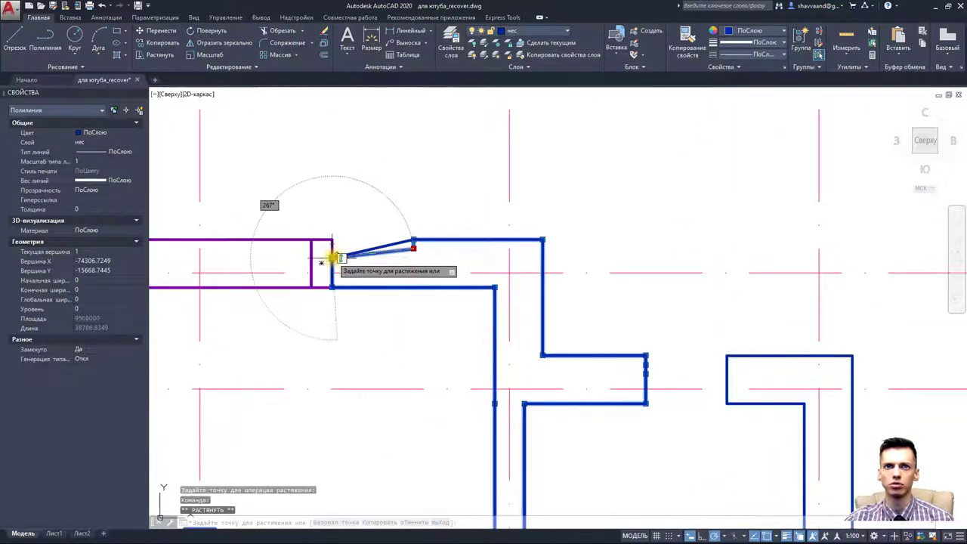
scroll(330, 257, up, 4)
click(327, 261)
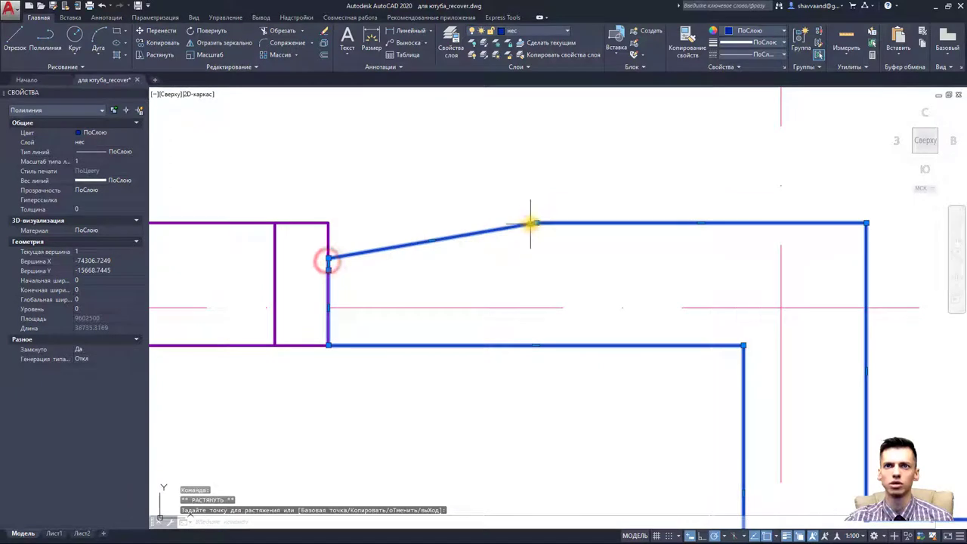
click(327, 225)
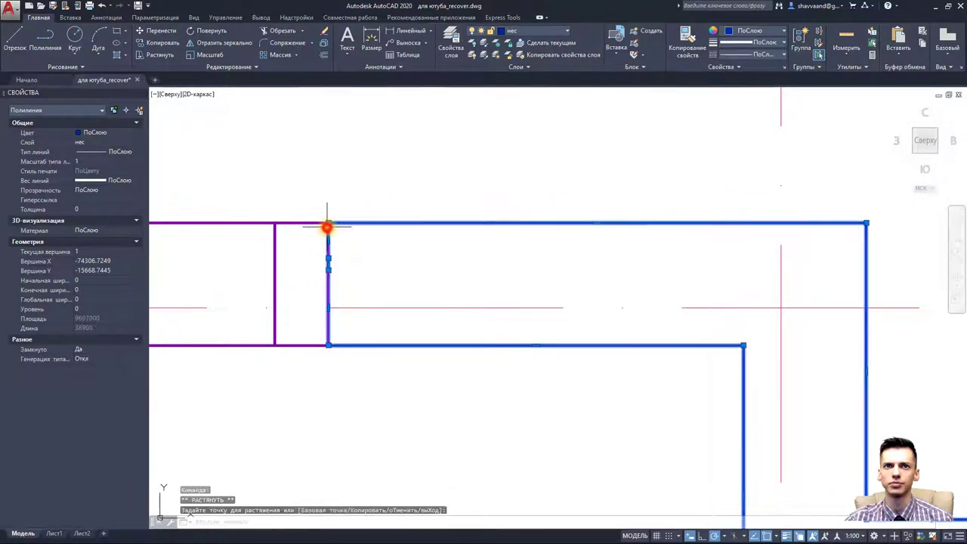
scroll(327, 227, down, 6)
- Stretch the outline's top and lower vertices onto the wall corners to straighten the top edge
middle_drag(492, 300, 425, 281)
scroll(426, 280, up, 5)
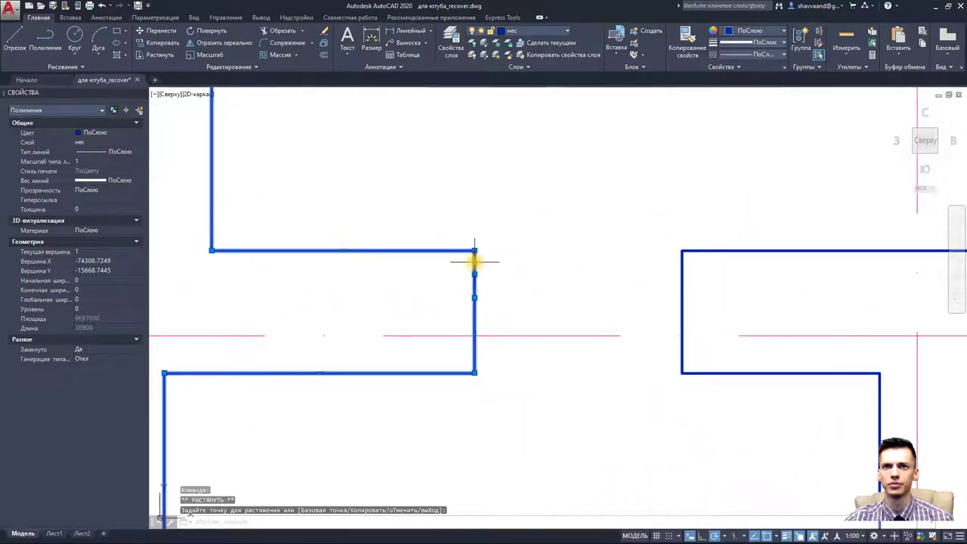
click(475, 262)
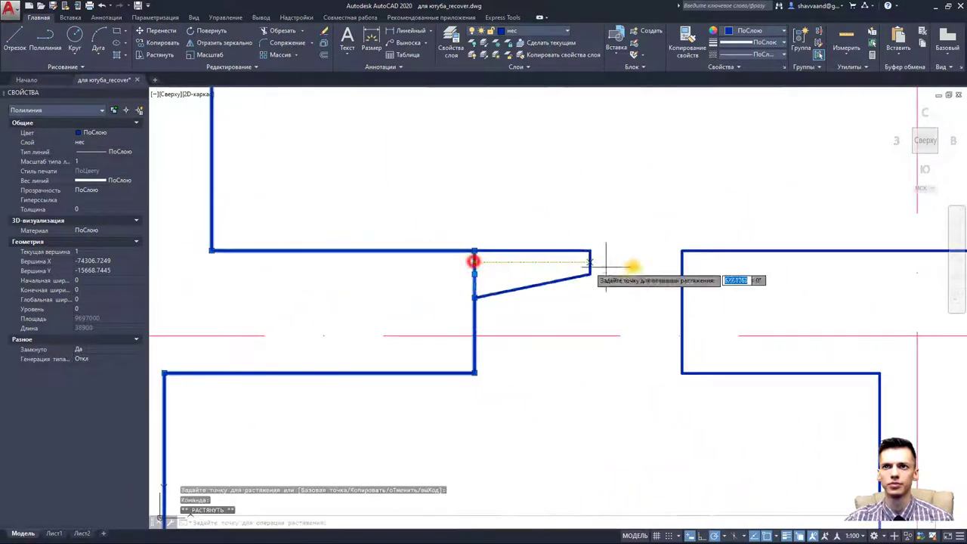
click(682, 261)
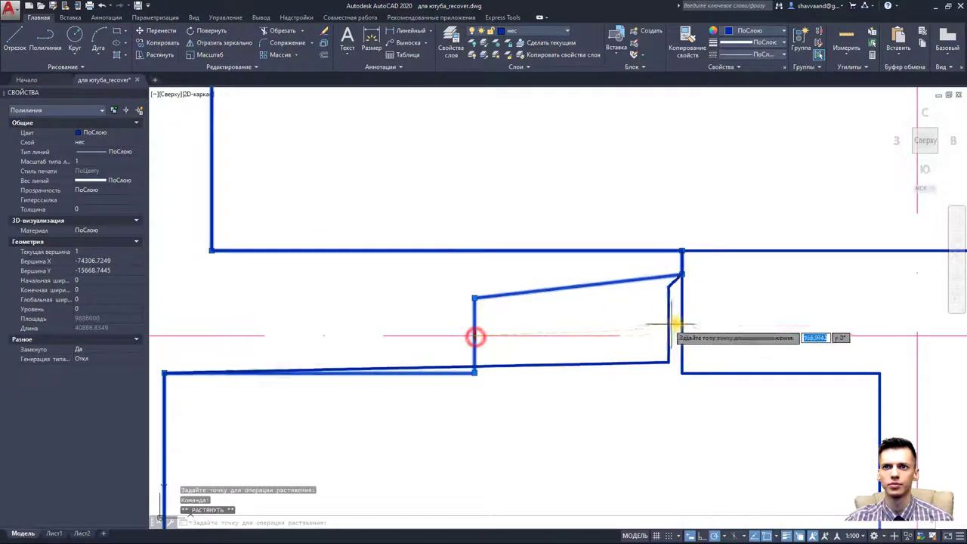
click(682, 335)
scroll(682, 334, down, 3)
scroll(657, 372, down, 2)
key(Escape)
- Pull the lower blue wall outline's corner and right-end vertex onto the left wall corner
scroll(659, 374, up, 5)
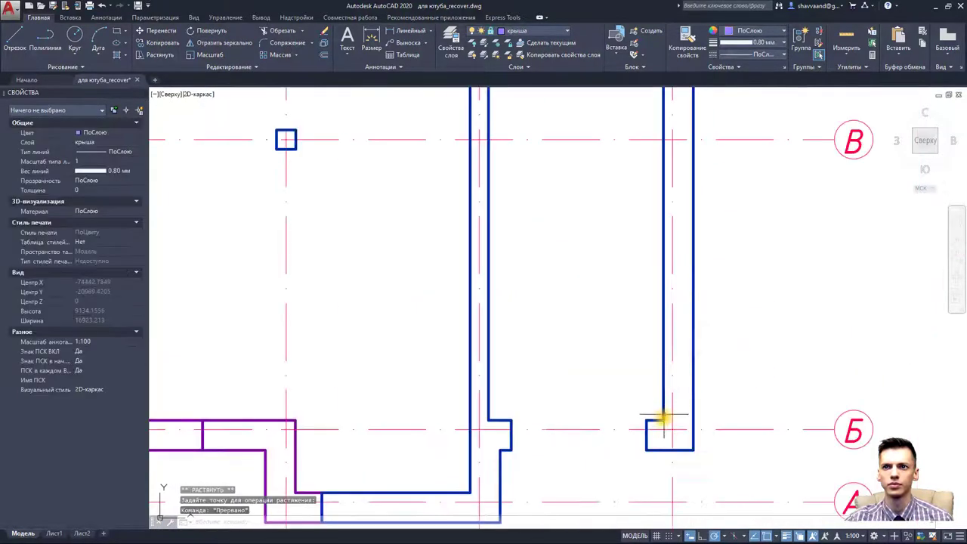
scroll(631, 430, up, 2)
click(621, 433)
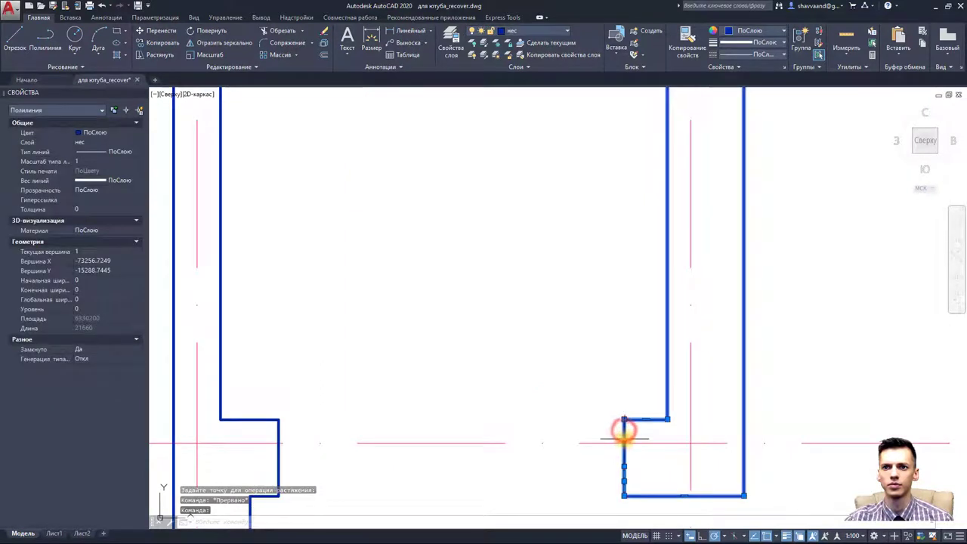
click(624, 430)
click(279, 444)
middle_drag(393, 446, 379, 332)
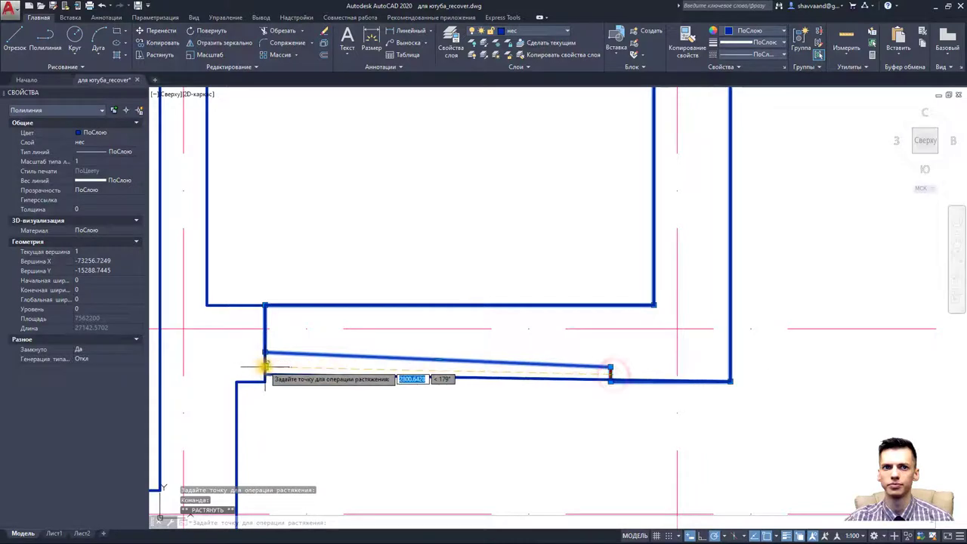
click(266, 367)
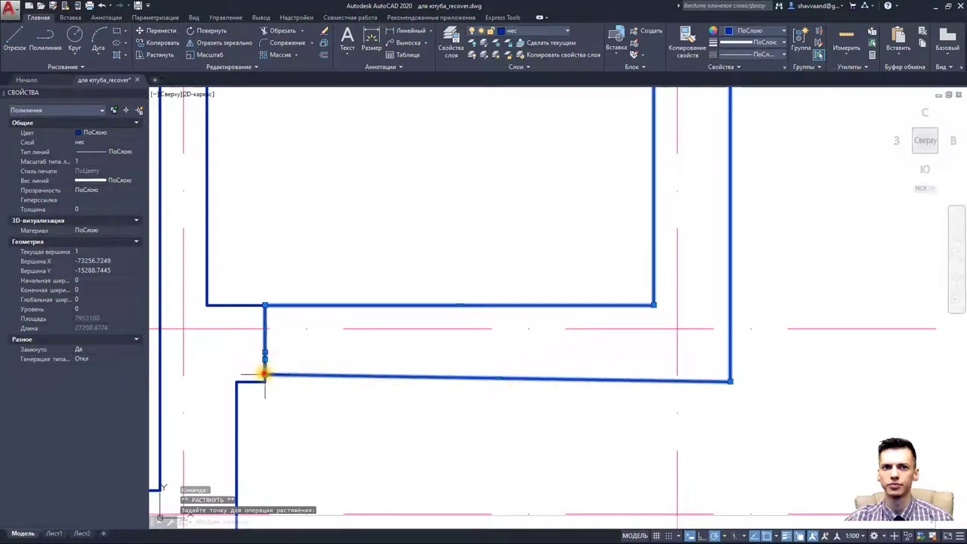
key(Escape)
key(Escape)
scroll(408, 348, down, 5)
middle_drag(448, 340, 596, 363)
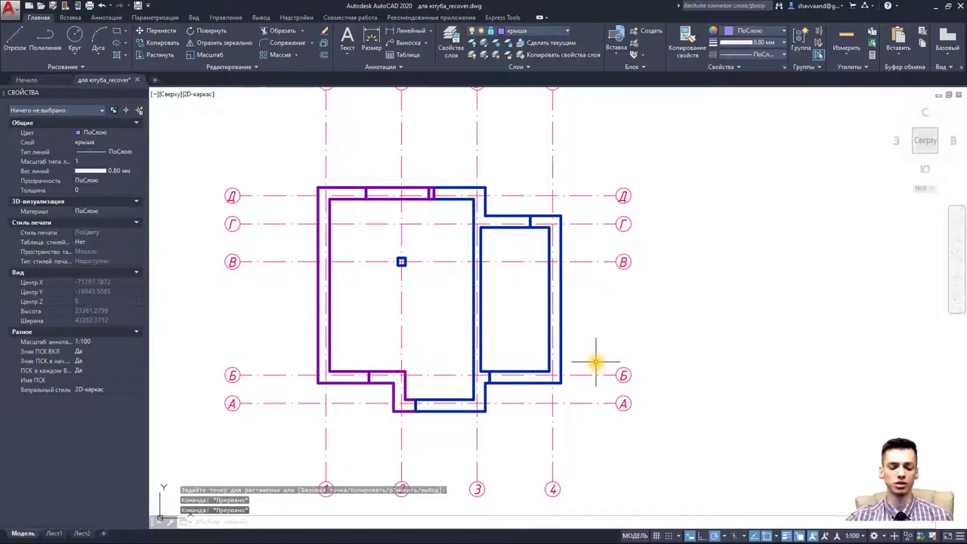
- Crossing-select the edited floor plan and delete it
scroll(596, 368, down, 5)
click(660, 420)
click(453, 270)
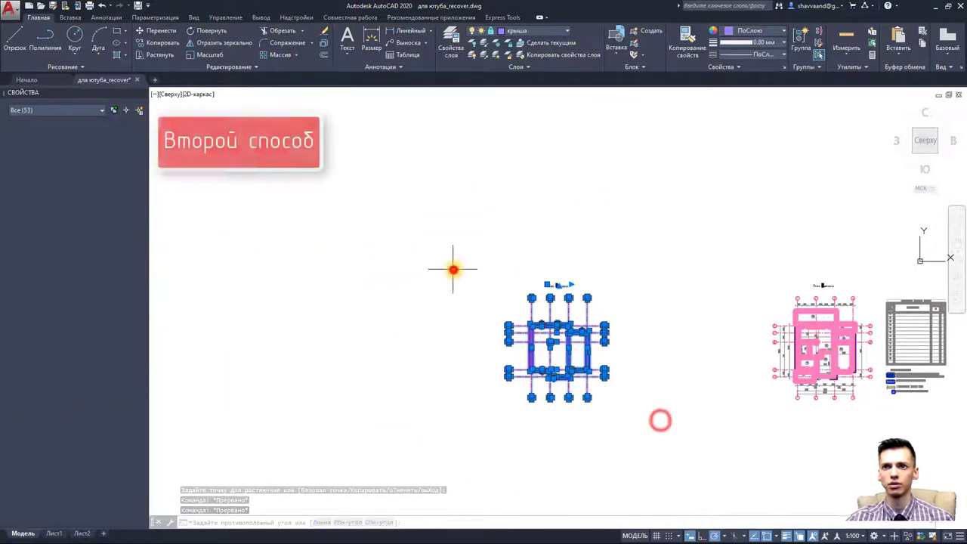
key(Delete)
- Copy the original left floor plan into the empty space to its left
middle_drag(812, 389, 626, 388)
scroll(642, 431, up, 5)
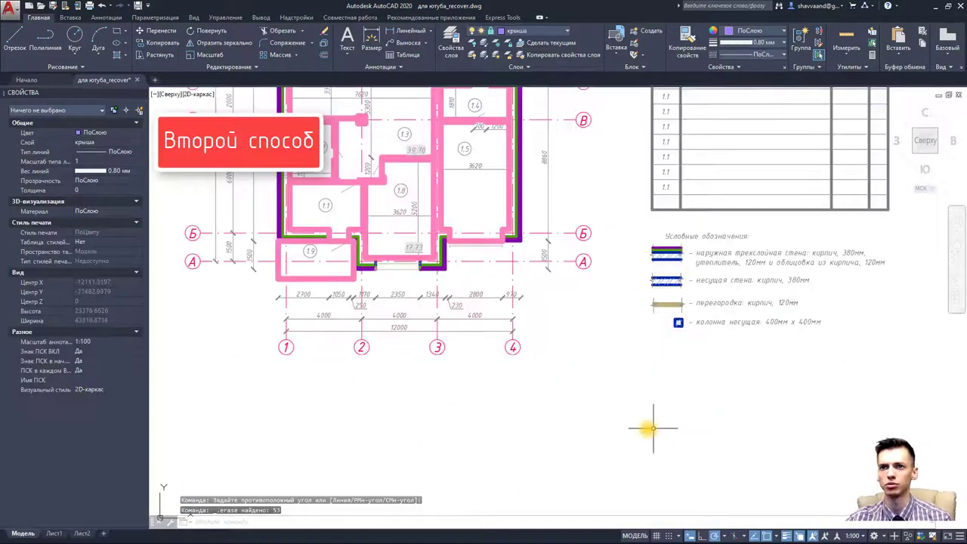
scroll(640, 429, down, 5)
click(641, 429)
key(Escape)
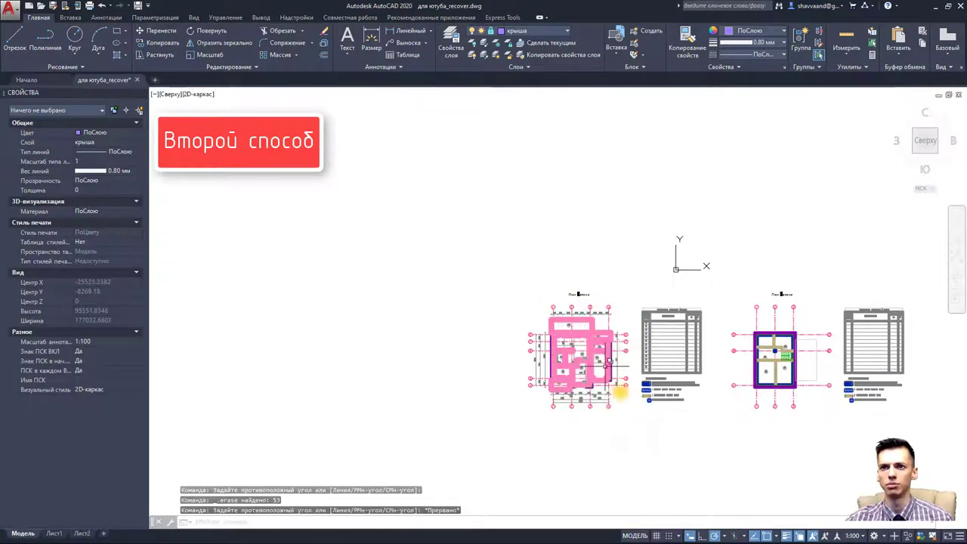
click(632, 427)
click(516, 269)
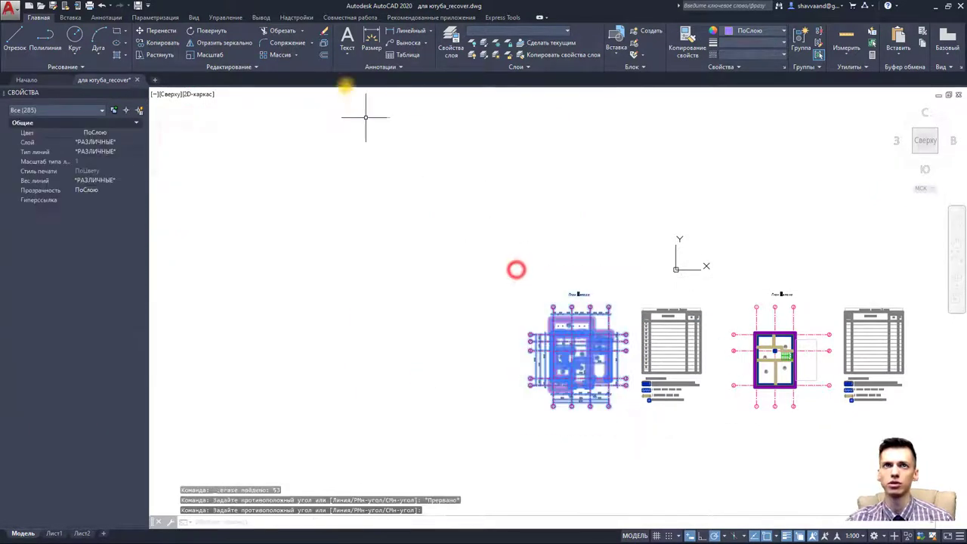
click(153, 43)
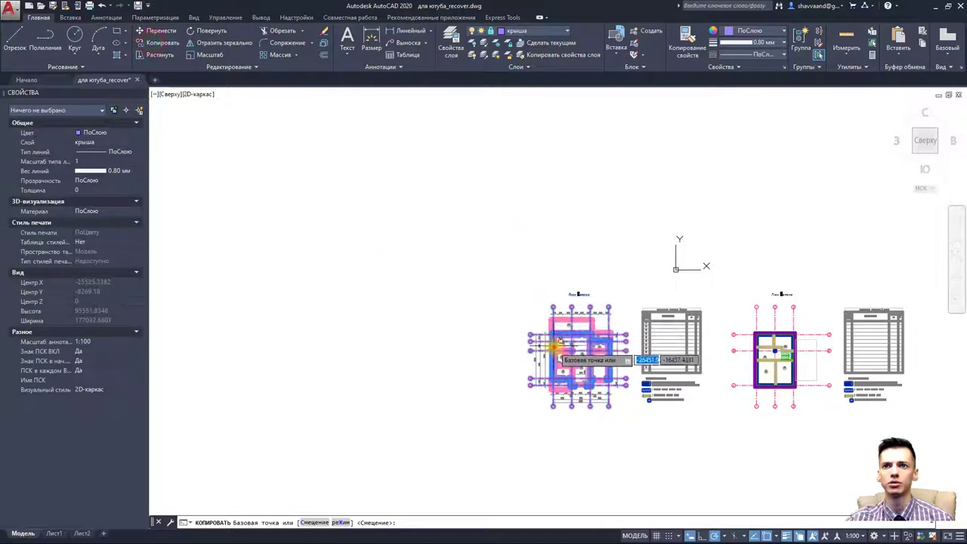
click(557, 341)
middle_drag(333, 346, 432, 346)
click(380, 341)
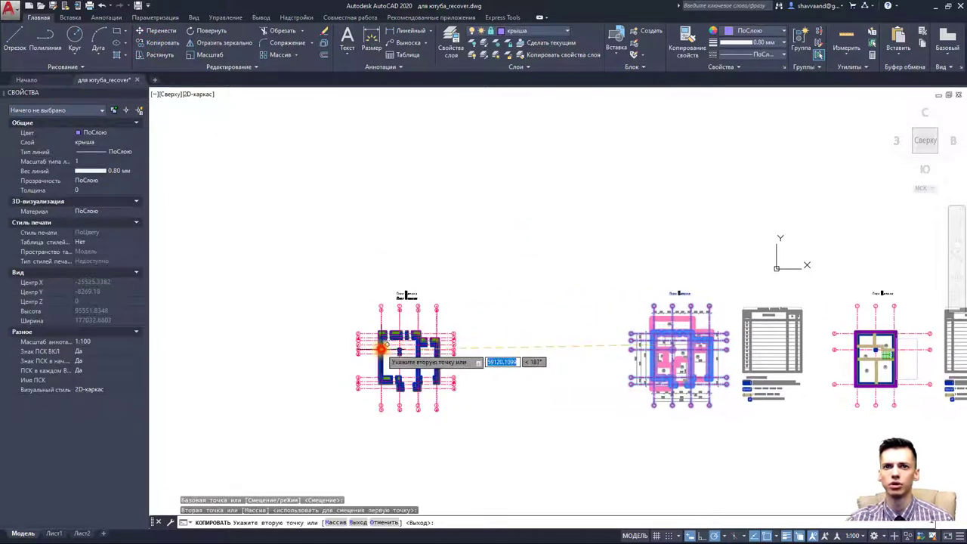
key(Escape)
key(Escape)
key(Escape)
scroll(381, 342, up, 5)
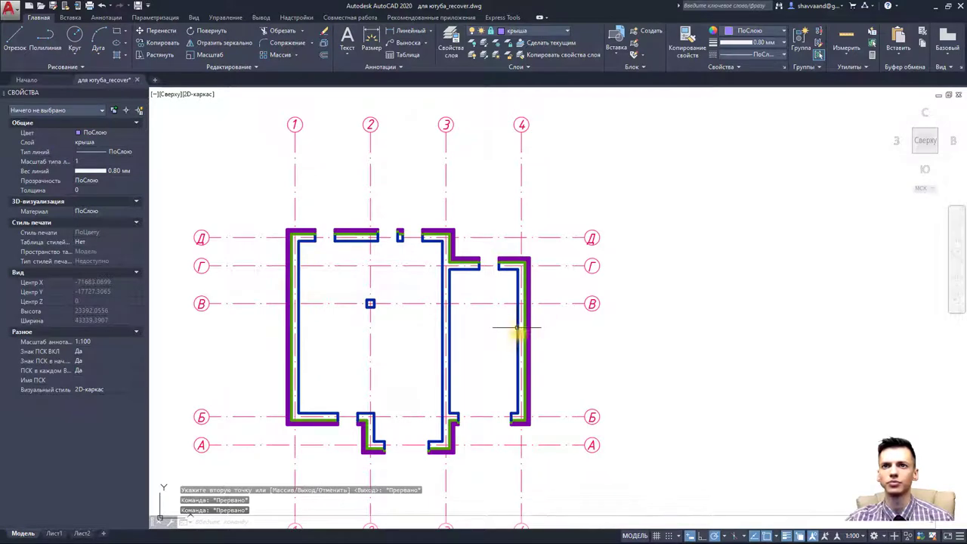
- Erase the purple facing lines and green insulation lines from the copied plan's right wall
scroll(529, 331, up, 4)
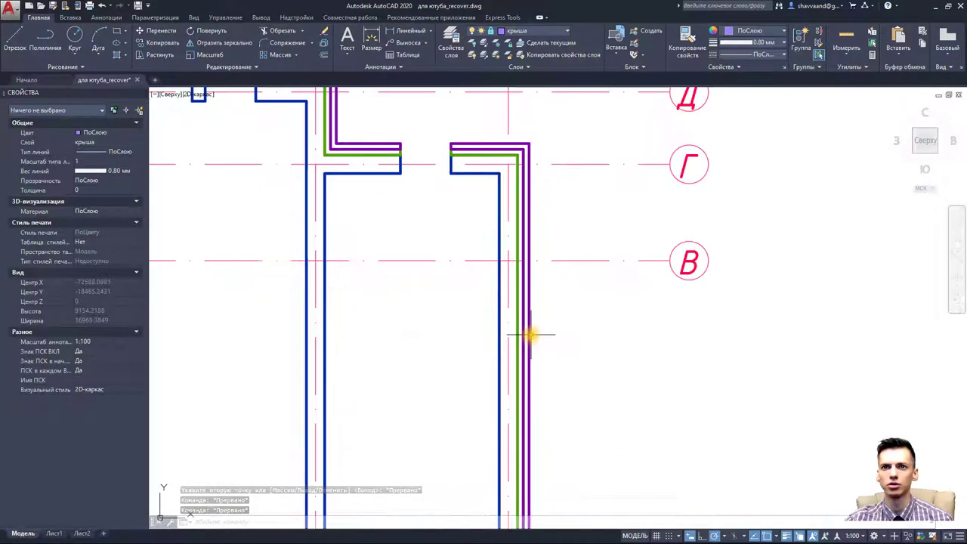
click(522, 345)
key(Escape)
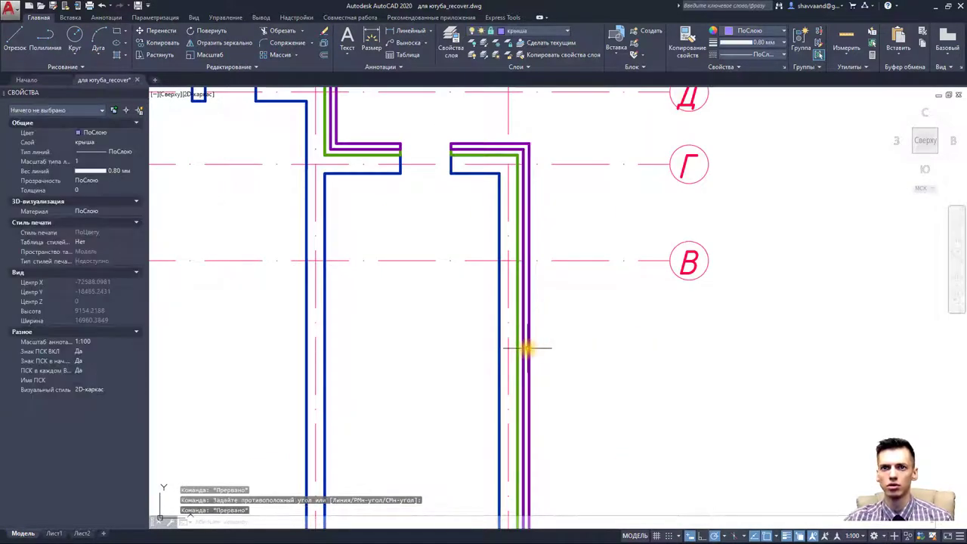
click(529, 348)
key(Delete)
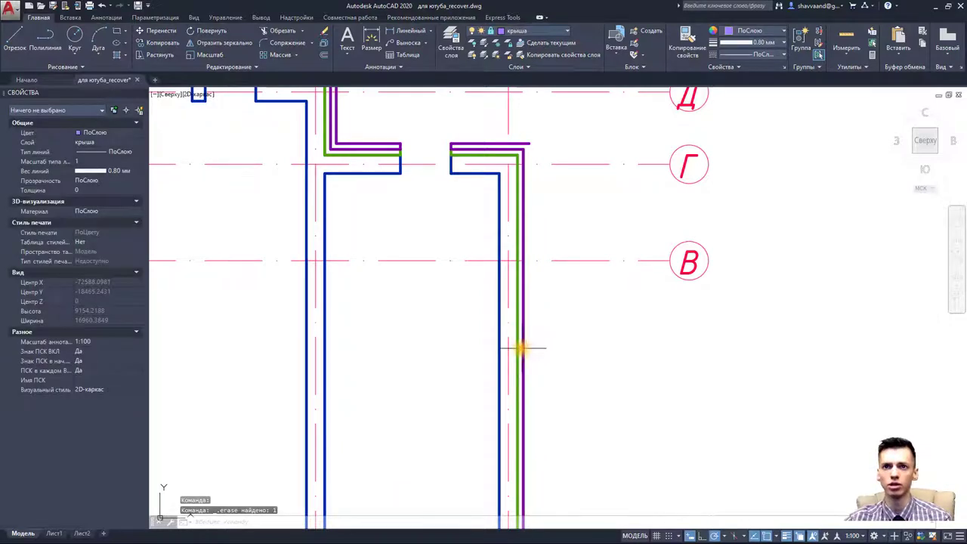
click(522, 347)
key(Delete)
click(523, 352)
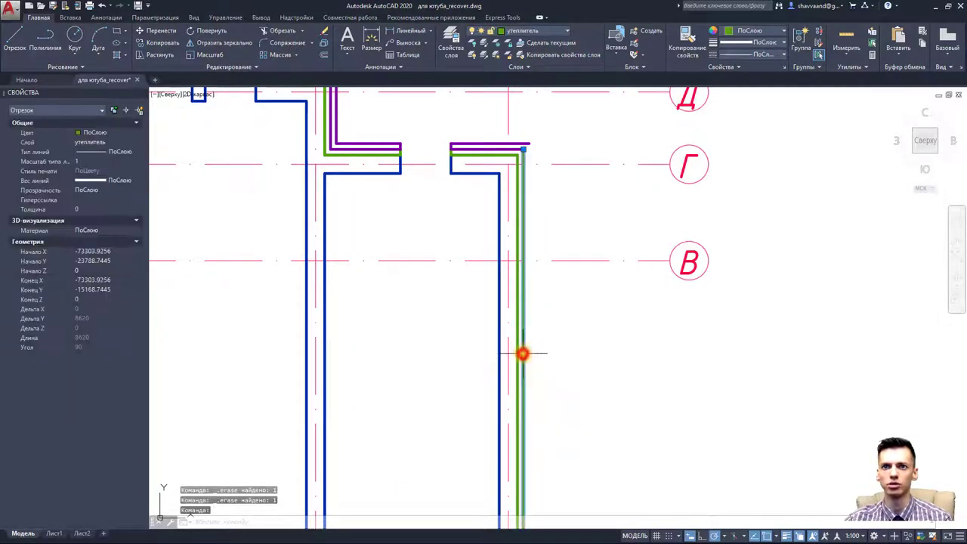
key(Delete)
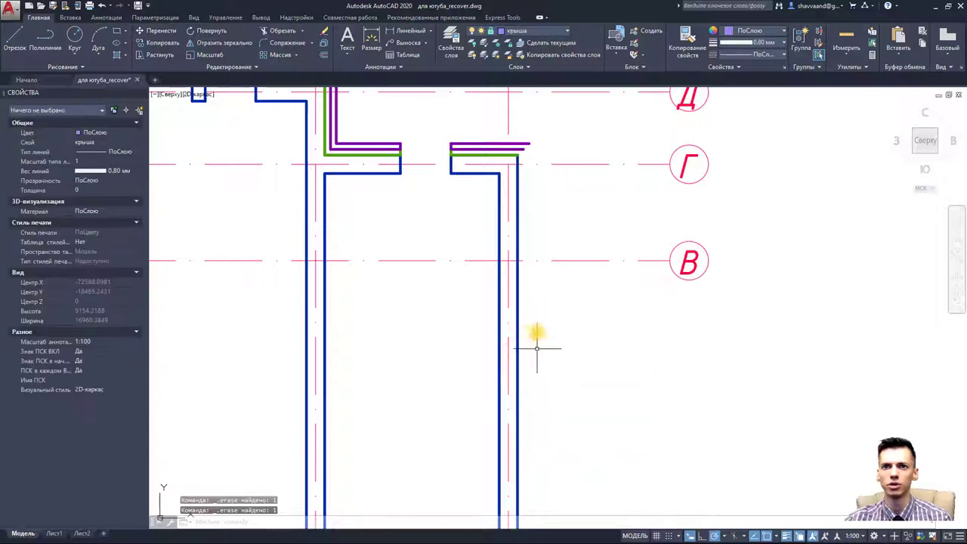
click(490, 155)
key(Delete)
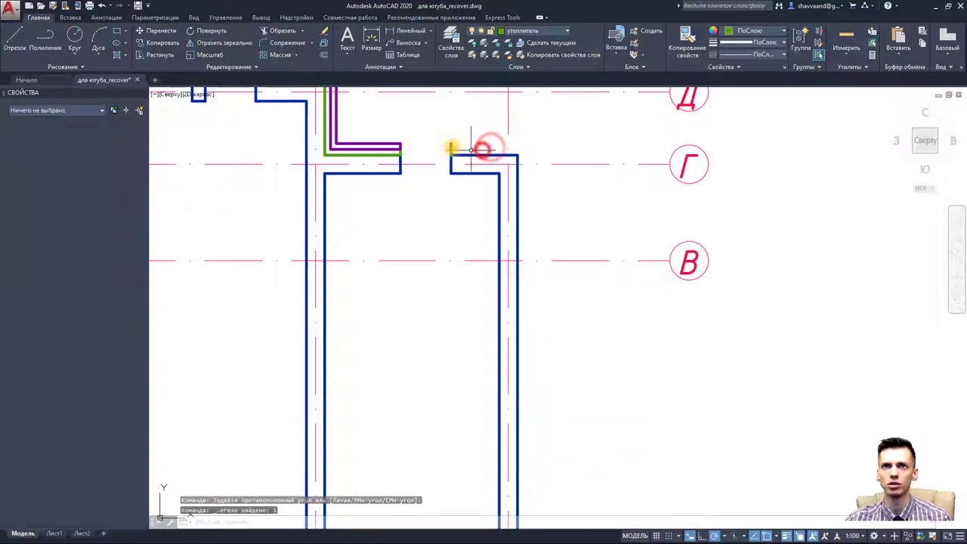
- Hide the нес layer, window-delete the remaining facing and insulation lines, then turn all layers on
click(483, 149)
click(476, 62)
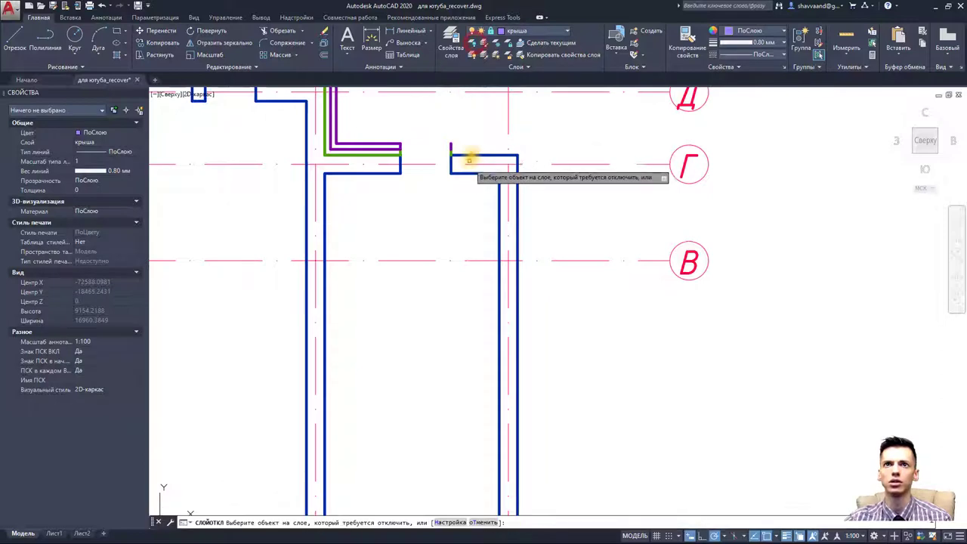
click(470, 156)
middle_drag(439, 150, 525, 225)
scroll(525, 225, down, 5)
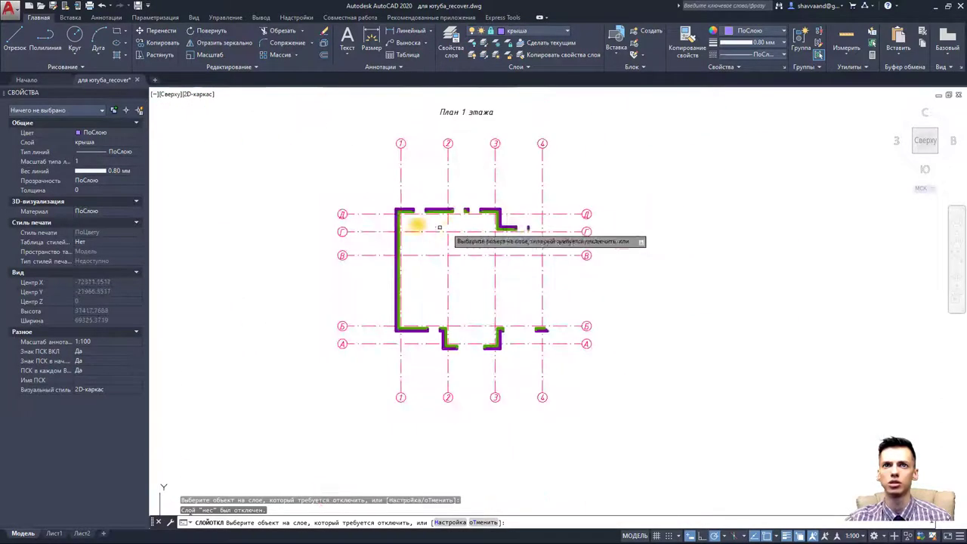
key(Escape)
click(367, 199)
click(557, 355)
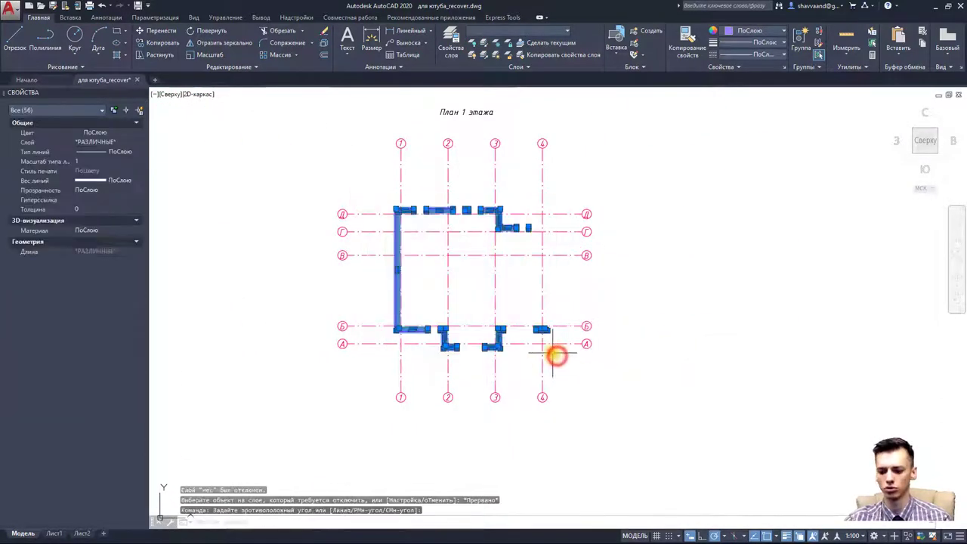
key(Delete)
click(472, 58)
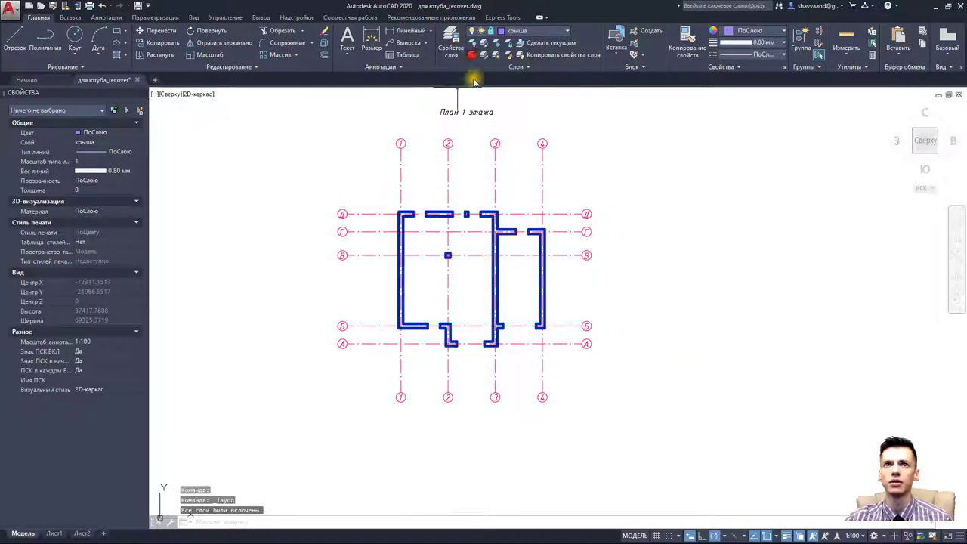
scroll(482, 278, up, 2)
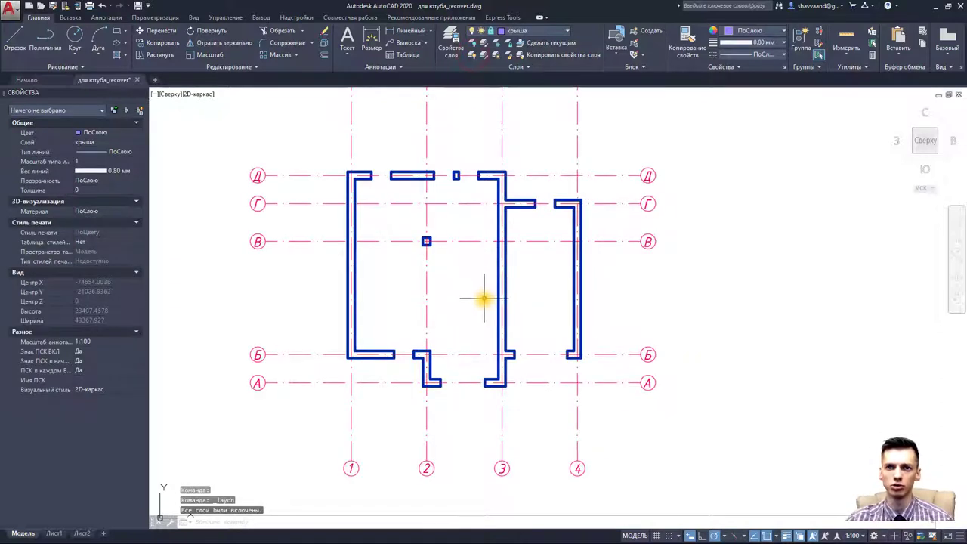
scroll(472, 331, up, 2)
scroll(468, 333, down, 4)
- Join the selected blue wall segments into polylines
click(367, 210)
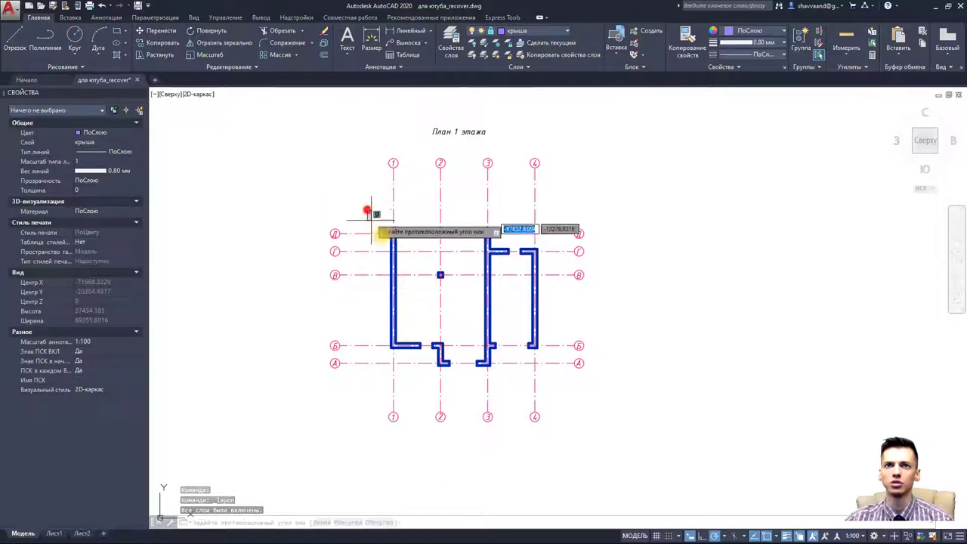
click(553, 386)
click(242, 68)
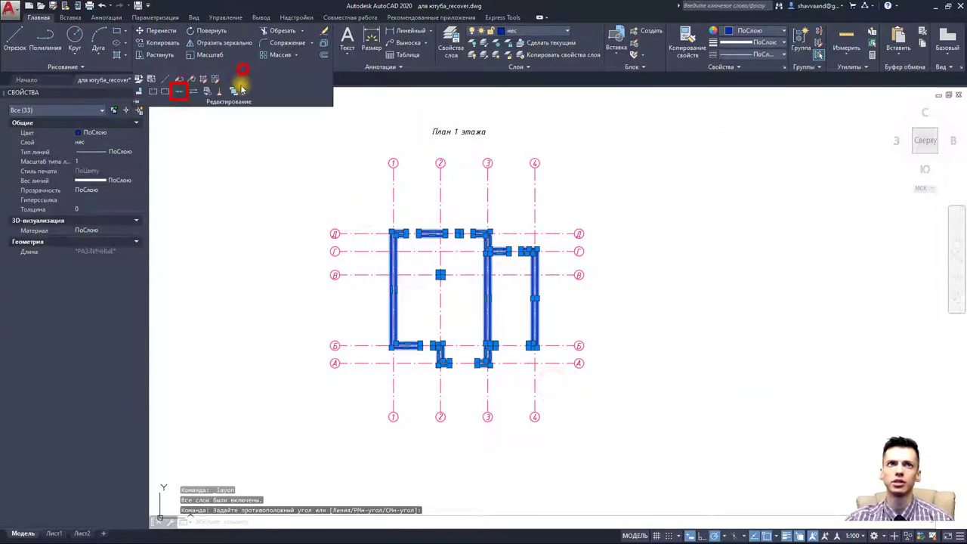
click(180, 92)
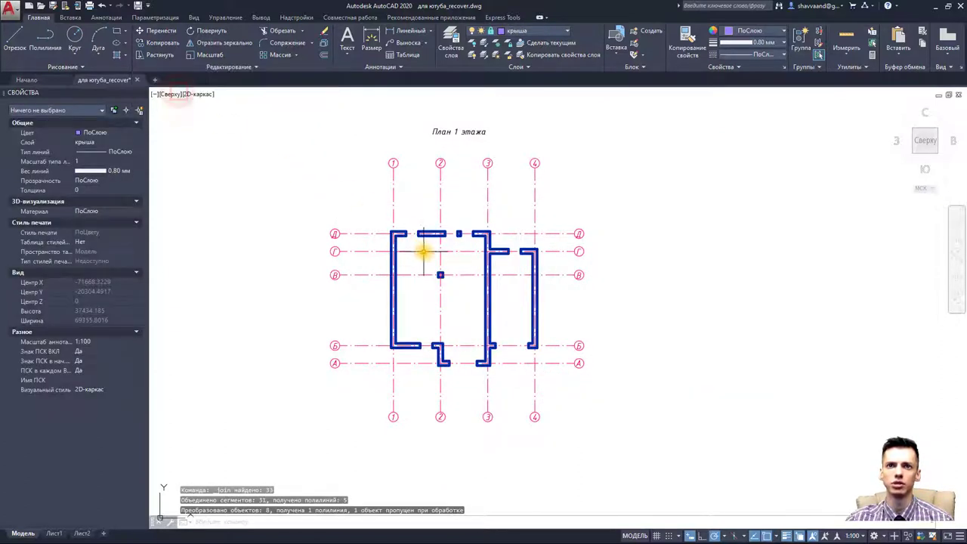
scroll(434, 250, up, 2)
scroll(452, 223, up, 2)
- Stretch the top wall's right end so it meets the small wall box
click(460, 204)
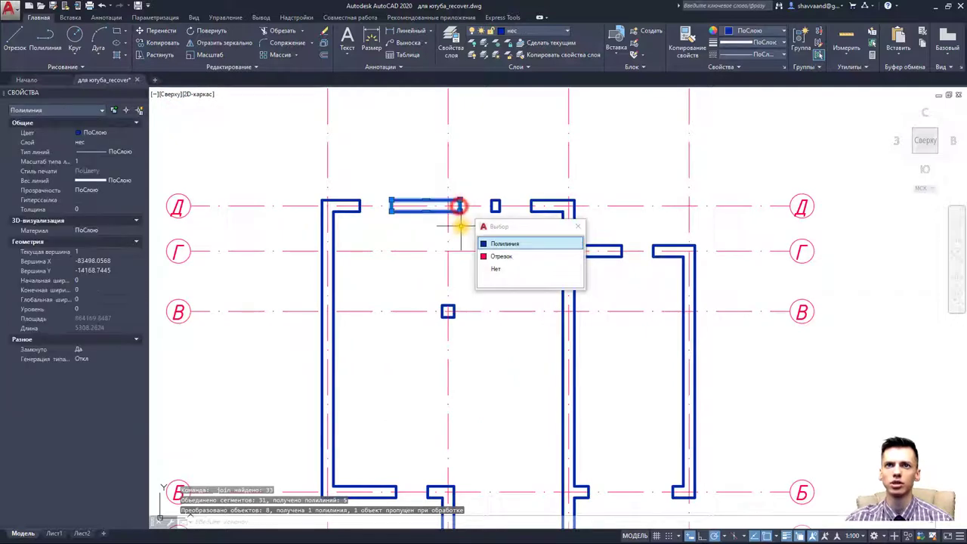
scroll(457, 201, up, 2)
click(458, 193)
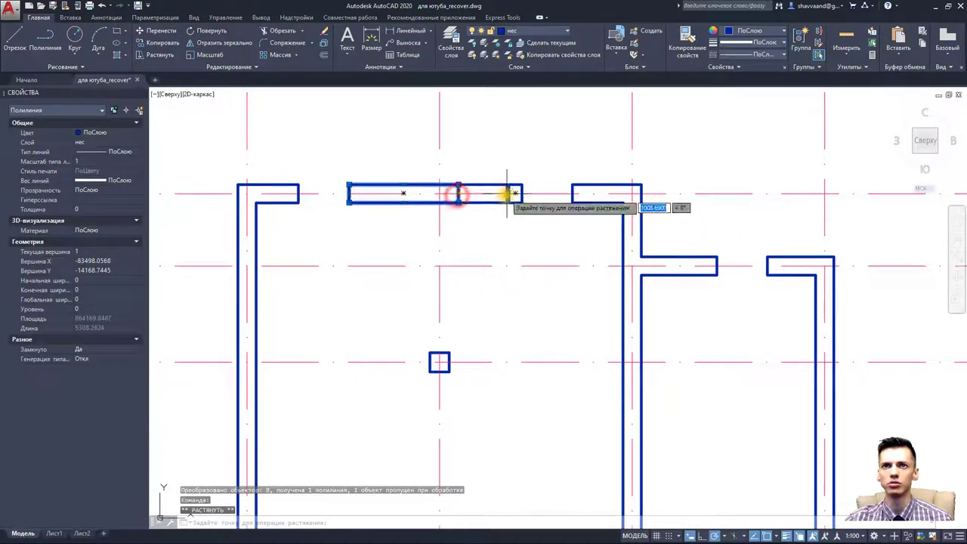
click(508, 193)
key(Escape)
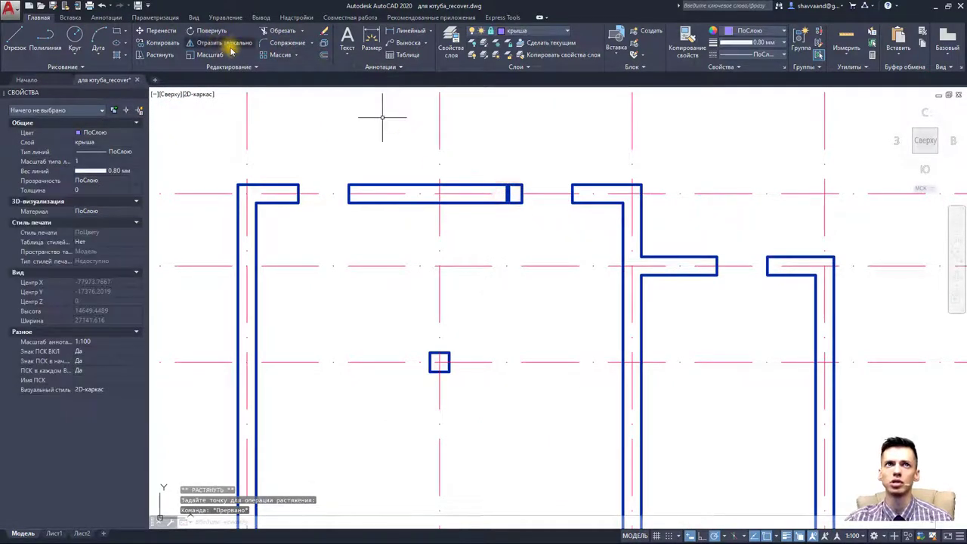
scroll(514, 200, up, 5)
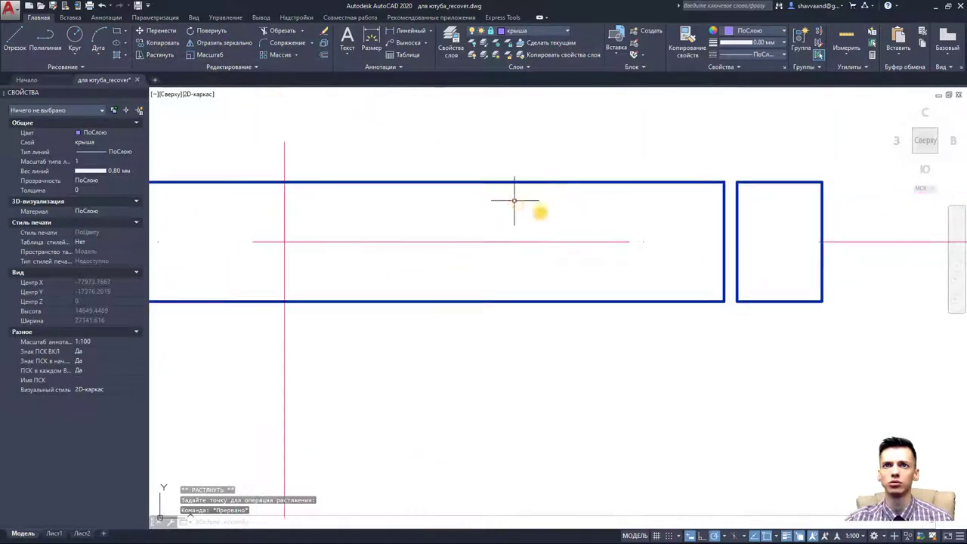
click(574, 182)
click(724, 240)
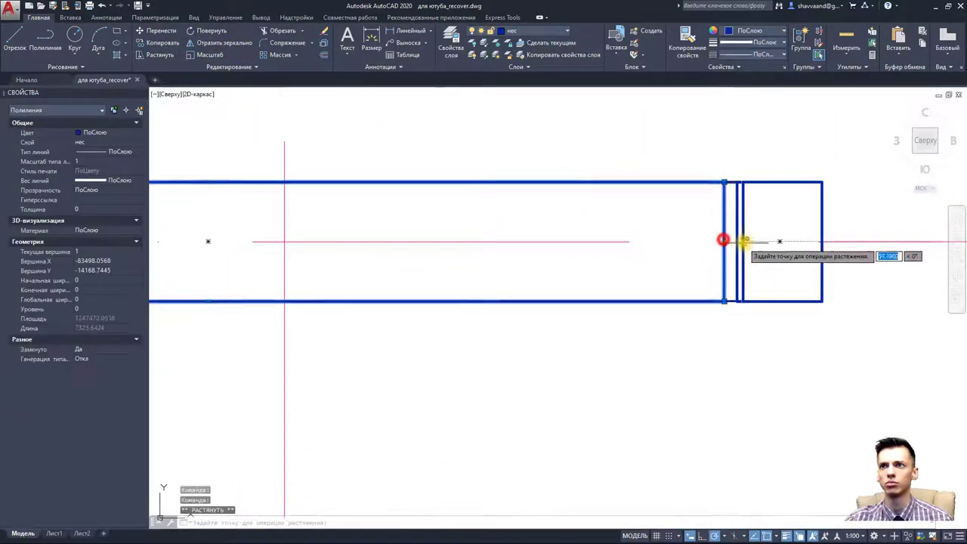
click(738, 239)
- Stretch the small box and the next wall box right to reach the right wall
scroll(501, 254, down, 2)
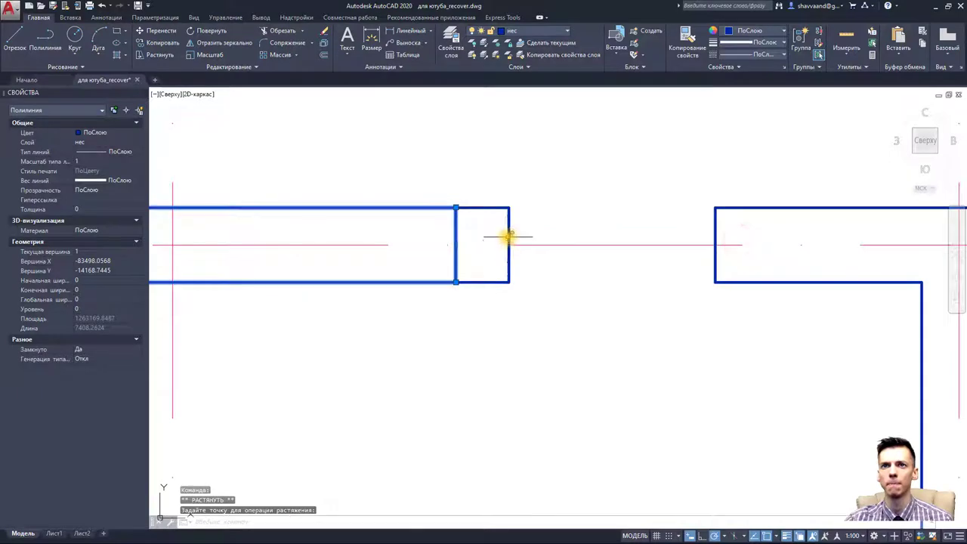
click(507, 237)
click(507, 240)
click(714, 245)
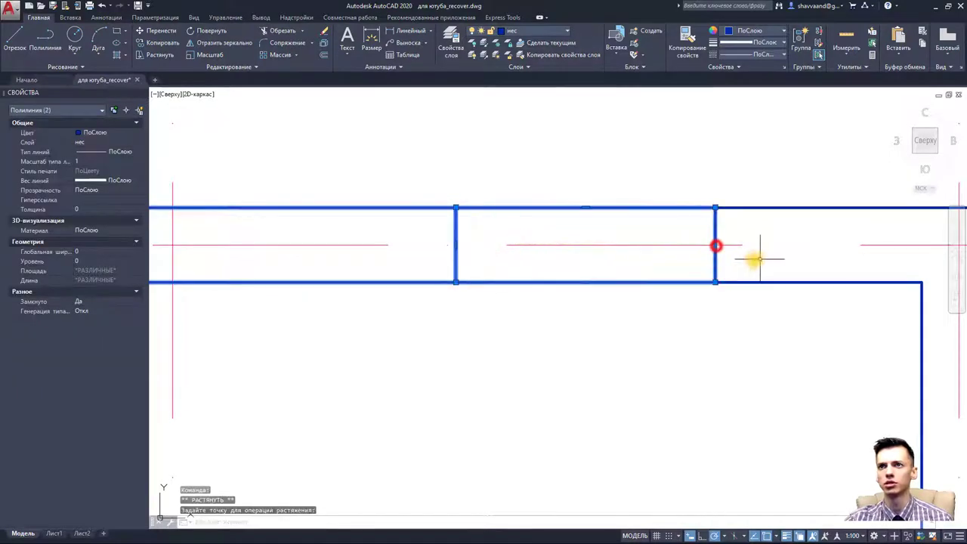
scroll(758, 260, down, 3)
scroll(540, 255, up, 4)
click(601, 291)
click(601, 293)
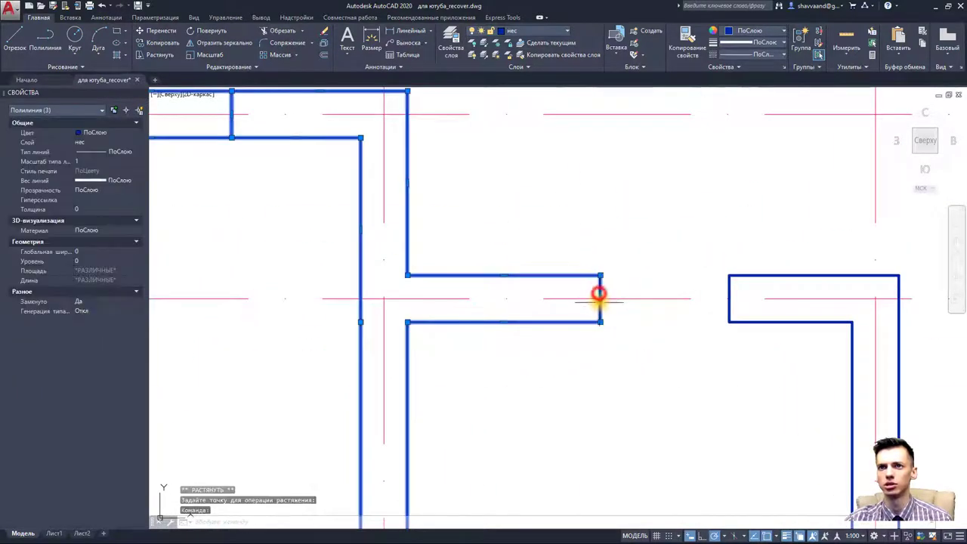
click(728, 297)
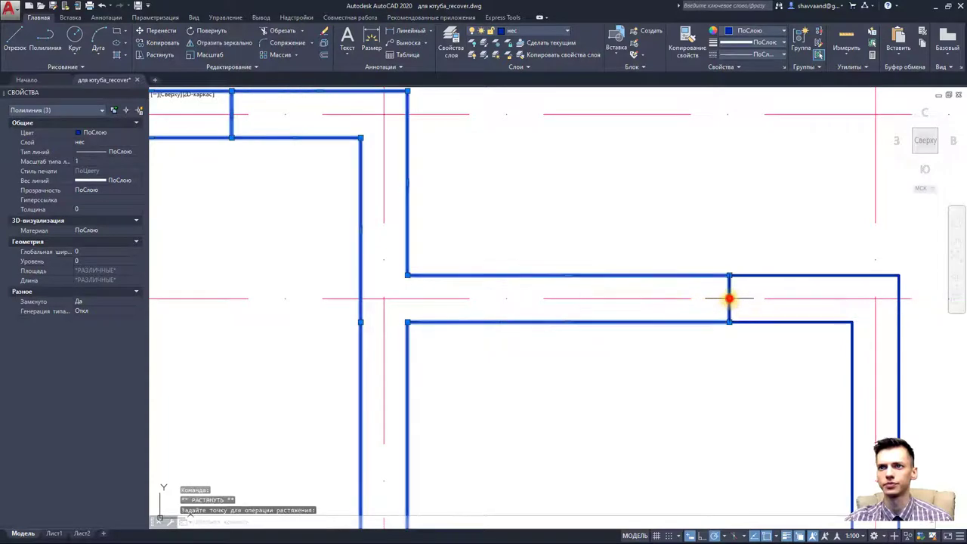
key(Escape)
scroll(730, 298, down, 4)
scroll(632, 395, up, 3)
scroll(659, 432, up, 2)
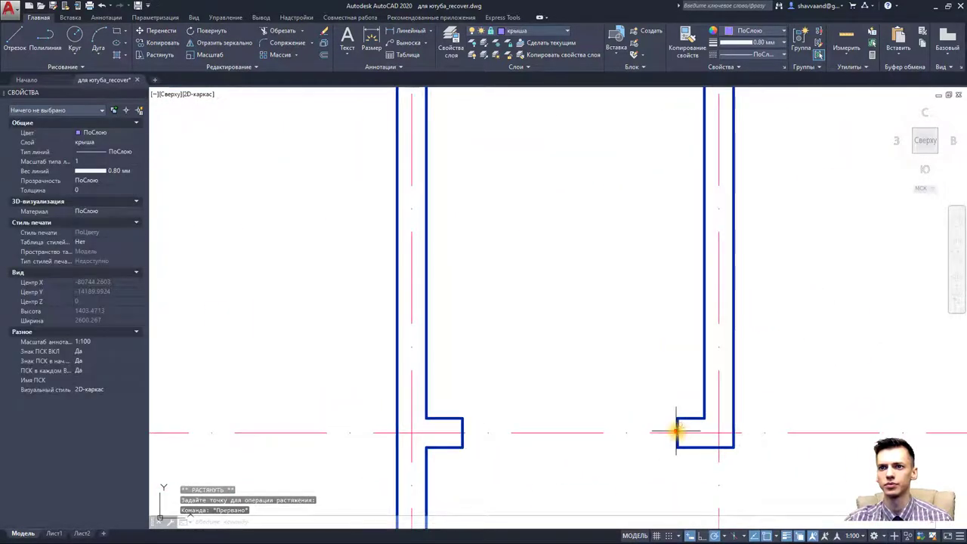
- Move a wall corner point further left along the middle wall line
click(677, 431)
click(677, 431)
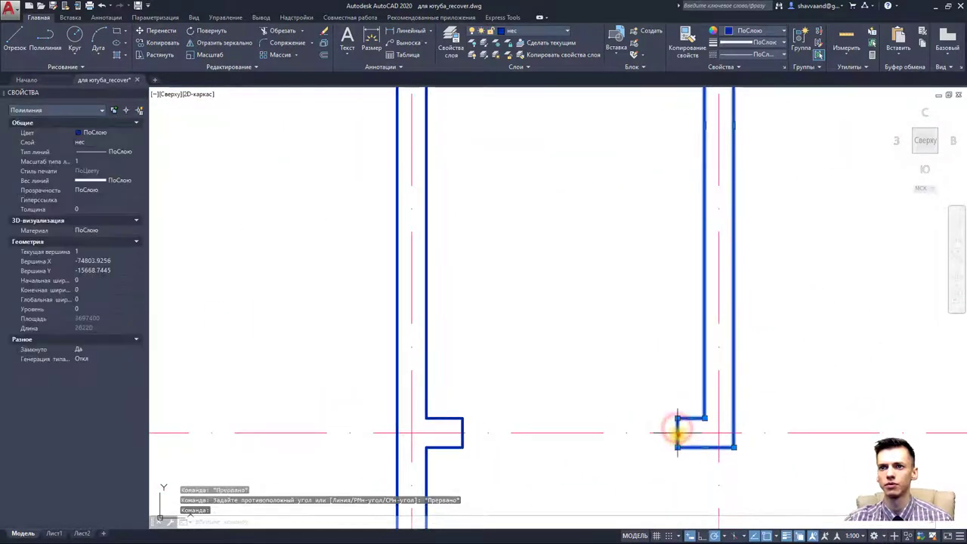
scroll(462, 434, down, 3)
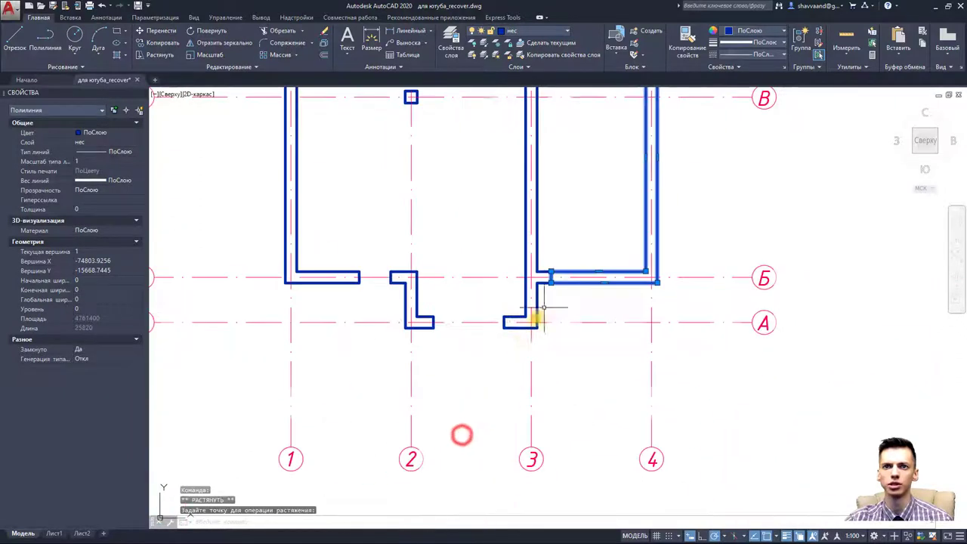
scroll(521, 316, up, 5)
key(Escape)
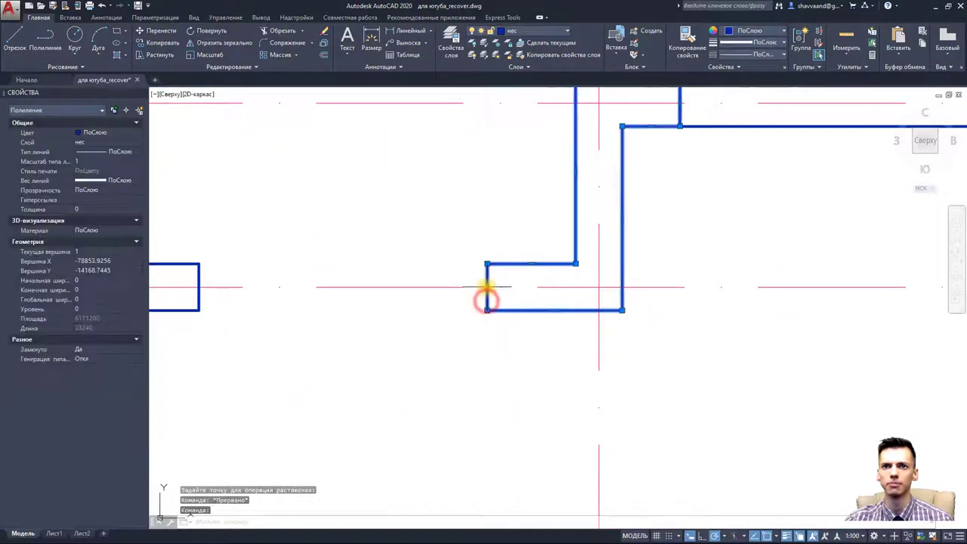
click(487, 286)
click(194, 287)
key(Escape)
scroll(405, 289, down, 3)
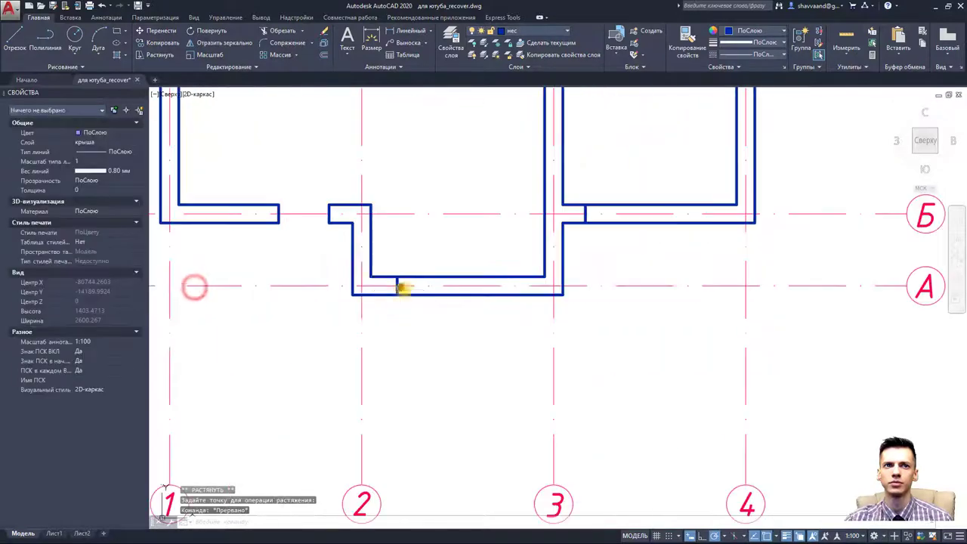
middle_drag(404, 288, 444, 351)
- Stretch the lower-bay wall end left and the top-left corner right to close the gap
click(367, 279)
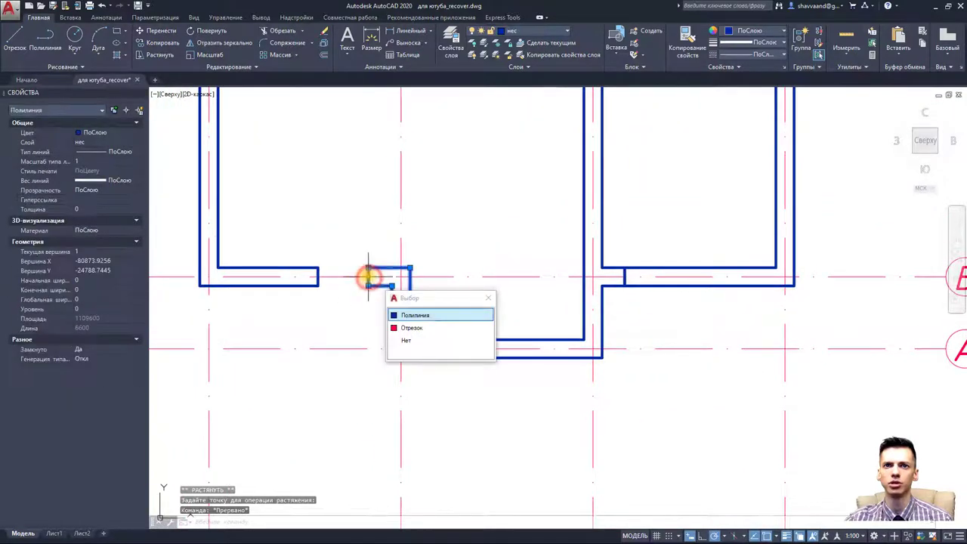
click(367, 277)
click(317, 277)
key(Escape)
scroll(377, 308, down, 3)
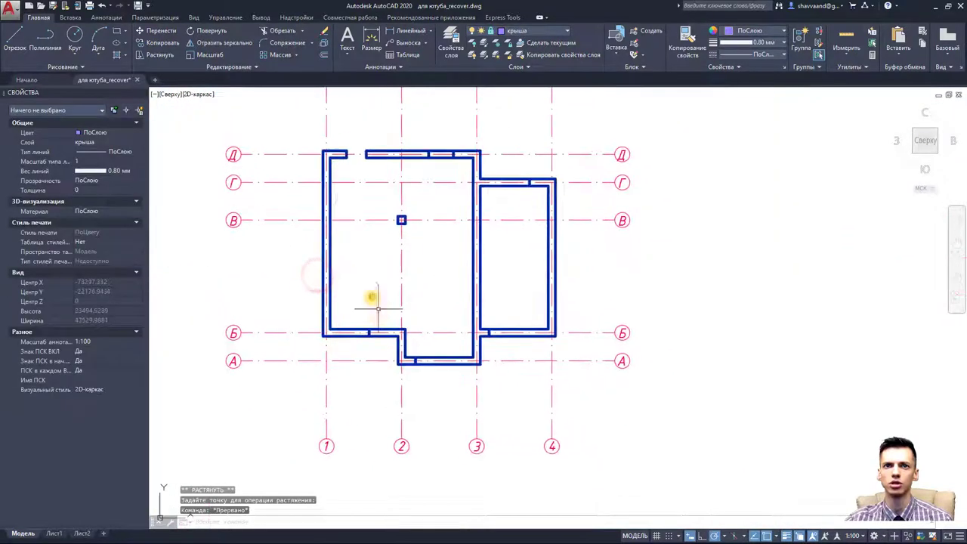
scroll(350, 152, up, 4)
click(339, 157)
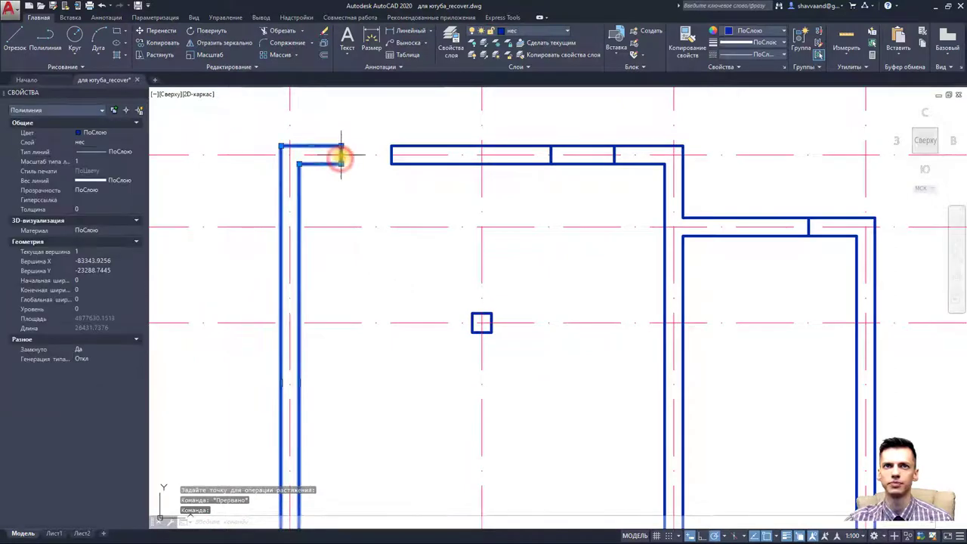
click(340, 157)
click(391, 155)
key(Escape)
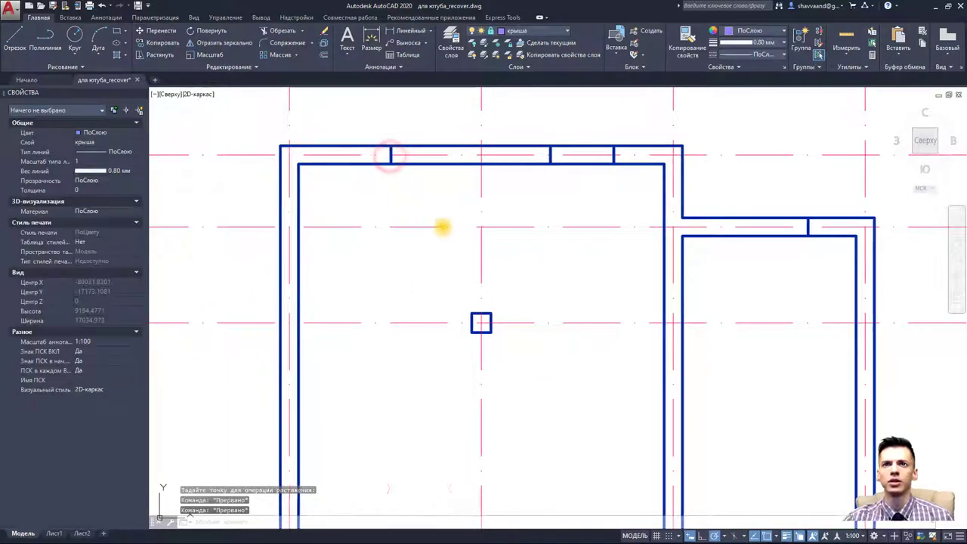
scroll(442, 226, down, 6)
- Window-select all seven wall polylines
click(555, 345)
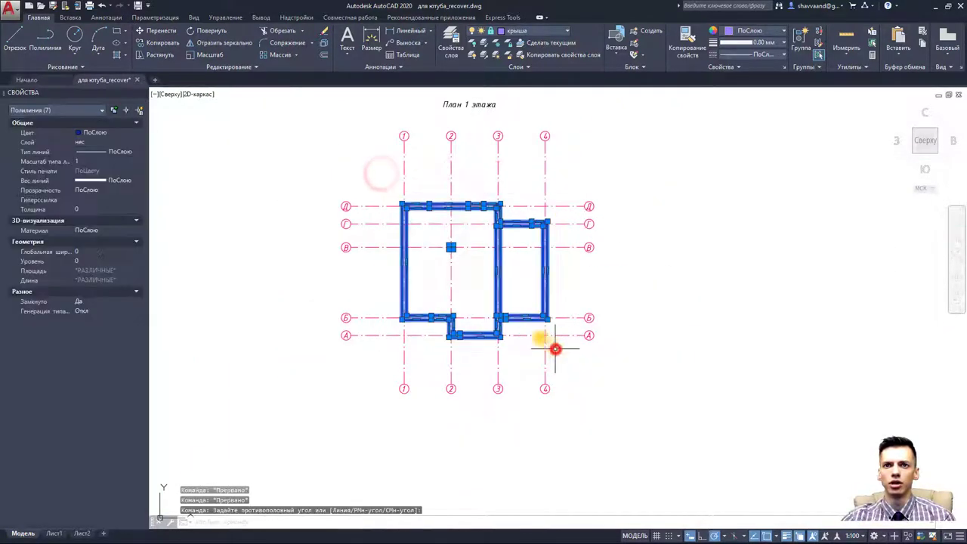
scroll(476, 227, up, 4)
scroll(456, 289, up, 2)
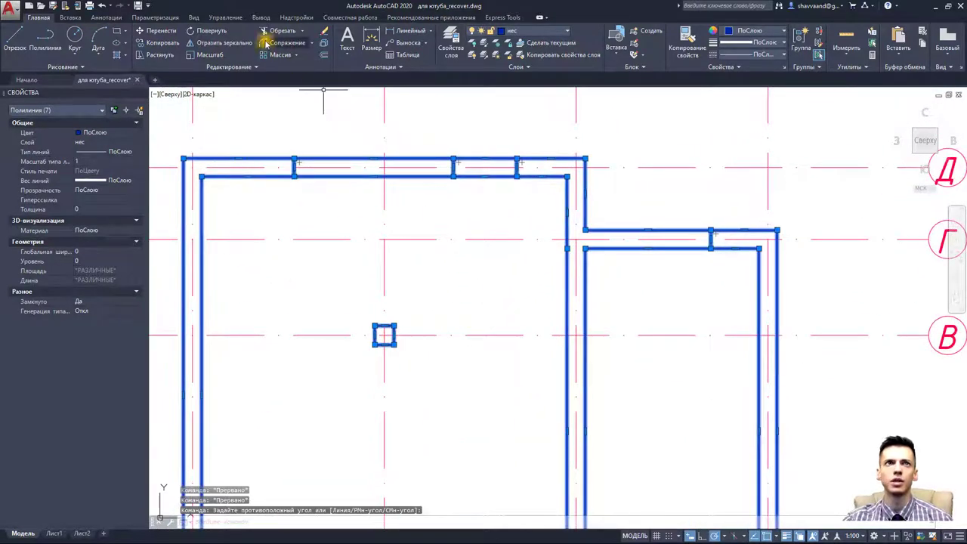
- Trim the junction lines along the top wall, using the inner polyline from the overlap list
click(291, 33)
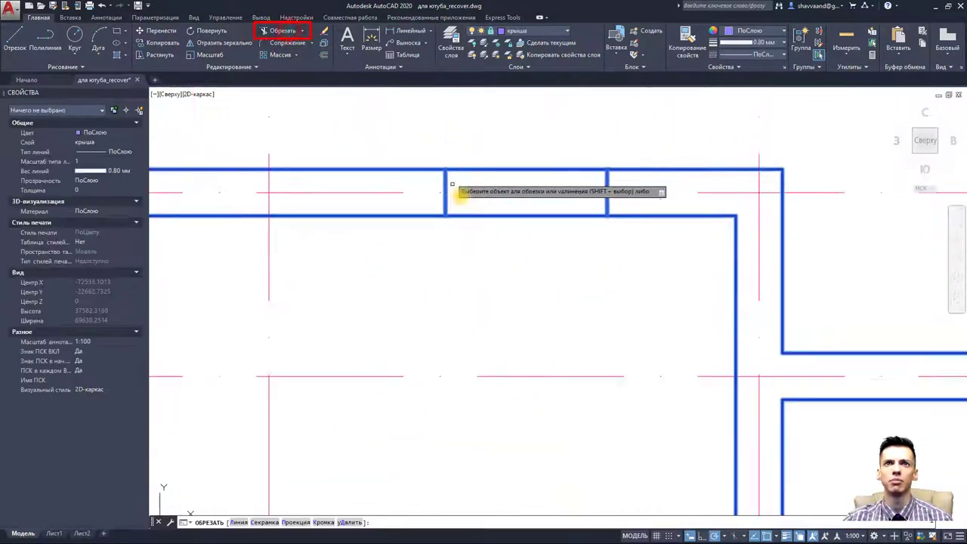
scroll(453, 189, up, 3)
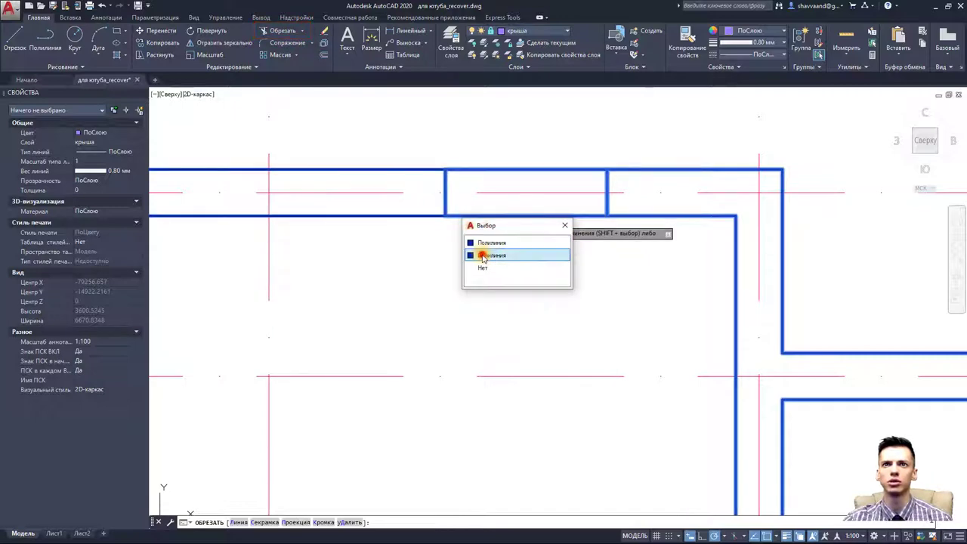
click(484, 259)
click(466, 205)
click(413, 204)
click(631, 207)
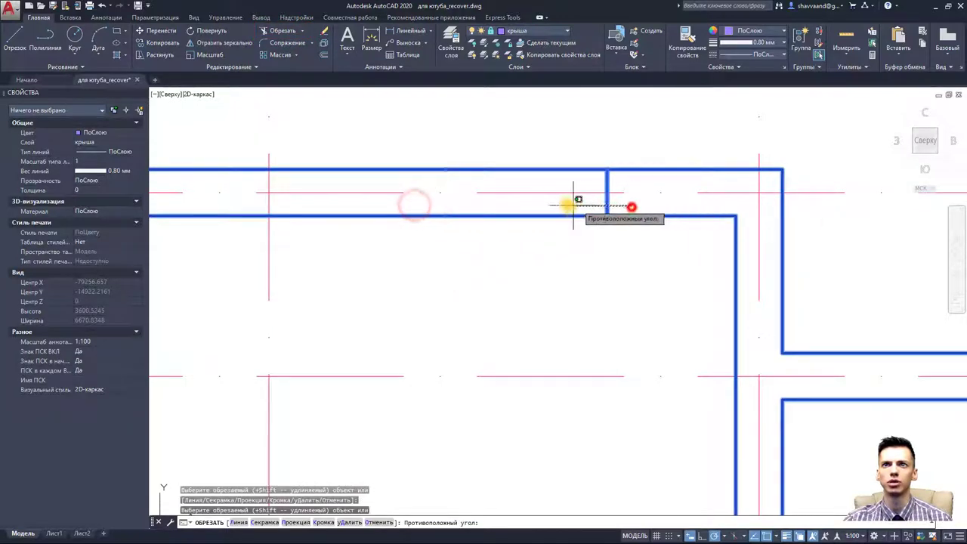
scroll(453, 212, down, 5)
scroll(400, 210, up, 7)
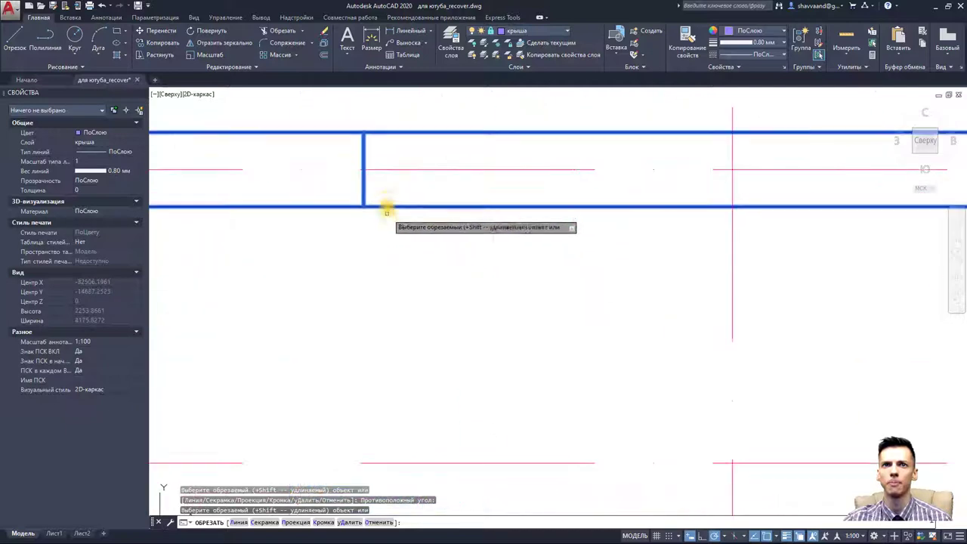
click(336, 193)
- Trim the junction lines beside the small box and at the right wall corner
scroll(386, 243, down, 3)
scroll(416, 235, down, 2)
scroll(622, 218, up, 4)
scroll(733, 212, up, 2)
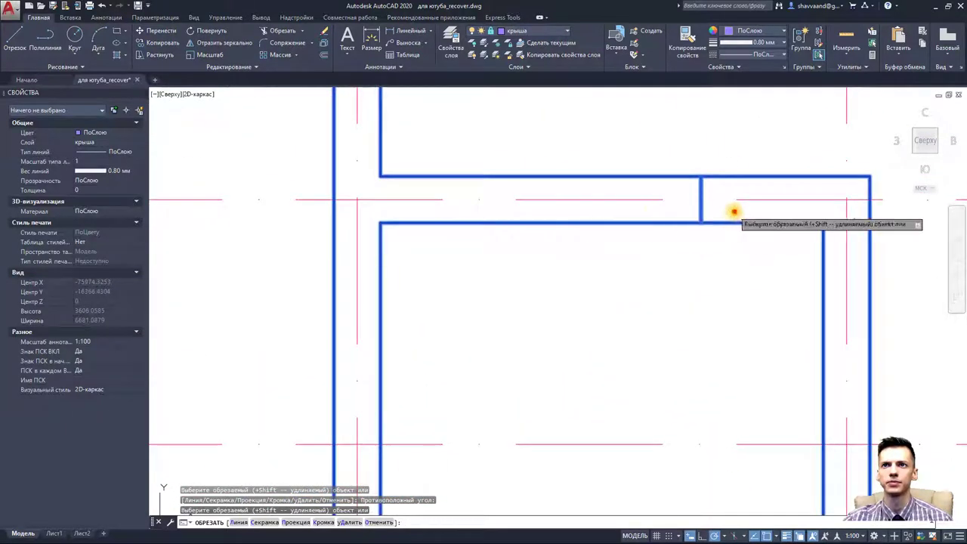
click(734, 212)
click(665, 216)
scroll(687, 272, down, 5)
scroll(620, 310, up, 1)
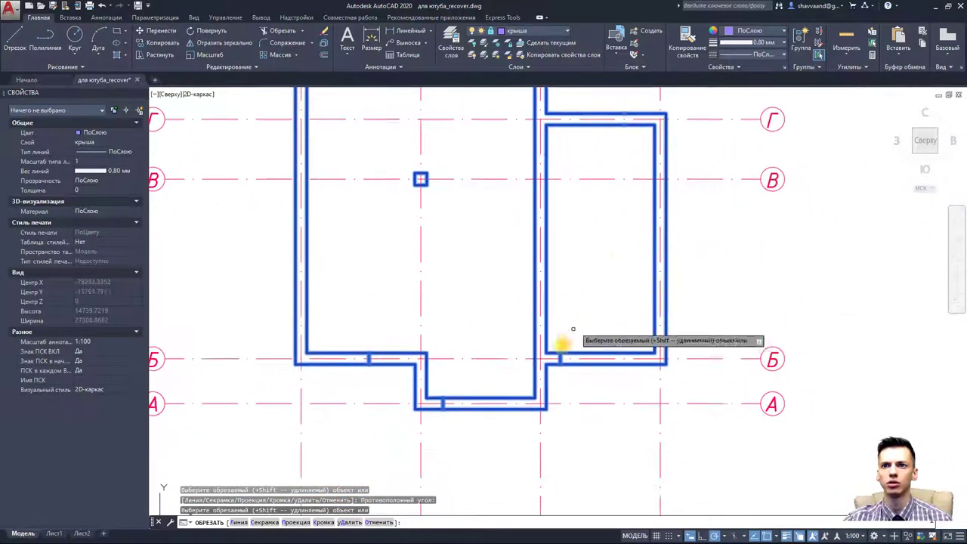
scroll(566, 336, up, 5)
click(566, 404)
click(533, 400)
- Trim the lower-bay and left-wall junction lines, then centre the plan in view
scroll(533, 399, down, 5)
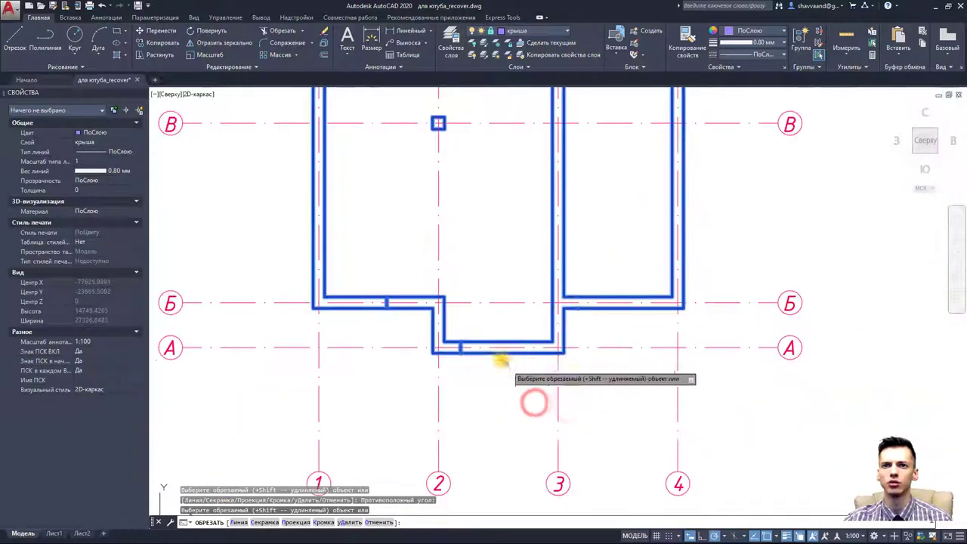
scroll(500, 362, up, 5)
click(430, 352)
click(382, 353)
scroll(367, 289, down, 2)
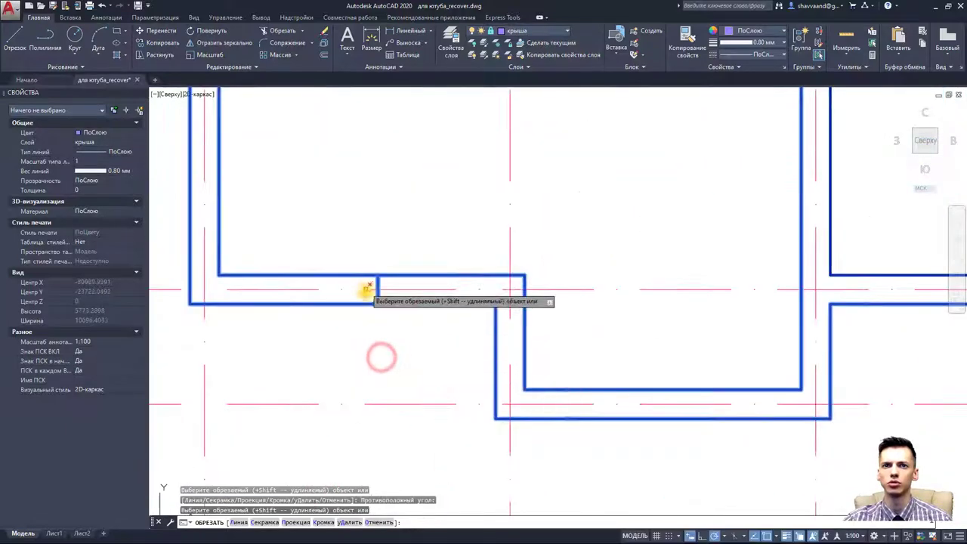
click(394, 293)
click(348, 296)
scroll(358, 272, up, 3)
scroll(363, 356, up, 2)
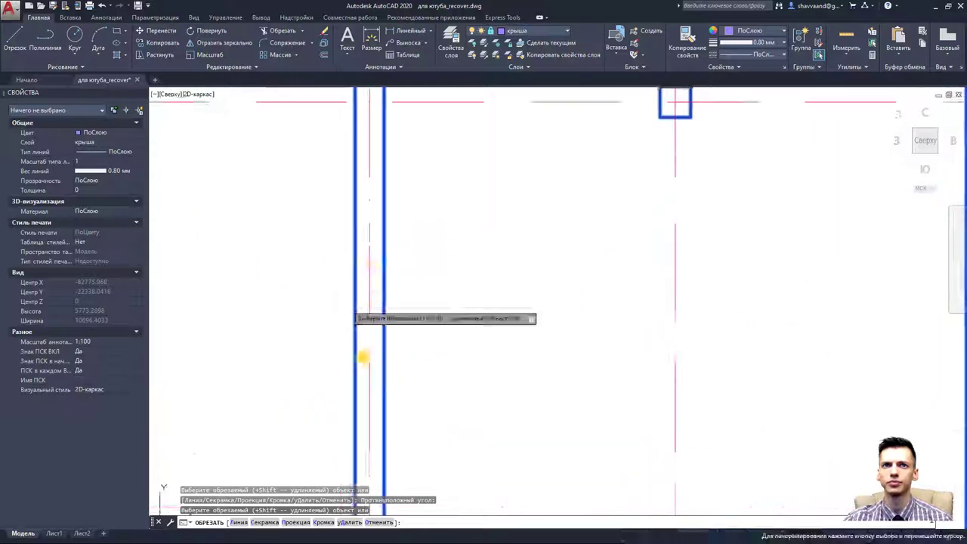
scroll(380, 276, down, 2)
scroll(430, 309, down, 2)
scroll(493, 326, down, 3)
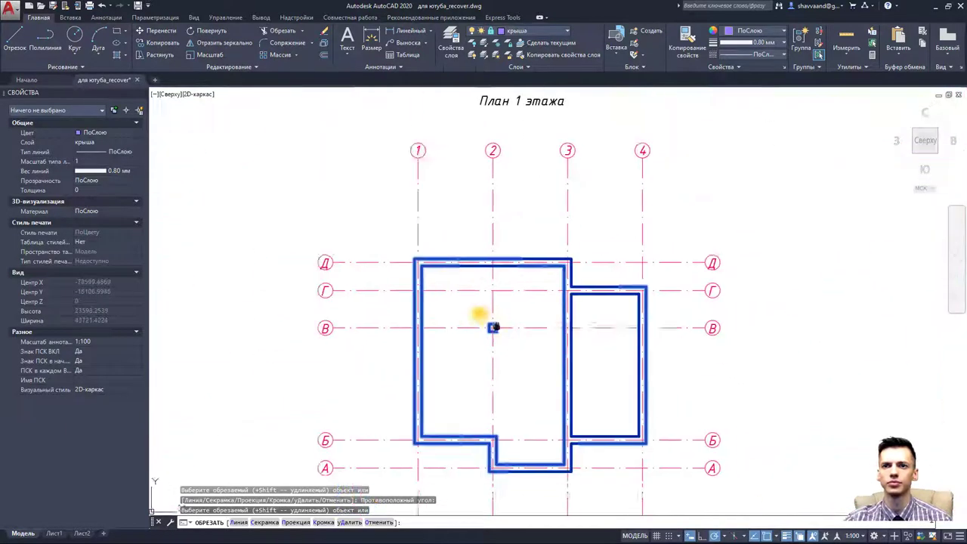
middle_drag(493, 327, 409, 264)
key(Escape)
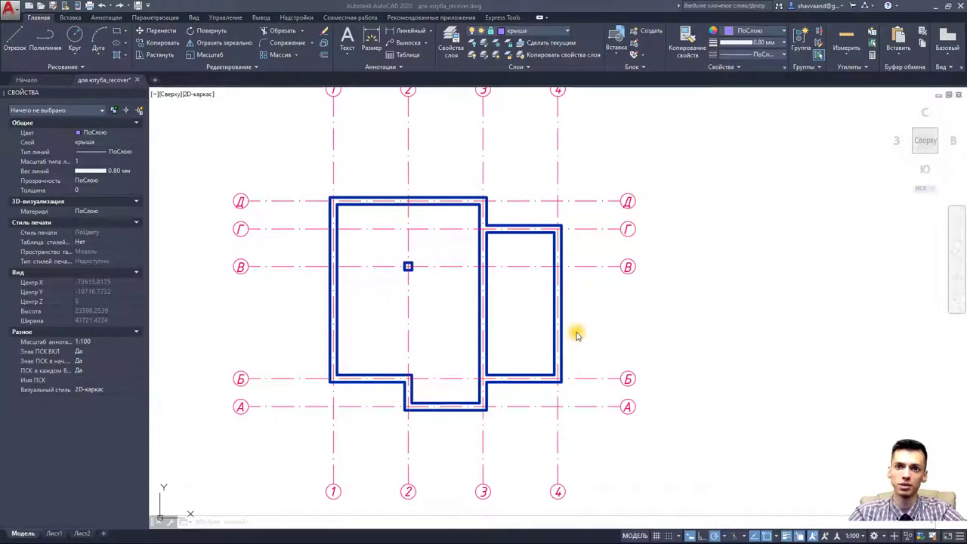
scroll(559, 380, up, 2)
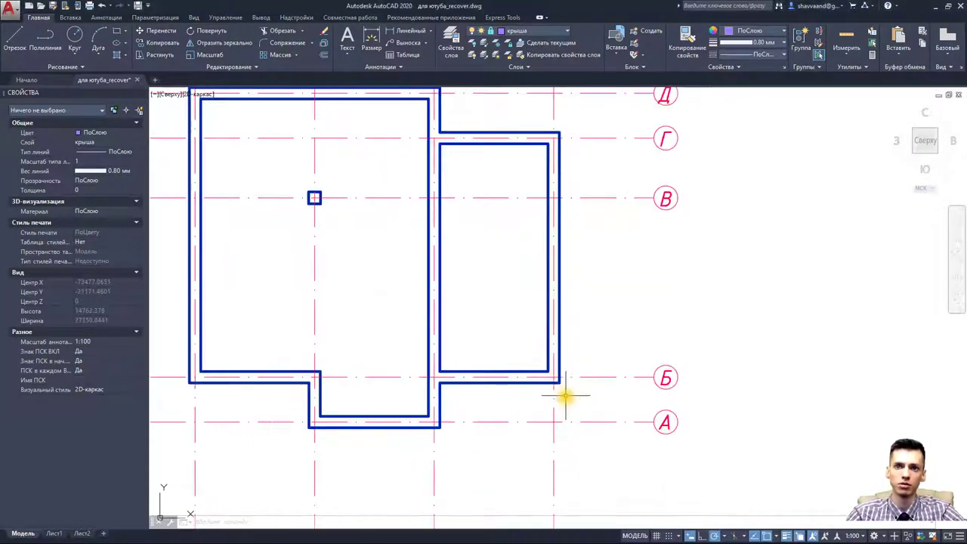
click(557, 368)
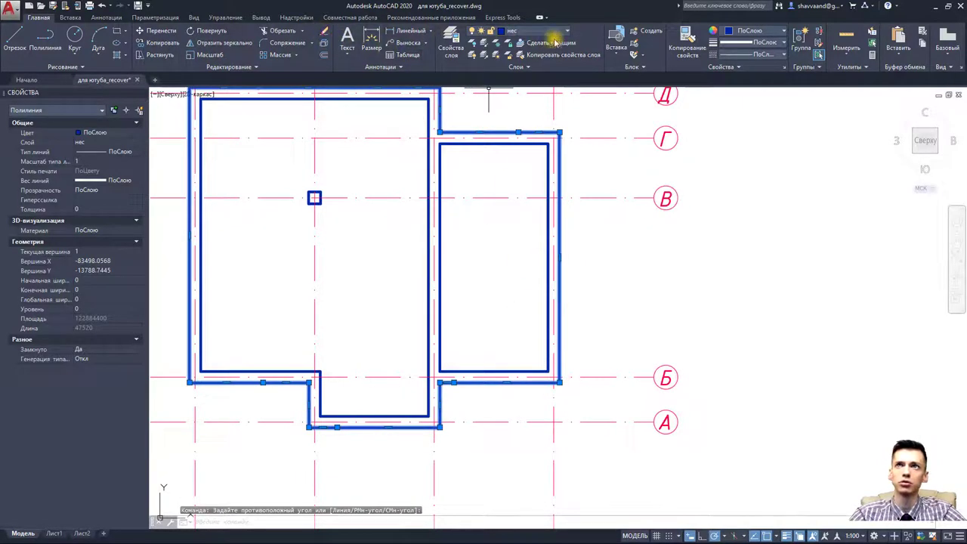
click(846, 36)
scroll(584, 178, up, 5)
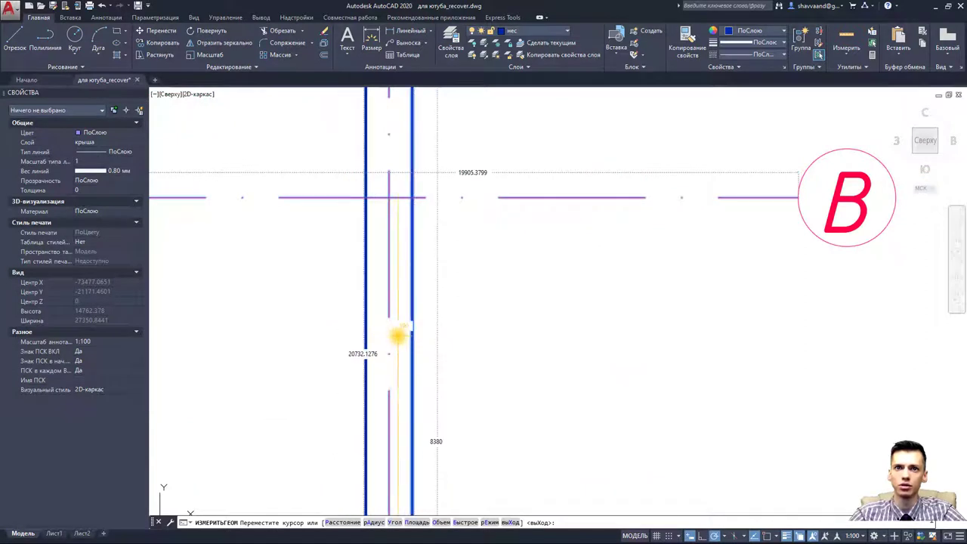
click(855, 51)
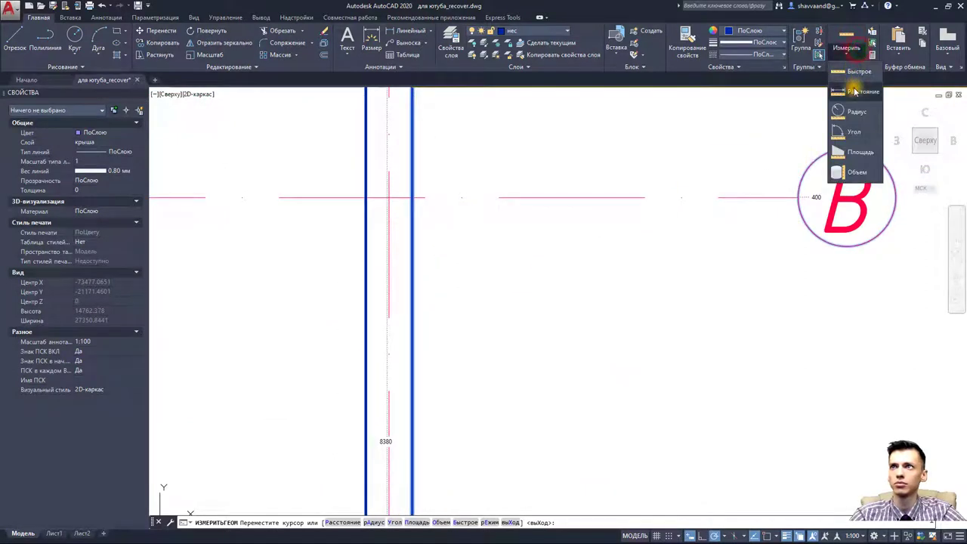
click(862, 92)
click(364, 337)
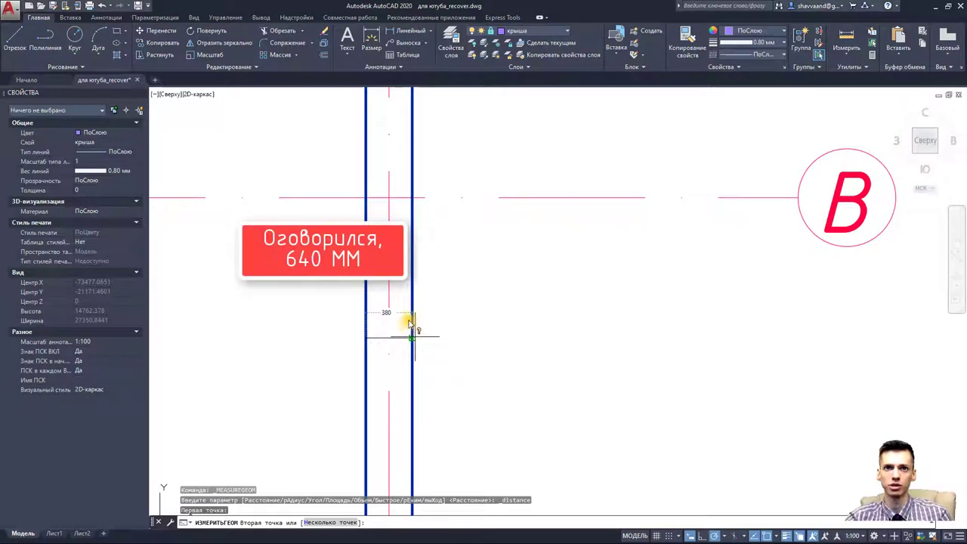
key(XF86Calculator)
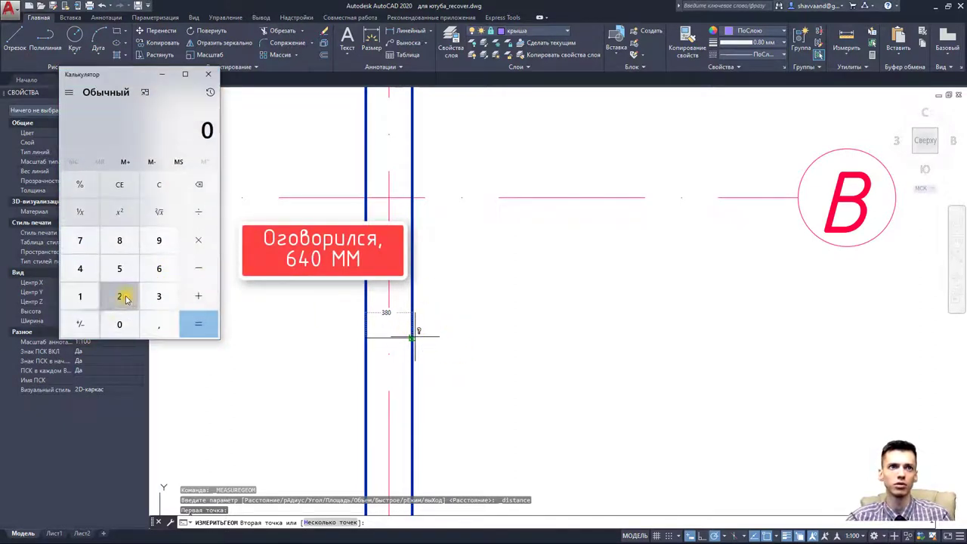
click(158, 296)
click(121, 241)
click(117, 323)
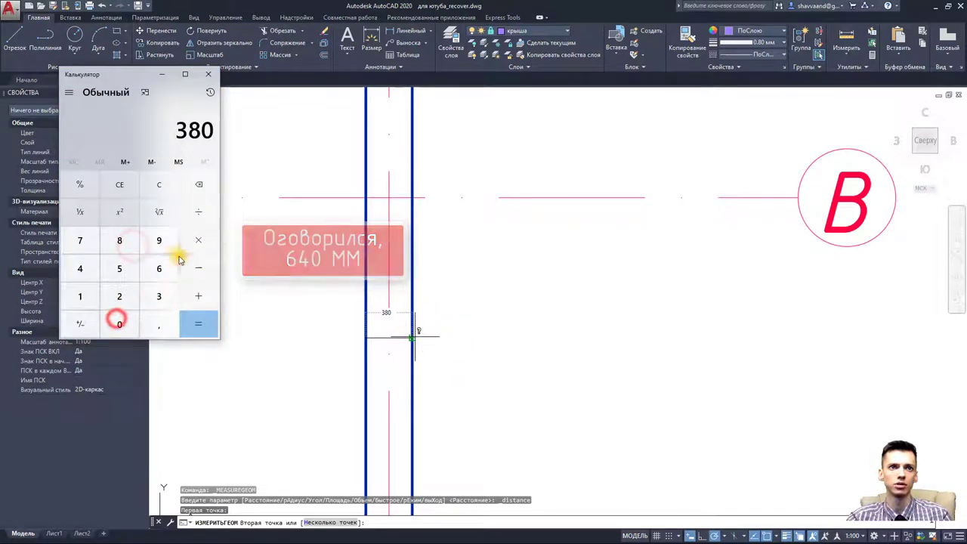
click(198, 268)
click(118, 268)
click(90, 269)
click(119, 324)
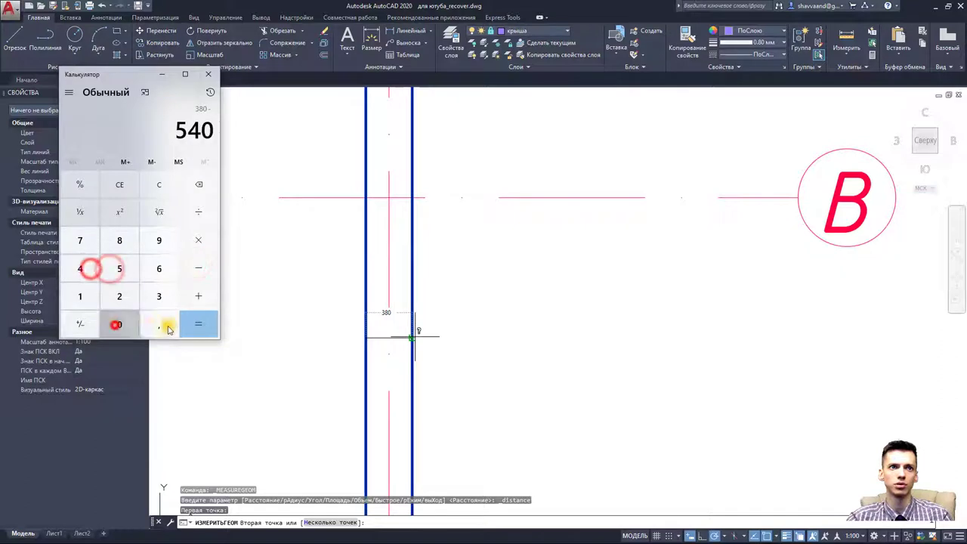
click(198, 324)
key(Escape)
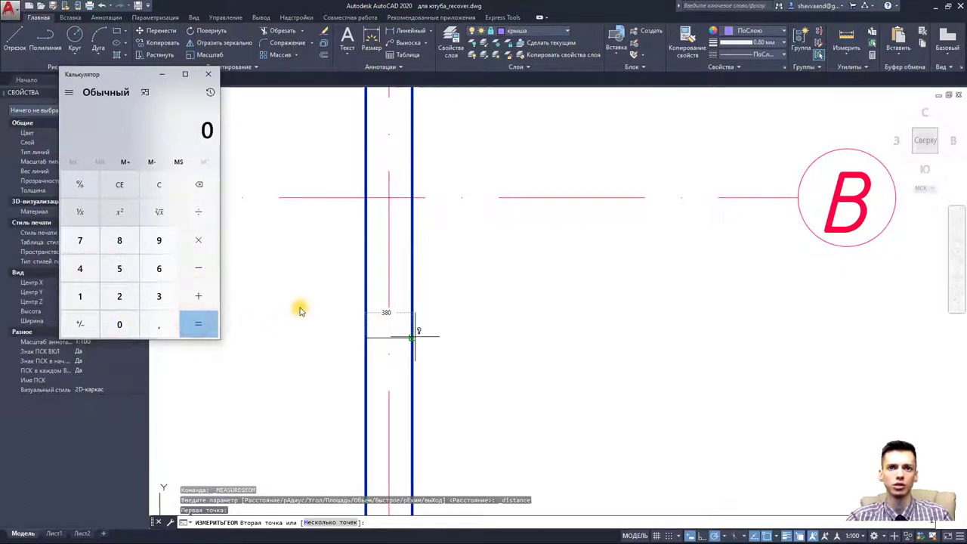
click(207, 74)
key(Escape)
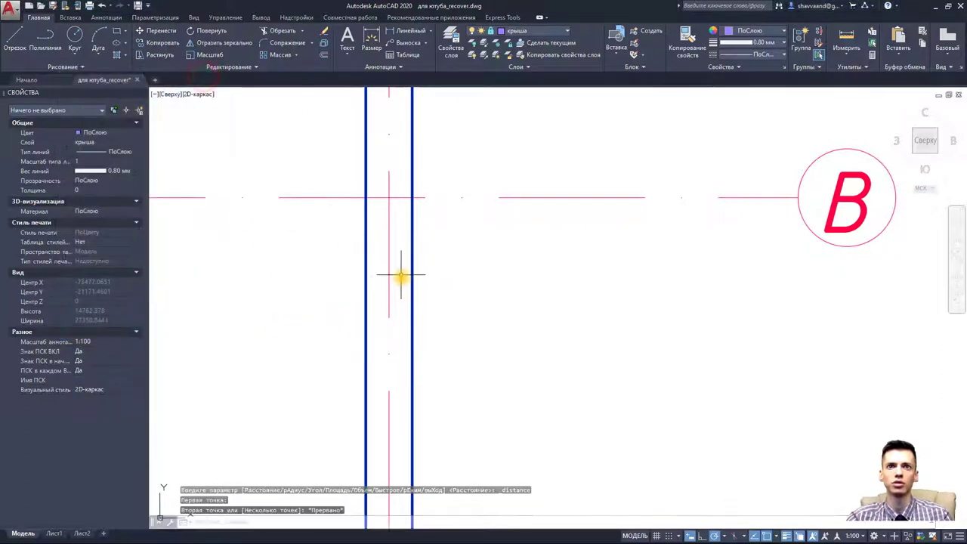
- Start OFFSET on the wall polyline and compute 640 − 380 = 260 in Windows Calculator
click(410, 284)
scroll(414, 302, down, 8)
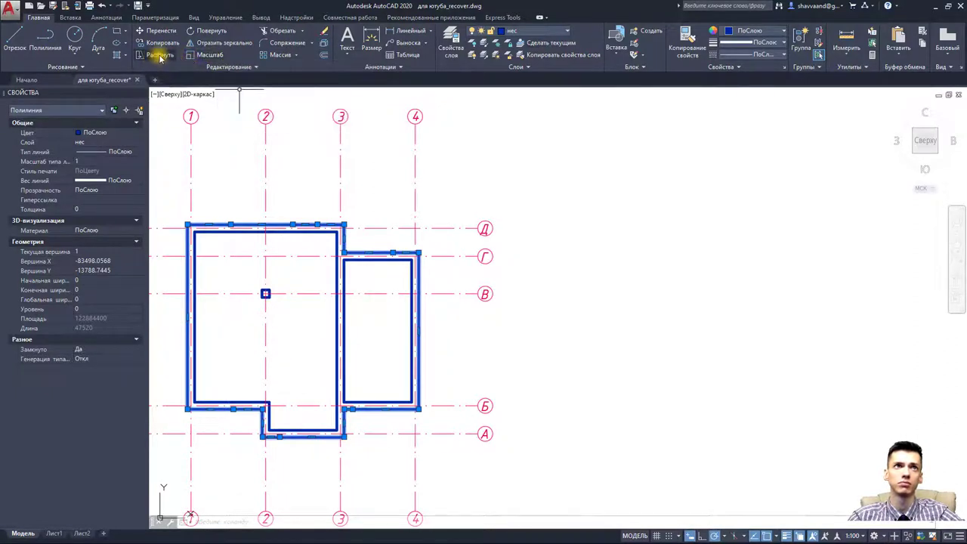
click(323, 57)
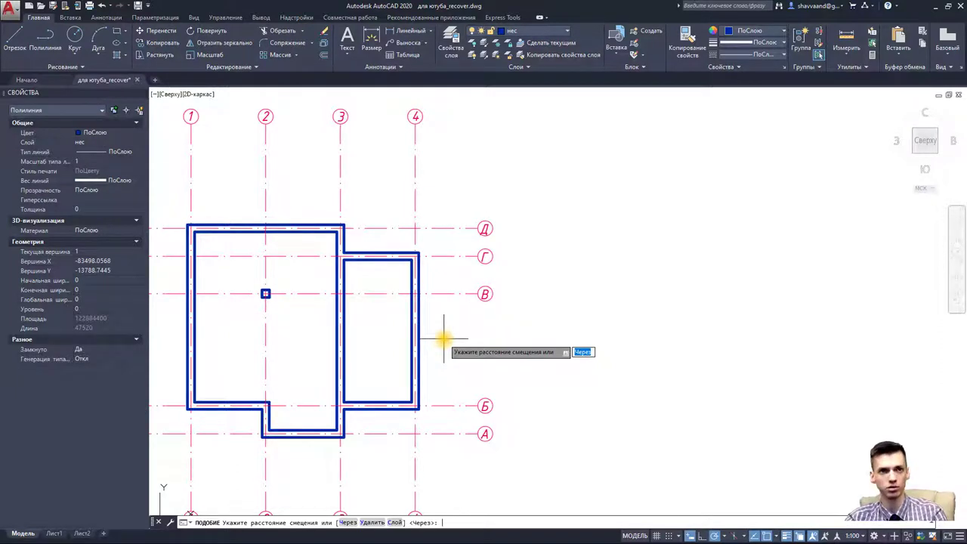
key(XF86Calculator)
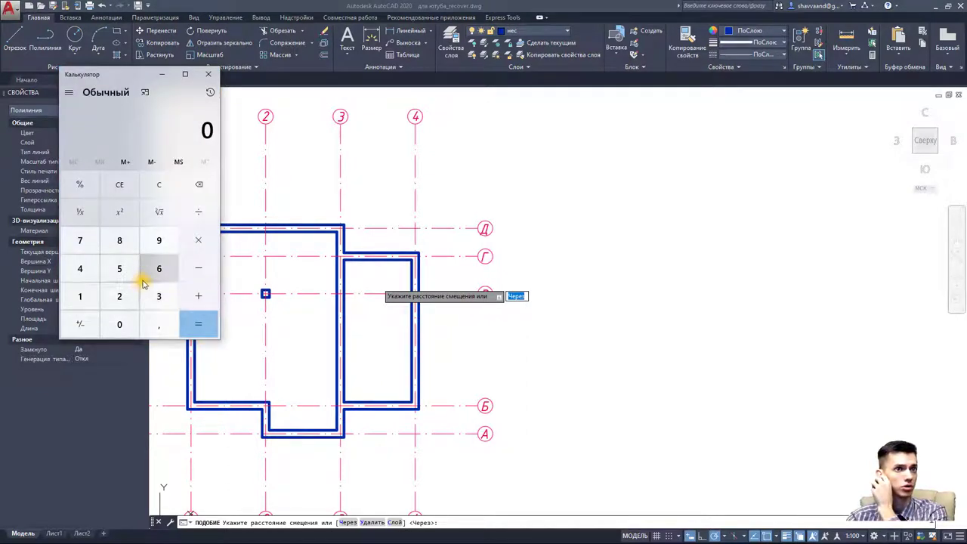
click(159, 268)
click(80, 268)
click(120, 324)
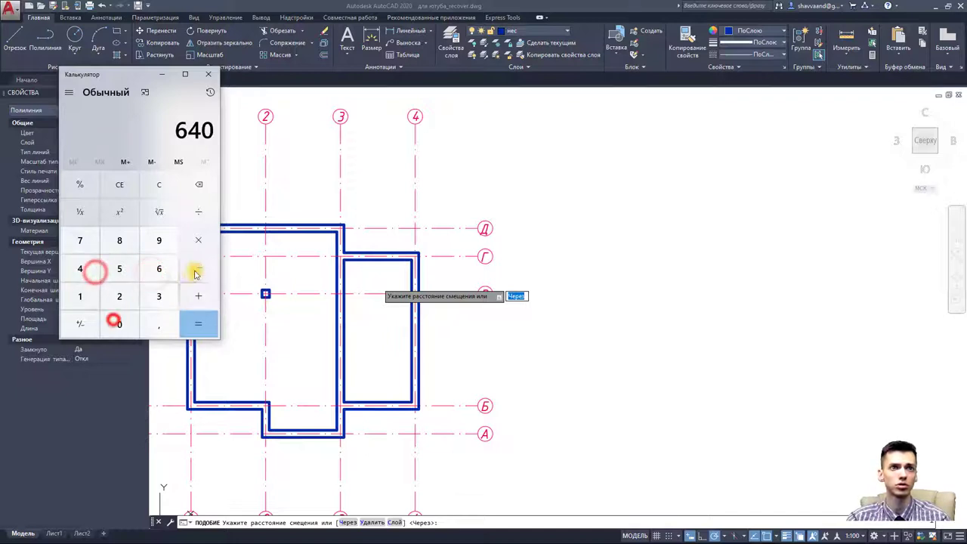
click(199, 268)
click(159, 295)
click(120, 240)
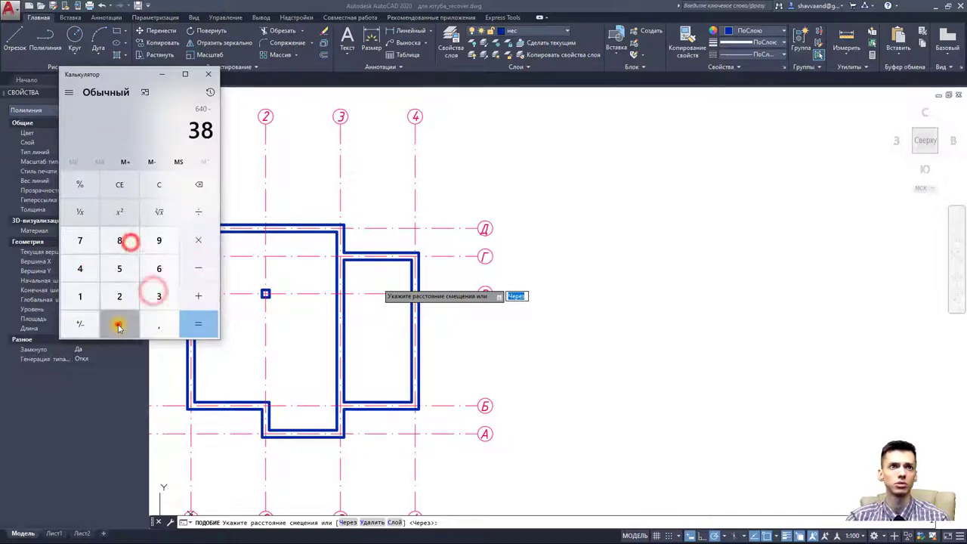
click(119, 324)
click(197, 325)
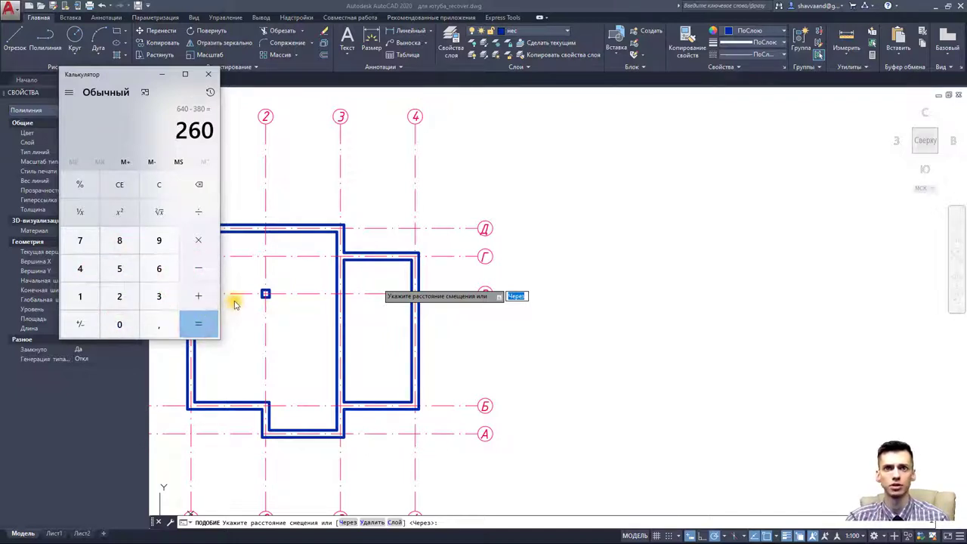
- Offset the wall outline by 260 to the chosen side
click(163, 74)
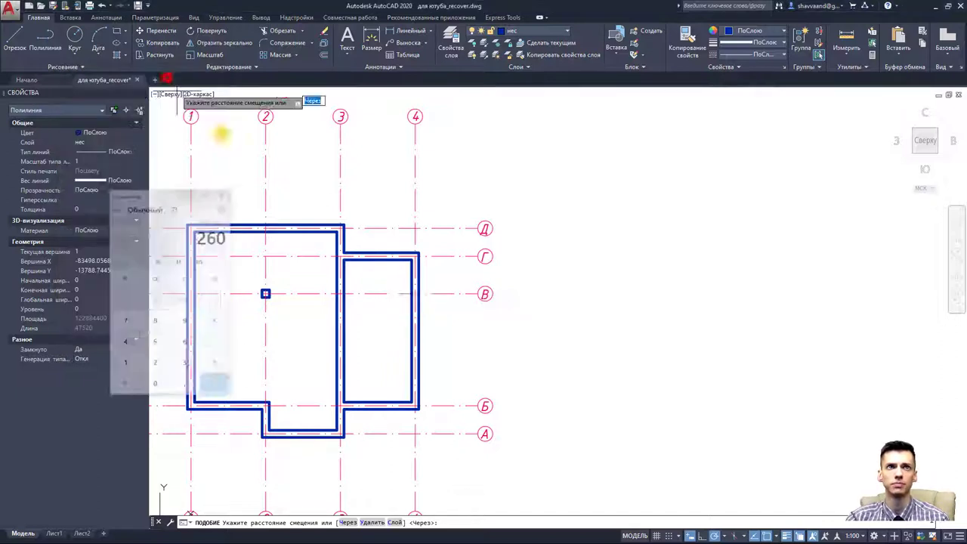
scroll(430, 363, up, 5)
text(260)
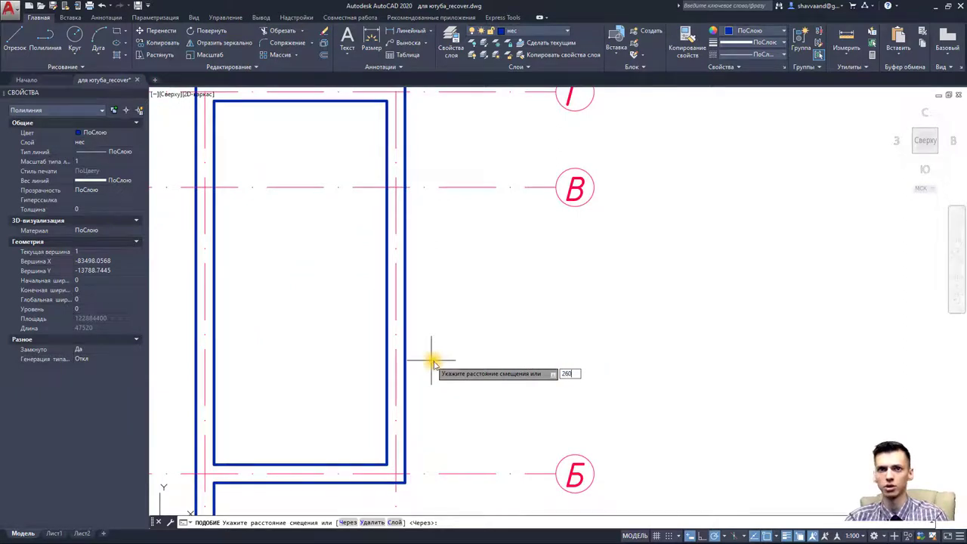
key(Return)
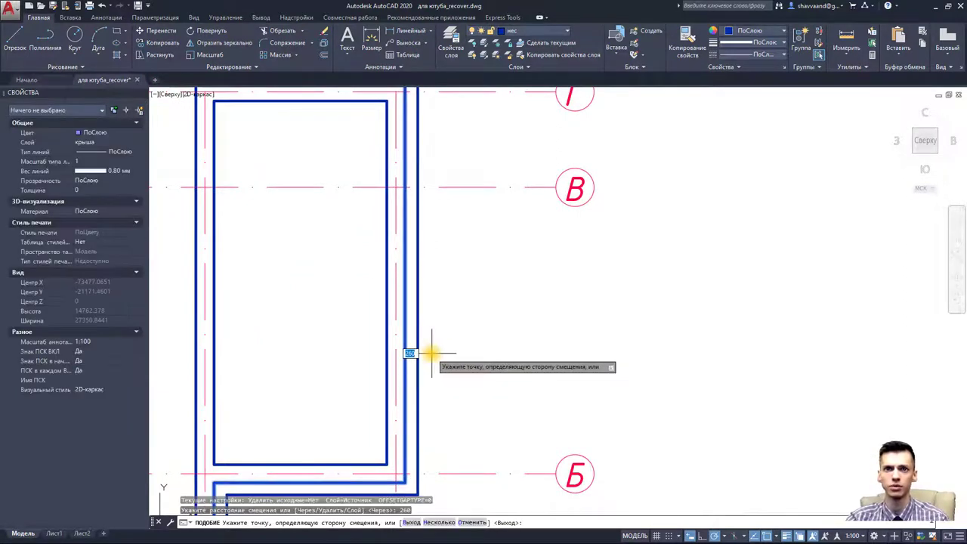
click(432, 352)
key(Escape)
key(Escape)
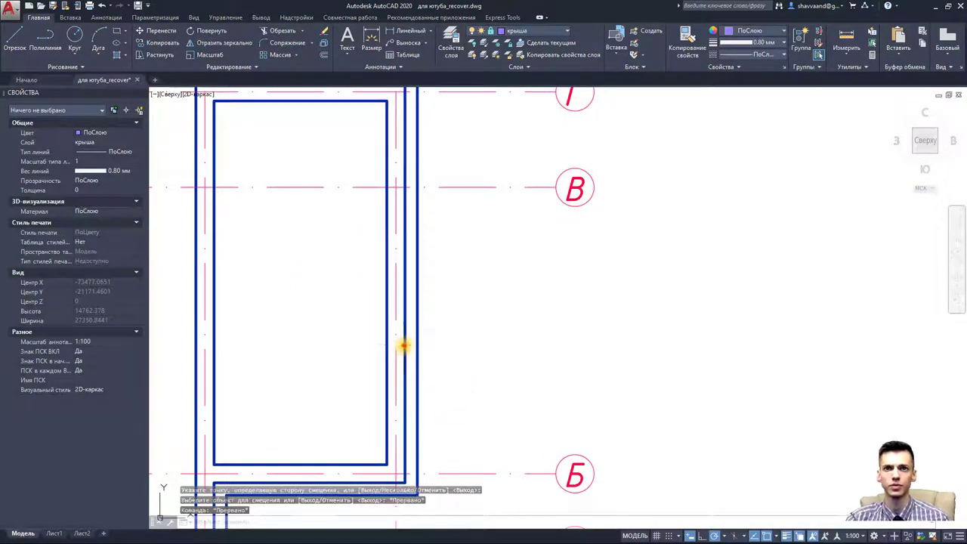
- Delete the old outer wall outline of the blue plan
click(405, 347)
scroll(405, 348, down, 4)
middle_drag(414, 345, 460, 345)
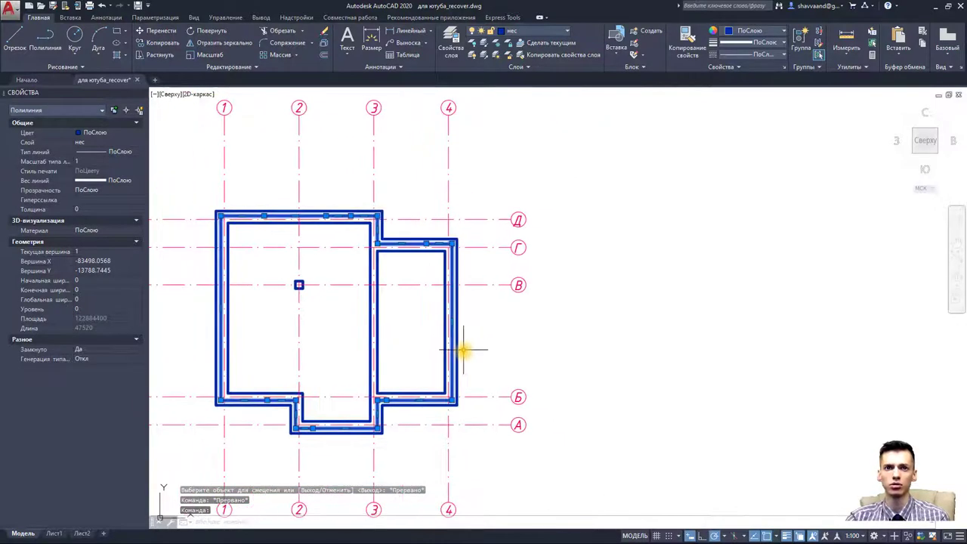
key(Delete)
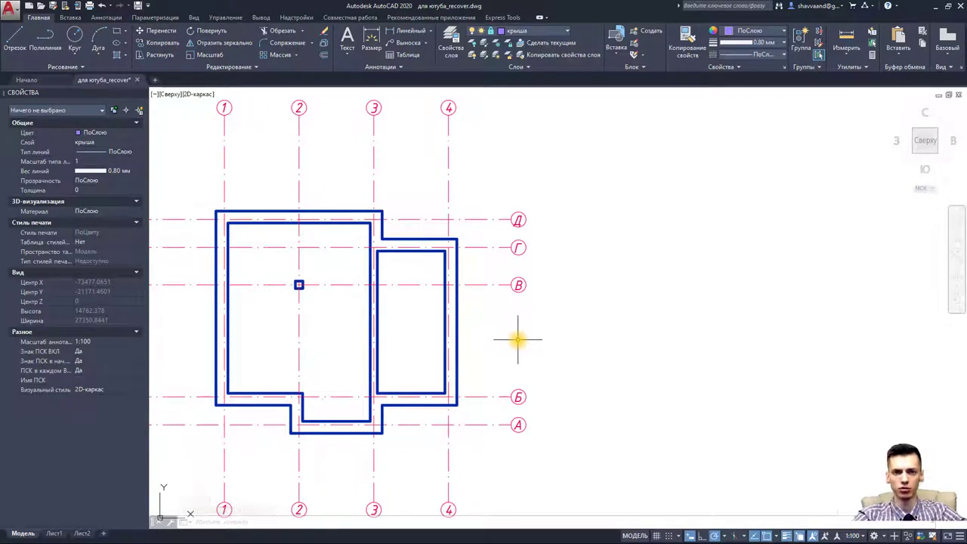
scroll(370, 408, up, 3)
scroll(349, 412, up, 2)
scroll(349, 412, down, 3)
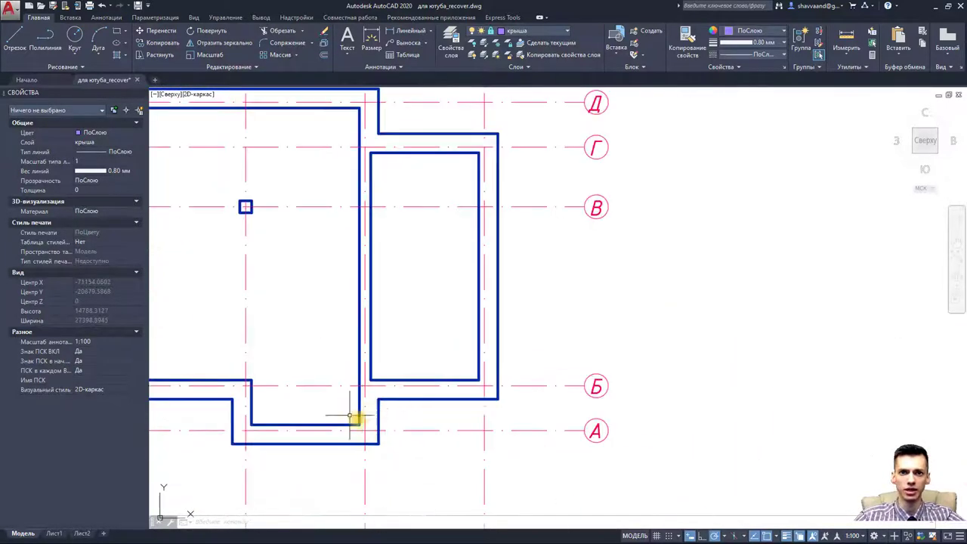
scroll(362, 410, down, 3)
scroll(456, 362, down, 3)
scroll(682, 321, up, 5)
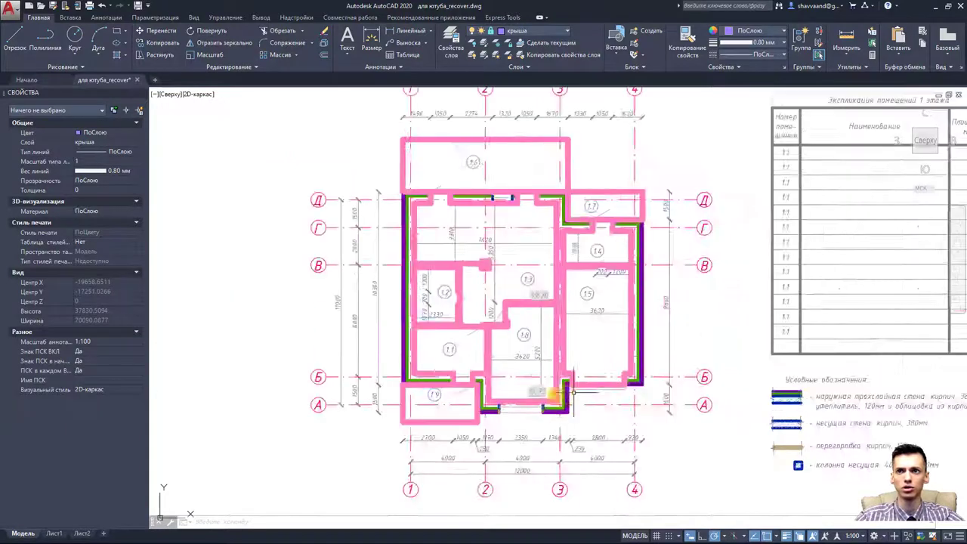
scroll(557, 403, up, 4)
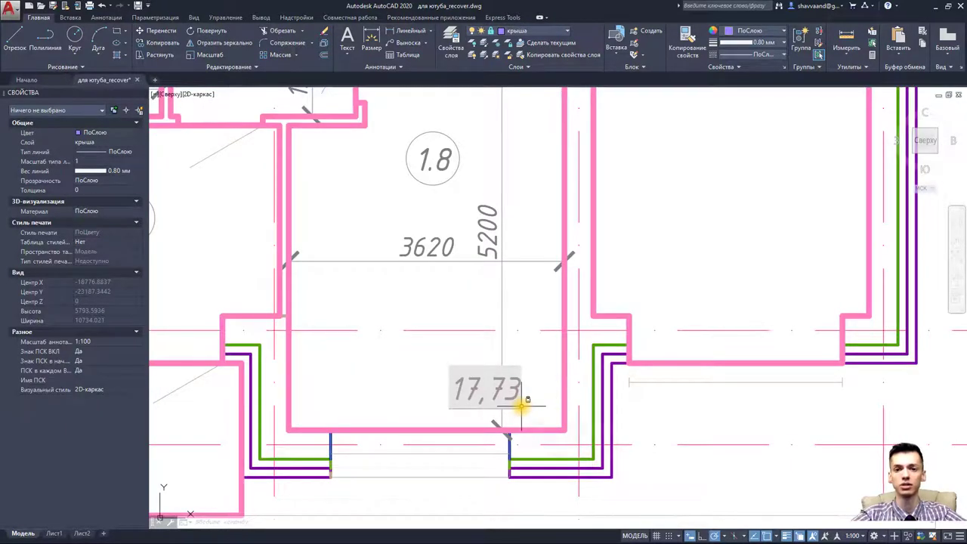
mouse_move(521, 404)
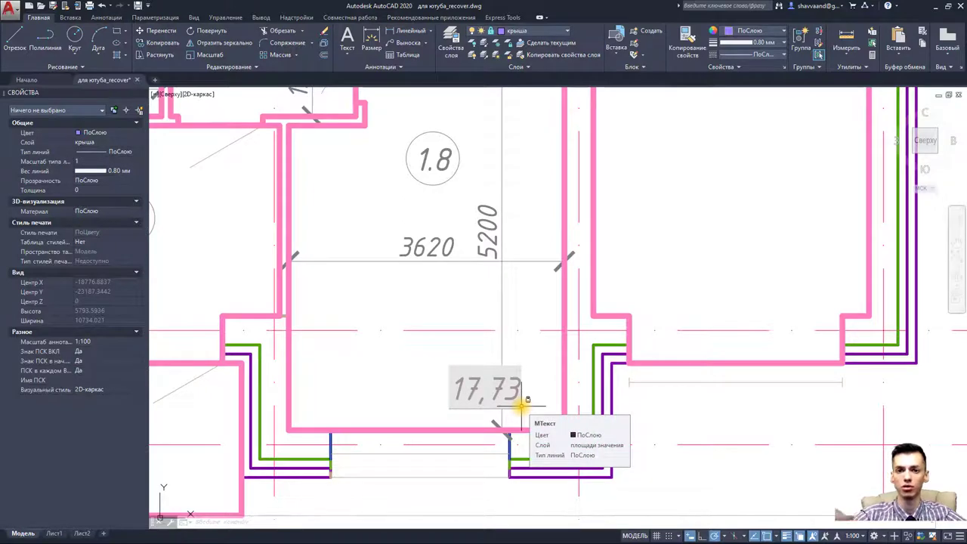
scroll(521, 404, down, 5)
scroll(378, 454, down, 2)
scroll(471, 445, down, 3)
scroll(312, 440, up, 4)
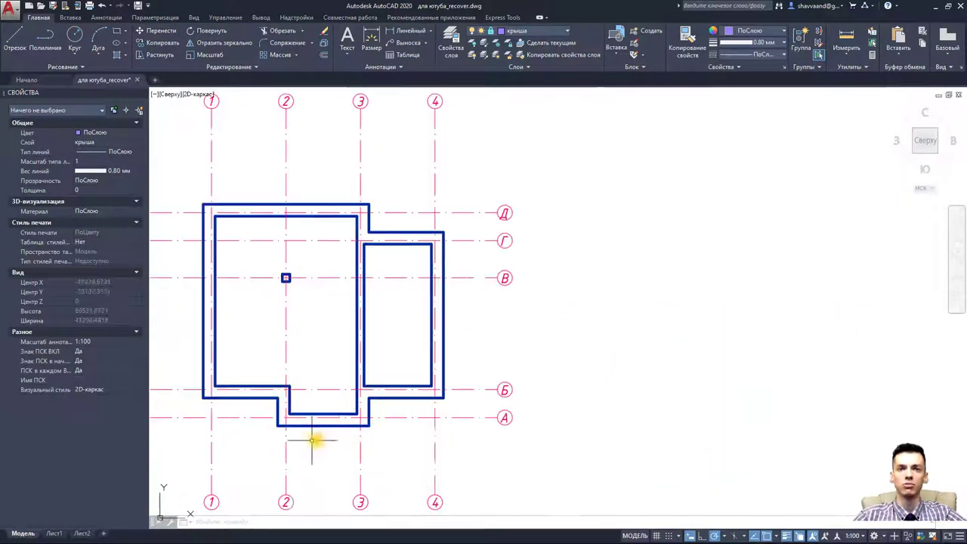
scroll(346, 423, up, 4)
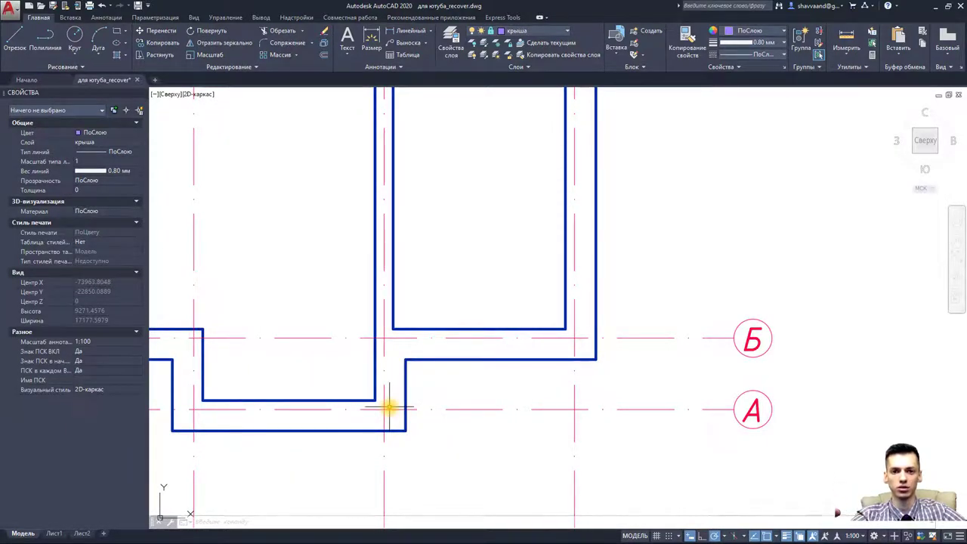
scroll(389, 408, down, 2)
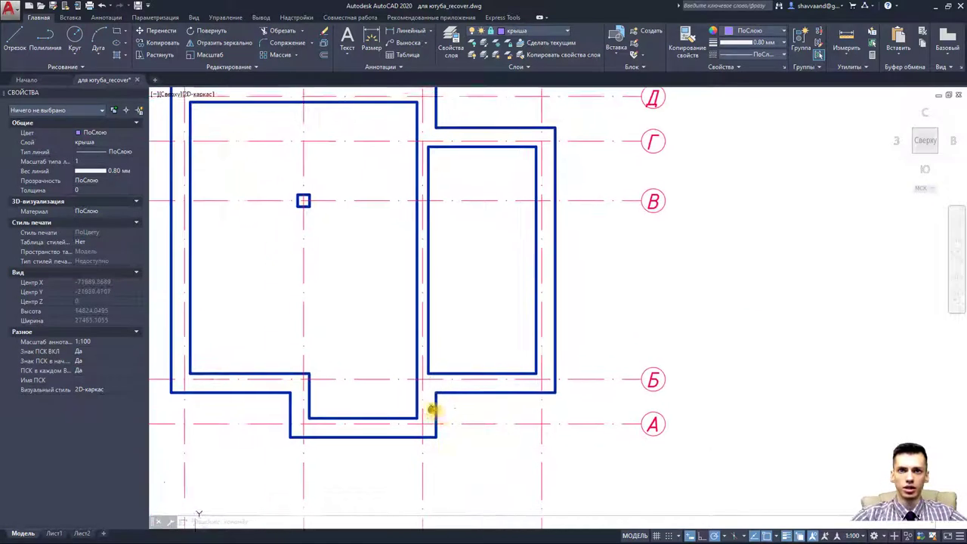
middle_drag(393, 370, 434, 405)
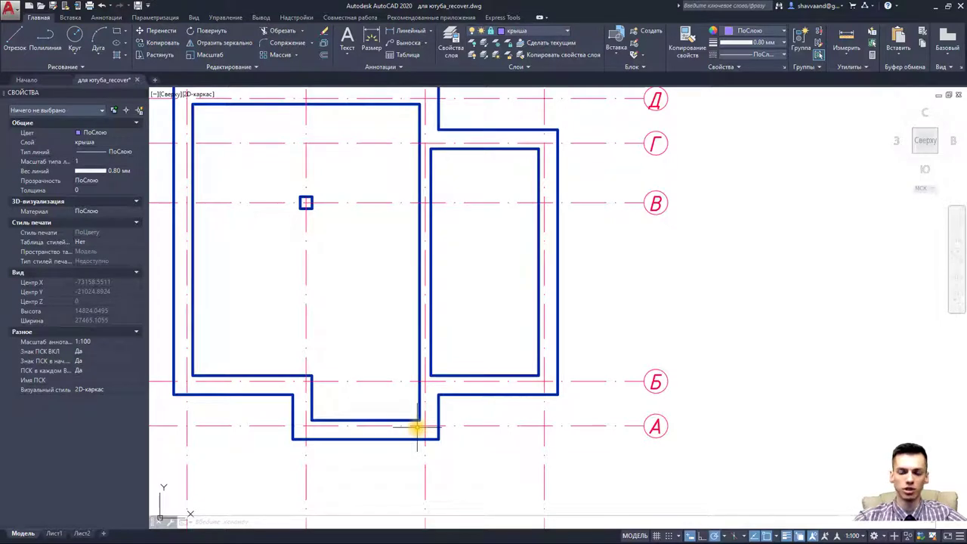
scroll(622, 416, down, 4)
middle_drag(622, 416, 460, 395)
scroll(789, 393, up, 5)
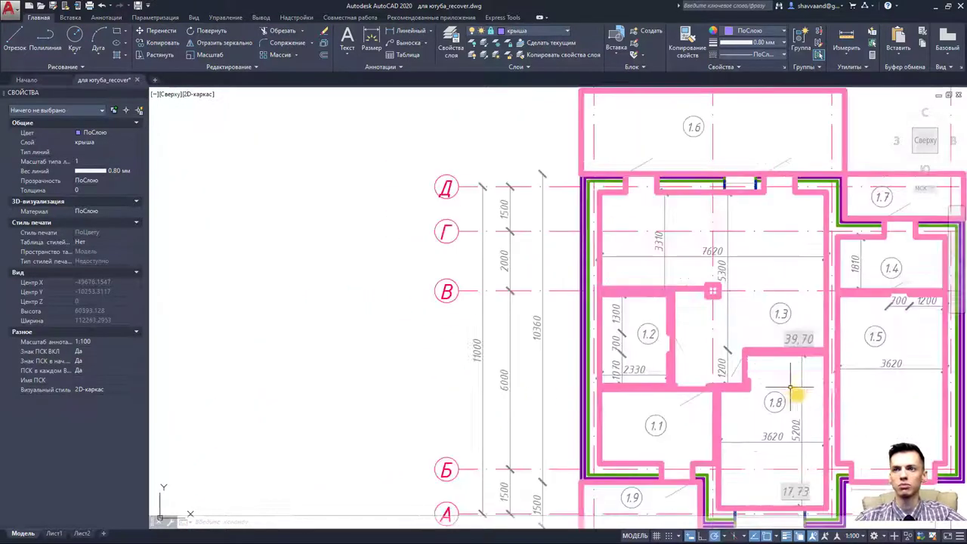
mouse_move(789, 389)
middle_down()
mouse_move(702, 356)
mouse_move(659, 376)
mouse_move(529, 360)
middle_up()
scroll(659, 375, down, 2)
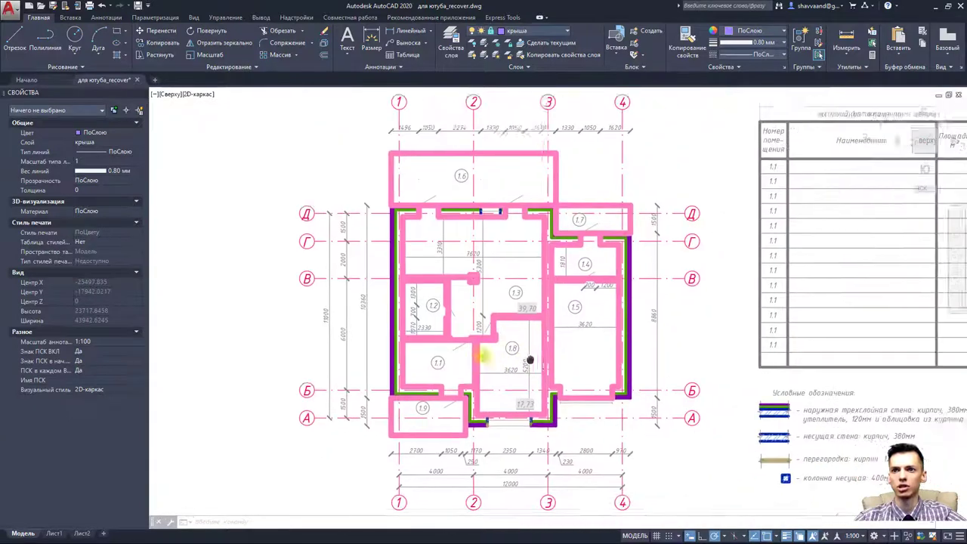
scroll(578, 367, down, 2)
scroll(579, 367, down, 2)
scroll(529, 362, up, 5)
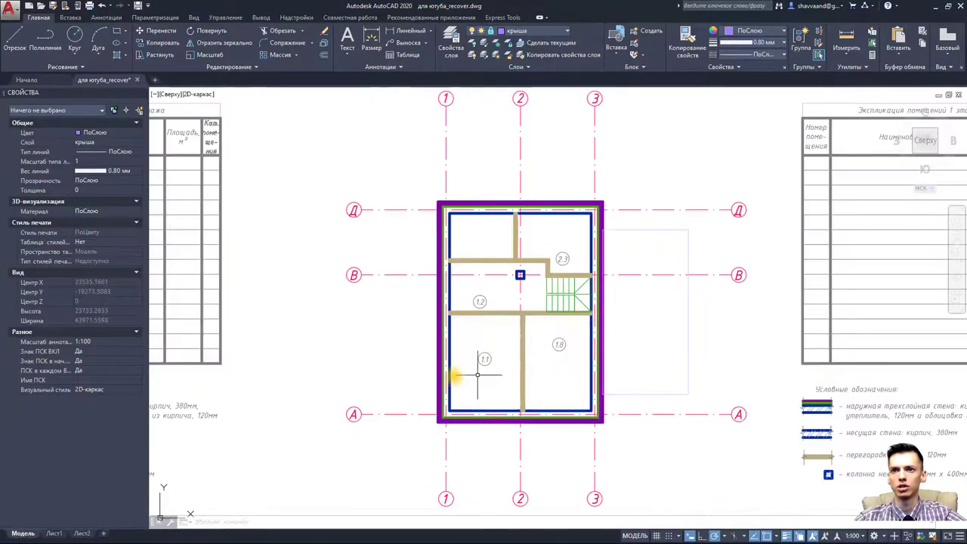
middle_drag(477, 375, 604, 313)
scroll(604, 312, up, 2)
scroll(727, 335, up, 2)
middle_drag(728, 335, 681, 319)
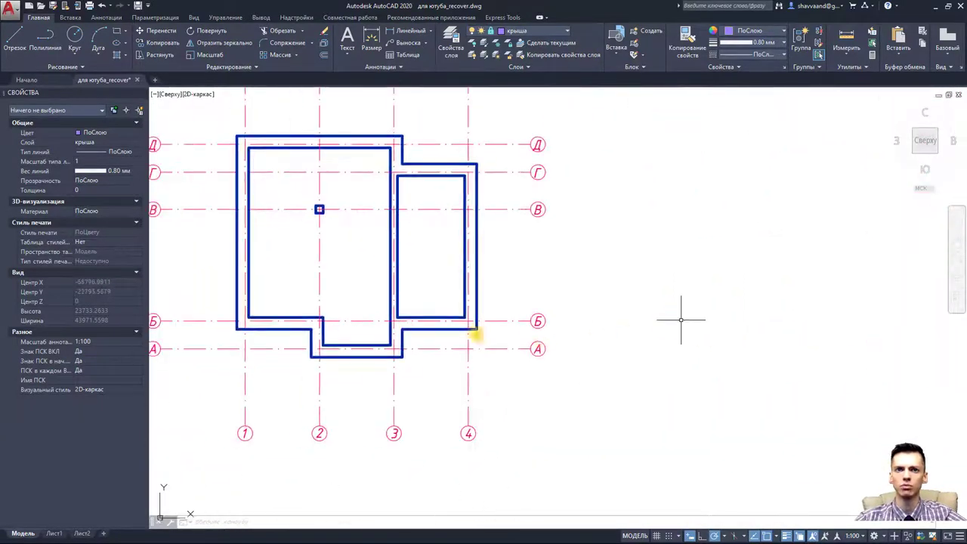
scroll(347, 311, up, 4)
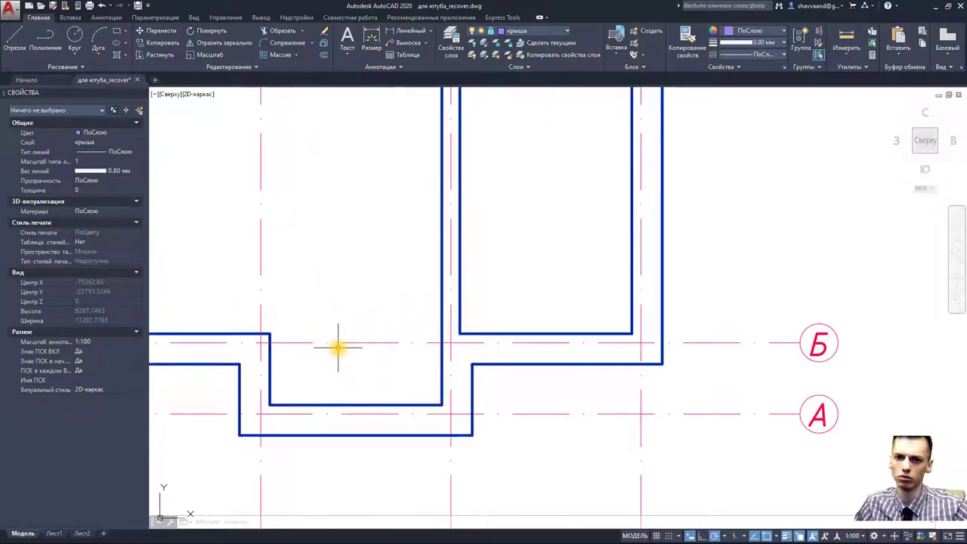
middle_drag(448, 324, 466, 341)
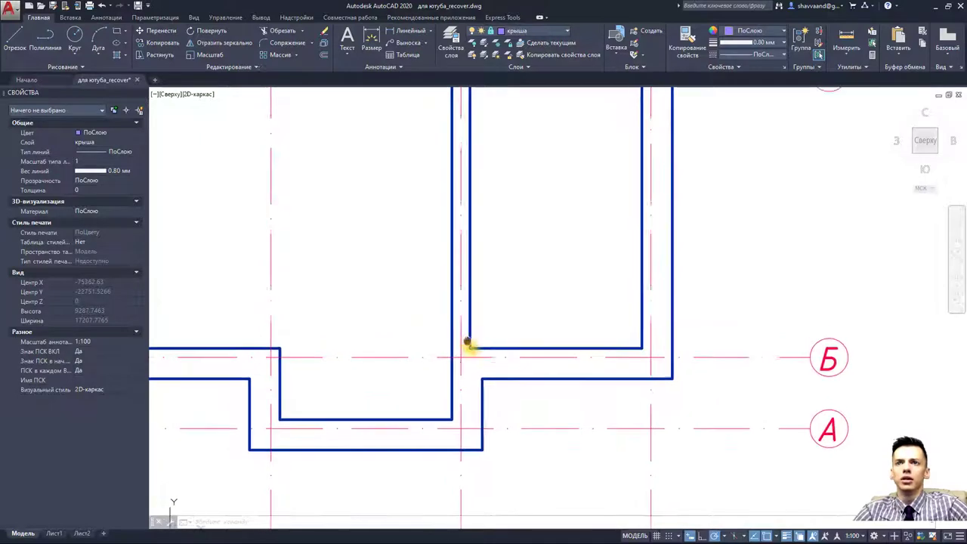
scroll(463, 321, down, 4)
click(846, 38)
scroll(585, 244, up, 5)
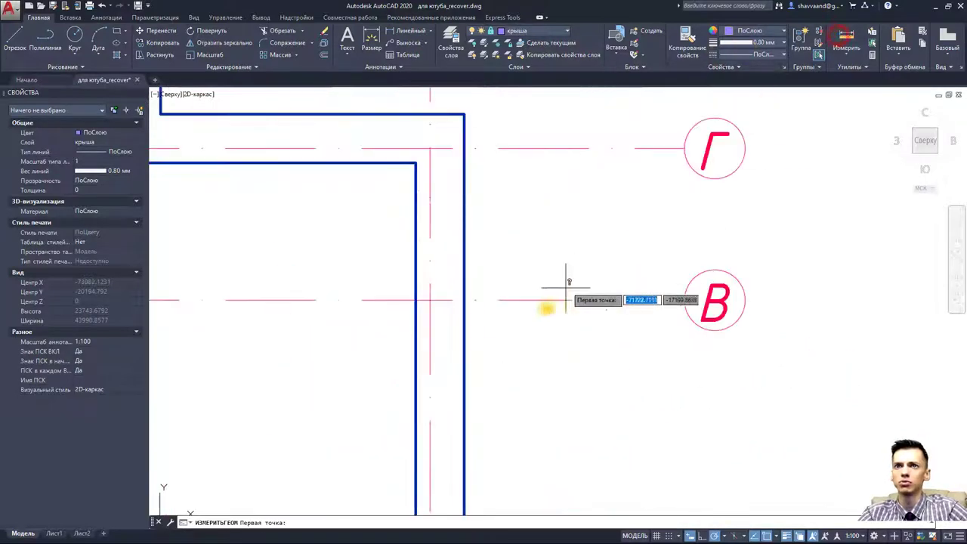
click(415, 346)
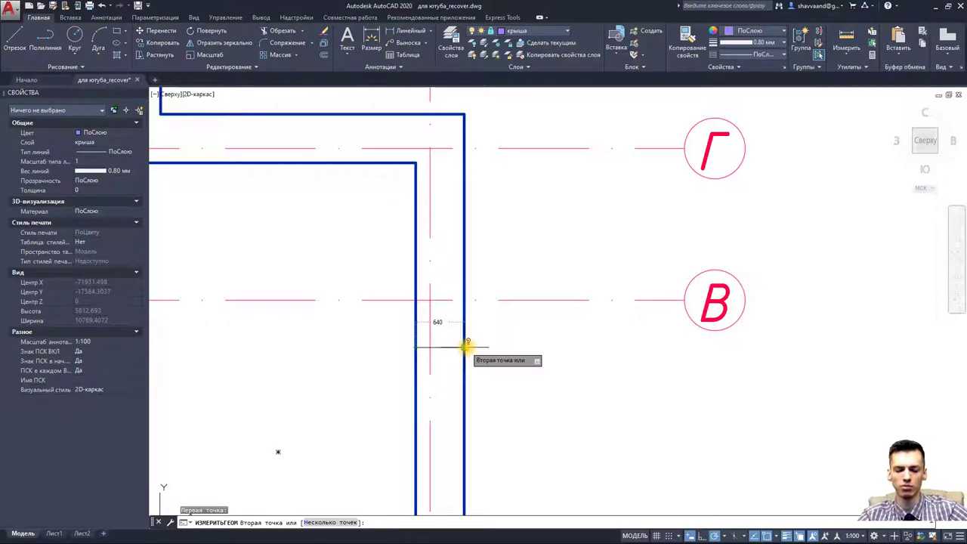
key(Escape)
scroll(495, 341, down, 2)
scroll(495, 341, down, 4)
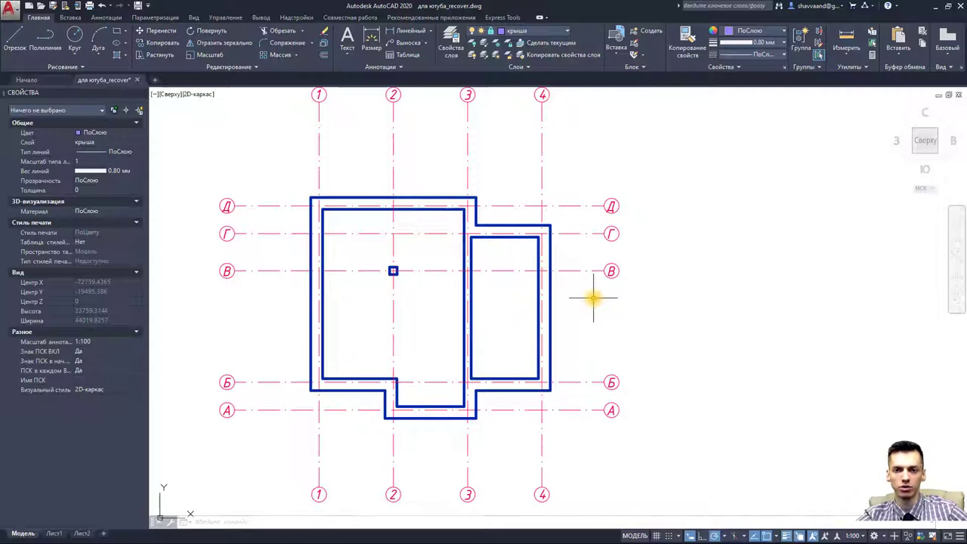
- Pan over to the attic floor plan and select its stair block
middle_drag(584, 307, 570, 312)
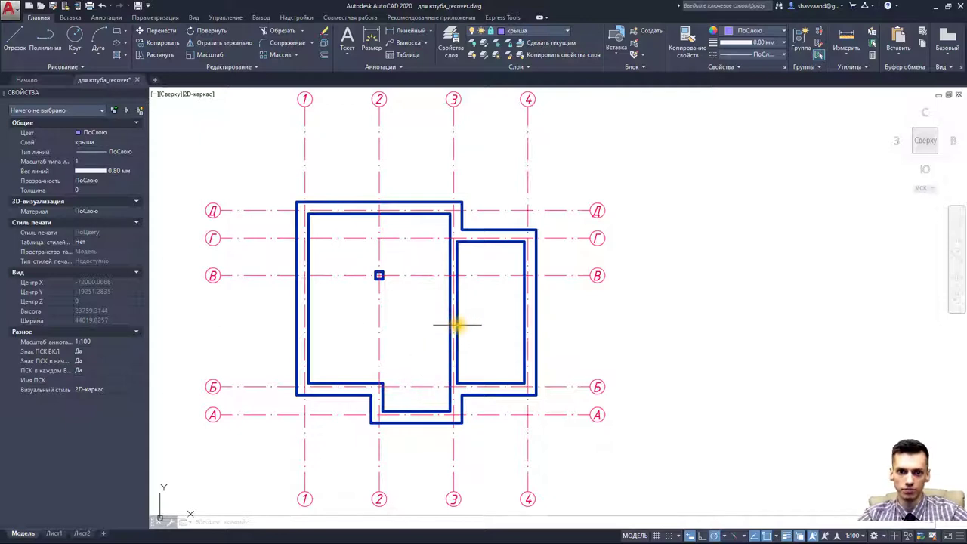
scroll(457, 325, down, 5)
middle_drag(518, 320, 431, 341)
scroll(524, 345, up, 6)
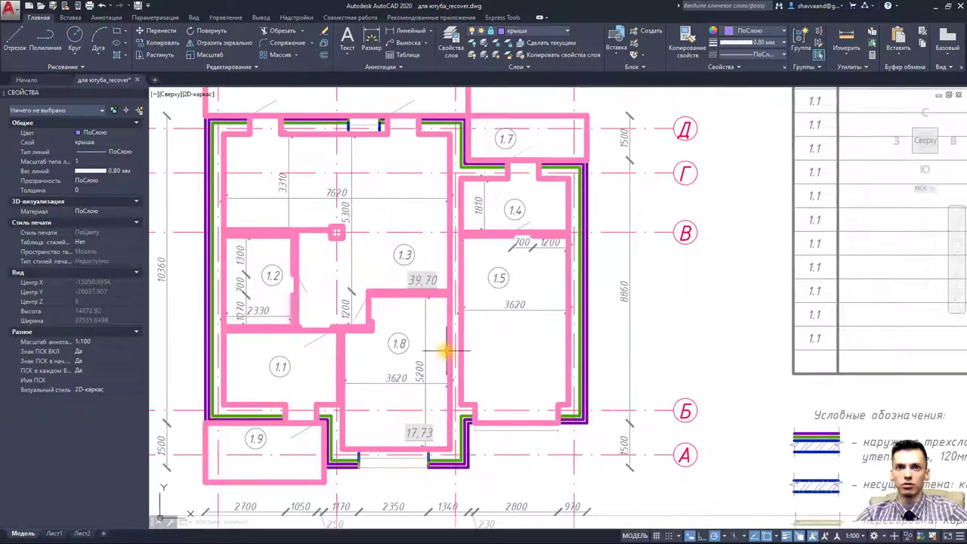
scroll(446, 352, down, 4)
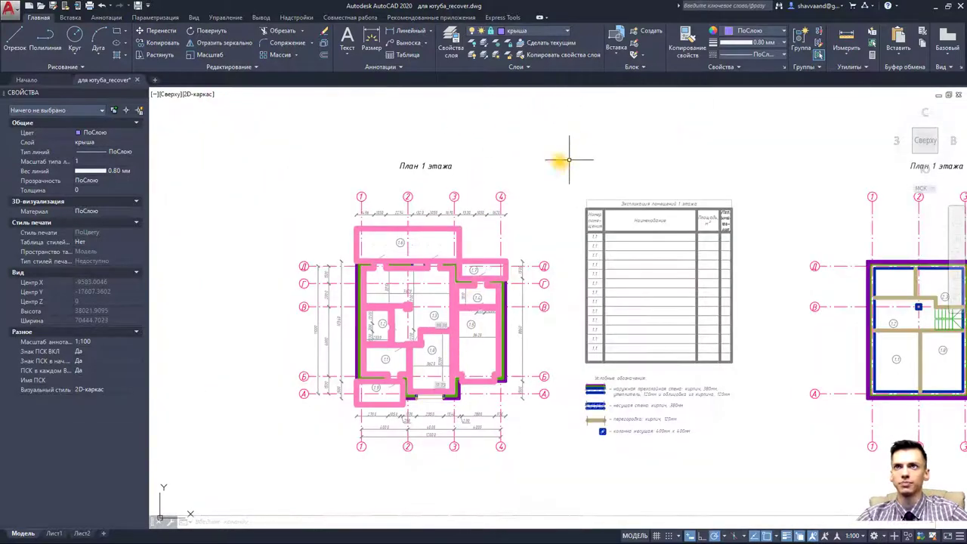
middle_drag(557, 155, 491, 177)
scroll(816, 302, up, 4)
mouse_move(882, 339)
middle_down()
mouse_move(778, 337)
mouse_move(792, 348)
middle_up()
click(791, 355)
click(765, 323)
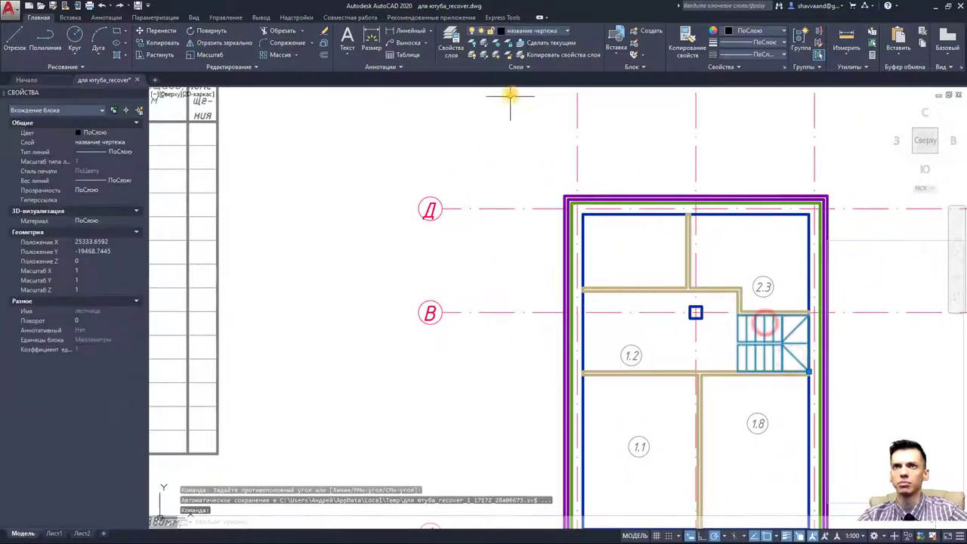
- Insert the лестница block at the stairwell and select the placed stair
click(616, 57)
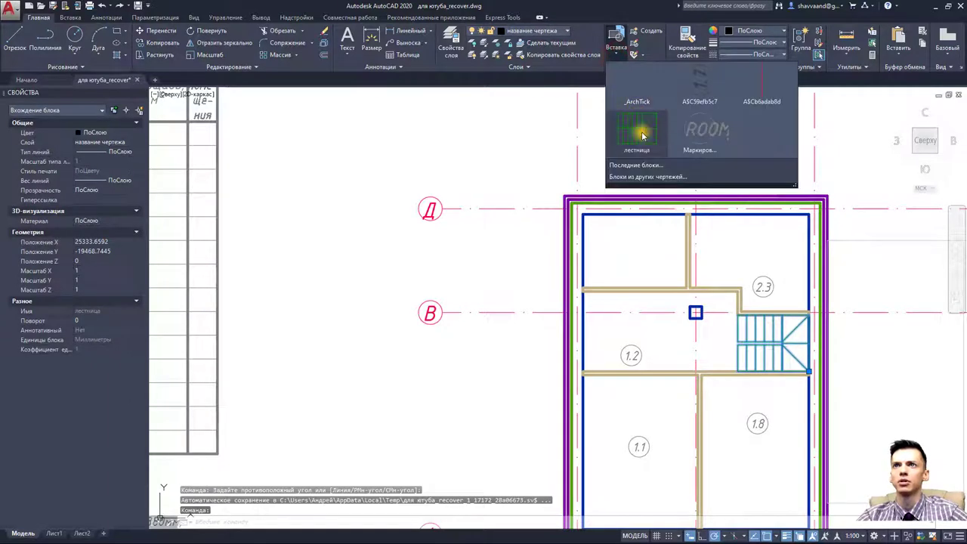
click(637, 132)
scroll(513, 238, down, 2)
scroll(513, 237, down, 2)
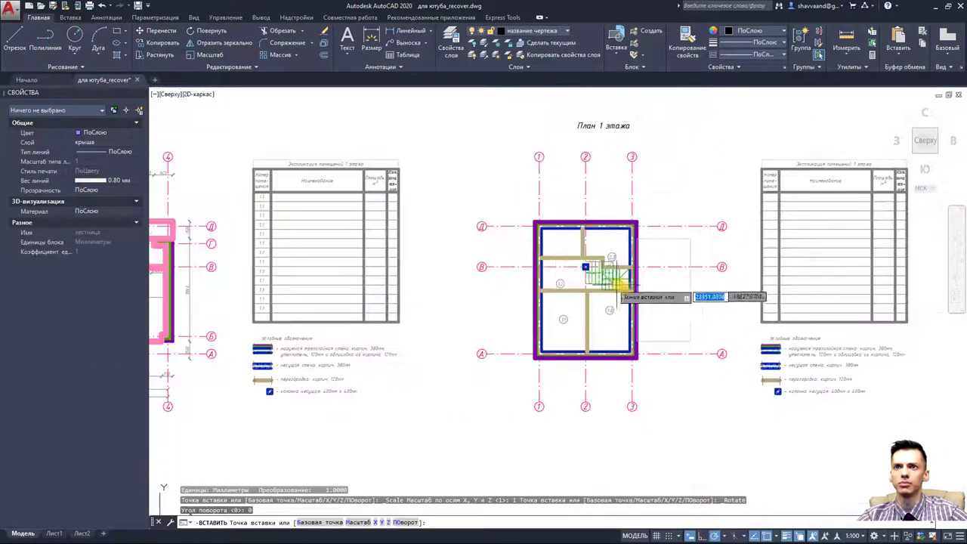
scroll(619, 269, up, 4)
key(Escape)
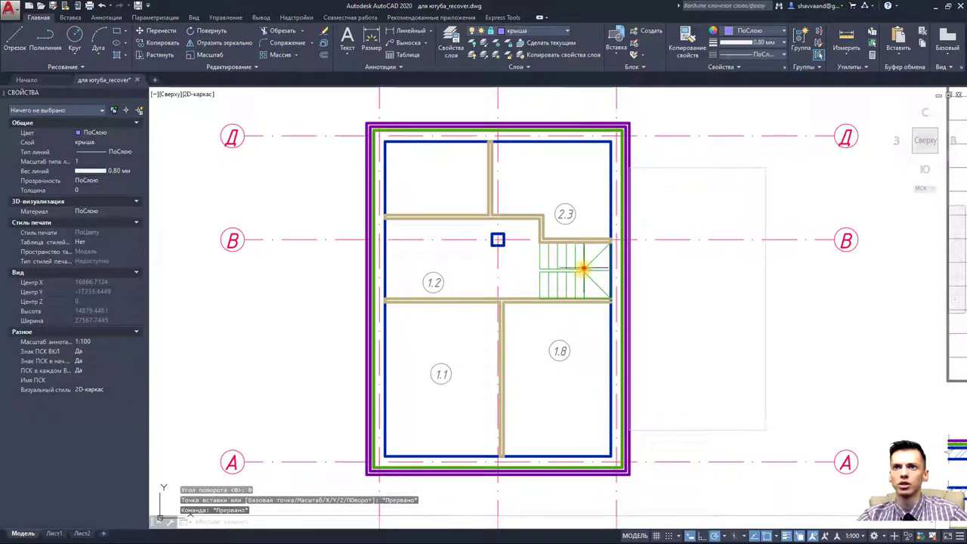
click(583, 268)
scroll(597, 302, down, 2)
scroll(544, 204, up, 2)
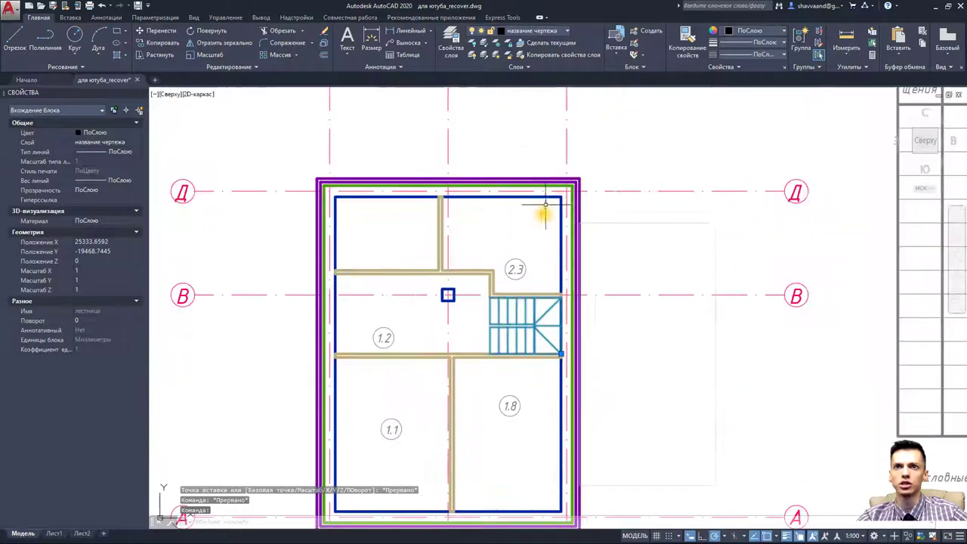
- Begin copying the stair from its corner, pan toward the other floor plans, then cancel
click(166, 47)
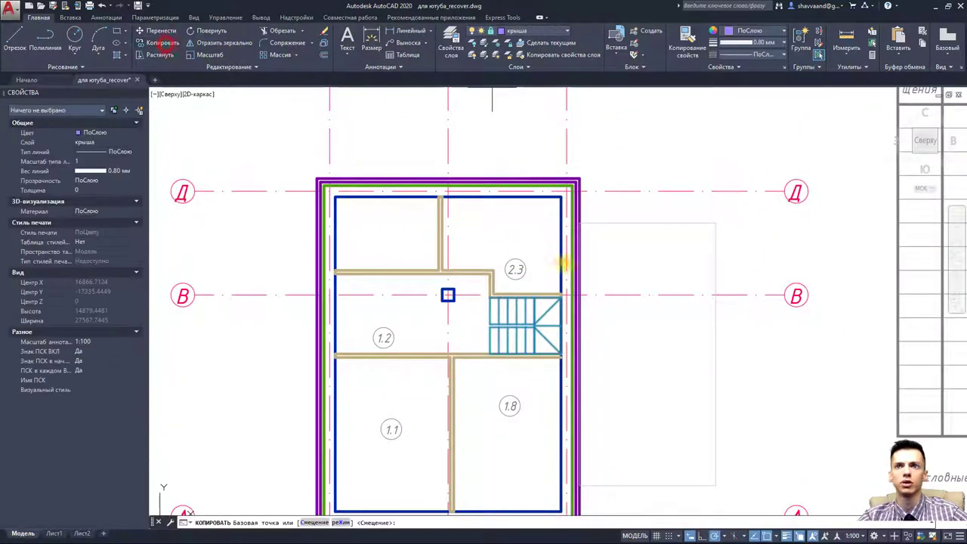
scroll(566, 295, up, 2)
click(566, 295)
scroll(426, 332, down, 5)
scroll(316, 335, down, 2)
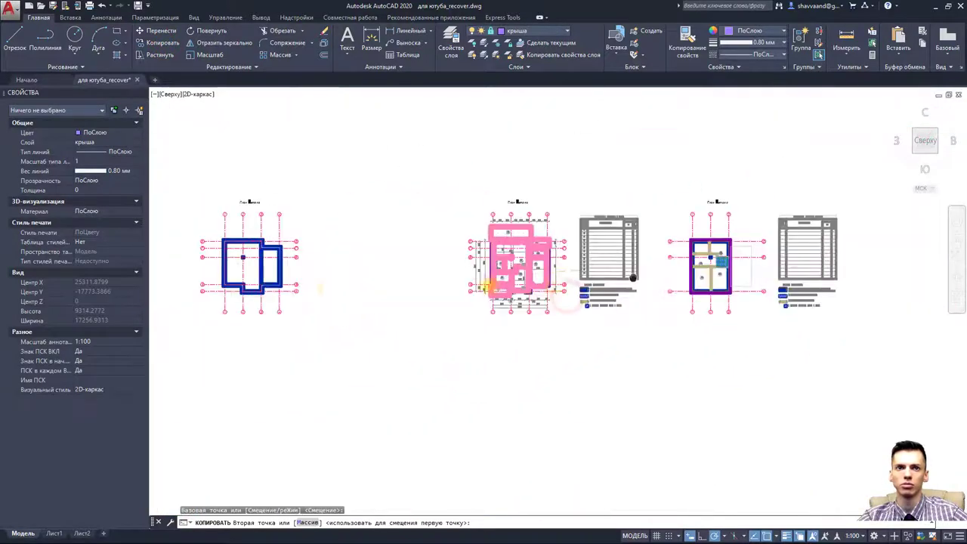
scroll(259, 269, up, 4)
scroll(302, 280, down, 2)
middle_drag(658, 265, 378, 265)
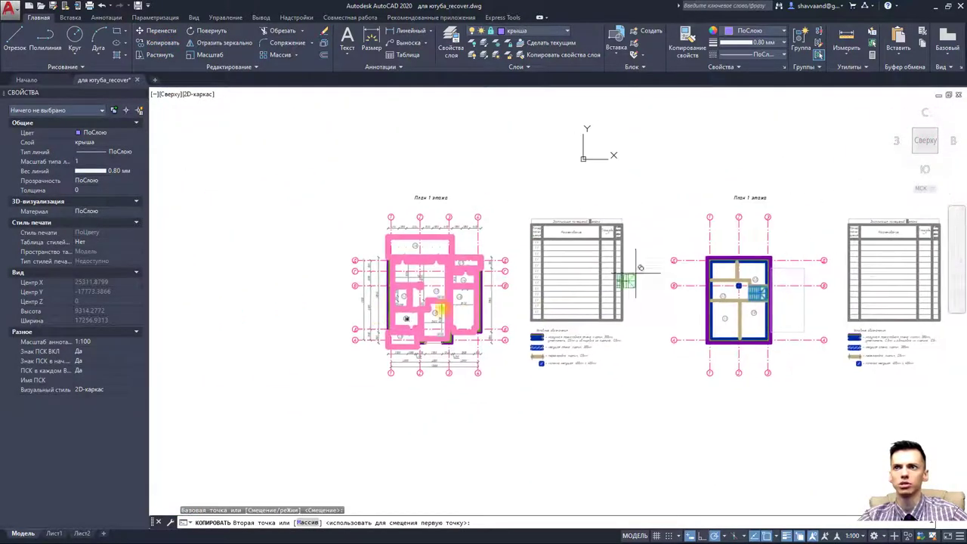
scroll(721, 284, up, 2)
scroll(606, 327, down, 1)
middle_drag(717, 302, 607, 327)
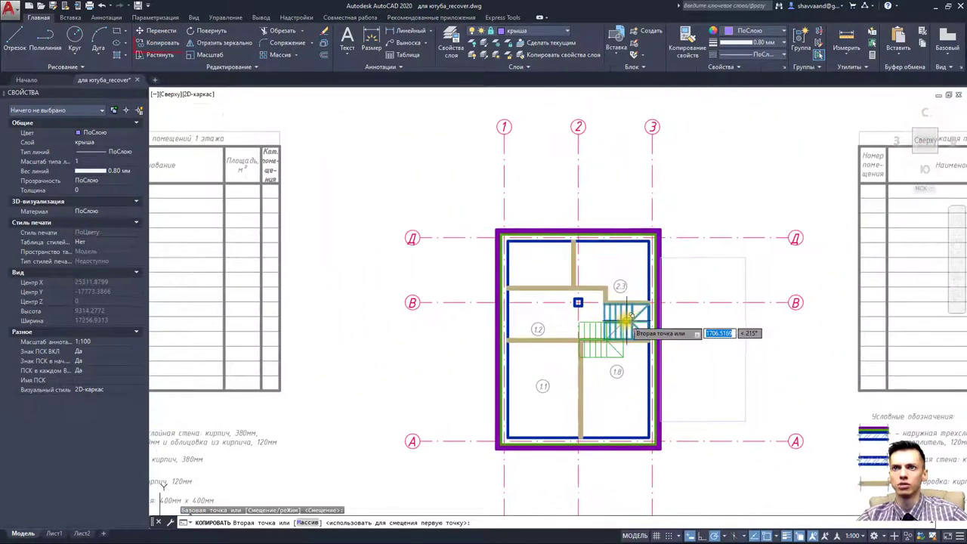
scroll(646, 314, up, 2)
key(Escape)
- Copy the stair block, based on its axis-В corner, into the blue floor plan
click(638, 308)
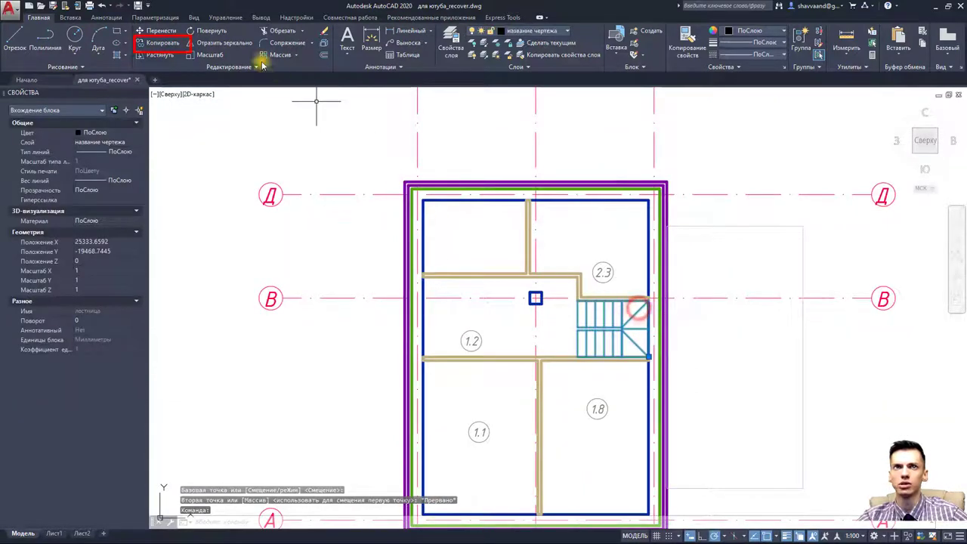
key(Return)
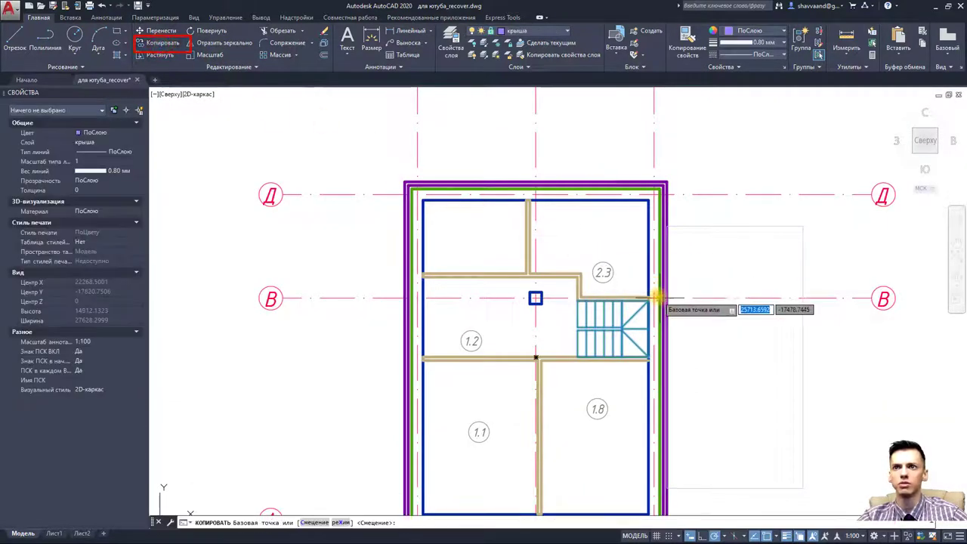
scroll(648, 294, down, 4)
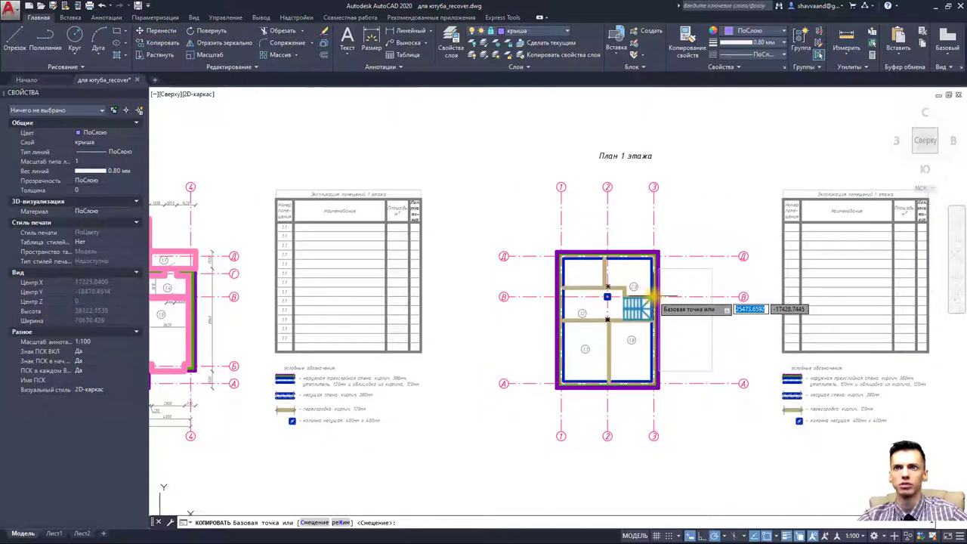
scroll(649, 297, up, 4)
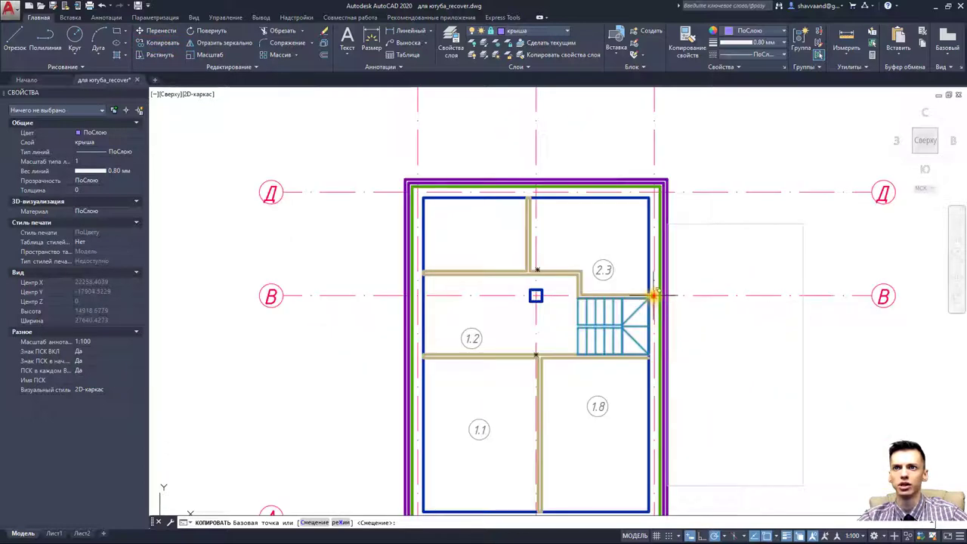
click(652, 297)
scroll(651, 297, down, 5)
scroll(393, 306, up, 2)
scroll(529, 310, up, 2)
scroll(597, 302, up, 4)
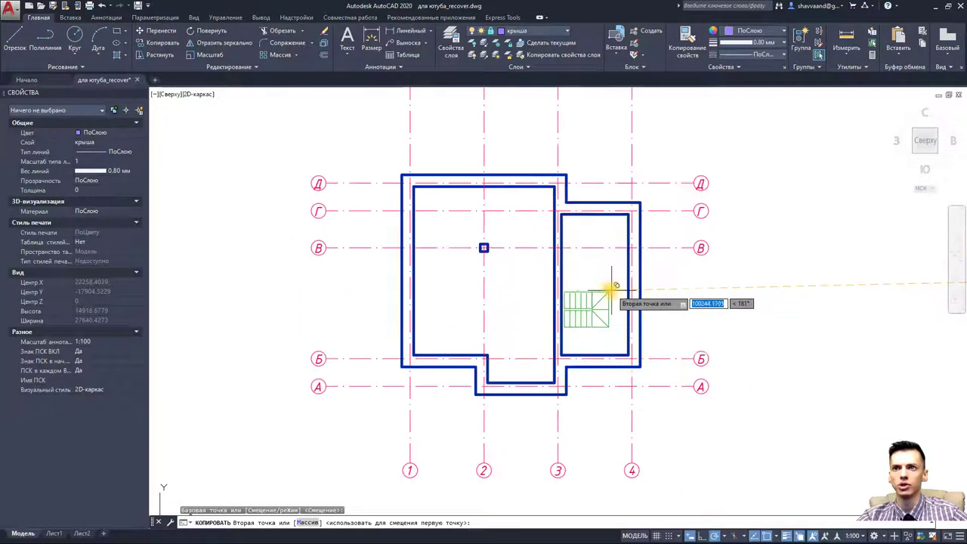
scroll(552, 276, down, 2)
scroll(555, 272, up, 2)
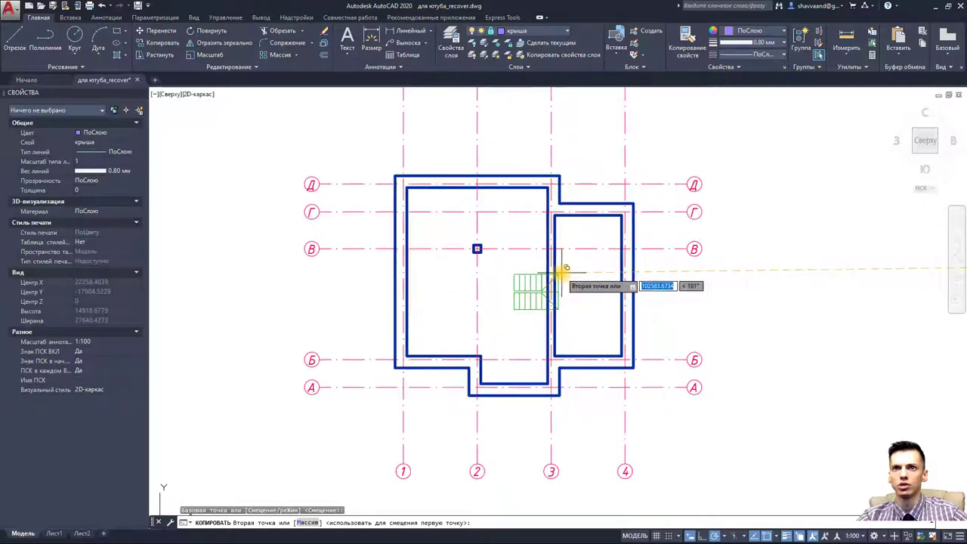
click(551, 248)
scroll(579, 260, down, 3)
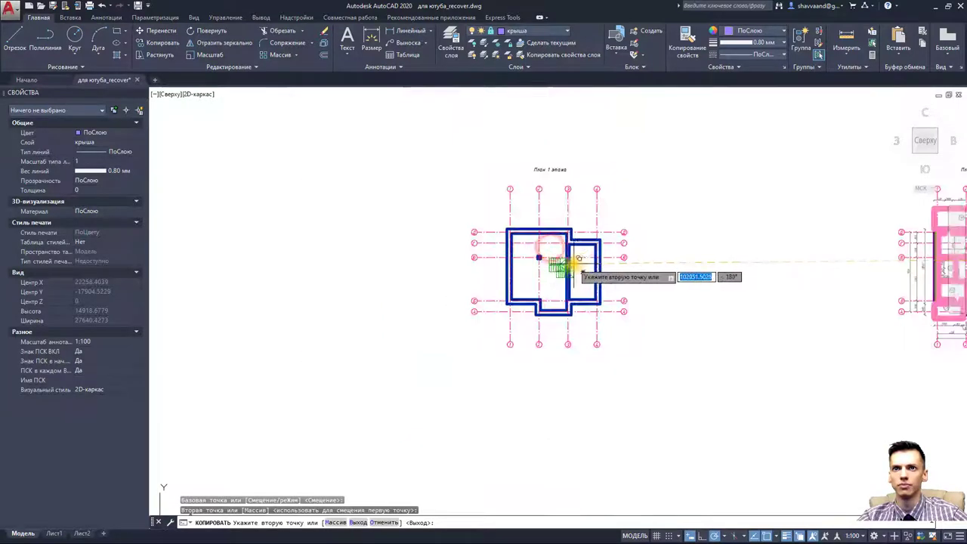
scroll(557, 263, up, 5)
scroll(572, 274, down, 5)
middle_drag(641, 255, 407, 295)
scroll(745, 280, up, 3)
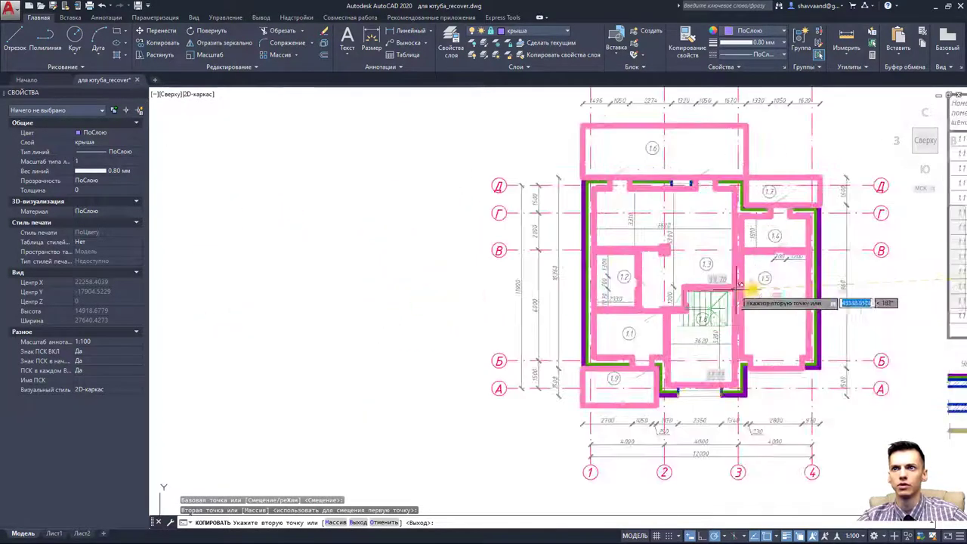
scroll(726, 283, up, 2)
scroll(665, 272, up, 2)
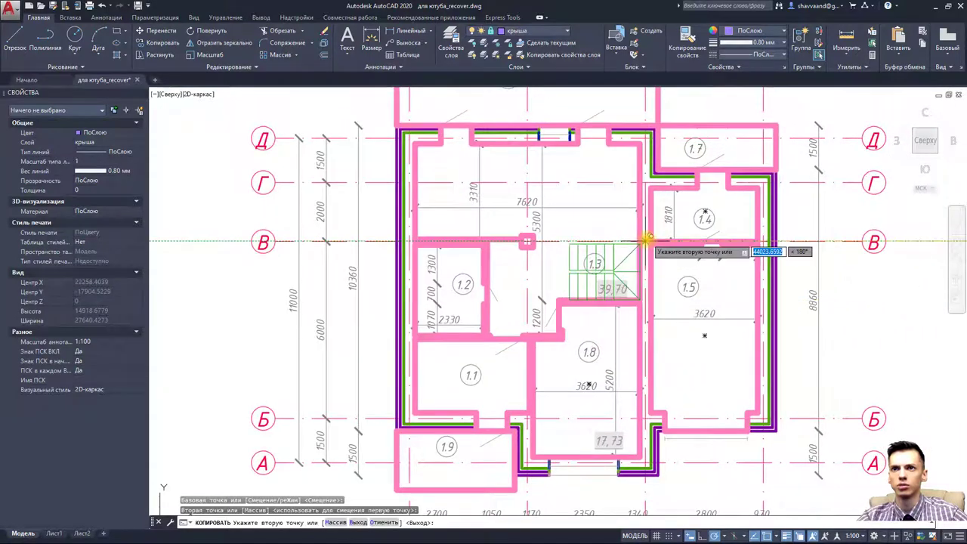
key(Escape)
scroll(596, 314, down, 2)
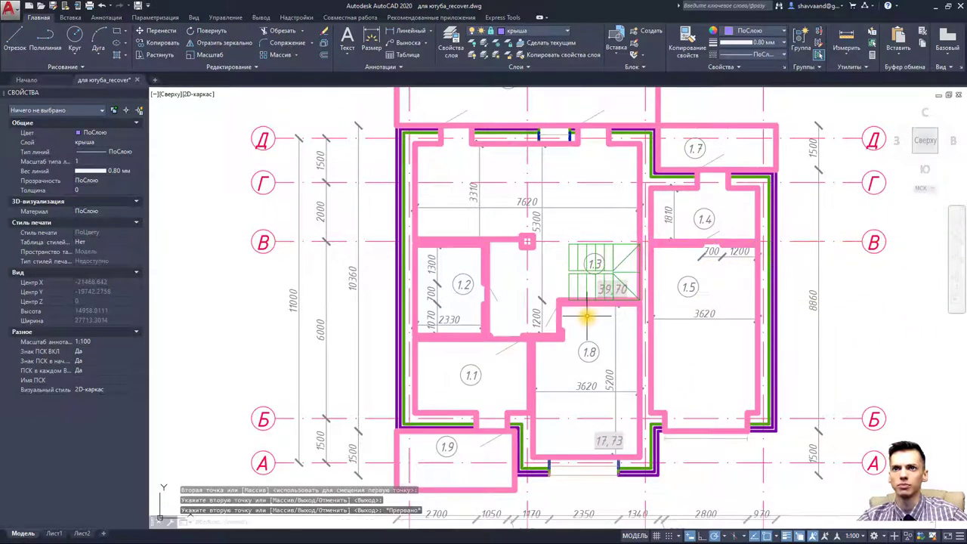
scroll(410, 317, down, 3)
scroll(395, 295, up, 3)
scroll(414, 264, up, 2)
scroll(413, 264, up, 3)
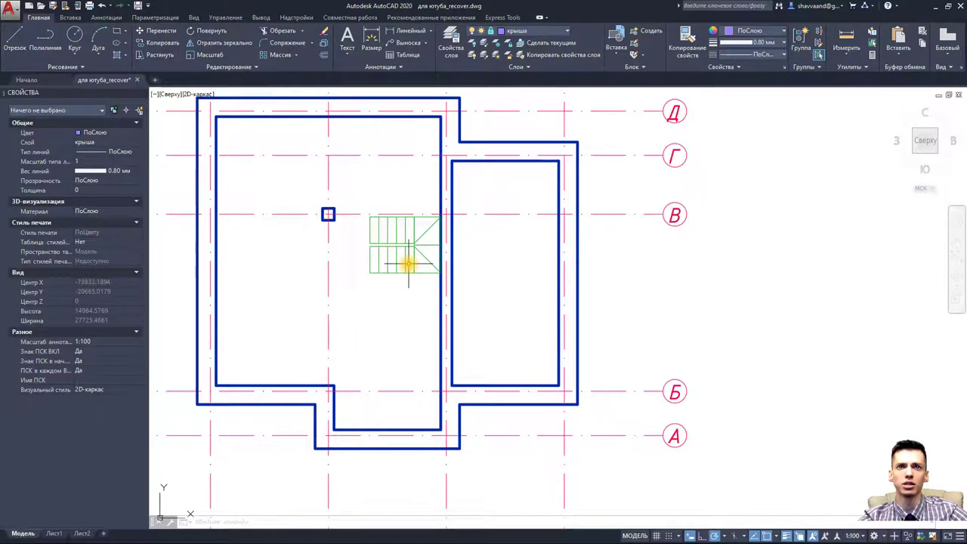
- Make нес the current layer and set the lineweight to ByLayer (ПоСлою)
click(536, 32)
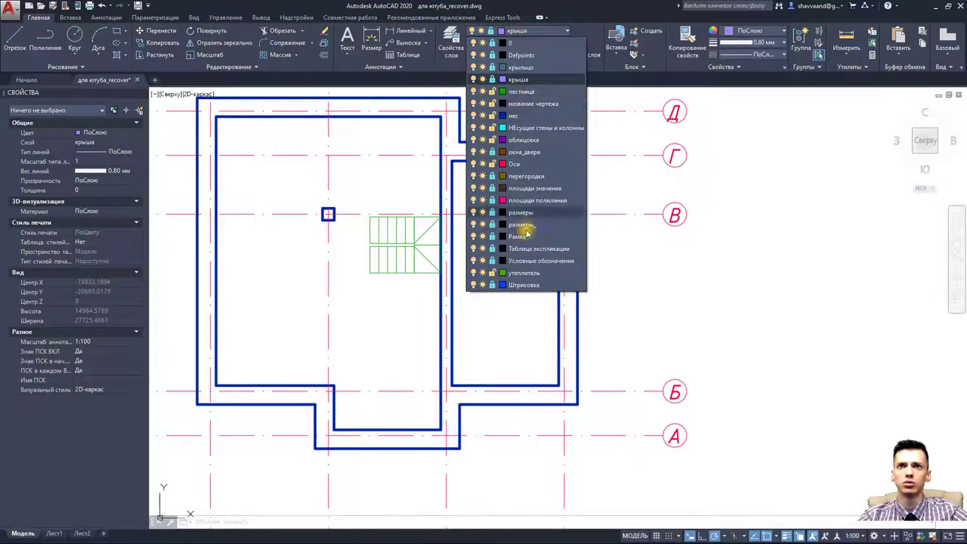
click(526, 285)
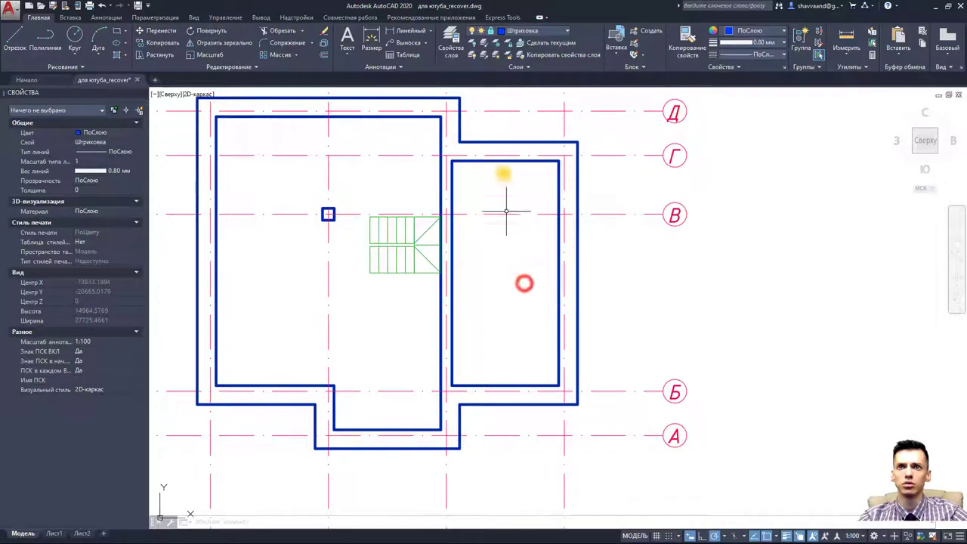
click(540, 31)
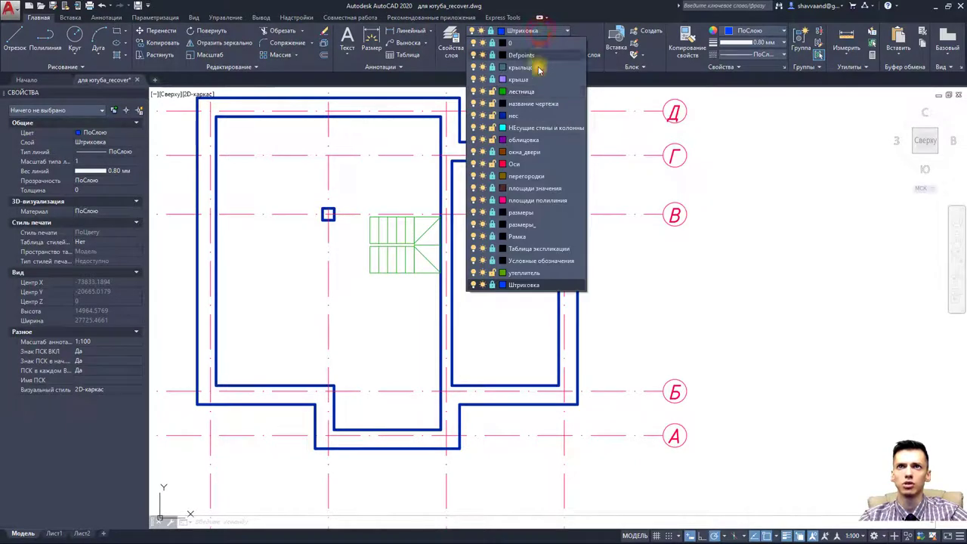
click(541, 116)
click(15, 38)
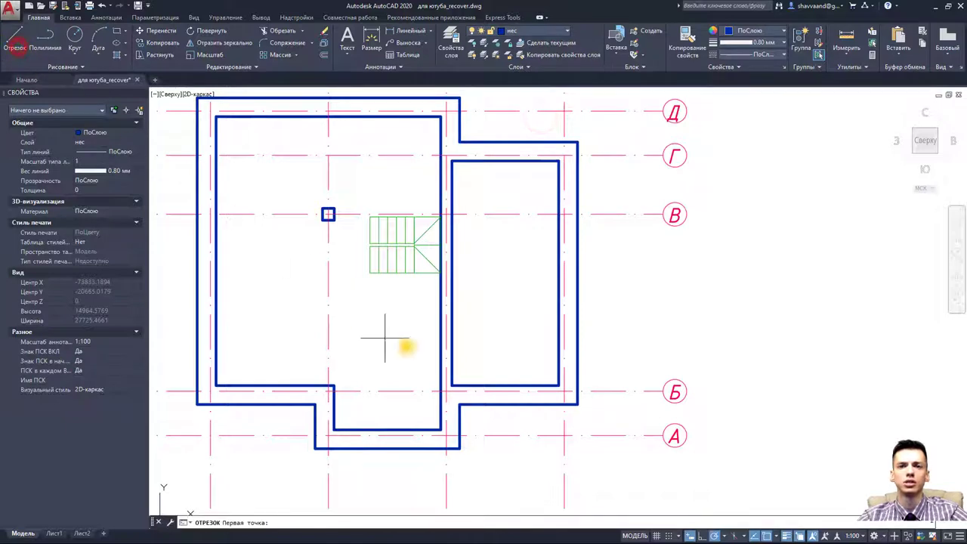
click(450, 386)
scroll(446, 389, up, 3)
scroll(440, 394, up, 2)
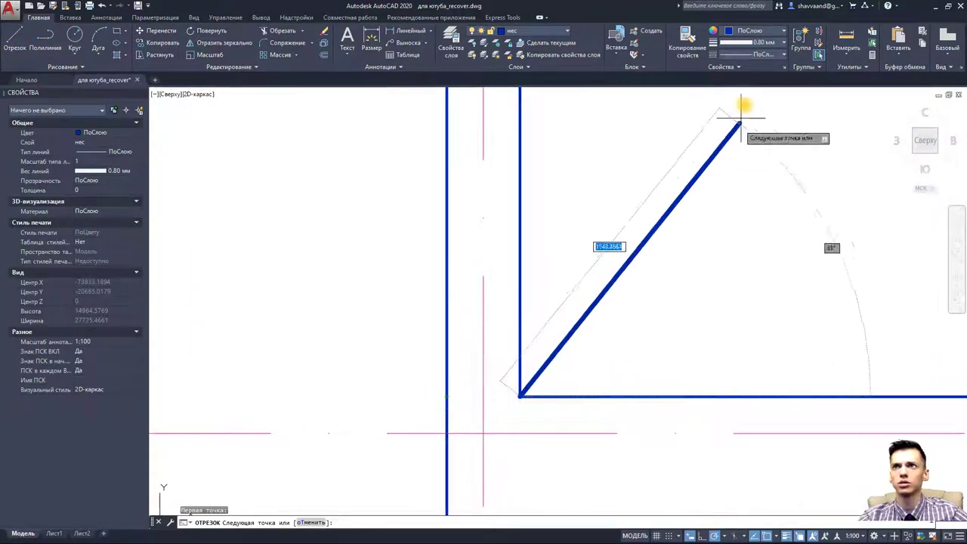
click(759, 44)
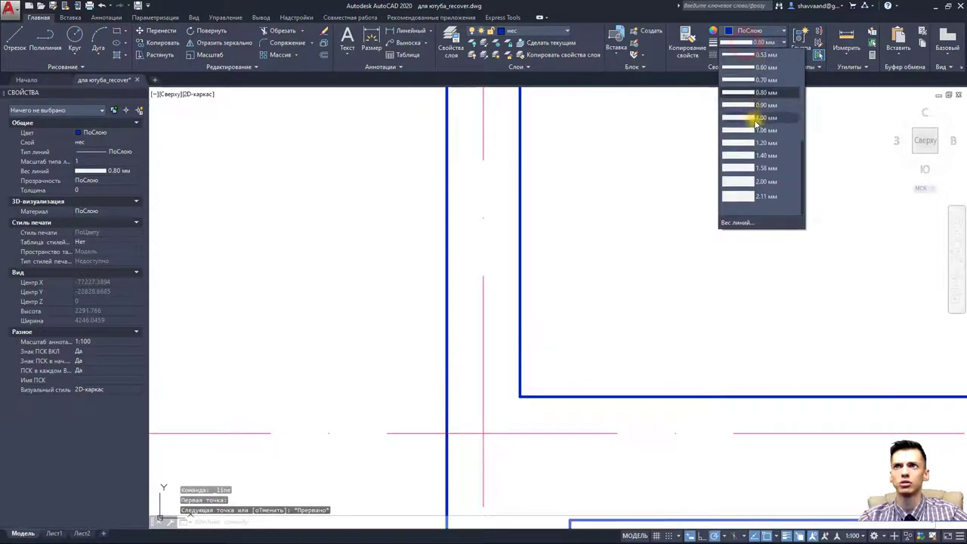
click(754, 54)
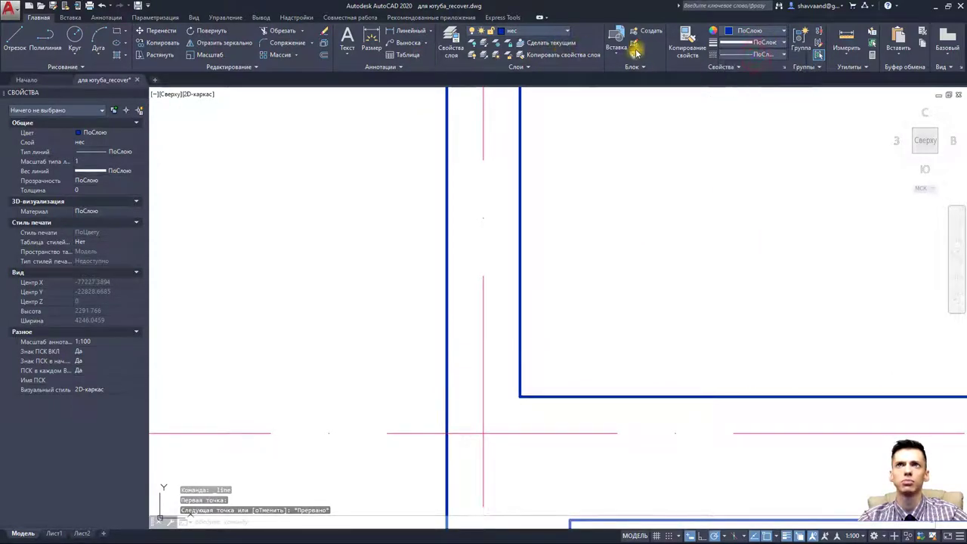
- Draw the 380 line from the blue wall corner to the outer wall, then select it
click(16, 41)
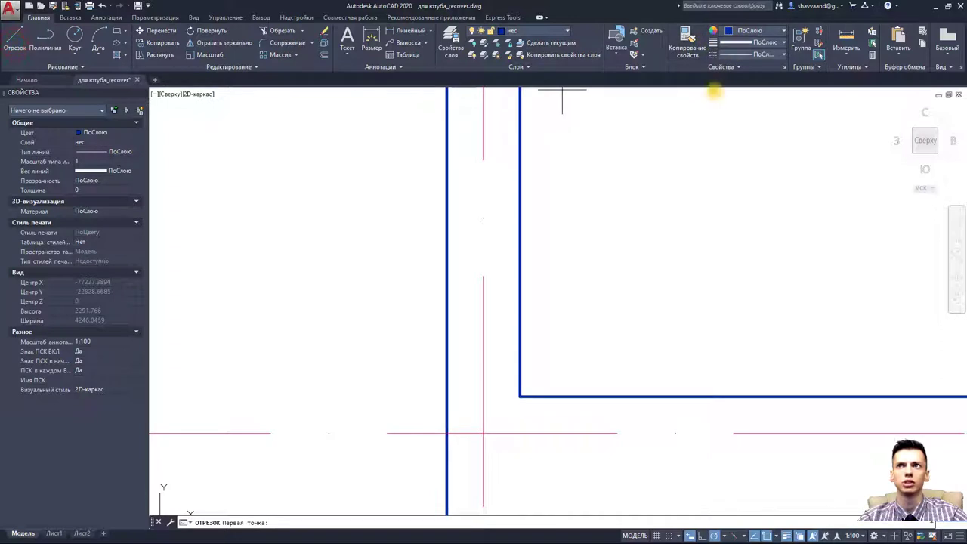
click(520, 395)
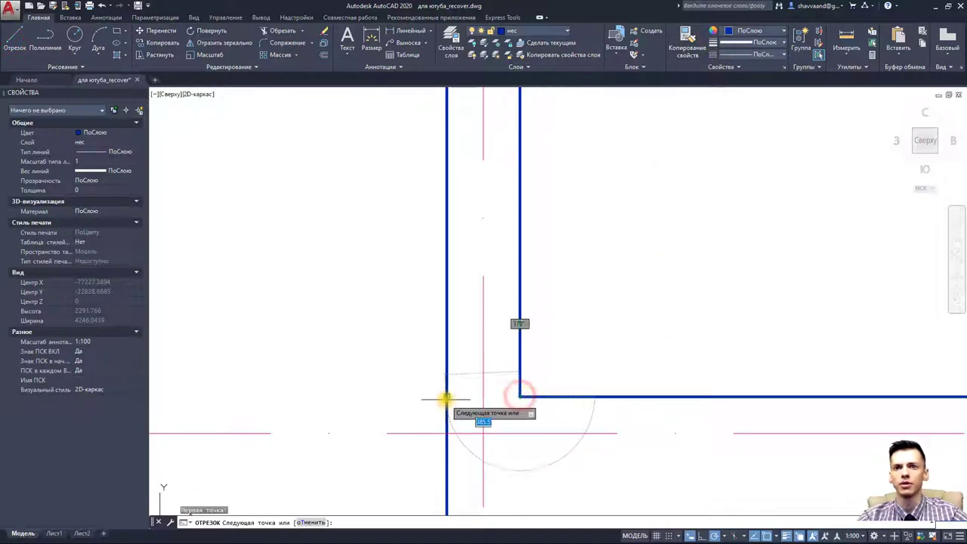
click(446, 396)
key(Escape)
click(503, 393)
click(500, 395)
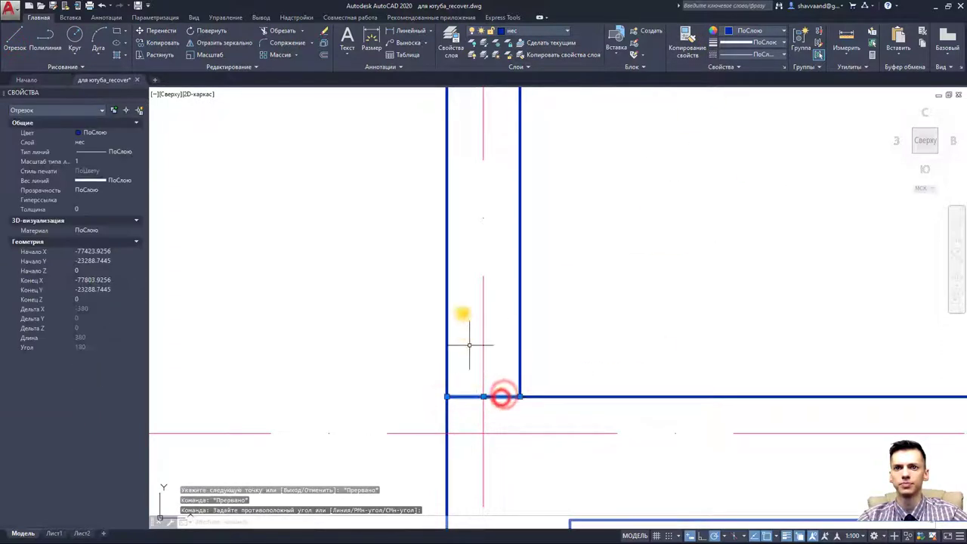
click(484, 395)
- Move the short wall line up 1000 and offset the wall edge 700 for the opening
scroll(484, 241, down, 4)
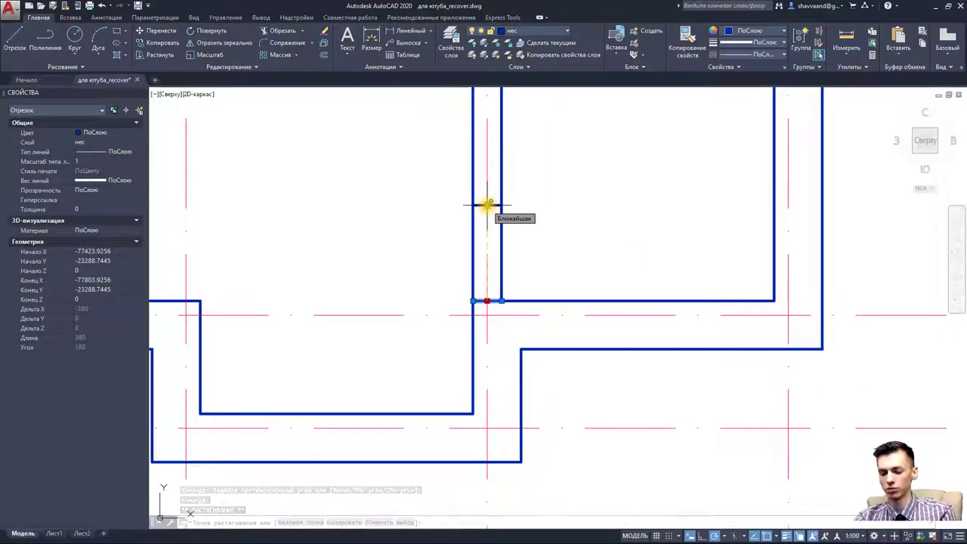
scroll(488, 204, down, 4)
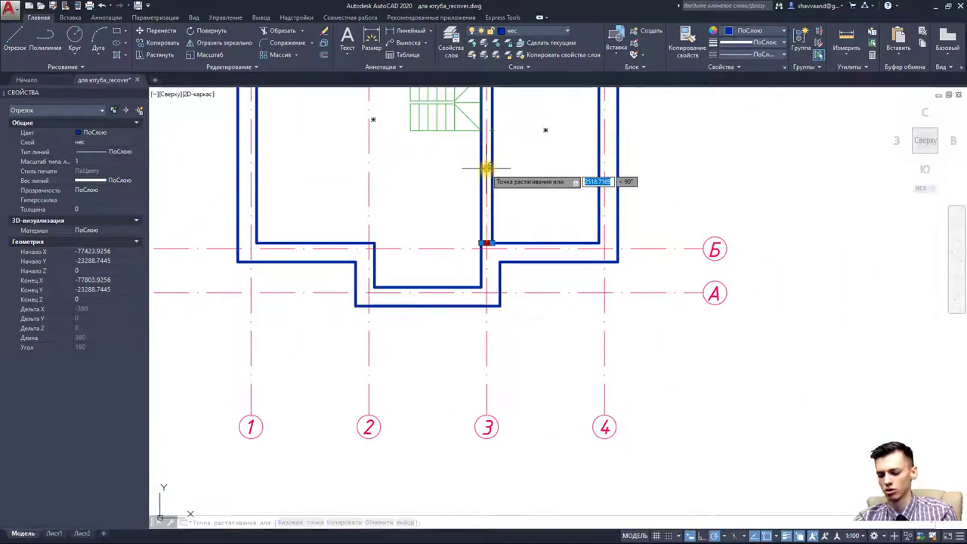
text(1000)
key(Return)
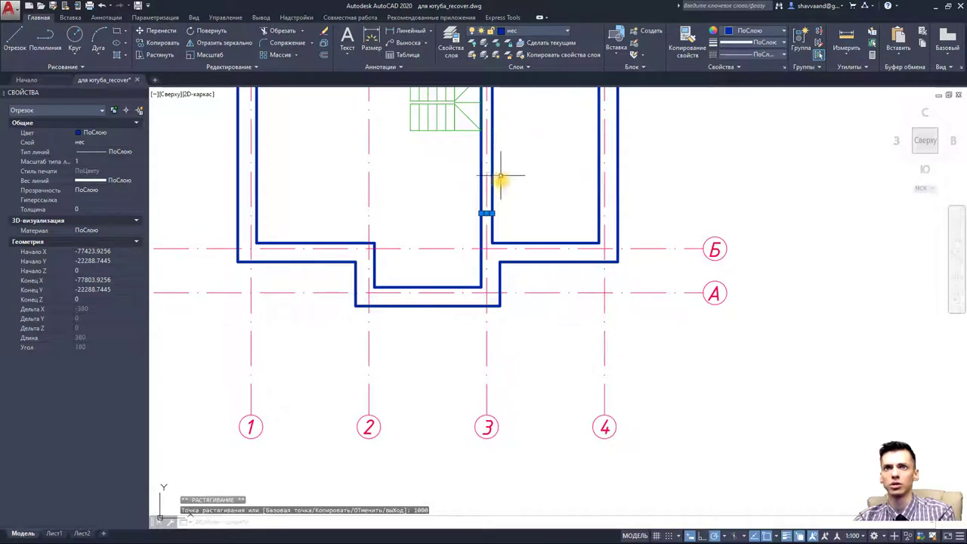
click(322, 55)
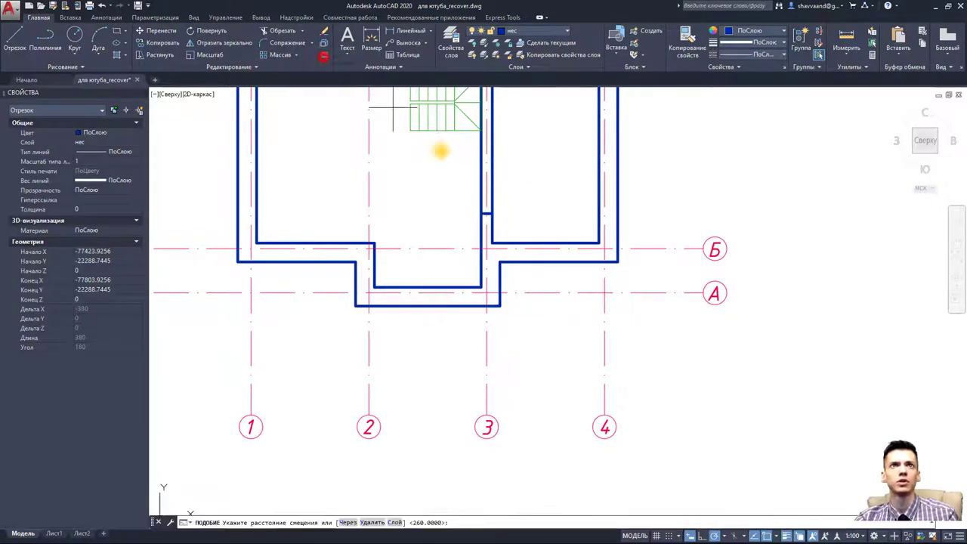
scroll(485, 216, up, 3)
text(700)
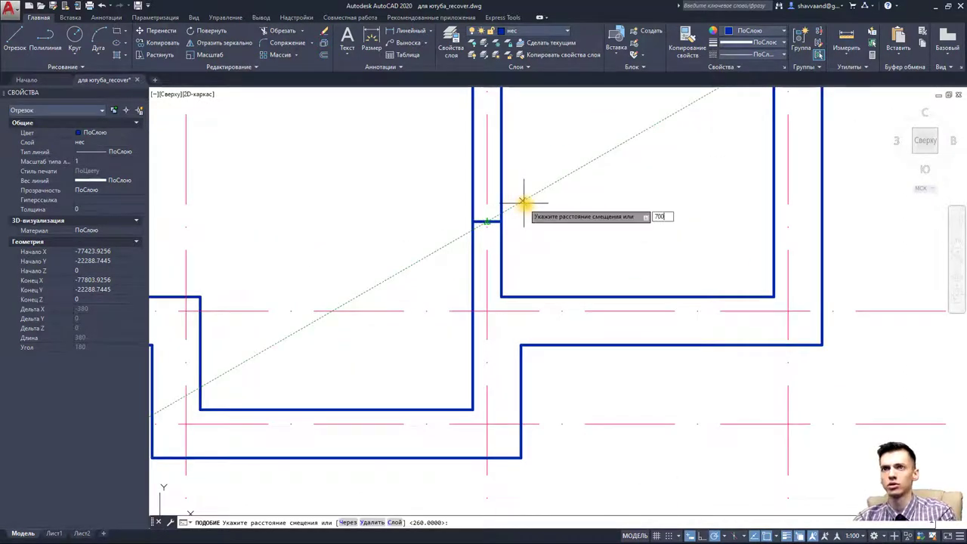
key(Return)
click(489, 221)
click(491, 184)
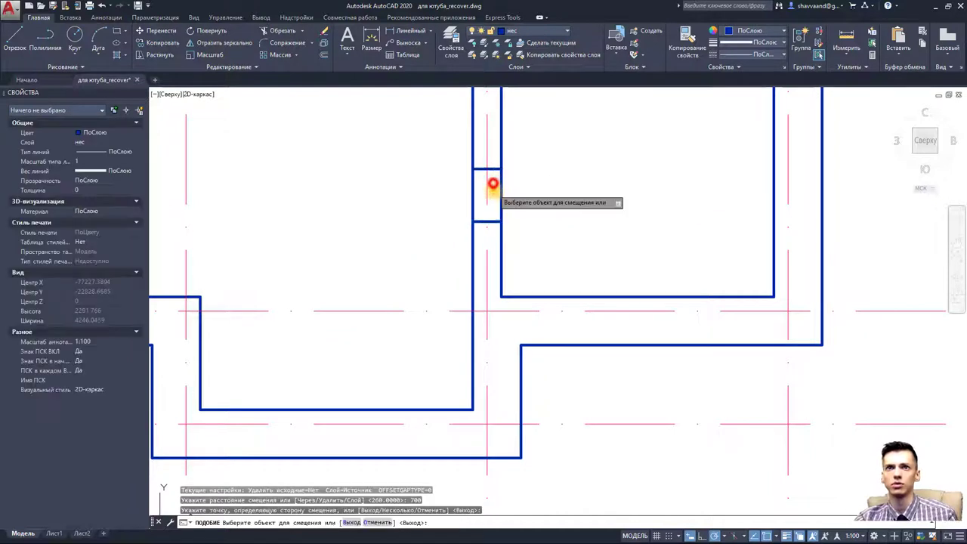
key(Escape)
key(Escape)
- Trim away the wall piece between the lines to open the 700 doorway
click(541, 243)
click(432, 156)
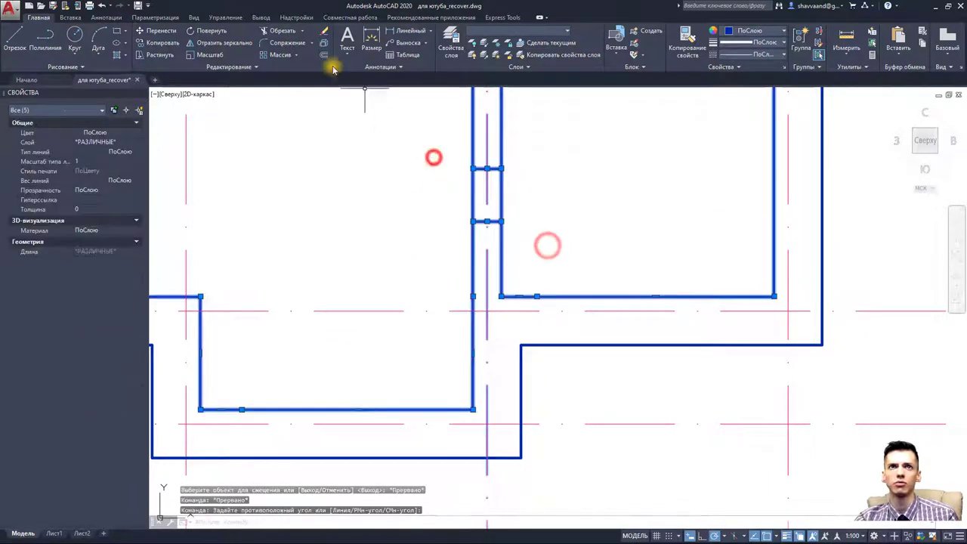
click(281, 30)
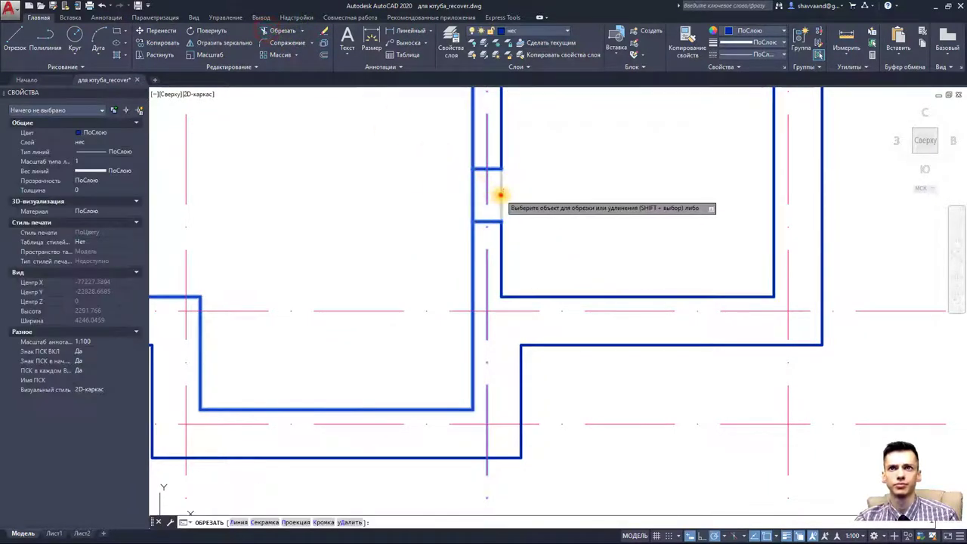
click(500, 195)
key(Escape)
scroll(536, 201, down, 3)
scroll(555, 280, down, 2)
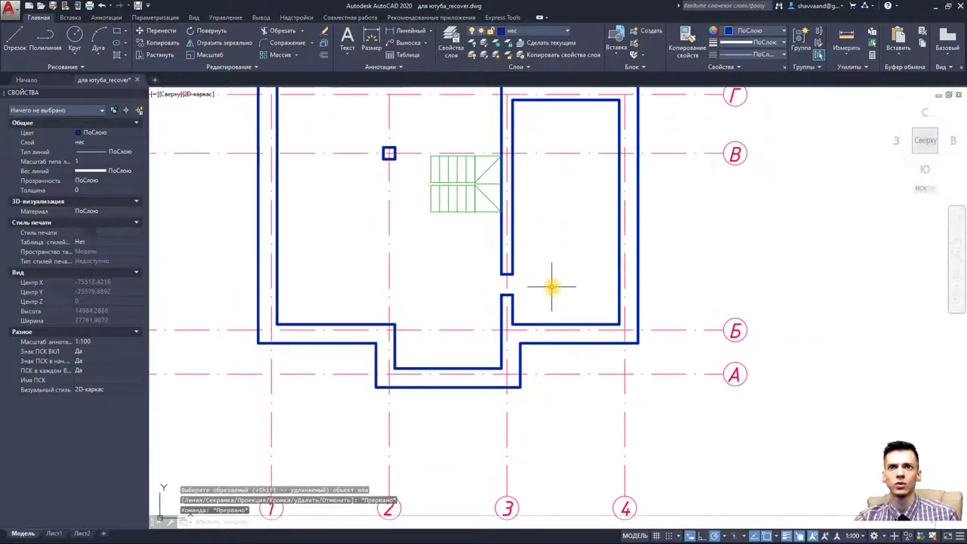
middle_drag(567, 295, 569, 302)
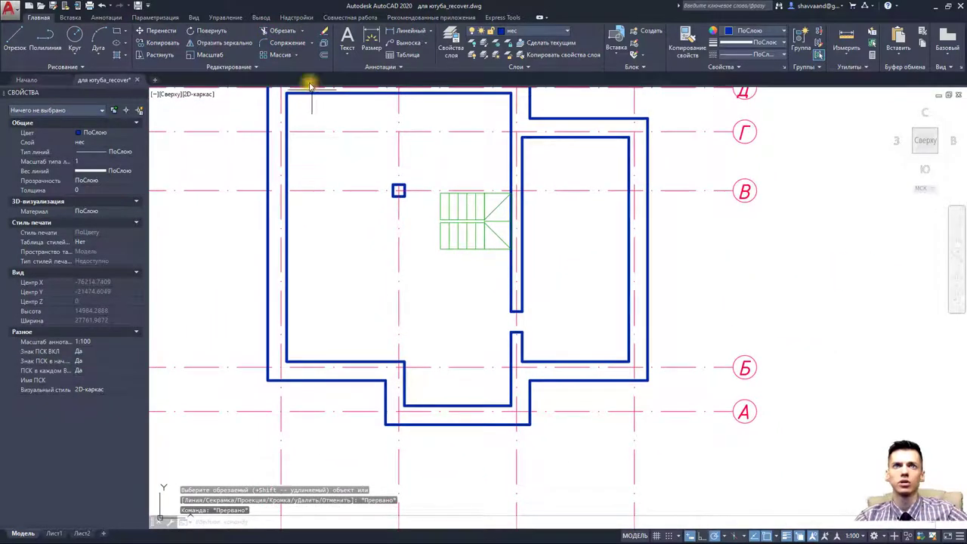
- Unlock перегородки, make it current, and draw a line from the lower wall to the column
click(528, 36)
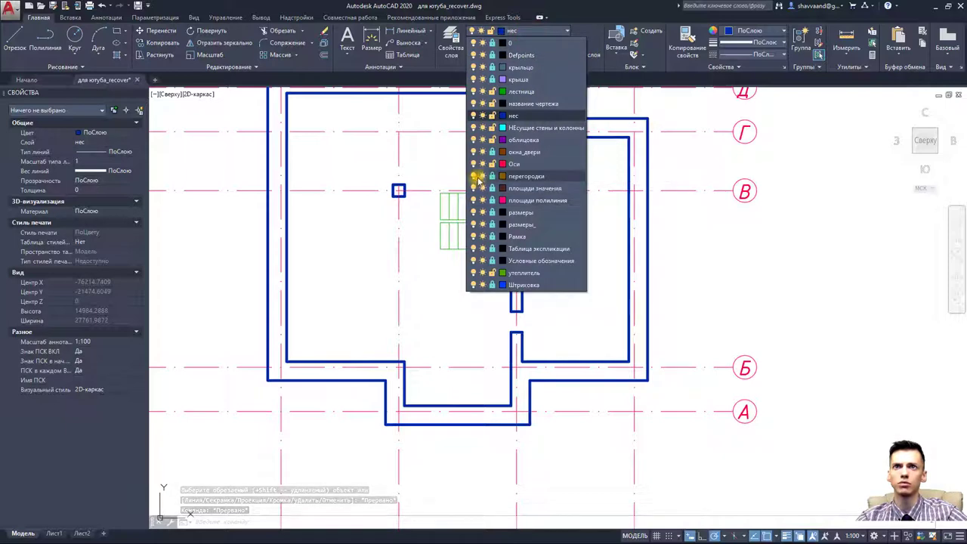
click(492, 176)
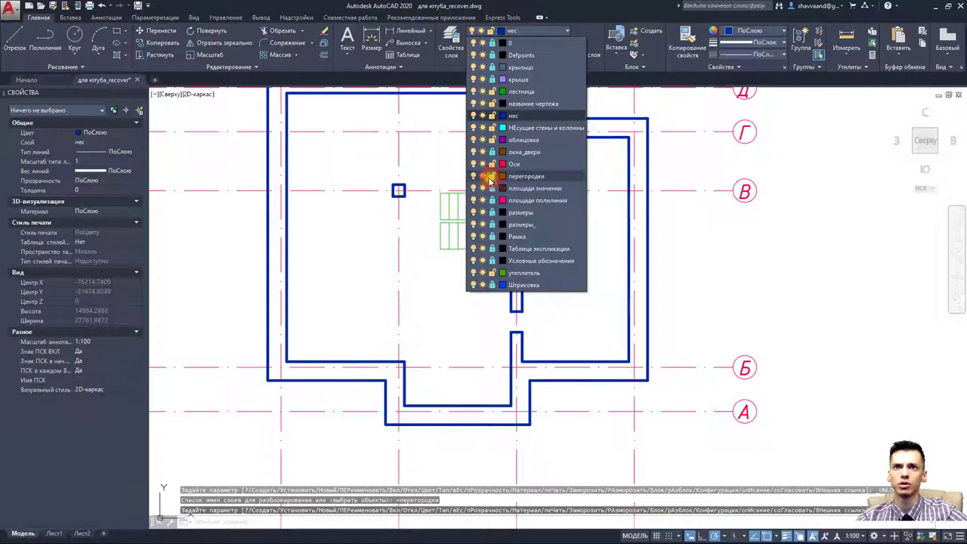
click(526, 176)
click(16, 38)
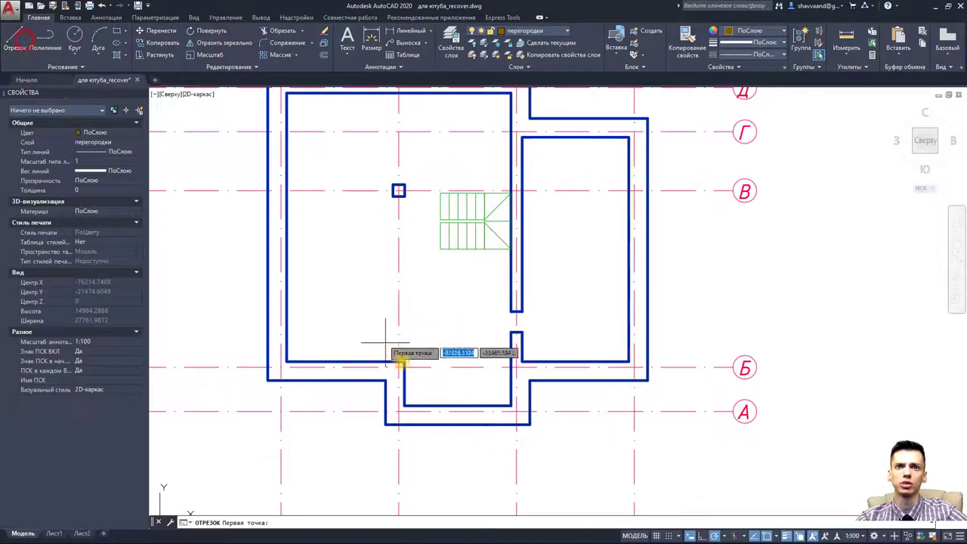
click(404, 362)
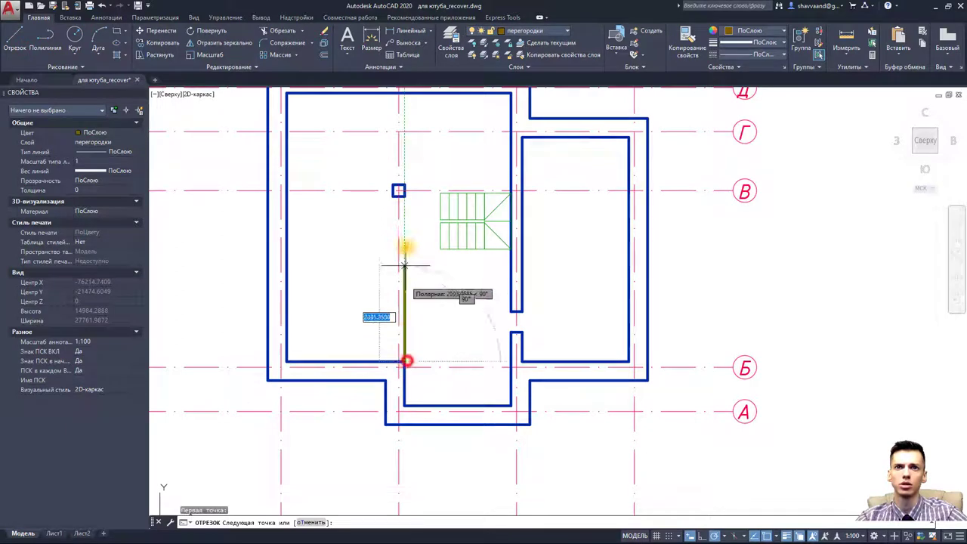
click(404, 195)
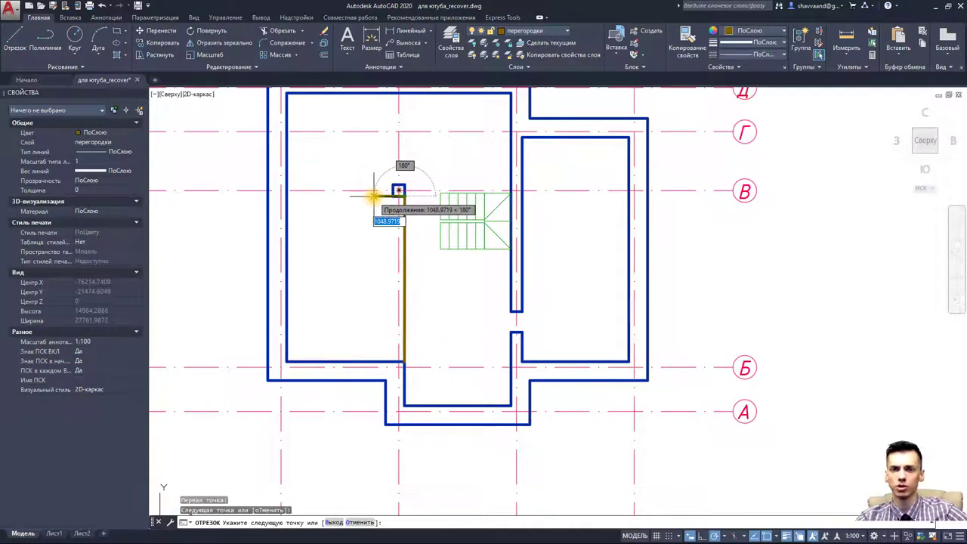
- Add the second partition line 120 away and close its end at the lower wall
text(1)
key(Return)
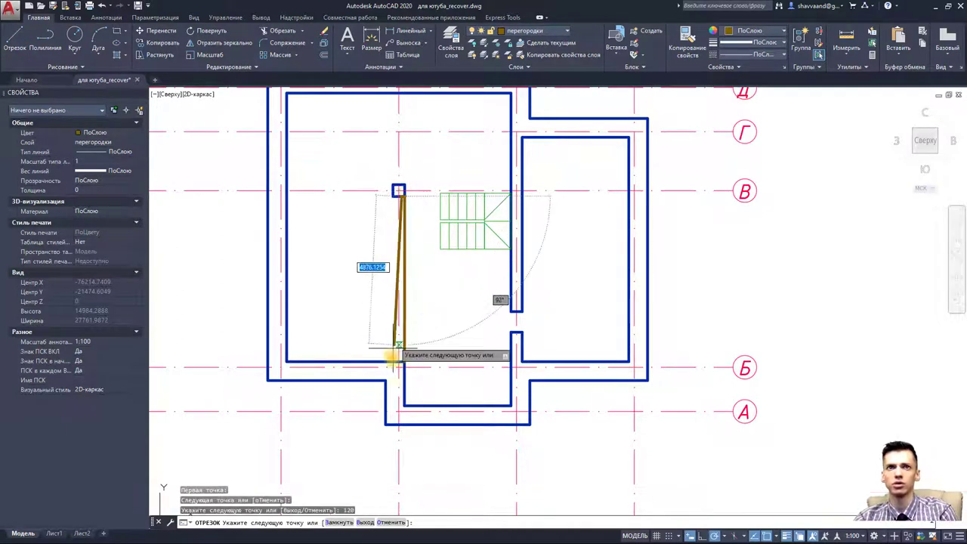
scroll(427, 370, up, 5)
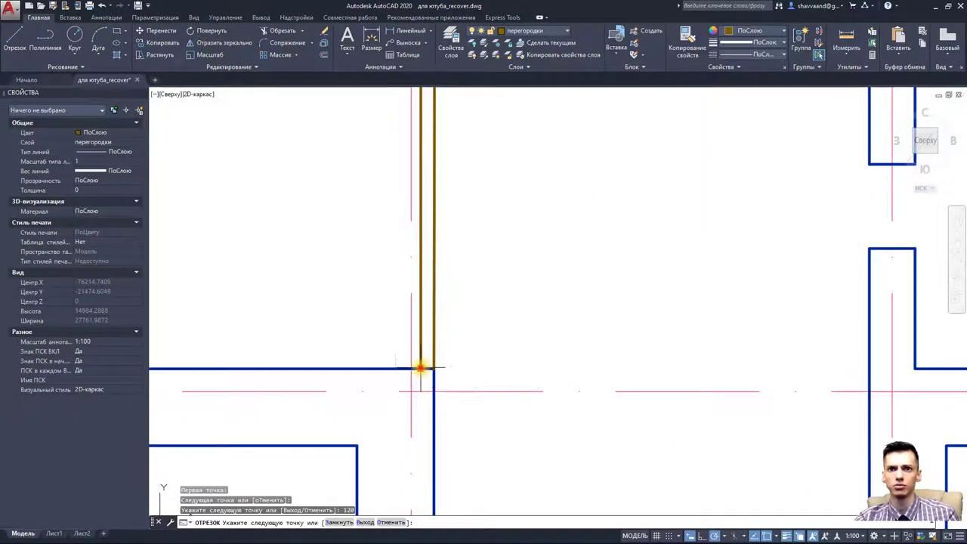
click(422, 368)
click(432, 369)
key(Escape)
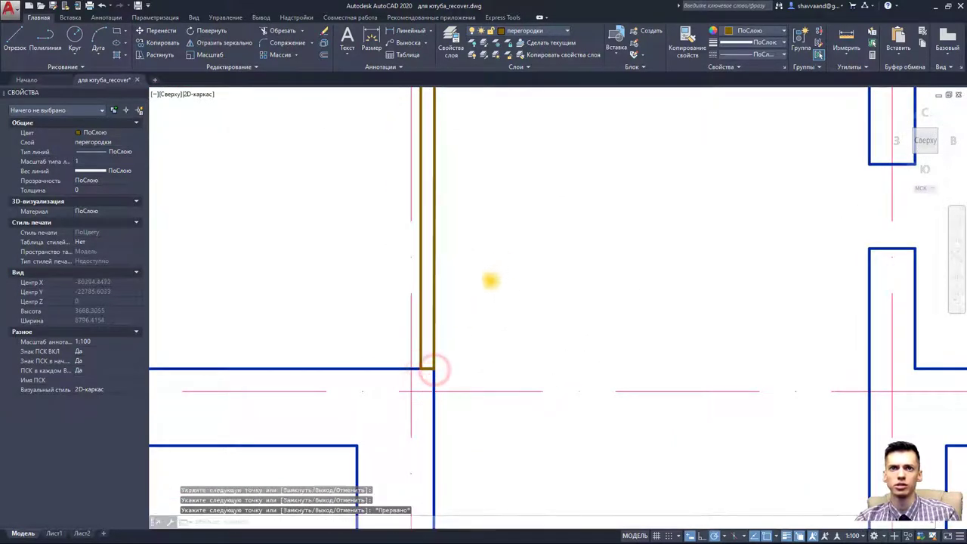
scroll(440, 282, down, 4)
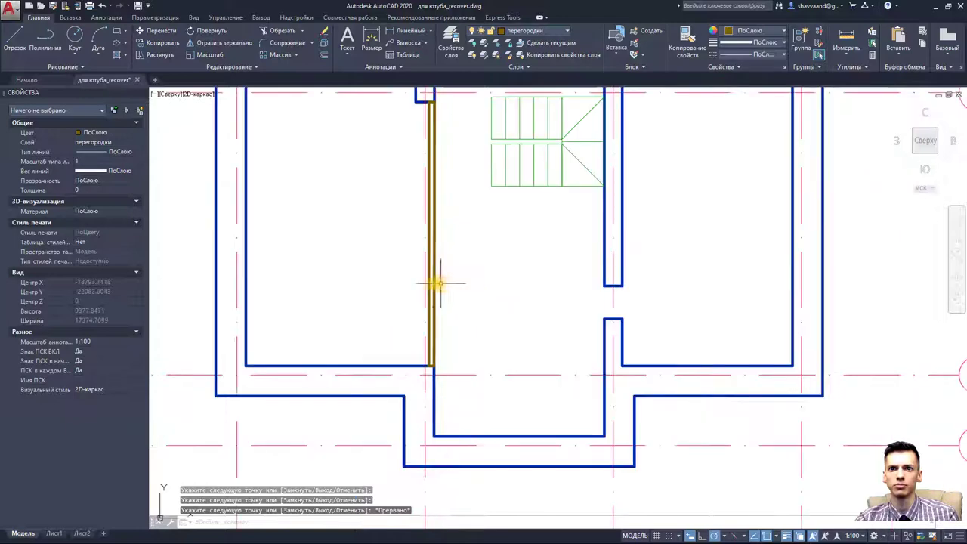
middle_drag(430, 240, 389, 437)
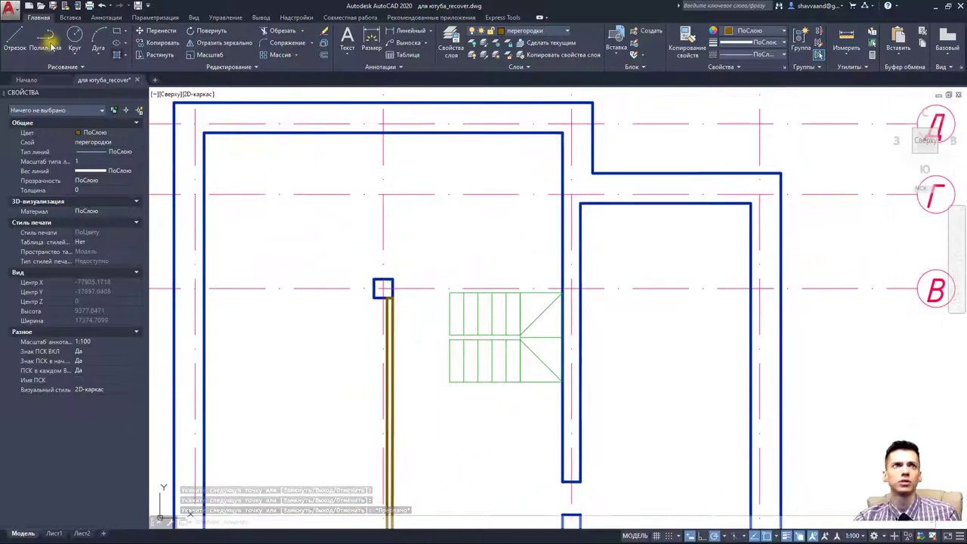
- Make two false starts at a line from the column corner, cancelling each
click(13, 47)
scroll(390, 280, up, 2)
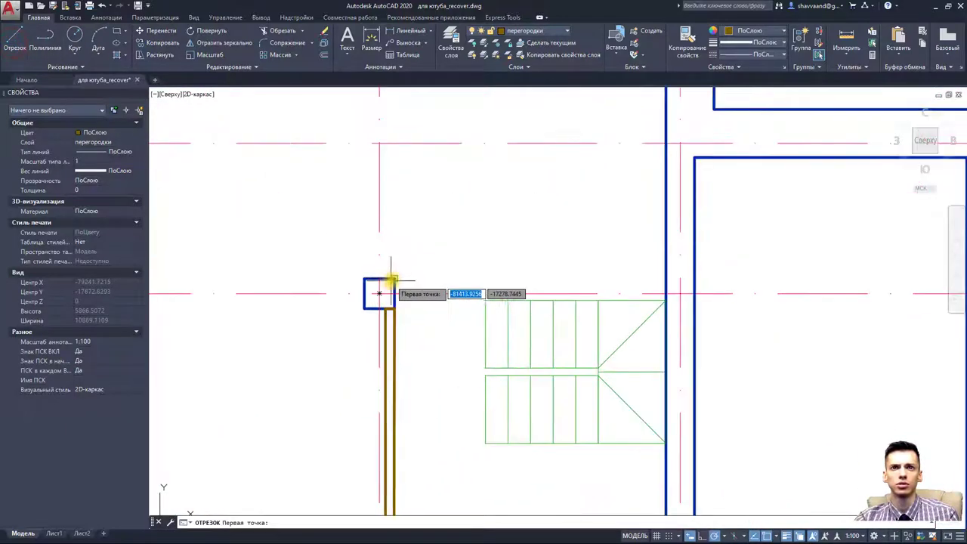
click(394, 281)
key(Escape)
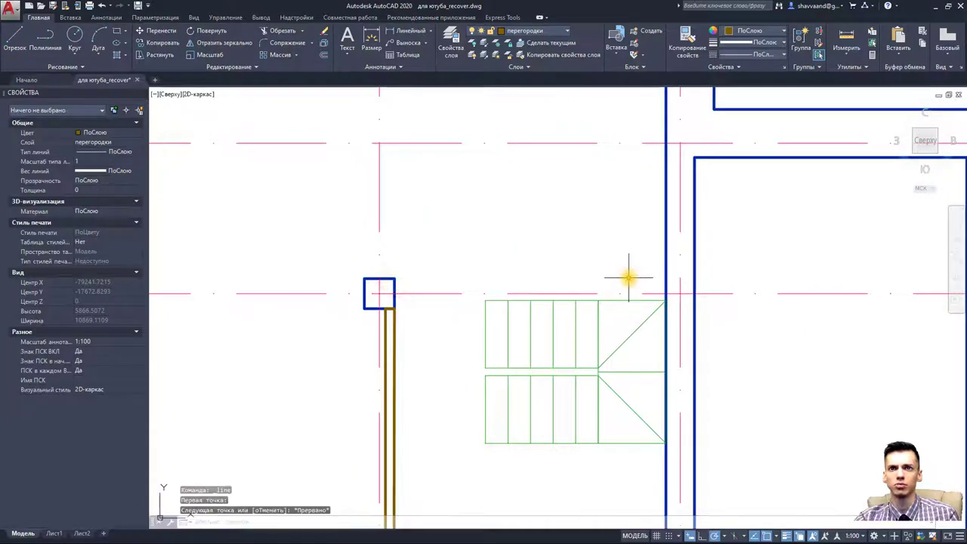
click(13, 46)
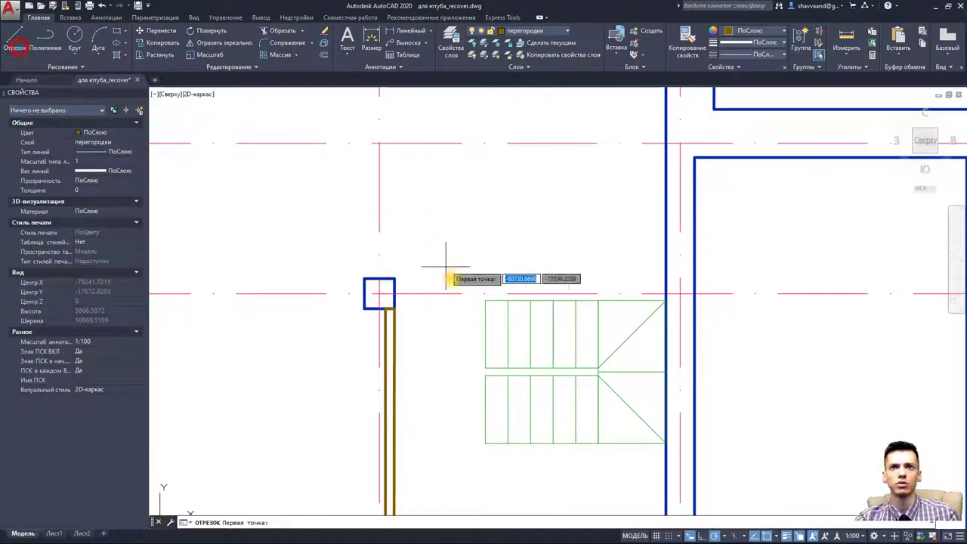
click(481, 300)
click(484, 300)
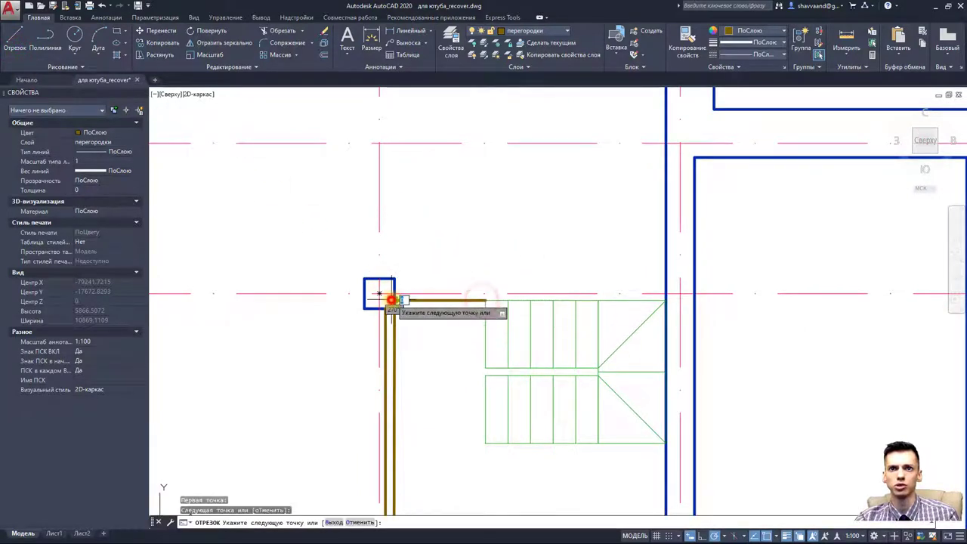
key(Escape)
key(space)
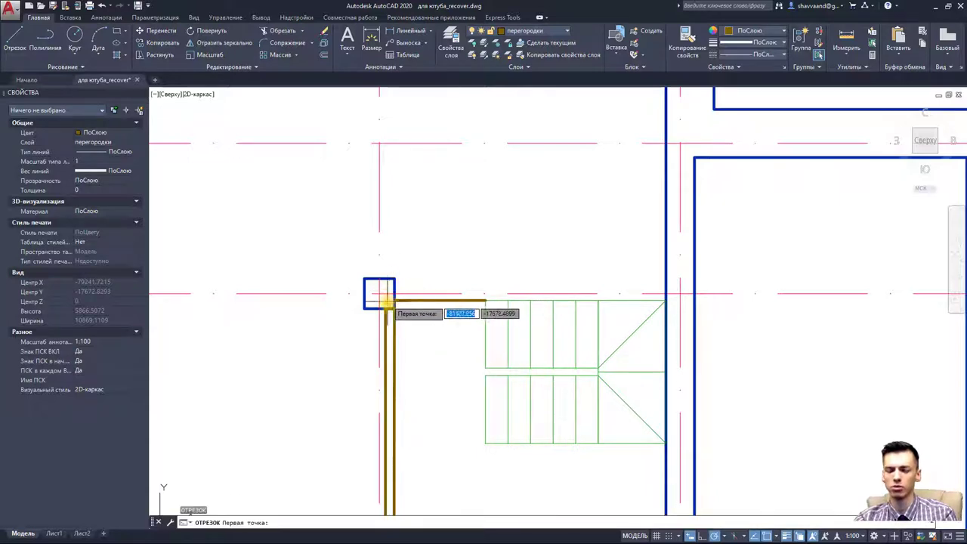
- Draw the partition line 120 from the column corner across to the interior wall
click(379, 293)
text(120)
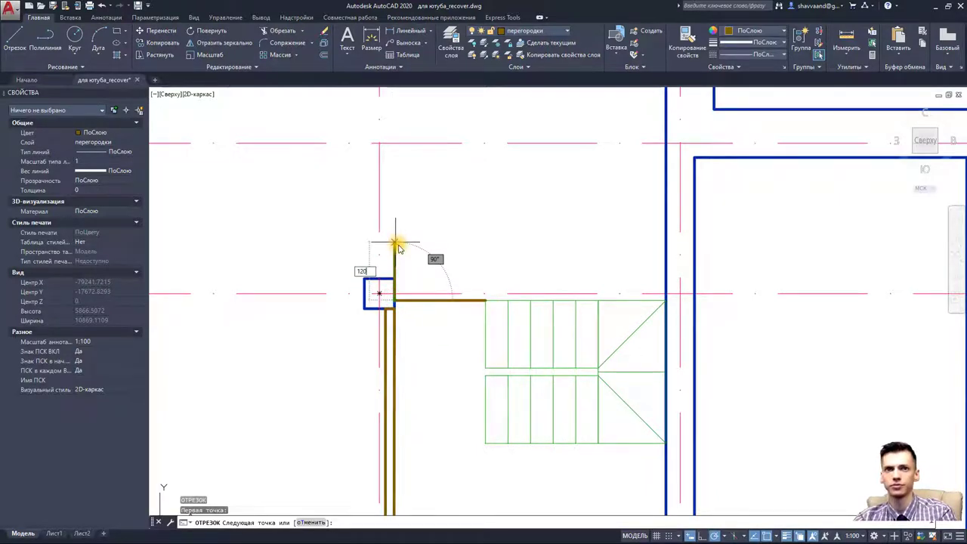
key(Return)
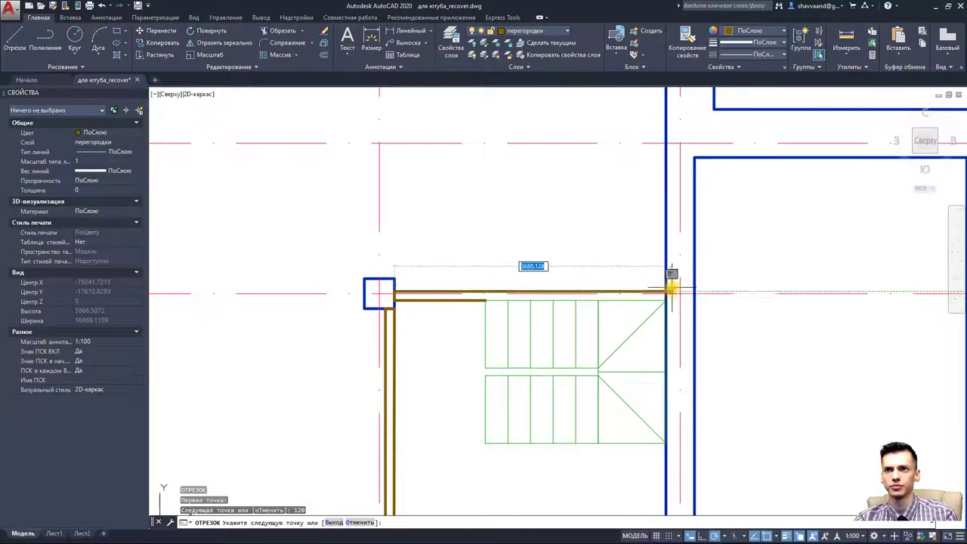
scroll(651, 293, up, 5)
click(658, 297)
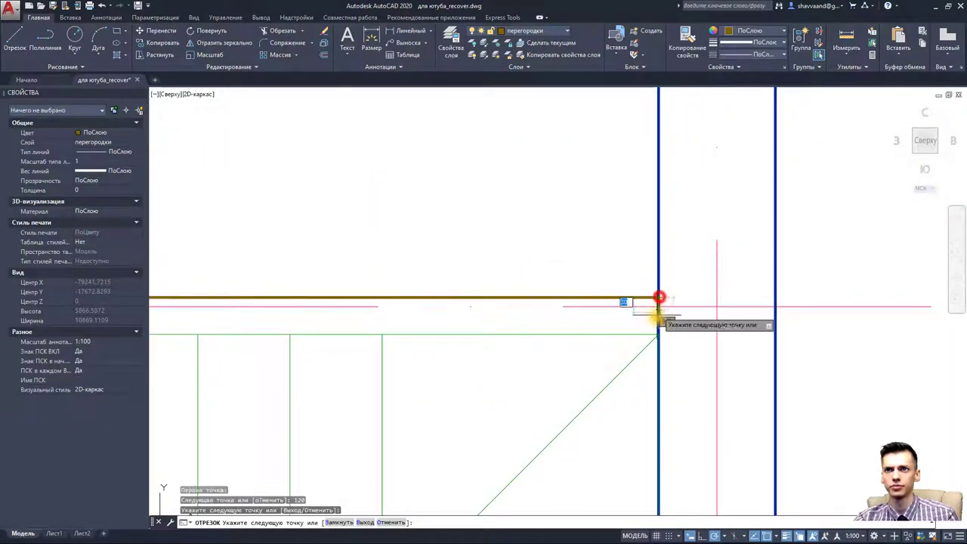
scroll(658, 297, down, 5)
scroll(629, 297, down, 2)
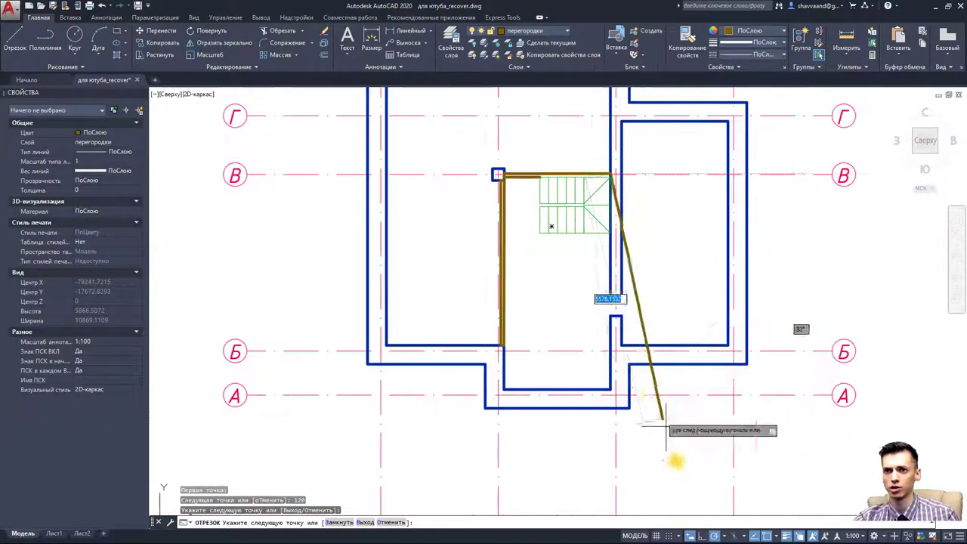
- With Ortho on, add the 120 closing segment at the wall and finish
key(F8)
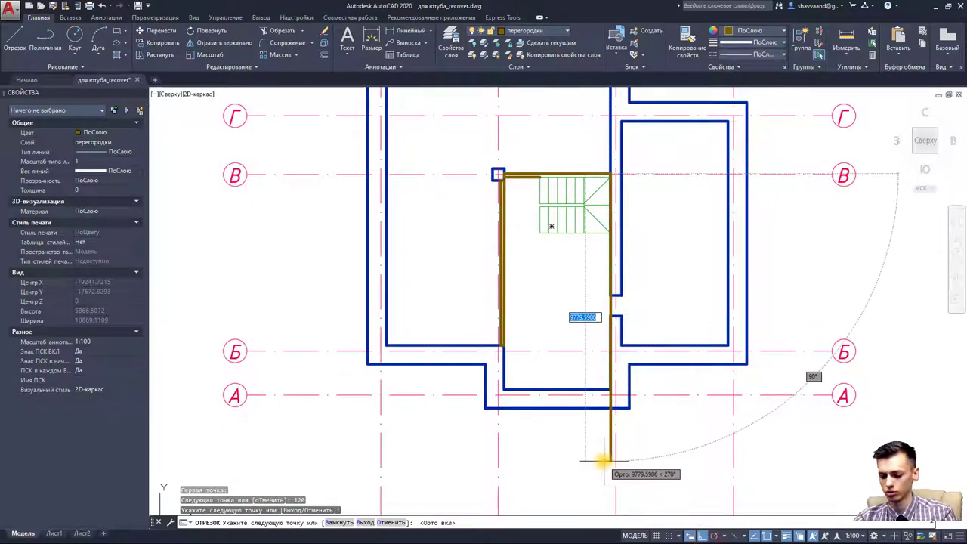
text(120)
key(Return)
scroll(546, 161, up, 5)
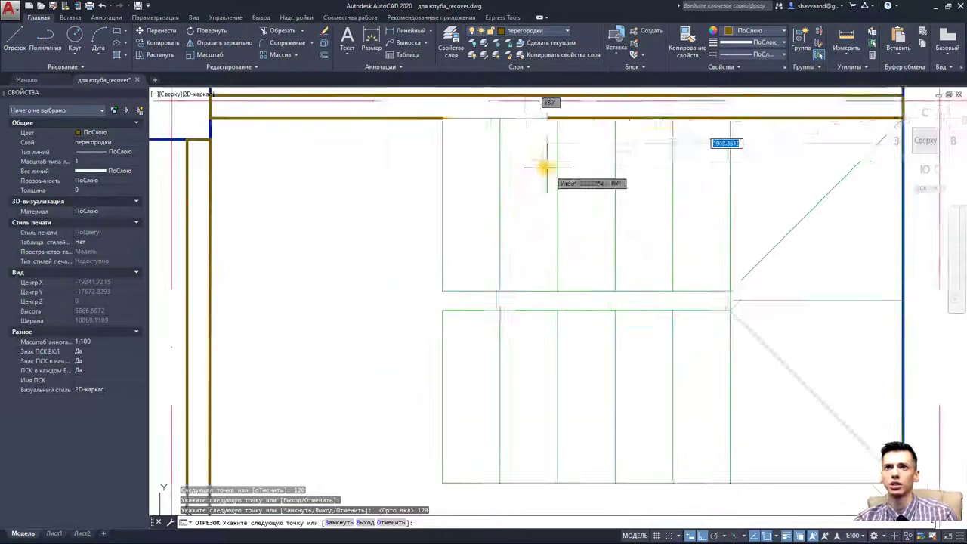
right_click(393, 246)
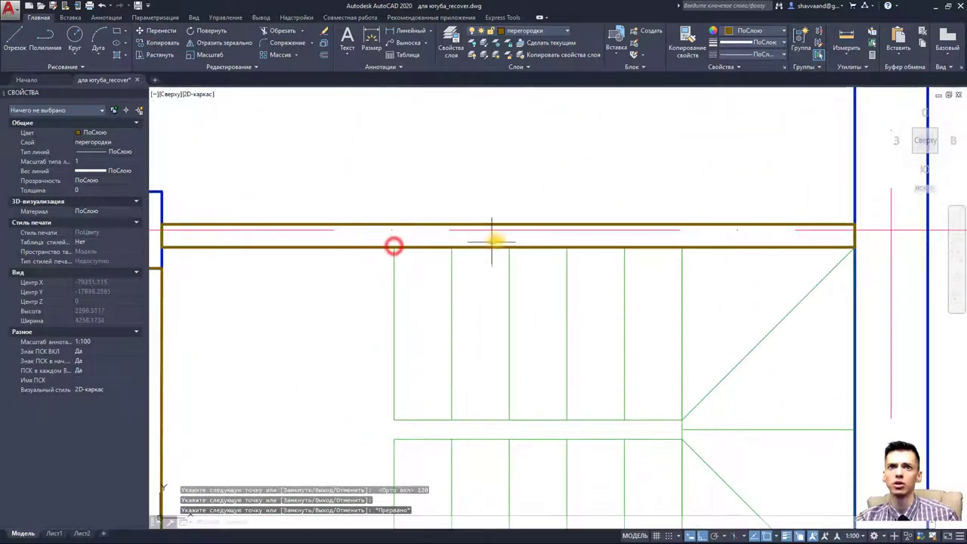
scroll(499, 240, down, 2)
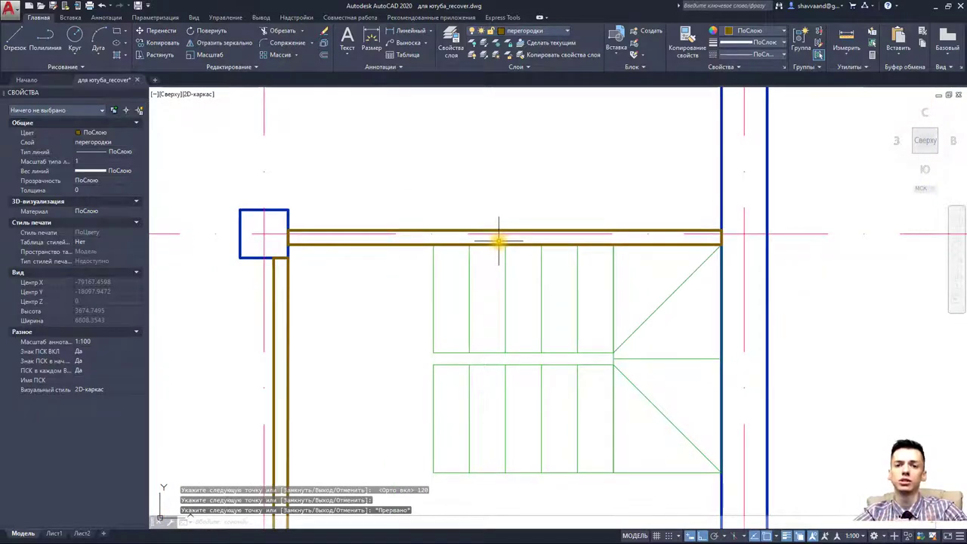
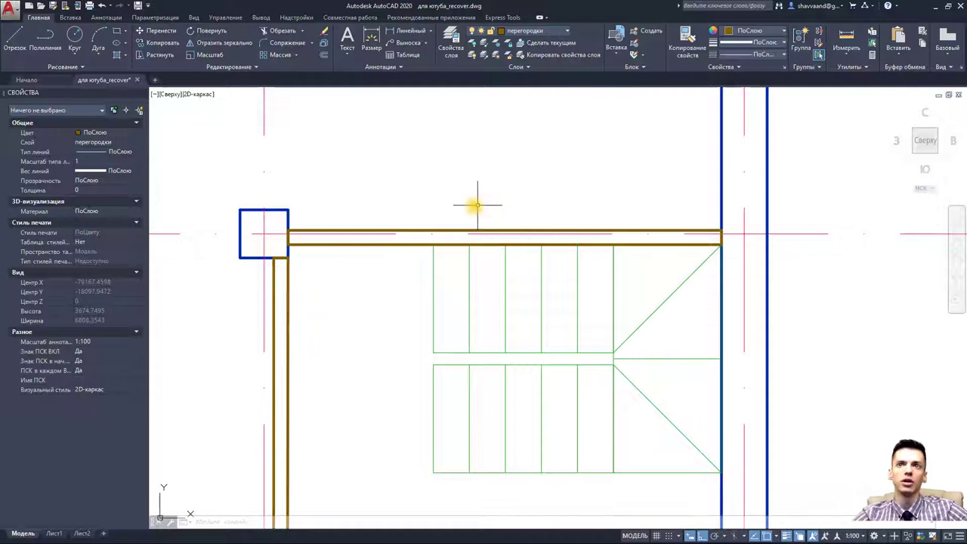
- Zoom to the column corner and select the upper partition's short end line
scroll(473, 205, down, 2)
scroll(524, 182, down, 2)
middle_drag(479, 254, 442, 263)
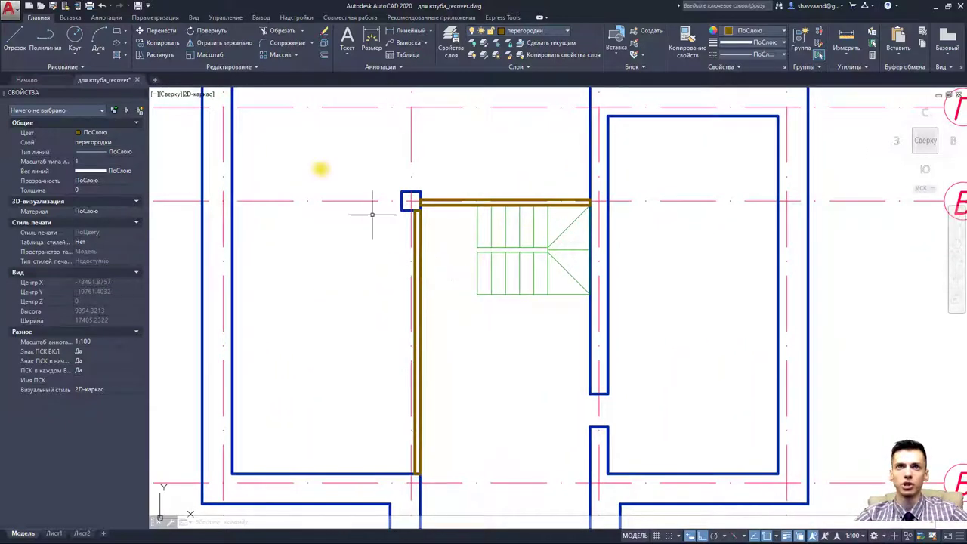
click(13, 37)
scroll(408, 196, up, 5)
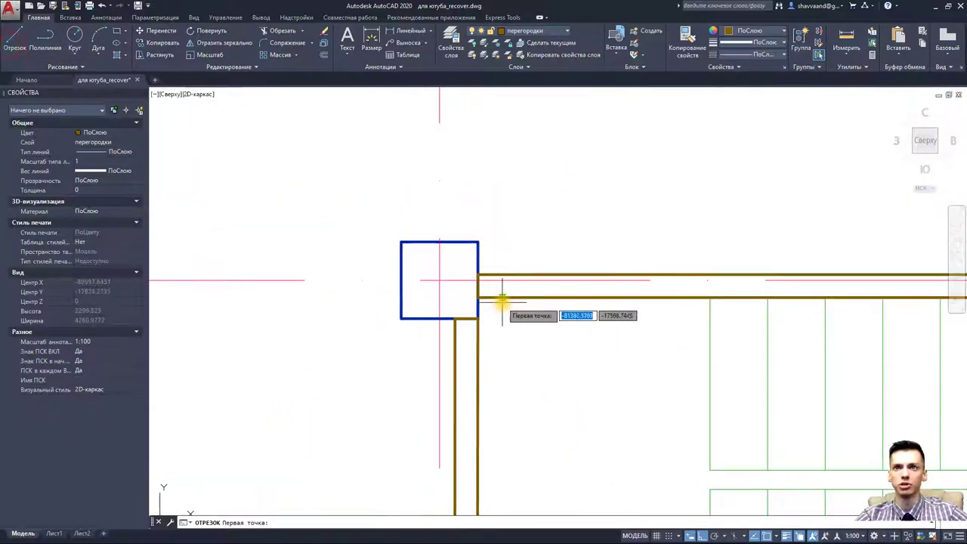
key(Escape)
click(481, 282)
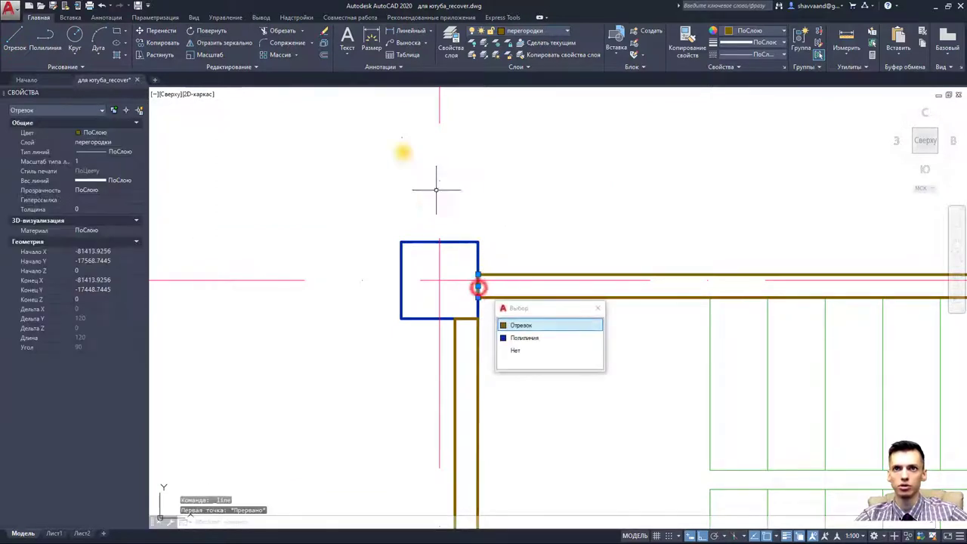
- Offset the partition's end line 100 units into the wall, picking it from overlapping objects
click(323, 55)
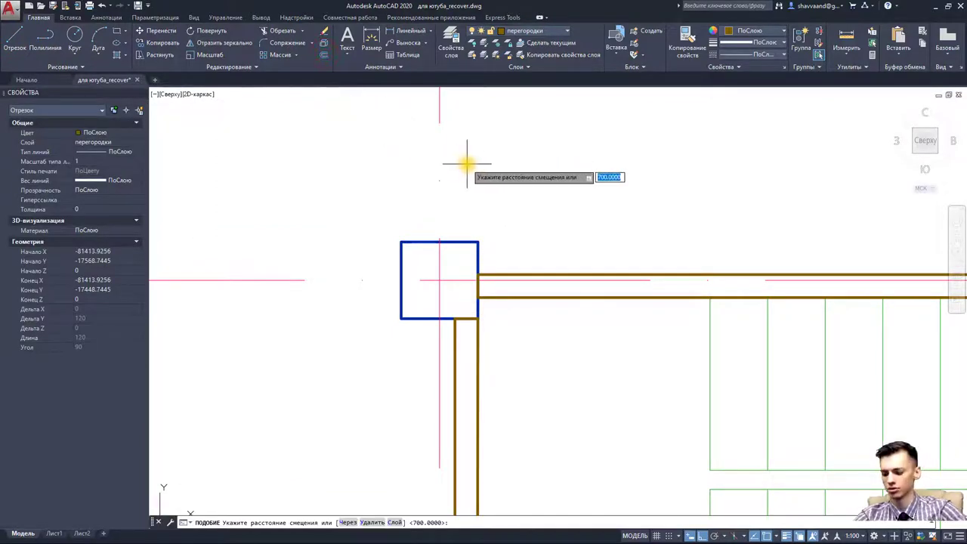
key(Return)
click(480, 286)
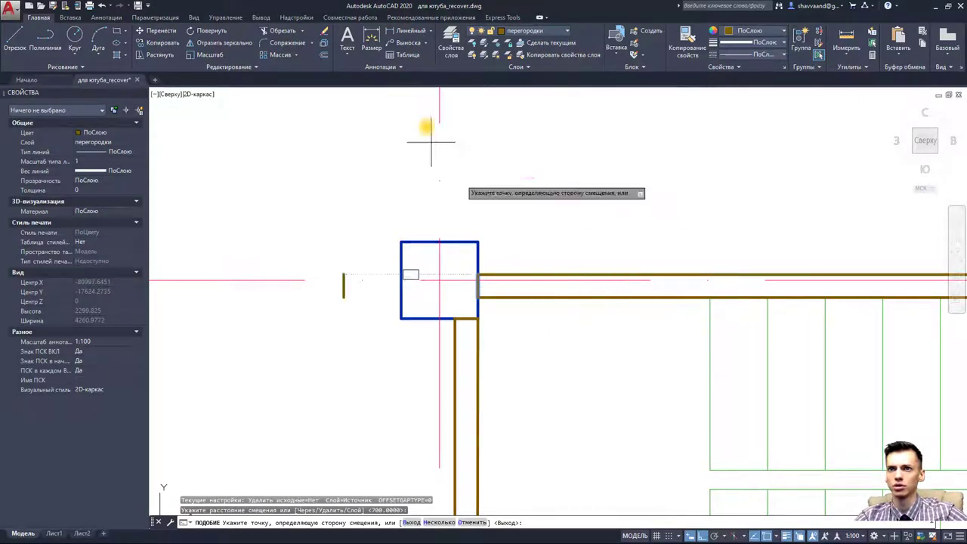
click(323, 54)
text(100)
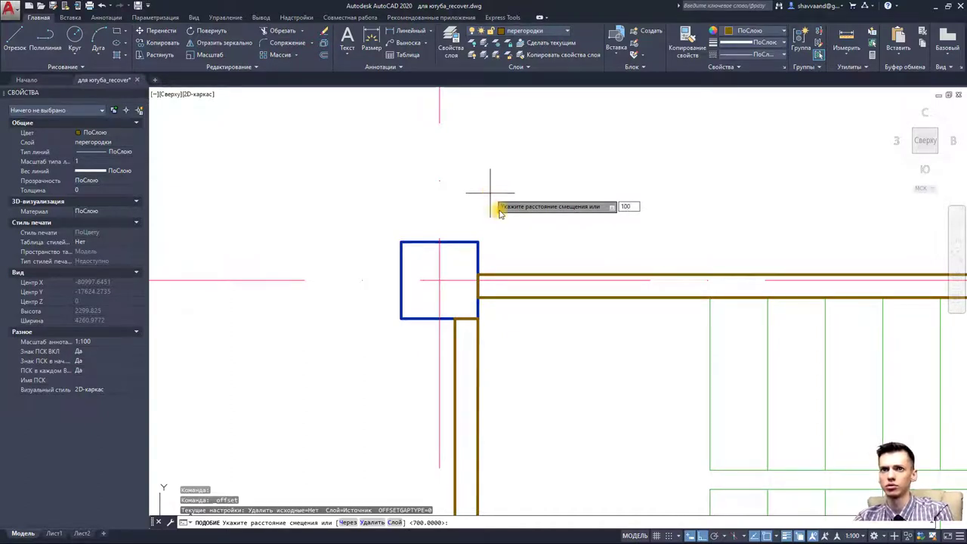
key(Return)
click(477, 287)
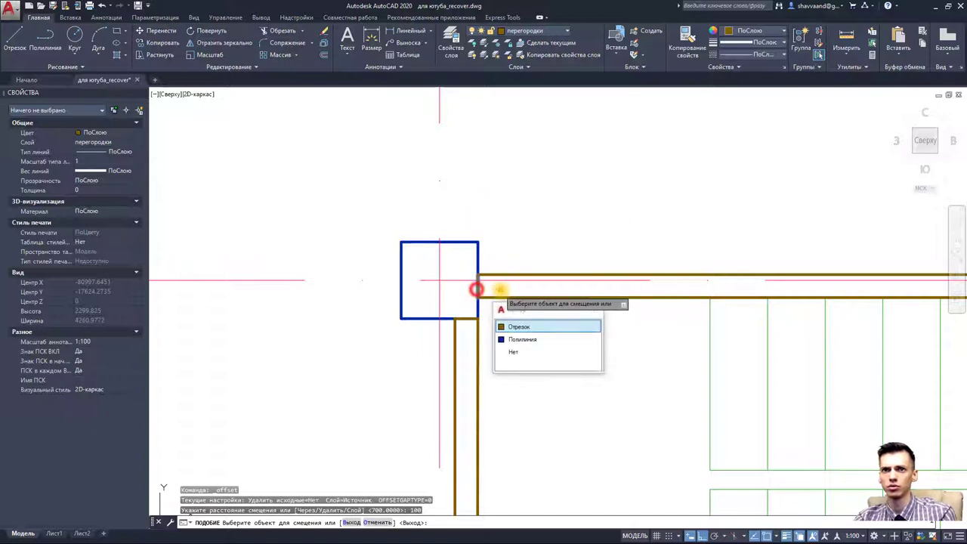
click(506, 326)
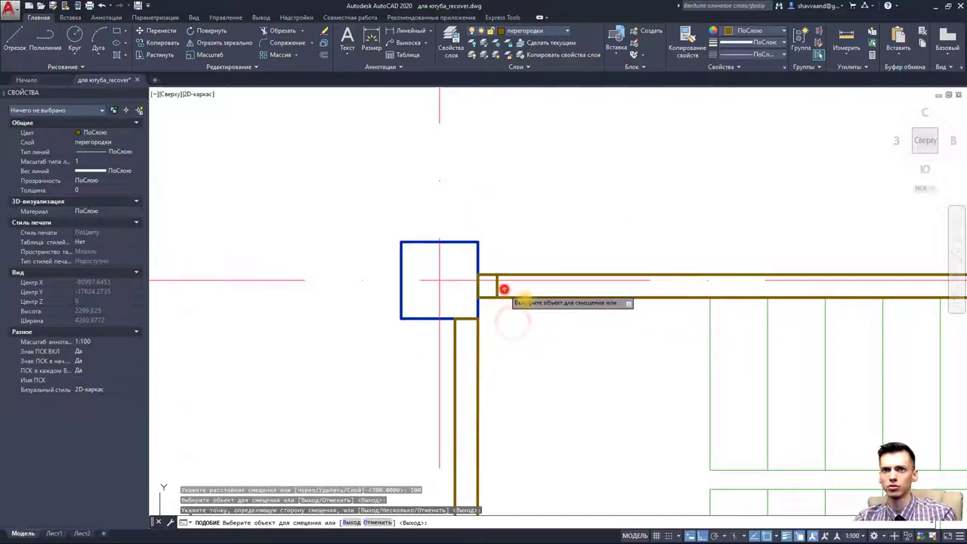
- Offset the new cross line 700 further along the upper partition
click(324, 50)
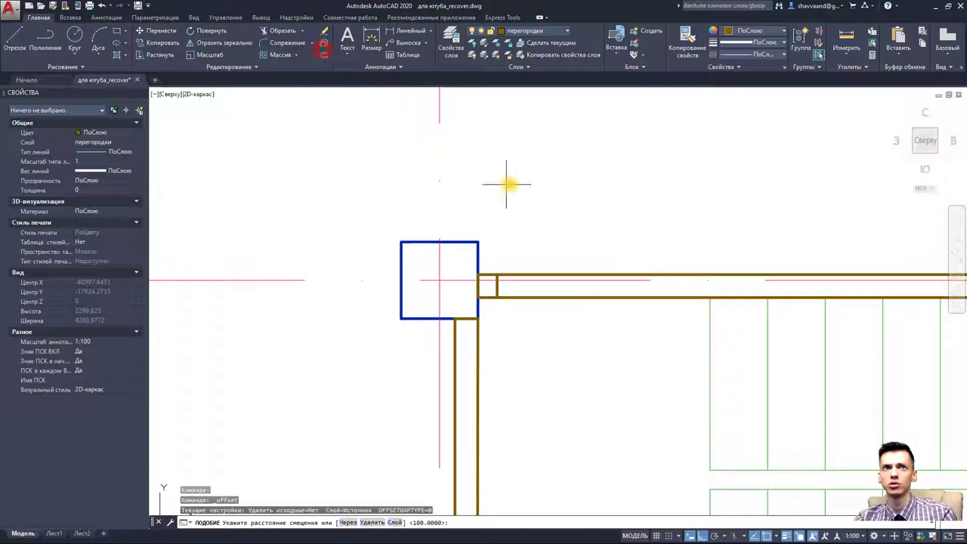
text(700)
key(Return)
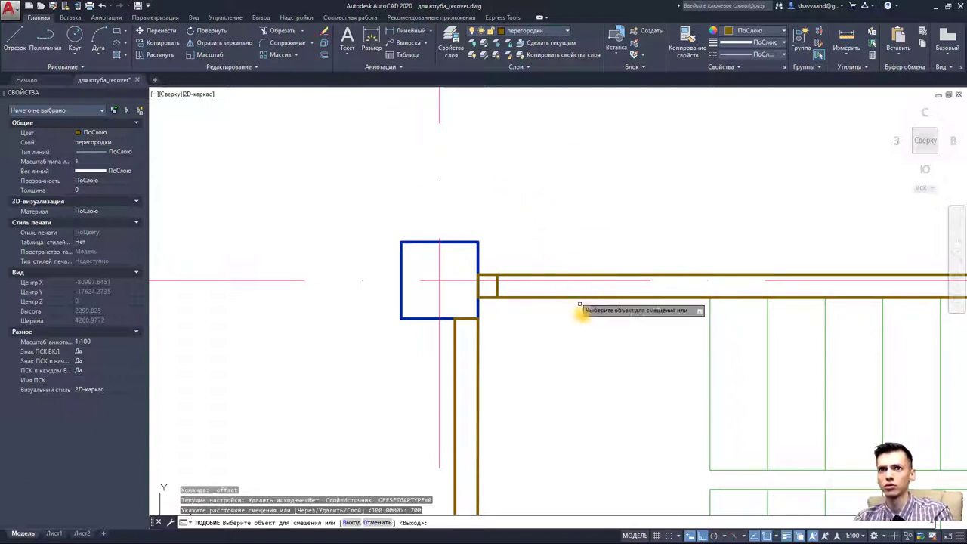
click(496, 291)
click(530, 291)
scroll(521, 318, down, 2)
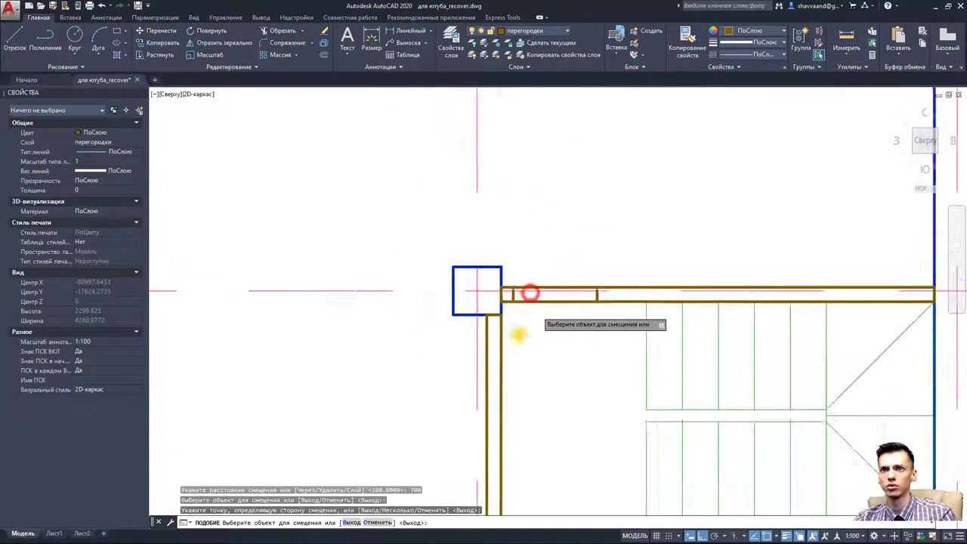
scroll(506, 314, down, 2)
scroll(494, 287, up, 8)
- Offset the left partition's end line below the column into the wall as a cross line
click(460, 215)
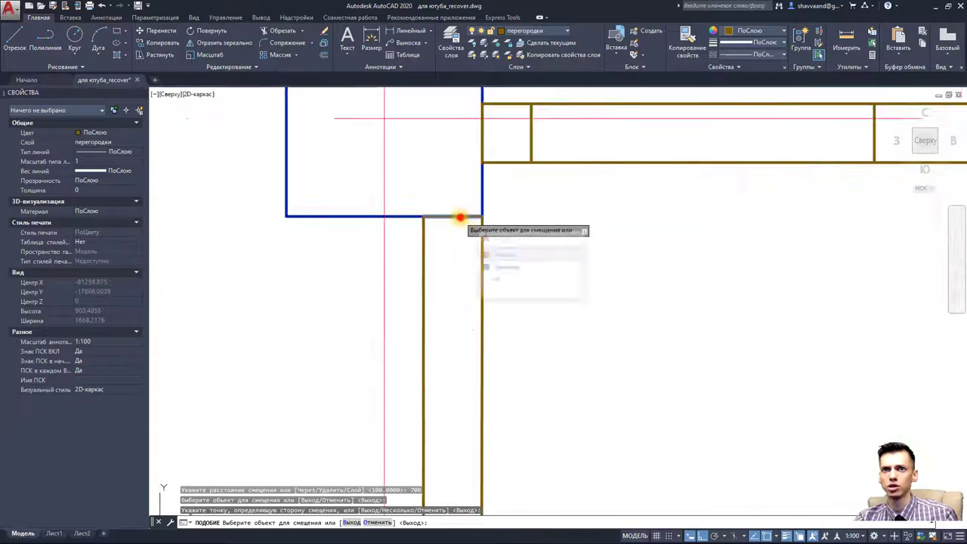
click(515, 258)
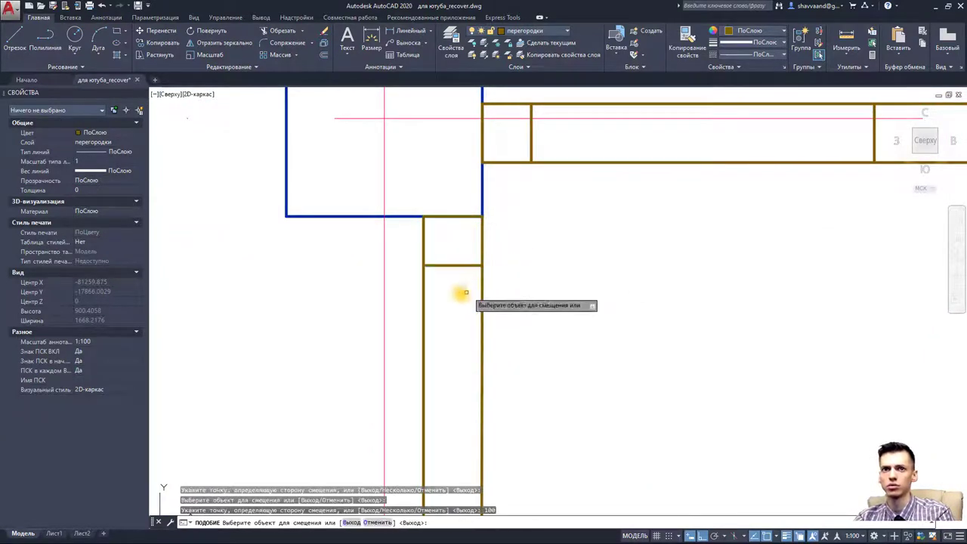
click(458, 294)
click(462, 264)
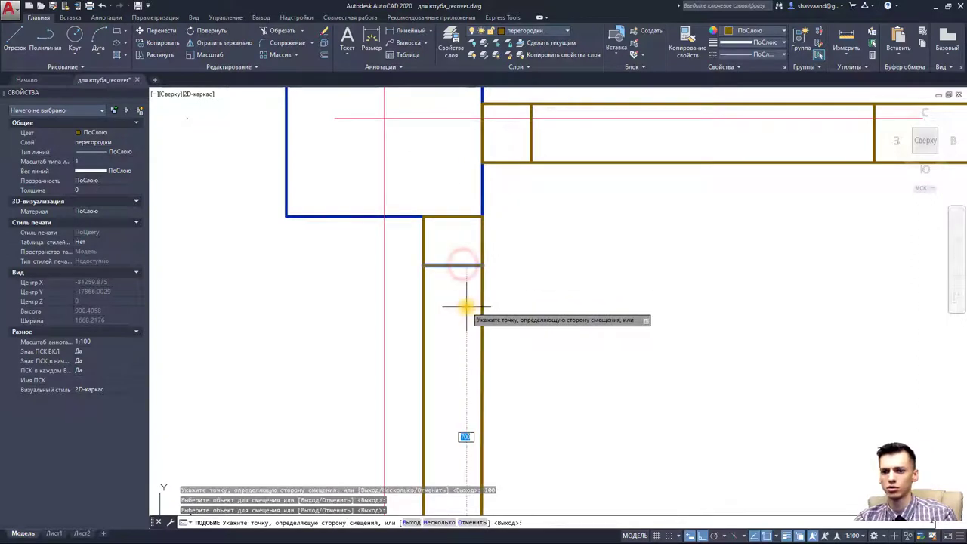
key(Escape)
scroll(460, 340, down, 8)
scroll(462, 333, up, 6)
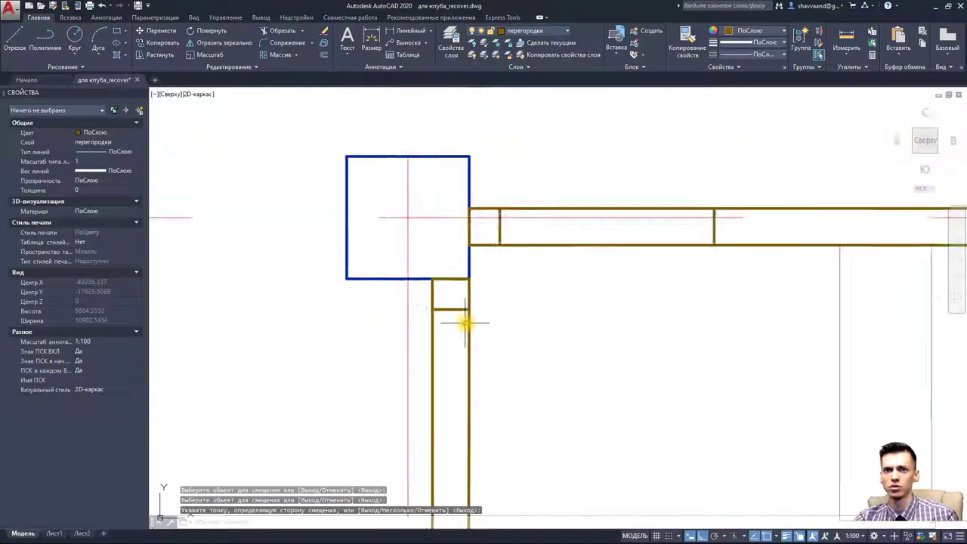
scroll(453, 306, up, 2)
- Offset the left partition's cross line 700 downward, then window-select the partition lines
key(space)
text(7)
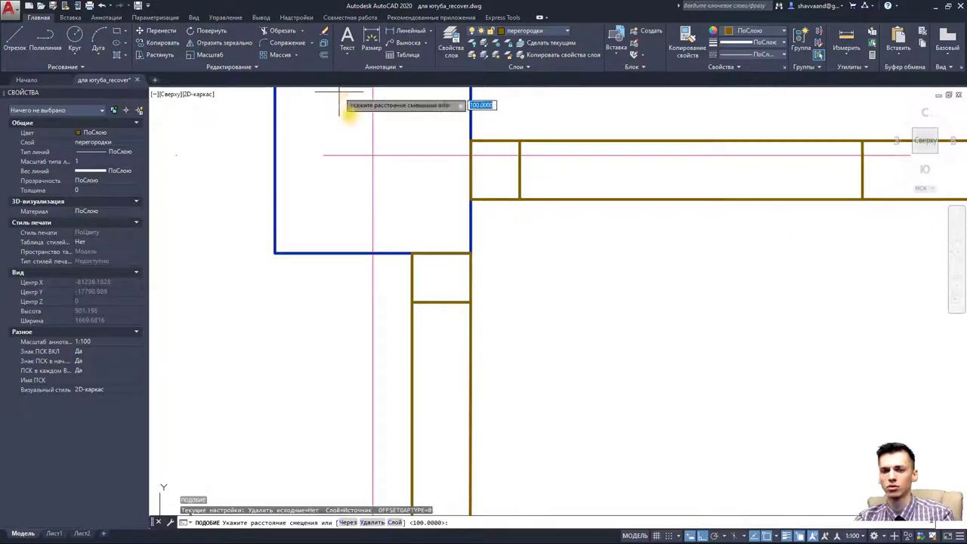
text(0)
key(Return)
click(452, 302)
click(449, 378)
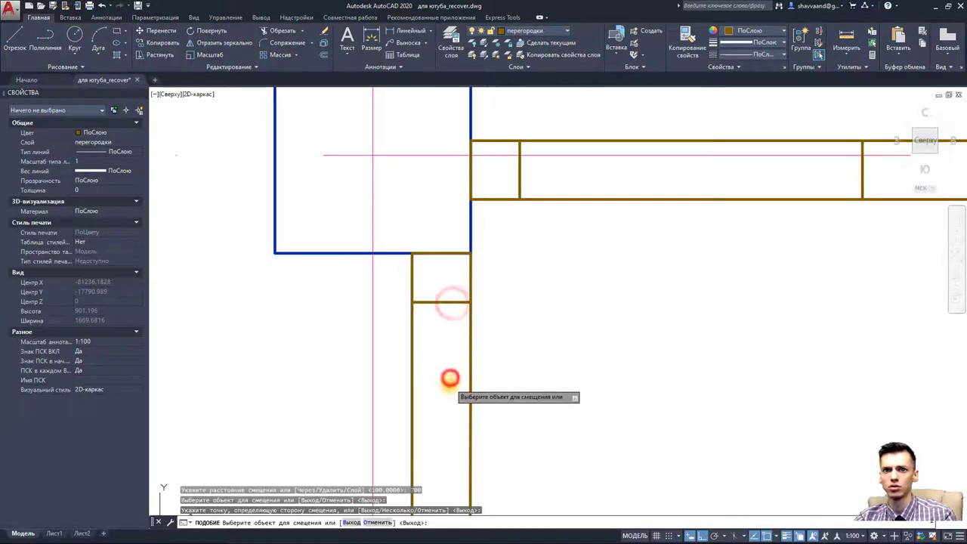
scroll(450, 378, down, 5)
scroll(443, 319, up, 3)
key(Escape)
scroll(453, 341, down, 3)
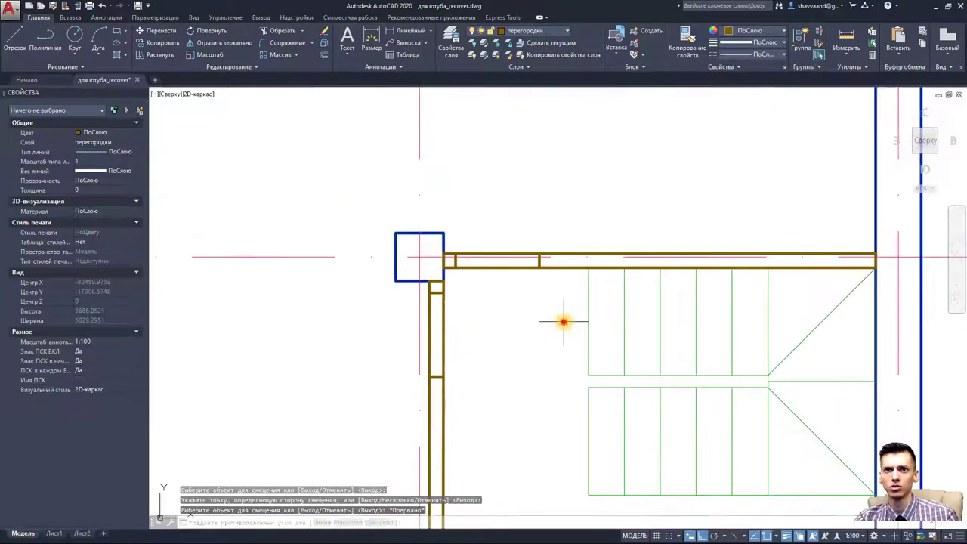
click(563, 321)
click(431, 190)
- Trim the upper partition's wall lines between the two cross lines to open the doorway
click(268, 31)
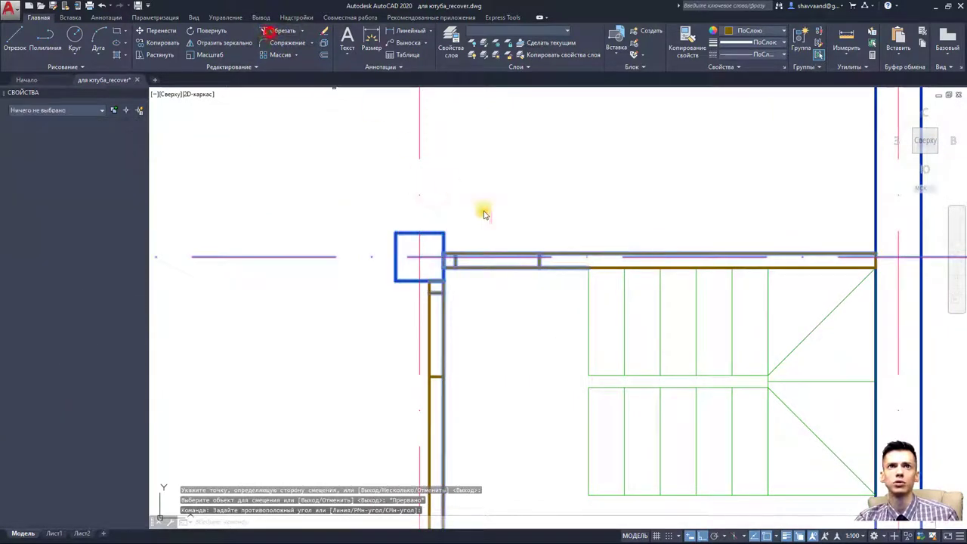
scroll(525, 264, up, 2)
click(504, 283)
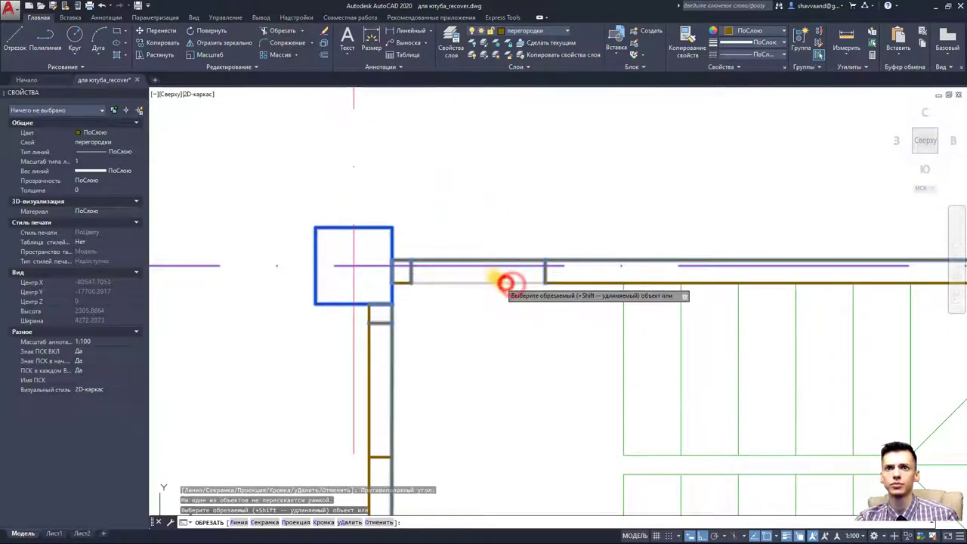
click(487, 279)
click(475, 284)
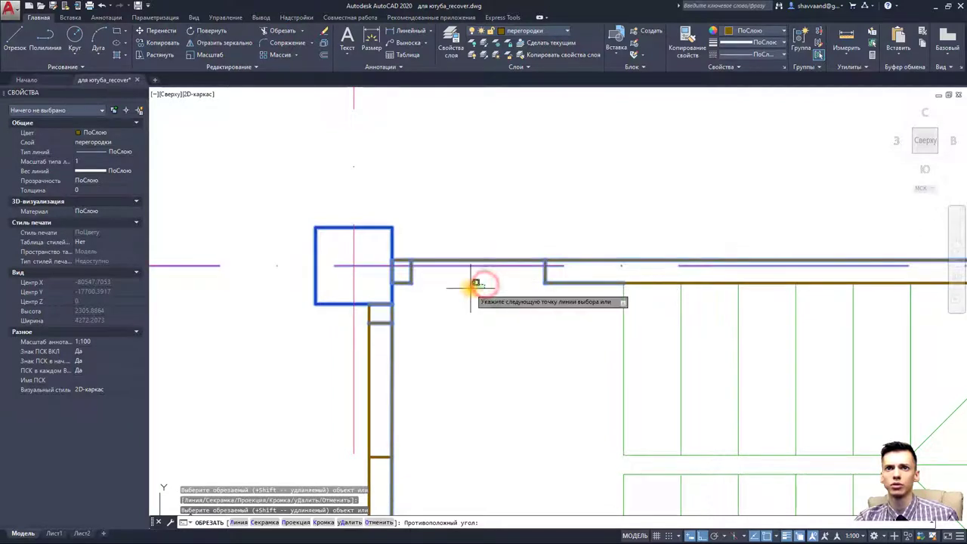
key(Escape)
click(566, 295)
click(372, 209)
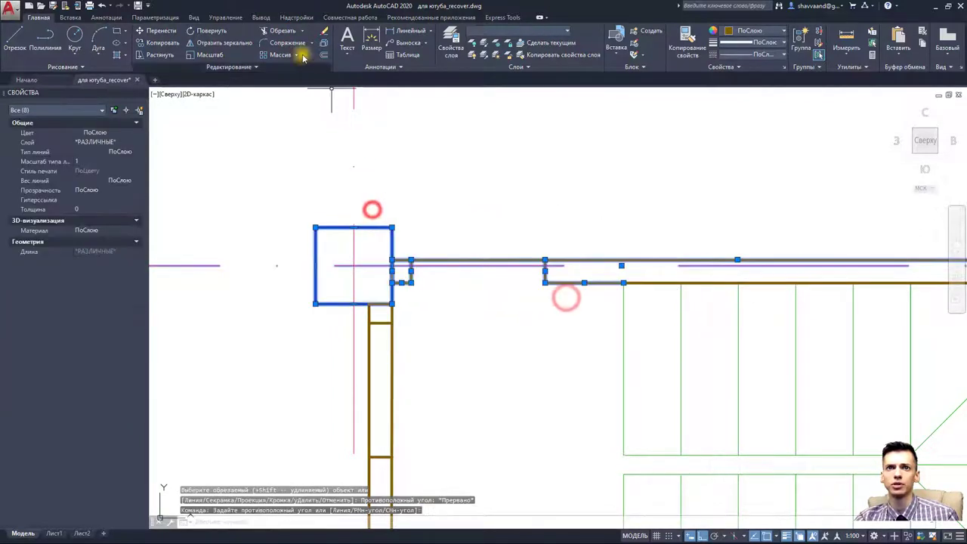
click(282, 30)
click(469, 259)
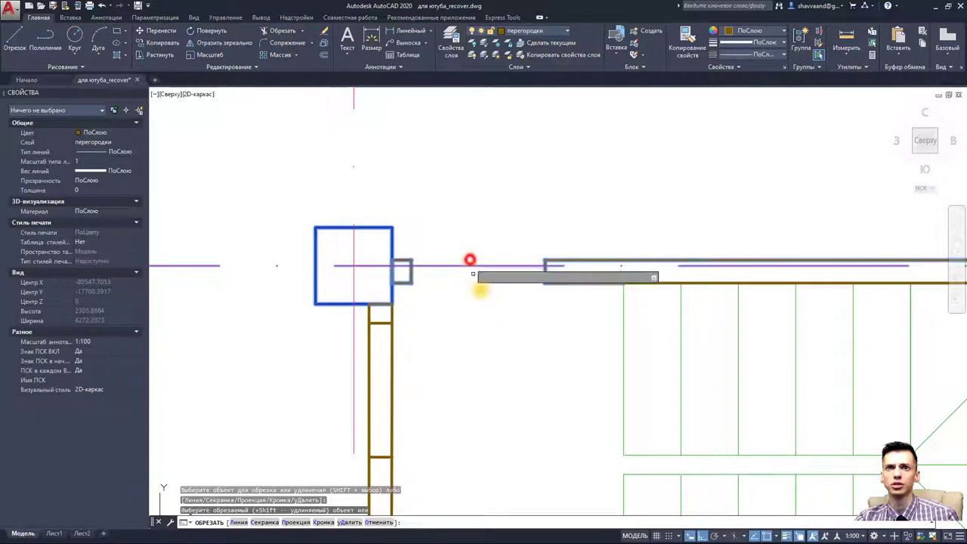
- Trim the wall lines out of the left partition's opening
middle_drag(426, 379, 410, 277)
key(Escape)
click(425, 398)
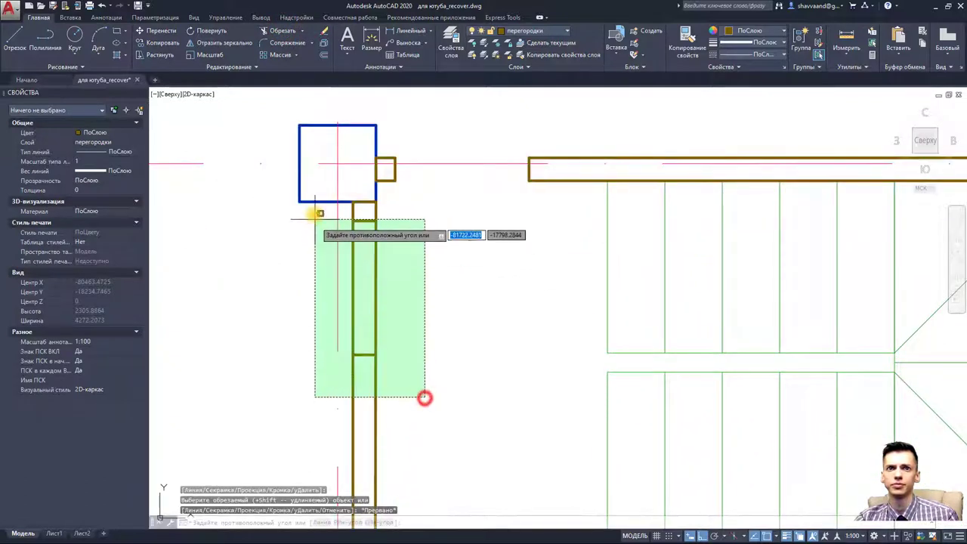
click(320, 214)
click(282, 30)
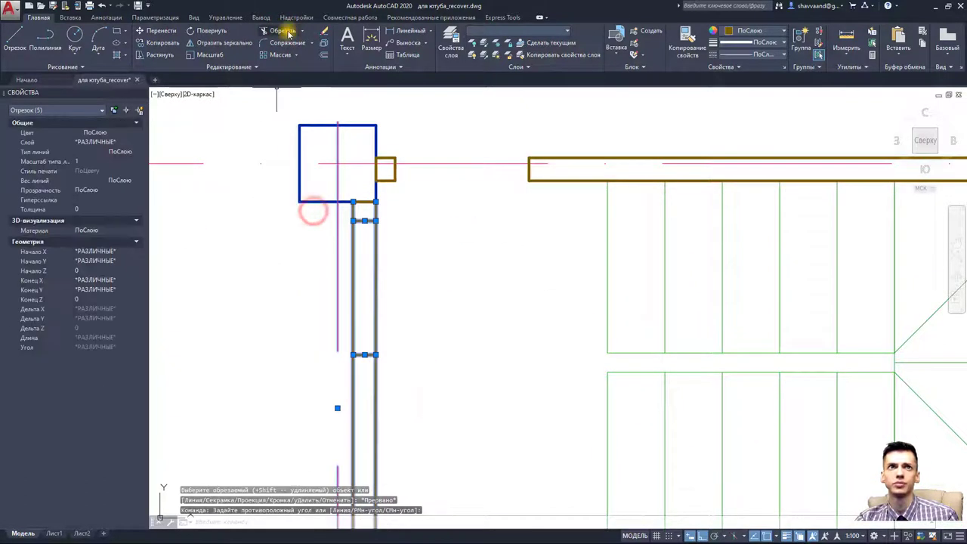
click(374, 257)
key(Escape)
scroll(380, 296, down, 4)
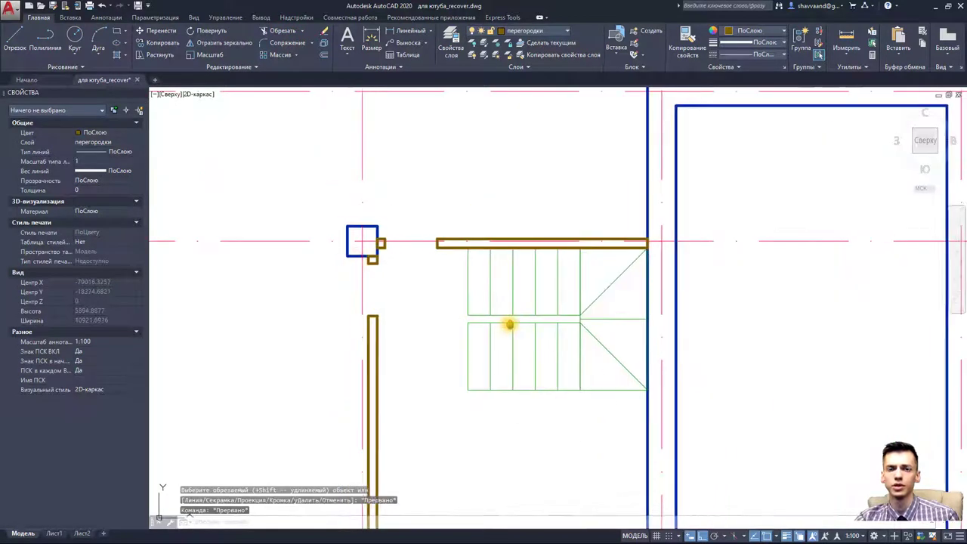
middle_drag(510, 324, 498, 324)
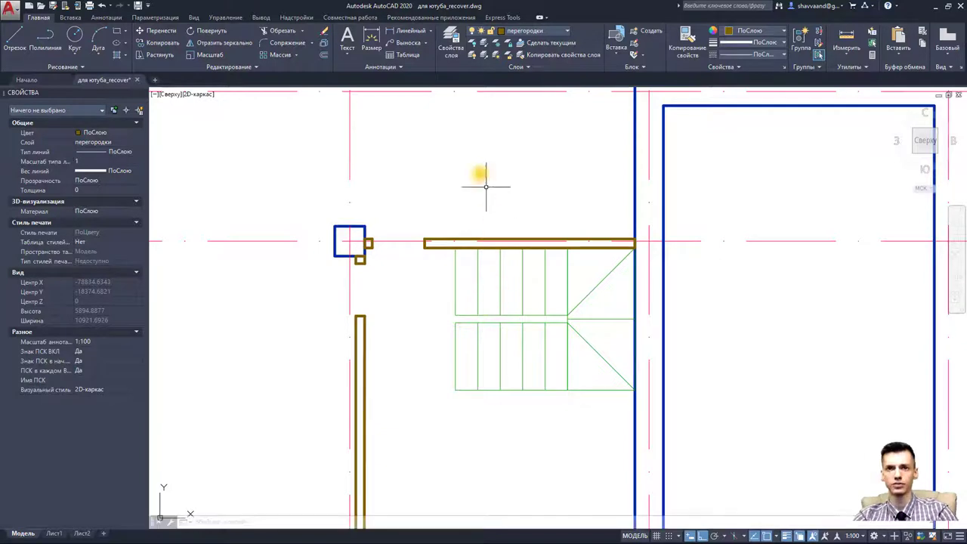
- In Calculator, enter 2700 and 150 to get 2700 ÷ 150 = 18
key(XF86Calculator)
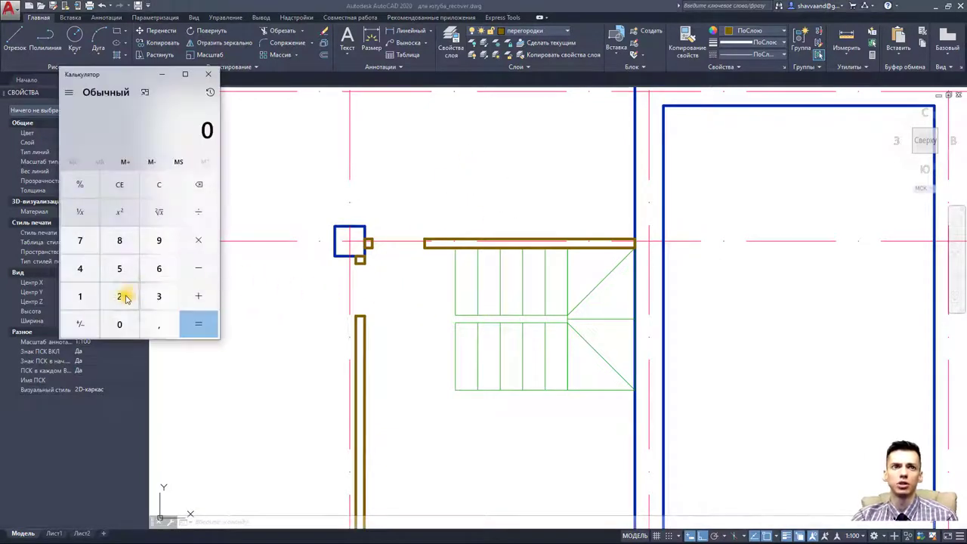
click(119, 296)
click(80, 240)
click(115, 324)
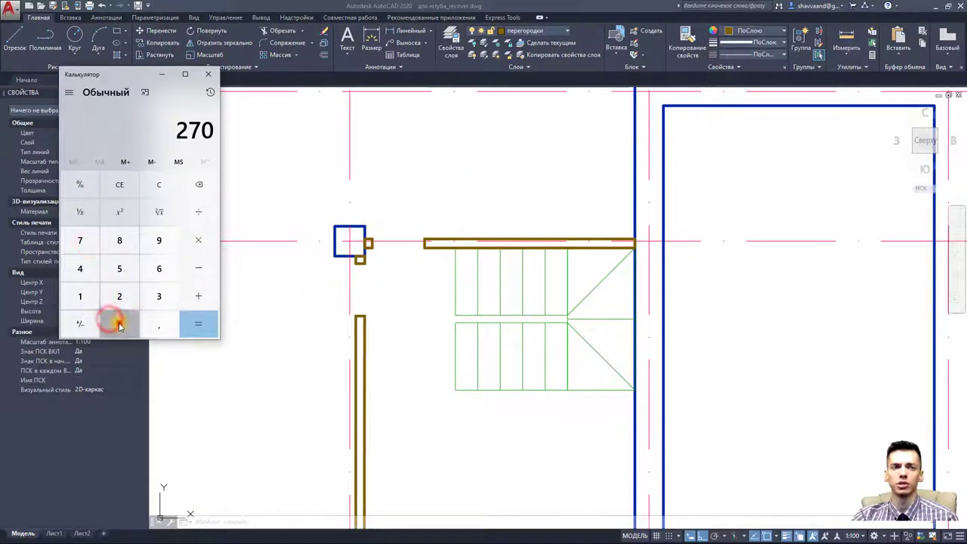
click(118, 324)
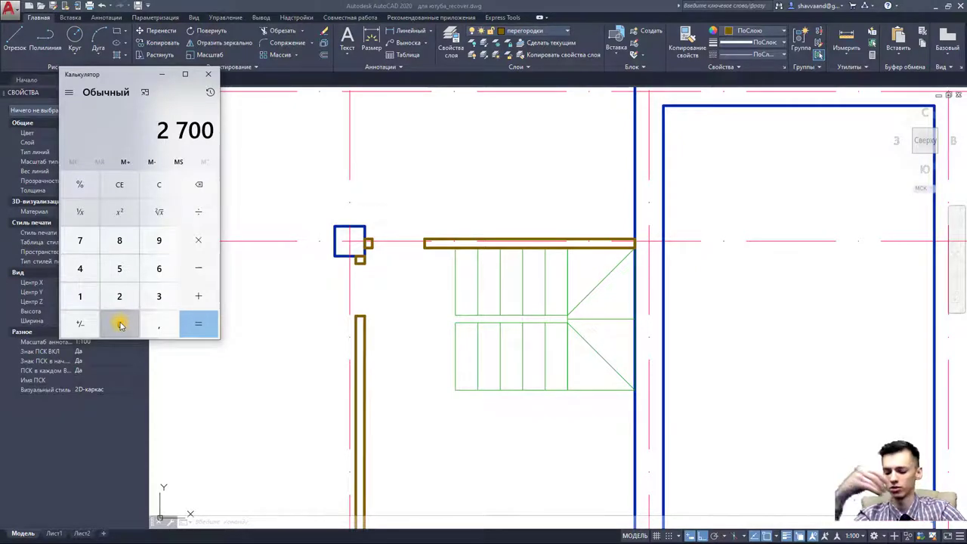
key(plus)
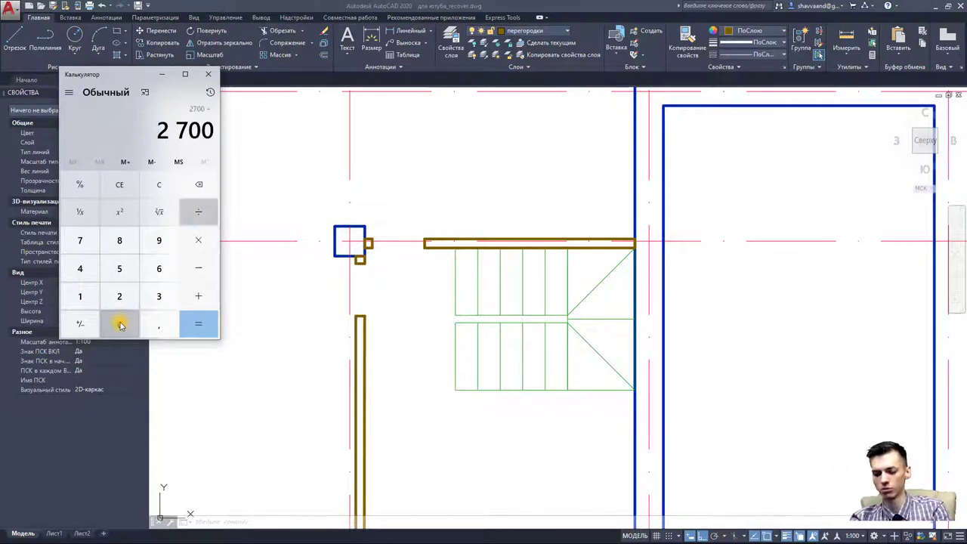
text(150)
key(Return)
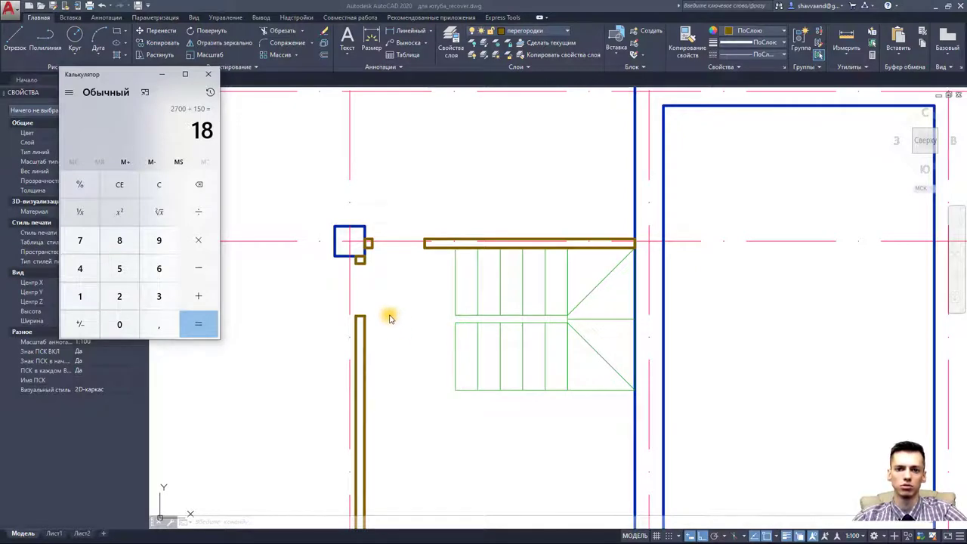
scroll(453, 313, down, 6)
- Return to AutoCAD and zoom in on the stair in the blue floor plan
click(576, 317)
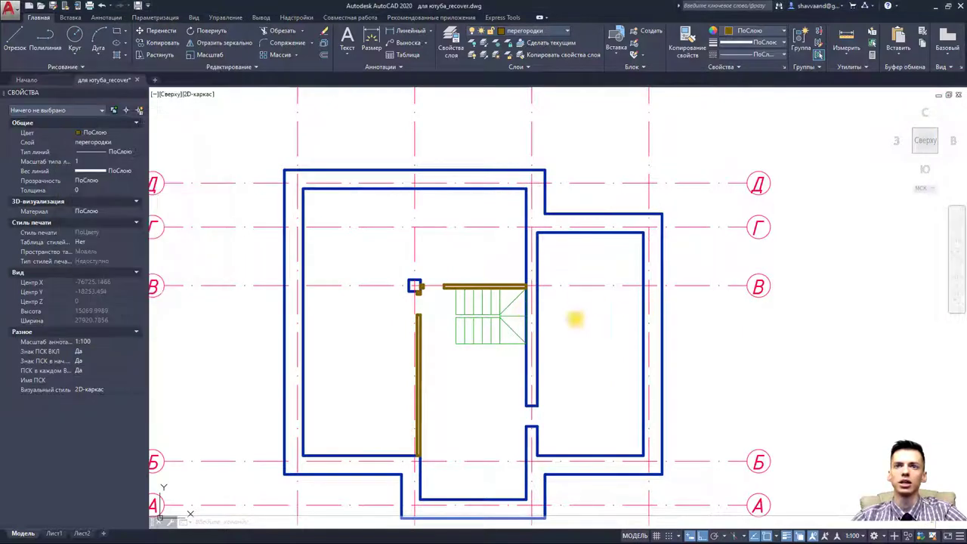
scroll(580, 313, up, 3)
scroll(581, 313, down, 5)
middle_drag(798, 309, 553, 330)
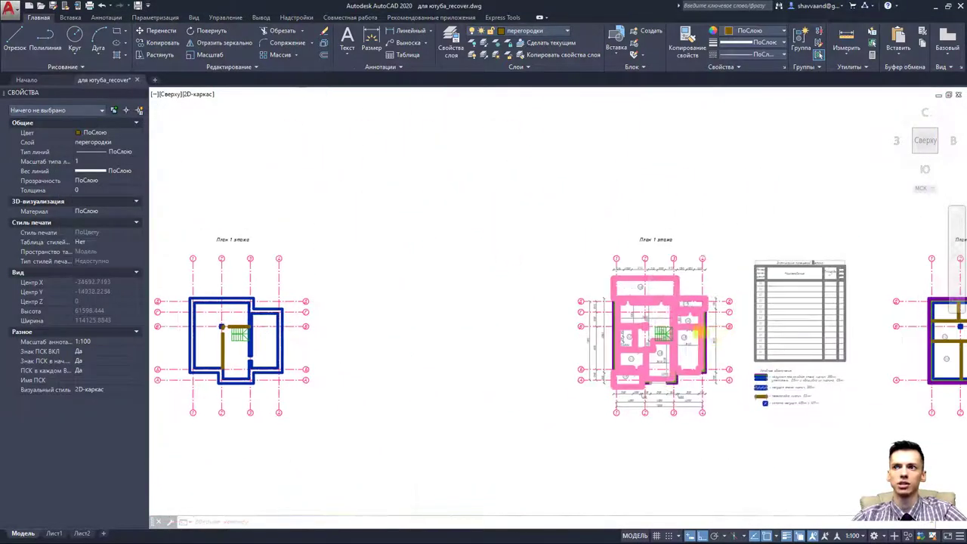
scroll(553, 330, up, 5)
scroll(335, 296, down, 3)
middle_drag(335, 296, 346, 309)
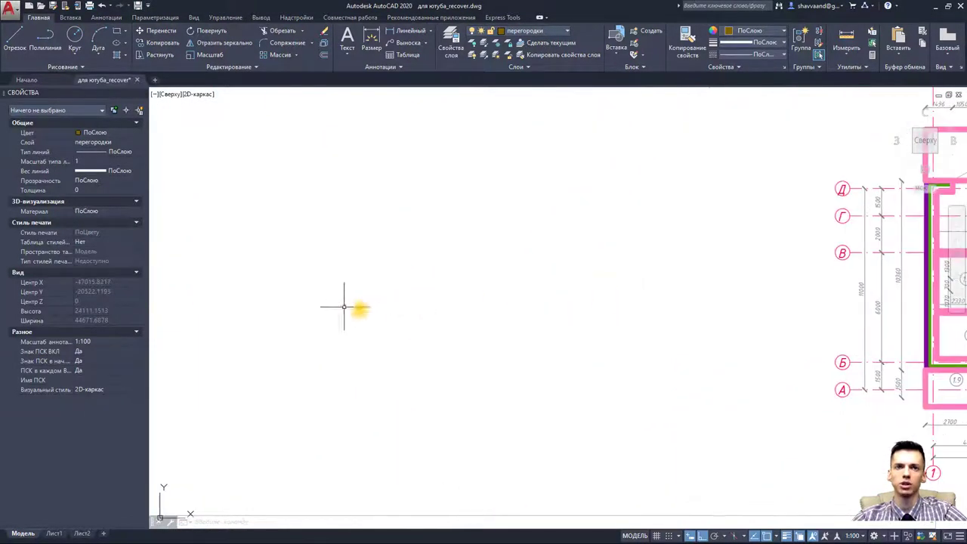
scroll(287, 285, up, 5)
scroll(245, 293, up, 2)
scroll(287, 302, up, 3)
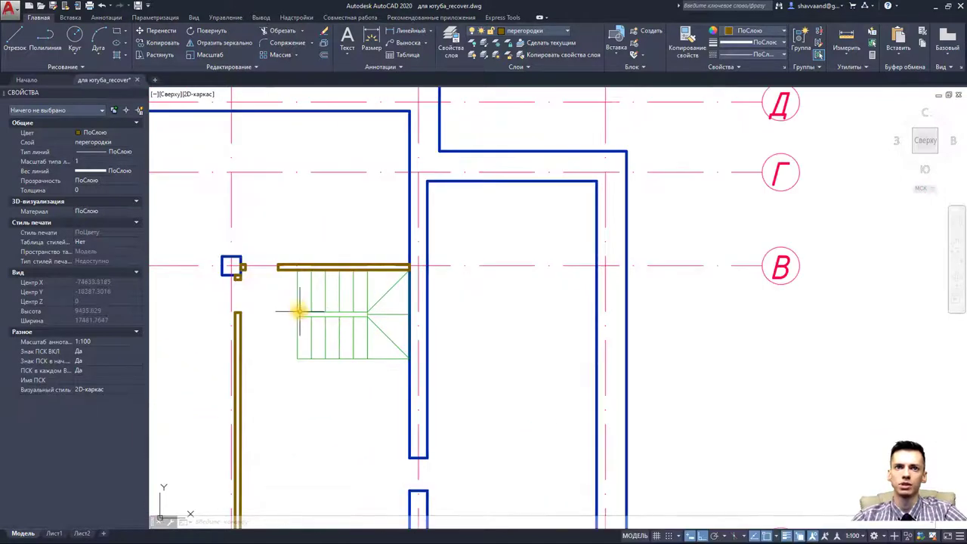
scroll(292, 294, up, 2)
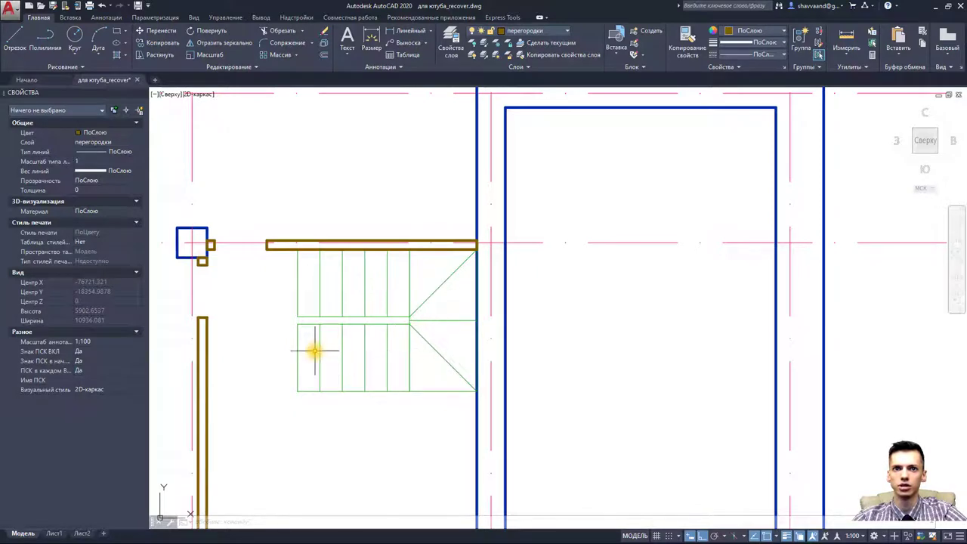
- Select the stair block and relaunch Windows Calculator
click(321, 326)
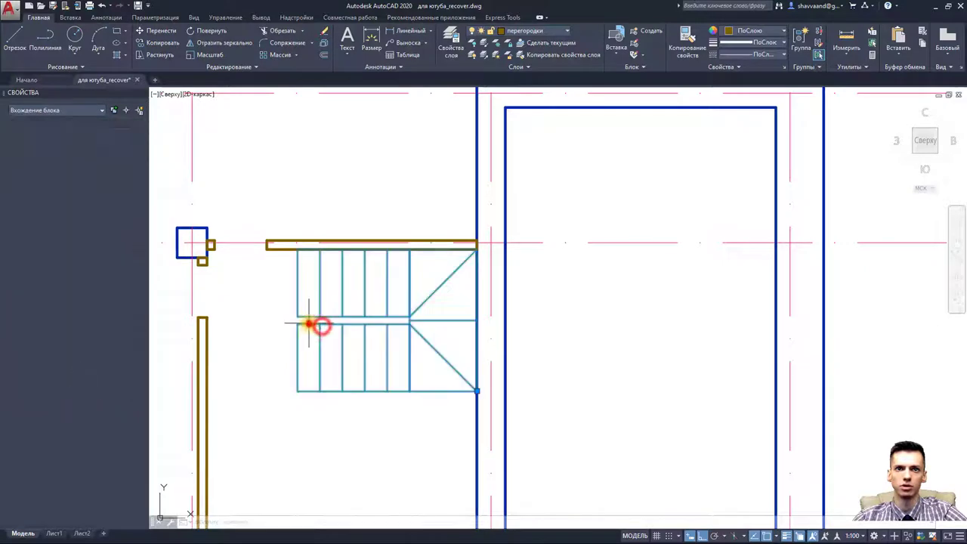
click(313, 322)
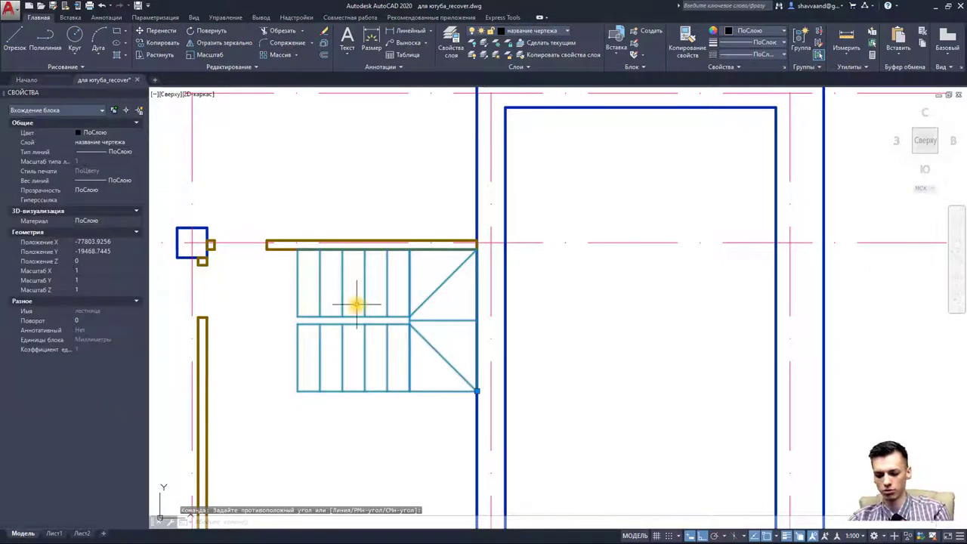
key(XF86Calculator)
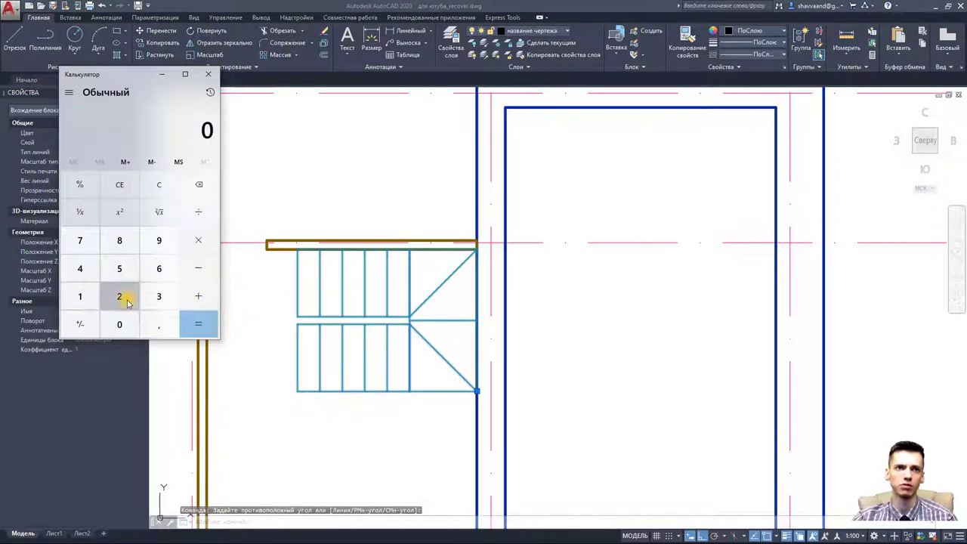
- Compute 2700 ÷ 200 = 13,5, then clear the calculator
click(119, 296)
click(80, 241)
click(119, 324)
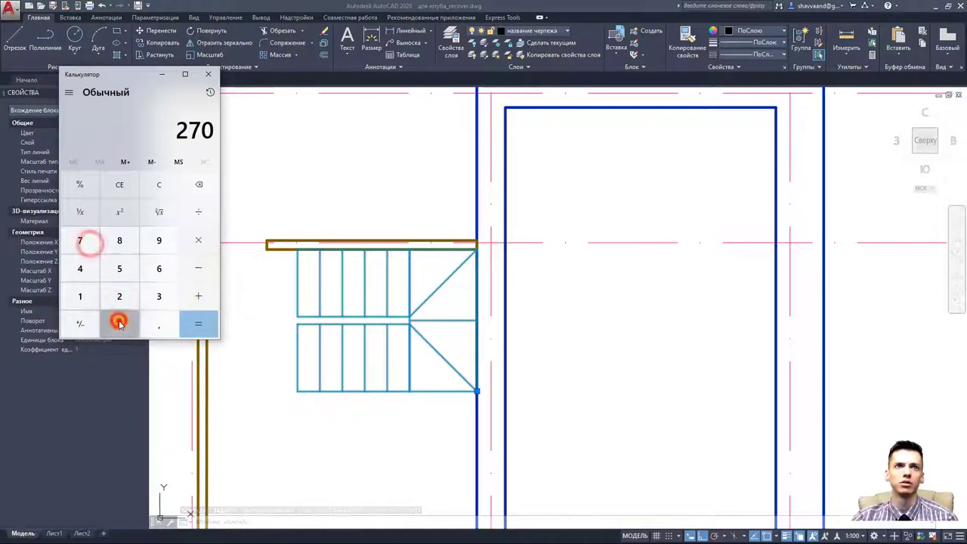
click(119, 324)
click(199, 211)
click(120, 296)
click(119, 324)
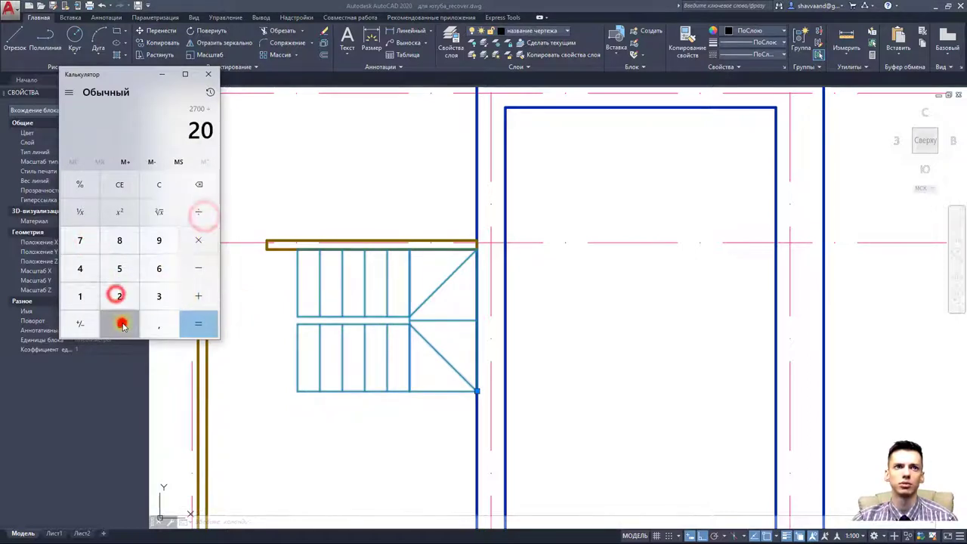
click(119, 325)
click(192, 327)
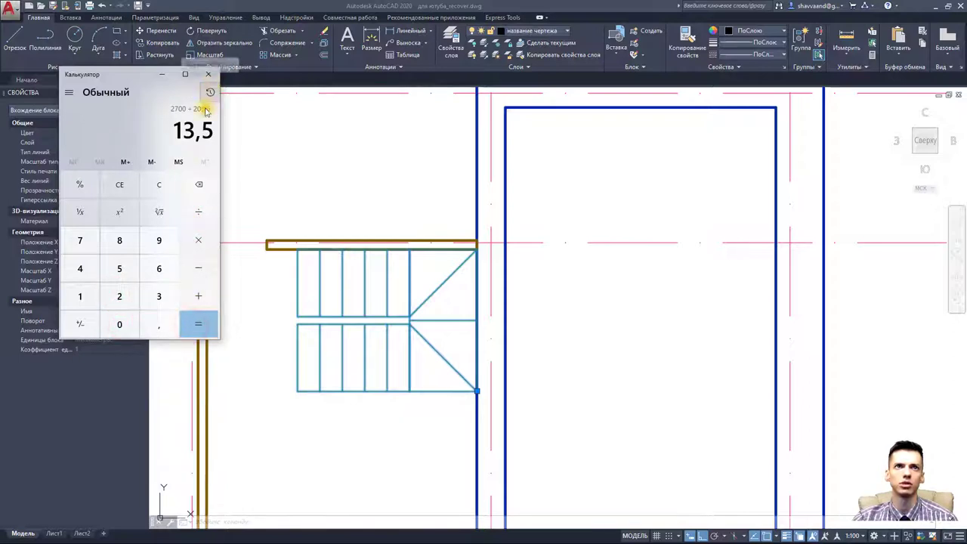
click(159, 184)
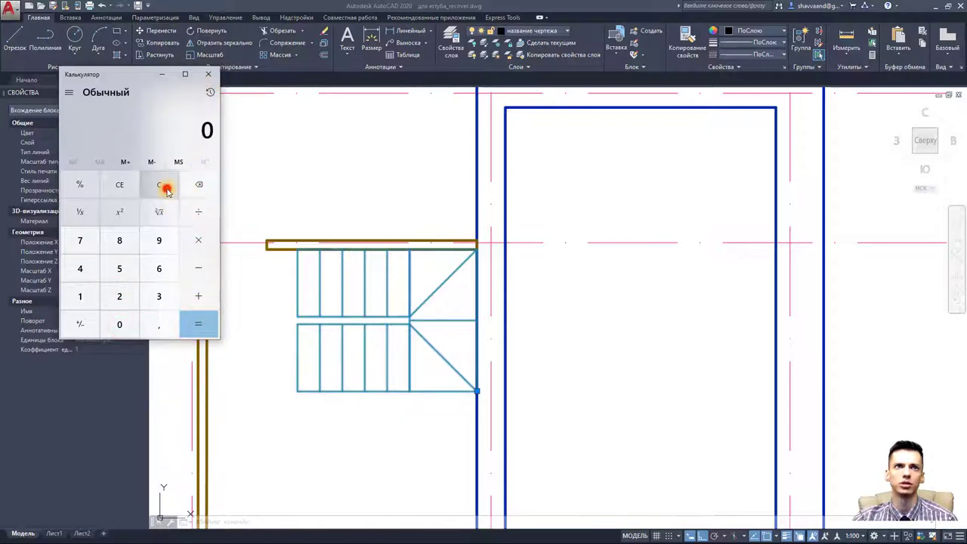
- Compute 2700 ÷ 150 = 18, then close the calculator and return to the drawing
click(119, 298)
click(81, 241)
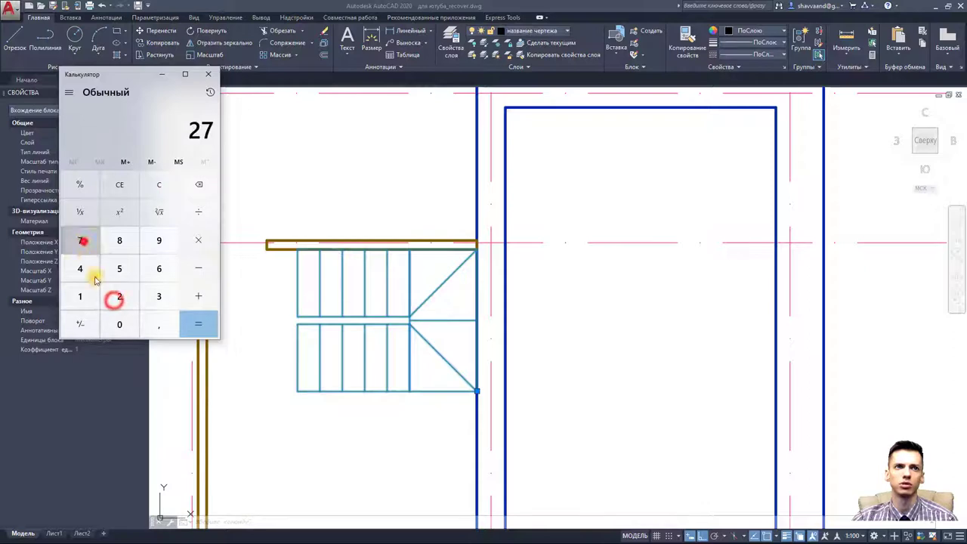
click(117, 324)
click(117, 324)
click(198, 240)
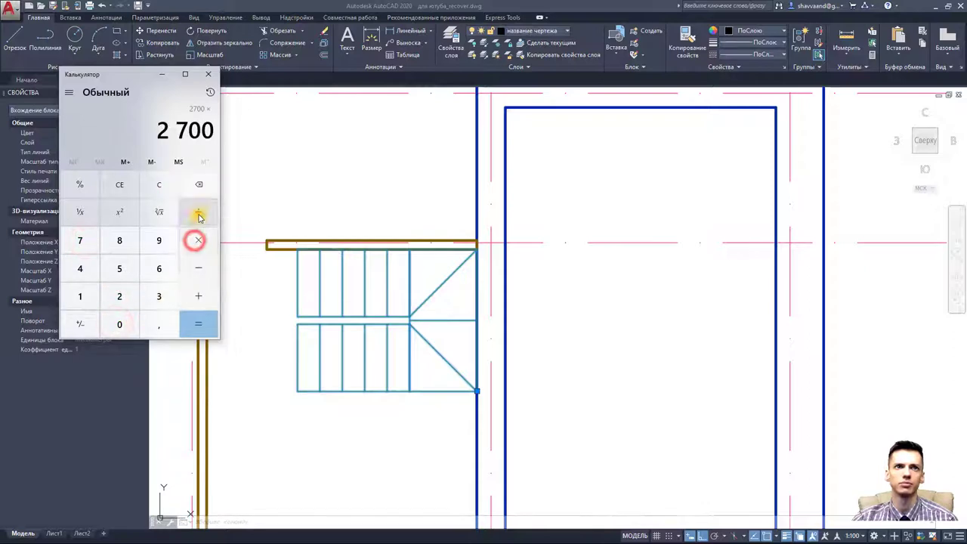
click(197, 214)
click(80, 296)
click(120, 269)
click(120, 324)
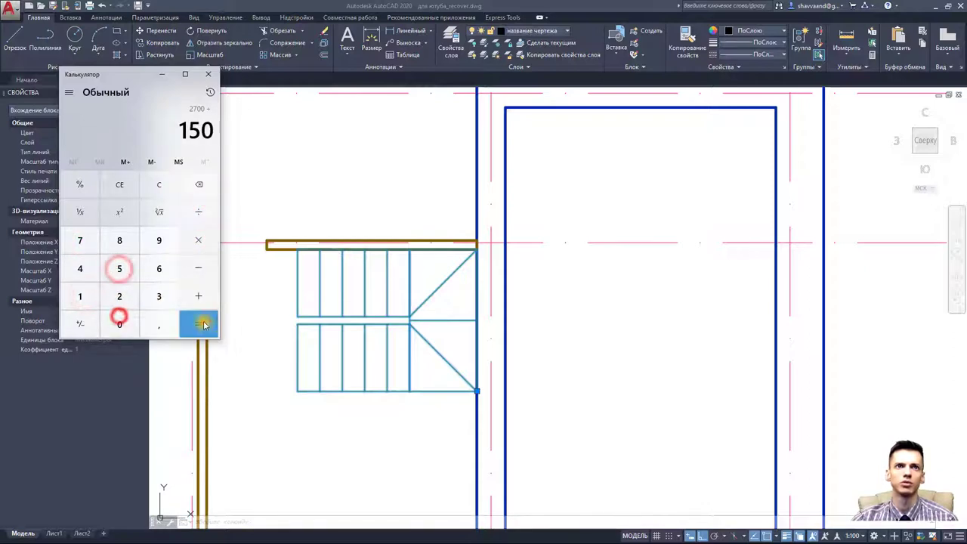
click(202, 323)
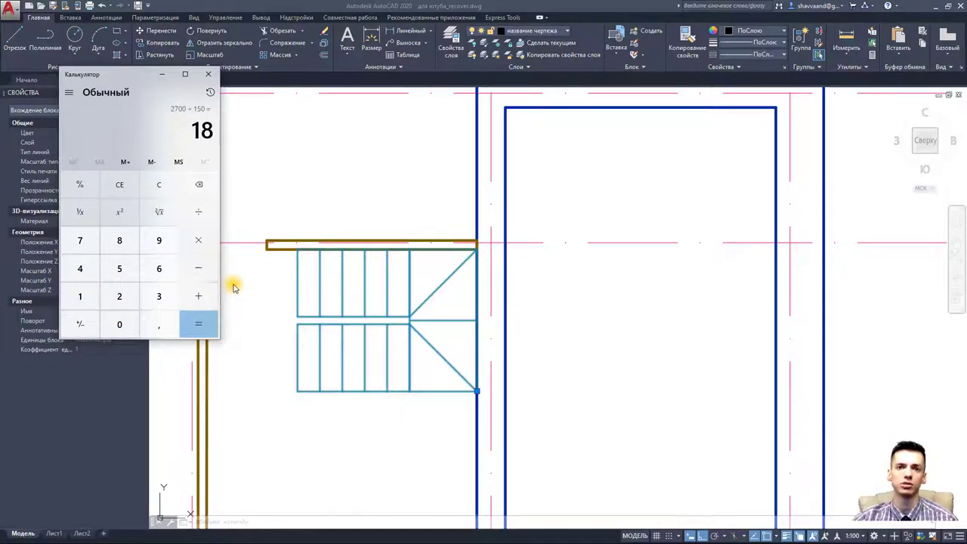
key(Escape)
click(287, 321)
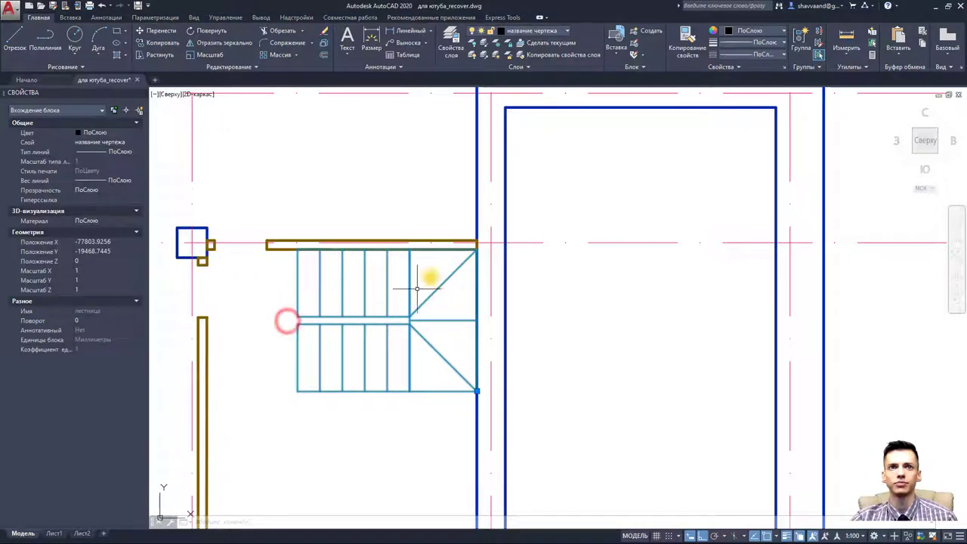
- Copy the stair block to the empty area right of the blue plan
scroll(422, 337, down, 2)
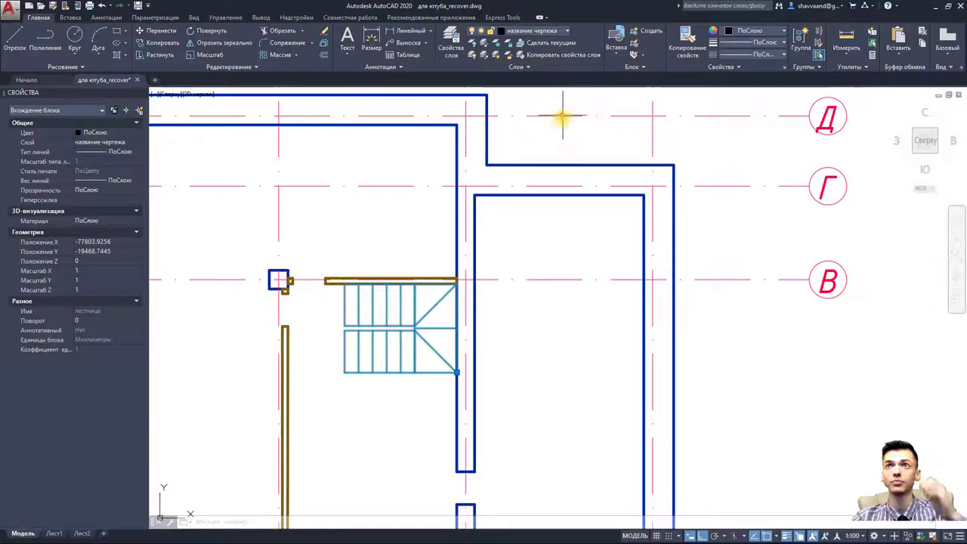
click(157, 42)
click(413, 332)
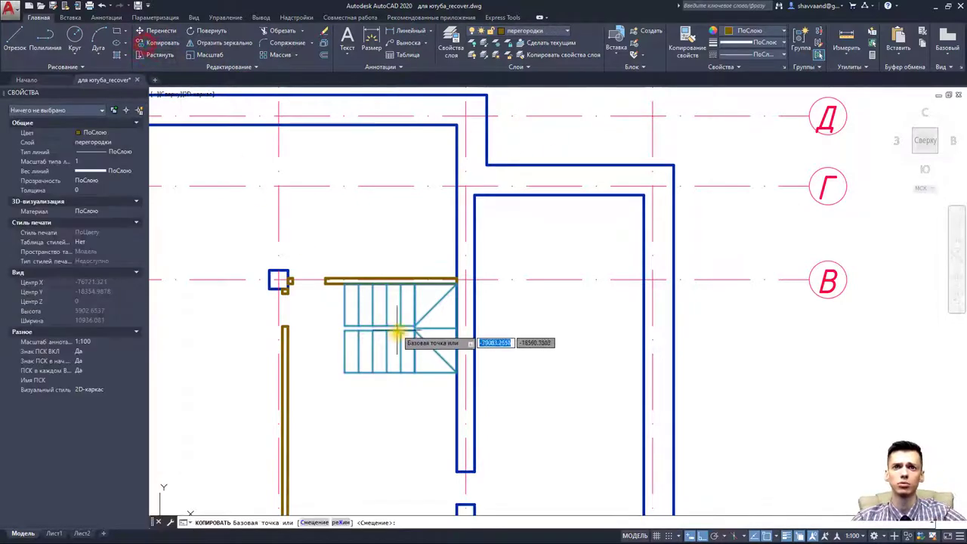
scroll(412, 332, down, 5)
scroll(492, 339, up, 4)
scroll(529, 291, up, 2)
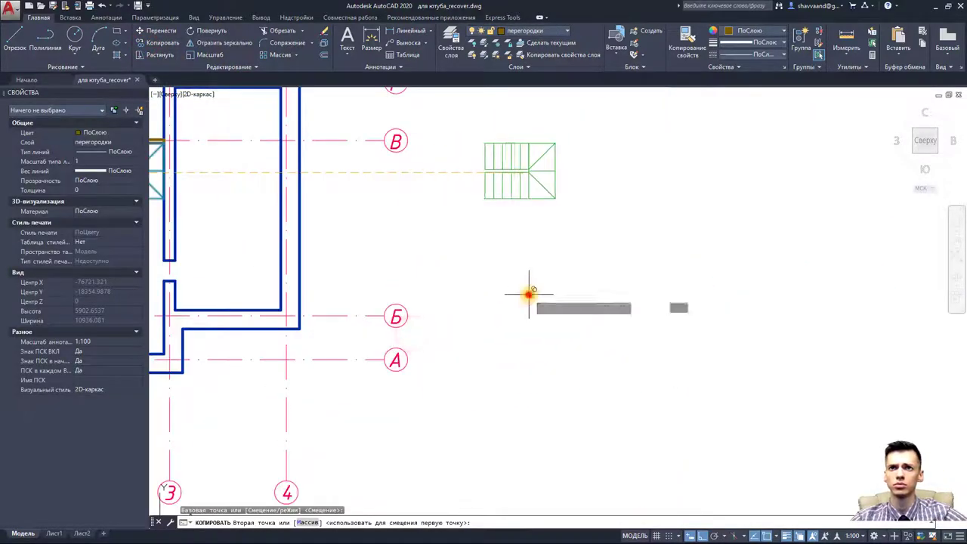
click(529, 295)
key(Escape)
- Explode the copied stair block into separate lines
click(557, 196)
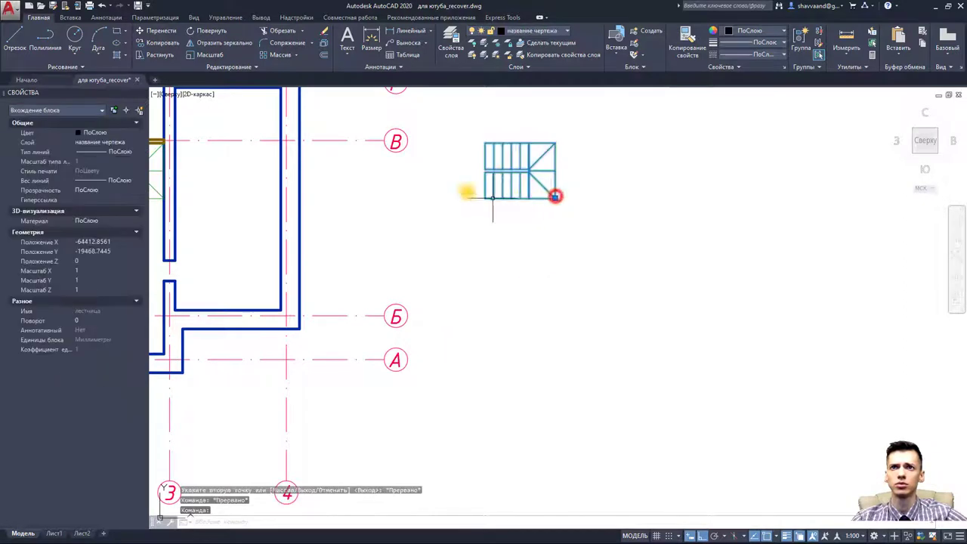
click(325, 43)
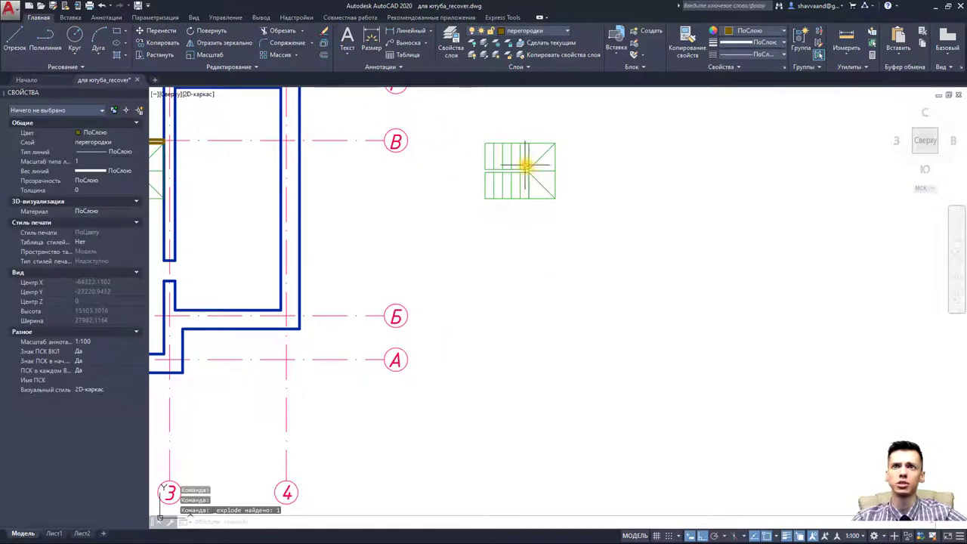
click(525, 165)
key(Escape)
- Zoom and pan to inspect the exploded stair's two five-tread flights
scroll(511, 166, up, 2)
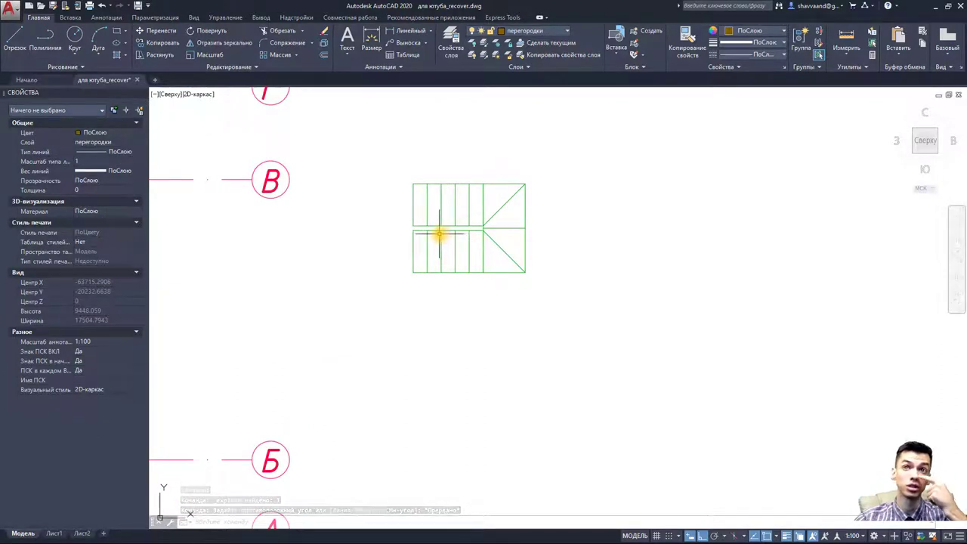
scroll(442, 233, down, 2)
scroll(454, 231, down, 3)
scroll(453, 265, down, 5)
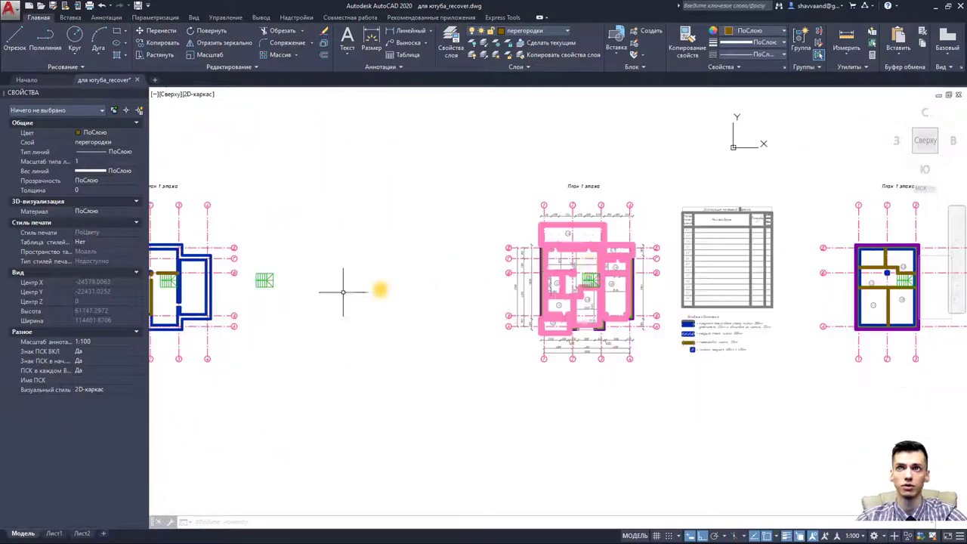
scroll(582, 256, up, 3)
scroll(594, 299, up, 2)
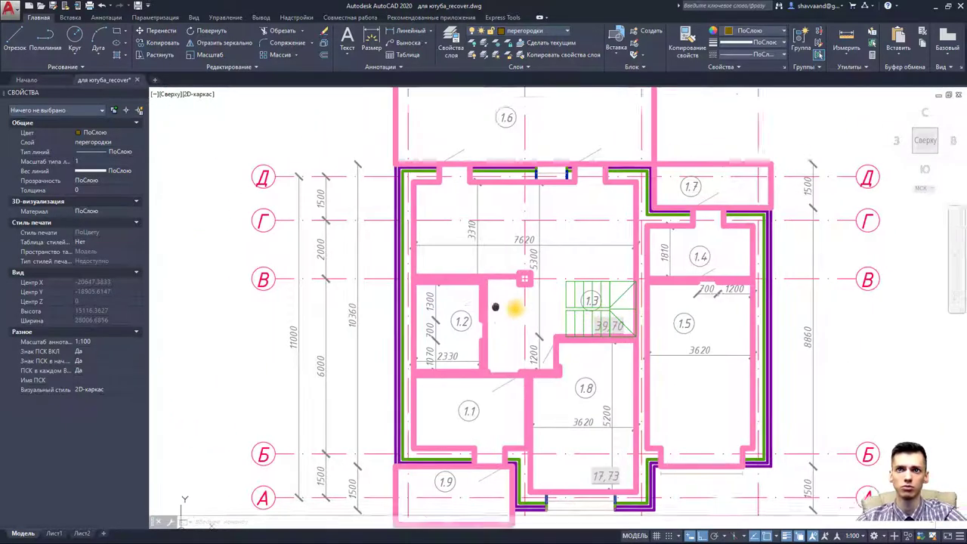
scroll(408, 281, down, 5)
middle_drag(395, 282, 423, 305)
scroll(378, 328, up, 6)
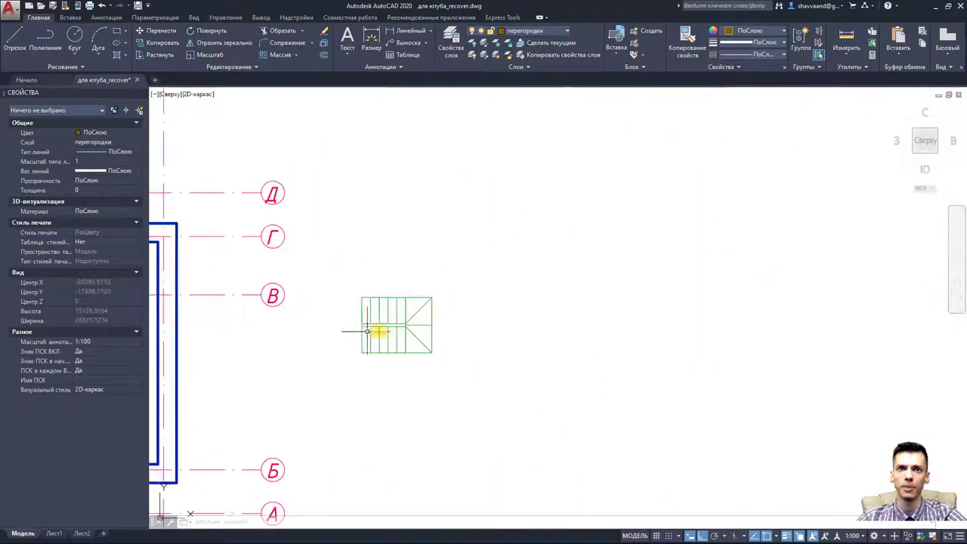
scroll(377, 316, up, 6)
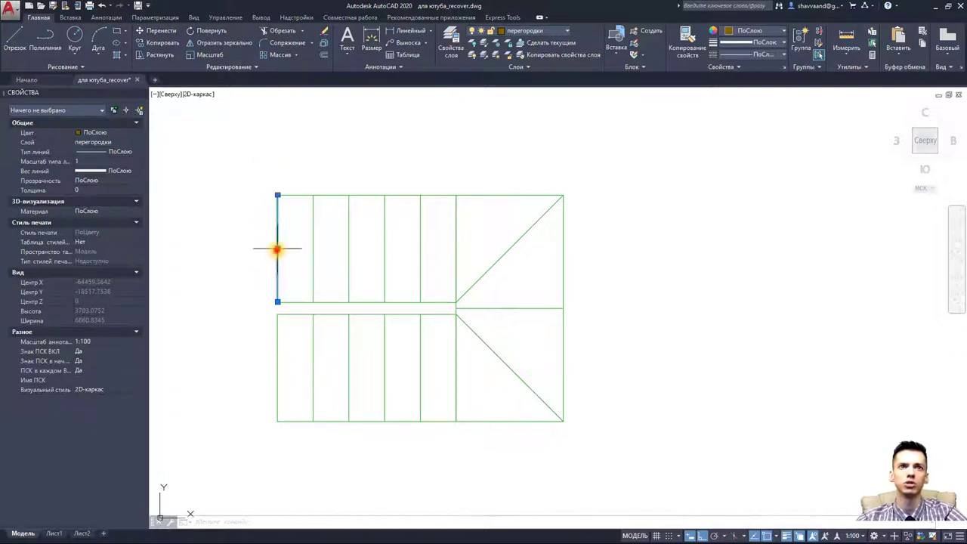
- Offset the stair's left edge line three times by 300 to the left
click(277, 249)
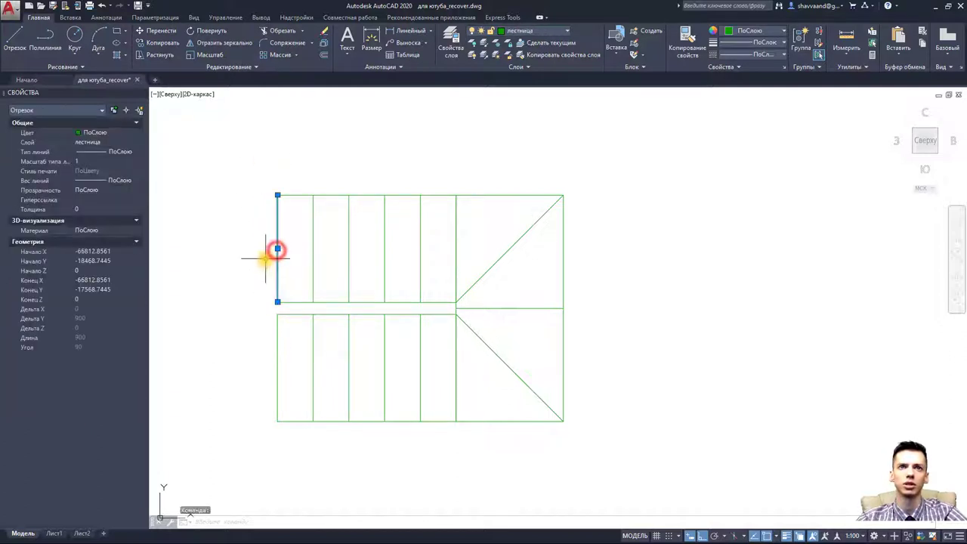
click(323, 54)
text(300)
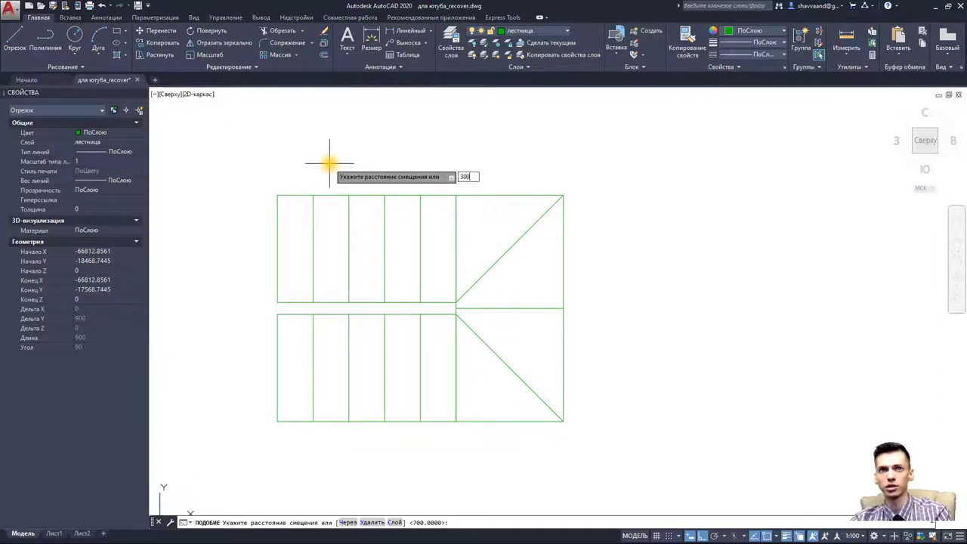
key(Return)
click(277, 226)
click(234, 250)
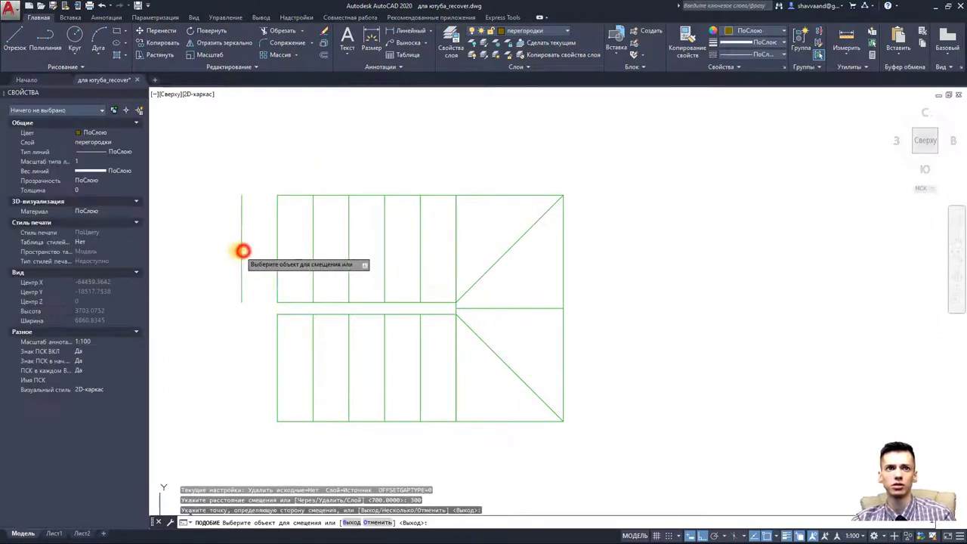
click(238, 250)
click(241, 250)
click(210, 250)
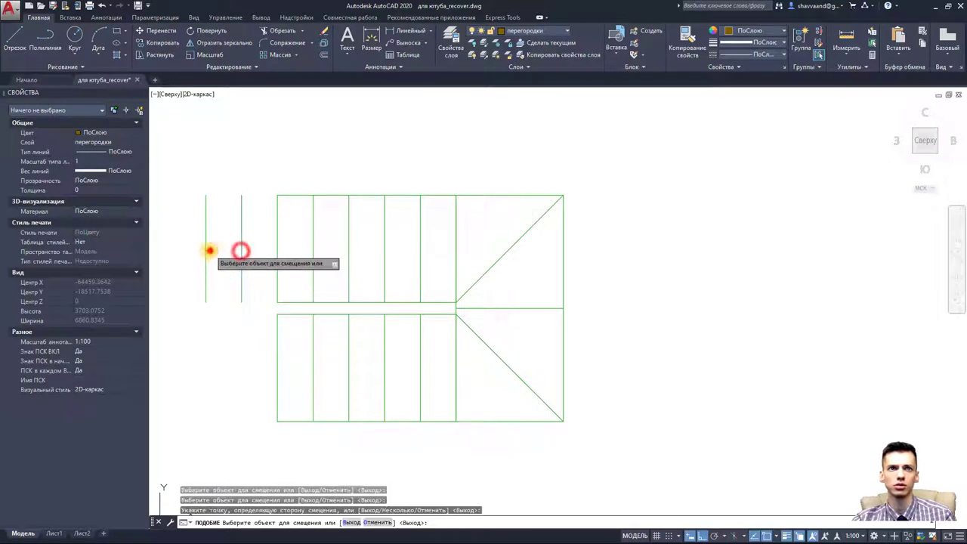
click(206, 250)
click(187, 253)
key(Escape)
key(Escape)
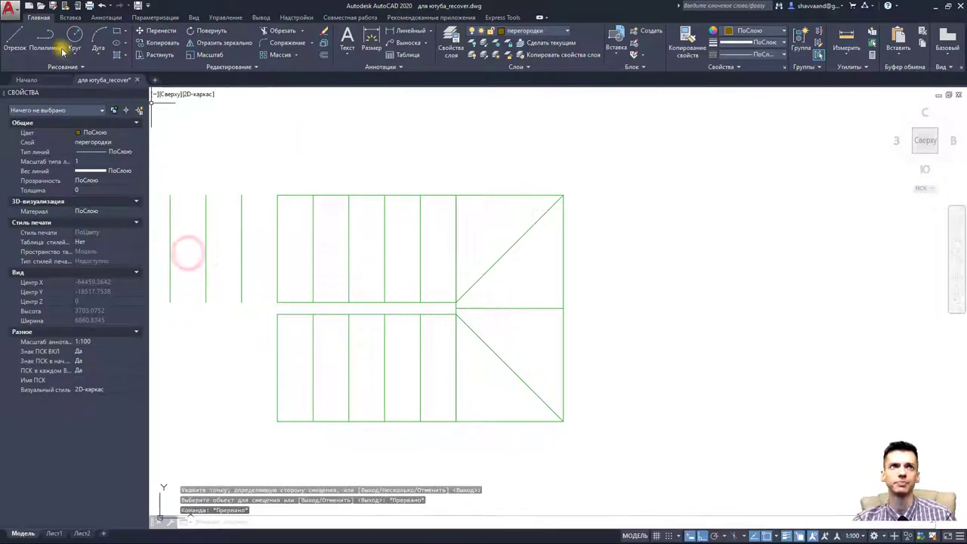
- Make the stair line's layer current and draw top and bottom edges closing the new treads
click(336, 194)
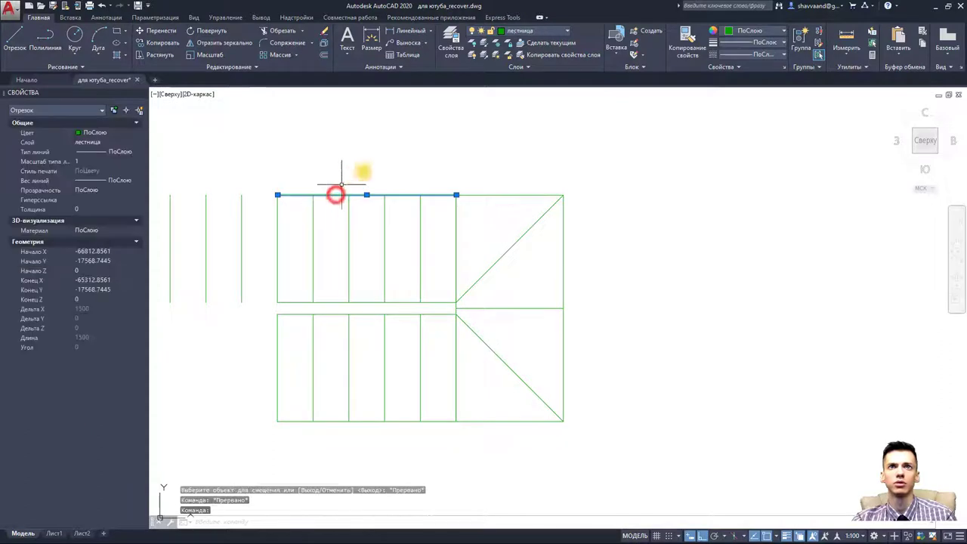
click(522, 44)
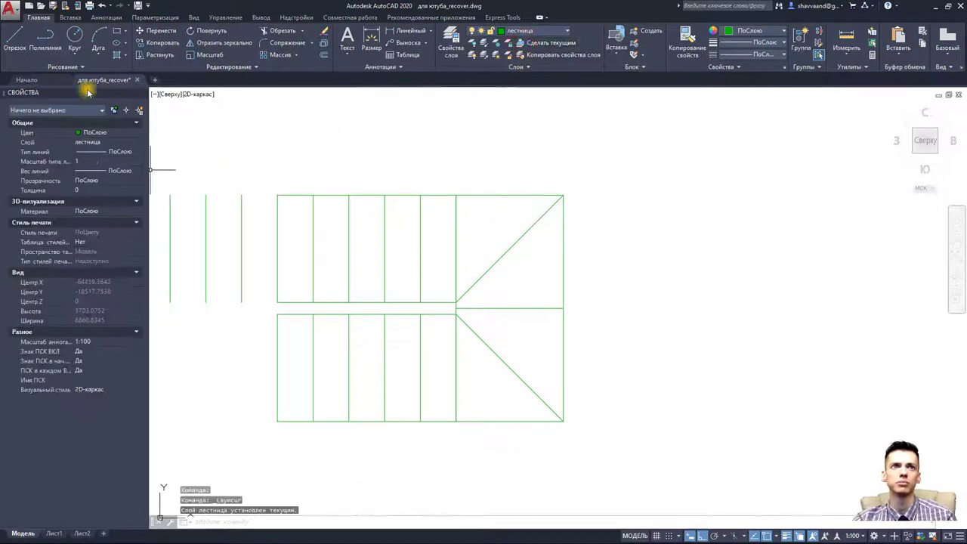
click(14, 38)
click(170, 194)
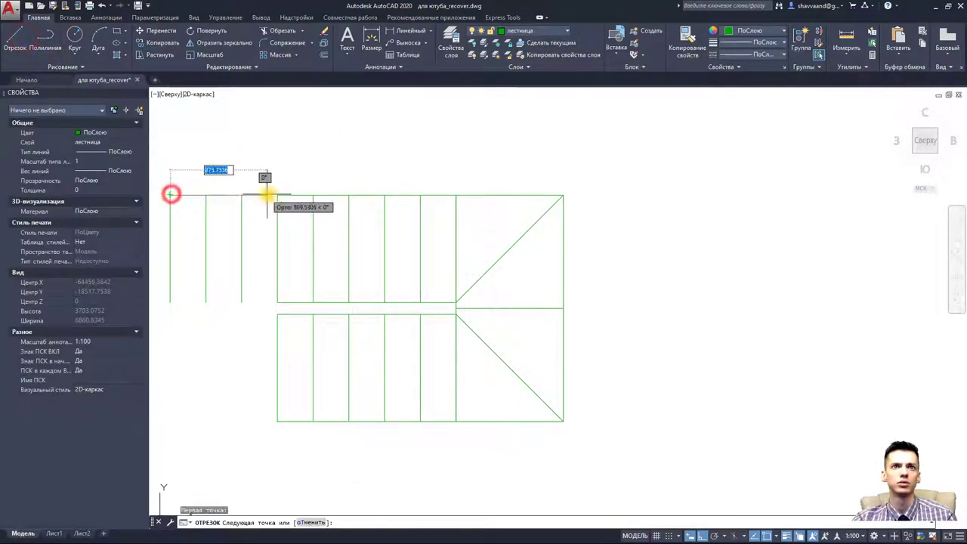
click(277, 194)
key(Return)
key(Return)
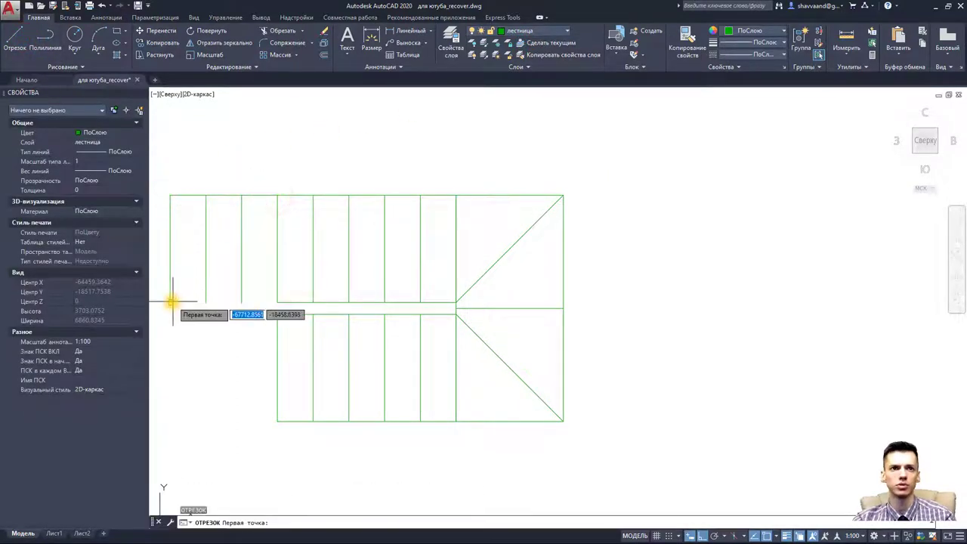
click(171, 303)
click(277, 302)
key(Escape)
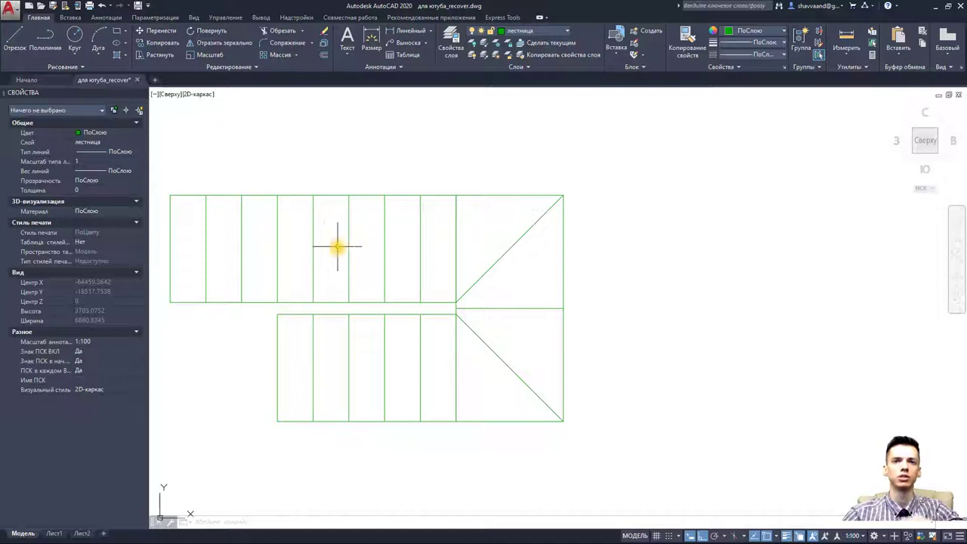
- Window-select all the stair lines
scroll(337, 245, down, 4)
click(513, 388)
click(299, 228)
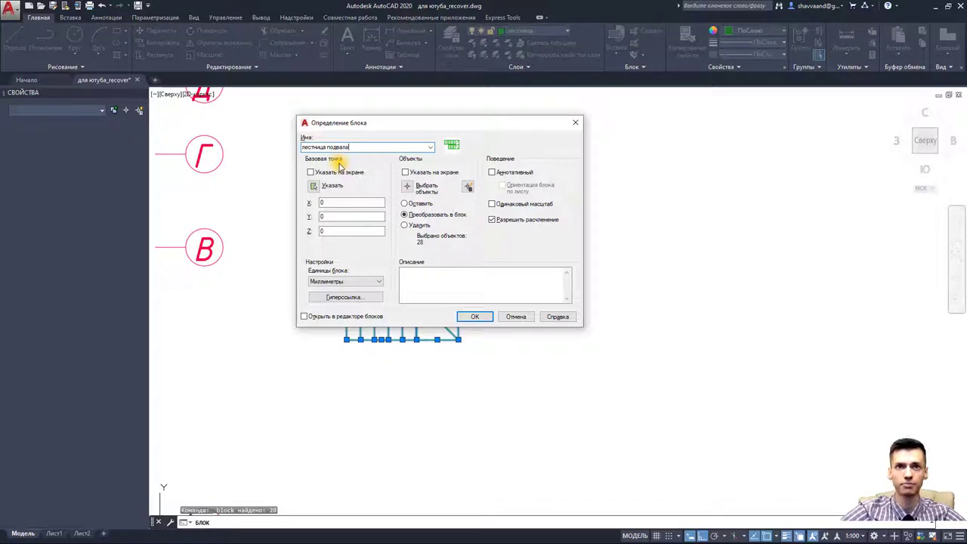
- Set the stair's top-right corner as base point and create the лестница подвала block
click(313, 188)
click(460, 250)
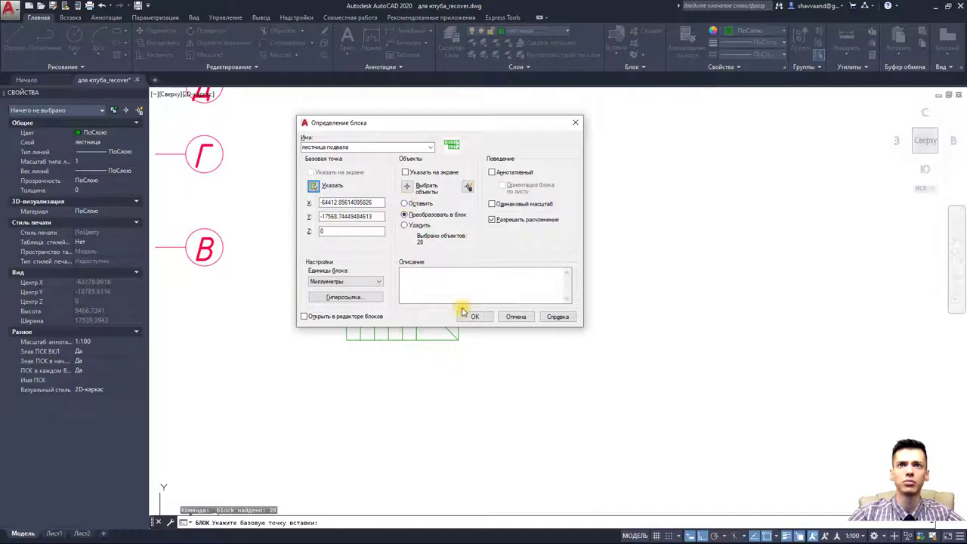
click(473, 318)
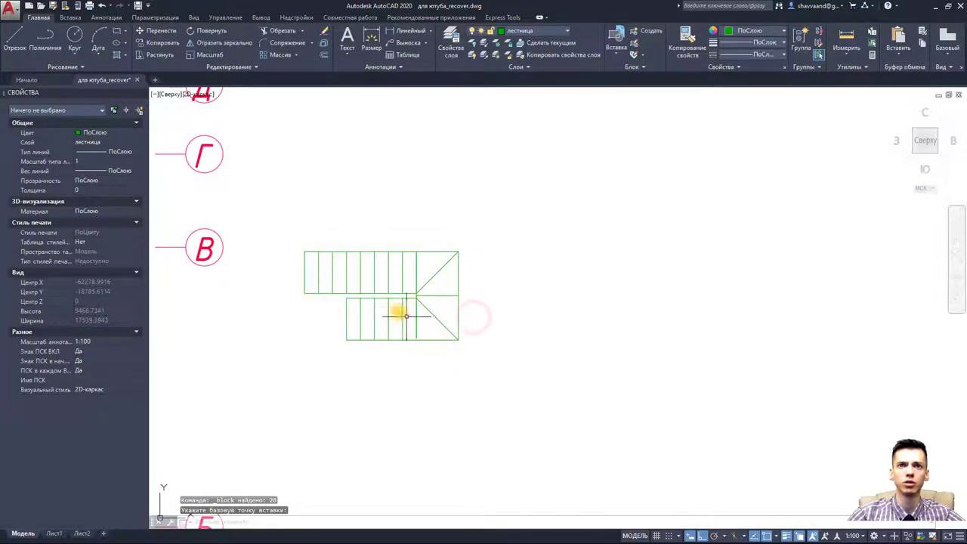
- Delete the old stair block from the floor plan
scroll(423, 291, down, 5)
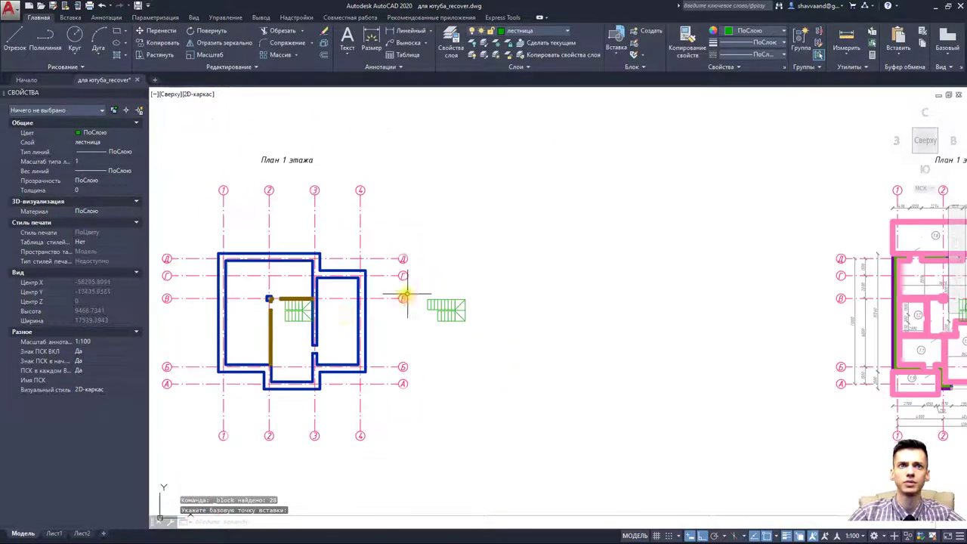
click(311, 324)
scroll(302, 311, up, 5)
scroll(310, 308, up, 3)
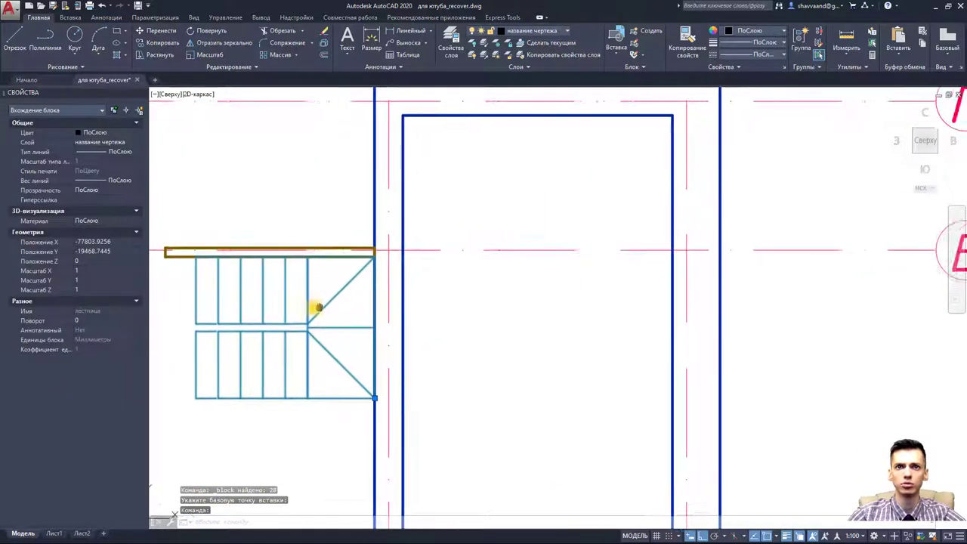
scroll(311, 308, up, 2)
scroll(369, 315, down, 4)
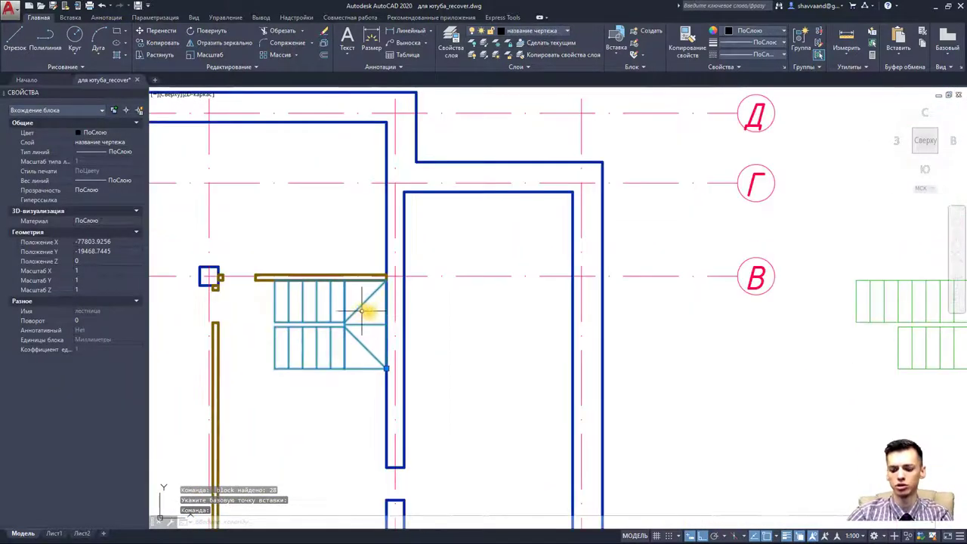
key(Delete)
scroll(576, 315, down, 3)
- Move the new stair block from its top-right corner to the wall corner on axis В
middle_drag(753, 335, 537, 306)
click(556, 308)
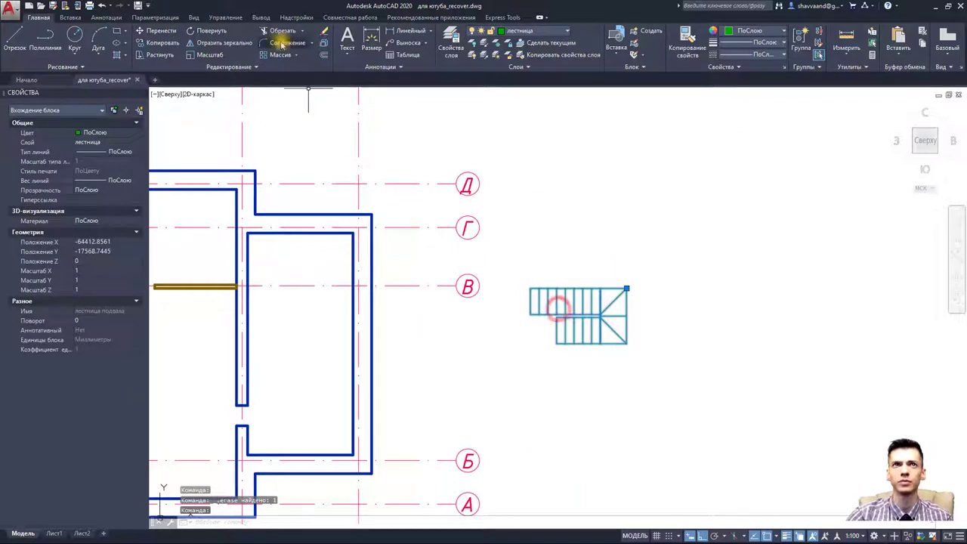
click(155, 34)
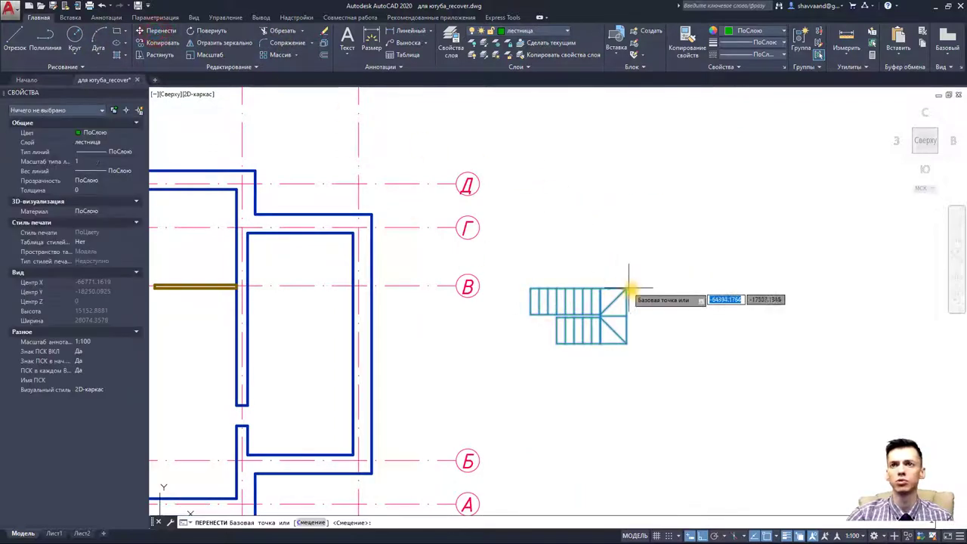
scroll(626, 288, up, 6)
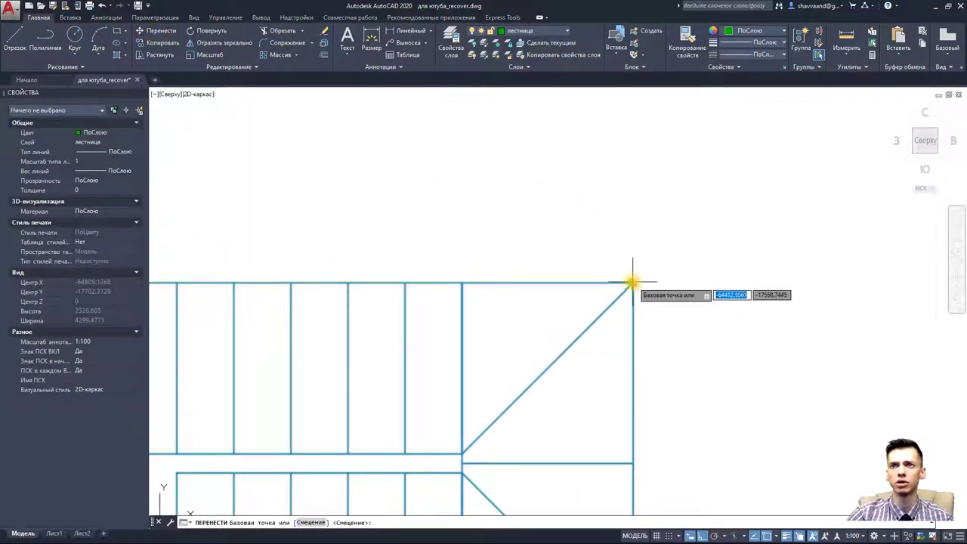
click(626, 287)
scroll(454, 318, down, 5)
scroll(230, 321, up, 2)
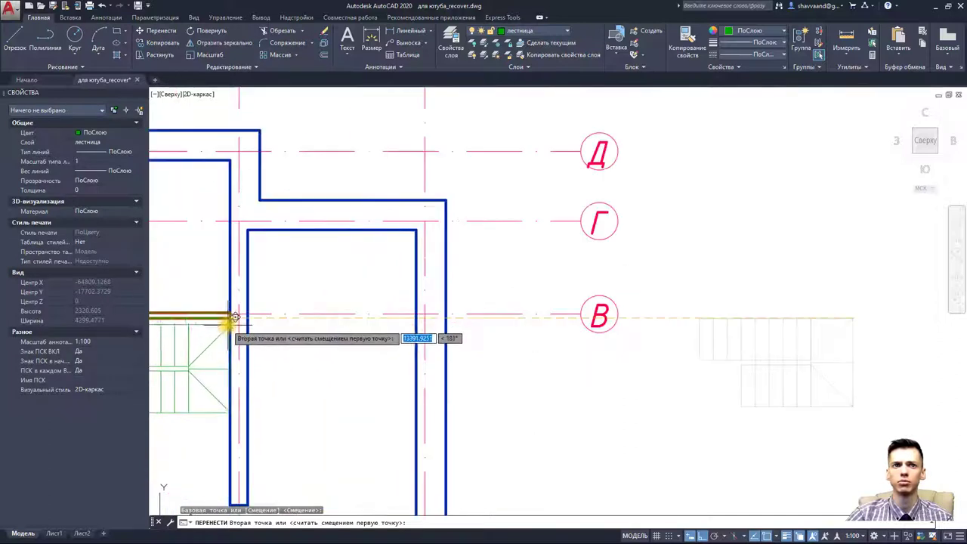
click(229, 323)
middle_drag(257, 336, 481, 330)
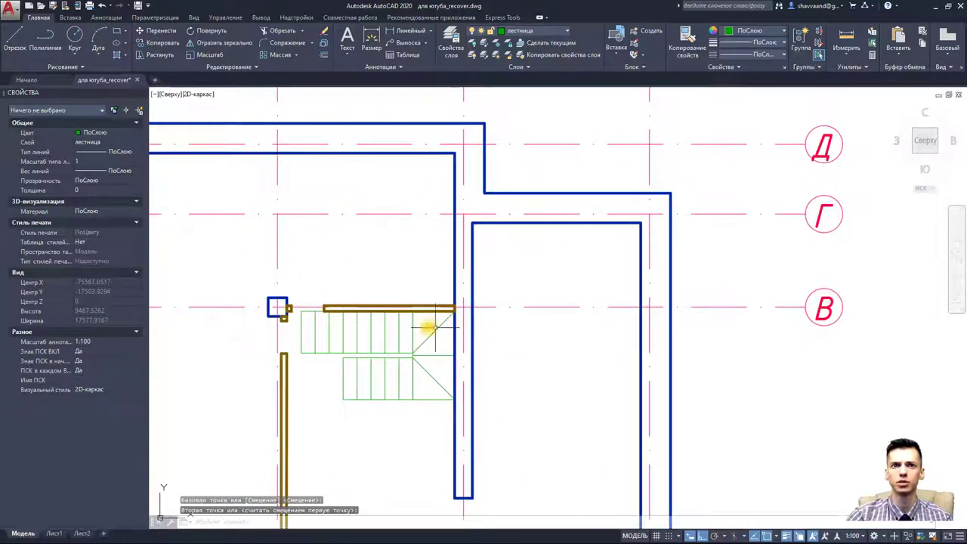
key(Escape)
key(Escape)
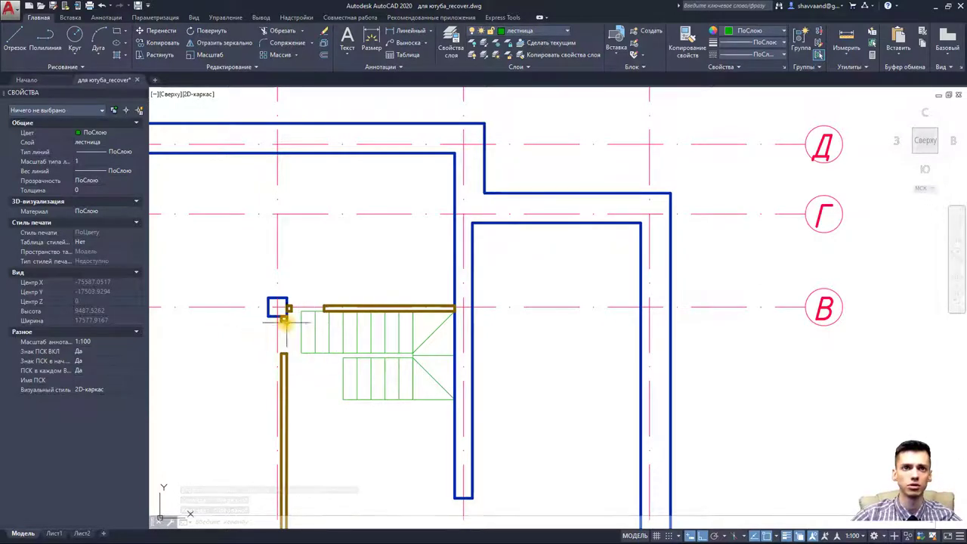
- Select the short partition lines by the column together with the long vertical partition
scroll(295, 340, down, 2)
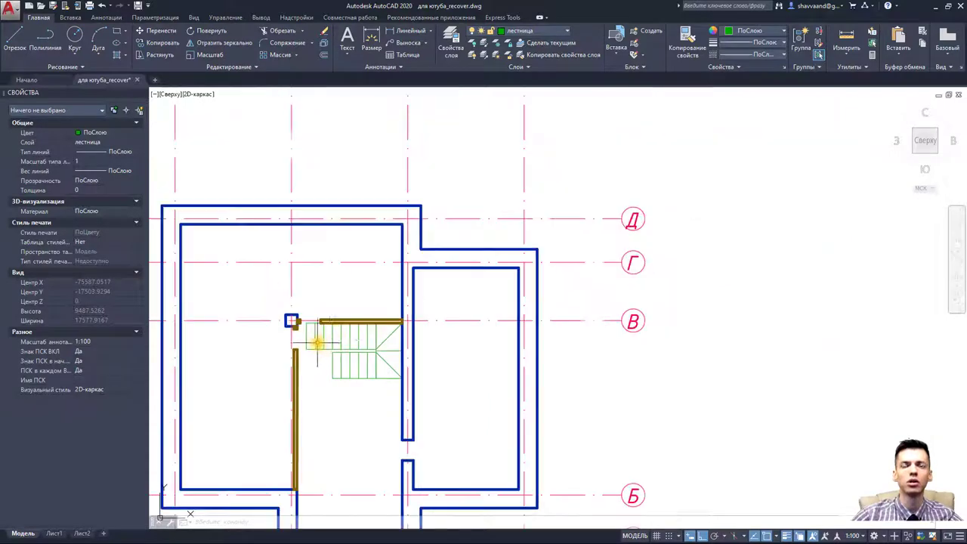
scroll(310, 325, down, 2)
scroll(617, 351, down, 2)
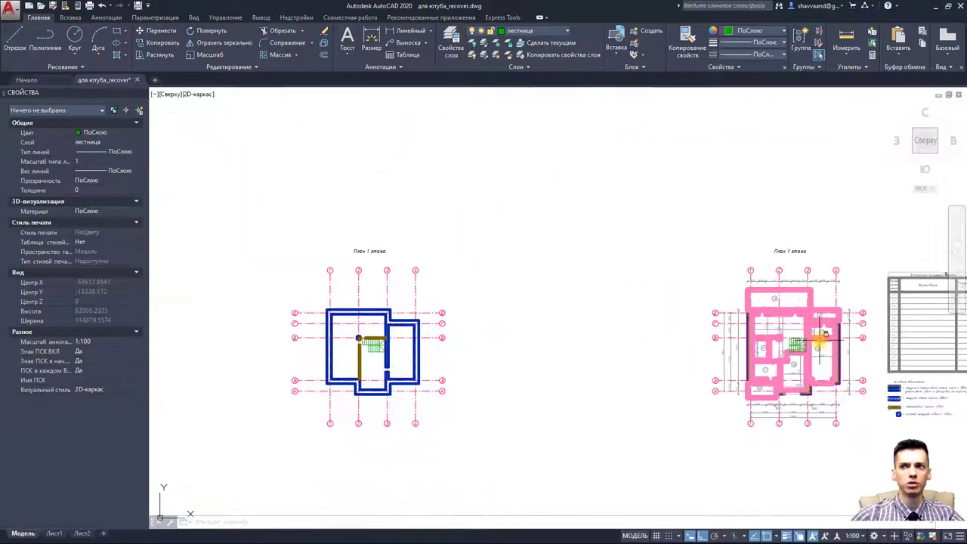
scroll(364, 353, up, 2)
scroll(365, 340, up, 2)
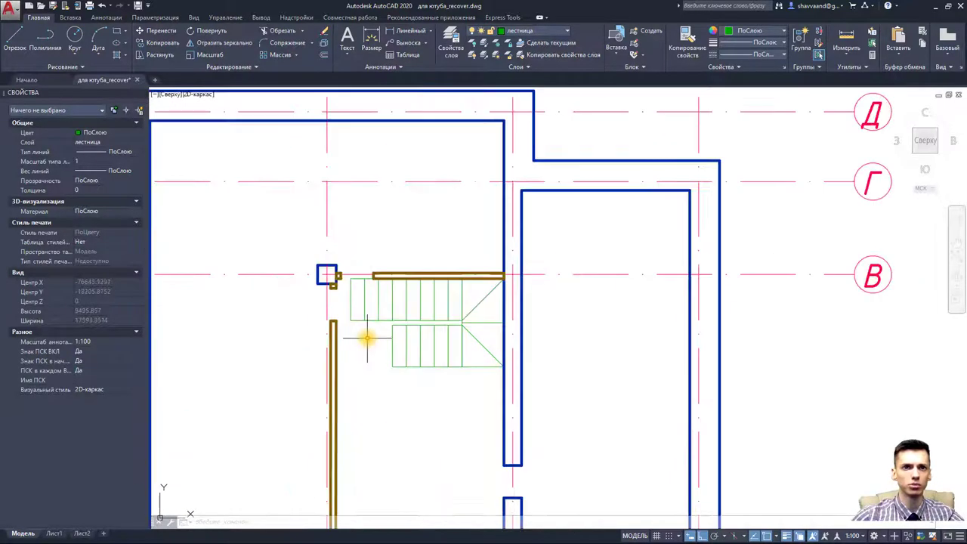
scroll(360, 343, down, 1)
scroll(342, 318, up, 3)
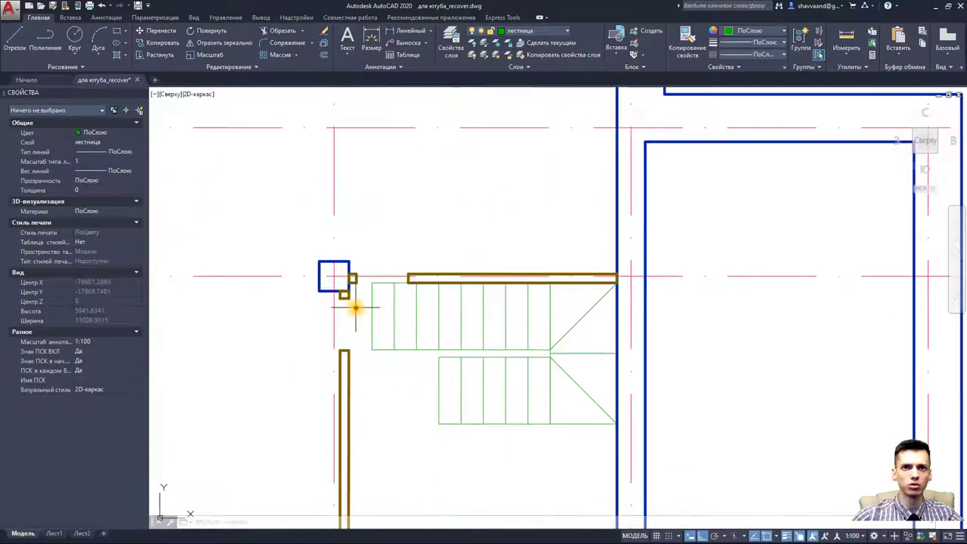
click(355, 307)
click(335, 288)
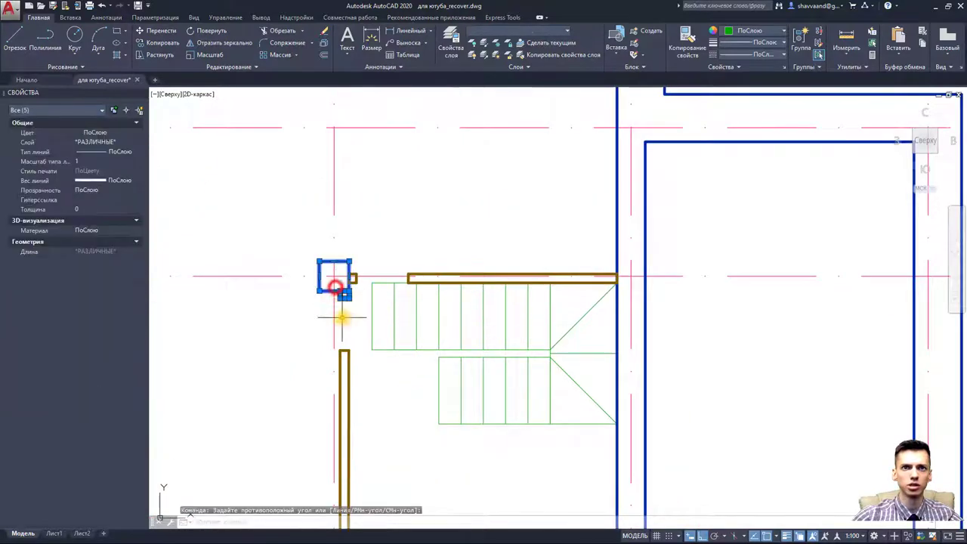
key(Escape)
click(346, 312)
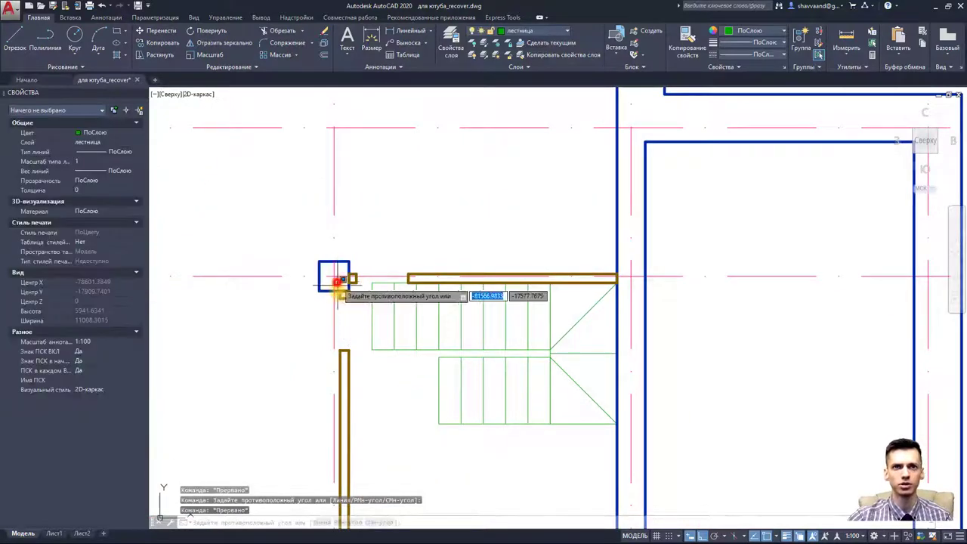
click(347, 312)
scroll(344, 306, up, 1)
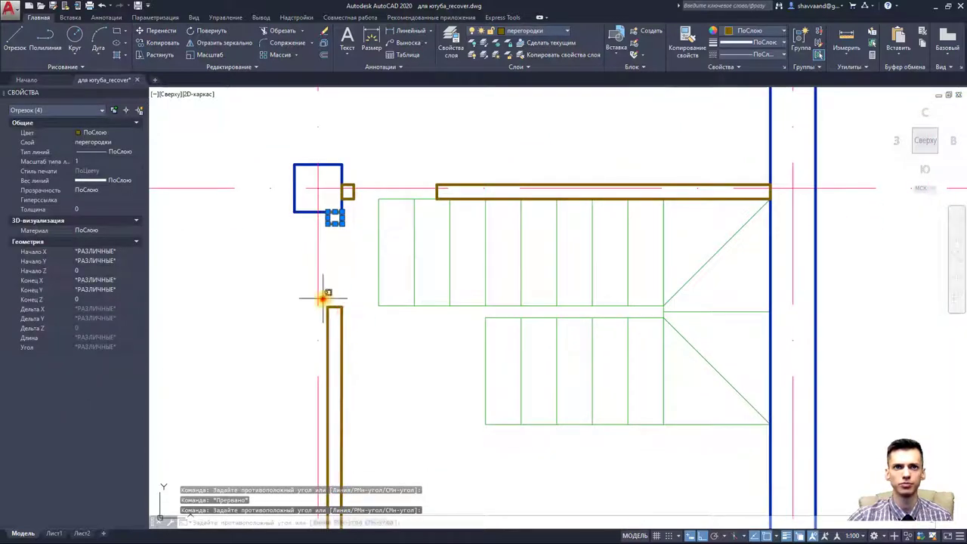
scroll(361, 412, down, 5)
scroll(370, 430, up, 4)
click(352, 415)
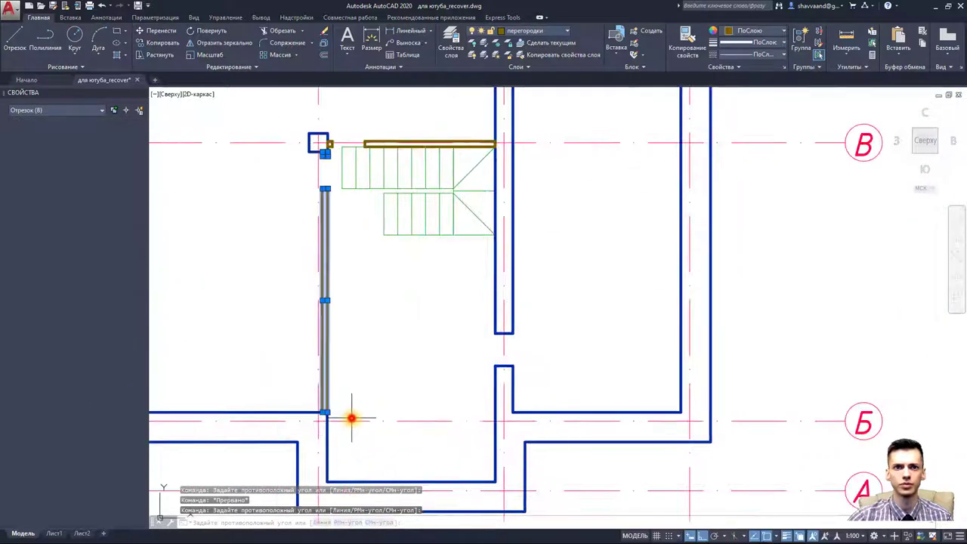
scroll(347, 404, up, 1)
middle_drag(345, 394, 352, 388)
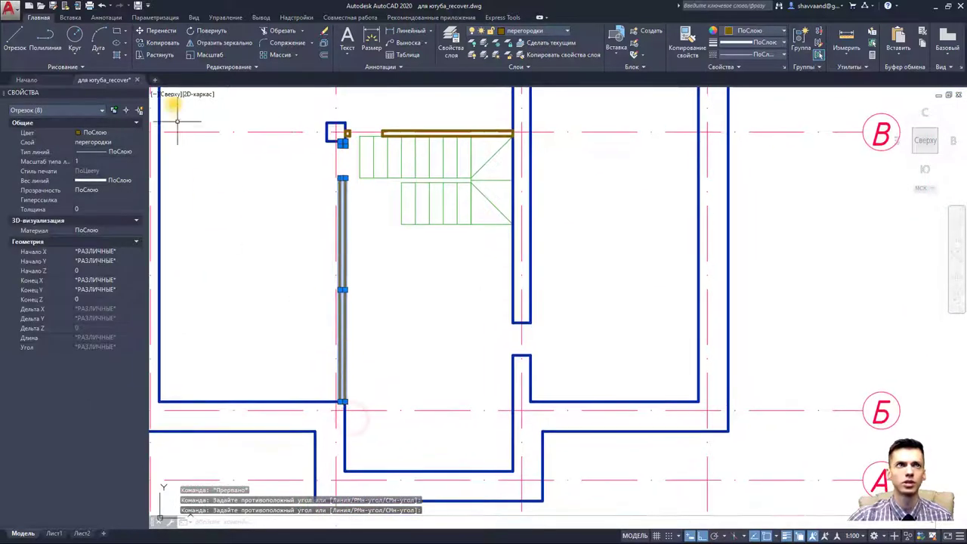
- Move the selected vertical partition further left
click(158, 32)
scroll(329, 141, up, 2)
click(357, 129)
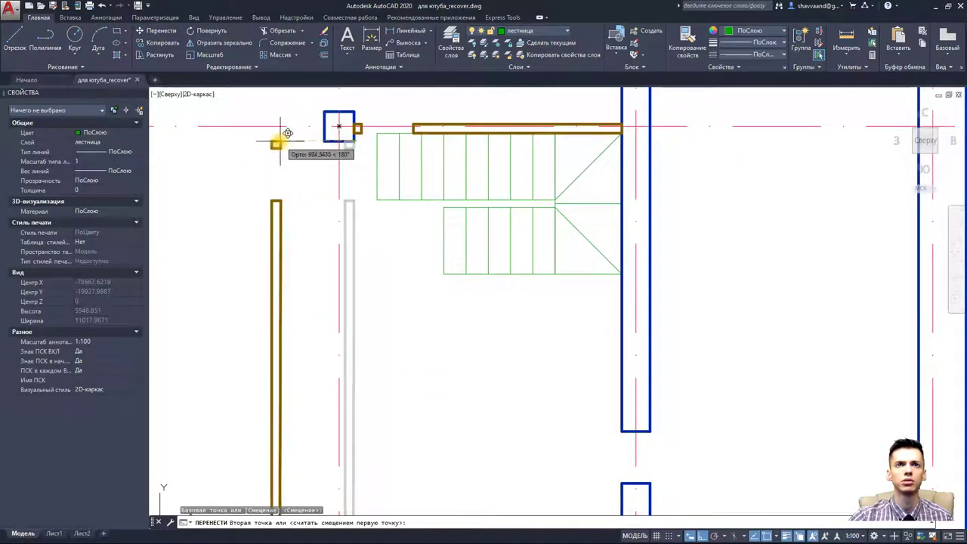
middle_drag(283, 134, 358, 143)
scroll(363, 139, down, 2)
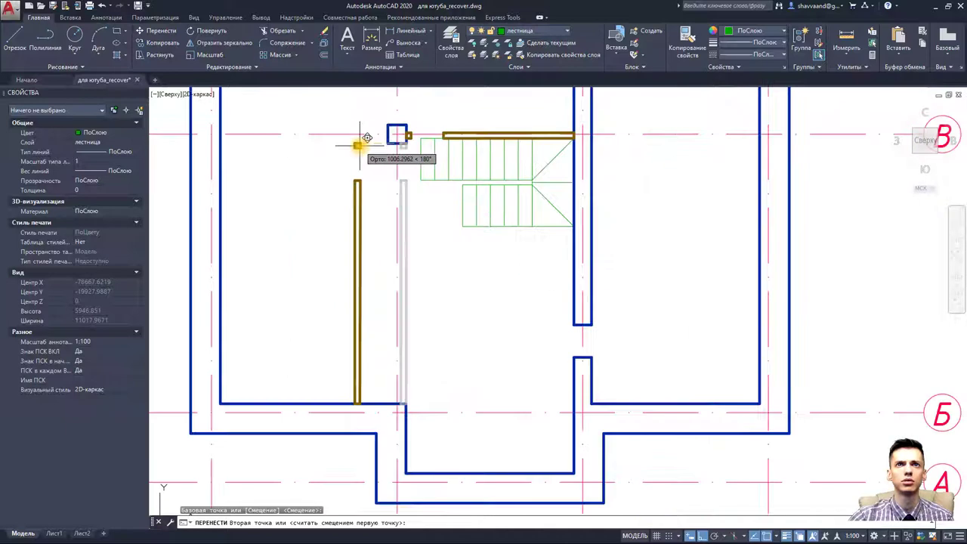
click(320, 144)
key(Escape)
- Move the nine axis В partition lines from the wall corner to left of the column
click(398, 117)
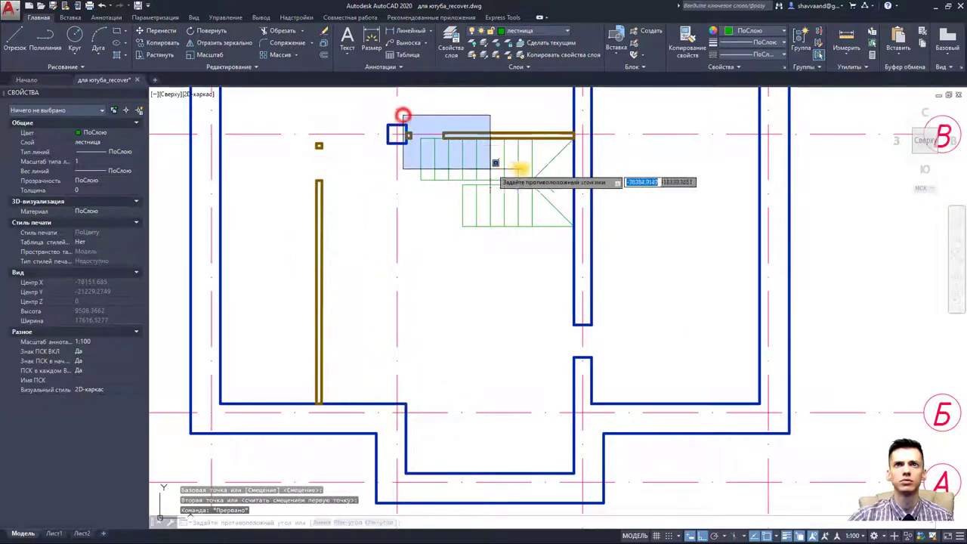
click(580, 158)
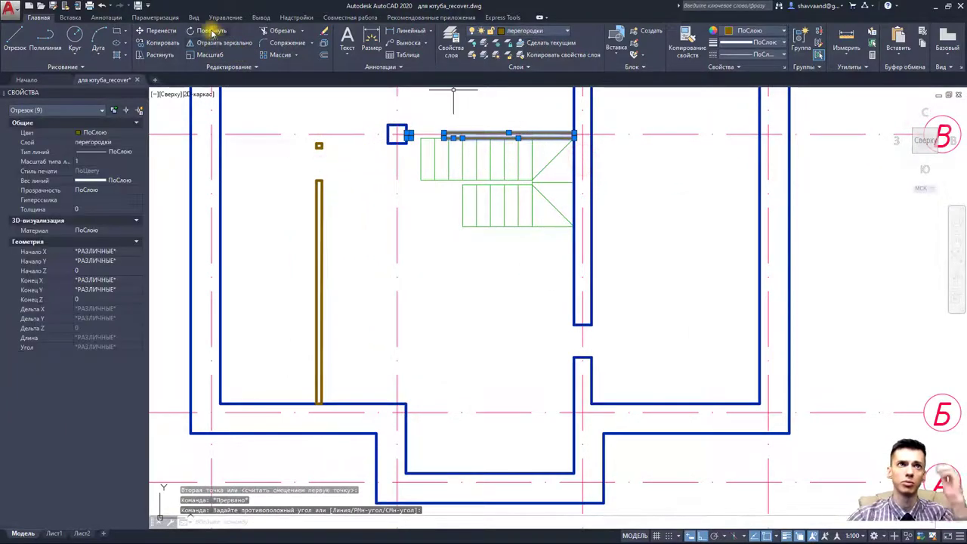
click(168, 31)
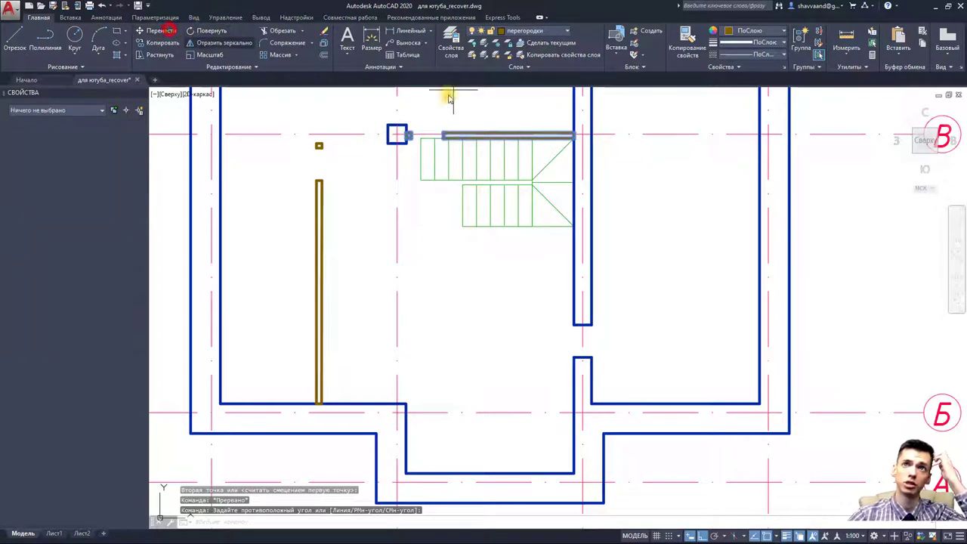
click(574, 134)
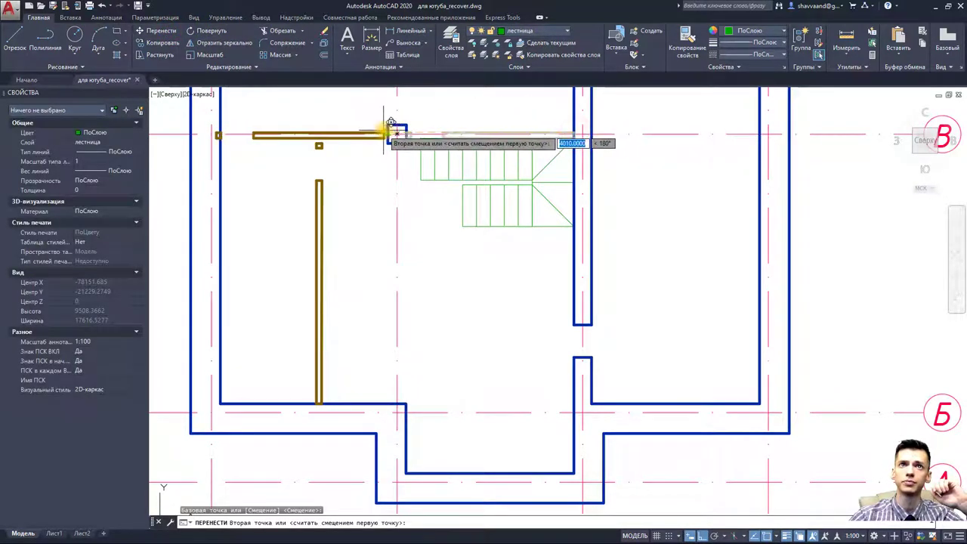
click(388, 130)
scroll(249, 143, up, 2)
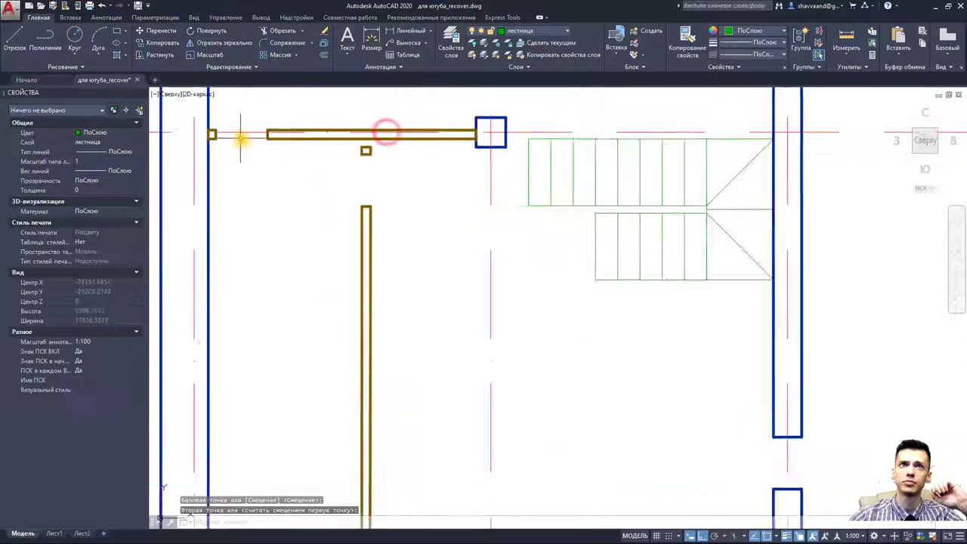
scroll(259, 150, up, 2)
scroll(259, 150, down, 2)
key(Escape)
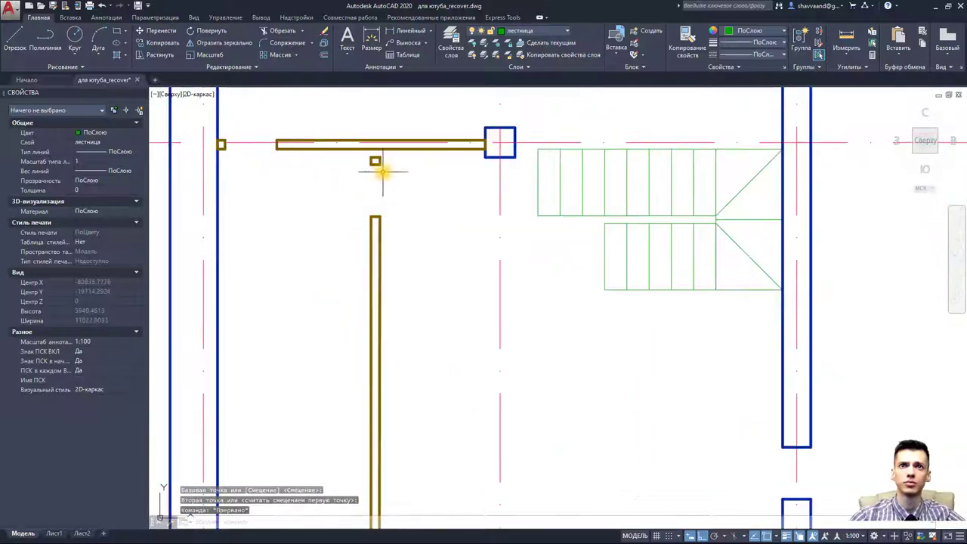
click(377, 159)
scroll(376, 157, up, 7)
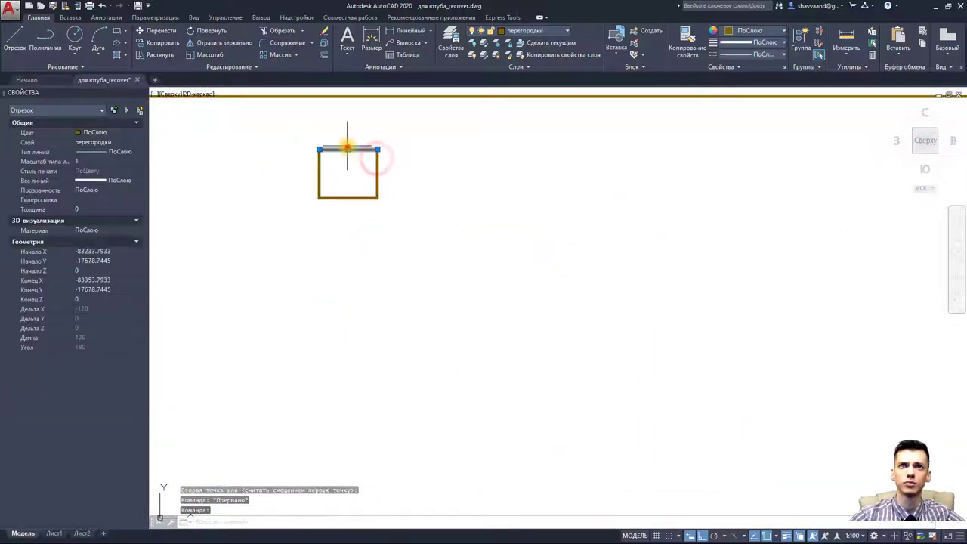
- Stretch the small rectangle's top, right and left lines up to the partition
click(347, 148)
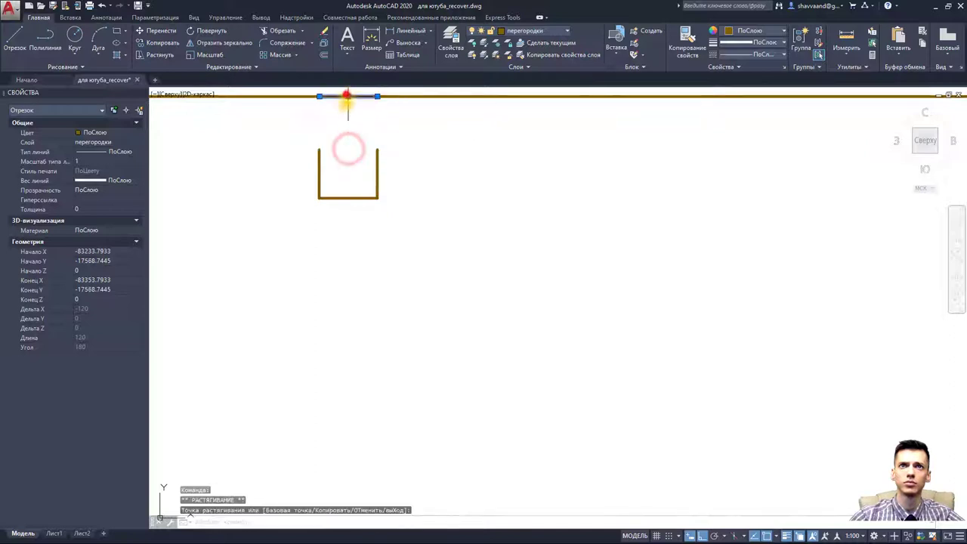
click(346, 96)
key(Escape)
click(377, 149)
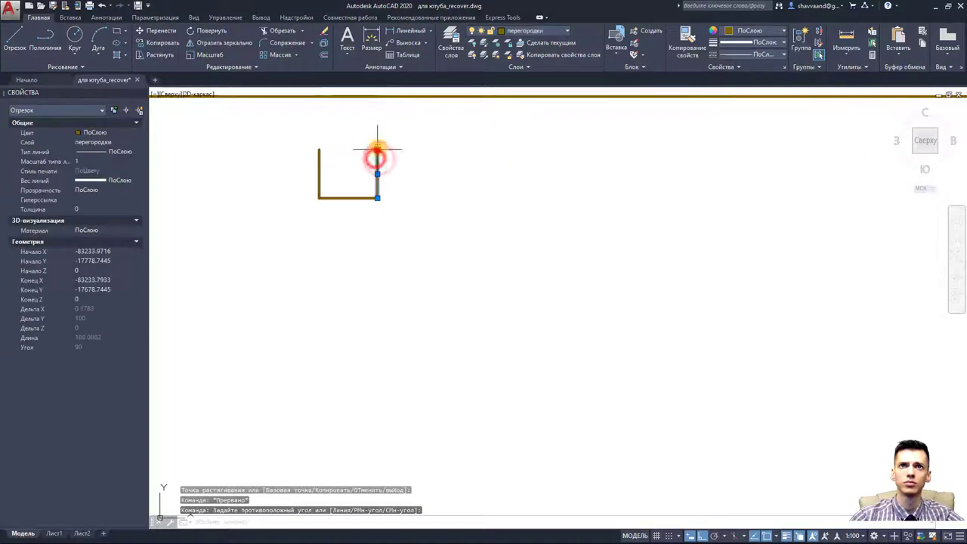
click(377, 150)
click(319, 151)
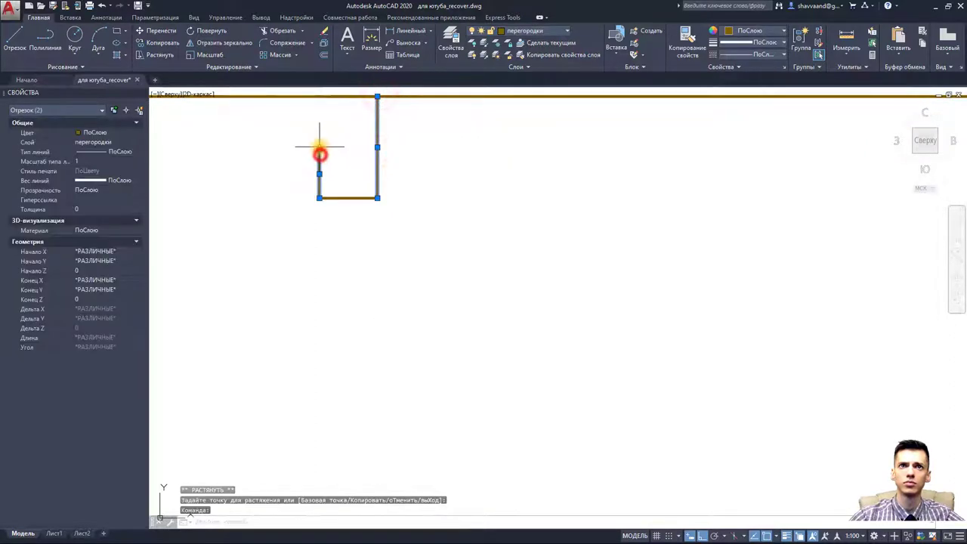
click(319, 150)
click(319, 96)
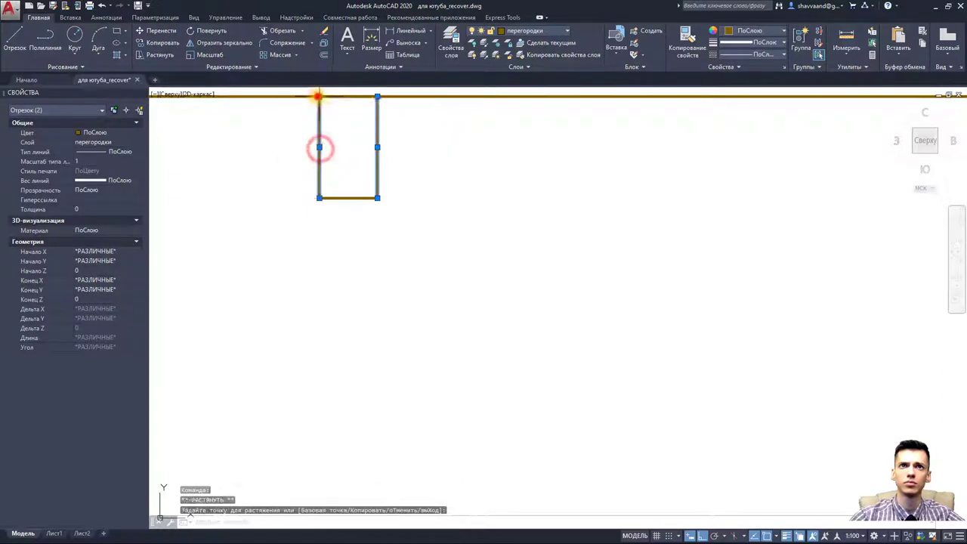
key(Escape)
- Erase the stray short line at the partition junction
scroll(353, 143, down, 5)
click(393, 156)
click(313, 117)
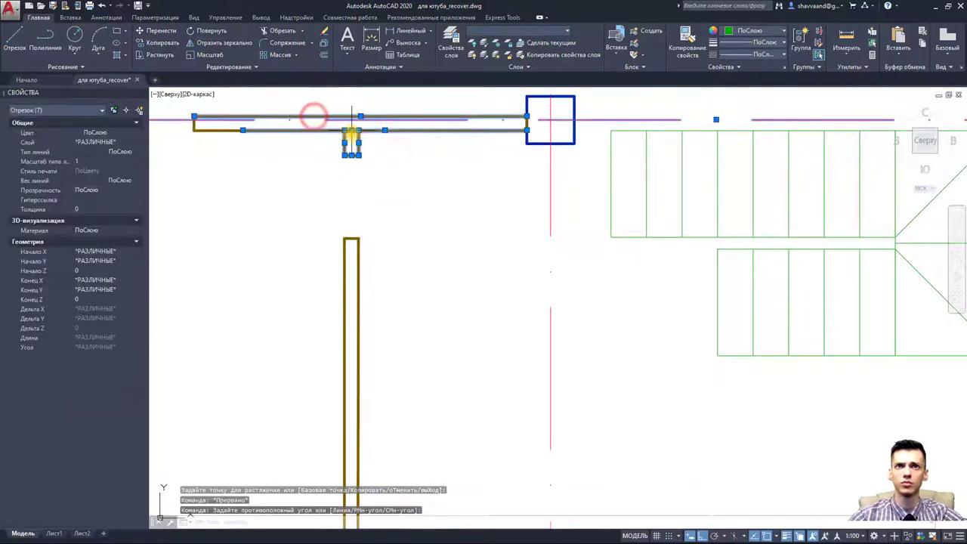
click(352, 133)
key(Escape)
key(Escape)
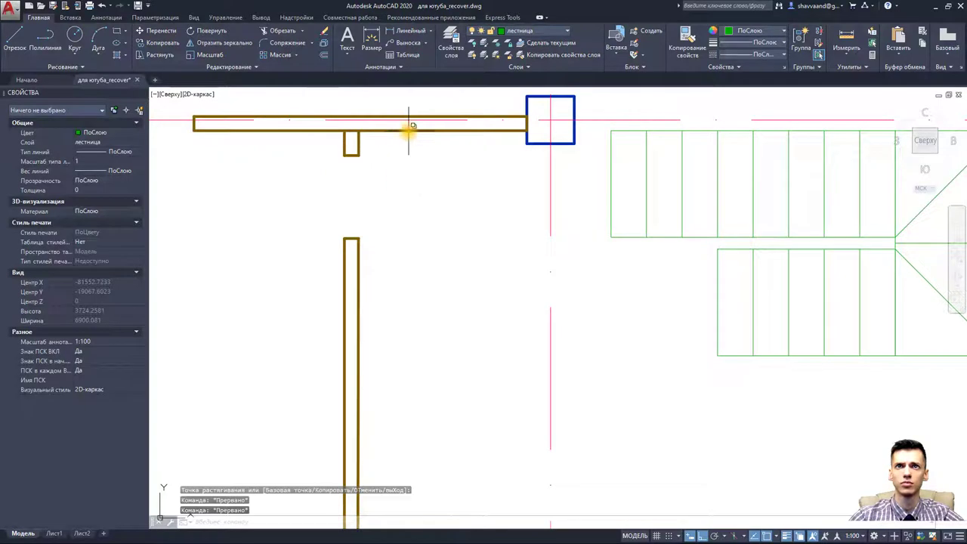
right_click(409, 128)
key(Escape)
click(303, 100)
click(431, 166)
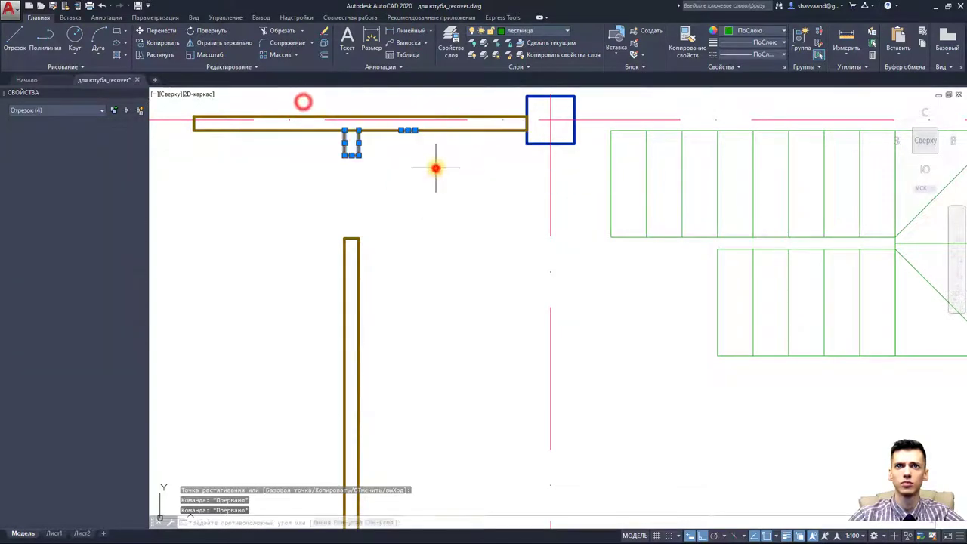
key(Escape)
click(371, 102)
click(428, 156)
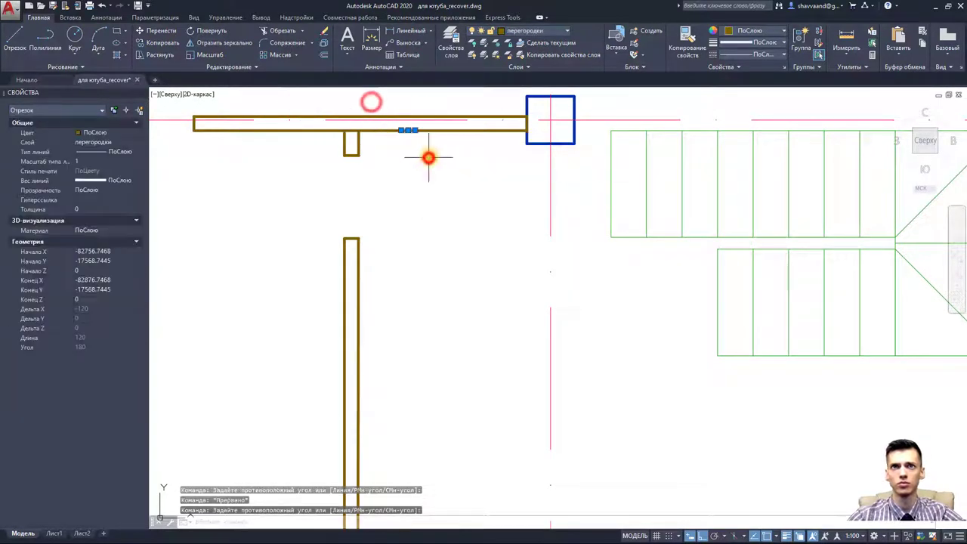
key(Delete)
- Trim the partition line across the stub junction
click(291, 101)
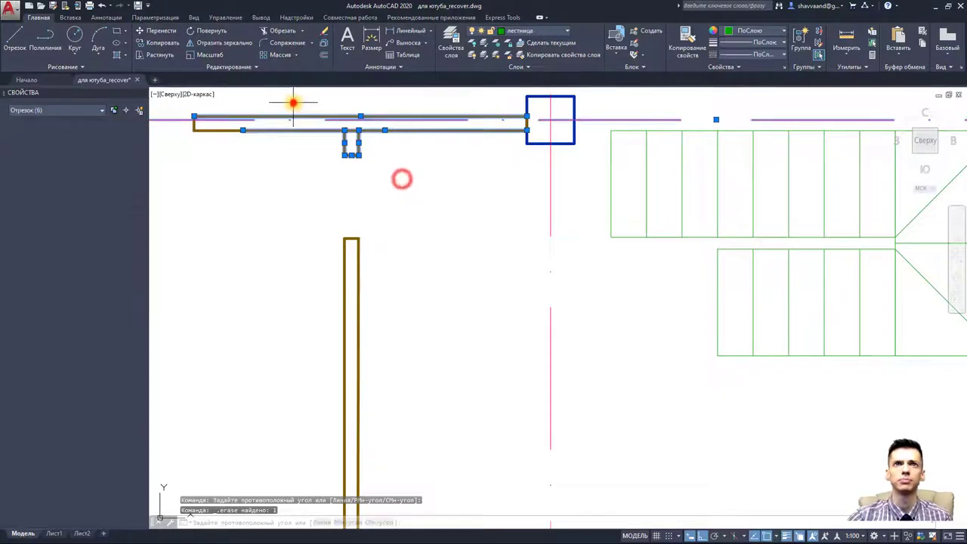
click(269, 30)
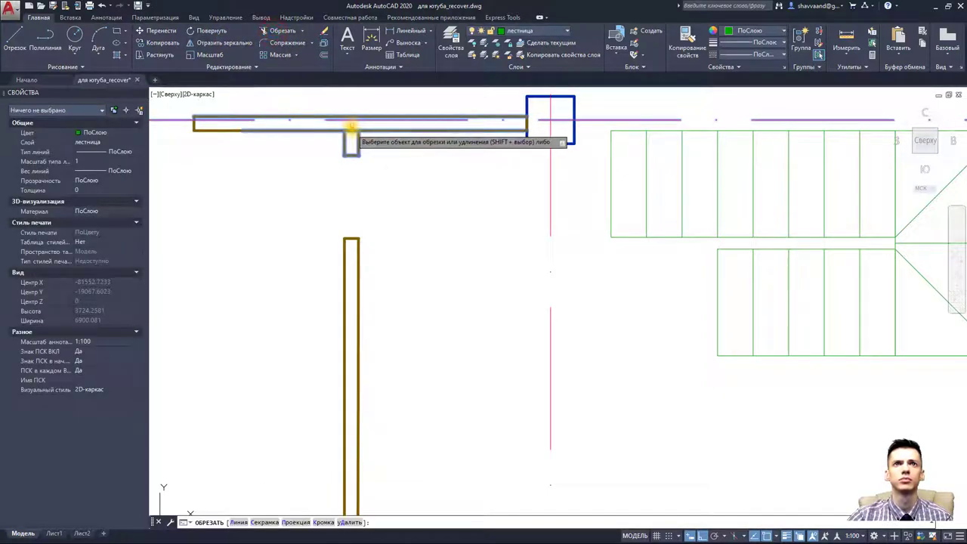
click(351, 128)
scroll(398, 193, down, 5)
key(Escape)
key(Escape)
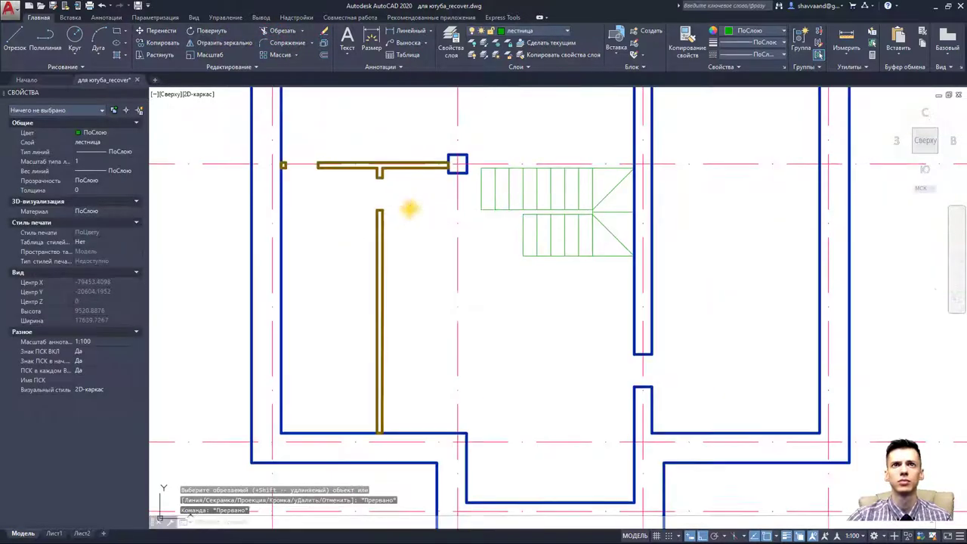
scroll(415, 212, down, 2)
- On layer перегородки, draw a line from the column's right edge to the wall with a 120 return
scroll(447, 202, up, 2)
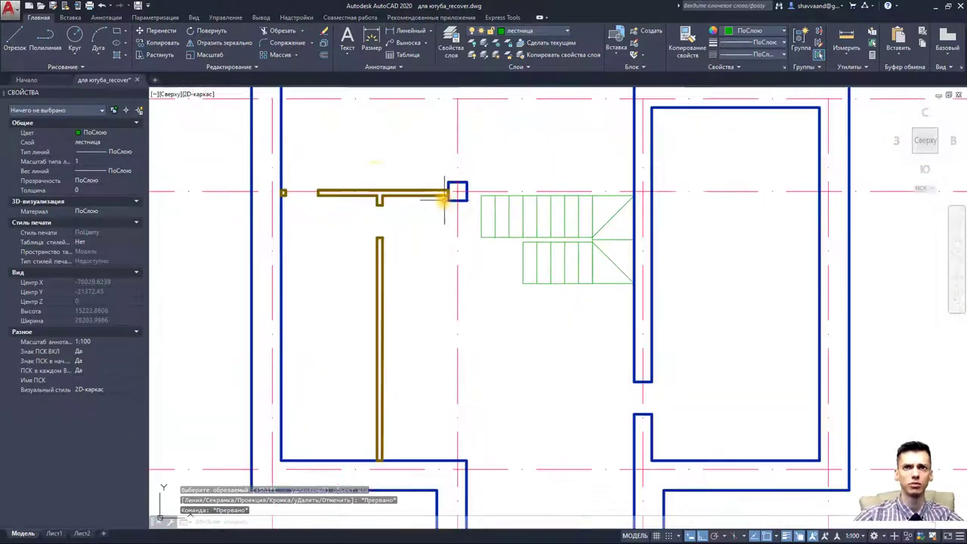
click(524, 31)
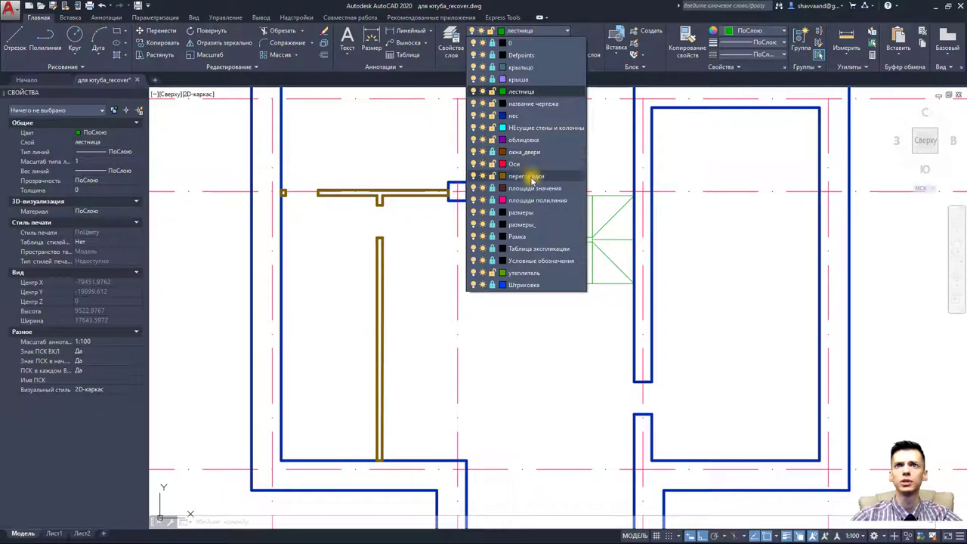
click(529, 177)
click(13, 37)
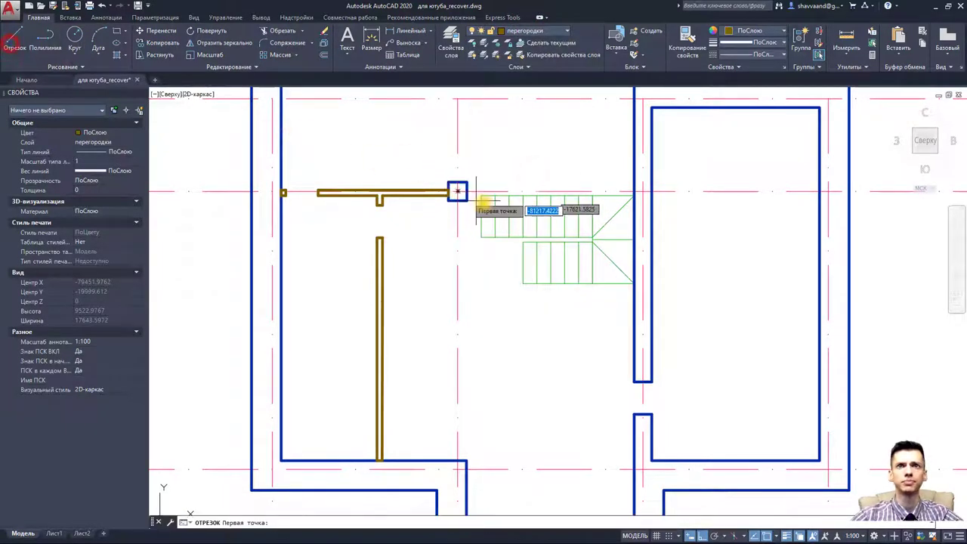
scroll(453, 189, up, 4)
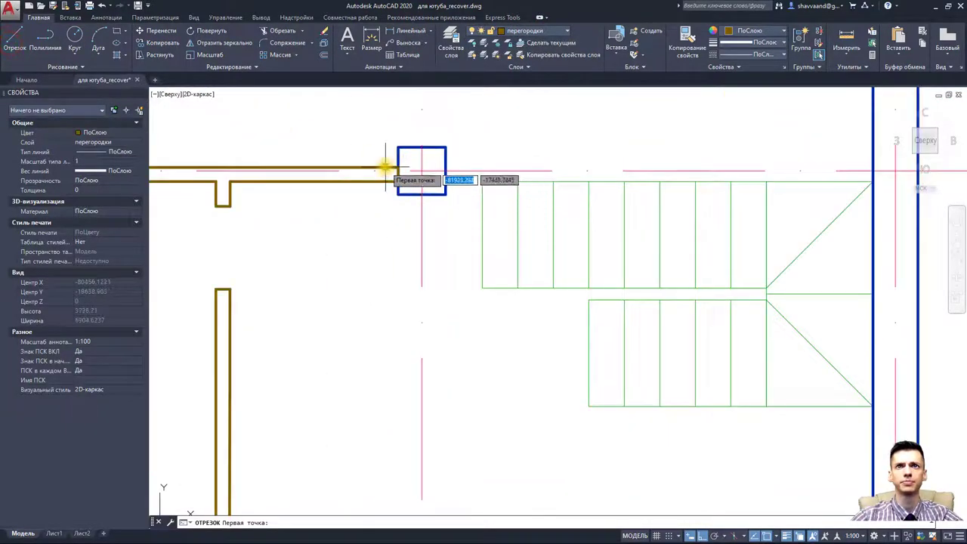
click(446, 167)
click(870, 167)
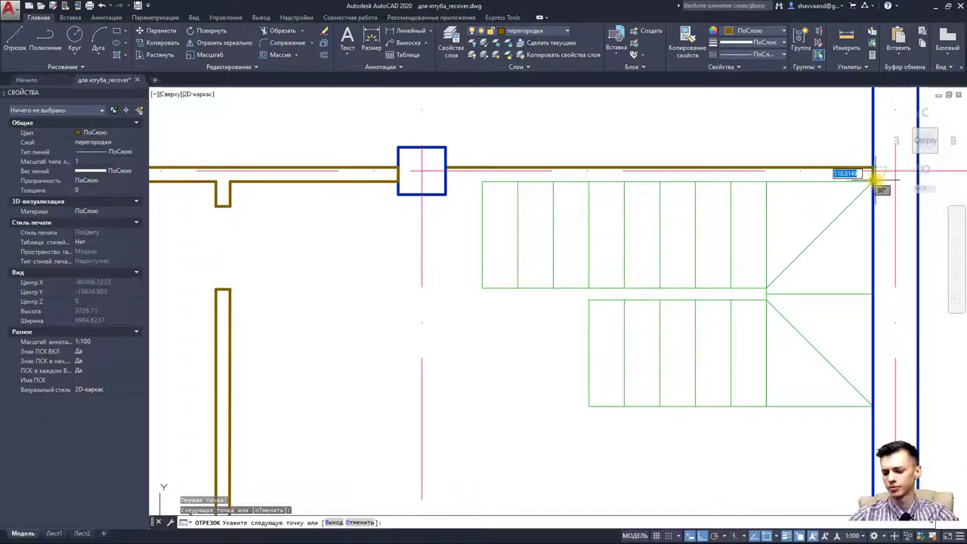
text(120)
key(Return)
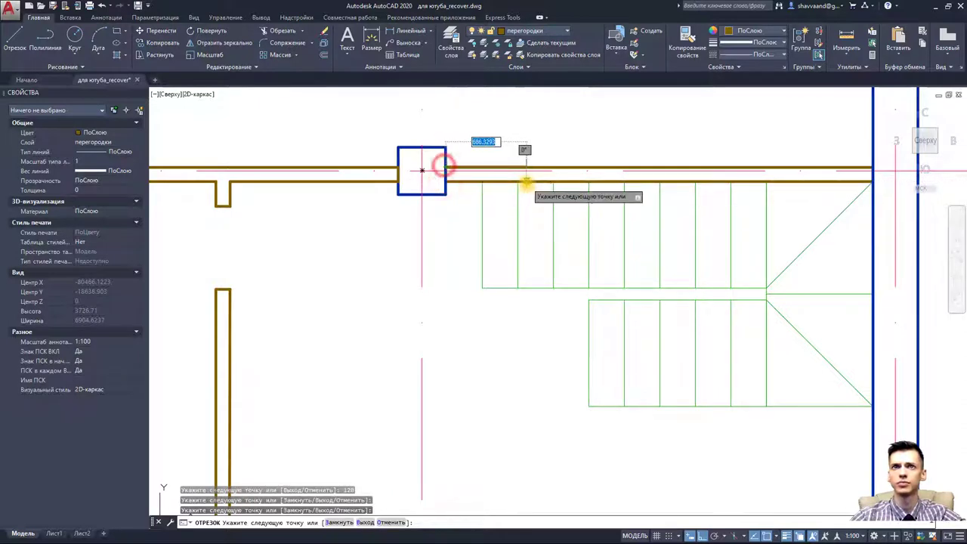
key(Escape)
key(Escape)
scroll(472, 191, down, 8)
middle_drag(563, 229, 514, 234)
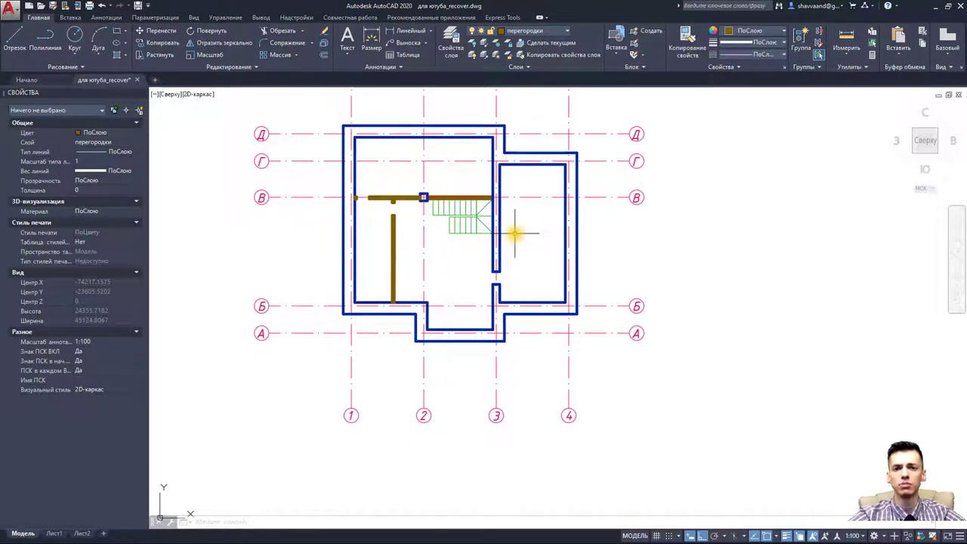
- Explode the stair block and erase its lower flight and winder lines
scroll(477, 223, up, 2)
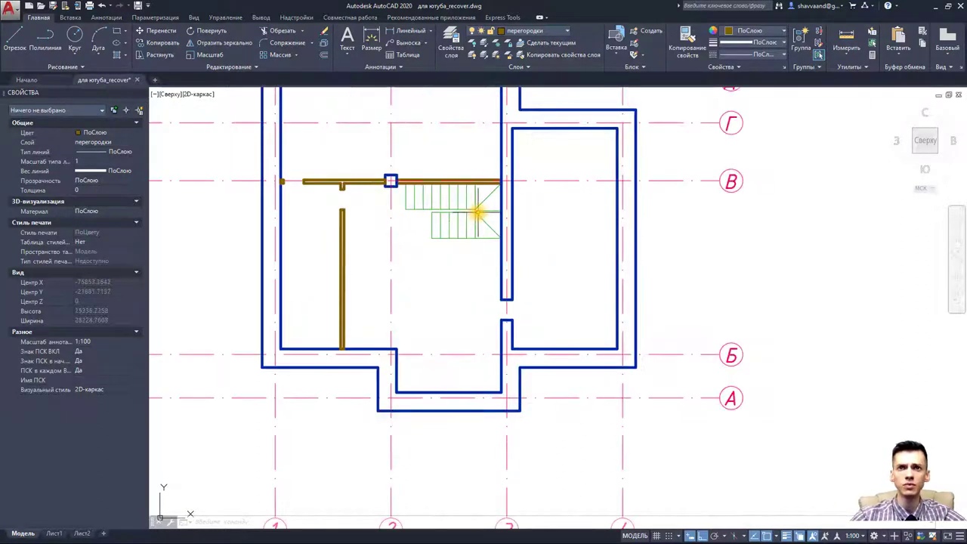
click(478, 214)
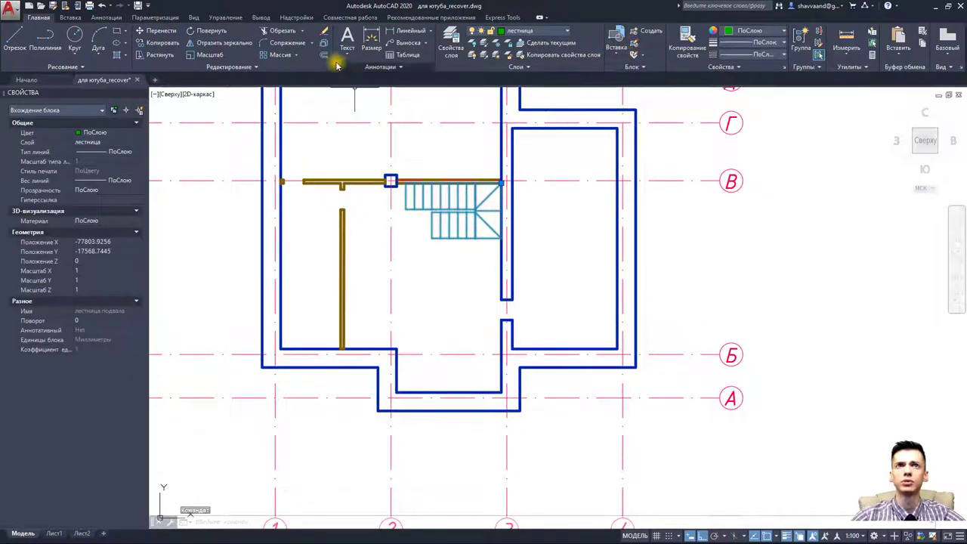
click(323, 43)
scroll(455, 215, up, 2)
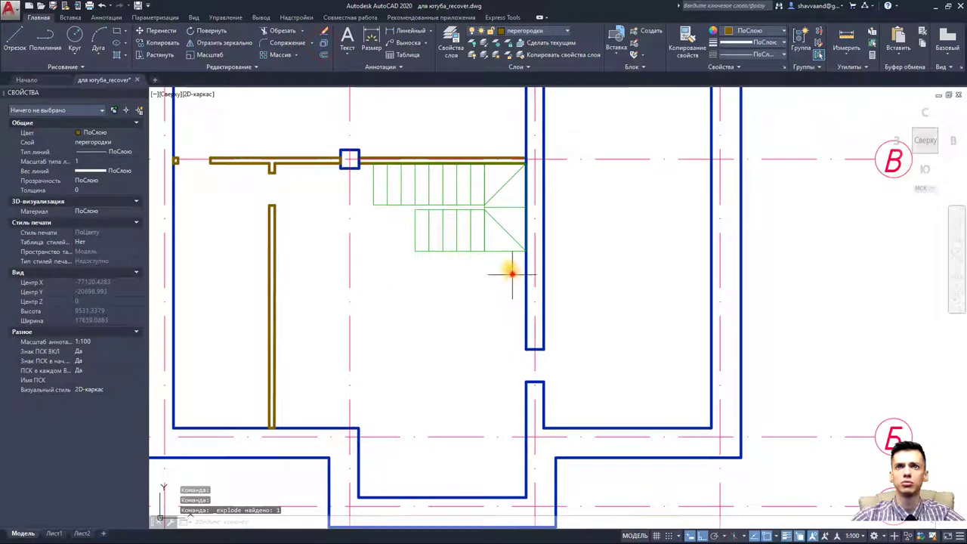
click(512, 273)
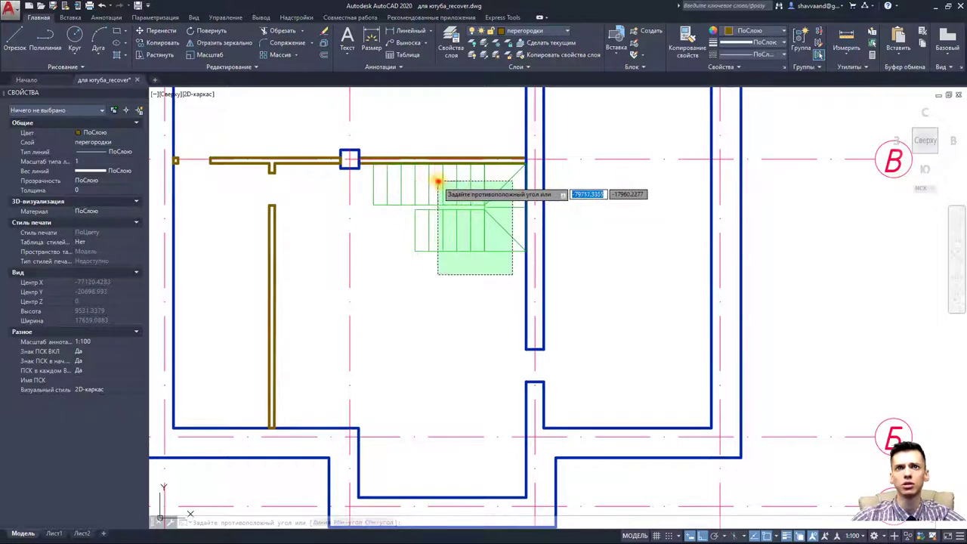
click(437, 183)
key(Delete)
- Erase the two leftover stair lines, keeping the top row of treads
click(453, 264)
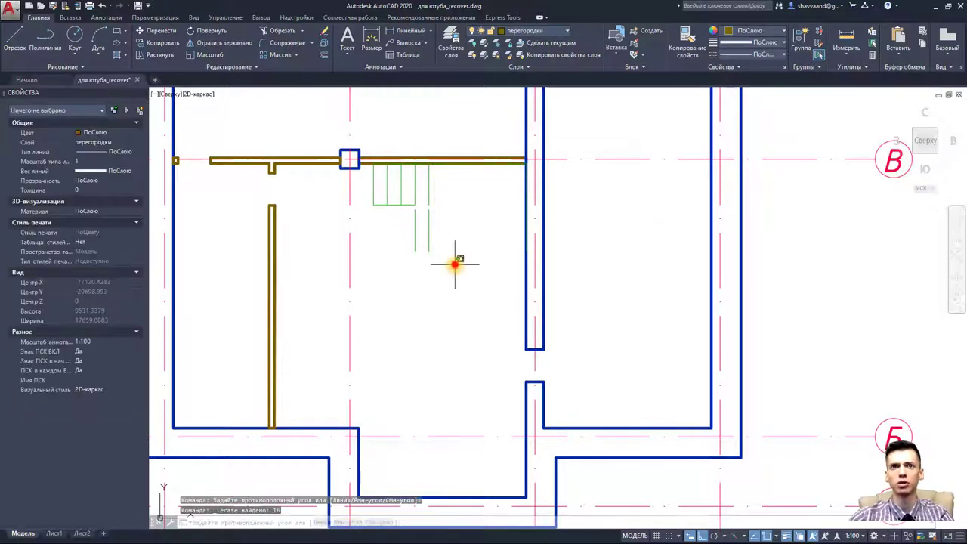
click(403, 219)
key(Delete)
click(409, 204)
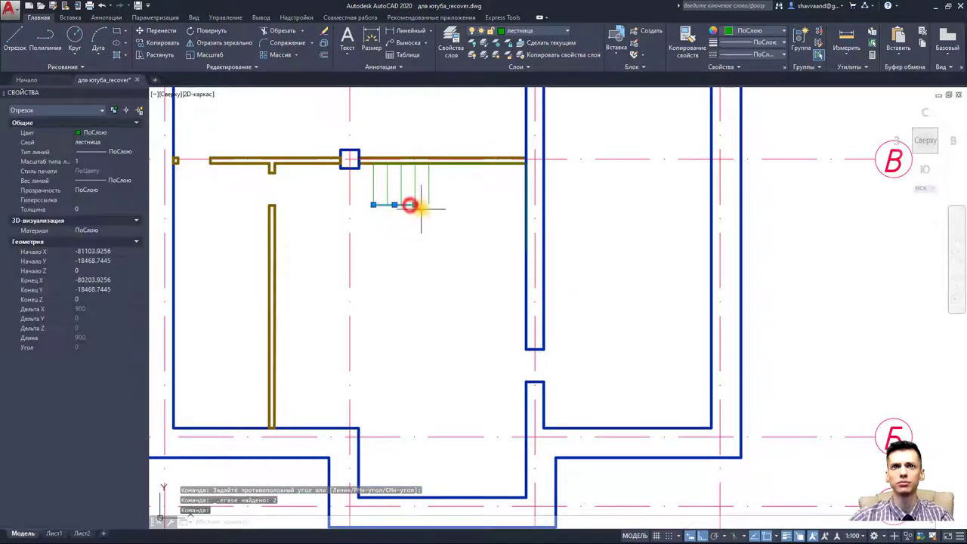
click(414, 204)
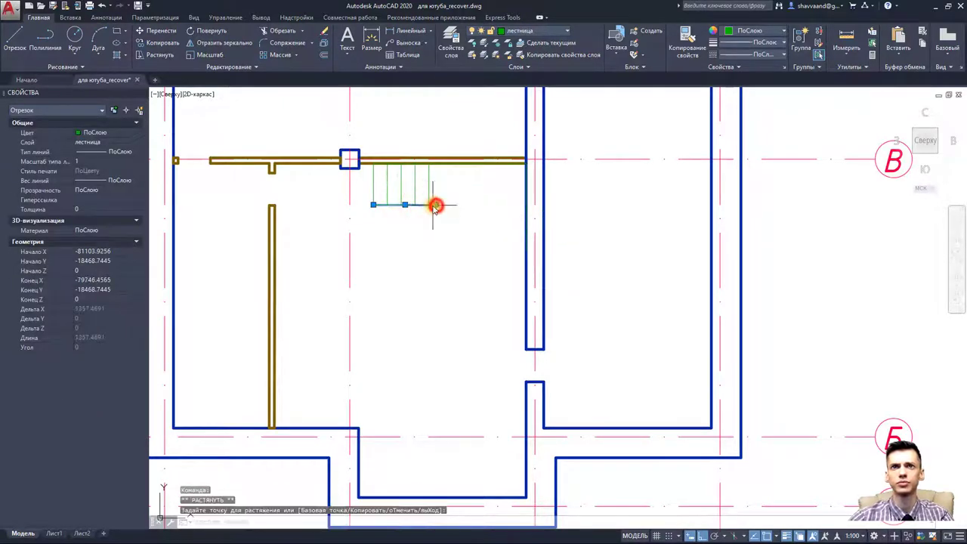
key(Escape)
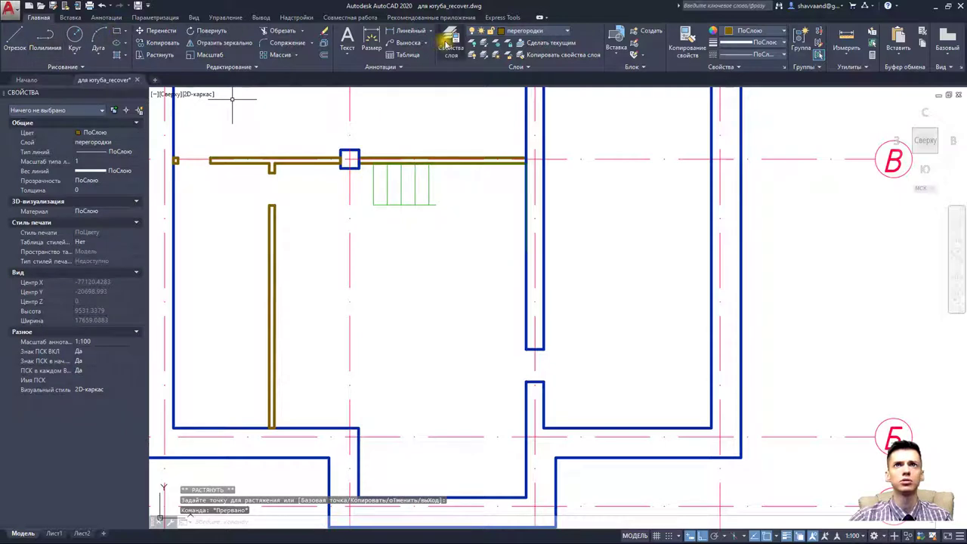
click(511, 35)
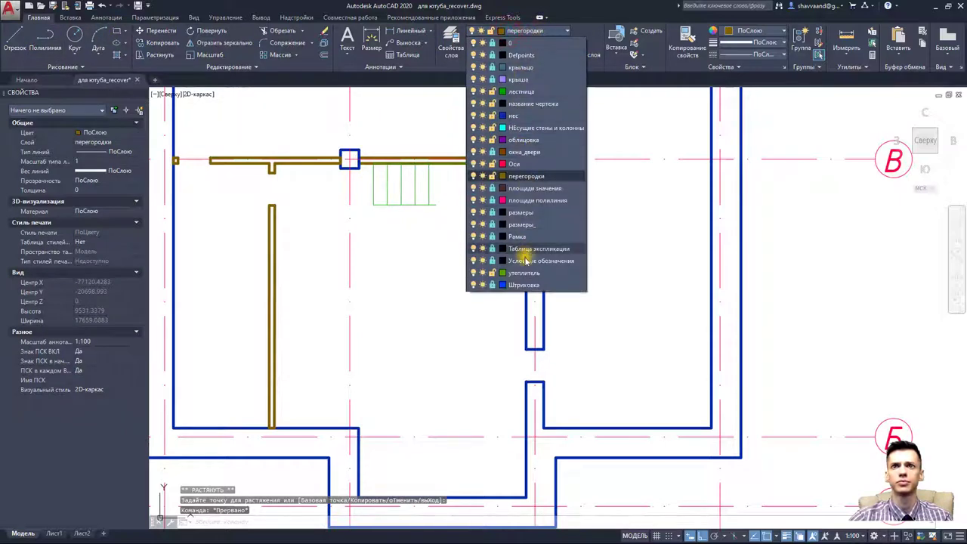
- Make лестница current and draw a zigzag break line across the stair with polar tracking
click(523, 91)
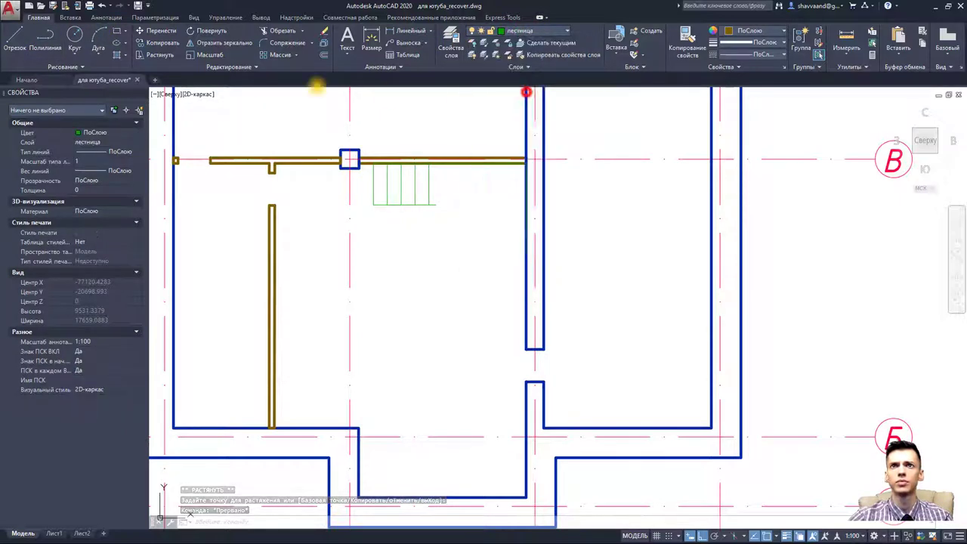
click(15, 38)
click(432, 207)
scroll(431, 209, up, 4)
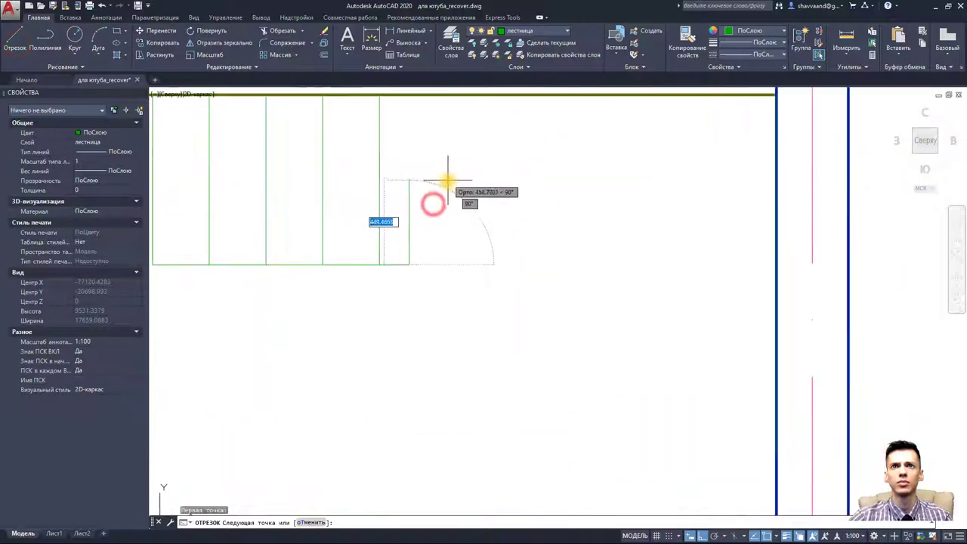
click(716, 536)
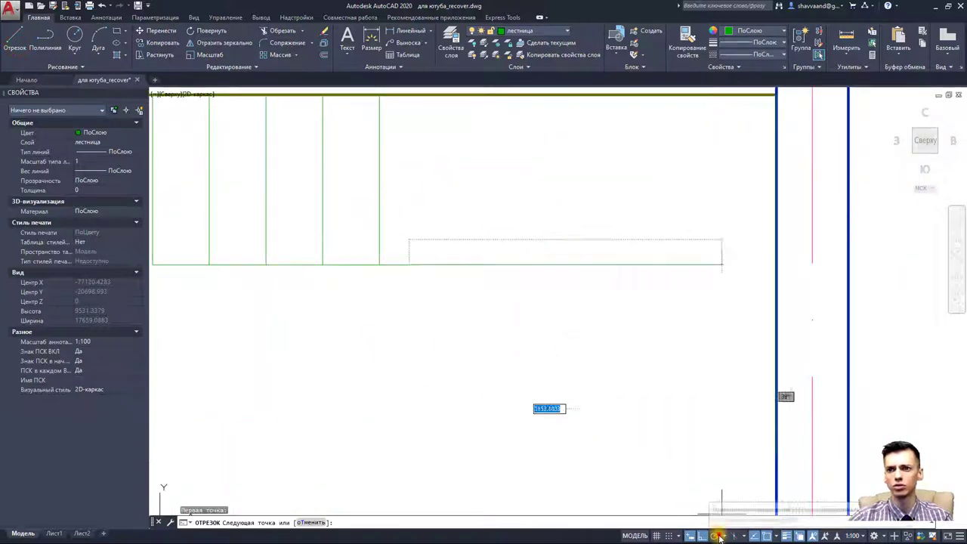
click(442, 206)
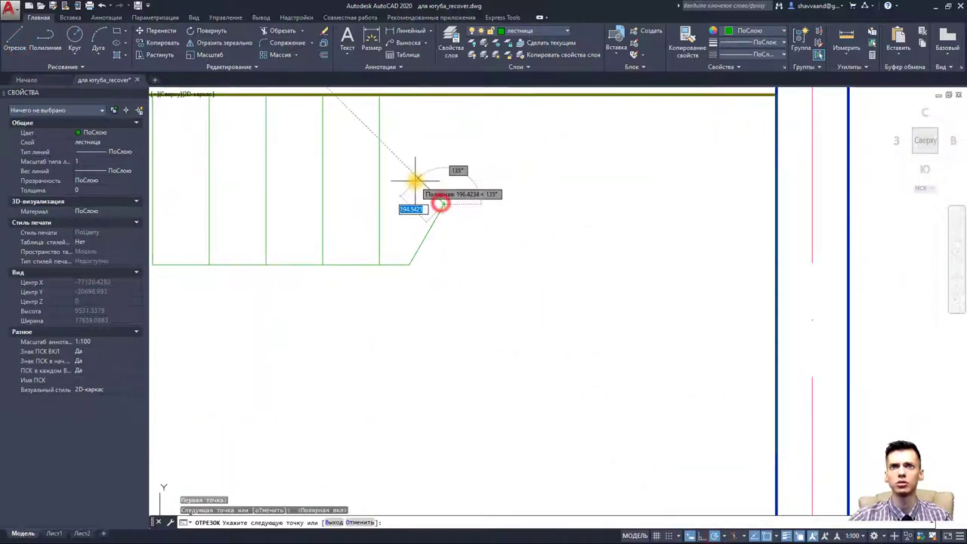
click(414, 182)
click(478, 194)
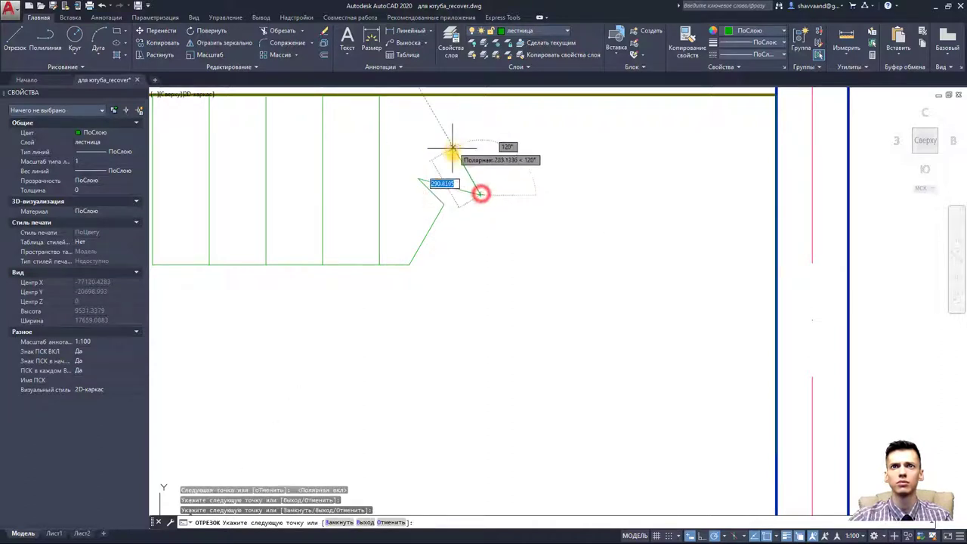
click(459, 164)
middle_drag(459, 164, 453, 251)
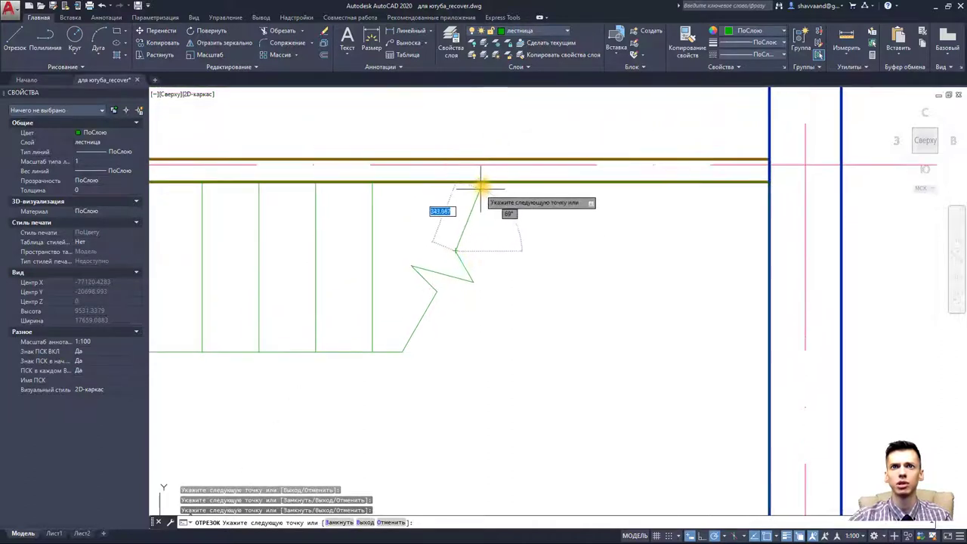
click(489, 181)
key(Escape)
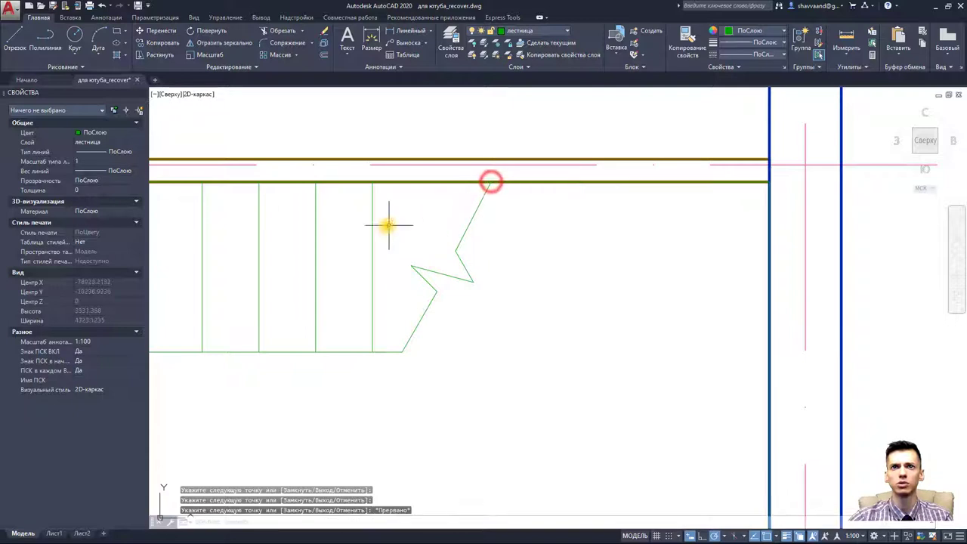
- Delete the last vertical tread line and inspect the overlapping stair-edge and partition lines
click(372, 205)
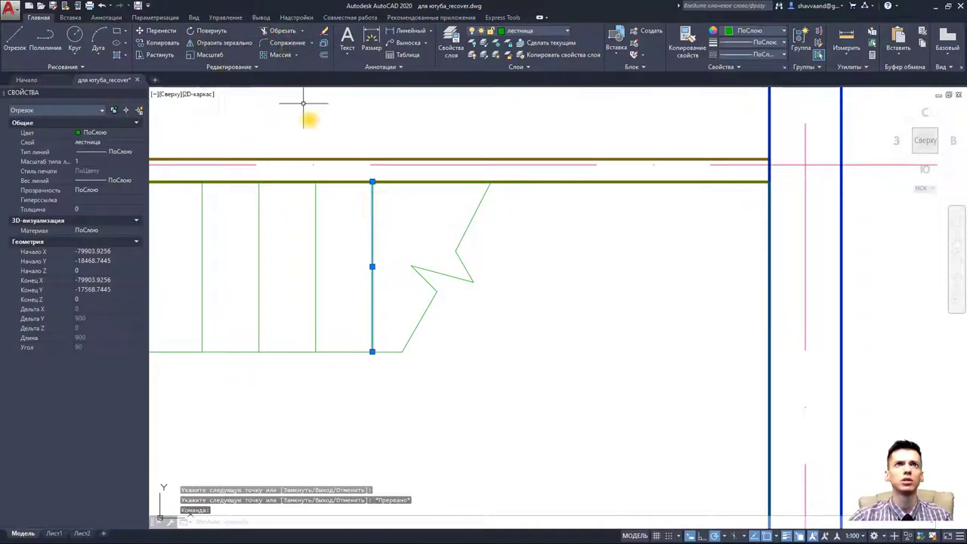
key(Delete)
click(15, 38)
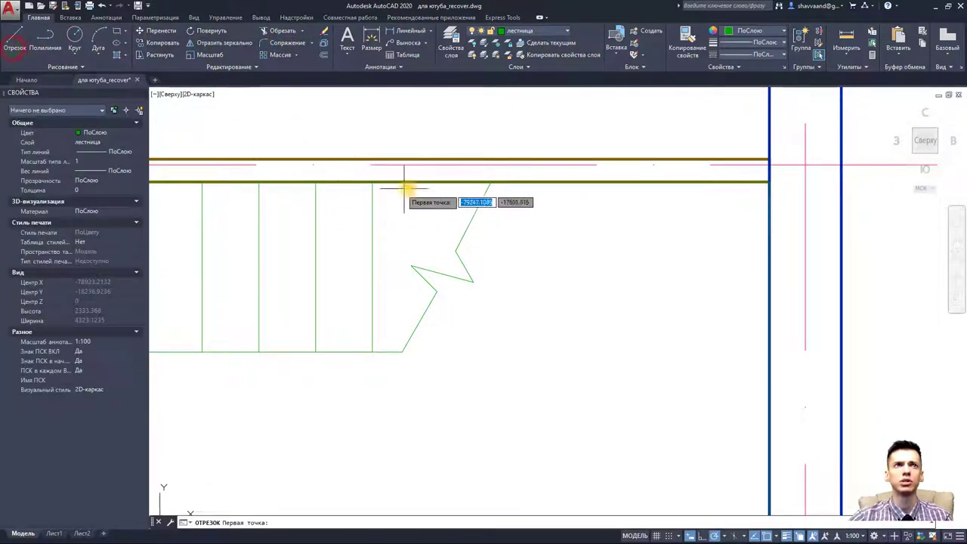
key(Escape)
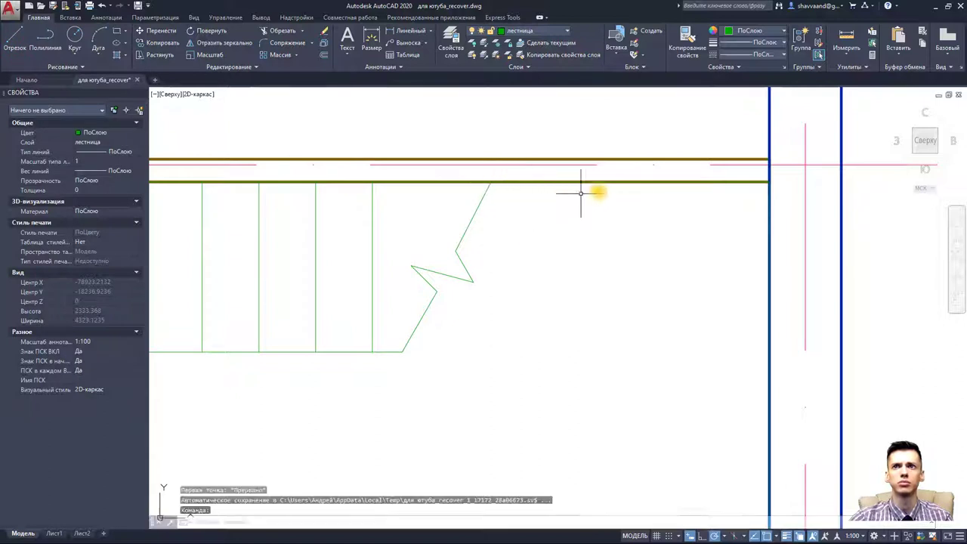
click(615, 182)
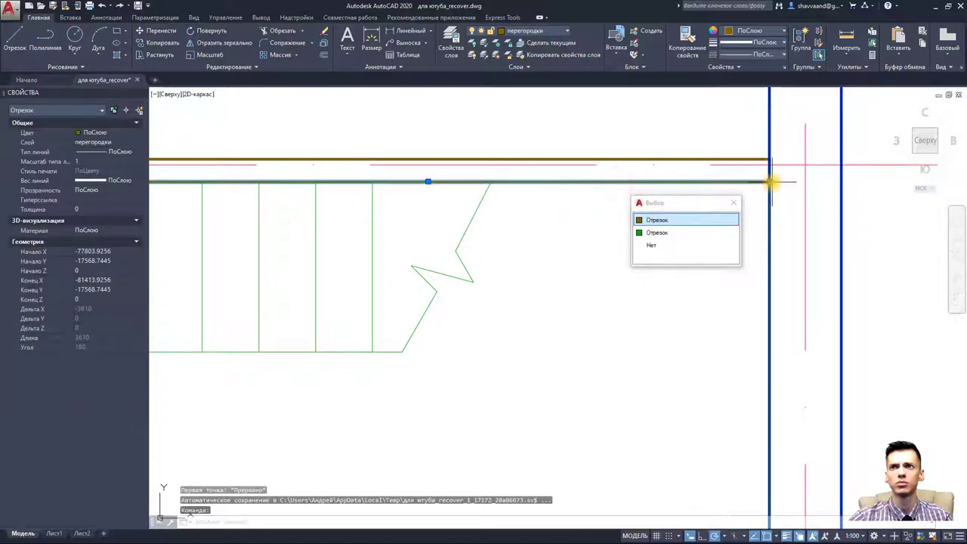
click(654, 233)
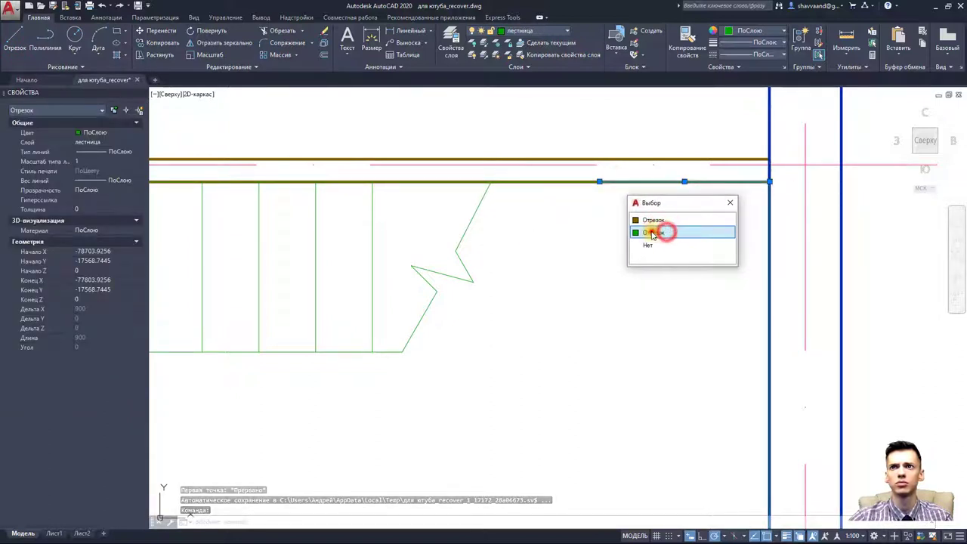
click(649, 219)
click(769, 182)
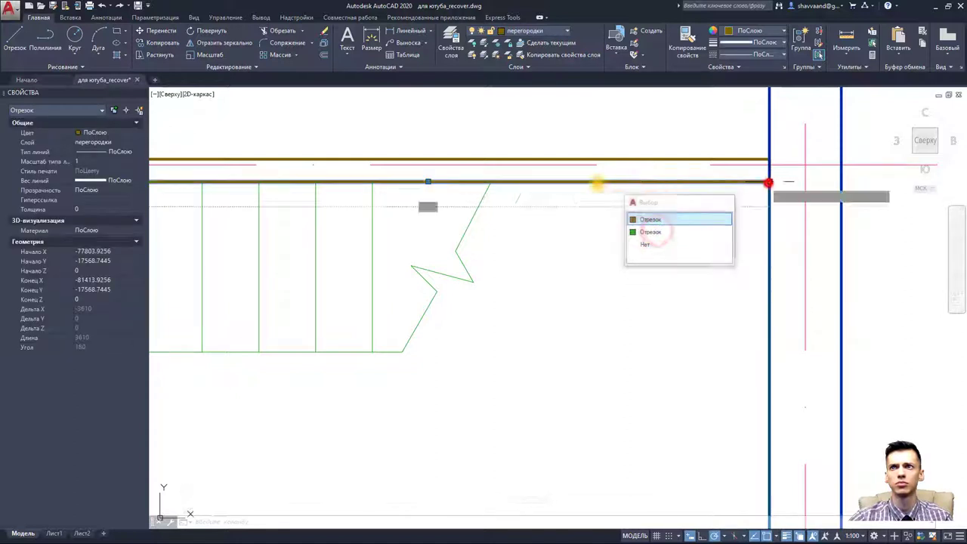
key(Escape)
key(Escape)
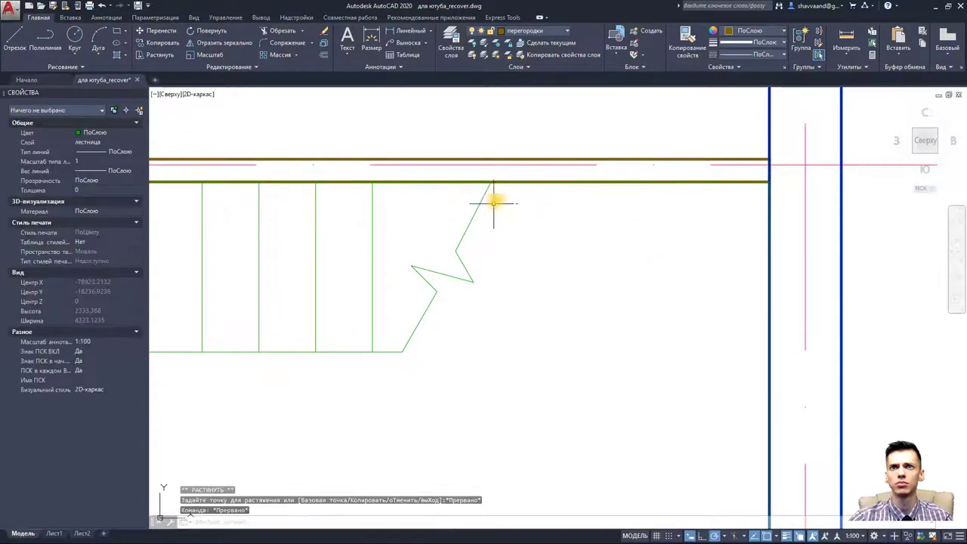
click(517, 182)
click(652, 181)
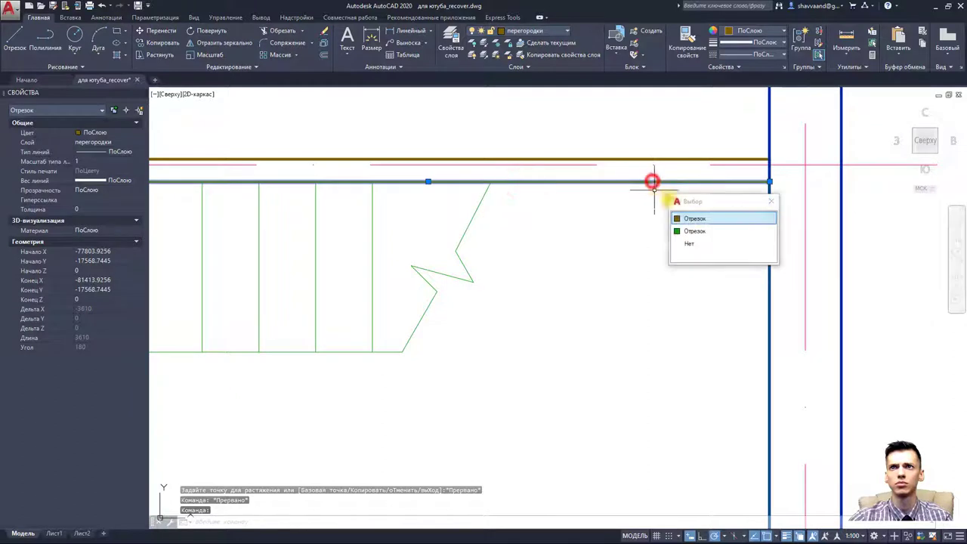
click(691, 233)
key(Escape)
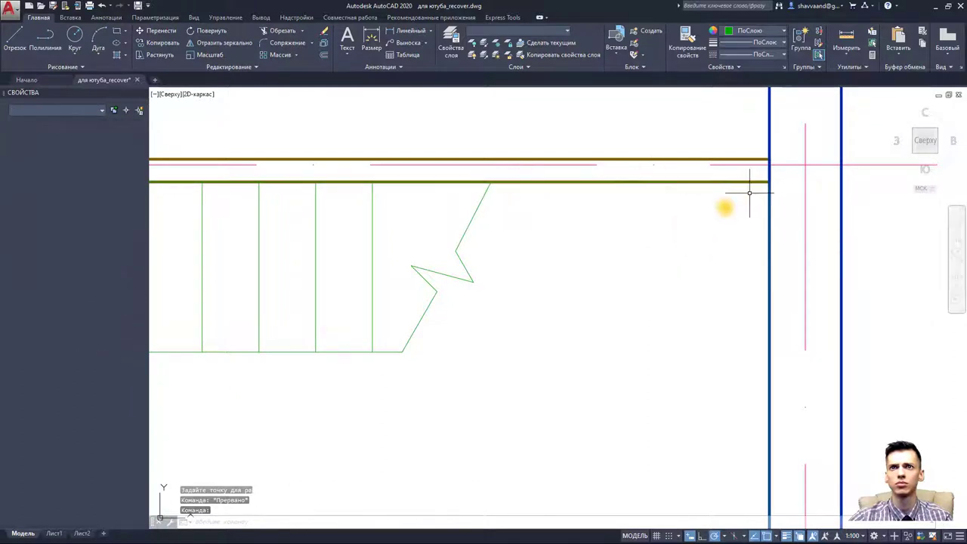
- Turn off the перегородки layer by picking a partition
click(472, 47)
click(548, 159)
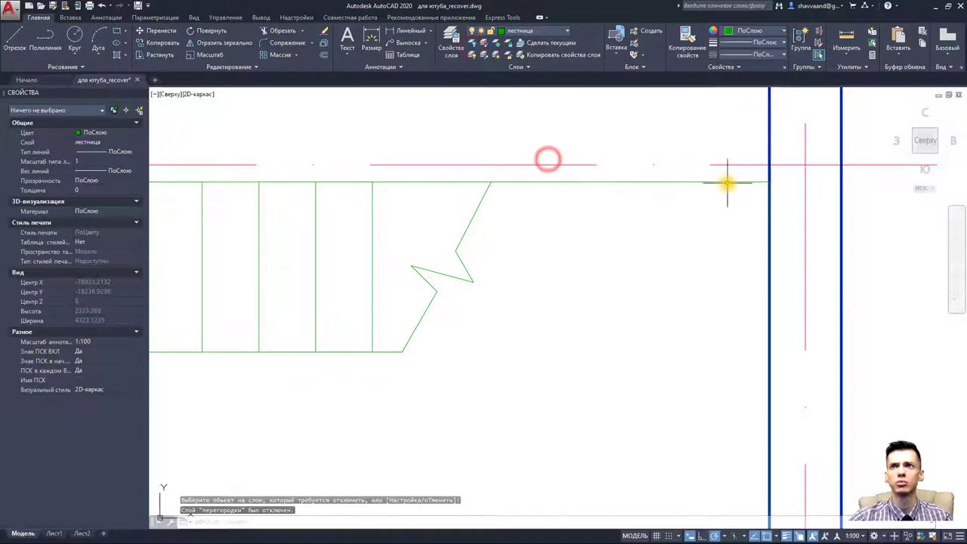
key(Escape)
- Erase the stray stair segment and shorten the stair's top line to the break line
click(728, 182)
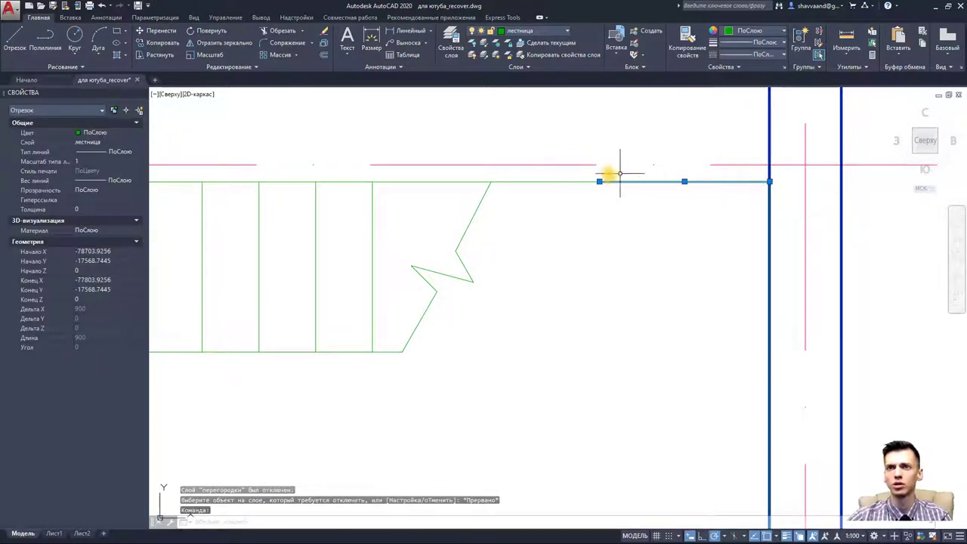
key(Delete)
click(596, 182)
click(599, 182)
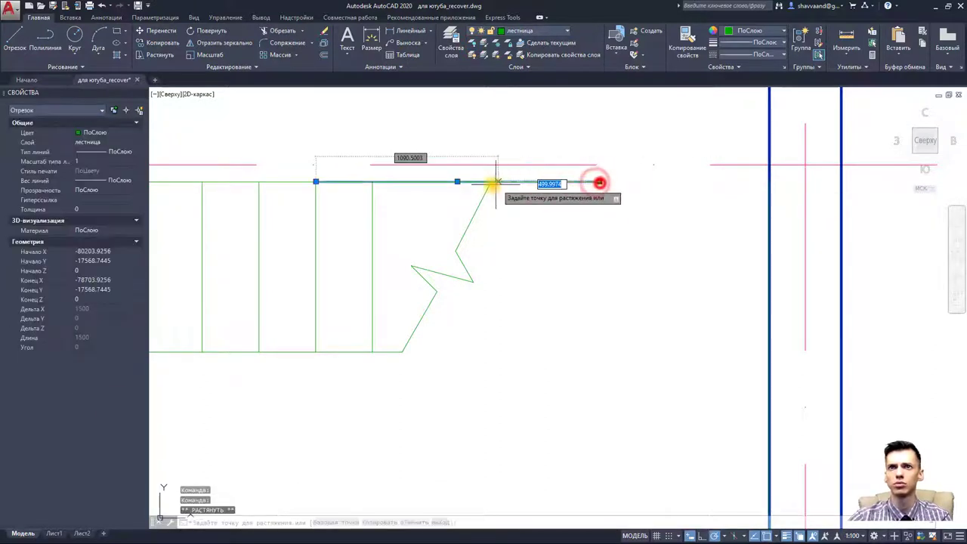
click(491, 181)
key(Escape)
click(373, 218)
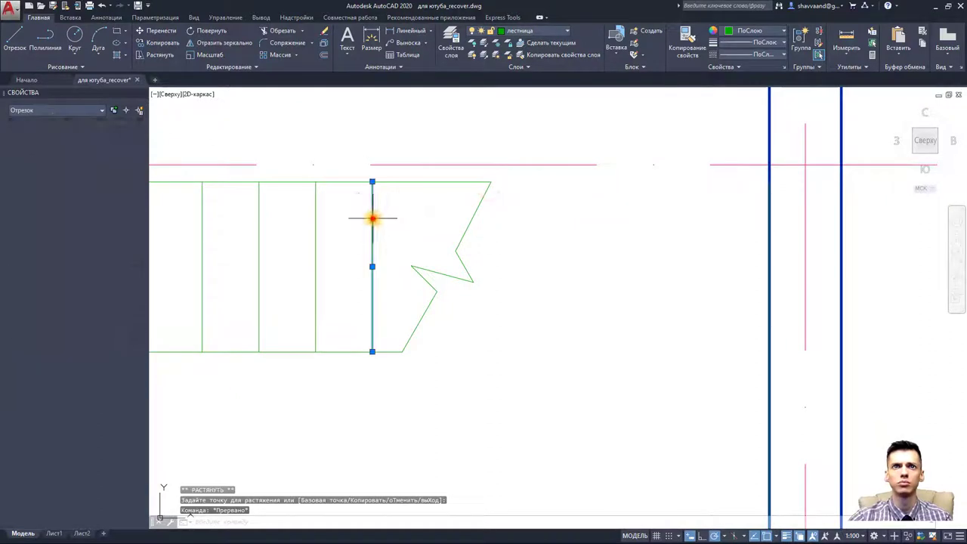
- Offset the tread line 300 to add new stair lines
click(325, 57)
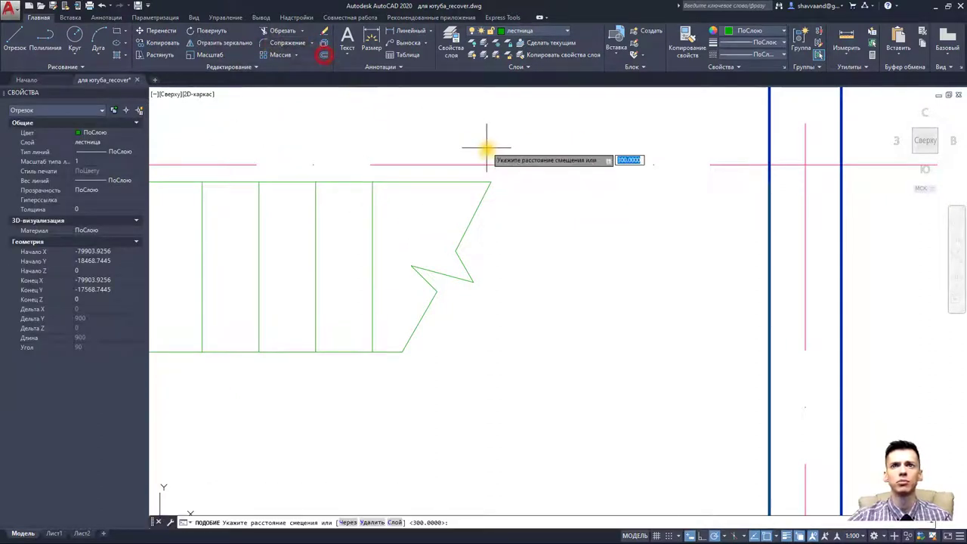
click(372, 224)
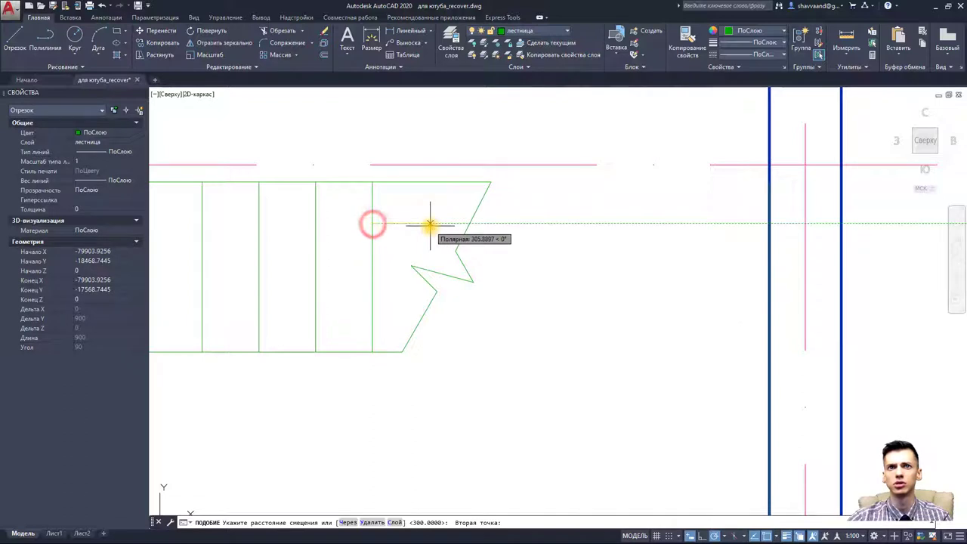
text(300)
key(Return)
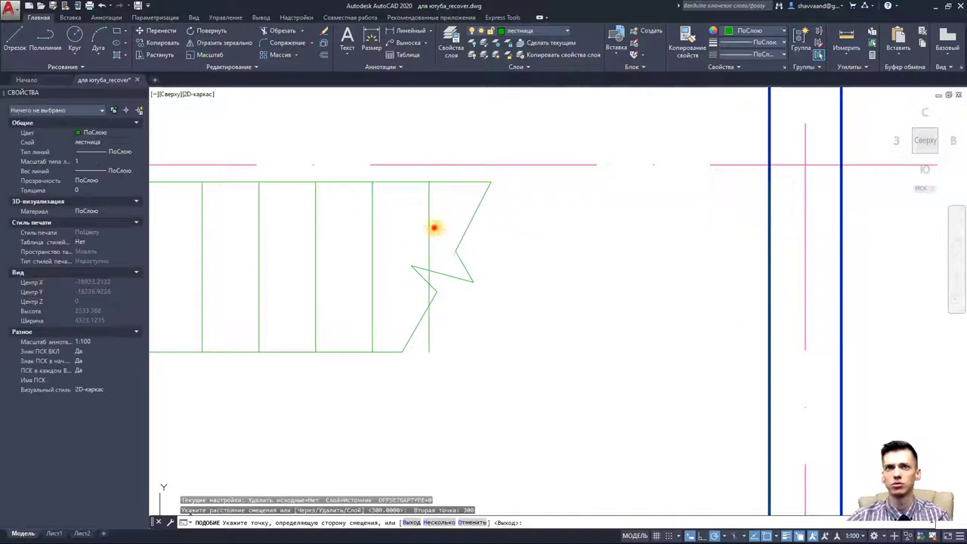
click(432, 225)
click(479, 221)
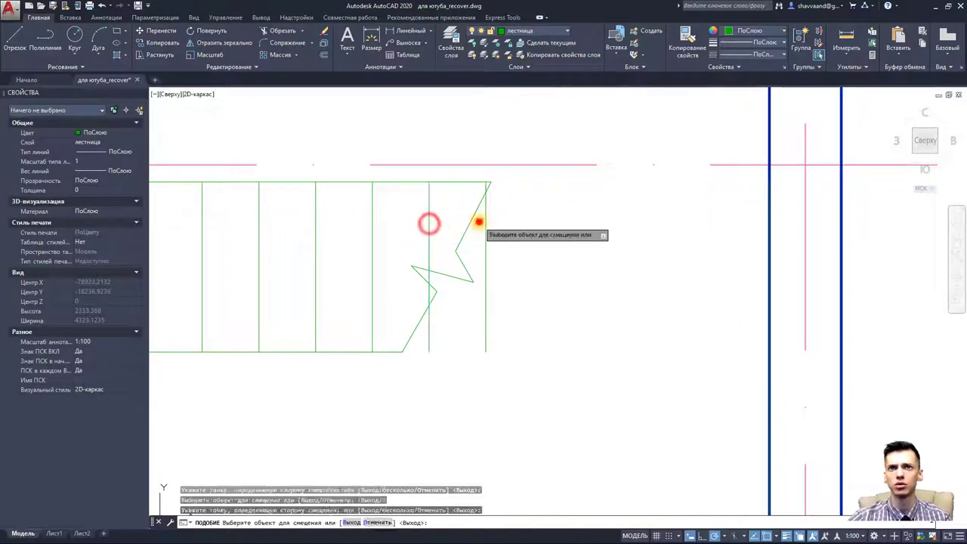
key(Escape)
- Trim the tread lines crossing the zigzag break and delete the leftover short stub
click(566, 393)
click(386, 171)
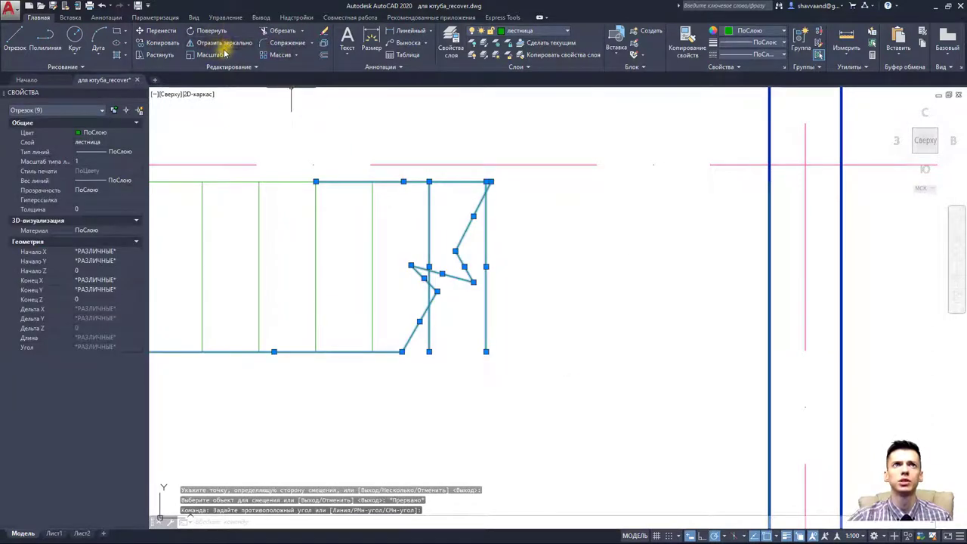
click(283, 30)
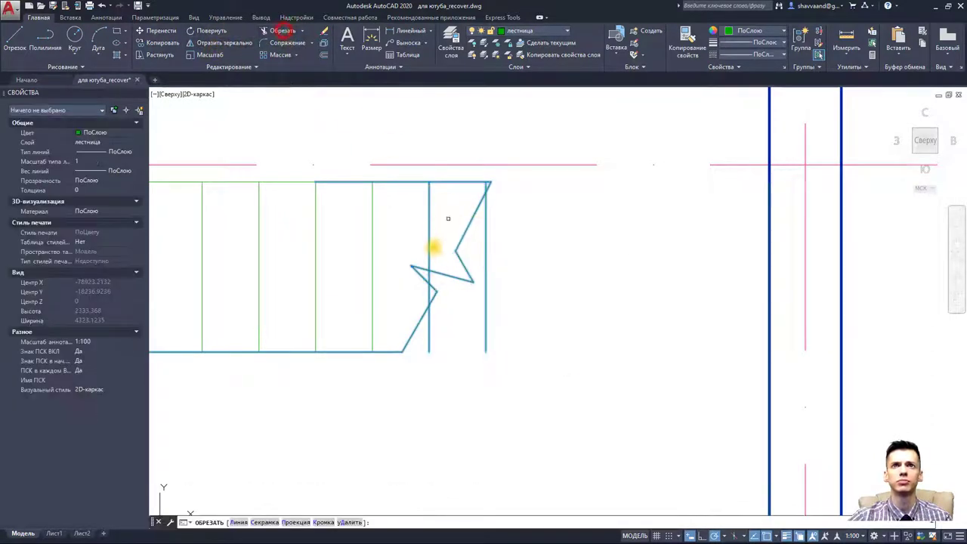
click(427, 276)
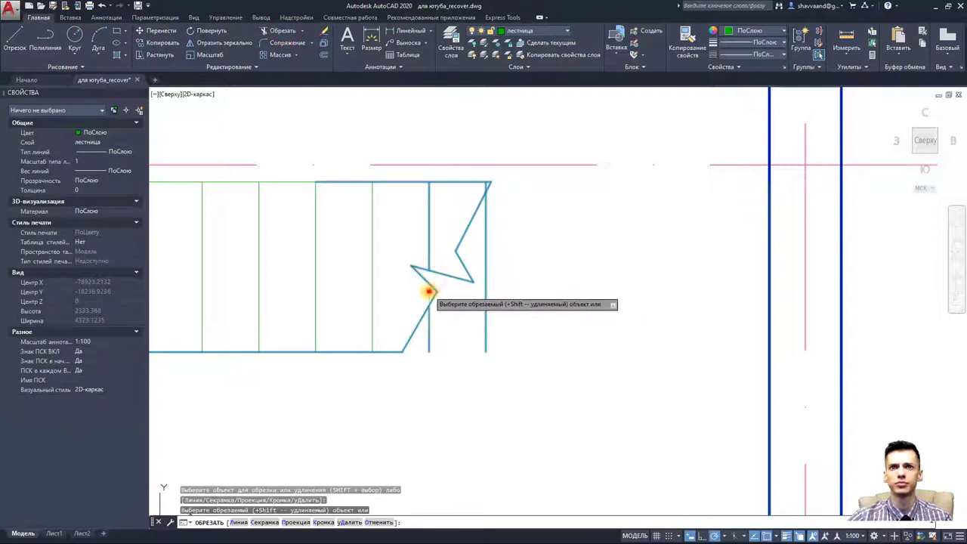
click(485, 211)
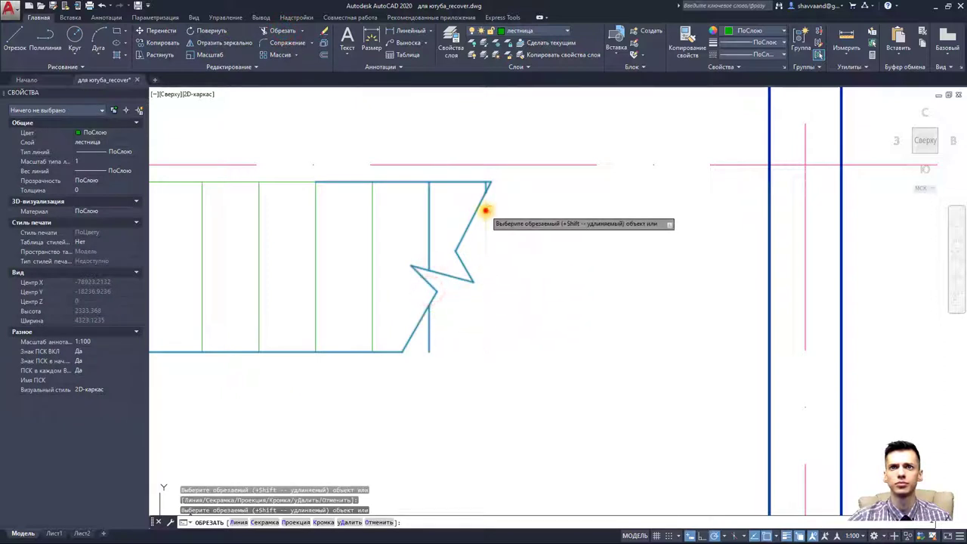
key(Escape)
click(428, 325)
key(Delete)
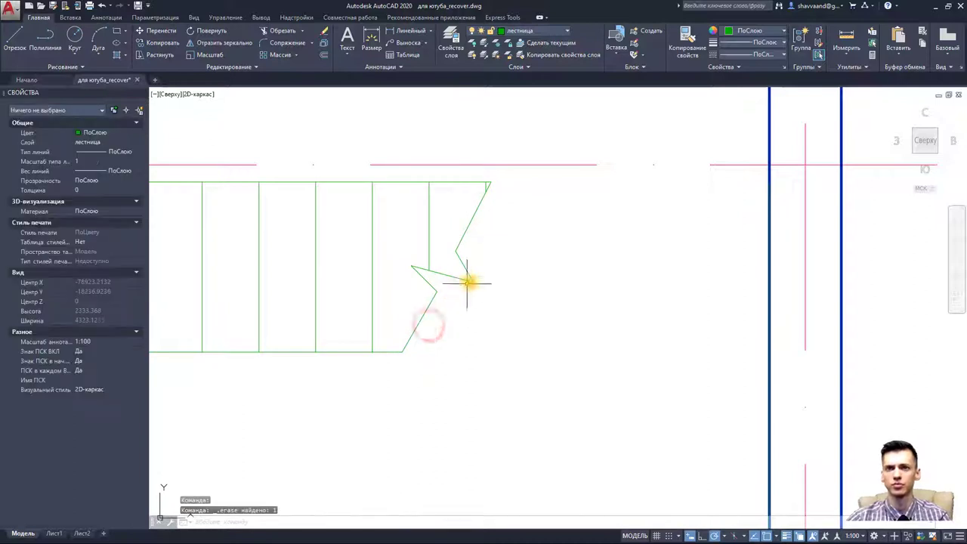
scroll(491, 285, down, 4)
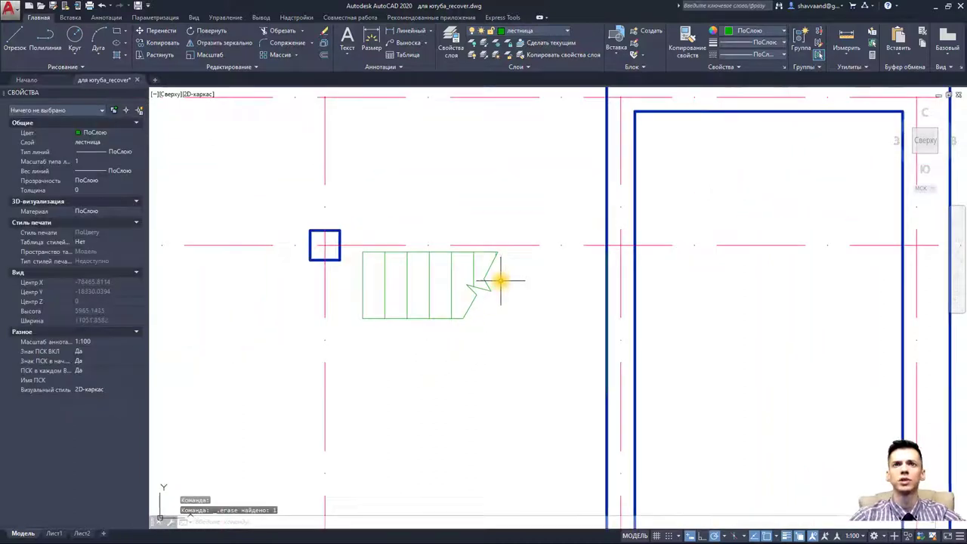
- Turn all layers back on and check the stair with its adjacent walls
click(471, 56)
click(537, 371)
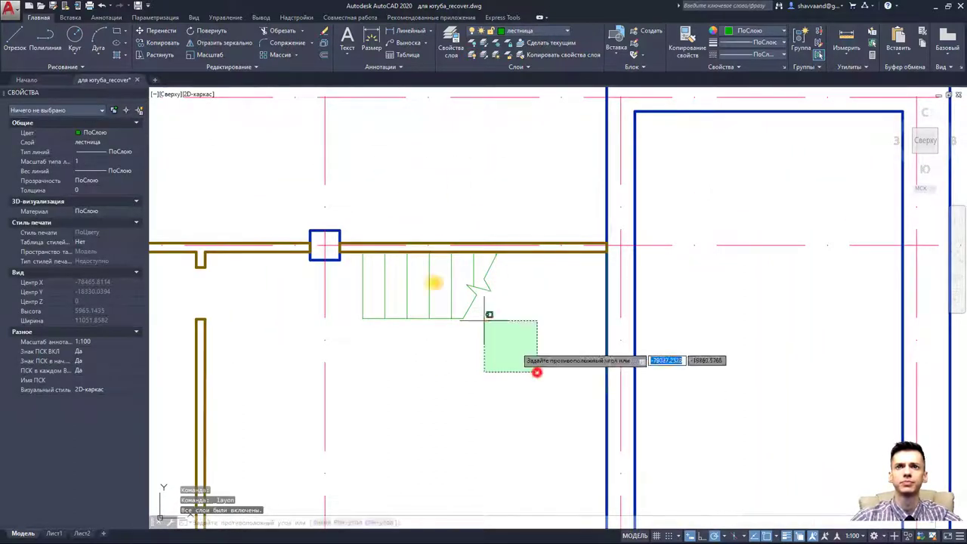
click(352, 205)
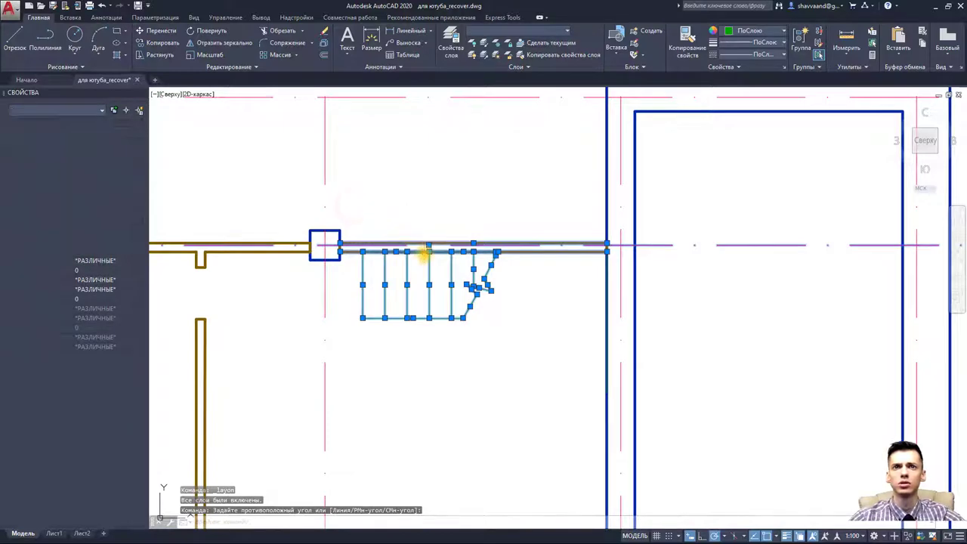
key(Escape)
- Zoom and pan to review the plan, then select the outer wall outline
scroll(432, 272, down, 4)
scroll(429, 271, down, 1)
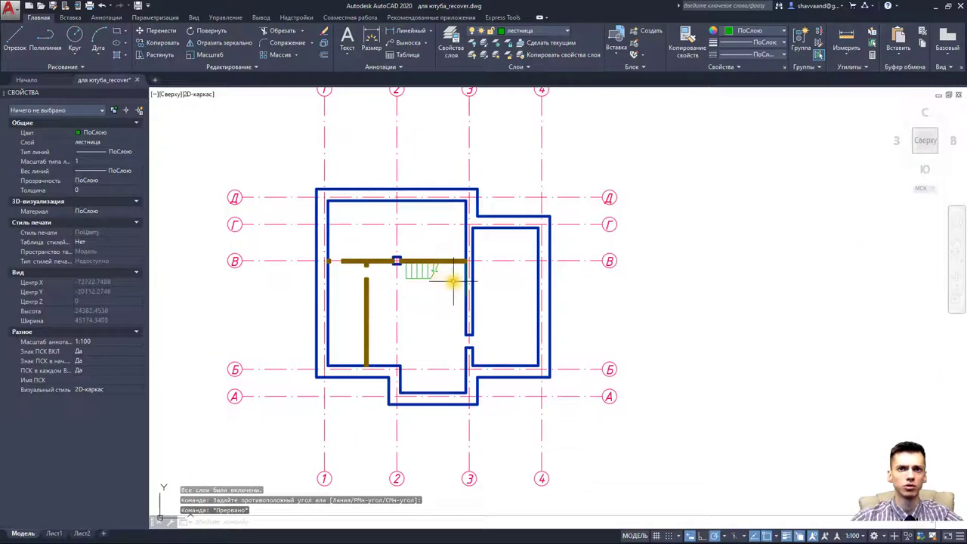
scroll(440, 276, up, 2)
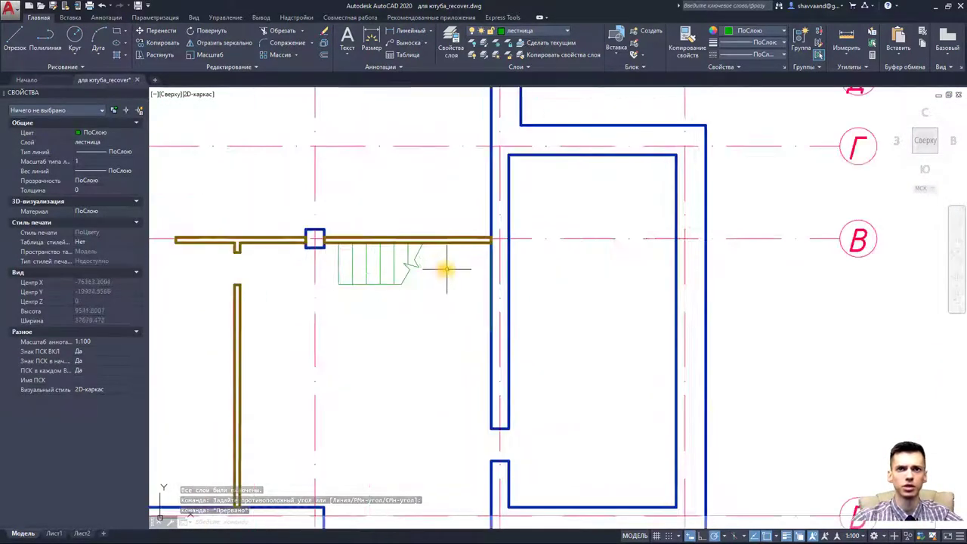
scroll(442, 271, up, 2)
scroll(429, 269, down, 5)
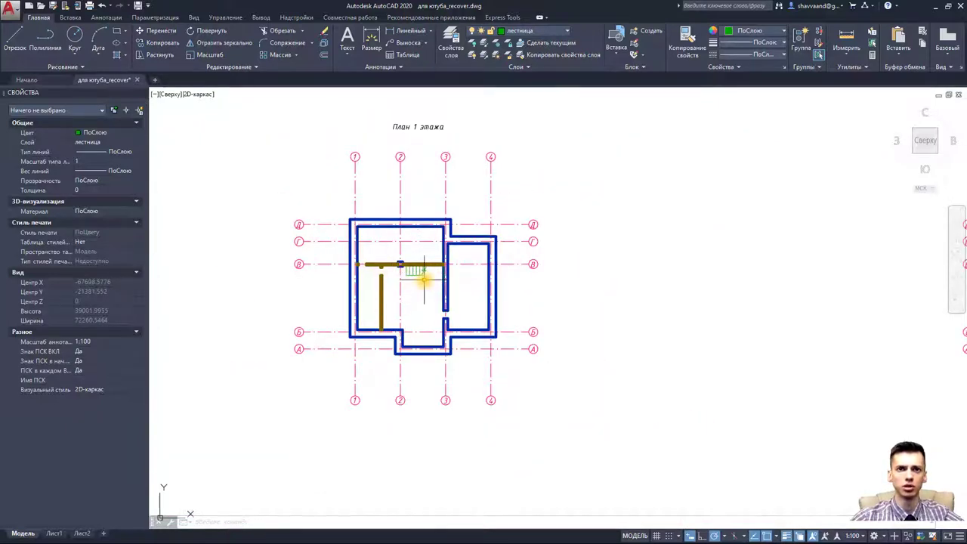
scroll(424, 280, up, 2)
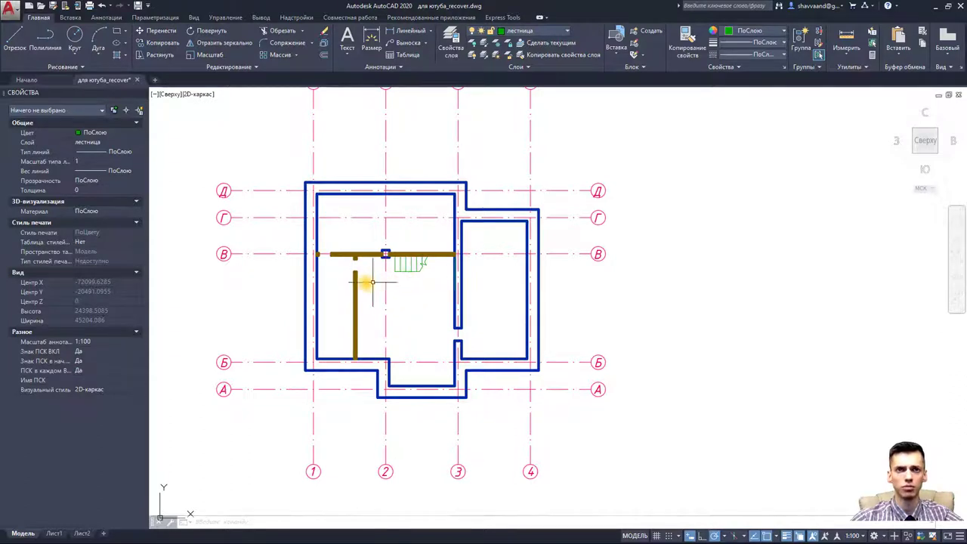
middle_drag(416, 265, 411, 299)
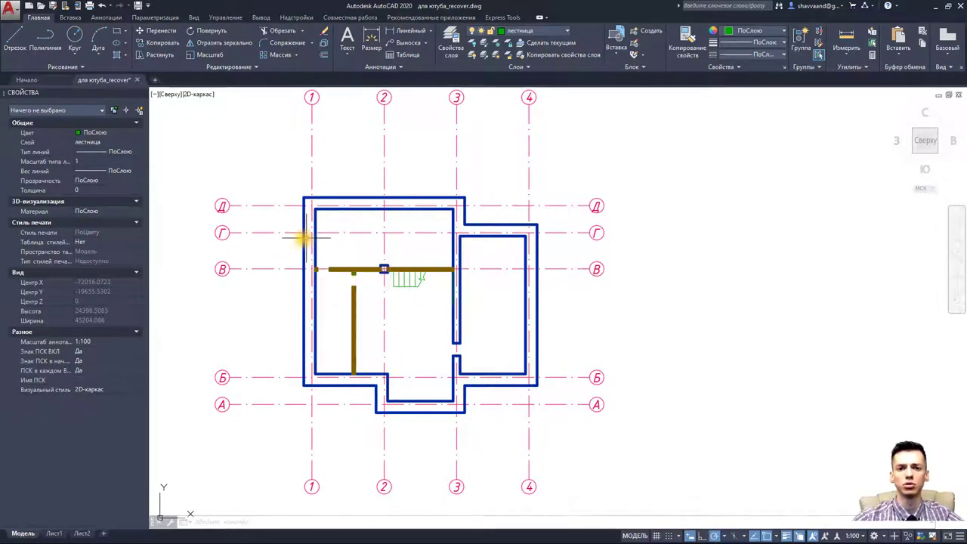
key(Escape)
key(Escape)
click(303, 243)
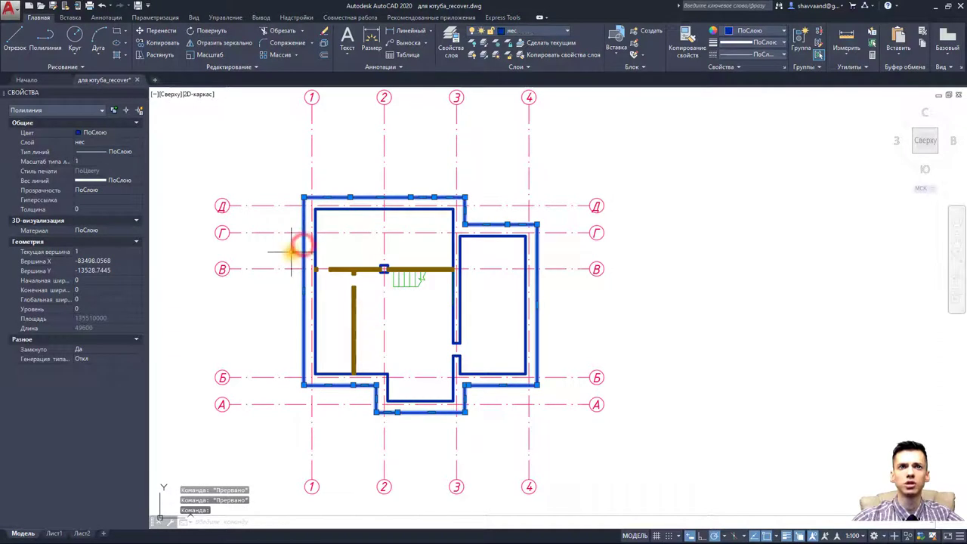
- Offset the outer wall outline 800 units outward
click(324, 55)
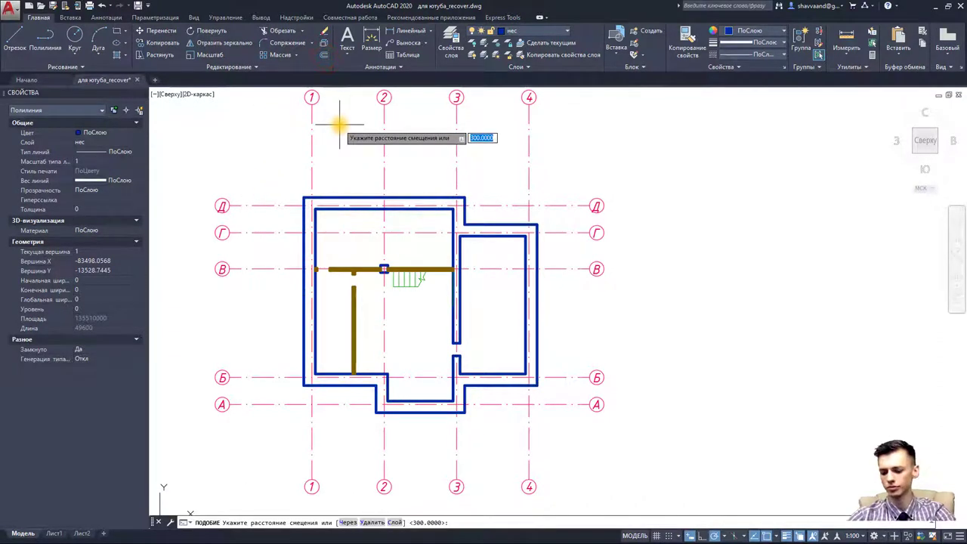
text(800)
key(Return)
click(336, 136)
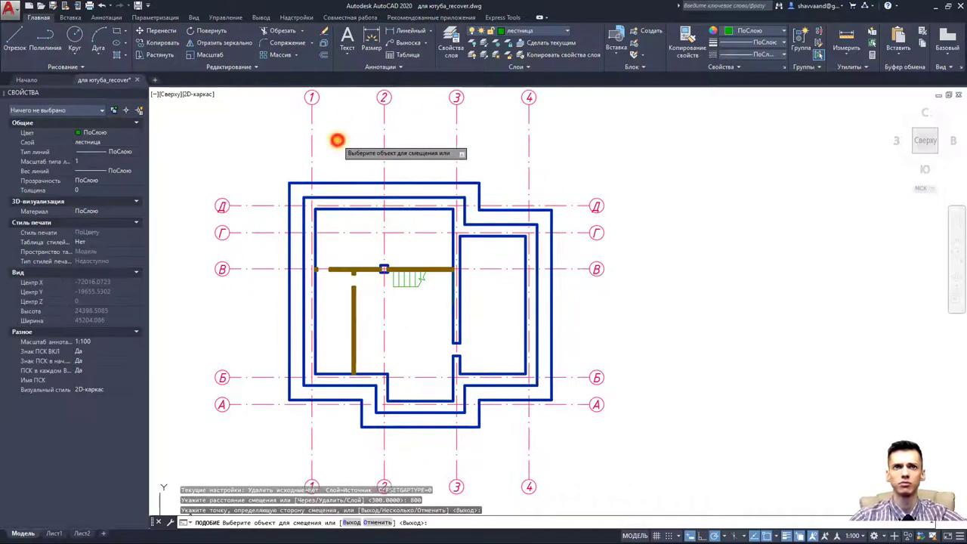
key(Escape)
- Move the offset outline onto layer 0 and open the Layer Properties Manager
click(348, 182)
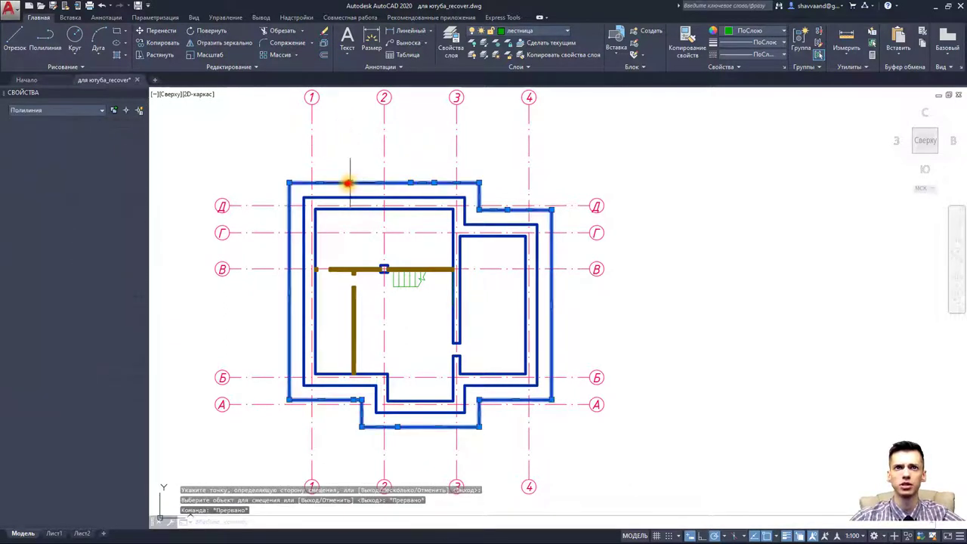
click(536, 31)
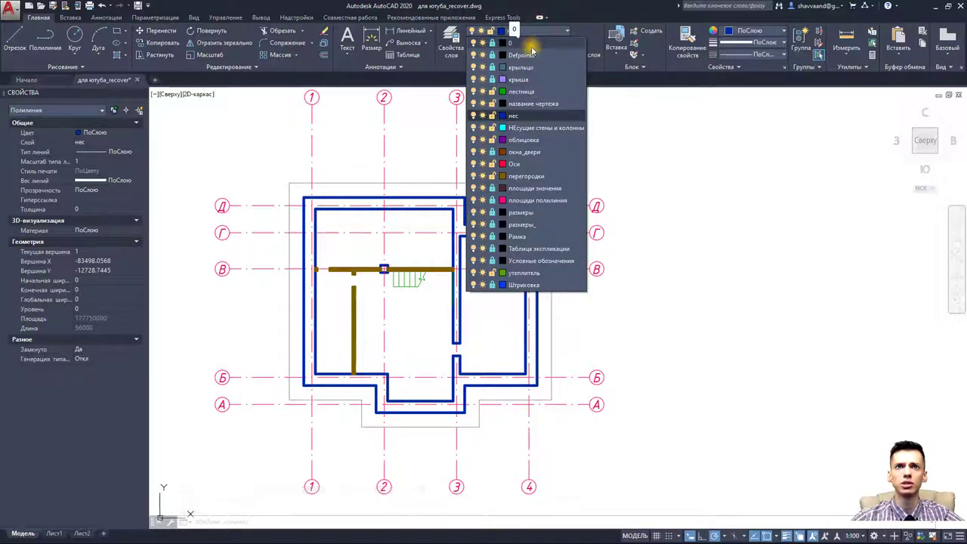
click(532, 45)
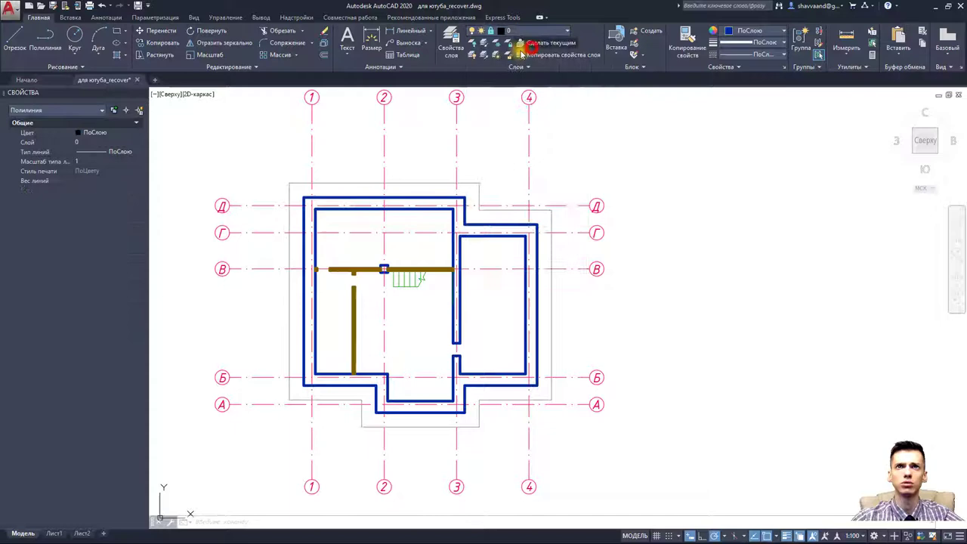
click(449, 48)
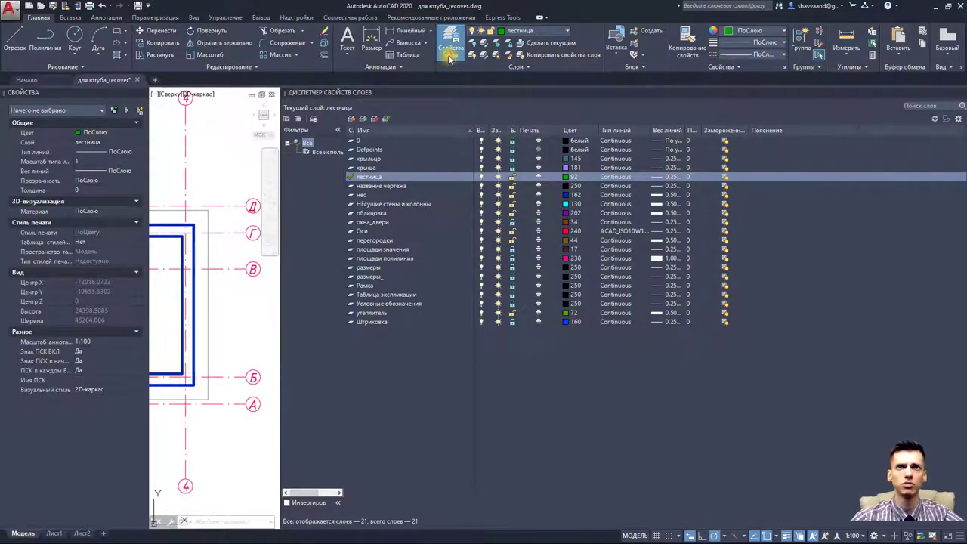
- Try reassigning the outer offset outline to another layer, dismissing the locked-layer warning
click(450, 47)
click(349, 182)
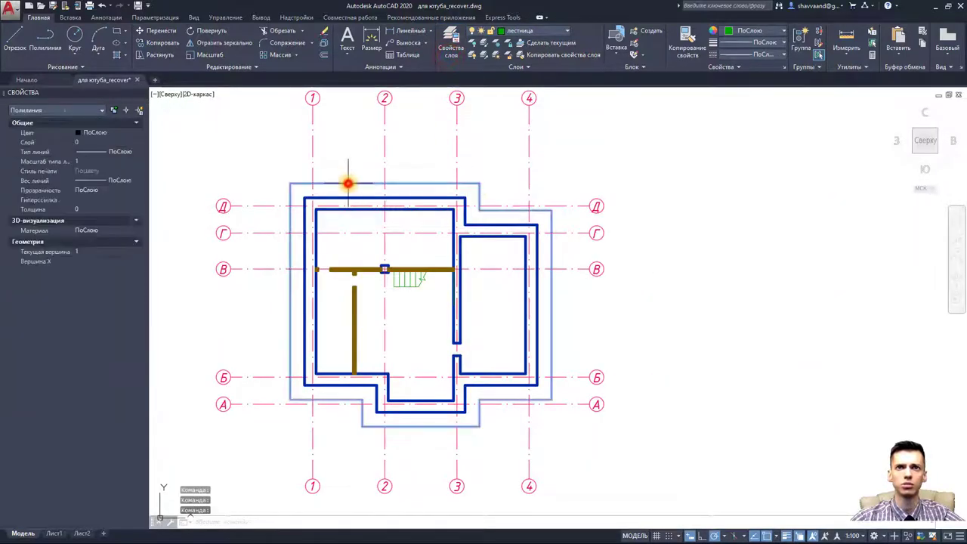
click(531, 30)
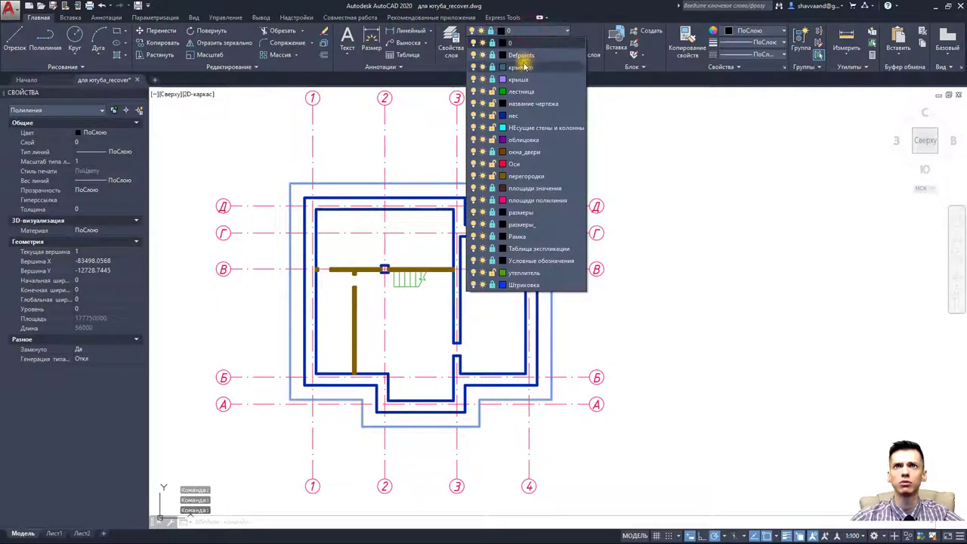
click(520, 56)
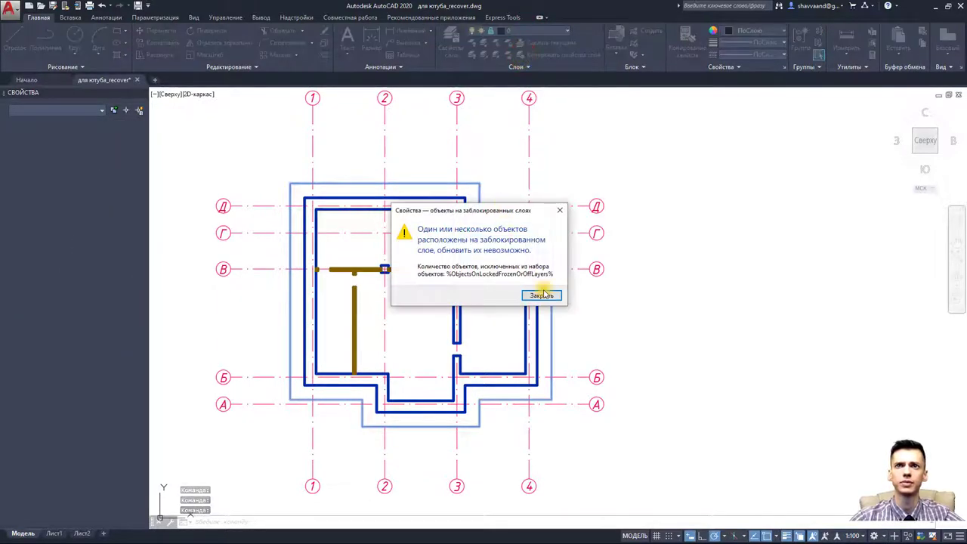
click(541, 295)
key(Escape)
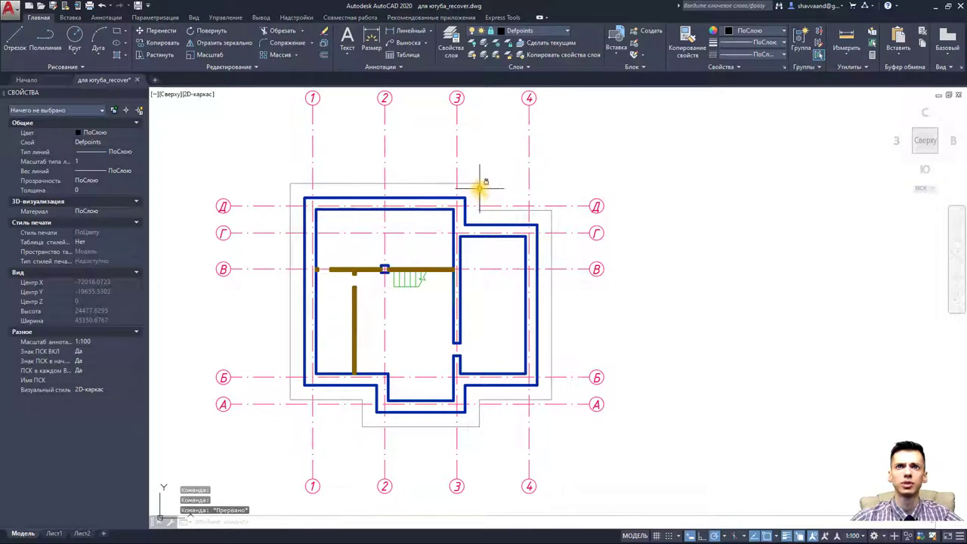
- Make Defpoints the current layer and set layer 0 not to print
click(479, 187)
click(506, 50)
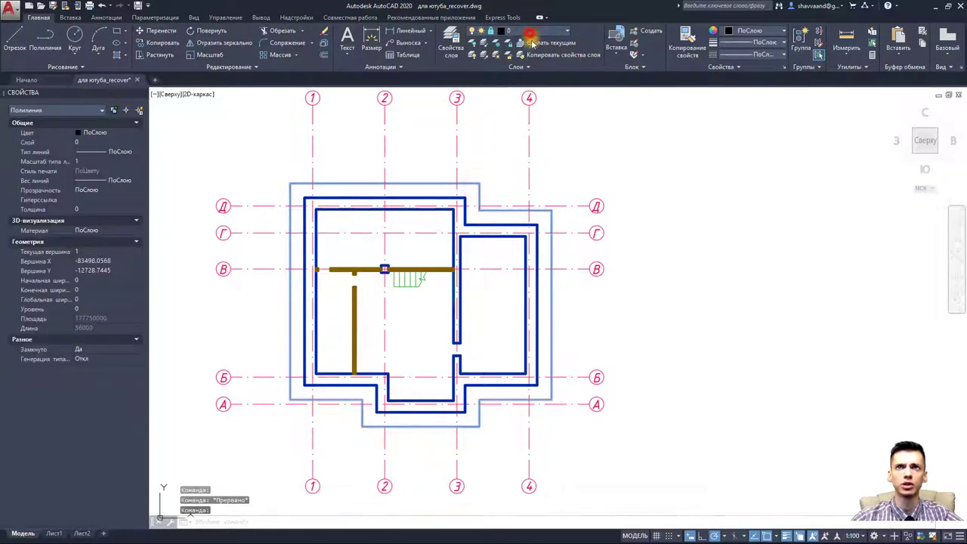
click(529, 34)
click(521, 59)
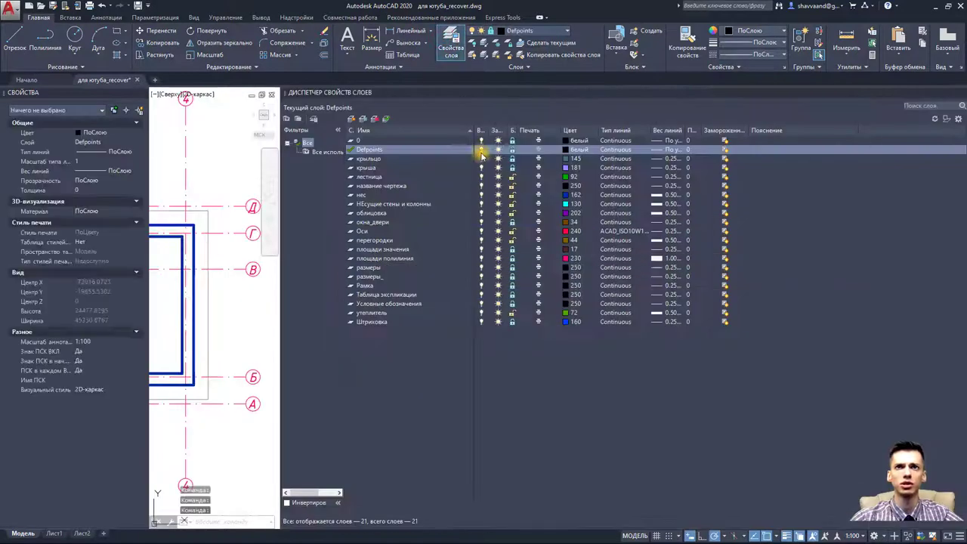
click(540, 141)
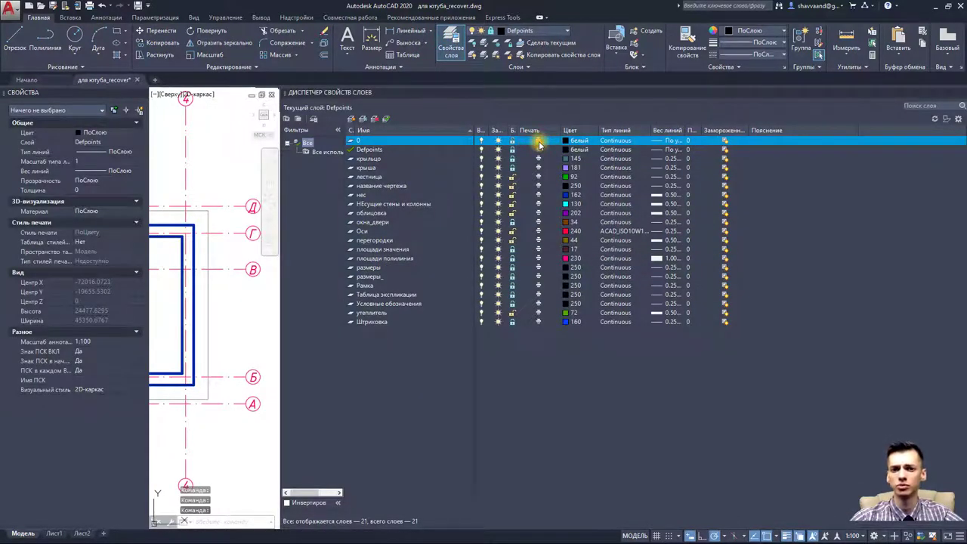
click(451, 43)
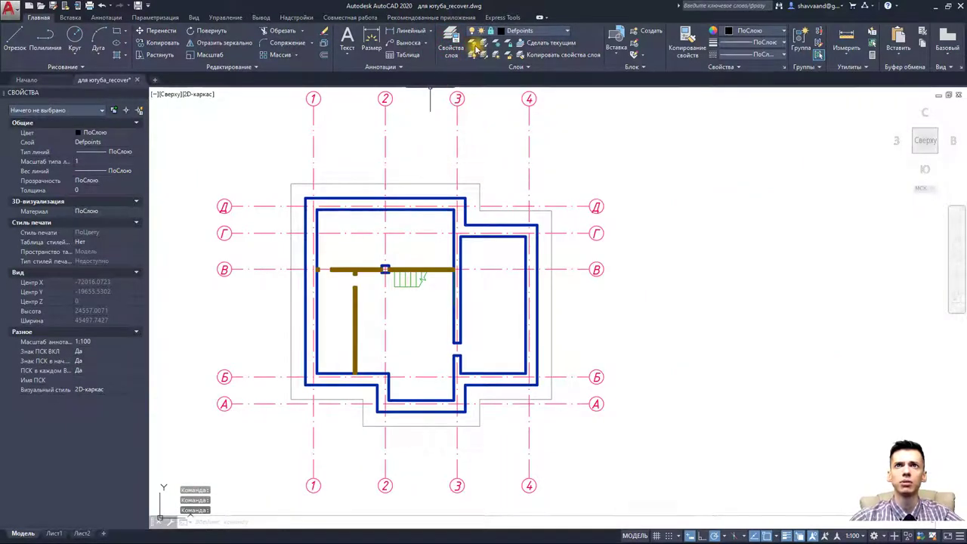
click(476, 47)
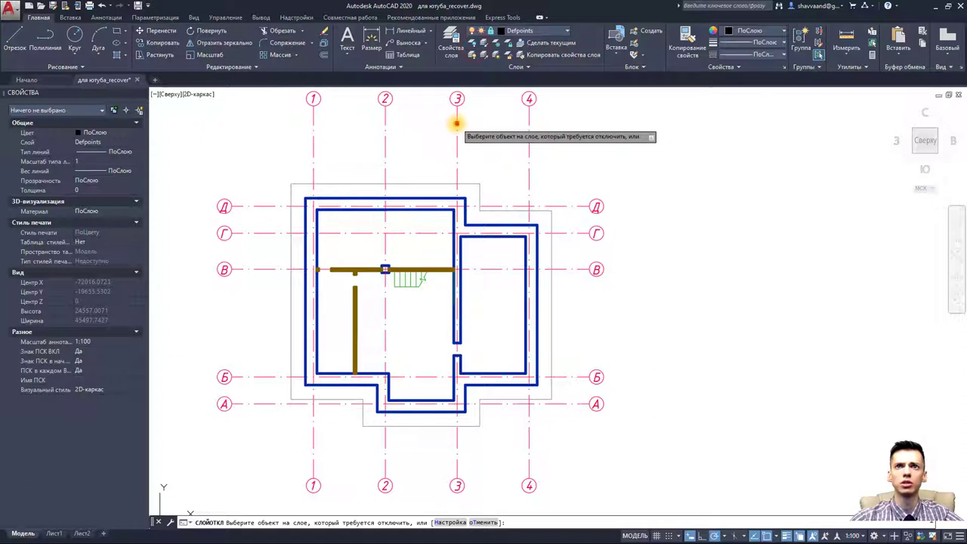
- Turn off the axis and stair layers, undoing the accidental partitions layer-off
click(457, 123)
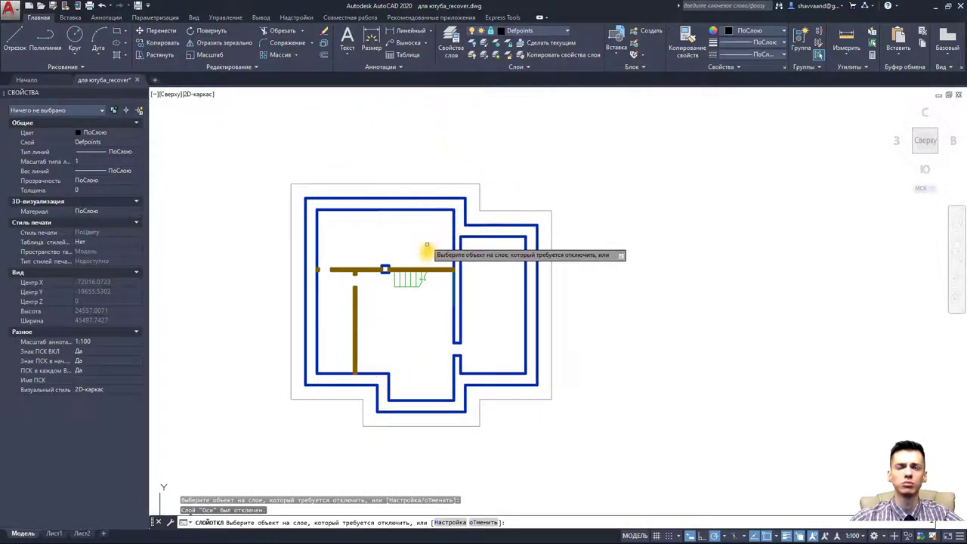
scroll(424, 264, up, 2)
click(415, 294)
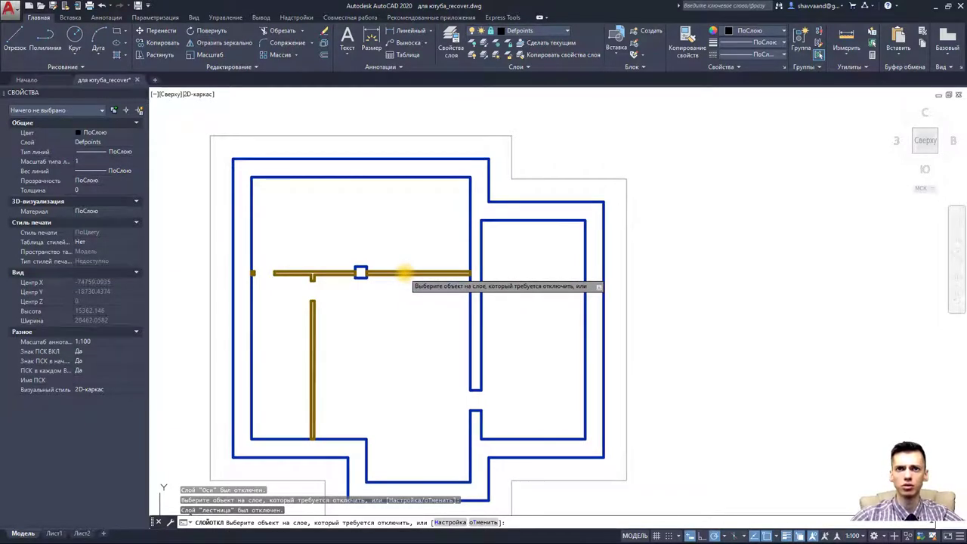
click(402, 272)
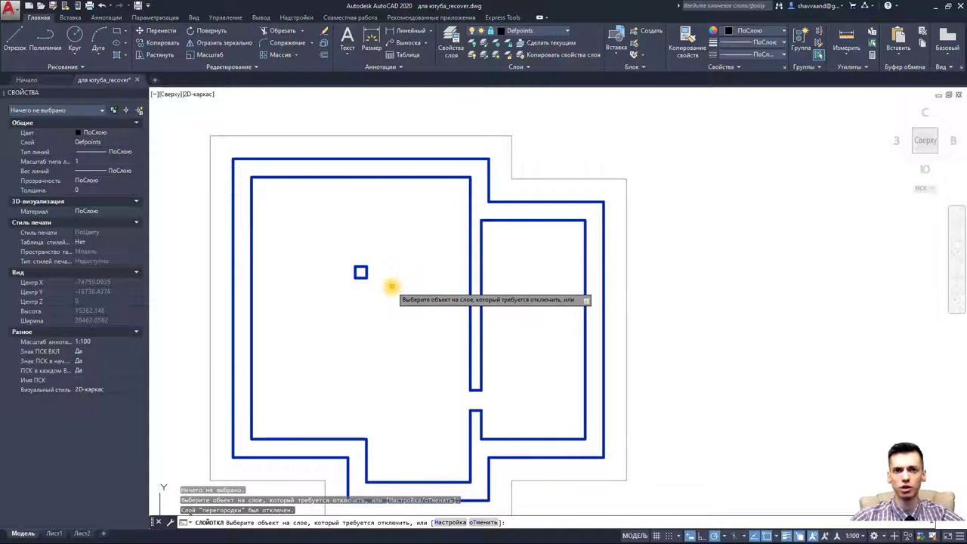
text(u)
key(Return)
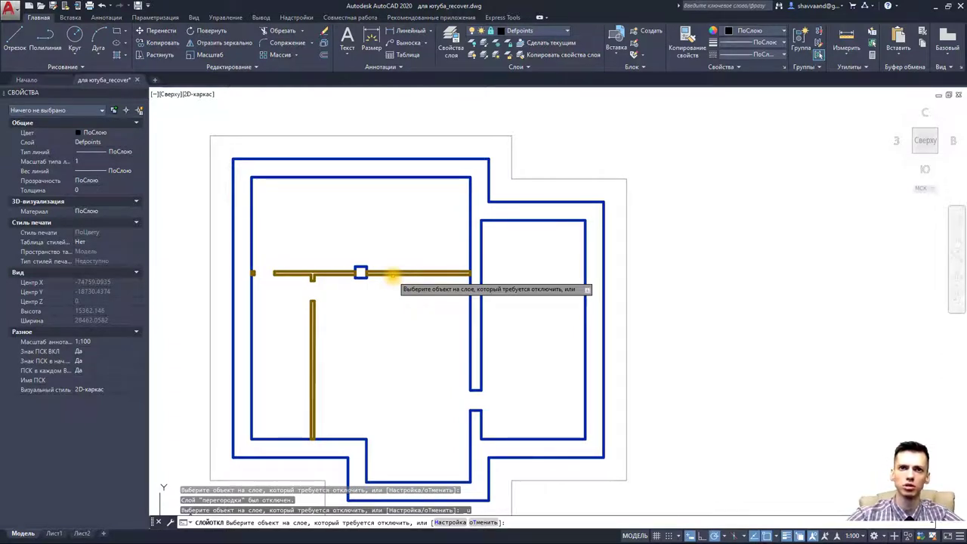
key(Escape)
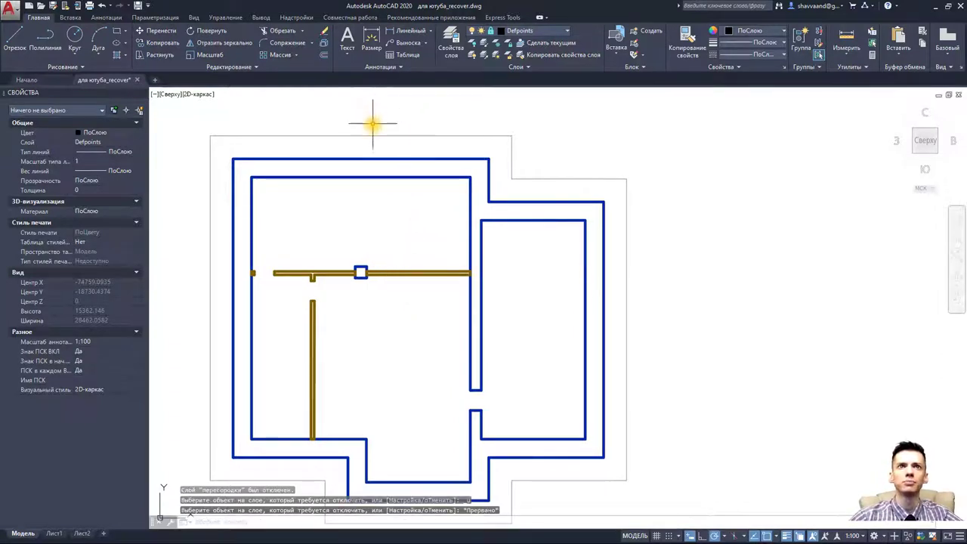
- Unlock the Штриховка layer and make it current
click(119, 55)
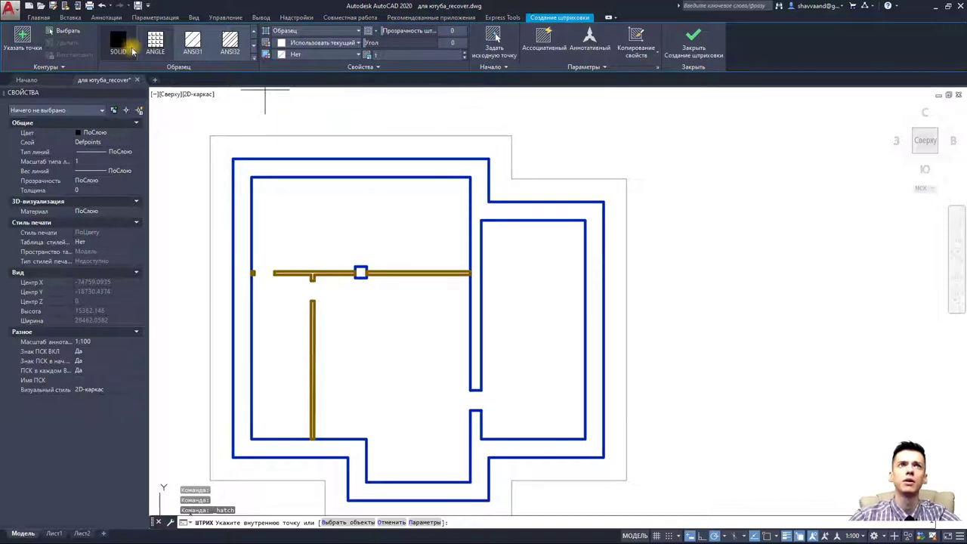
click(38, 16)
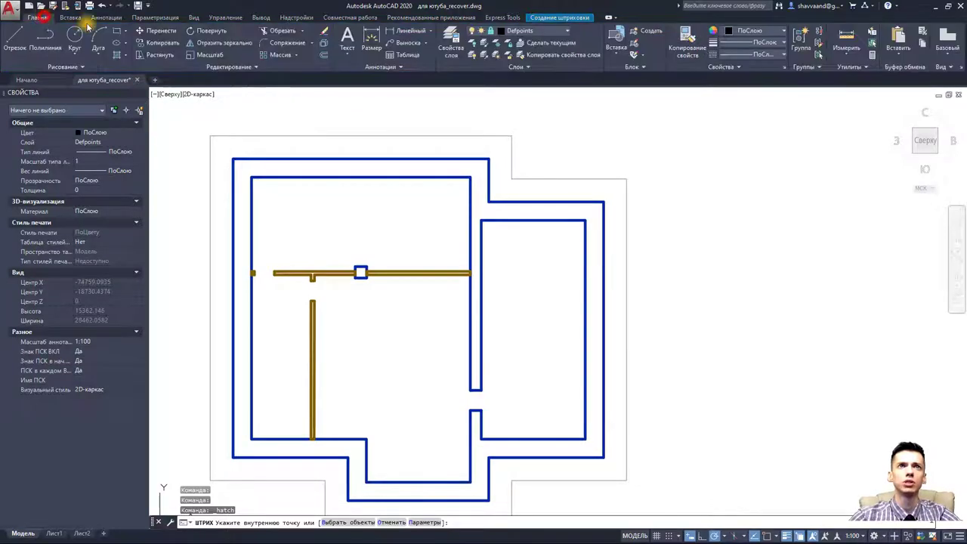
click(549, 33)
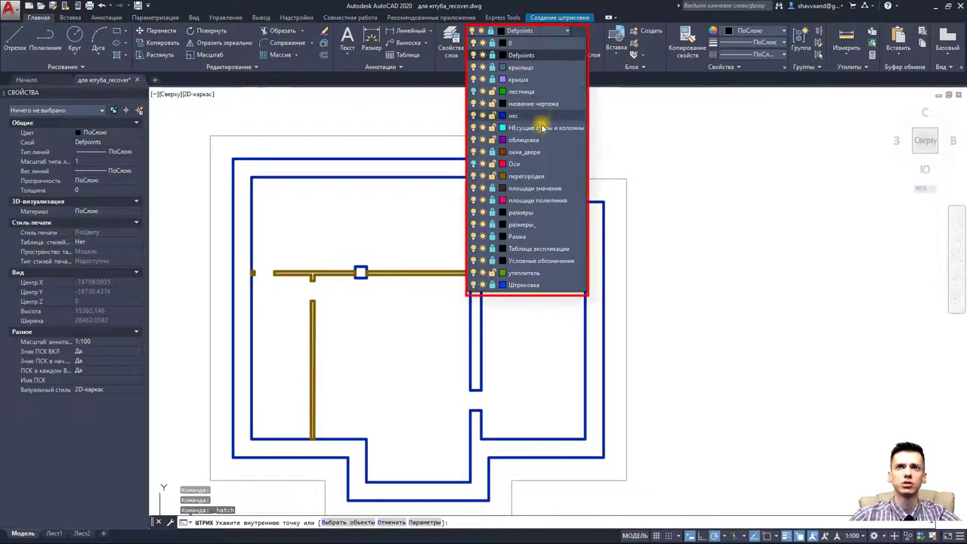
click(491, 285)
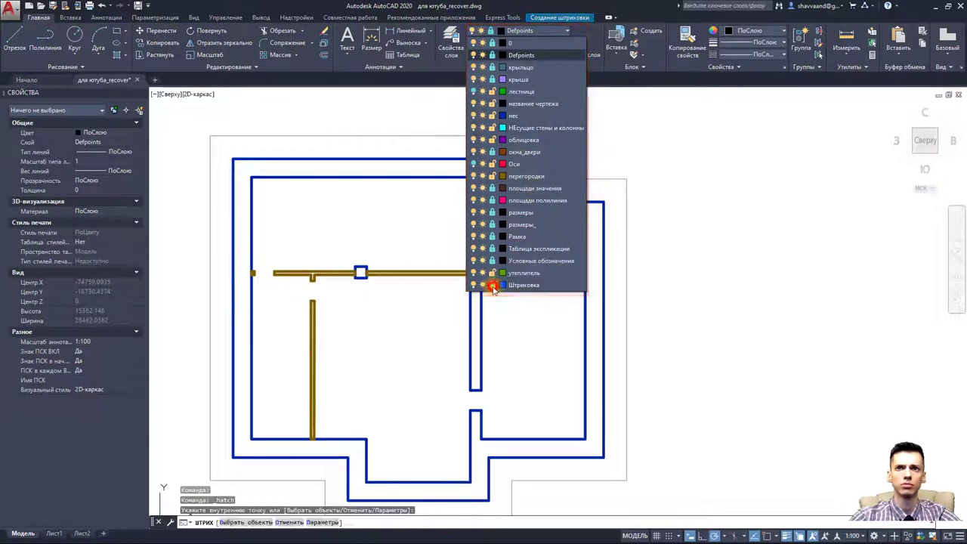
click(522, 286)
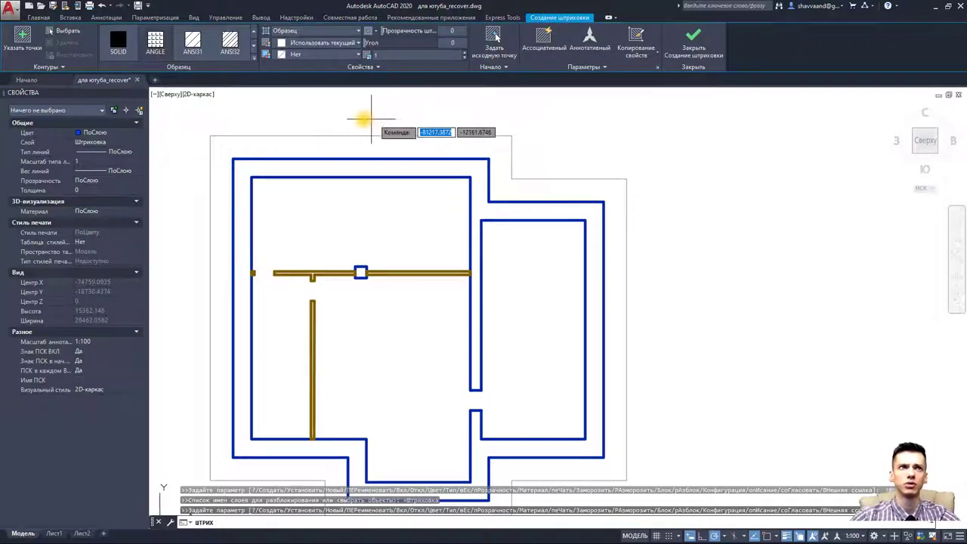
- Choose the ANSI32 hatch pattern at scale 0.35 and preview it in the wall band
click(236, 47)
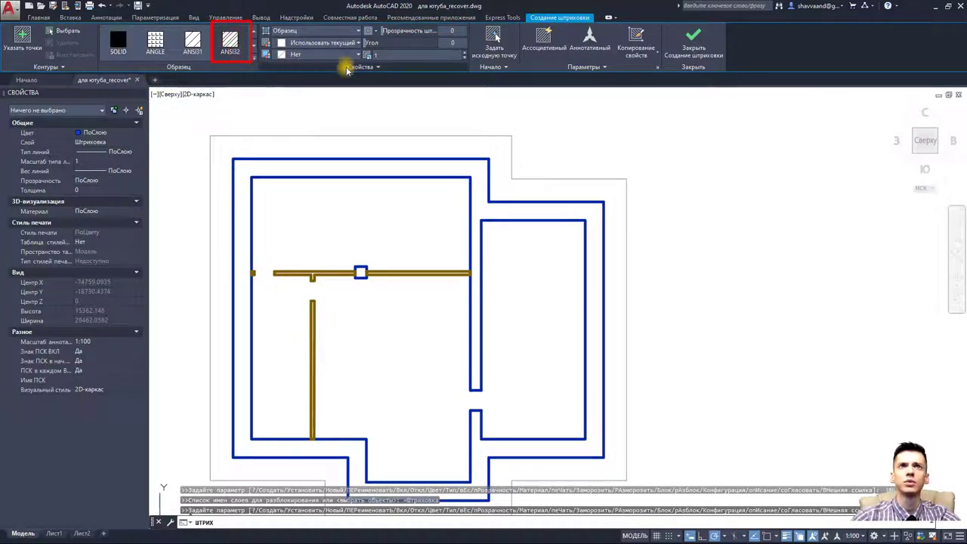
click(397, 55)
text(0.35)
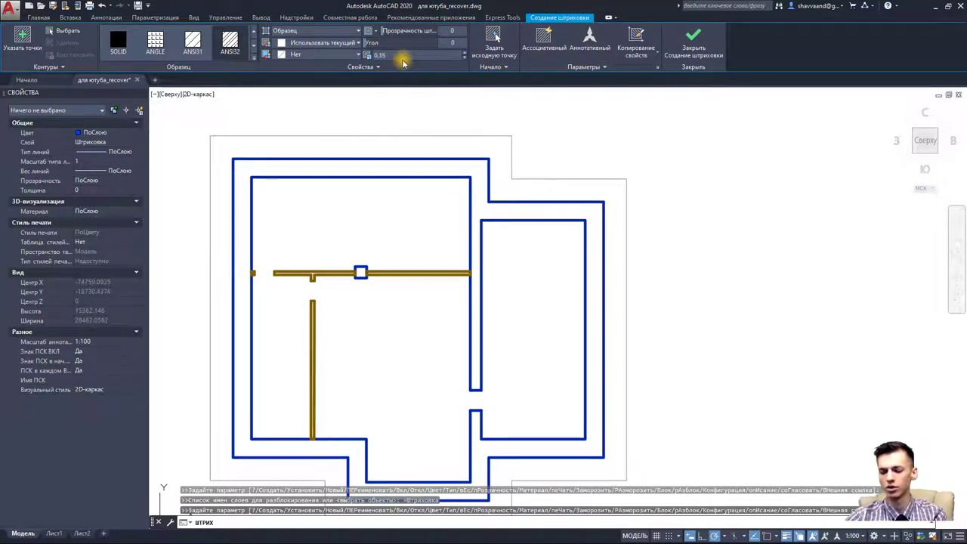
key(Return)
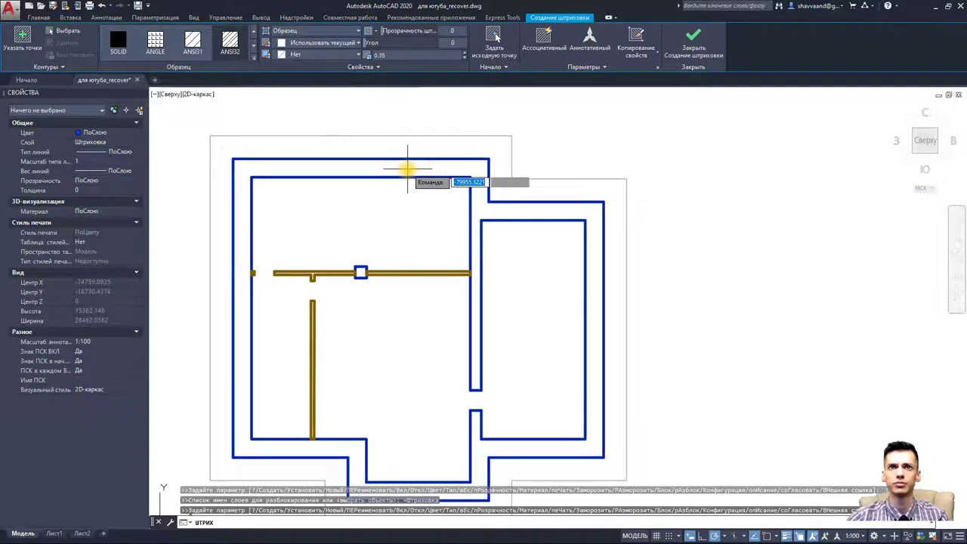
click(407, 167)
scroll(408, 163, down, 2)
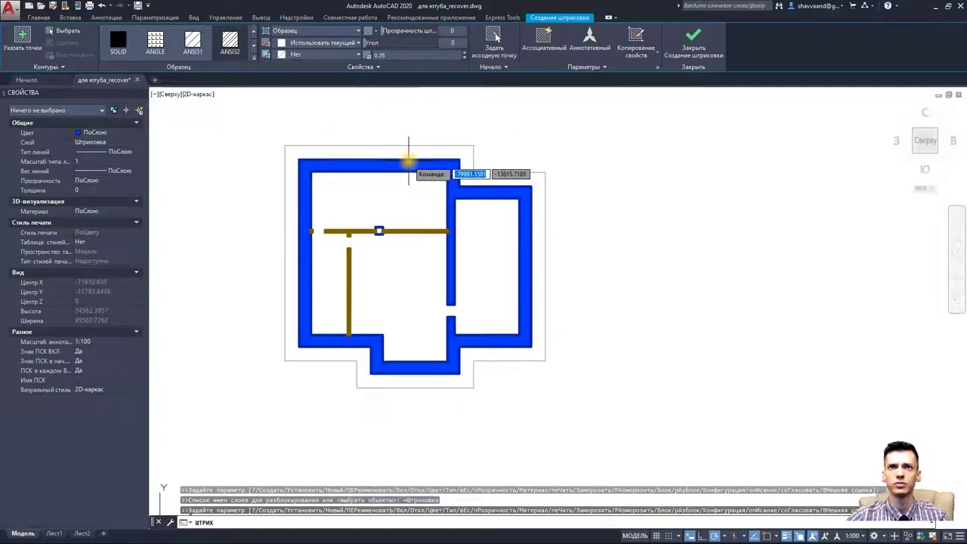
key(Escape)
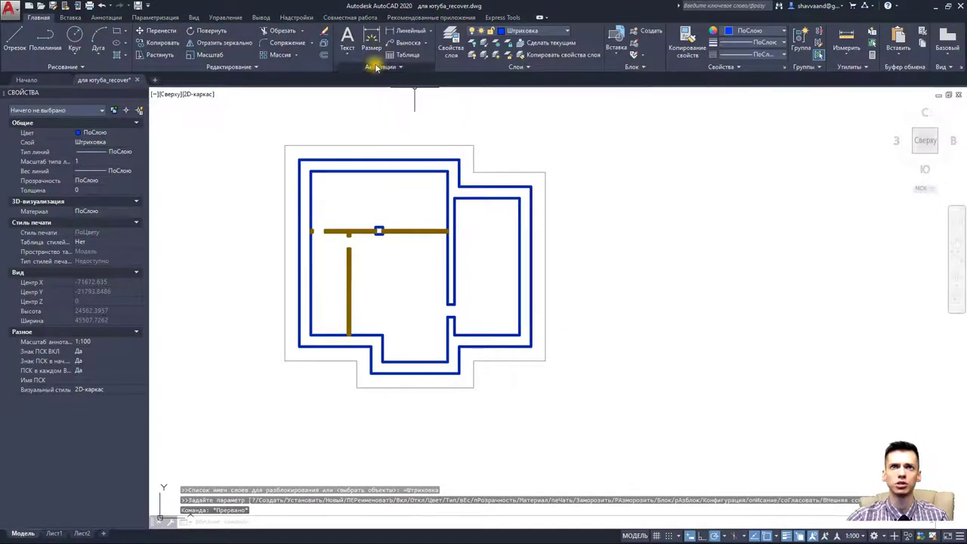
click(118, 56)
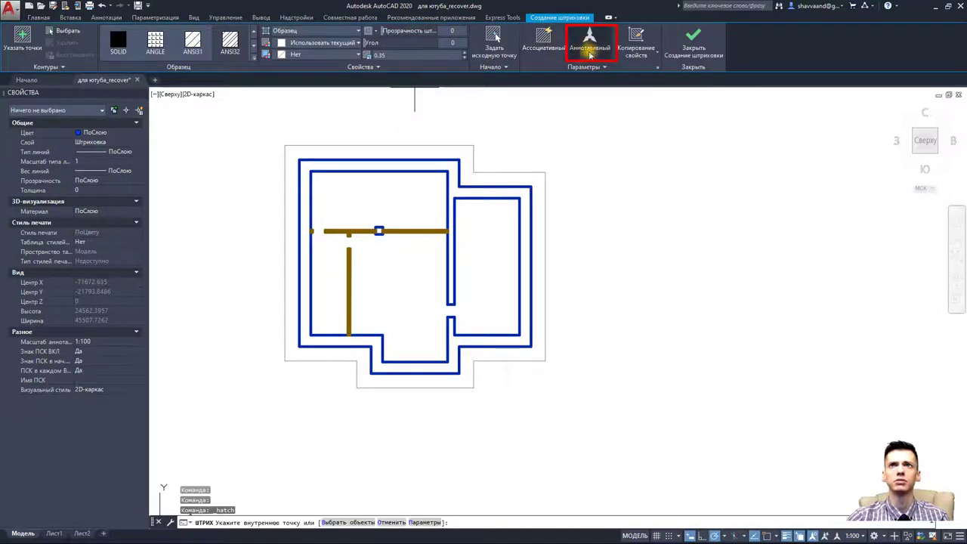
click(586, 39)
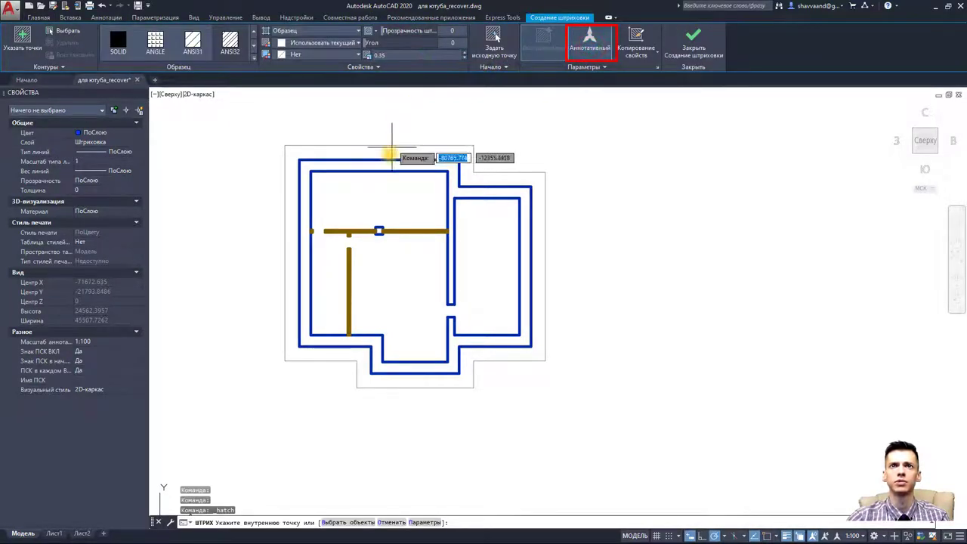
scroll(390, 166, up, 2)
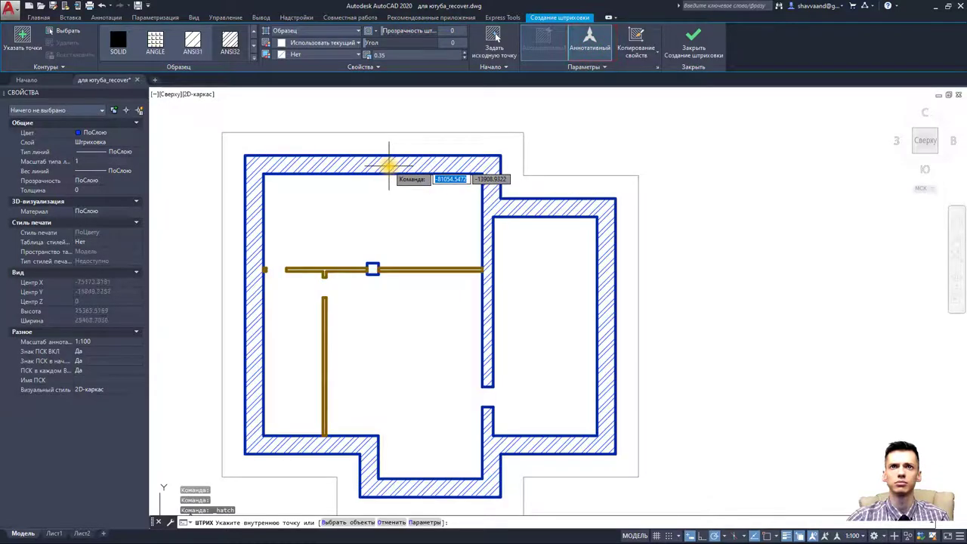
click(388, 167)
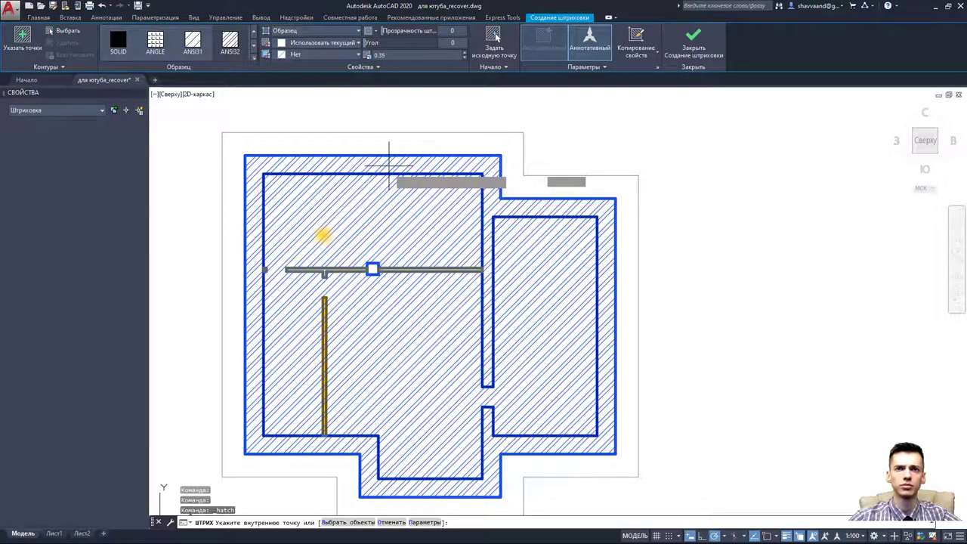
click(303, 242)
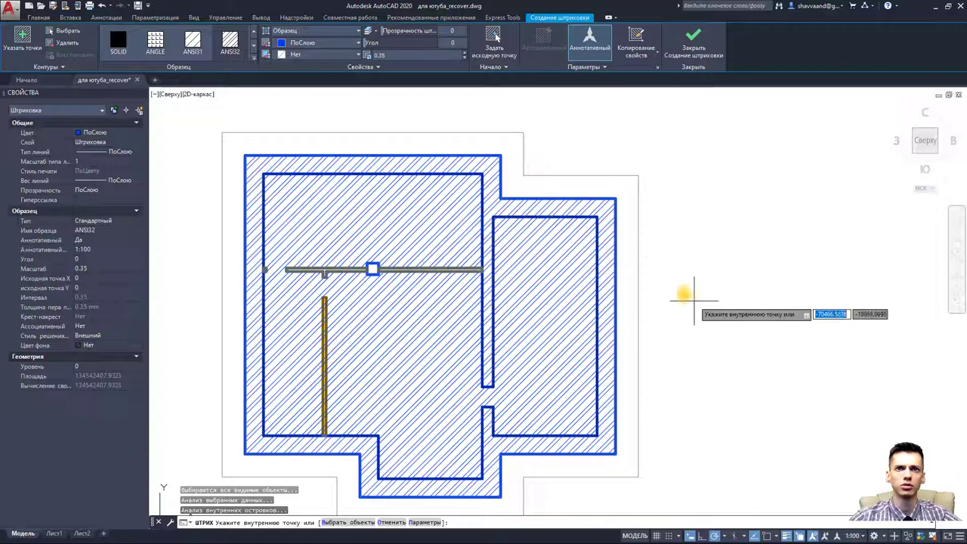
key(Escape)
key(ctrl+z)
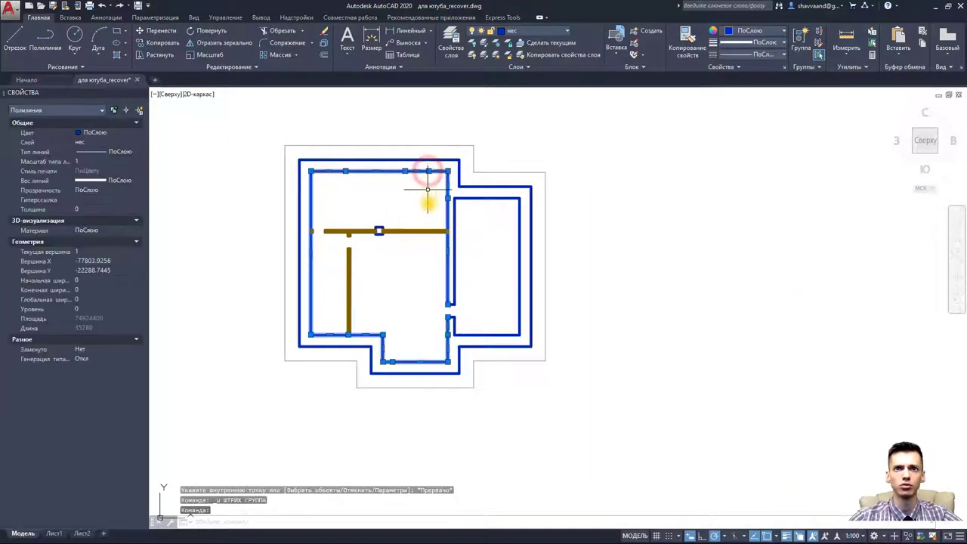
- Join all plan lines into polylines and verify the inner and outer wall outlines
key(Escape)
scroll(453, 291, down, 2)
click(323, 173)
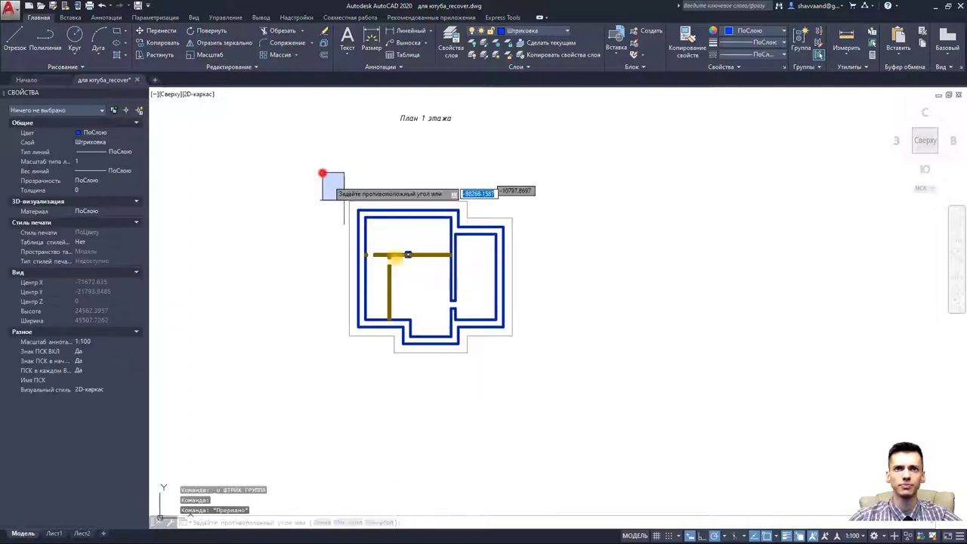
click(556, 365)
click(244, 68)
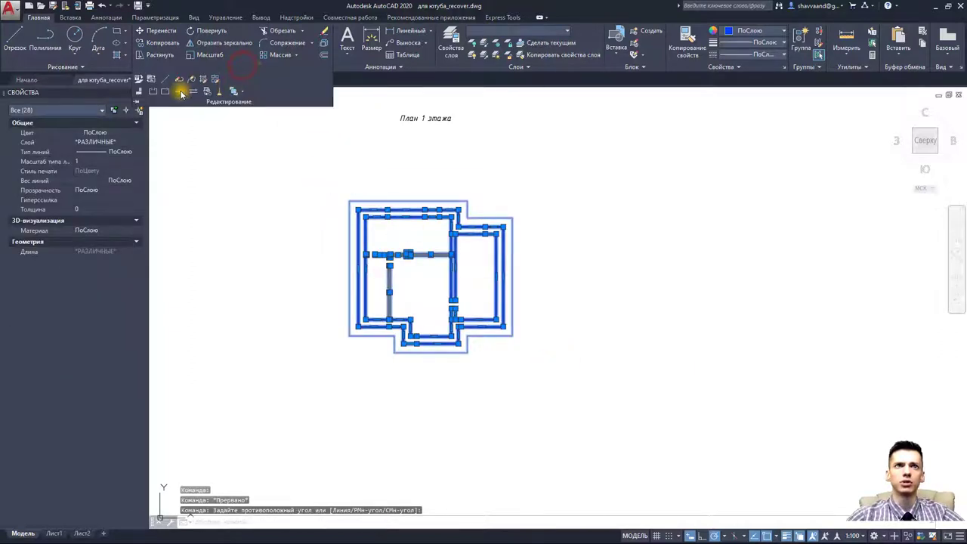
click(179, 91)
click(431, 217)
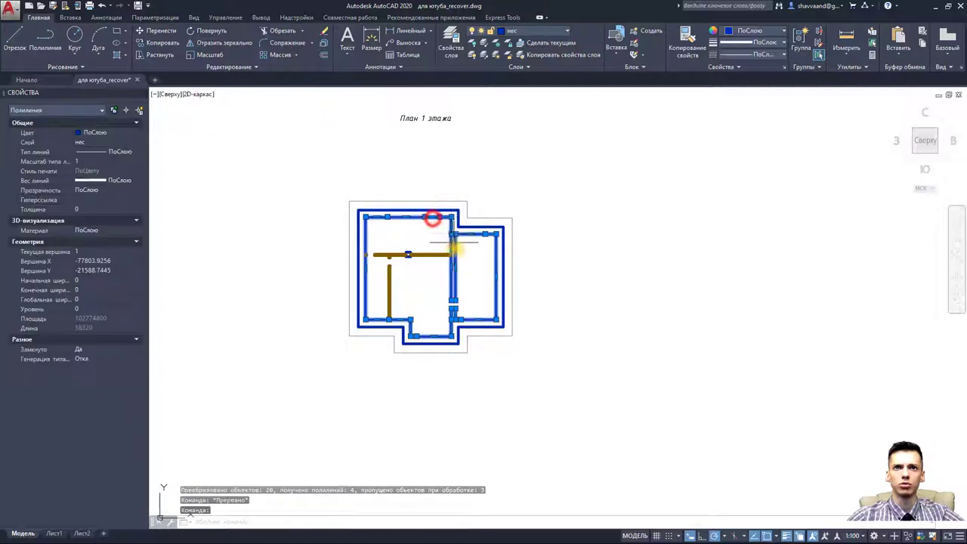
scroll(454, 246, up, 4)
middle_drag(453, 414, 503, 347)
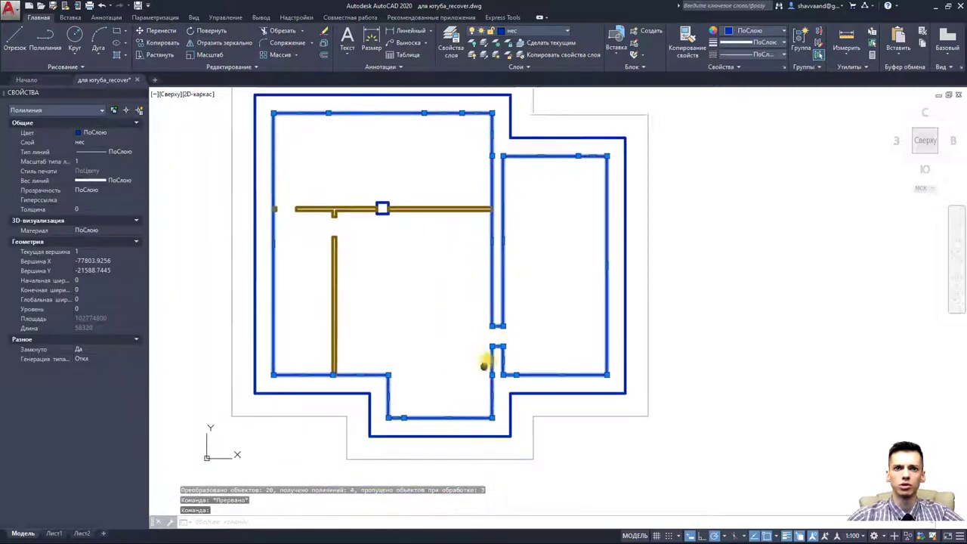
key(Escape)
click(325, 385)
middle_drag(540, 292, 540, 362)
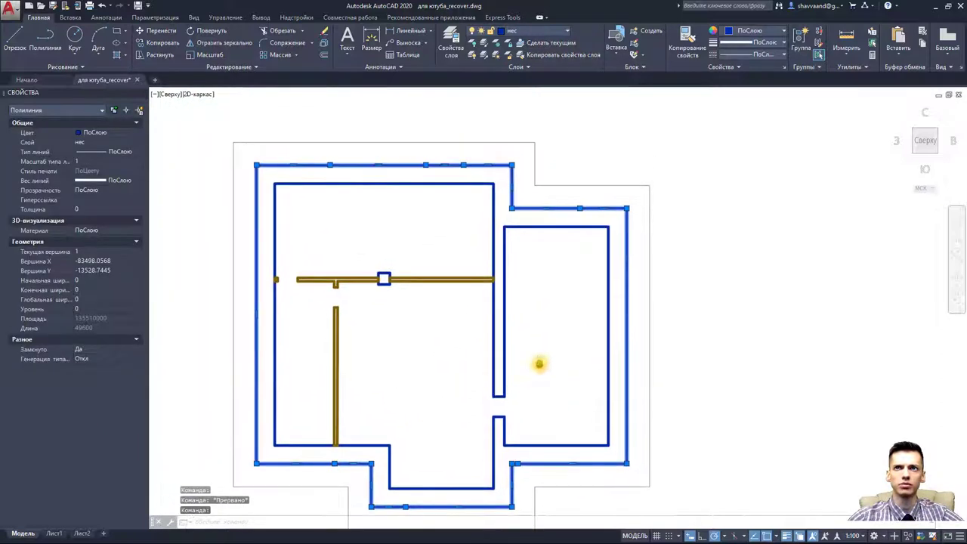
key(Escape)
key(Escape)
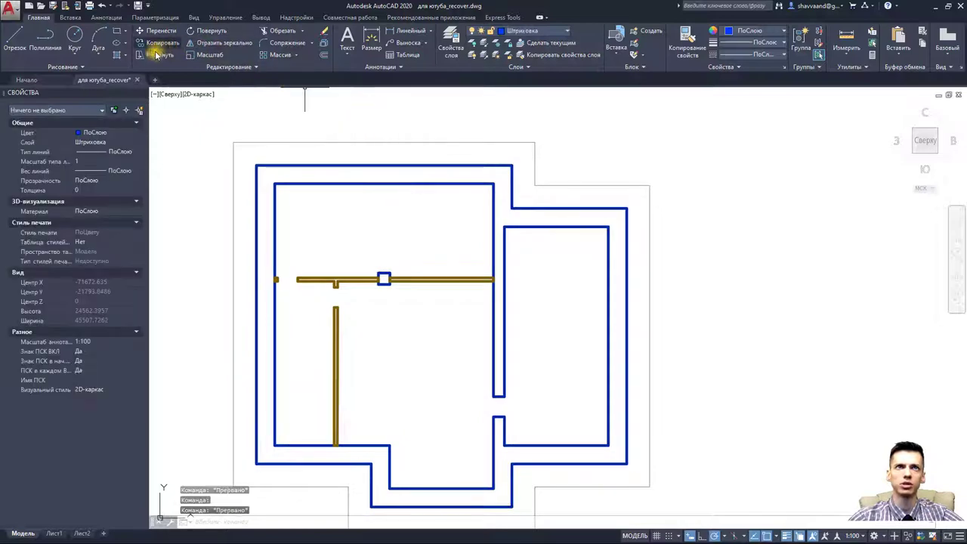
- Try an annotative hatch inside the outer wall outline, then undo it
click(117, 55)
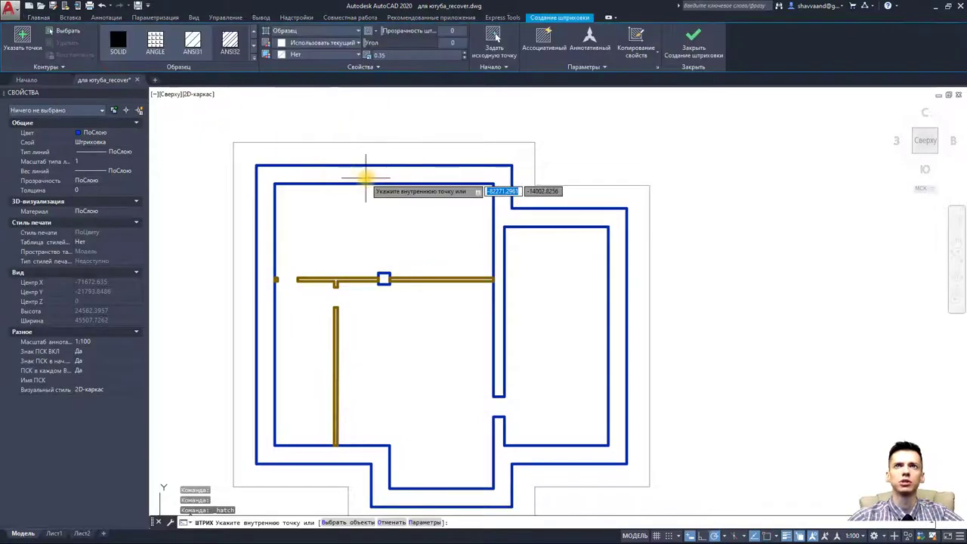
click(589, 41)
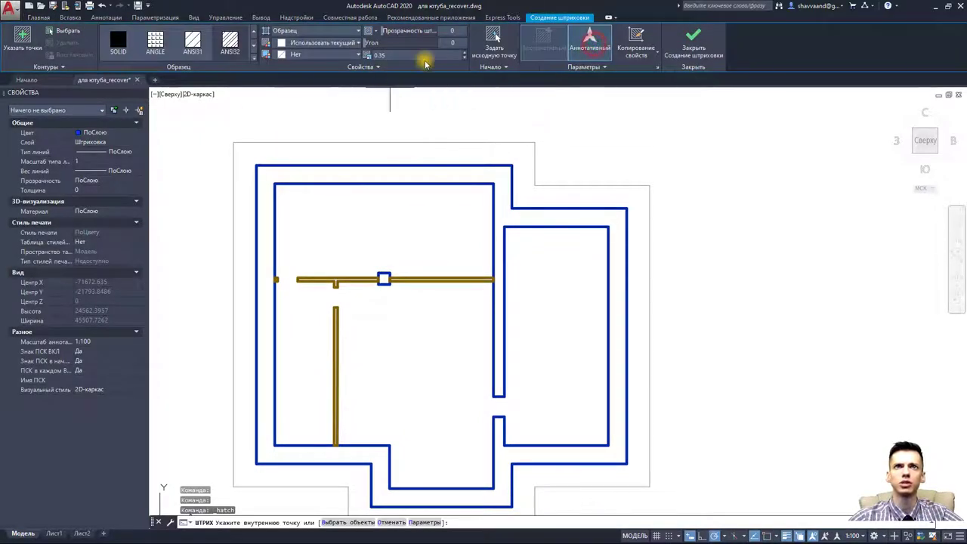
click(376, 171)
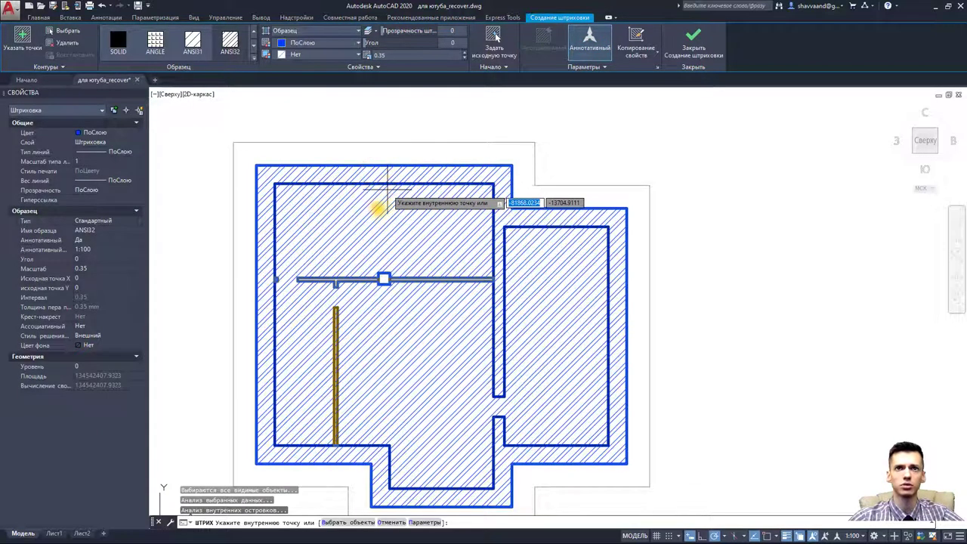
key(ctrl+z)
key(Escape)
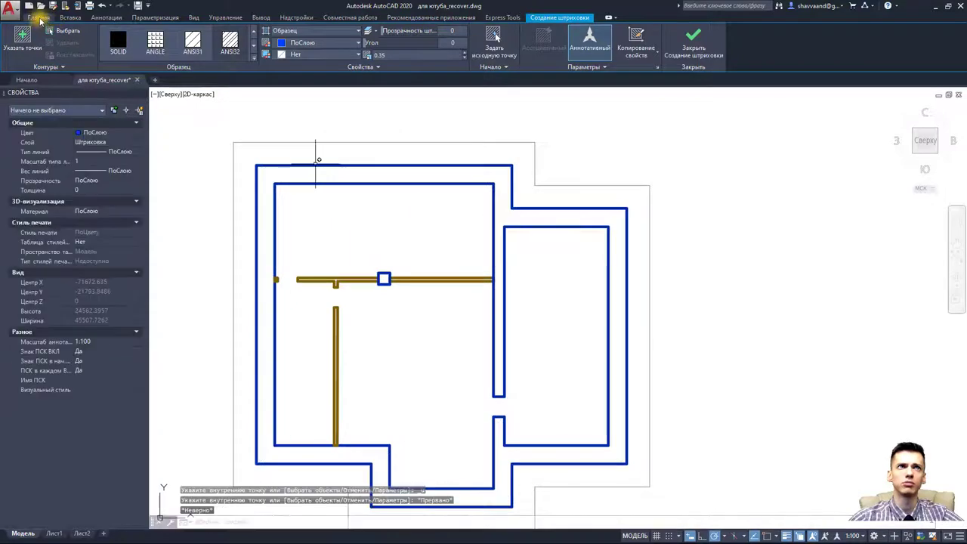
- Turn off layer 0 by picking one of its grey outline lines
click(39, 17)
click(474, 43)
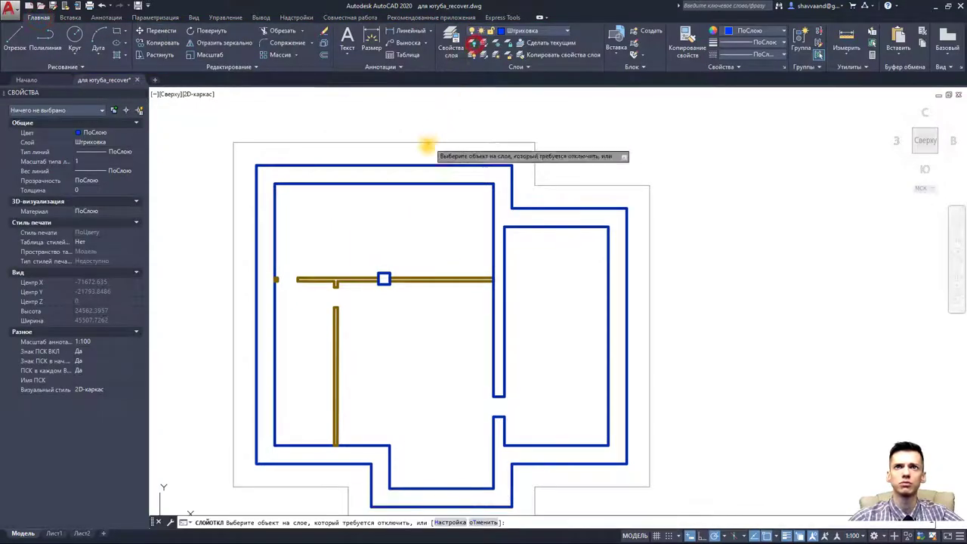
click(423, 145)
key(Escape)
scroll(250, 150, down, 5)
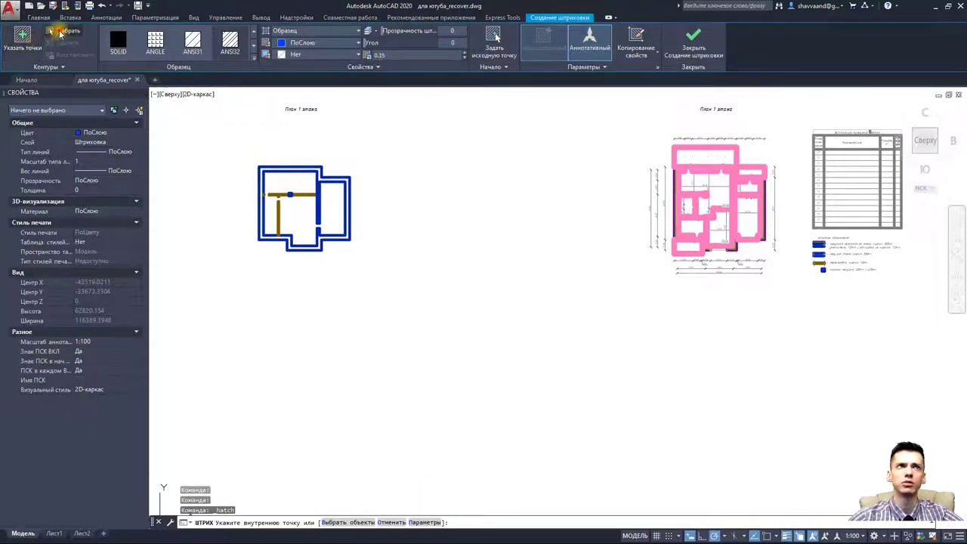
- Fill the left plan's outer walls with ANSI32 hatch by window-selecting their outlines
click(59, 32)
click(399, 283)
click(230, 146)
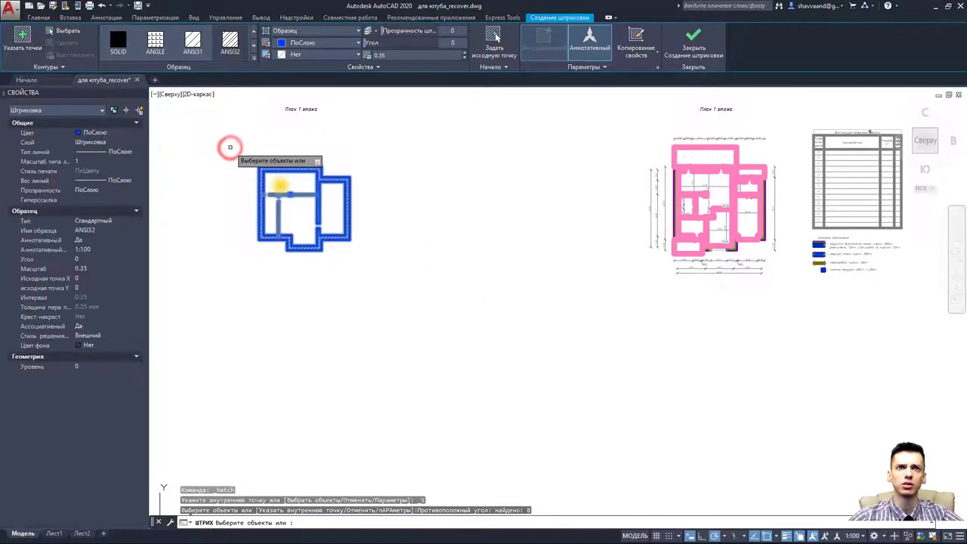
scroll(292, 195, up, 2)
scroll(309, 211, up, 4)
middle_drag(320, 221, 367, 238)
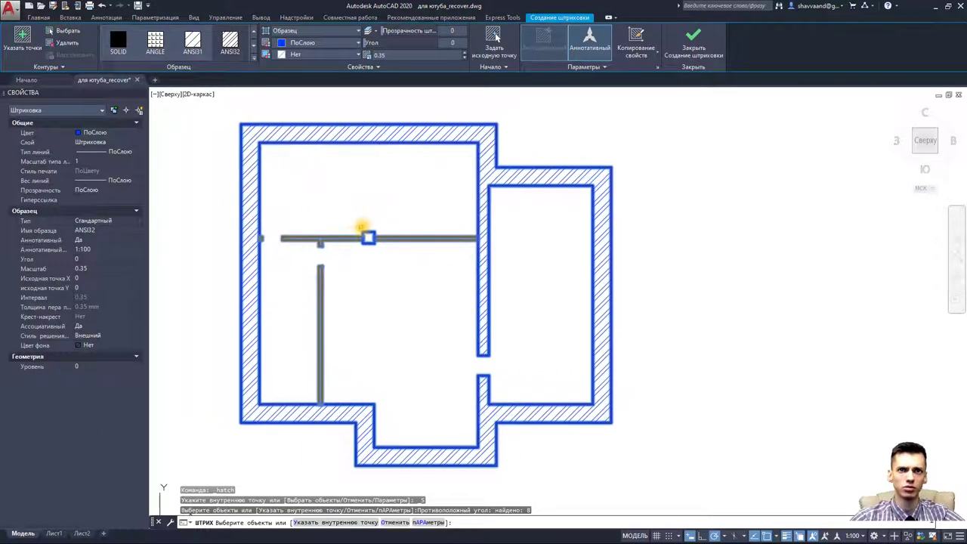
key(Escape)
scroll(327, 236, up, 5)
scroll(332, 238, down, 5)
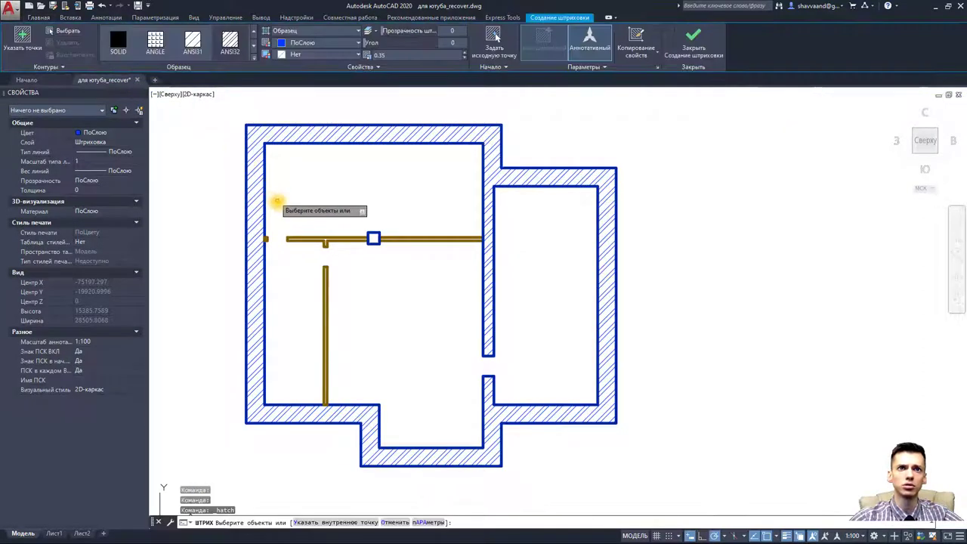
scroll(302, 237, up, 2)
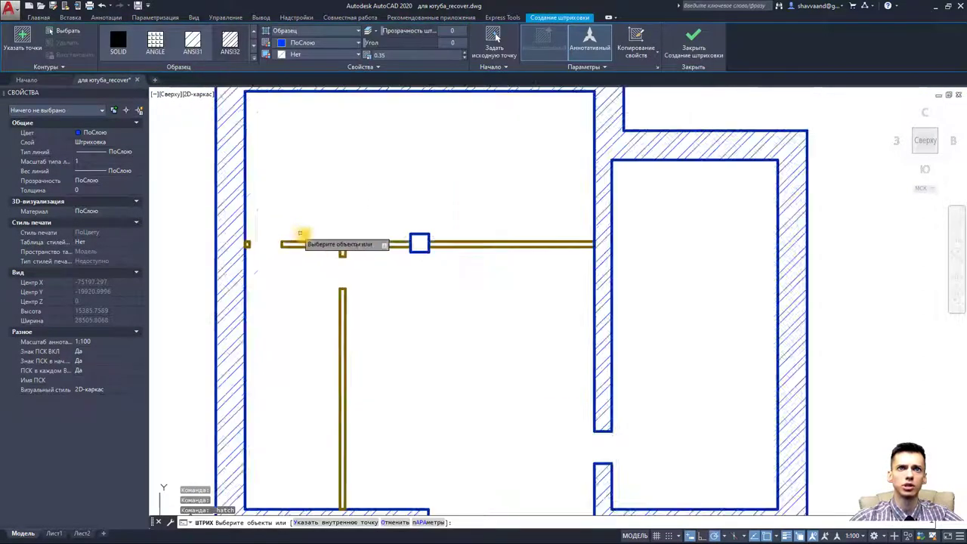
scroll(317, 248, up, 2)
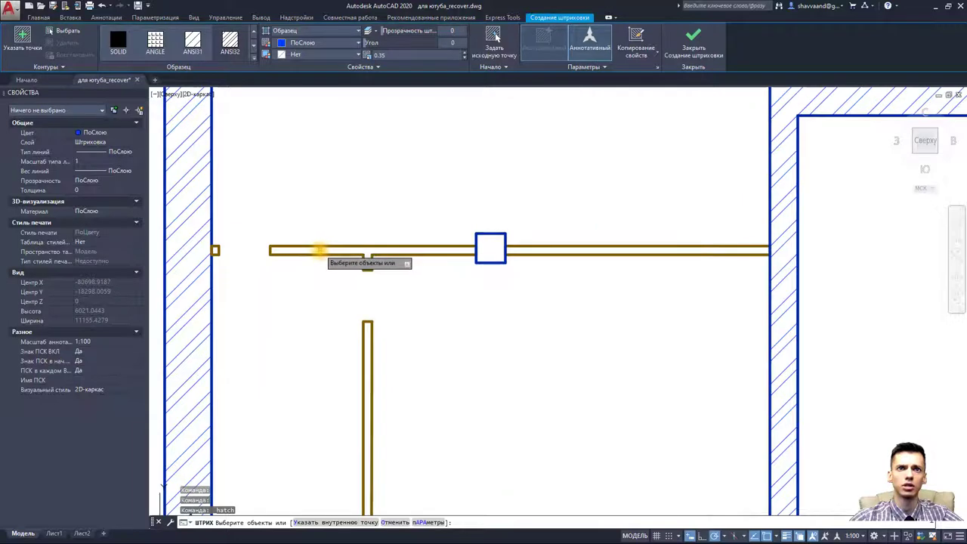
- Try picking points inside the partitions, undo the column pick, then cancel the partition hatch
click(34, 36)
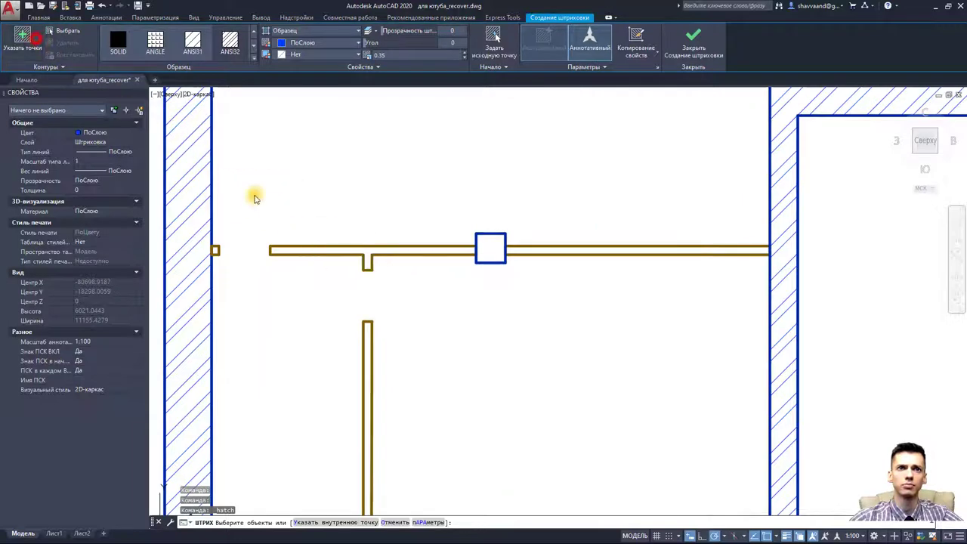
click(315, 249)
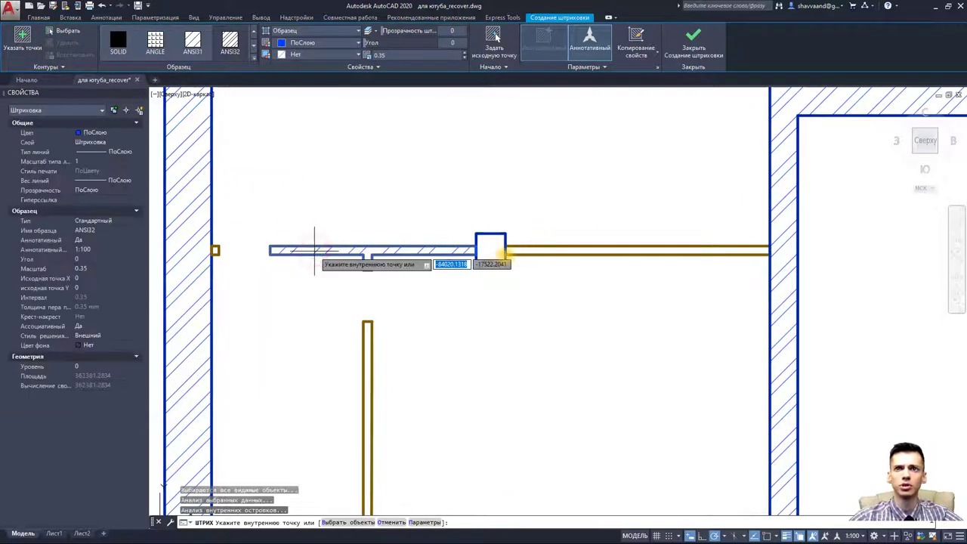
click(491, 249)
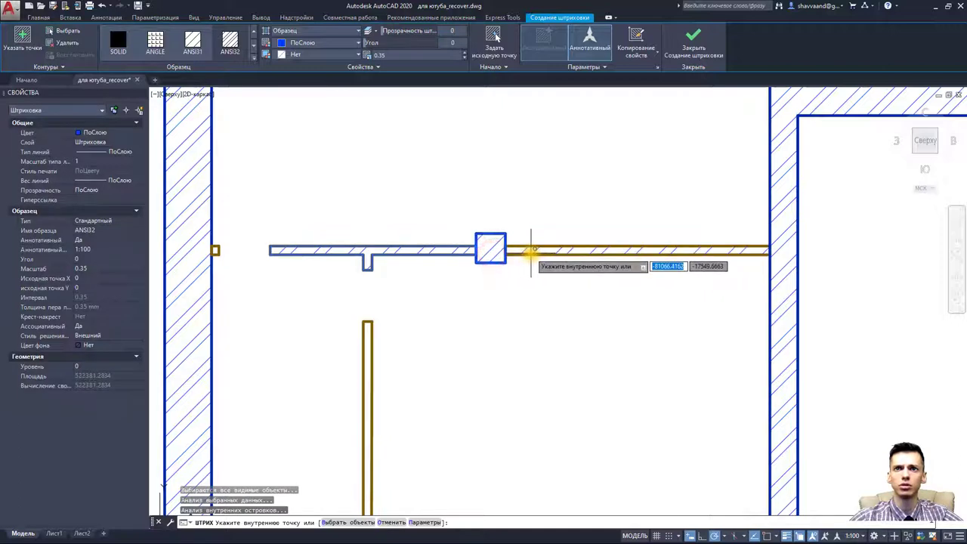
text(u)
key(Return)
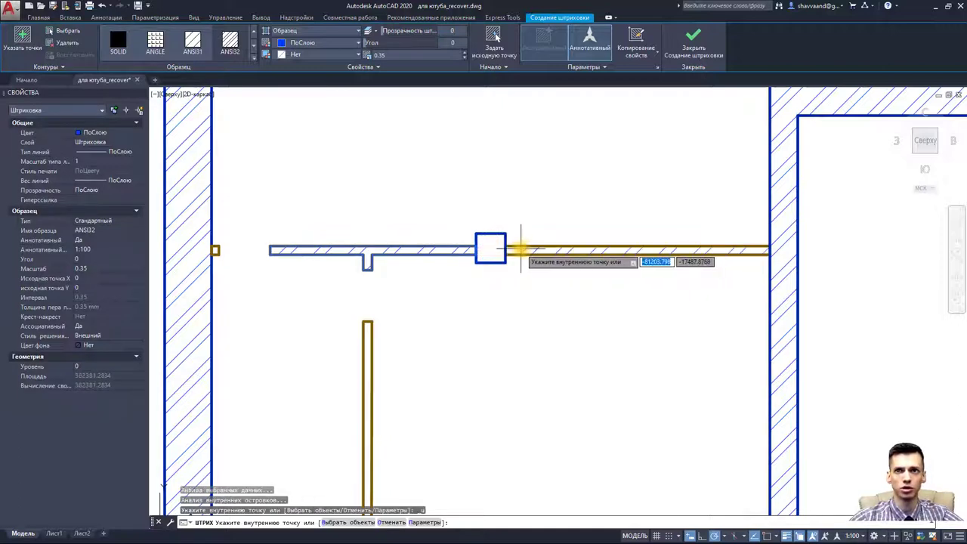
click(519, 250)
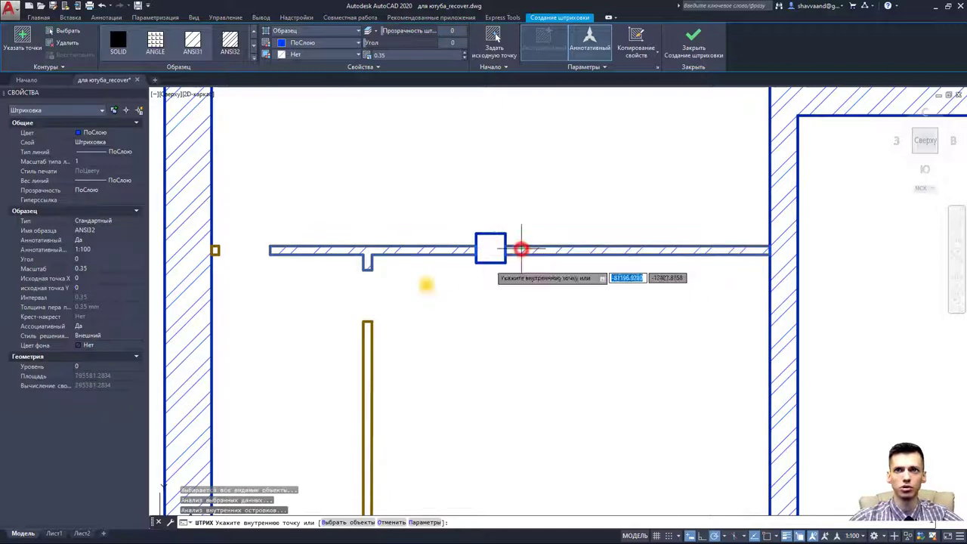
click(367, 347)
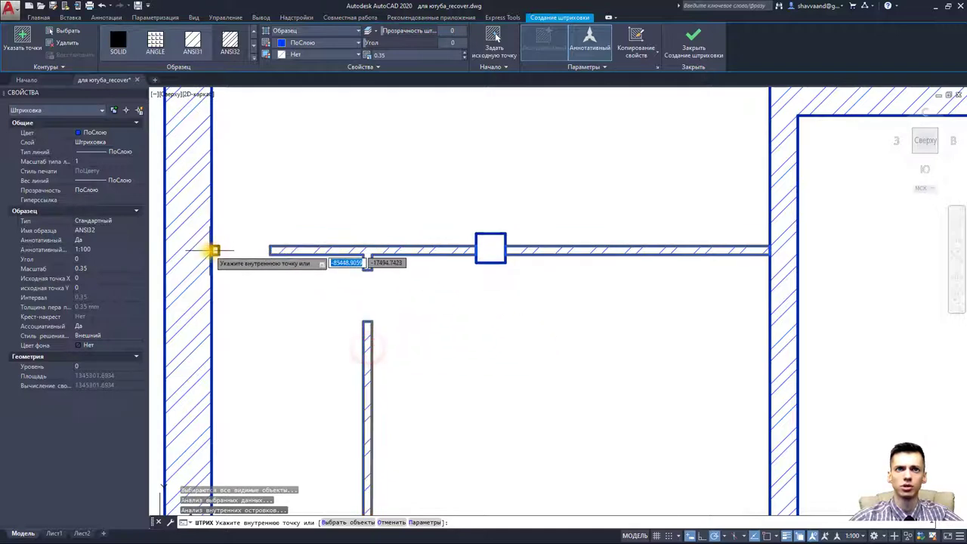
scroll(349, 261, down, 2)
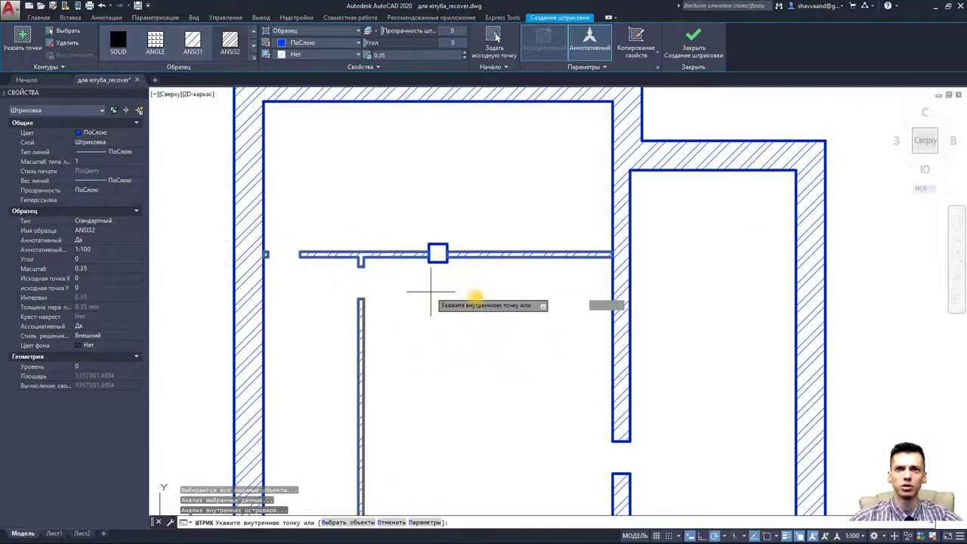
scroll(431, 291, down, 3)
middle_drag(488, 298, 428, 281)
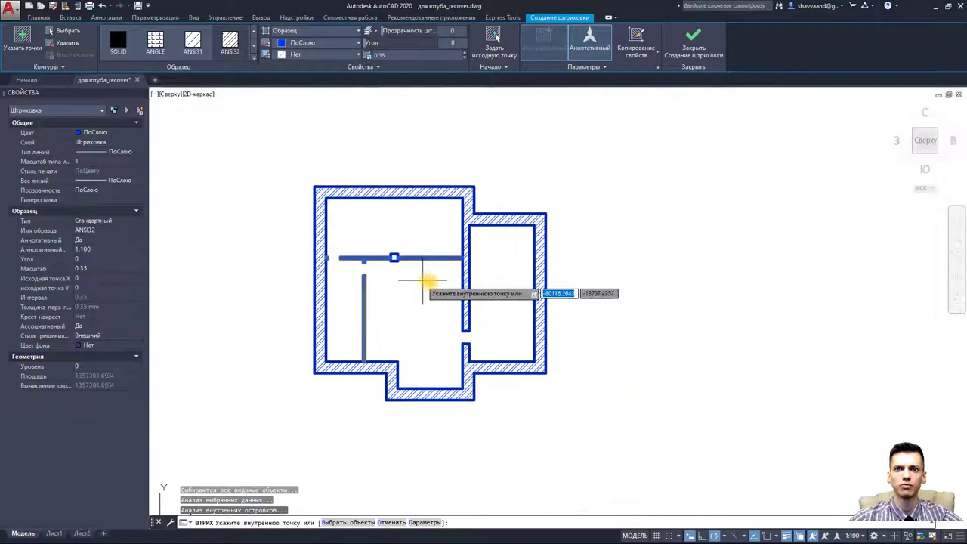
key(Escape)
key(Escape)
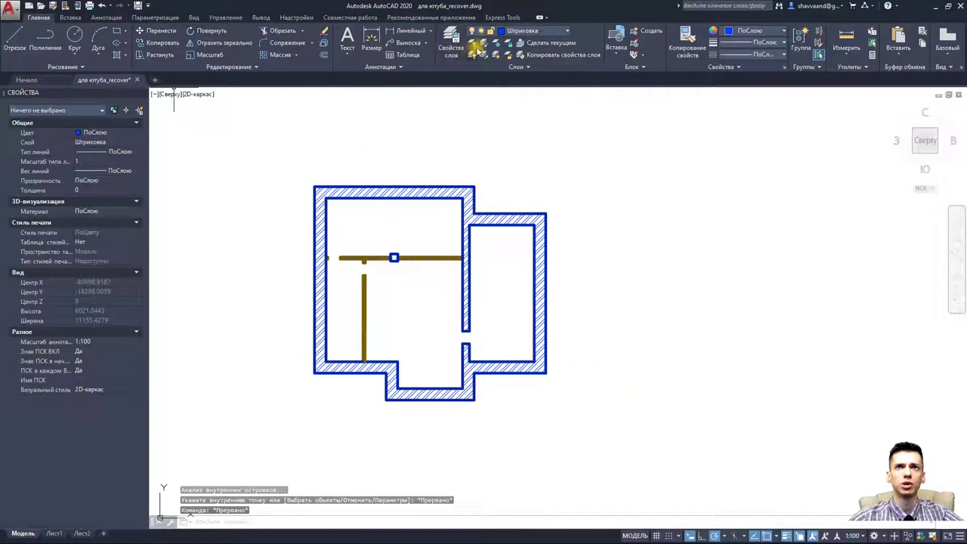
- Turn all layers back on, then switch off the Оси axes and лестница stair layers
click(473, 56)
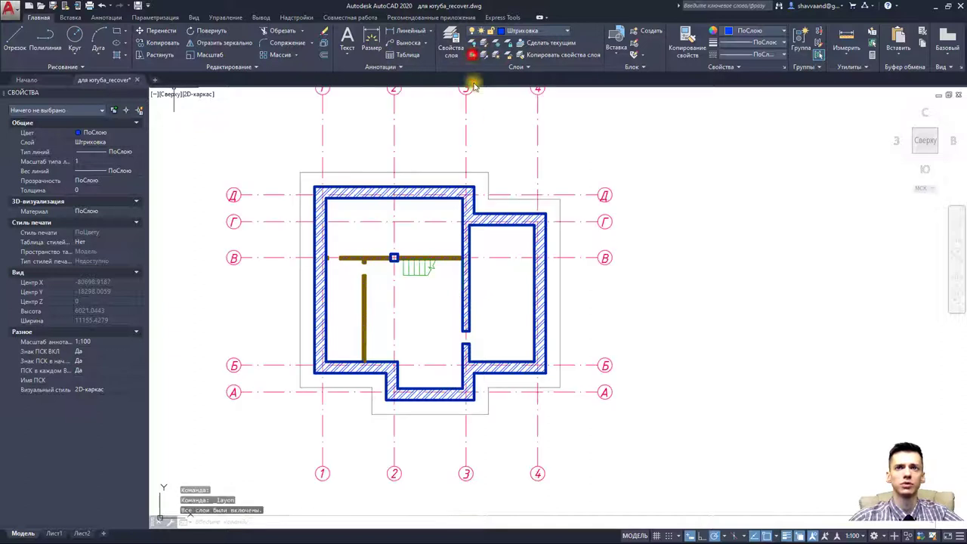
click(473, 45)
click(537, 132)
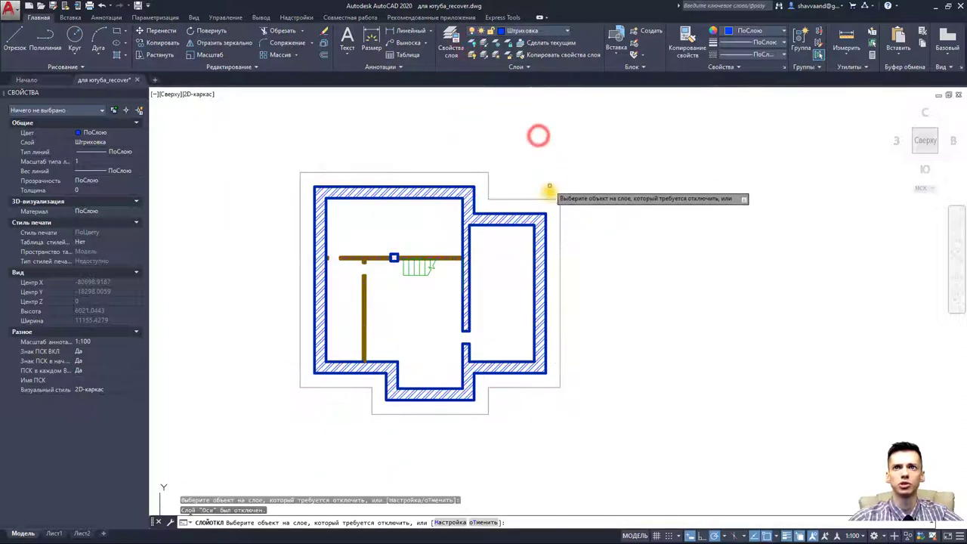
scroll(471, 256, up, 2)
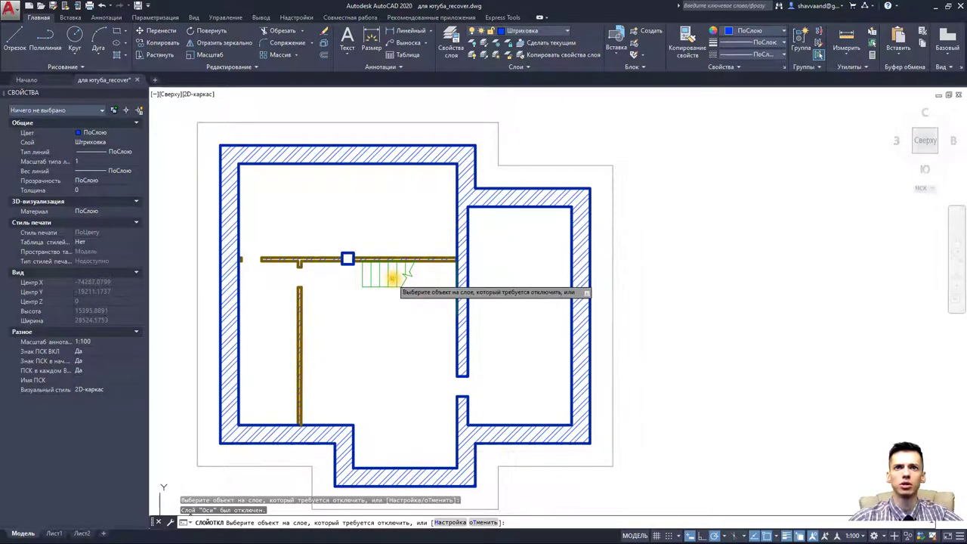
click(396, 276)
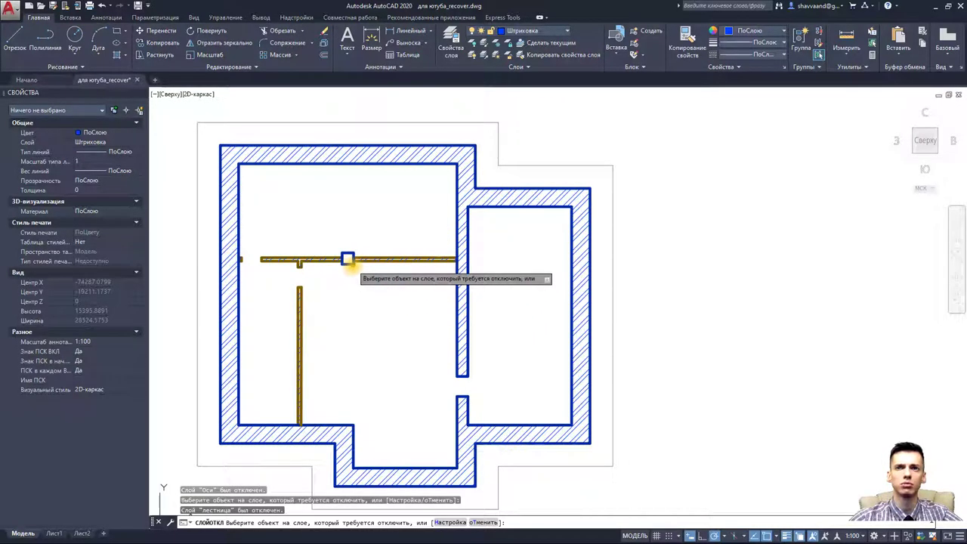
key(Escape)
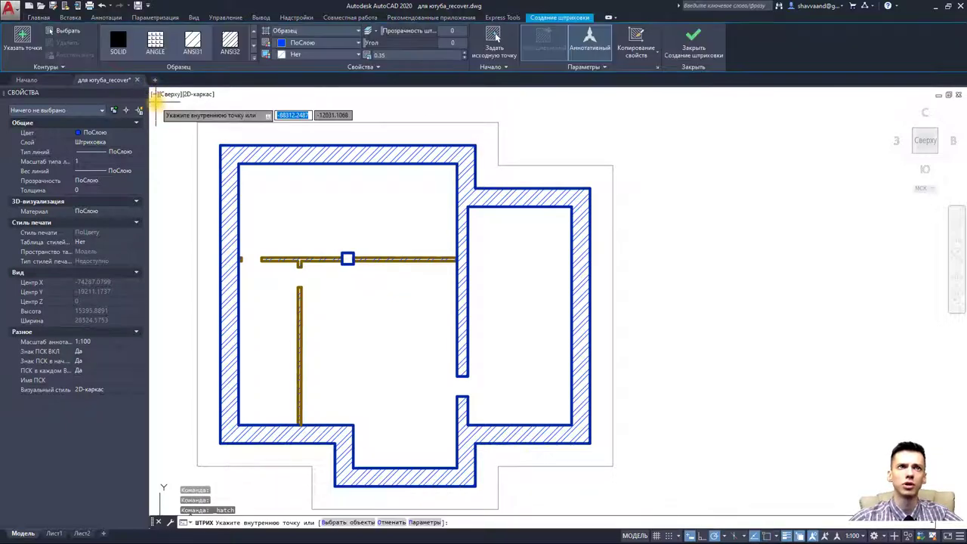
- Expand the hatch pattern gallery and scroll through the full list of patterns
click(253, 65)
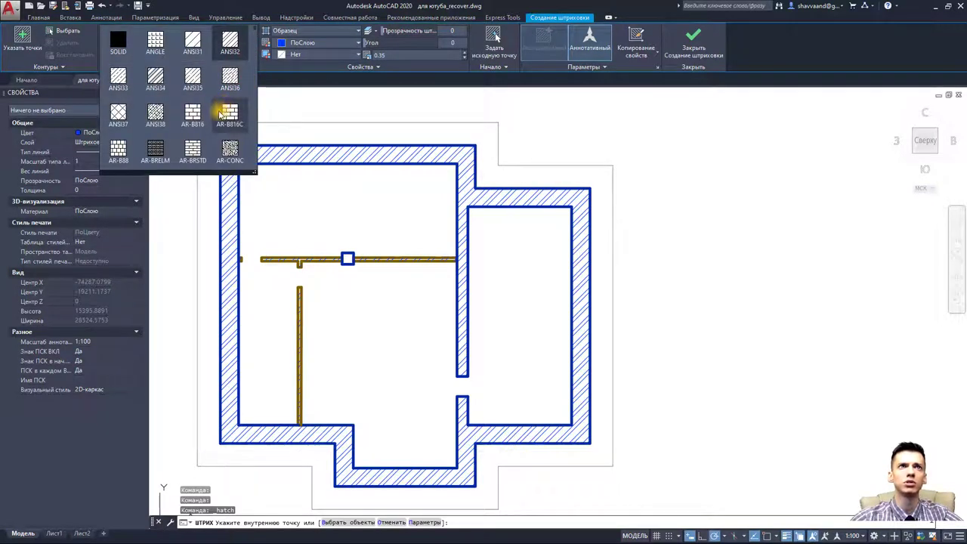
scroll(220, 113, down, 1)
scroll(221, 118, down, 1)
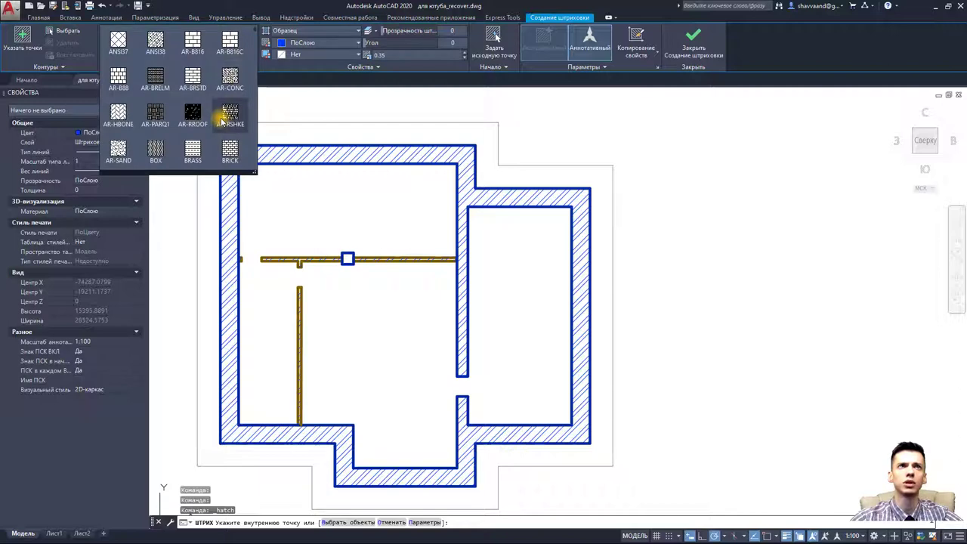
scroll(221, 119, down, 1)
scroll(221, 119, down, 1)
scroll(221, 120, down, 1)
scroll(222, 121, down, 1)
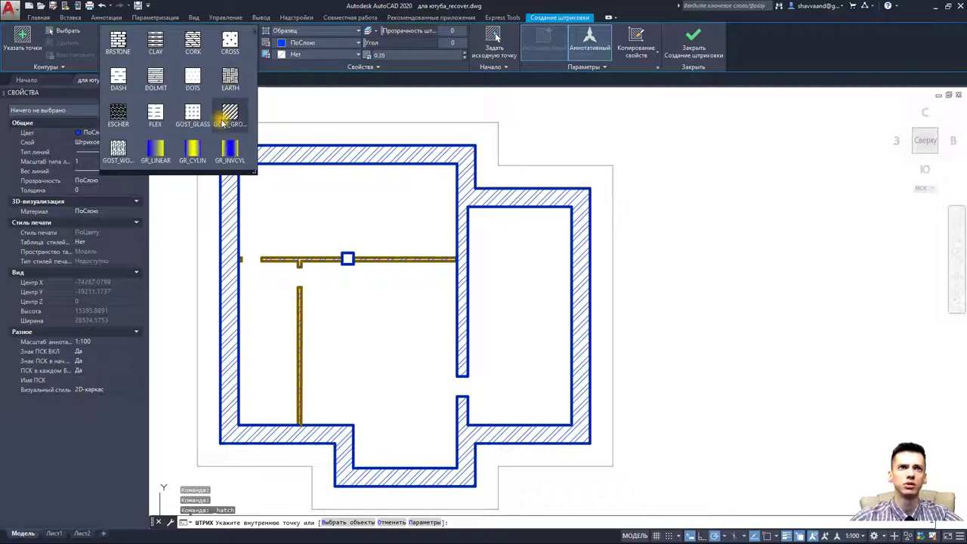
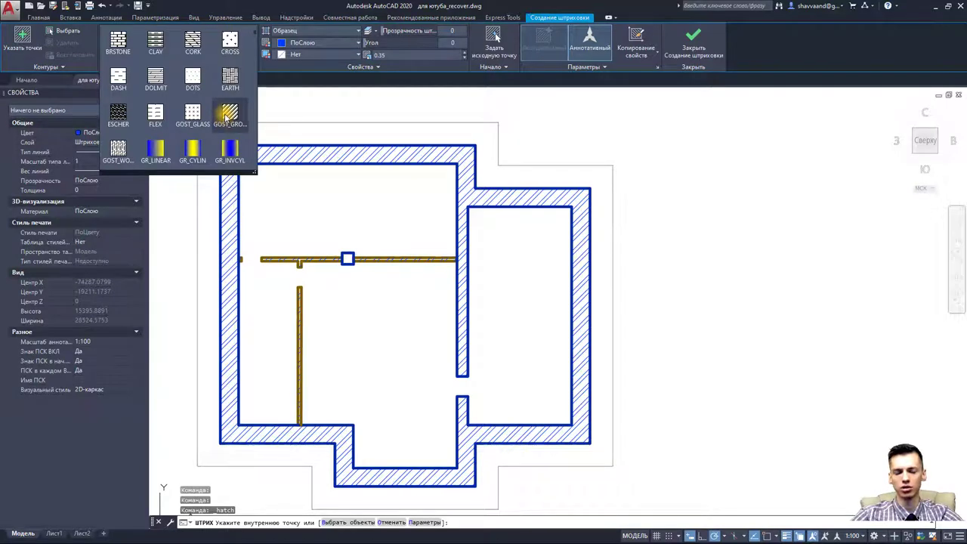
- Hatch the band outside the basement walls with the GOST_GROUND pattern
click(231, 113)
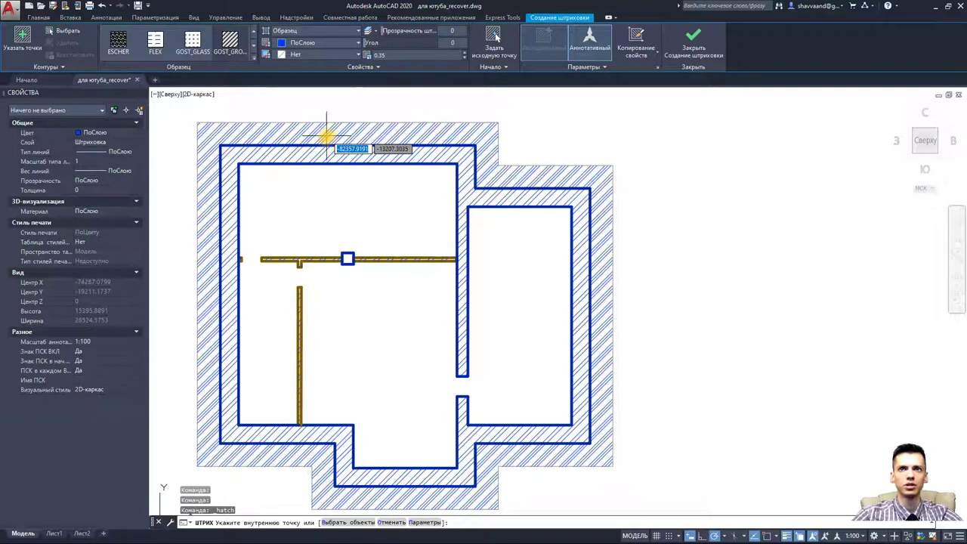
click(326, 138)
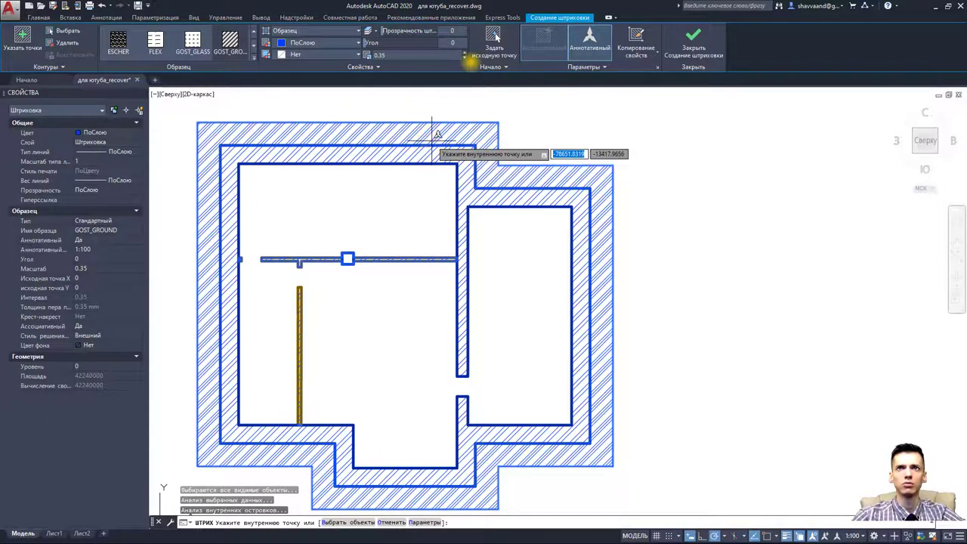
key(Escape)
key(Escape)
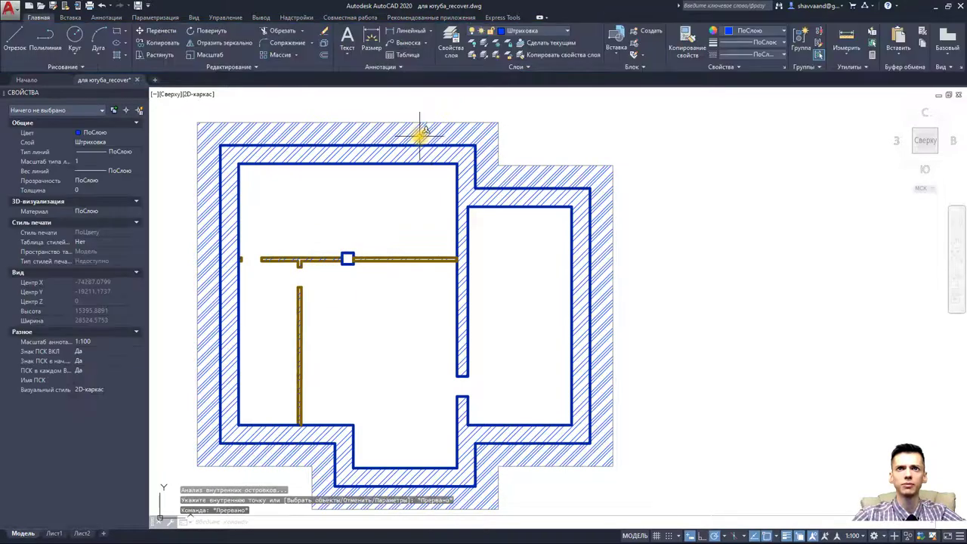
- Raise the new hatch's pattern scale from 0.35 to 1
click(424, 135)
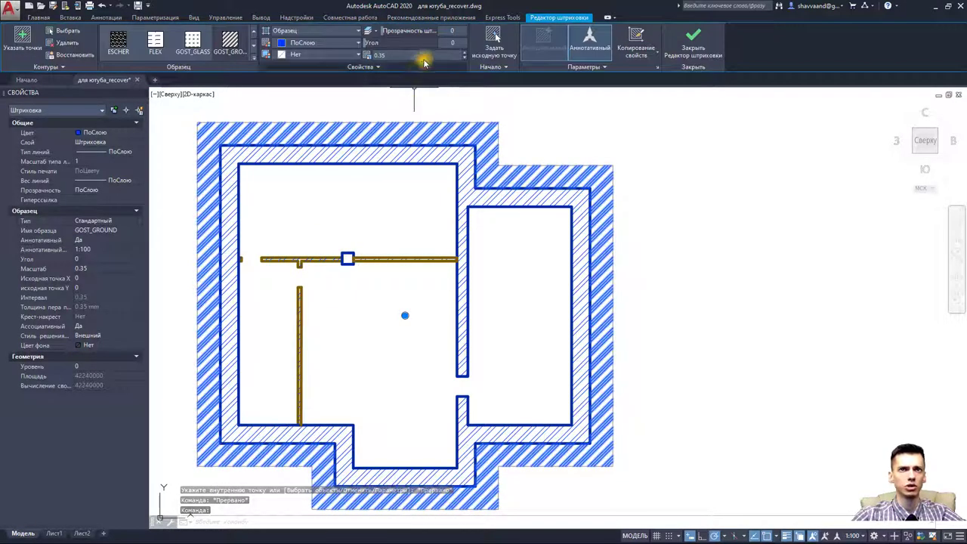
click(464, 53)
click(464, 53)
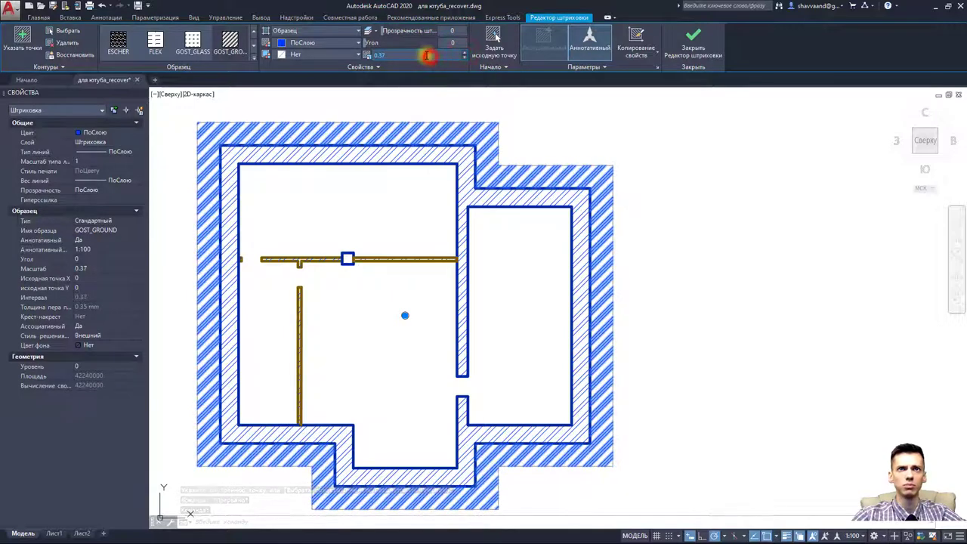
text(1)
key(Return)
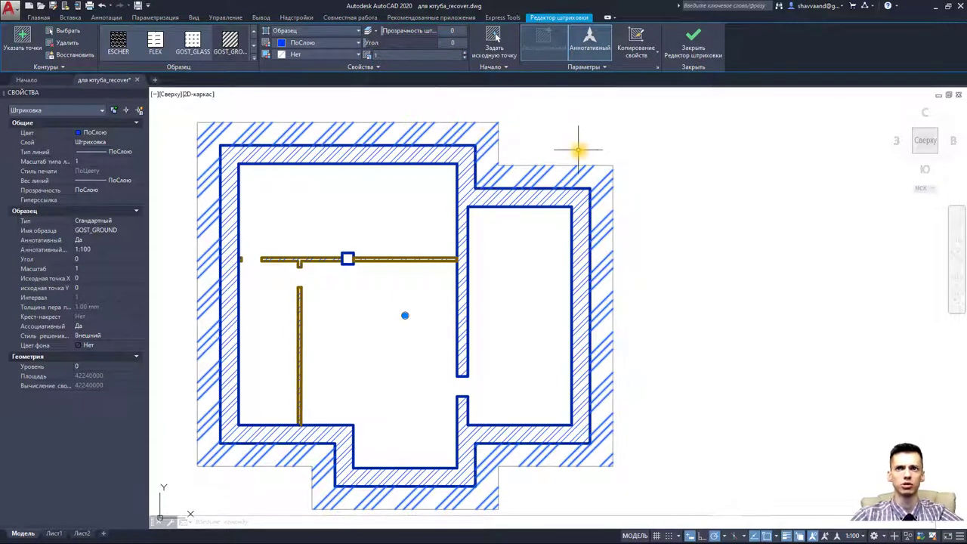
key(Escape)
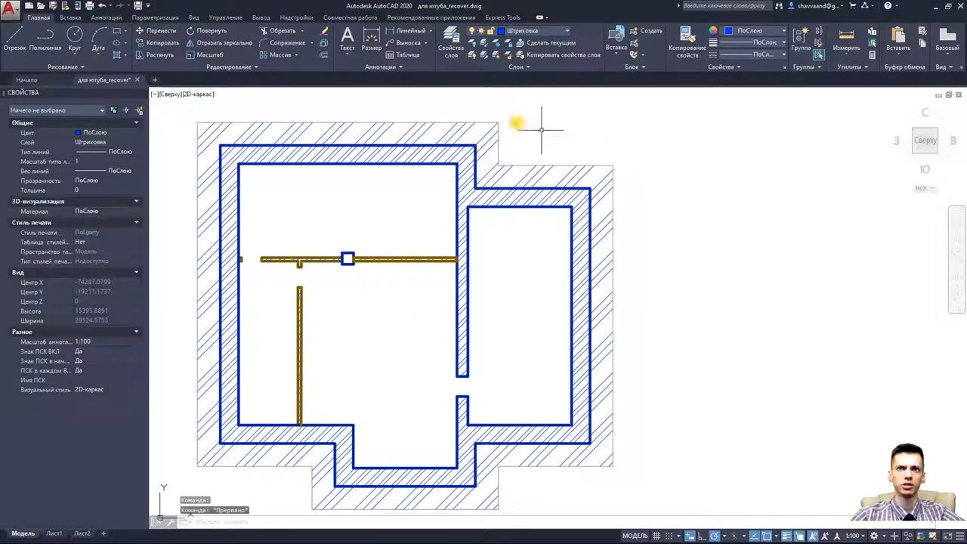
- Turn all layers back on, then switch off layer 0 by picking its grey outline
click(472, 54)
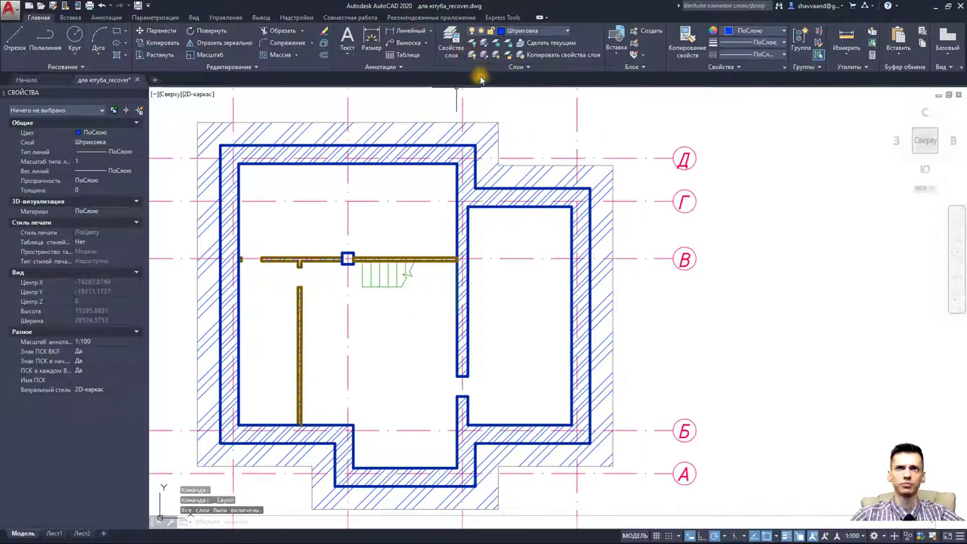
click(473, 42)
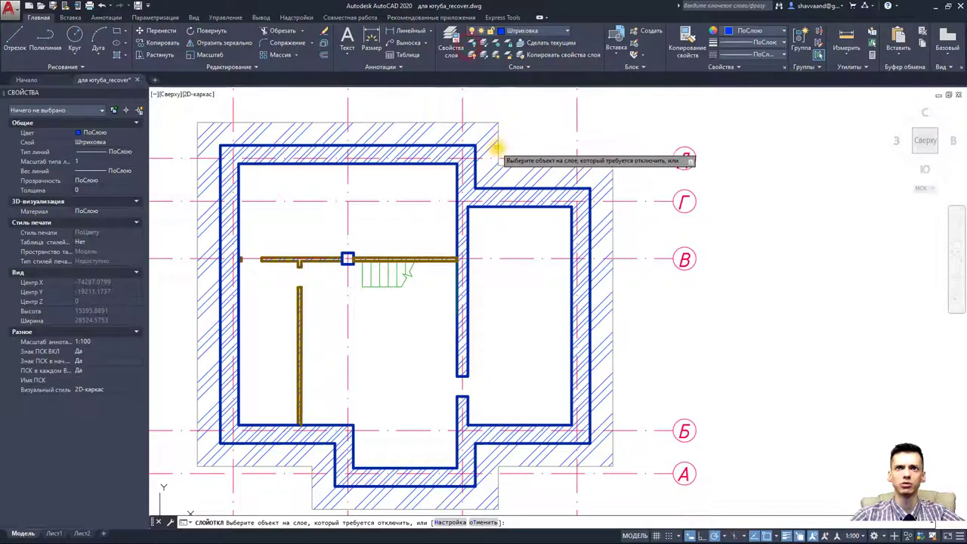
click(498, 146)
key(Escape)
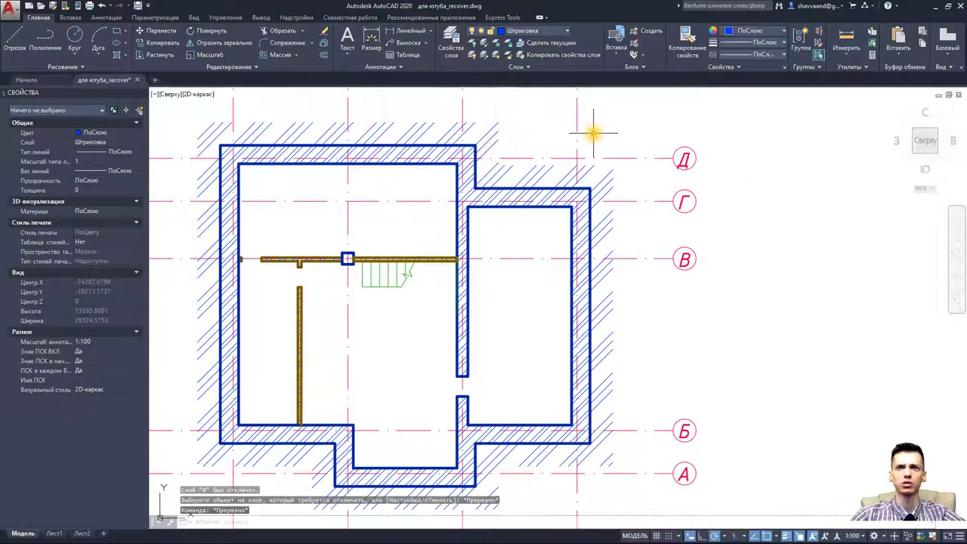
scroll(593, 133, down, 2)
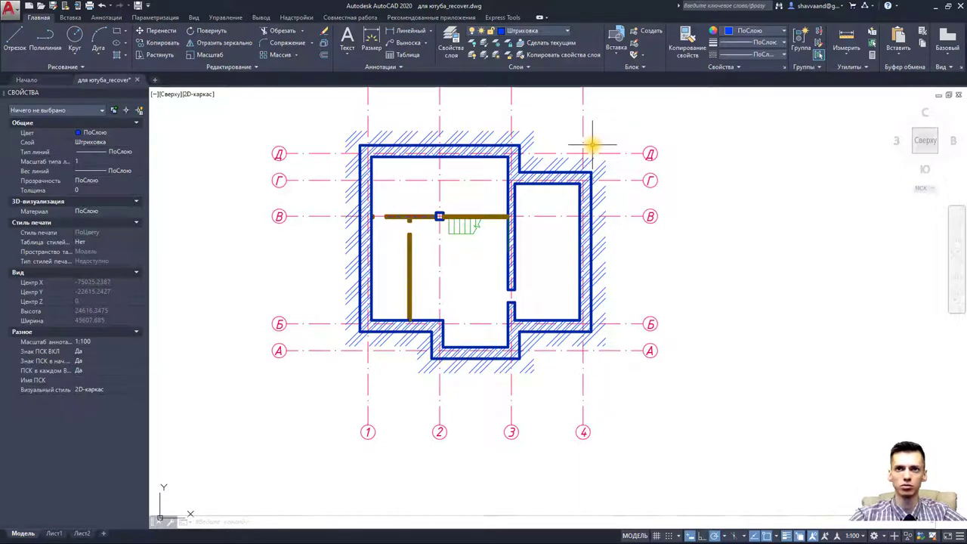
scroll(386, 343, up, 5)
scroll(339, 375, down, 3)
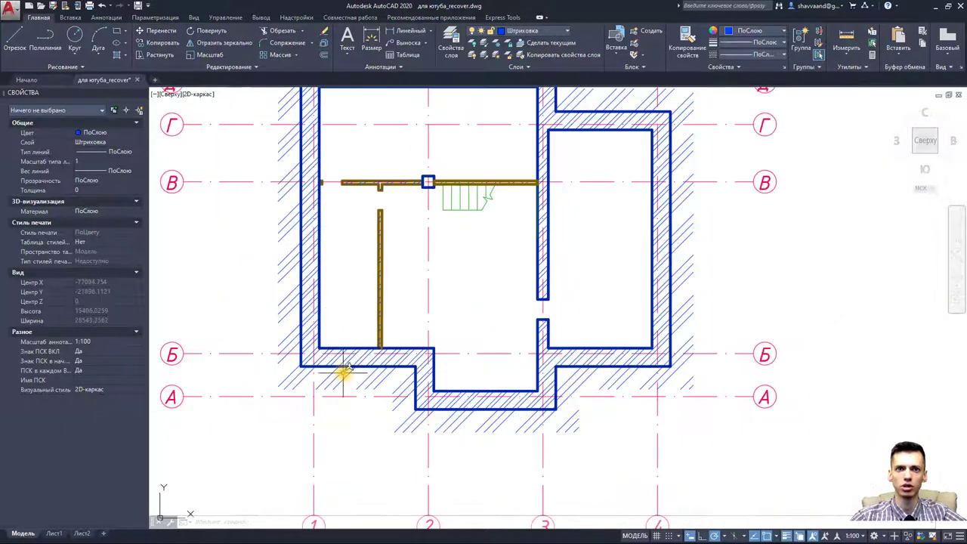
scroll(416, 340, down, 2)
scroll(586, 181, up, 2)
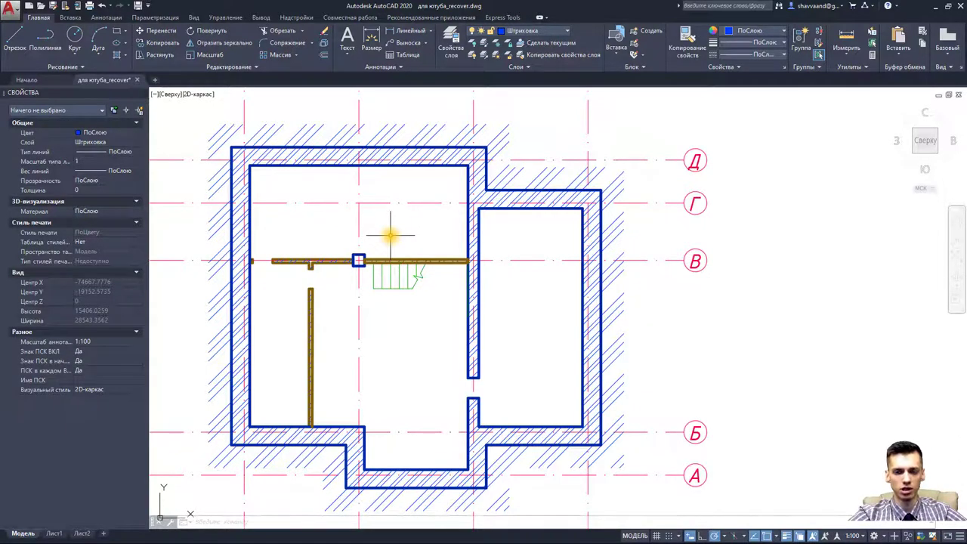
scroll(413, 213, down, 3)
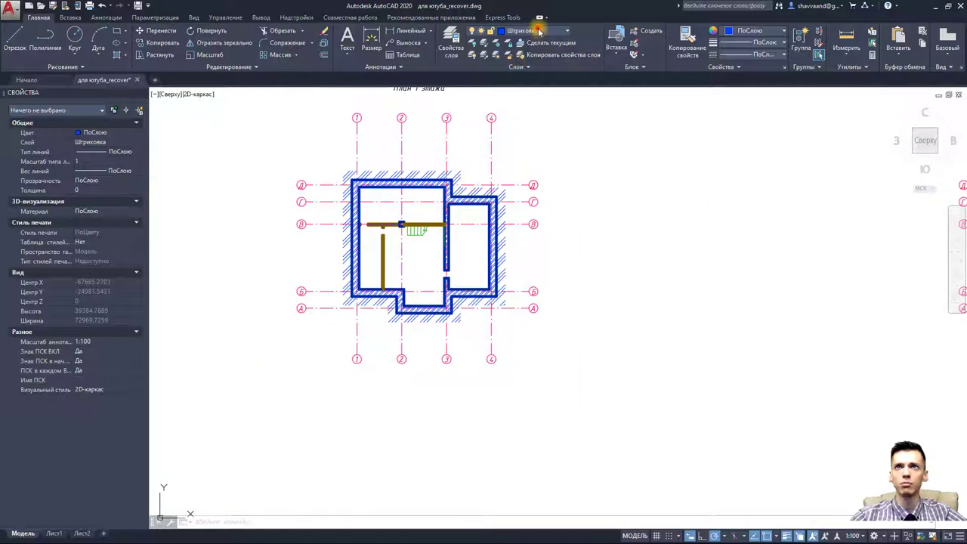
- Unlock the размеры dimension layer and inspect an existing blue dimension
click(538, 31)
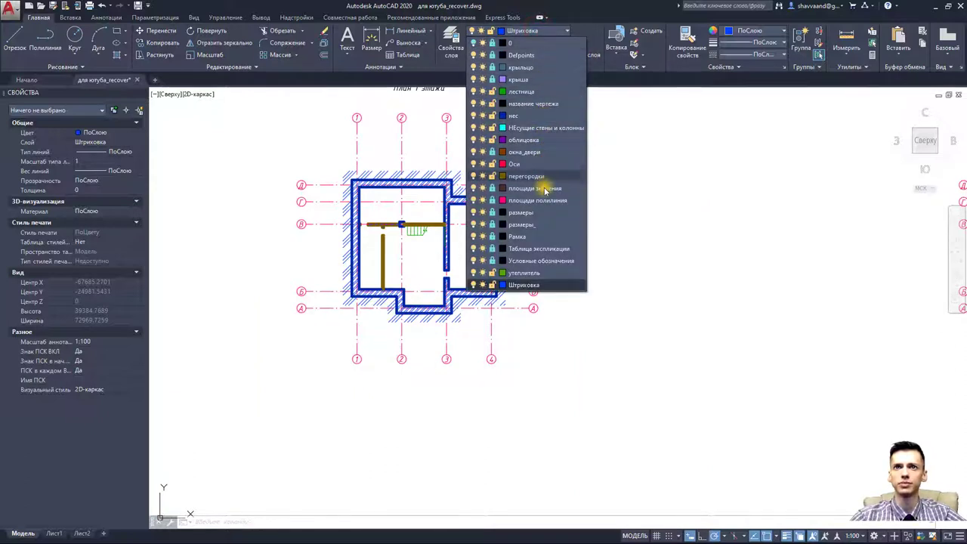
click(492, 212)
click(643, 225)
scroll(684, 257, up, 3)
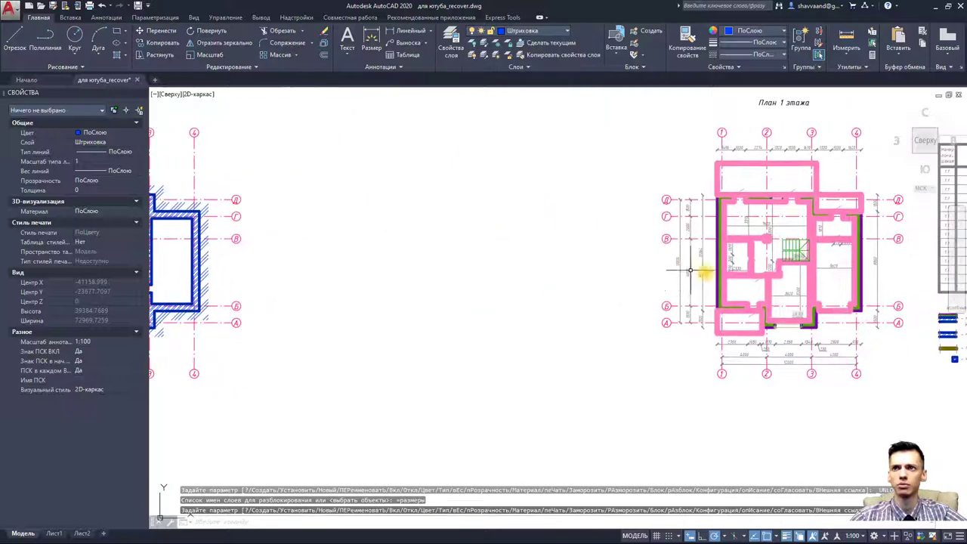
scroll(690, 270, up, 4)
click(694, 271)
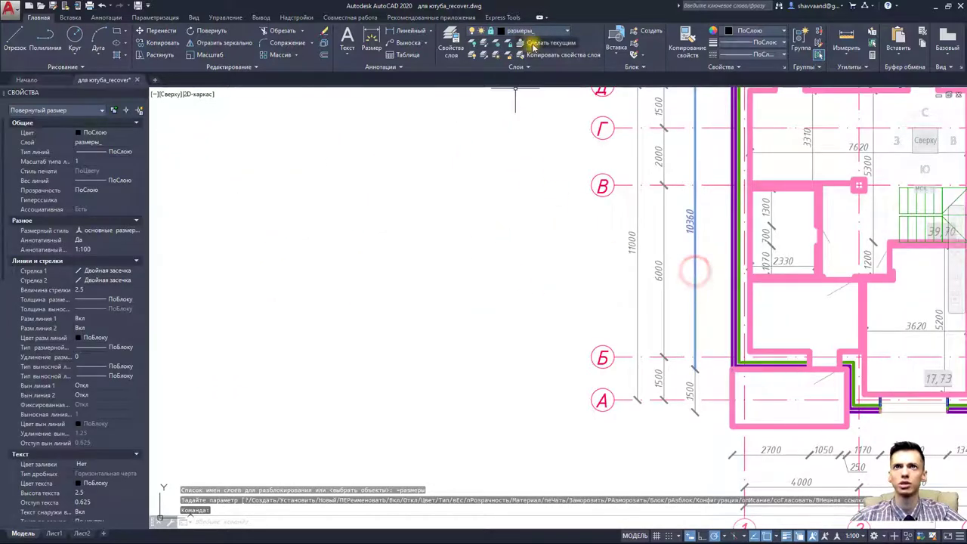
key(Escape)
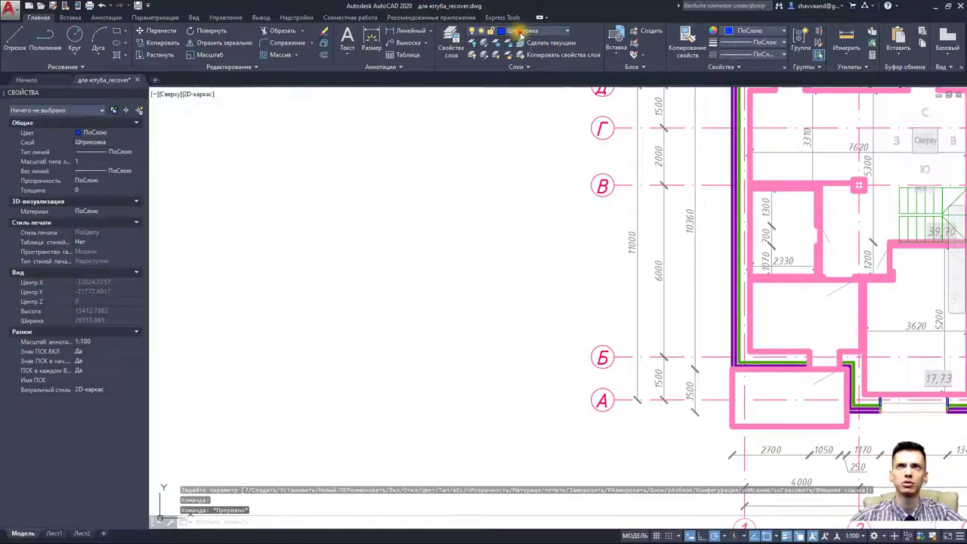
- Make размеры_, the first-floor dimension layer, the current layer
click(537, 35)
click(528, 224)
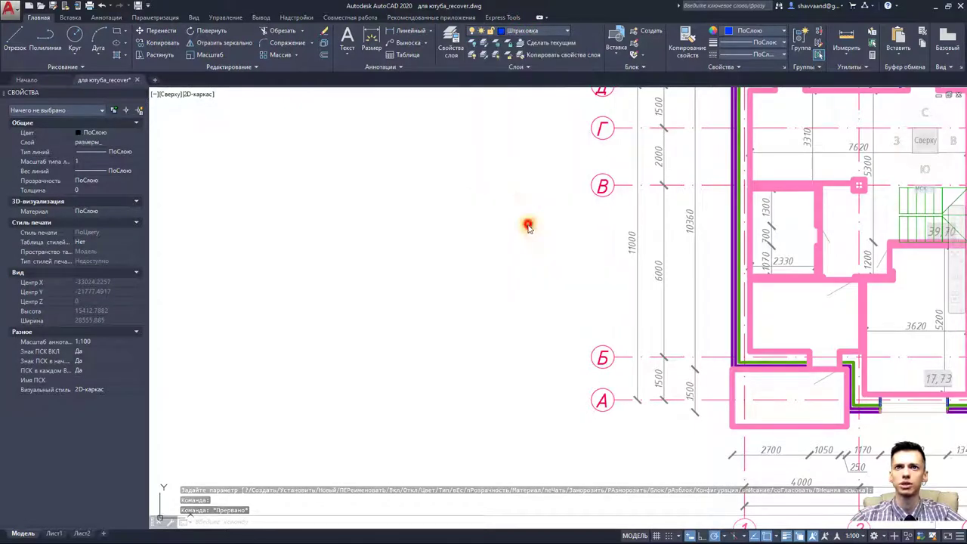
click(537, 31)
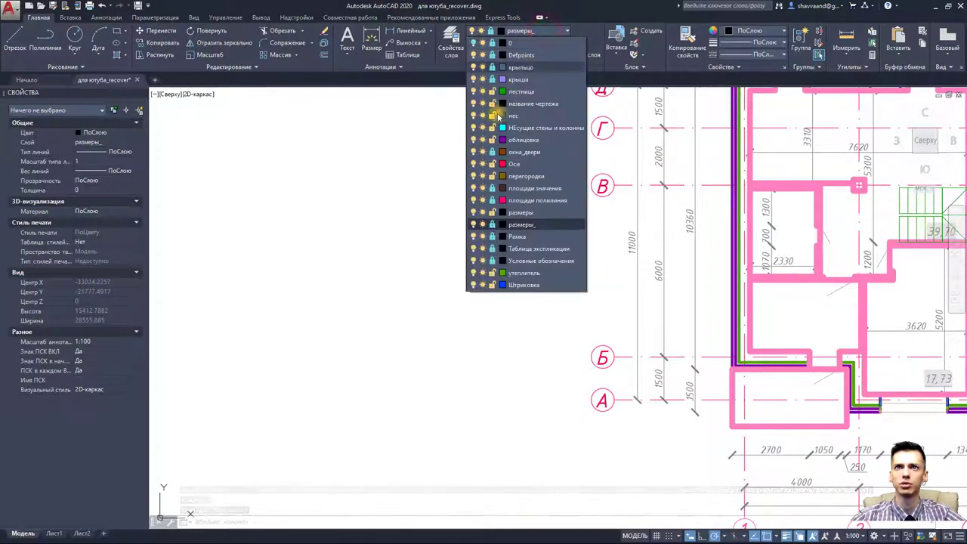
click(491, 213)
scroll(339, 207, down, 3)
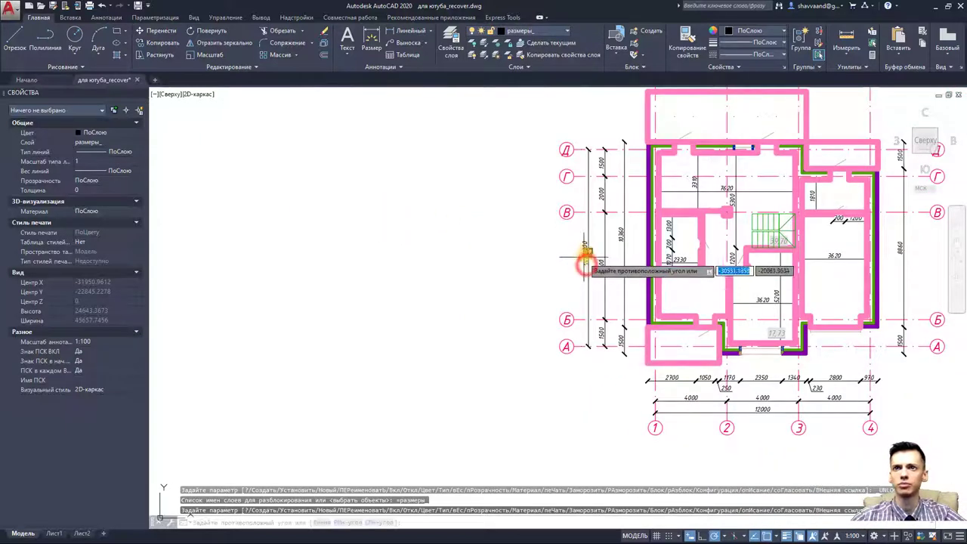
click(585, 245)
click(584, 245)
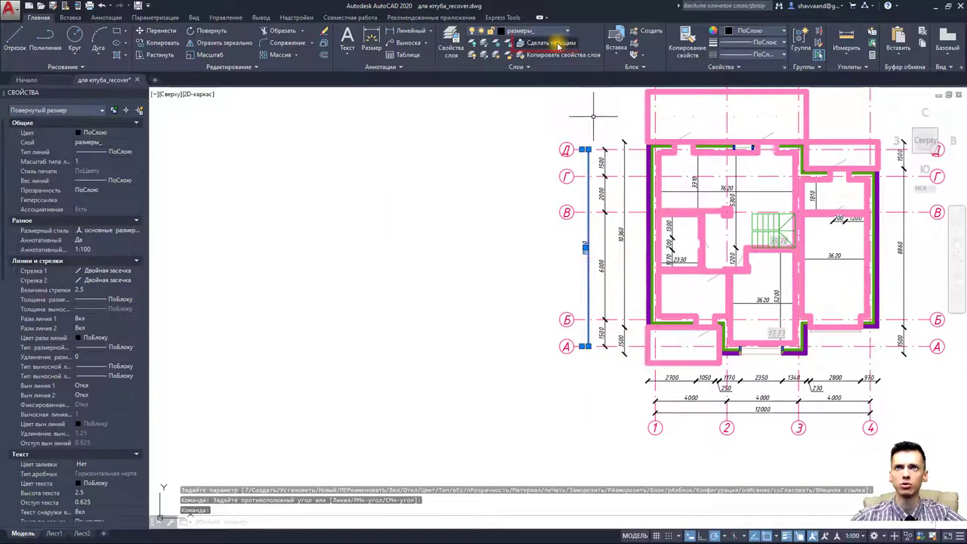
key(Escape)
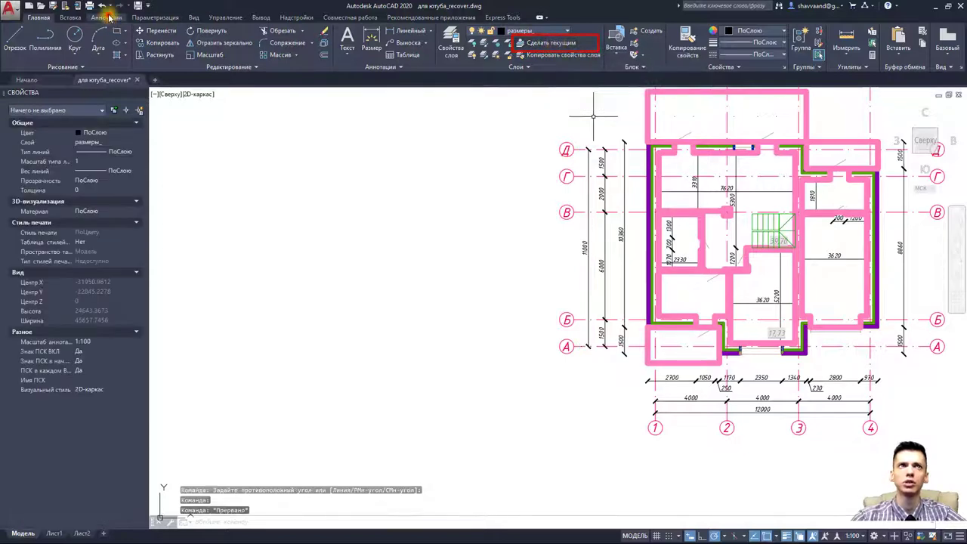
- Check the text styles and a vertical dimension's style, then pan back to the basement plan
click(105, 17)
middle_drag(159, 109, 348, 151)
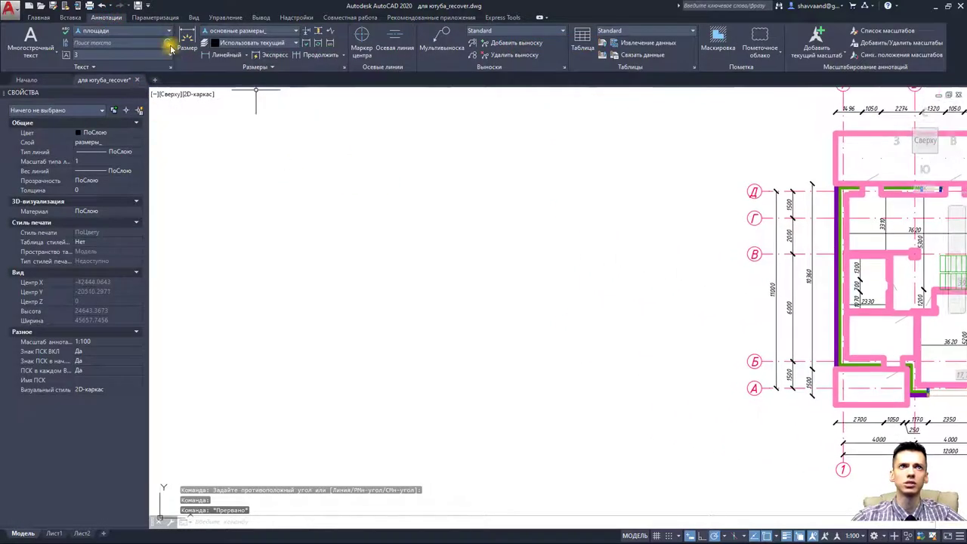
click(166, 33)
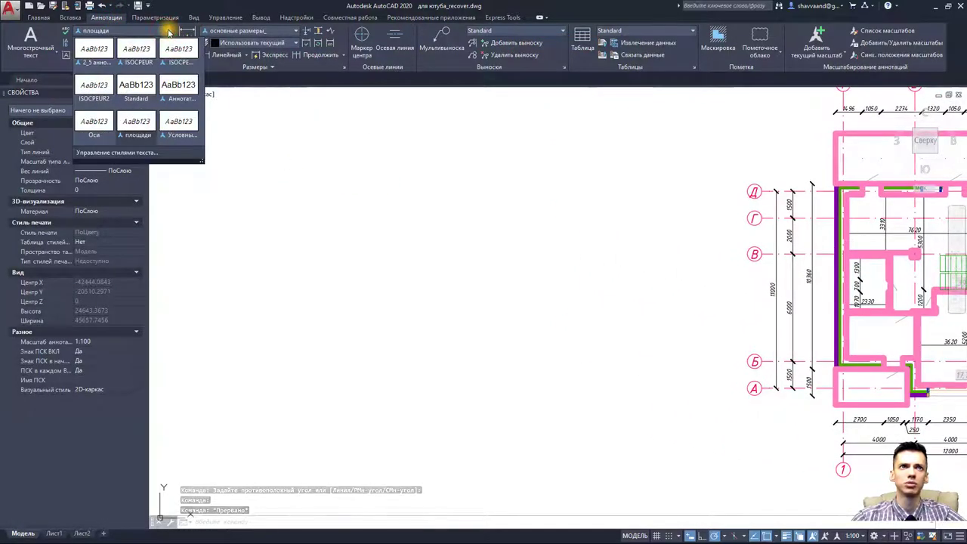
click(773, 286)
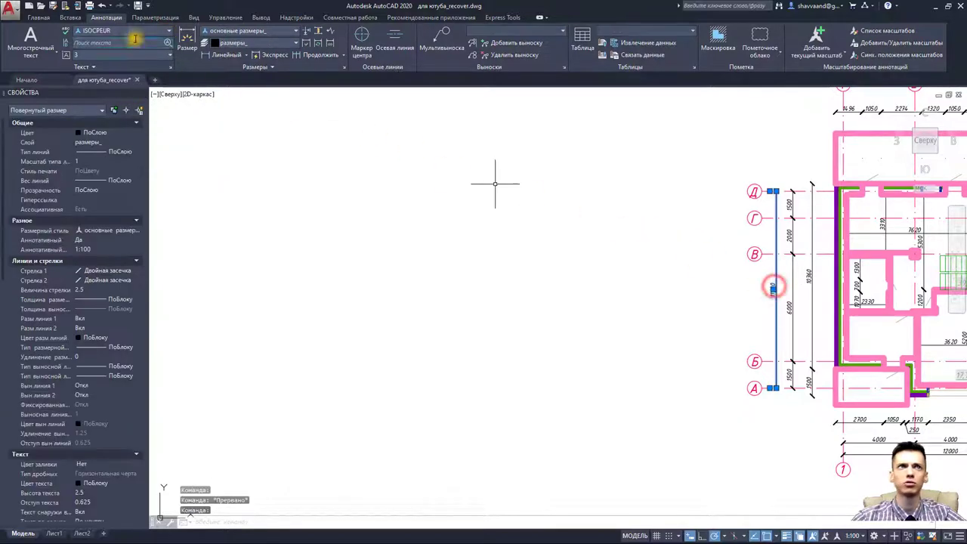
key(Escape)
middle_drag(430, 201, 613, 185)
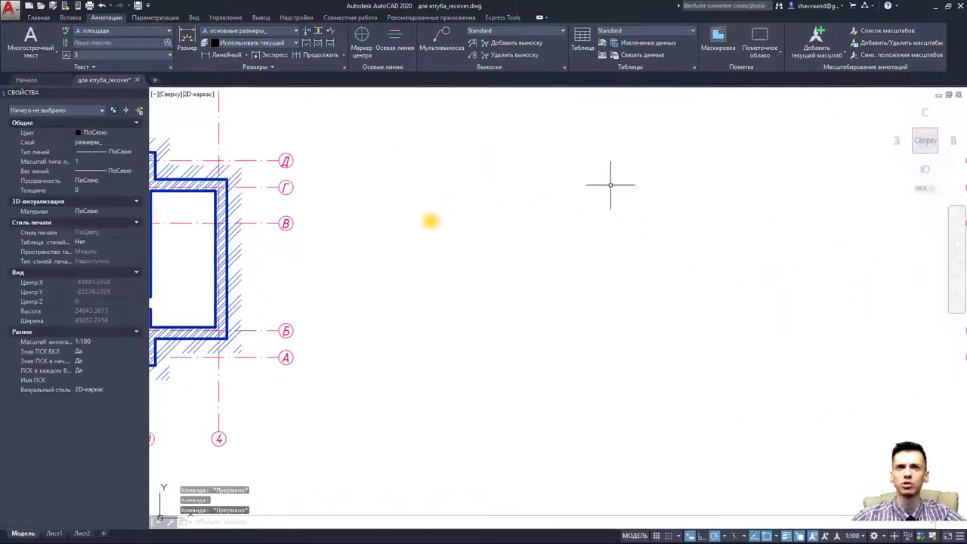
scroll(476, 235, down, 2)
click(39, 16)
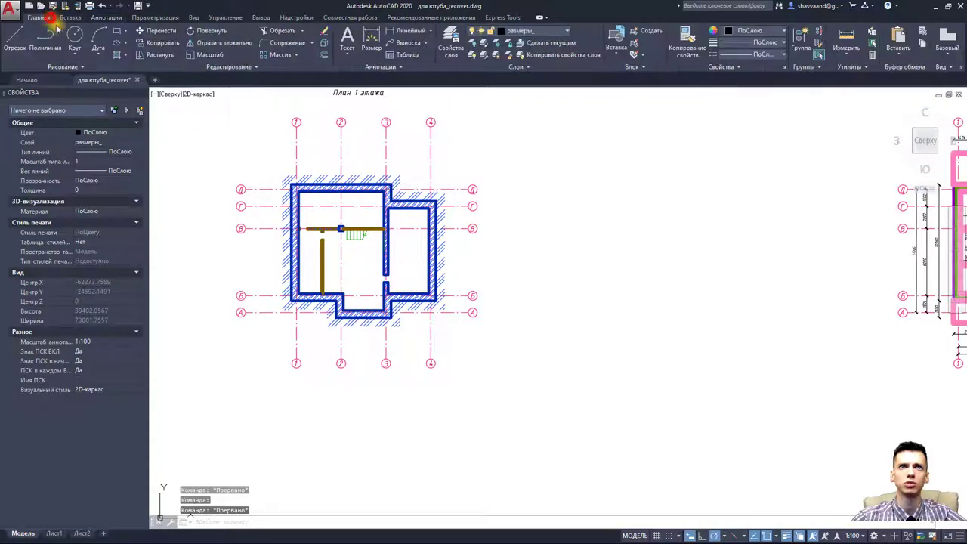
- Make ISOCPEUR the current text style, abandoning a trial dimension
click(410, 31)
click(106, 16)
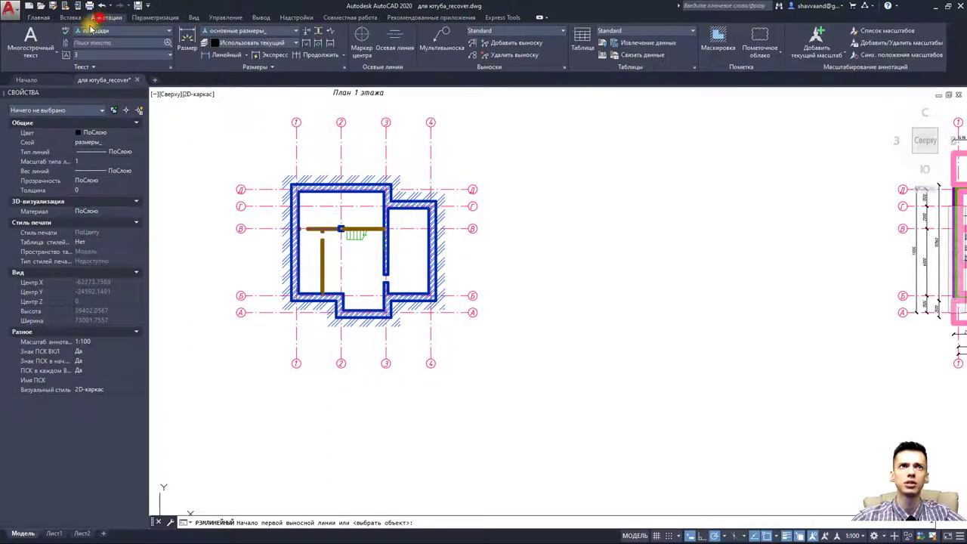
click(98, 32)
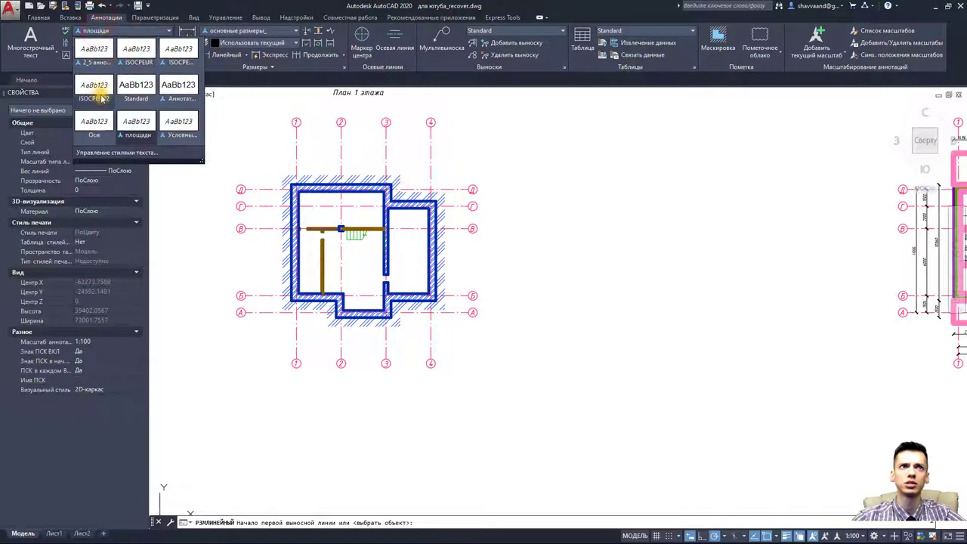
click(179, 57)
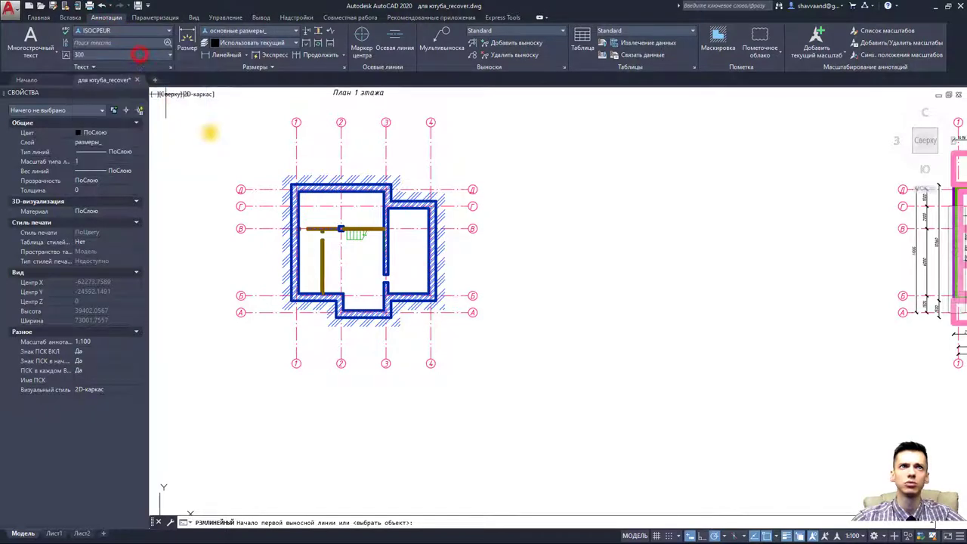
click(259, 189)
click(259, 206)
scroll(259, 204, up, 5)
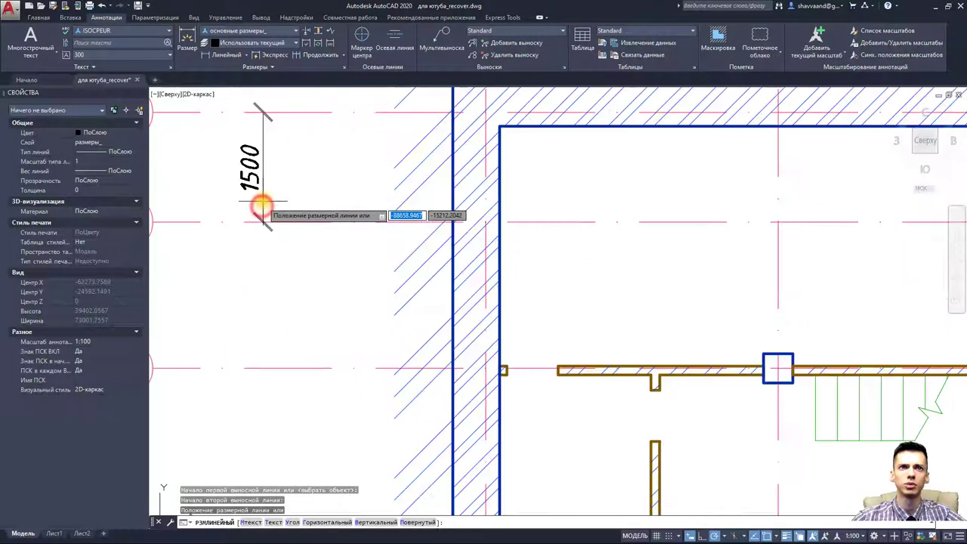
scroll(259, 202, down, 3)
middle_drag(259, 203, 297, 193)
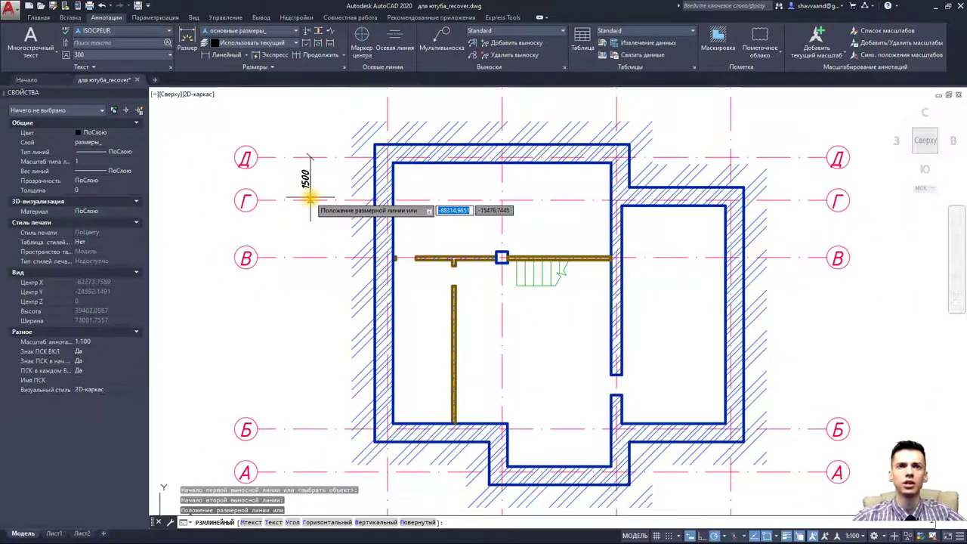
scroll(287, 257, down, 2)
scroll(296, 262, up, 2)
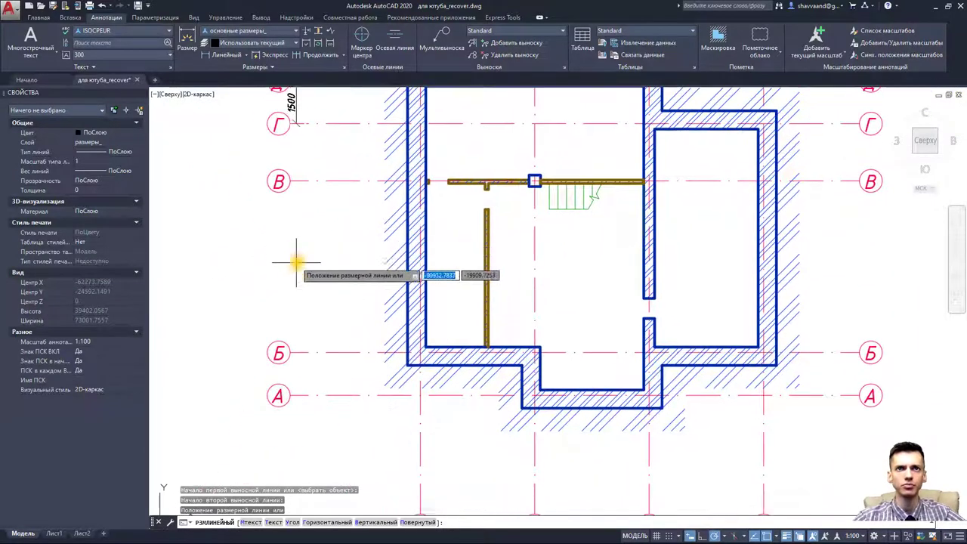
key(Escape)
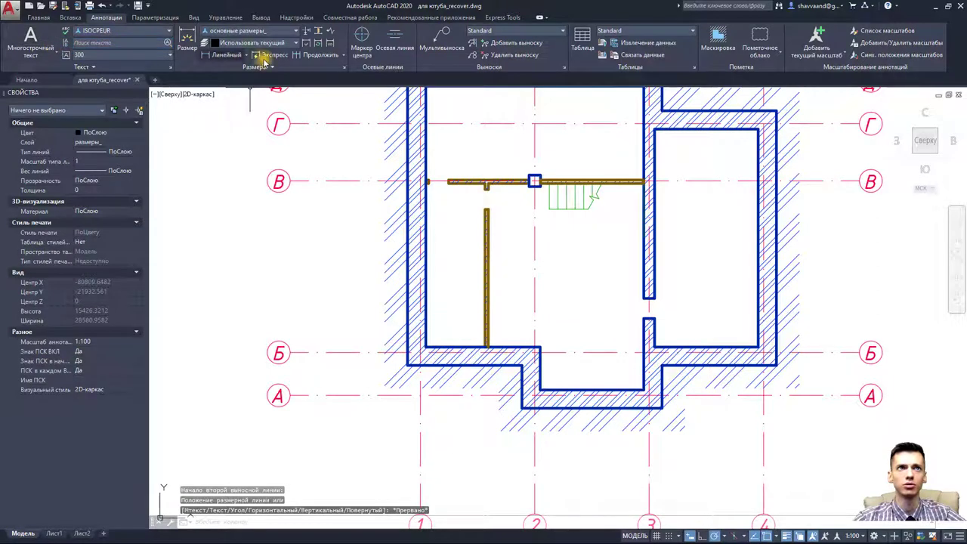
- Add the 11000 overall dimension between axes Д and А left of the plan
click(217, 57)
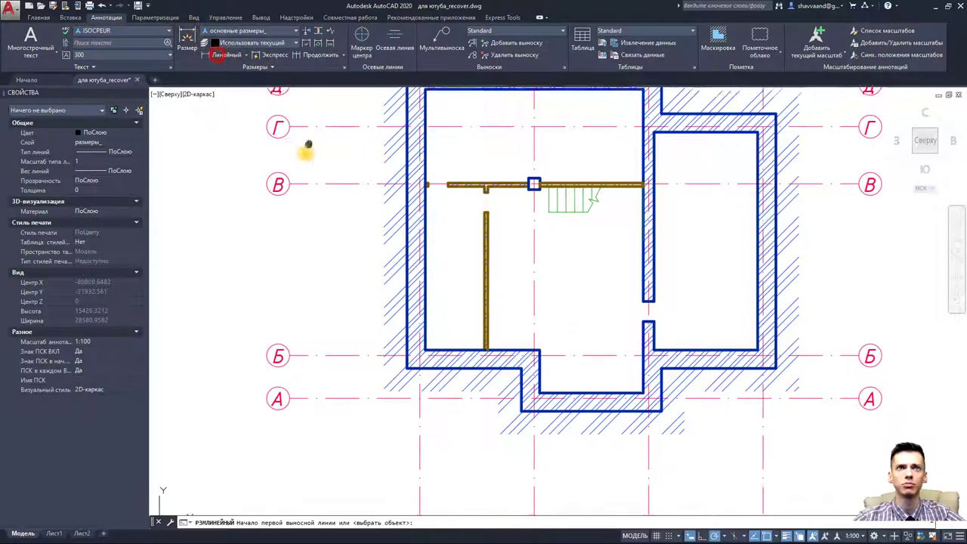
scroll(309, 151, down, 3)
scroll(309, 130, up, 3)
click(305, 129)
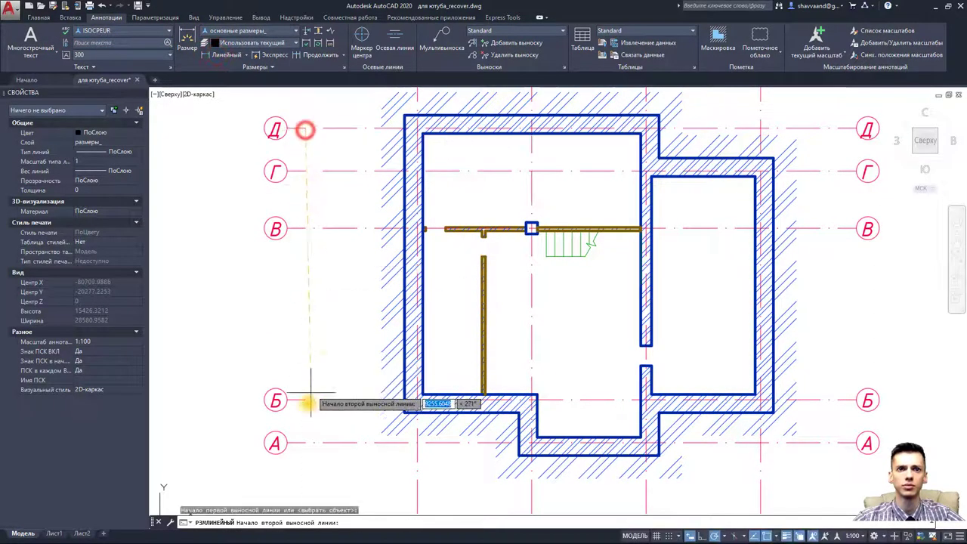
click(305, 444)
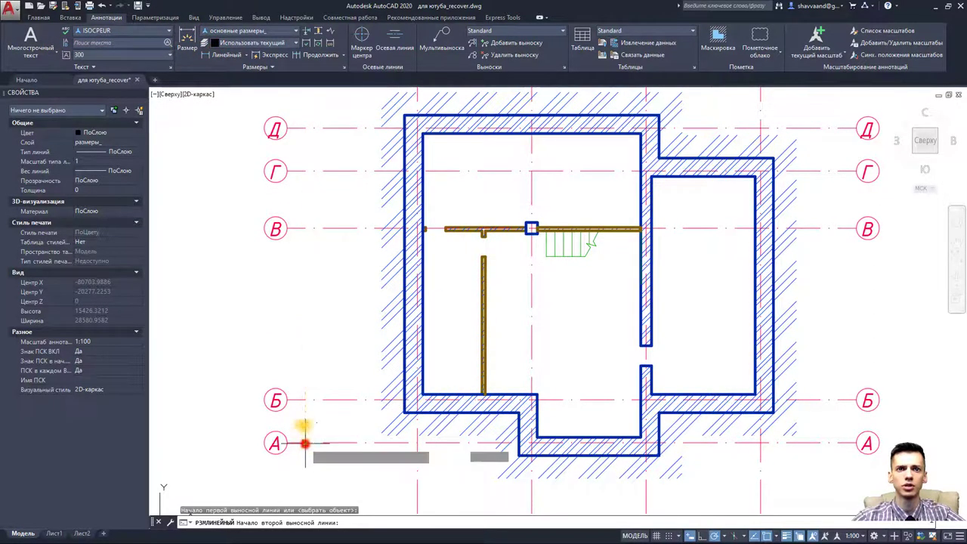
click(301, 333)
- Dimension the axis chain Д–А as 1500, 2000, 6000, 1500
key(Return)
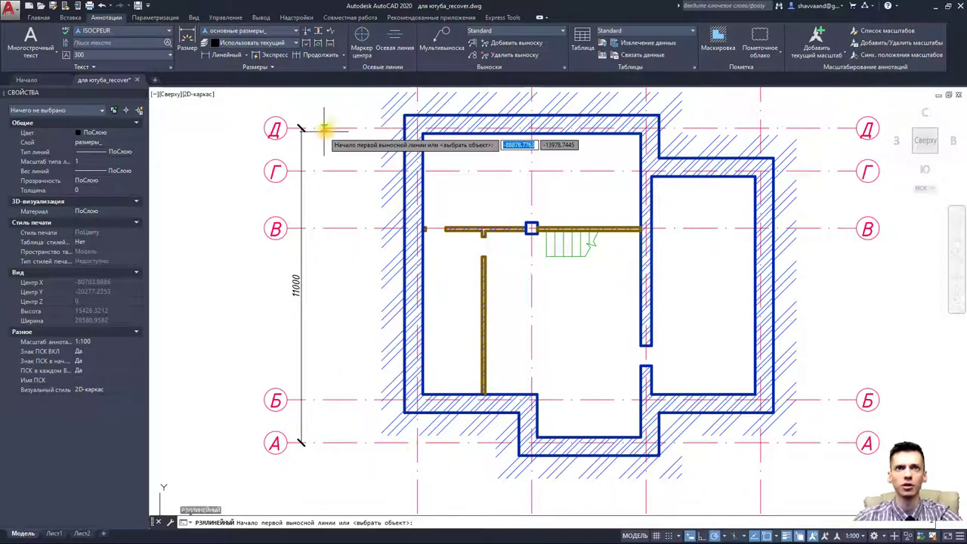
click(326, 128)
click(328, 172)
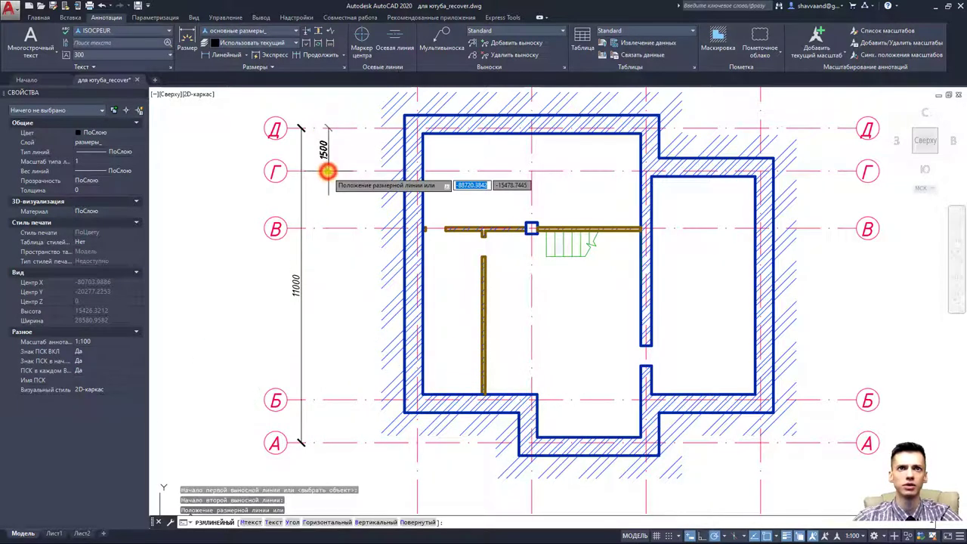
click(325, 169)
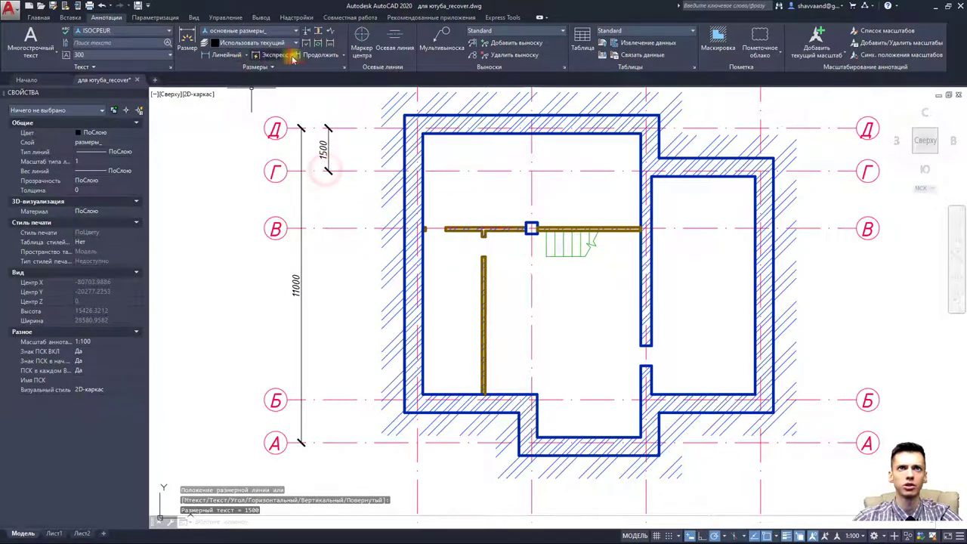
click(313, 65)
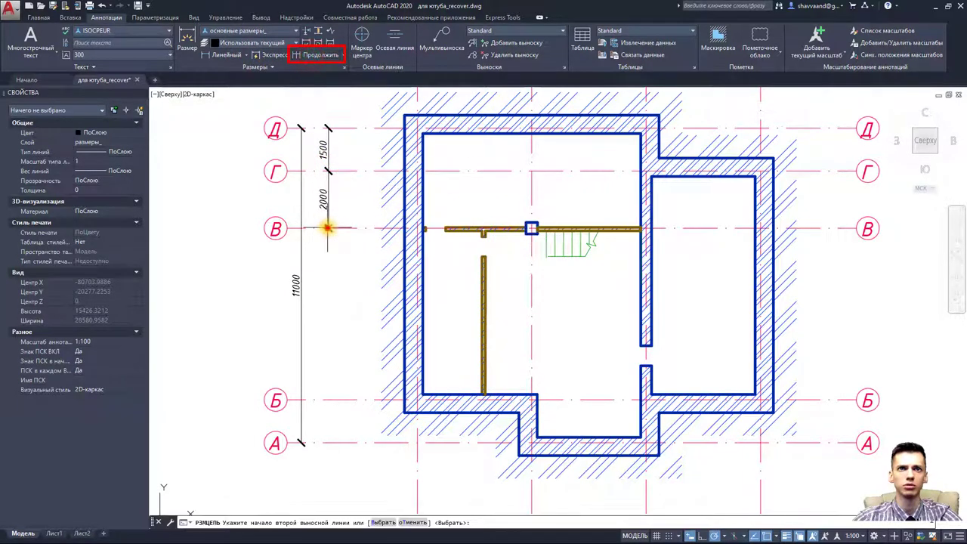
click(327, 228)
click(328, 399)
click(328, 443)
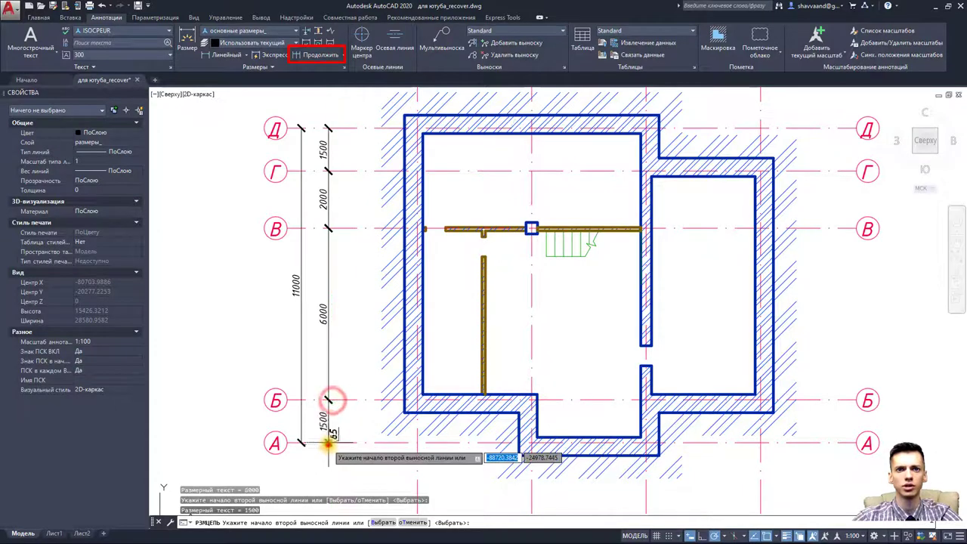
key(Escape)
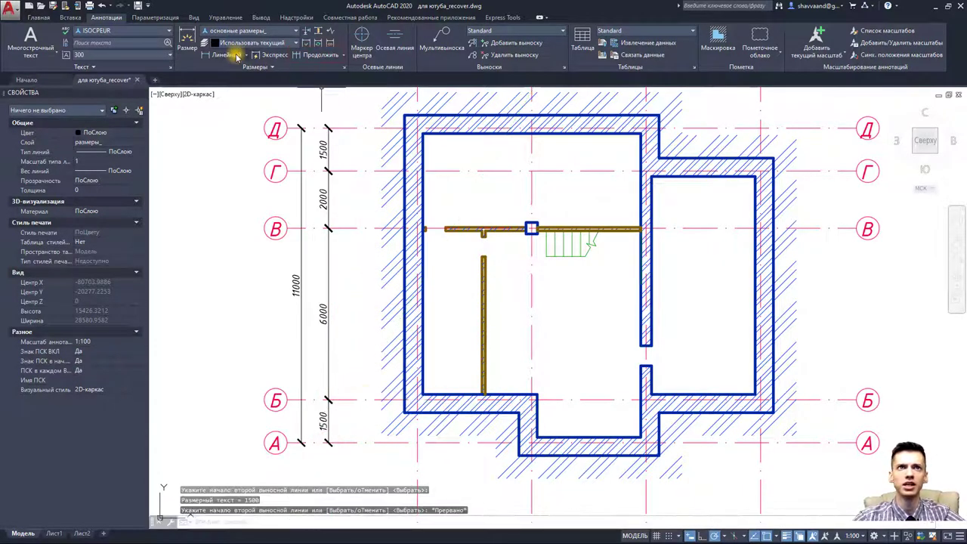
- Add the 10400 outer wall dimension with a 1500 segment down to axis А
click(236, 57)
click(404, 115)
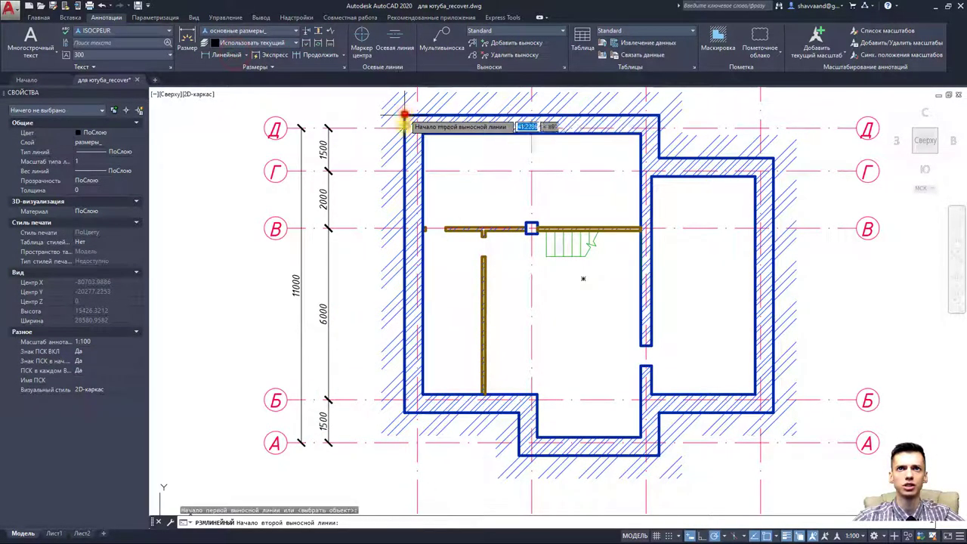
click(402, 410)
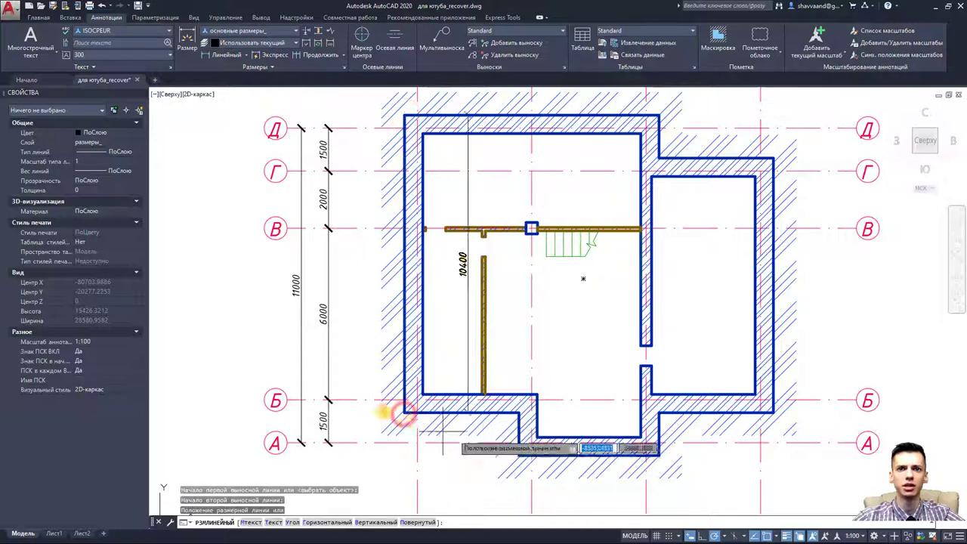
click(347, 385)
click(321, 54)
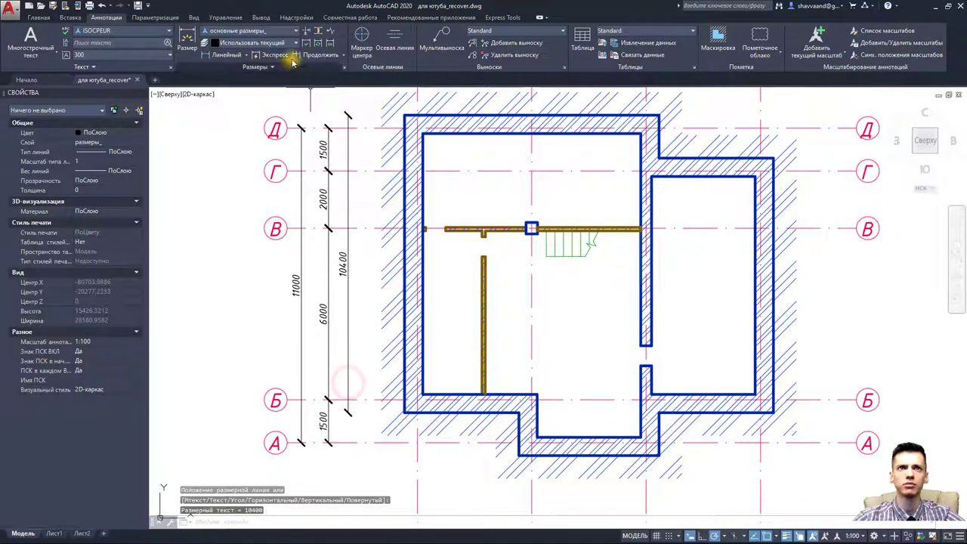
click(370, 442)
mouse_move(370, 443)
middle_down()
mouse_move(371, 367)
mouse_move(346, 299)
middle_up()
key(Escape)
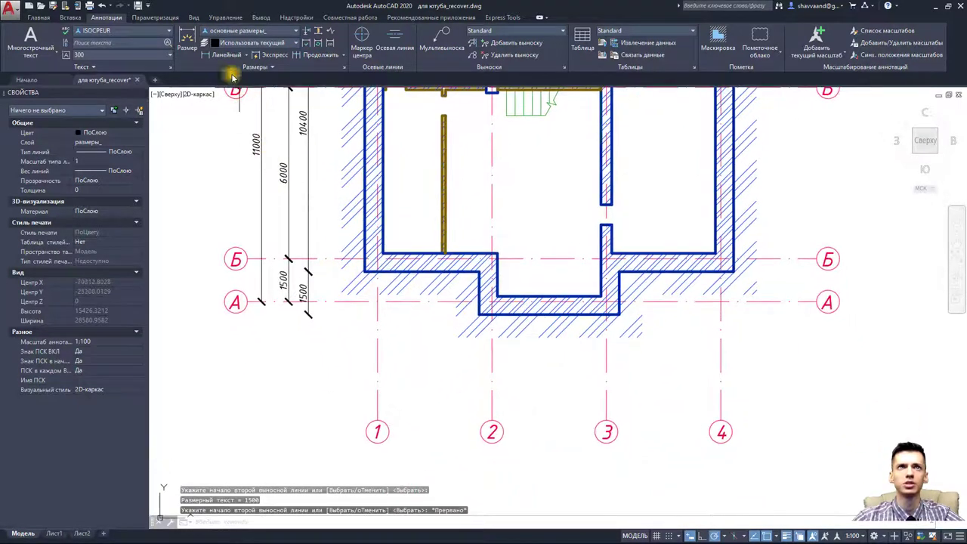
- Add the 12000 overall dimension between axes 1 and 4 below the plan
click(219, 59)
scroll(372, 356, down, 2)
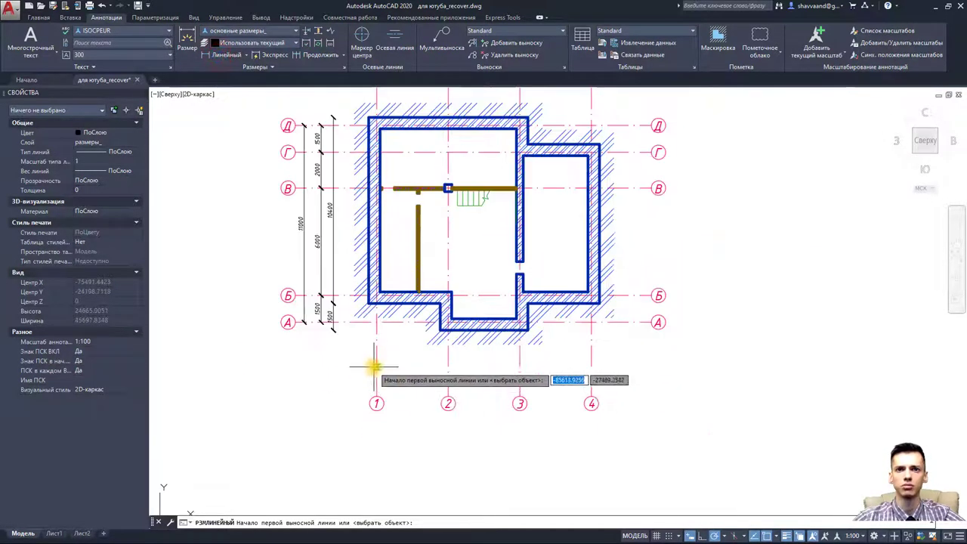
click(375, 383)
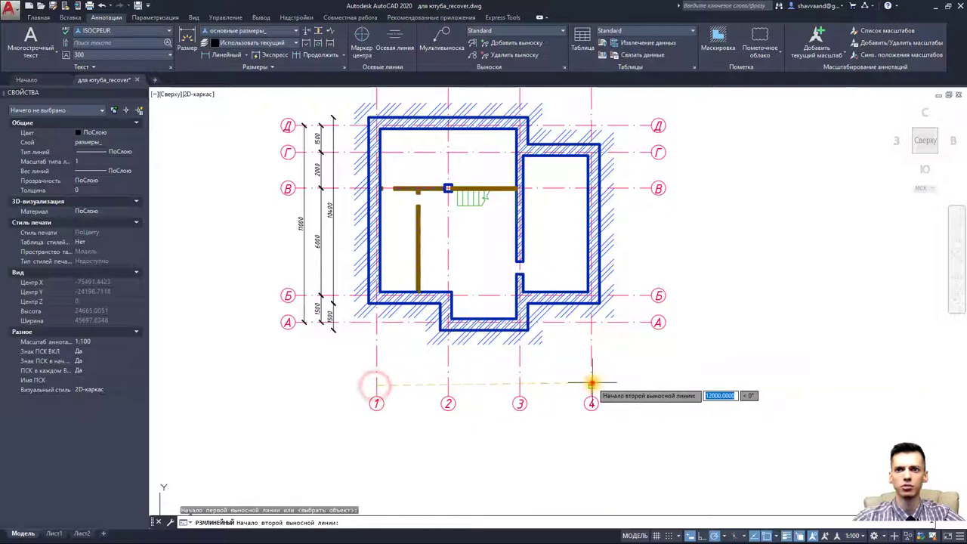
click(592, 384)
click(576, 386)
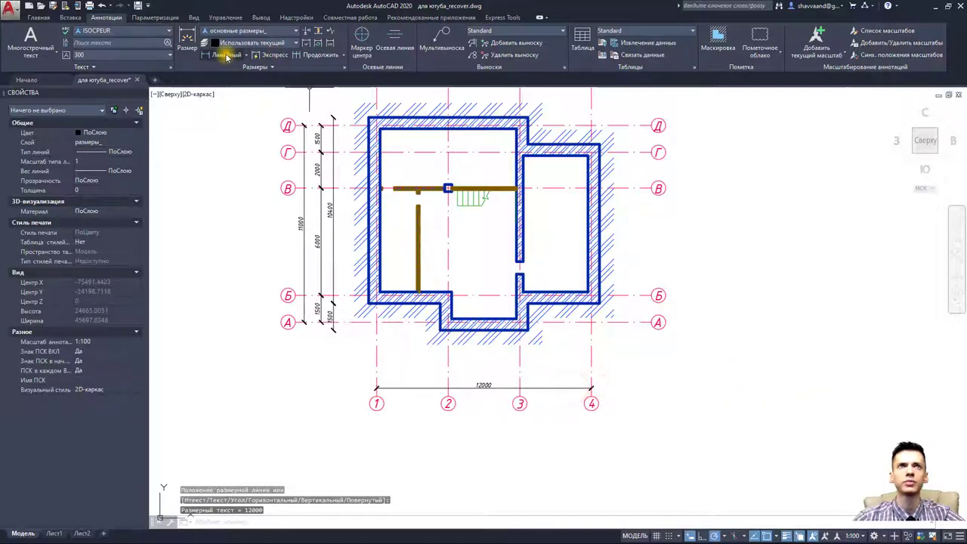
- Dimension the bottom axis chain 1–4 as 4000, 4000, 4000
click(225, 55)
click(375, 365)
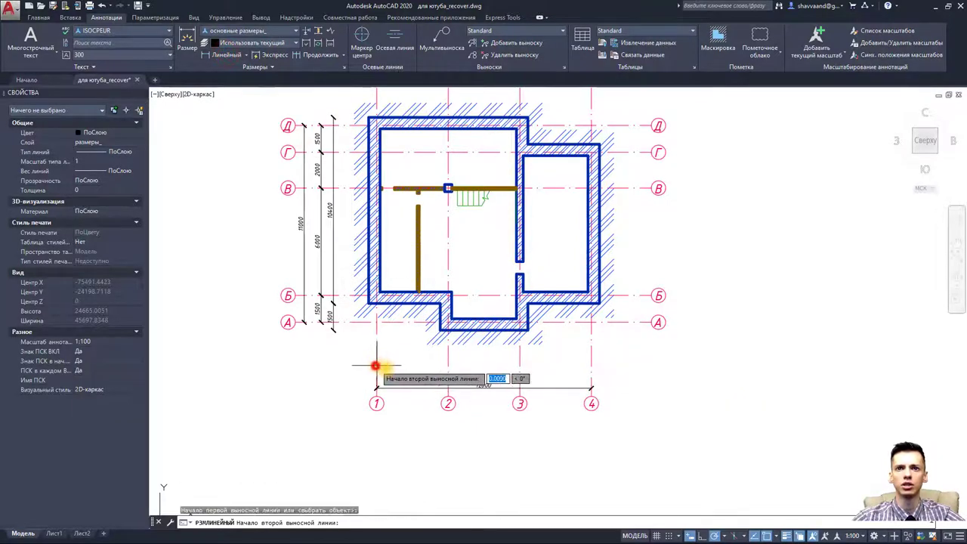
click(448, 366)
click(447, 371)
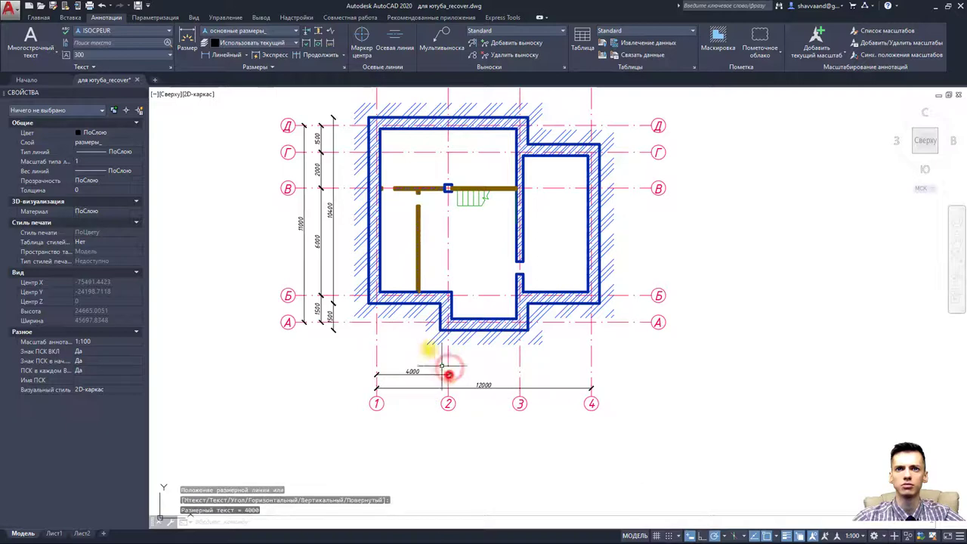
click(320, 56)
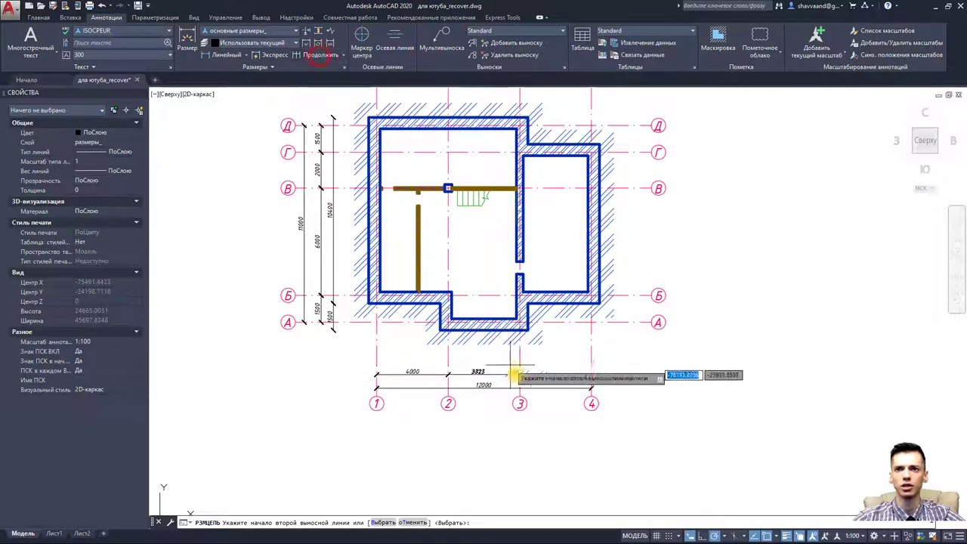
click(519, 374)
click(592, 374)
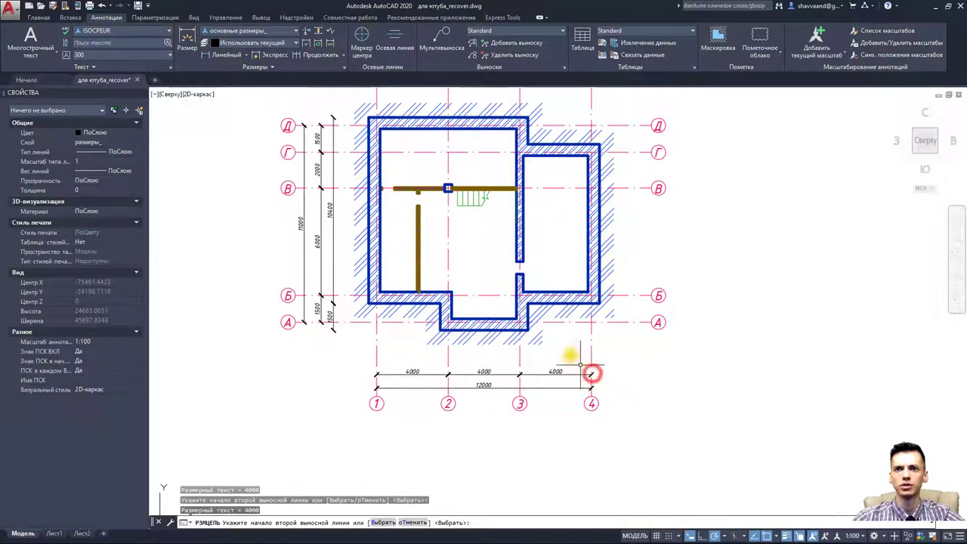
key(Escape)
- Dimension the bottom outer walls as a 4000–4900–4000 chain
click(225, 56)
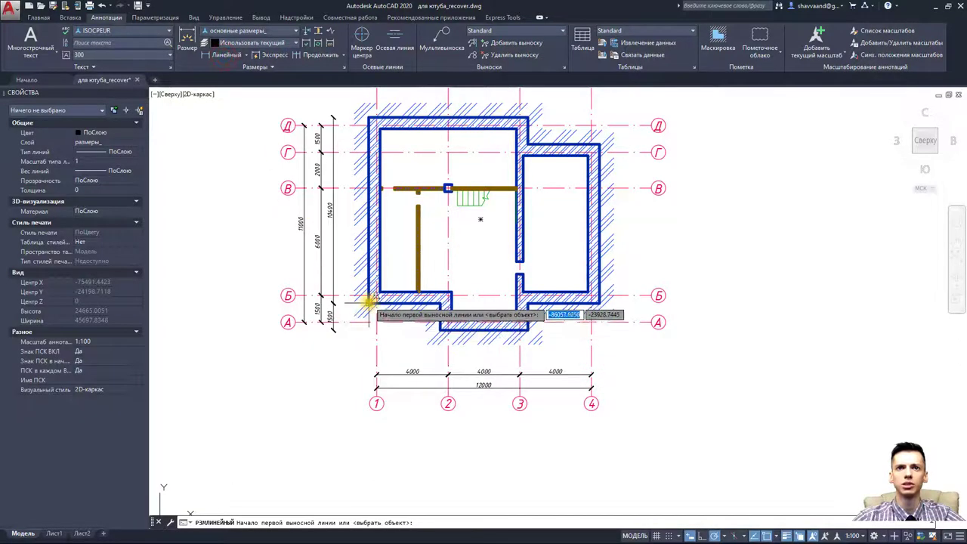
click(368, 302)
click(440, 305)
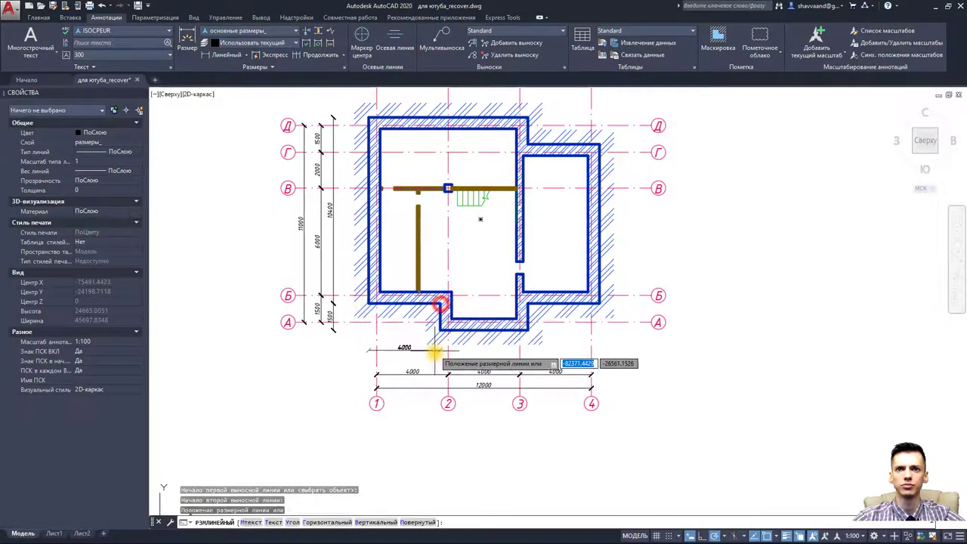
click(437, 360)
click(320, 54)
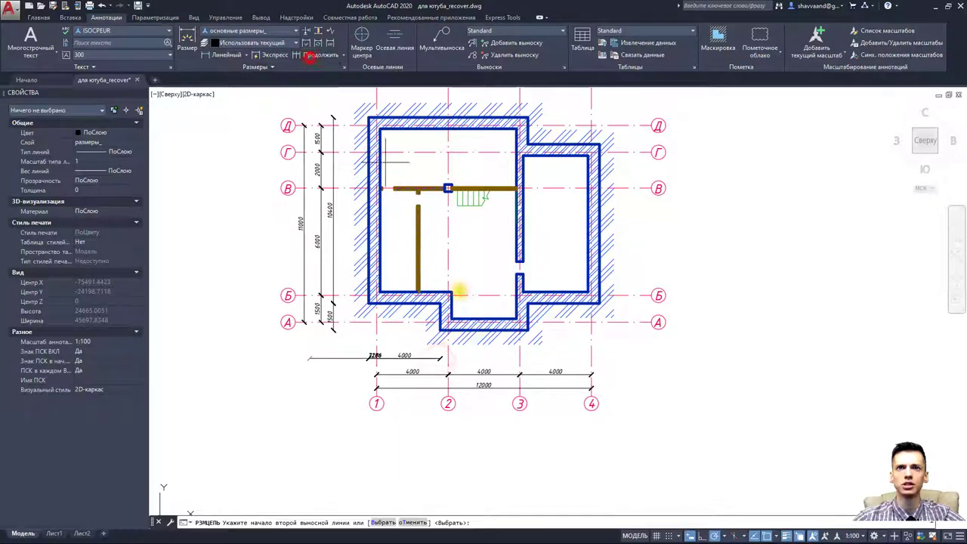
click(527, 329)
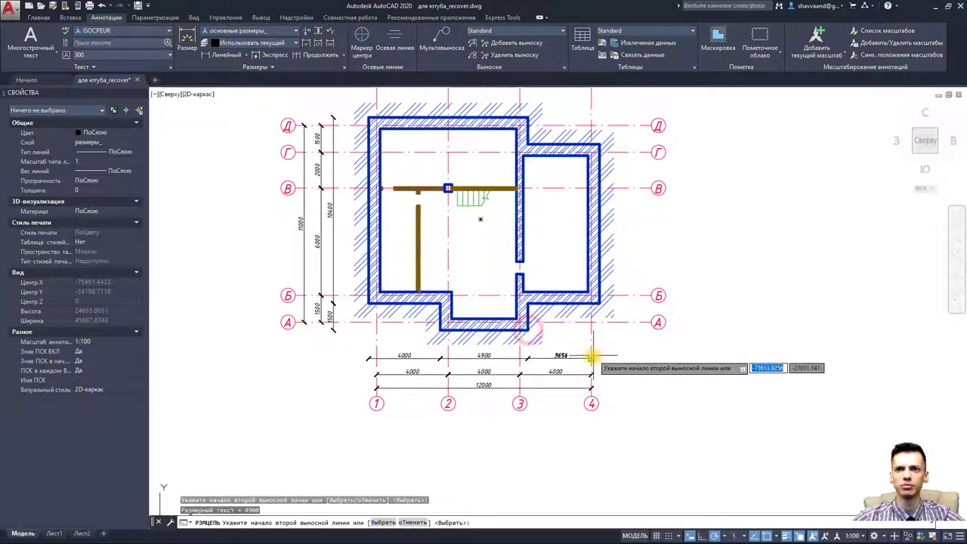
click(601, 306)
key(Escape)
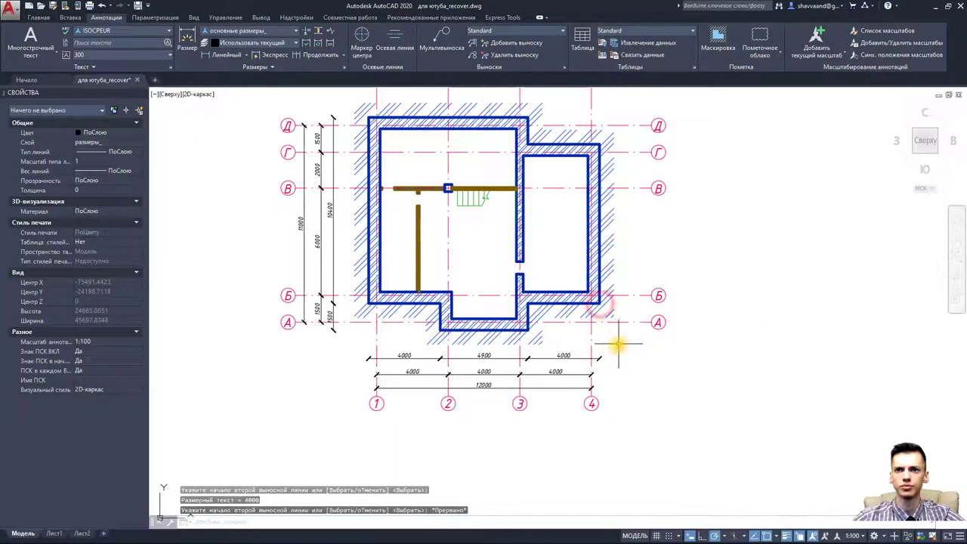
middle_drag(599, 357, 529, 370)
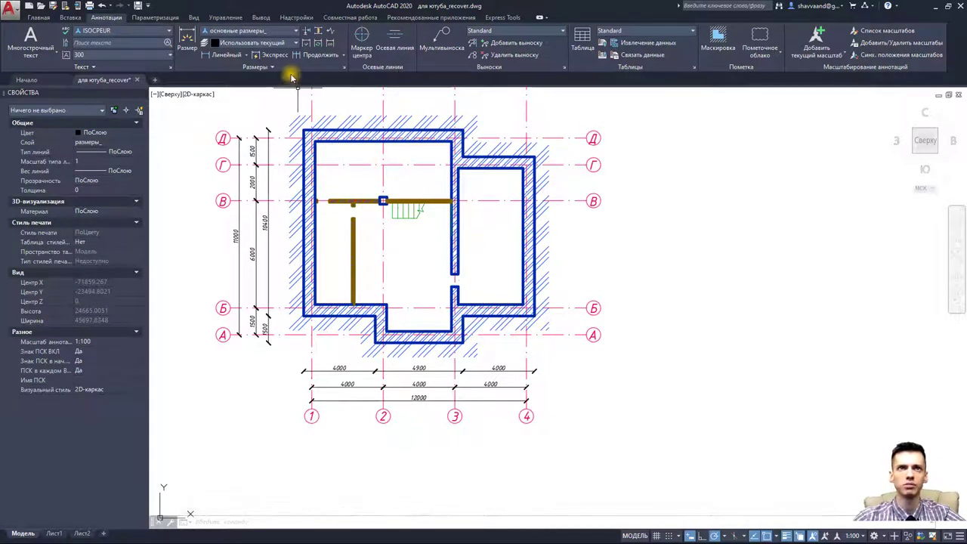
- Dimension the plan's right side as a 1500–8900–1500 chain
click(225, 57)
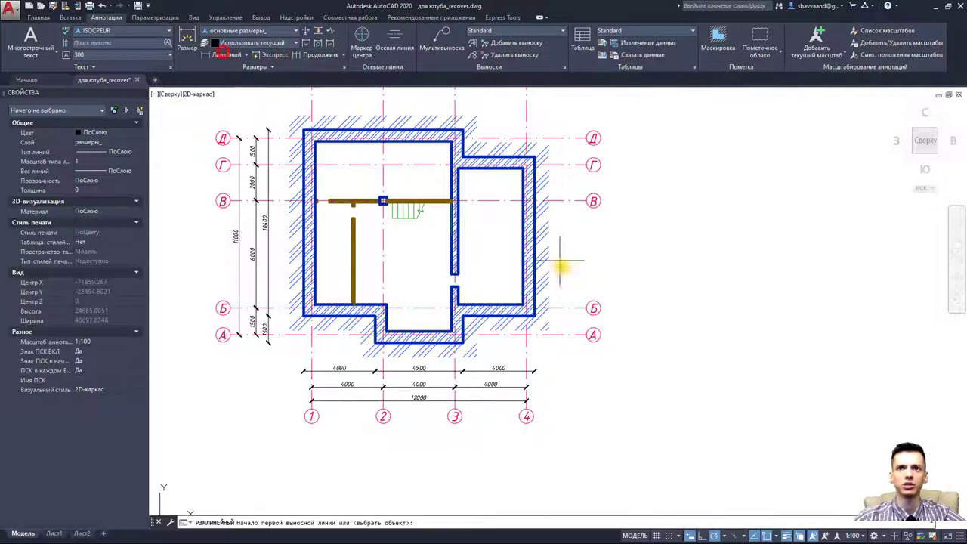
click(463, 343)
click(462, 310)
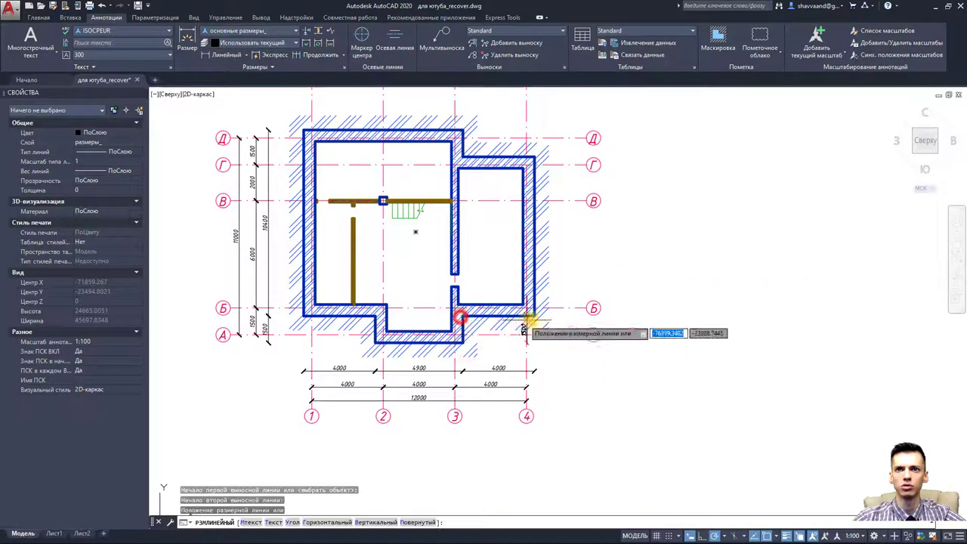
click(572, 330)
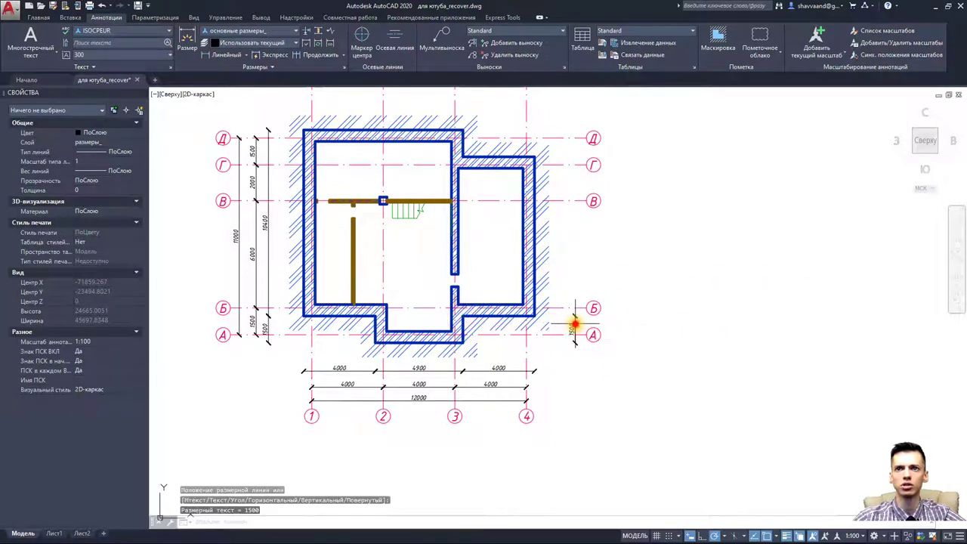
click(317, 52)
click(534, 156)
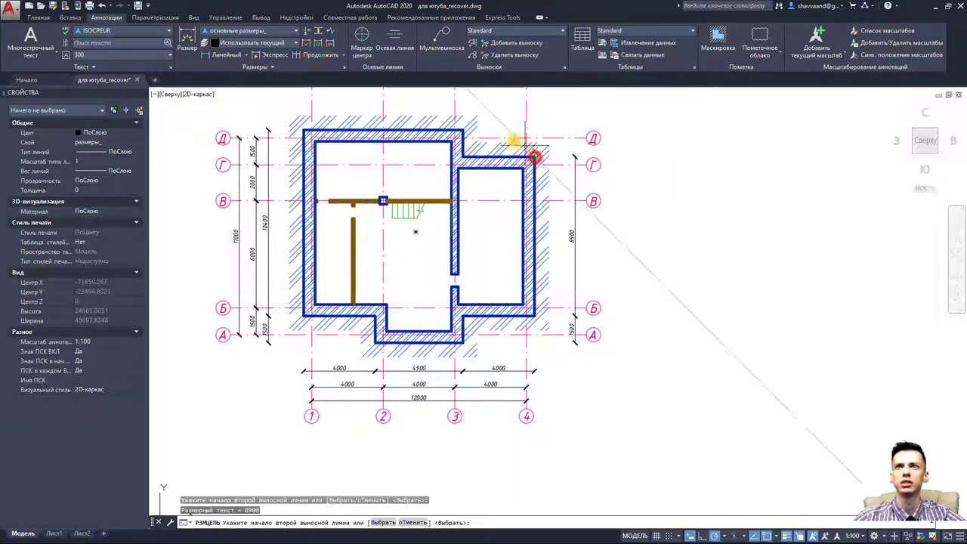
click(462, 128)
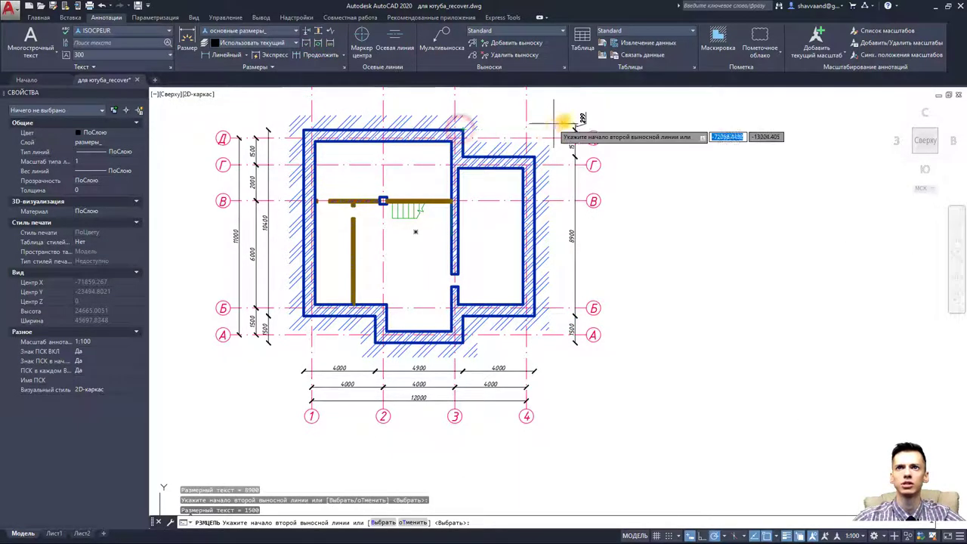
key(Escape)
middle_drag(538, 189, 529, 209)
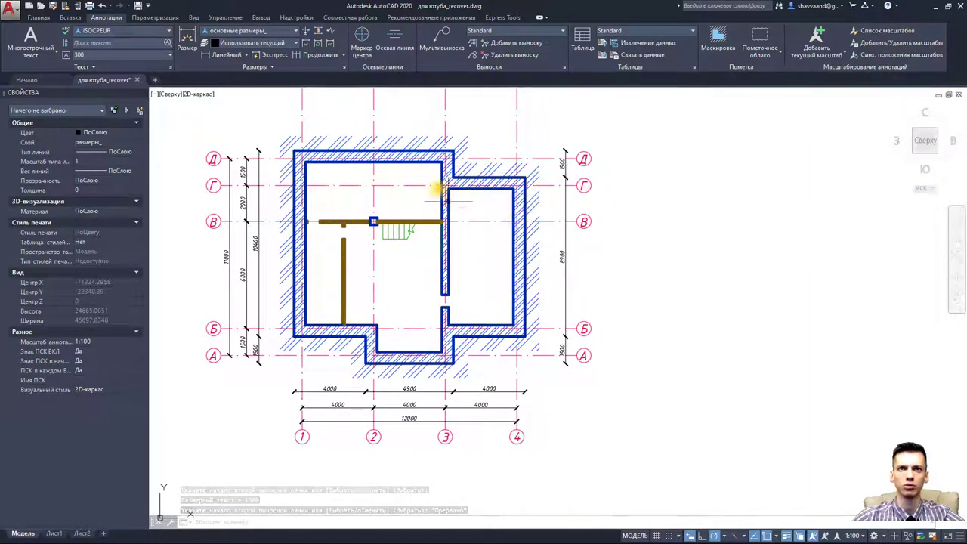
middle_drag(437, 190, 439, 278)
- Add an 8900–4000 wall dimension chain along the top of the plan
click(223, 55)
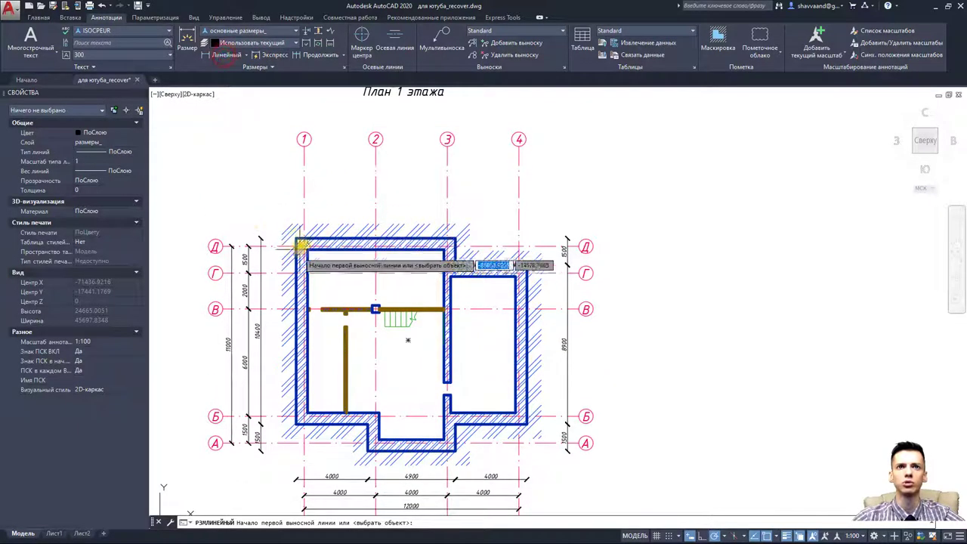
click(297, 238)
click(455, 238)
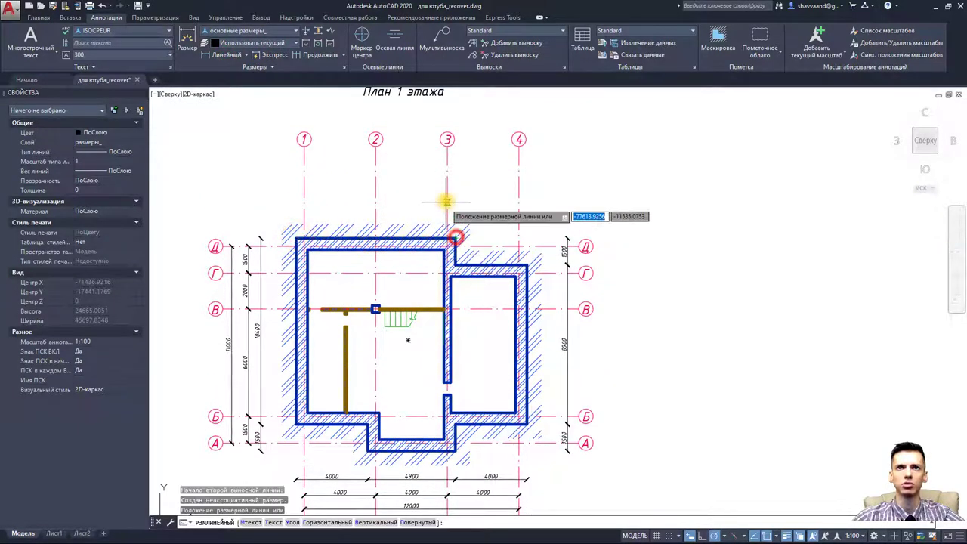
click(448, 195)
click(311, 49)
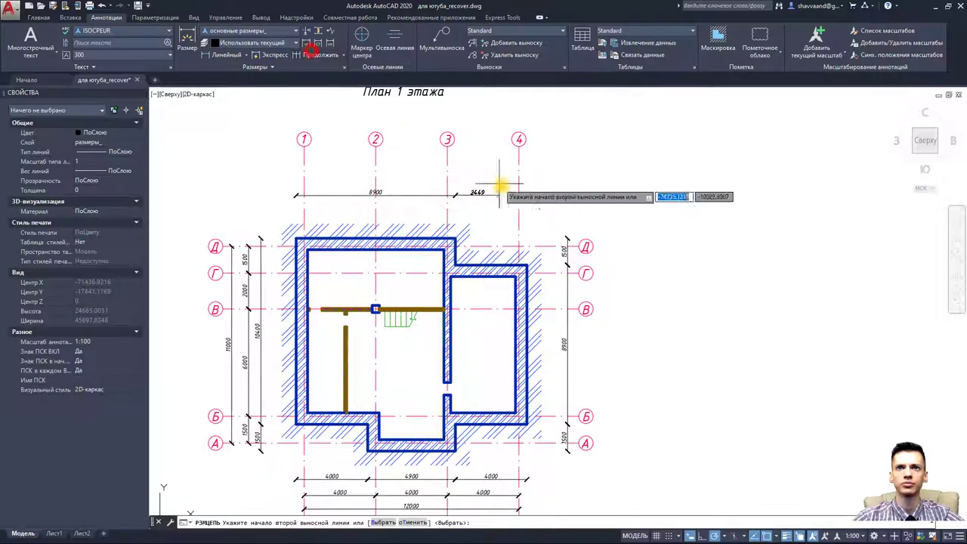
click(526, 264)
key(Escape)
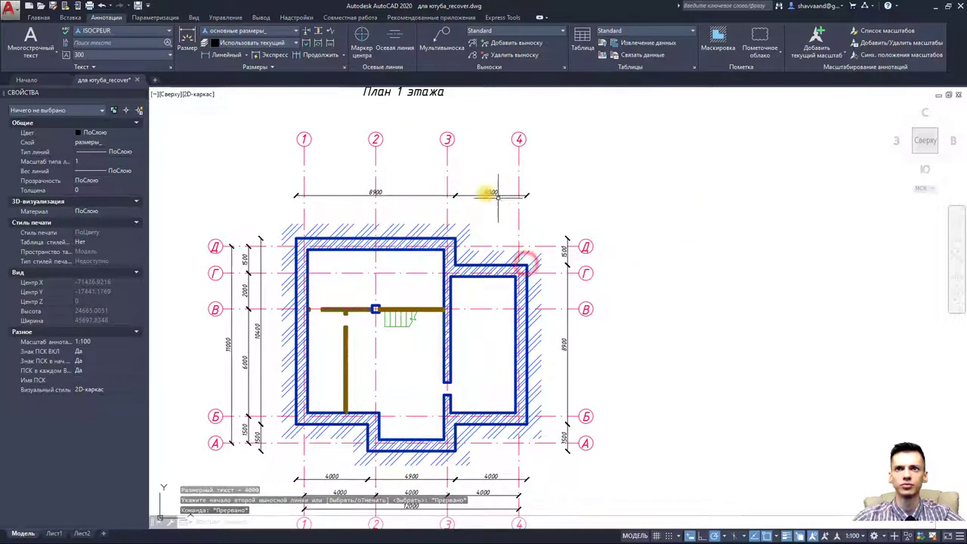
middle_drag(438, 137, 438, 183)
click(401, 137)
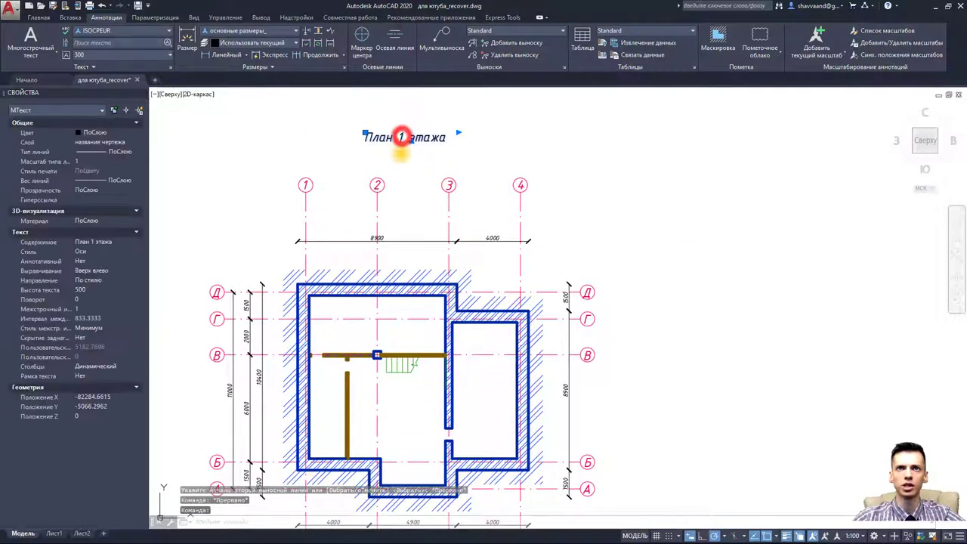
- Rename the plan title to 'План подвального этажа'
double_click(406, 139)
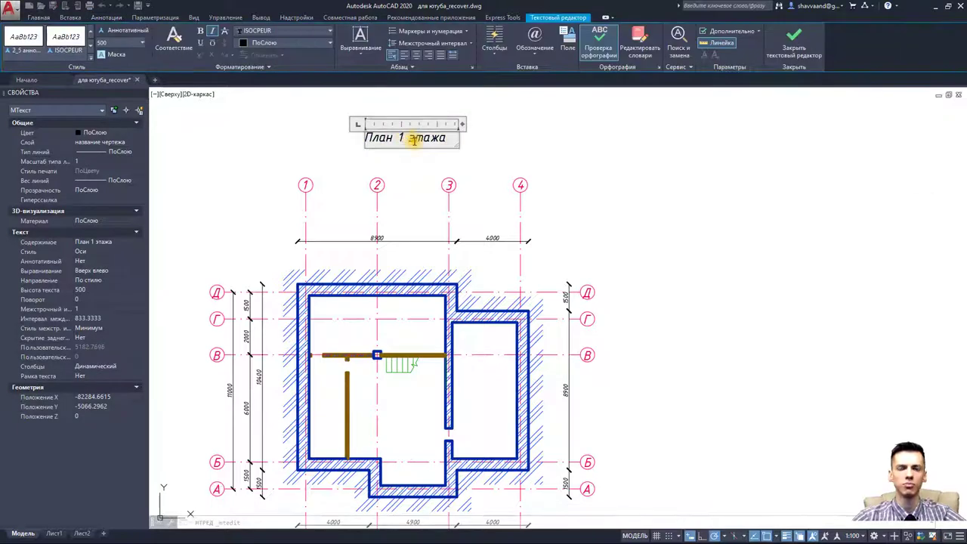
key(Return)
key(BackSpace)
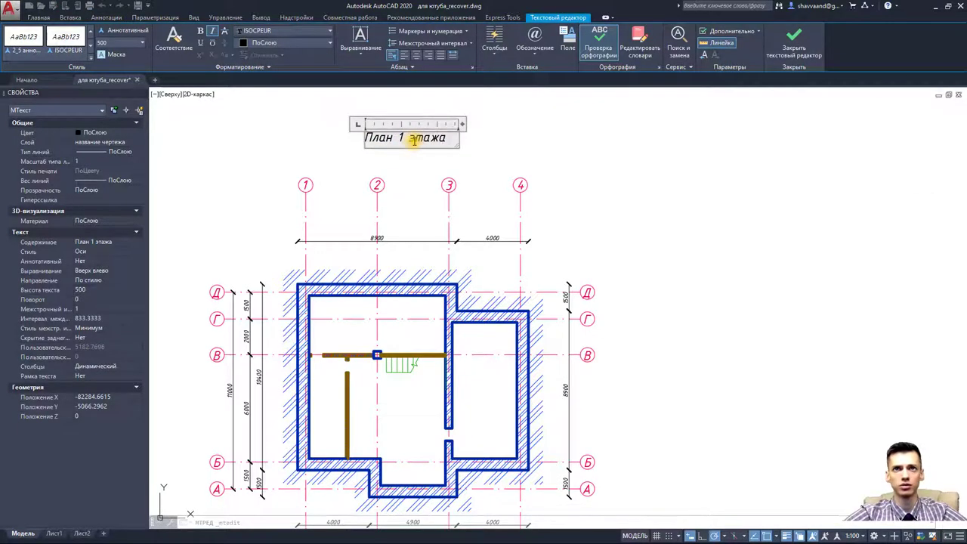
text(подвальн)
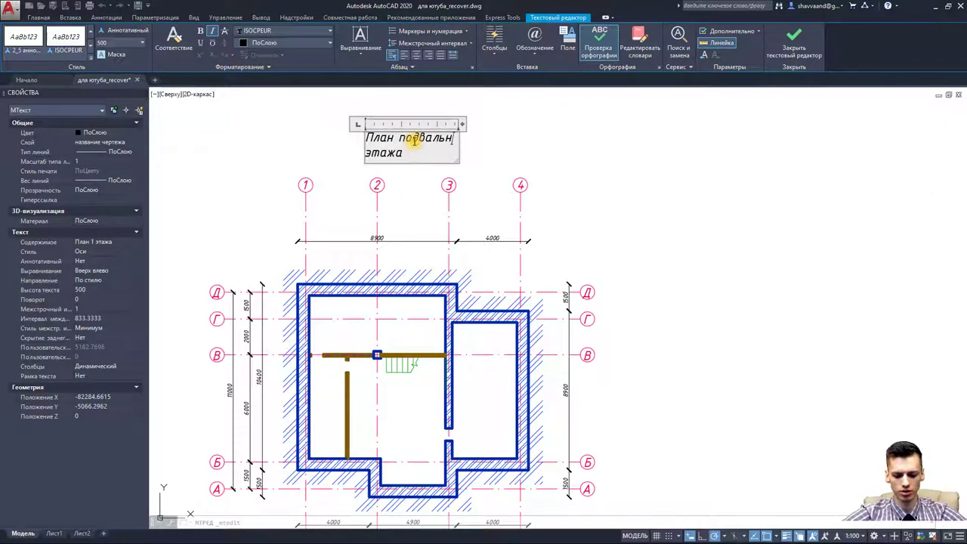
text(ого)
click(511, 153)
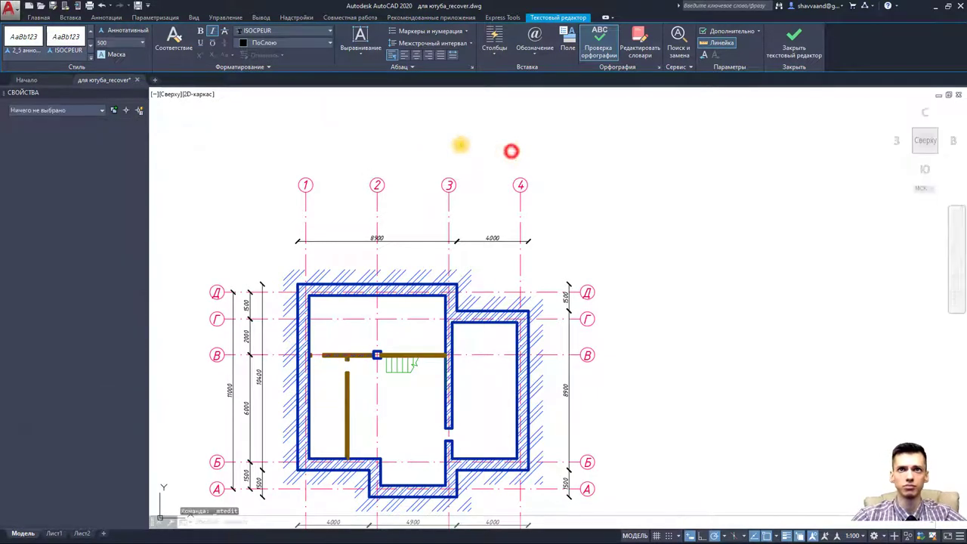
- Widen the title so it fits on one line, then reopen it for editing
click(385, 151)
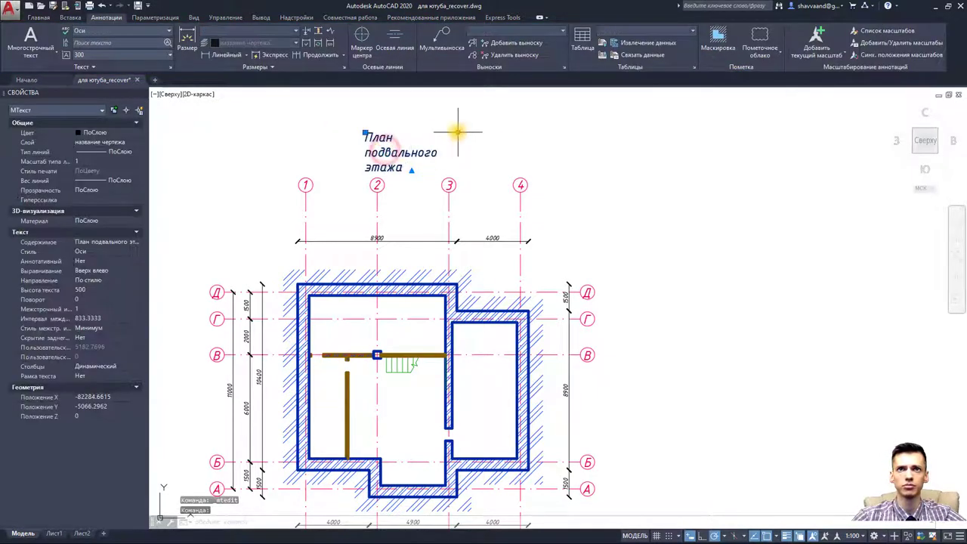
click(411, 170)
click(560, 133)
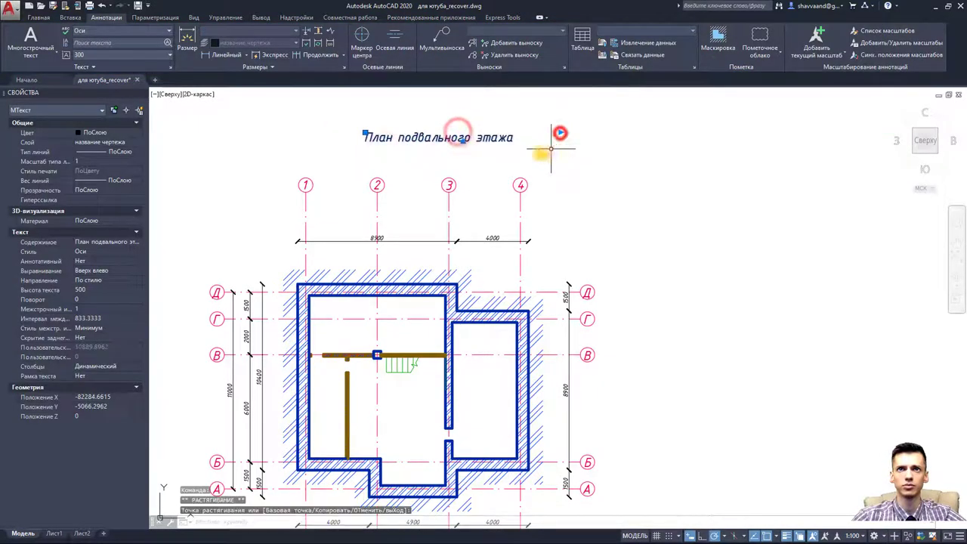
double_click(498, 139)
text(План на отм.- 2,700)
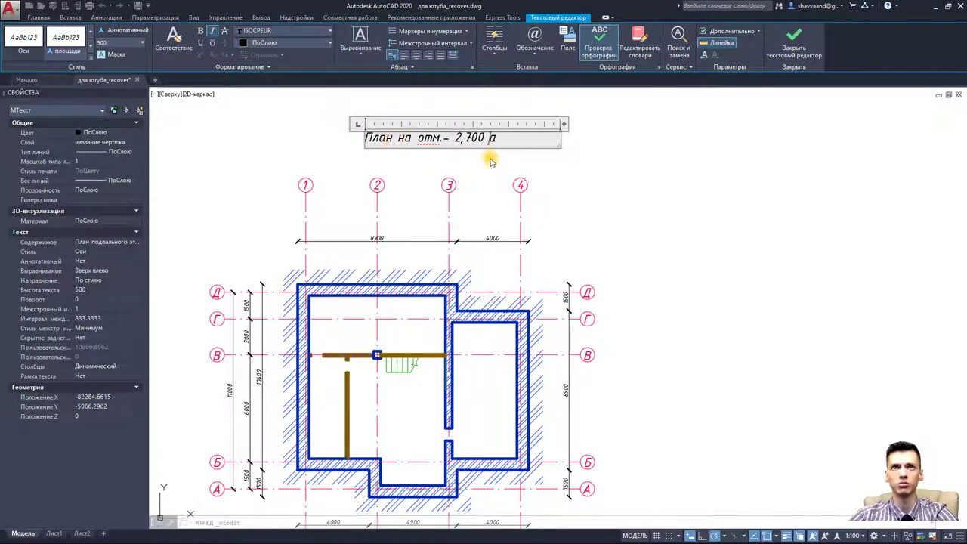
- Finish the in-progress edit of the plan title
click(581, 176)
scroll(576, 173, down, 5)
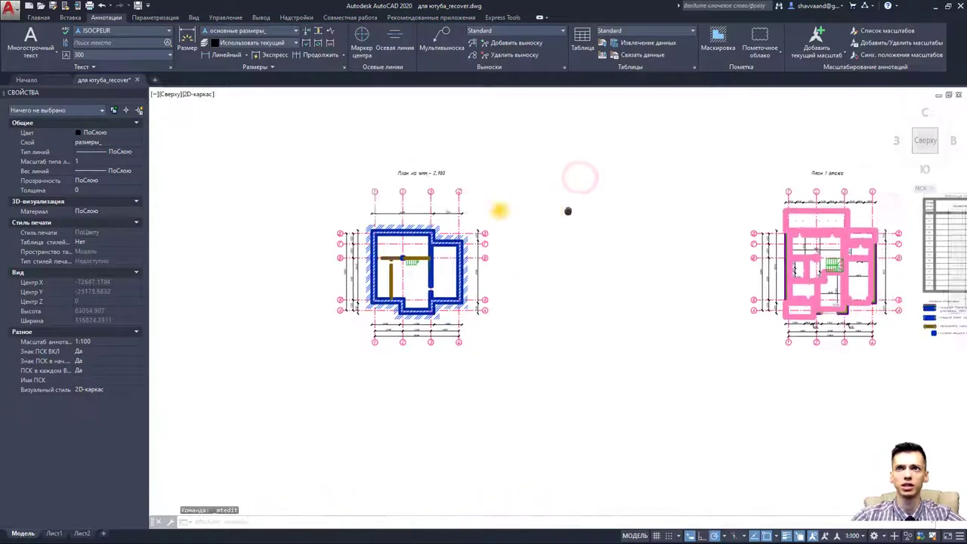
scroll(713, 175, up, 4)
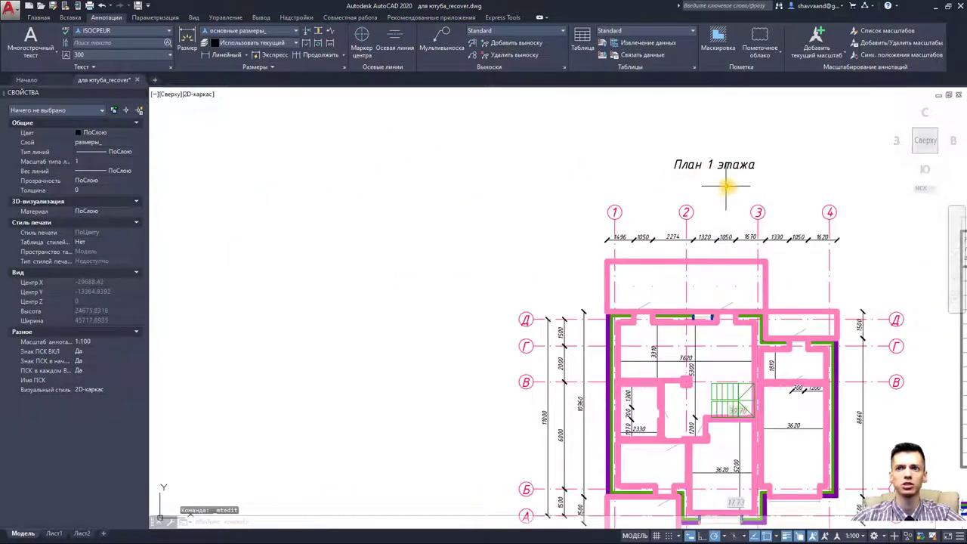
scroll(671, 191, down, 3)
scroll(583, 254, up, 3)
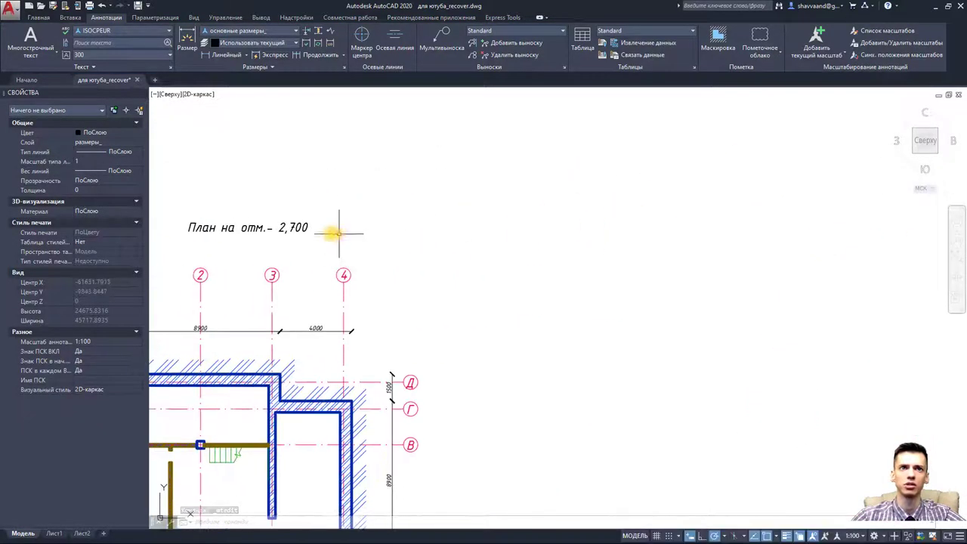
scroll(300, 231, down, 3)
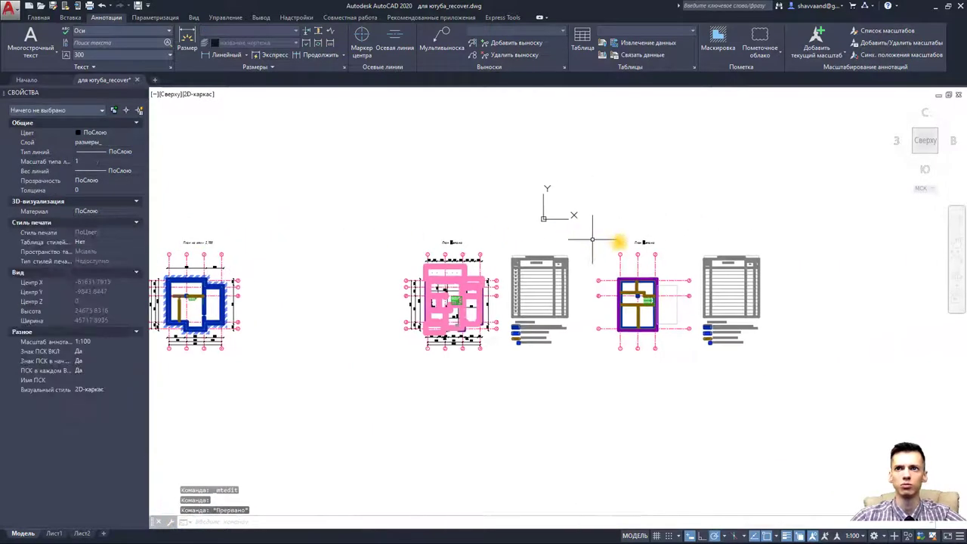
scroll(471, 248, up, 3)
- Copy the План 1 этажа title and change the copy to read План подвального этажа
click(384, 240)
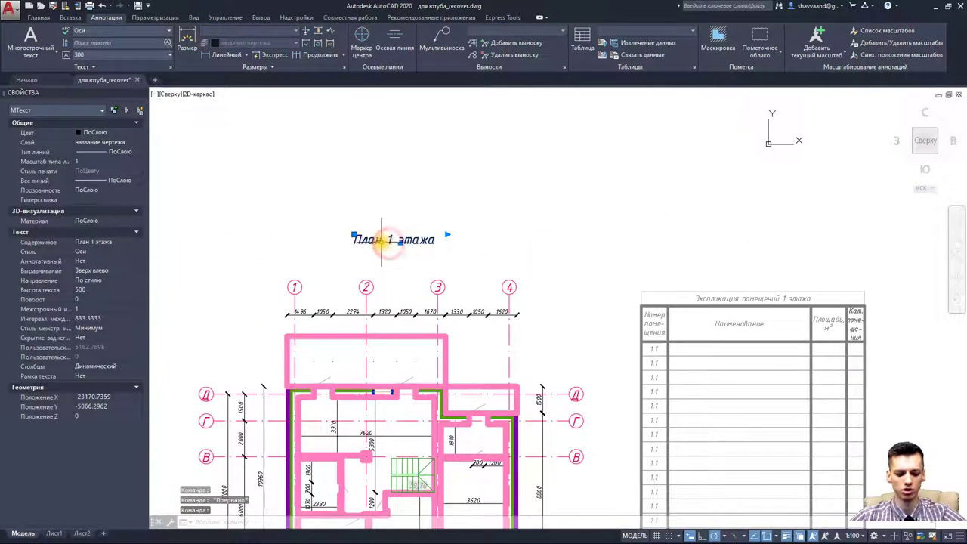
key(Escape)
key(ctrl+c)
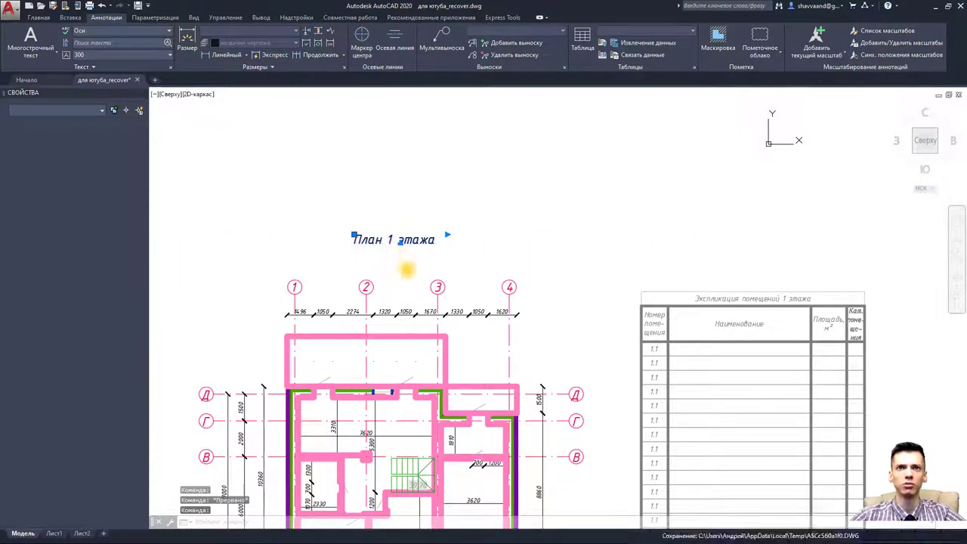
scroll(342, 244, down, 2)
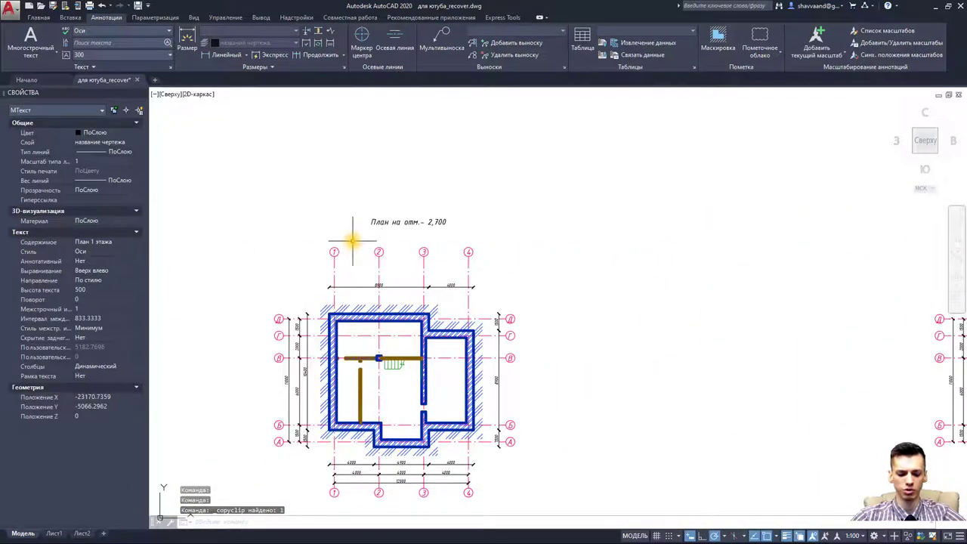
key(ctrl+v)
scroll(368, 191, up, 5)
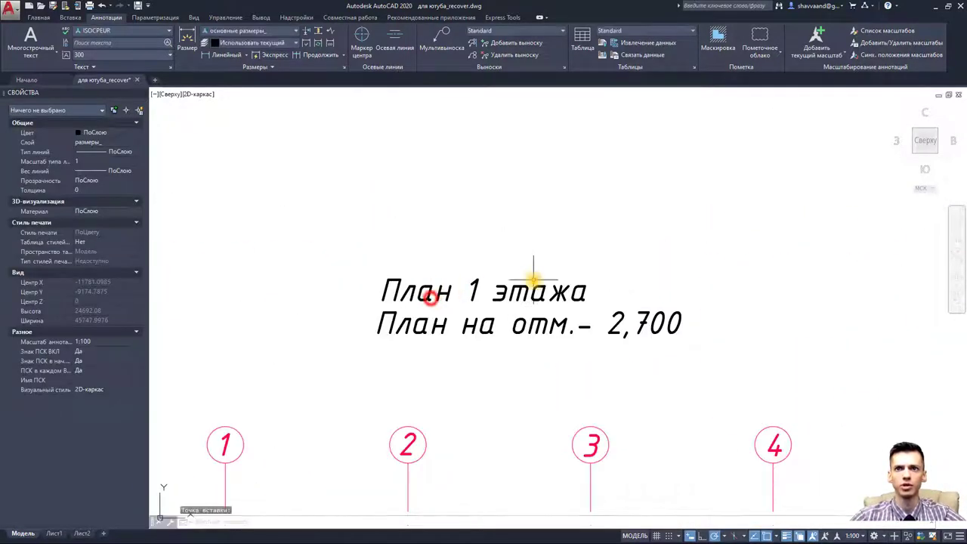
click(516, 288)
double_click(470, 293)
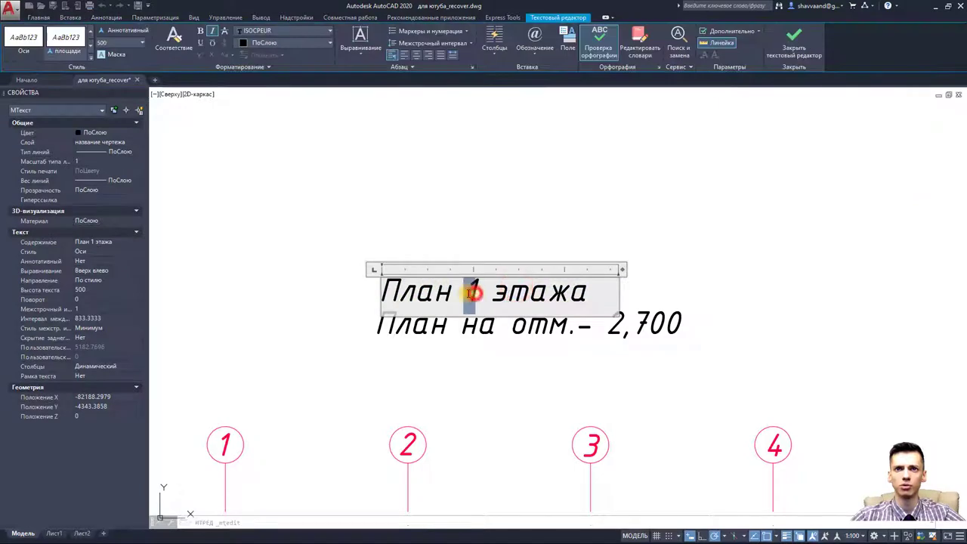
text(подвально)
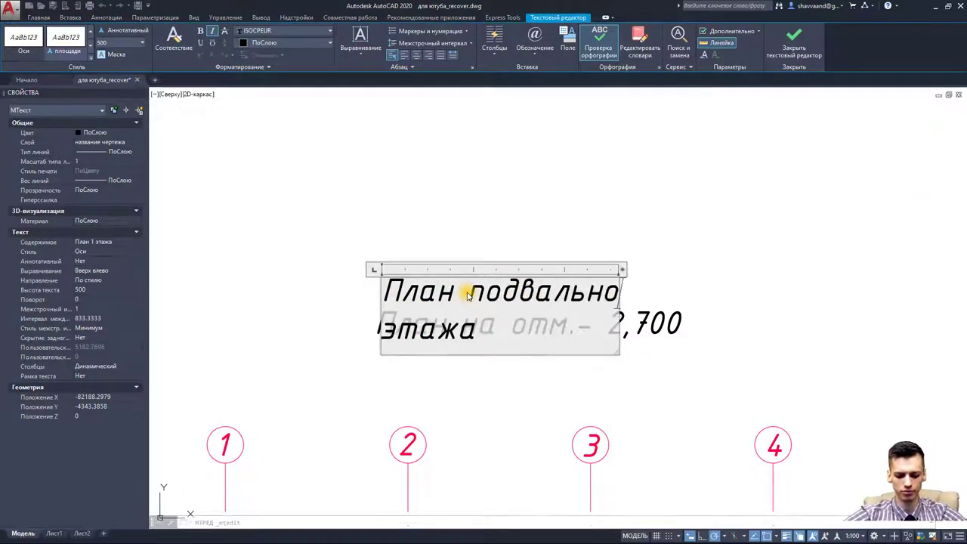
text(го)
click(698, 289)
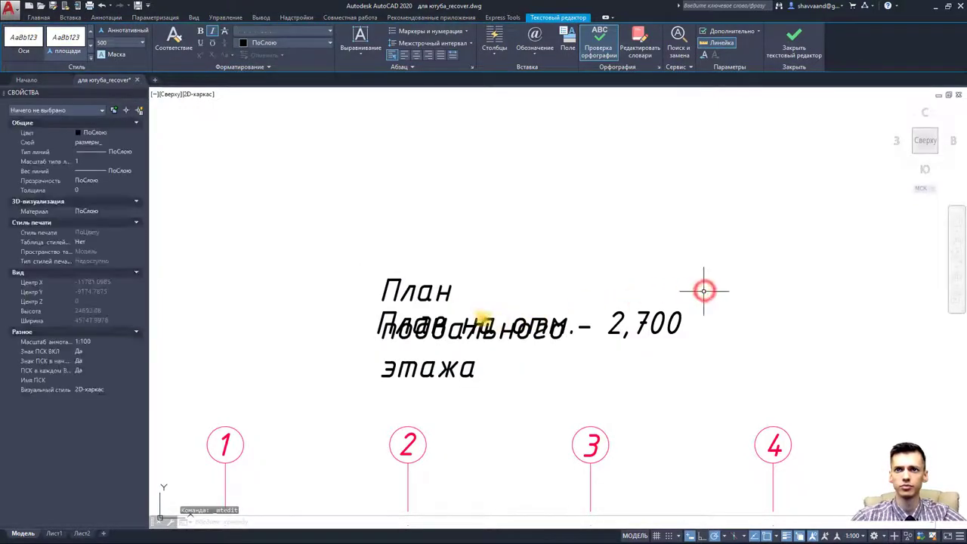
- Widen the title text box so План подвального этажа fits on one line
click(405, 291)
click(613, 275)
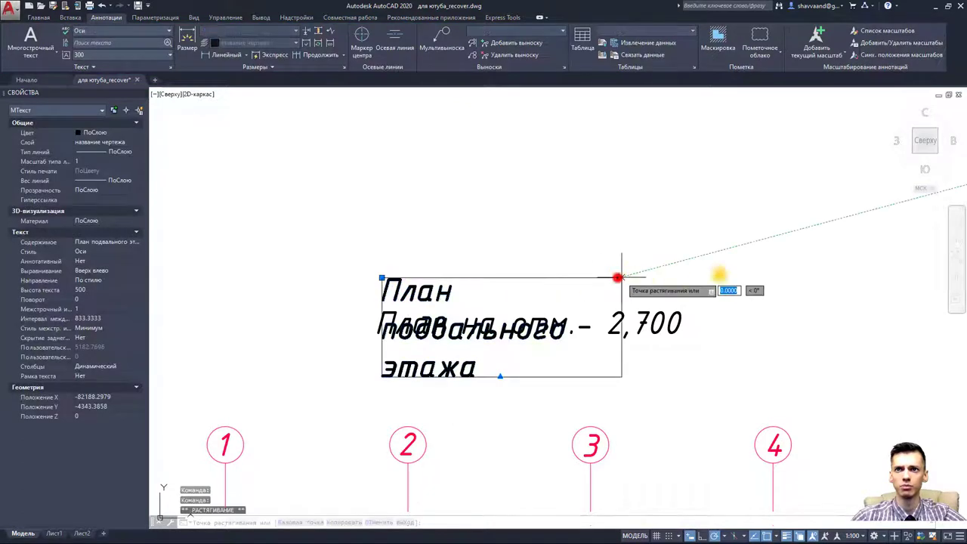
key(Escape)
middle_drag(725, 317, 637, 323)
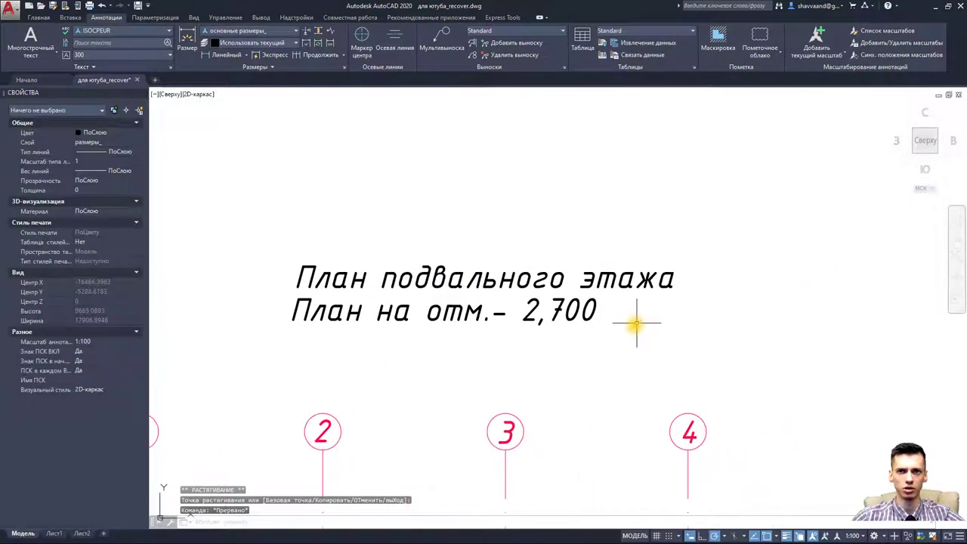
- Delete the line План на отм.- 2,700 beneath the basement title
click(381, 311)
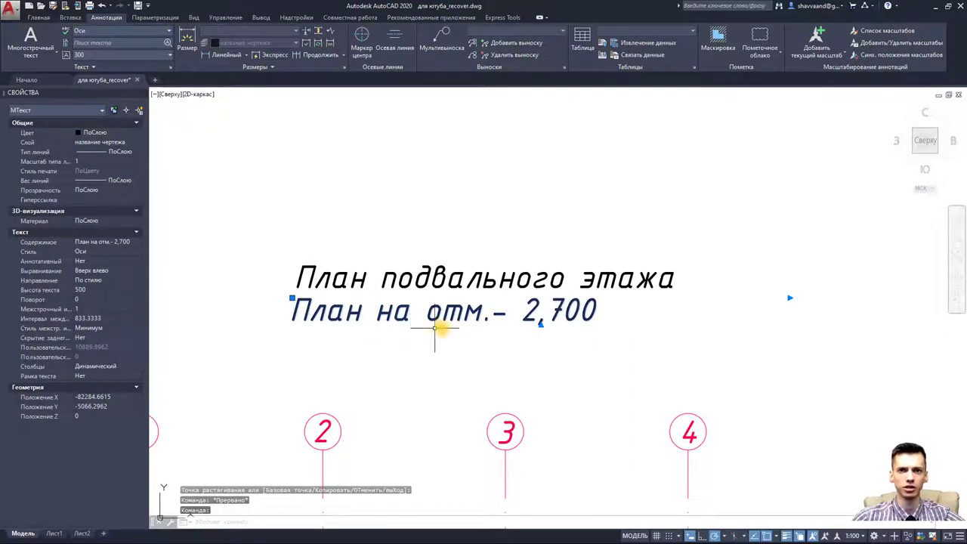
scroll(408, 324, down, 3)
scroll(395, 317, down, 2)
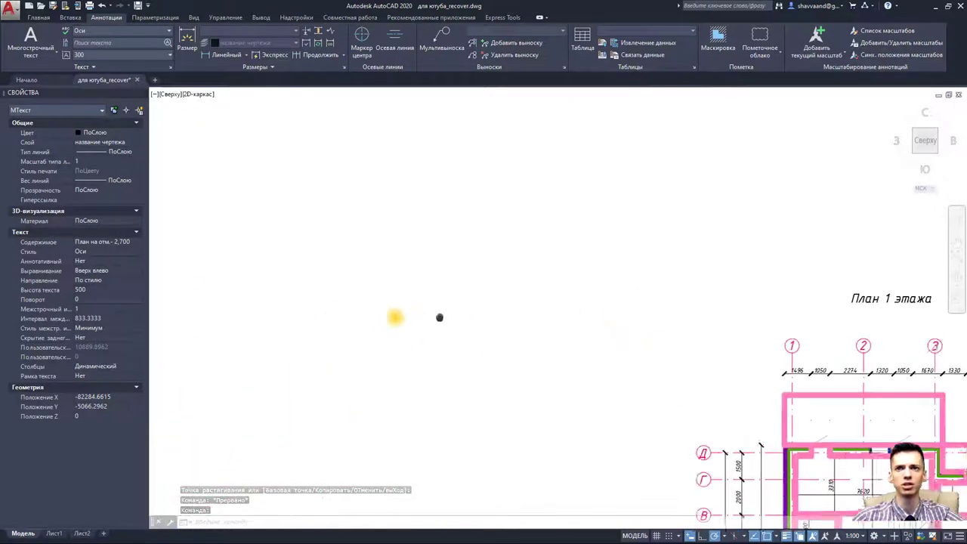
scroll(815, 306, up, 2)
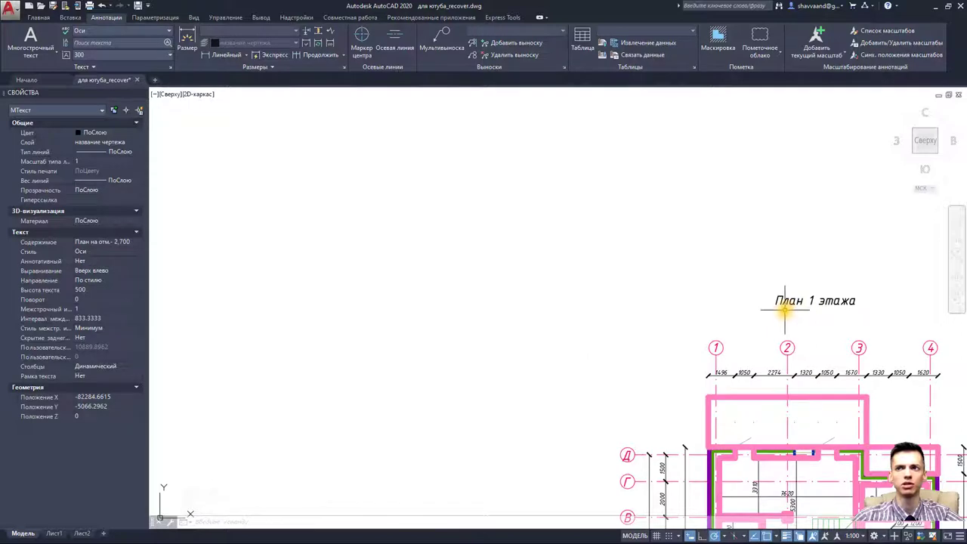
scroll(802, 321, down, 3)
scroll(518, 318, up, 2)
scroll(405, 314, up, 1)
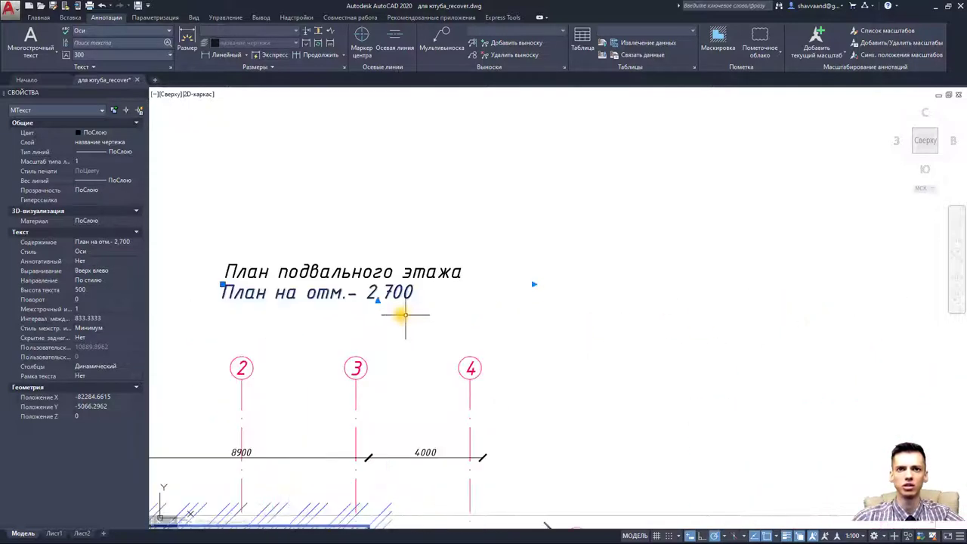
key(Delete)
scroll(408, 302, down, 3)
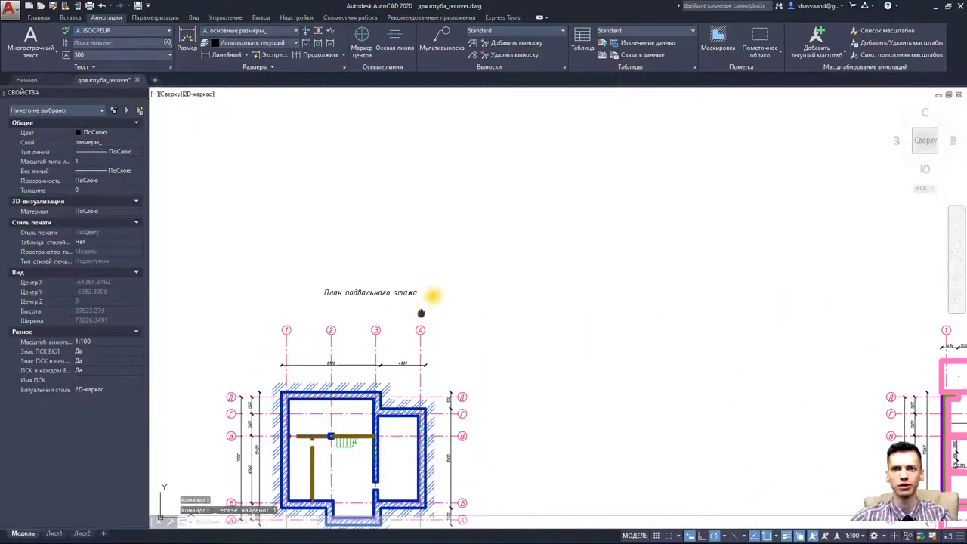
middle_drag(469, 310, 458, 253)
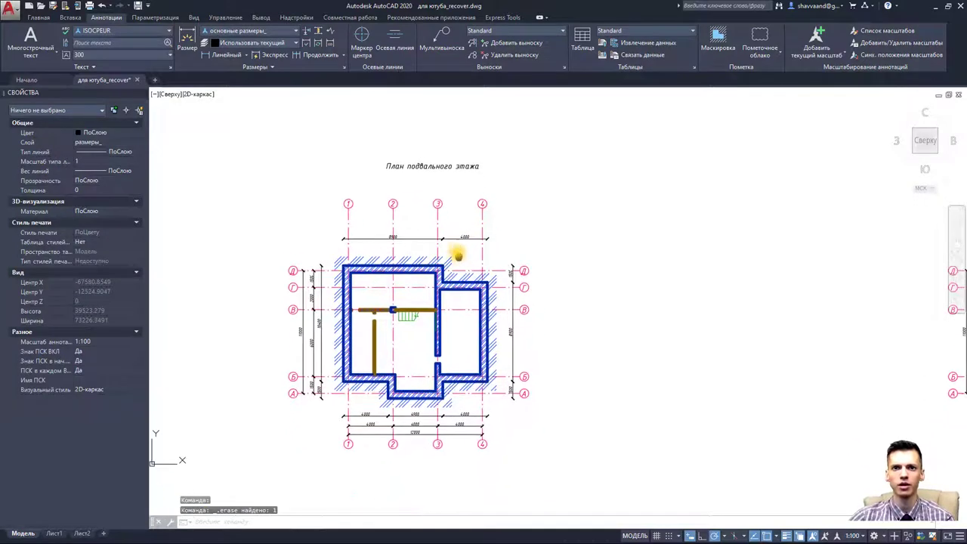
mouse_move(460, 317)
middle_down()
mouse_move(418, 320)
mouse_move(658, 324)
middle_up()
- Unlock layer 0 by picking the room marker on the first-floor plan
scroll(658, 324, up, 3)
middle_drag(388, 280, 634, 333)
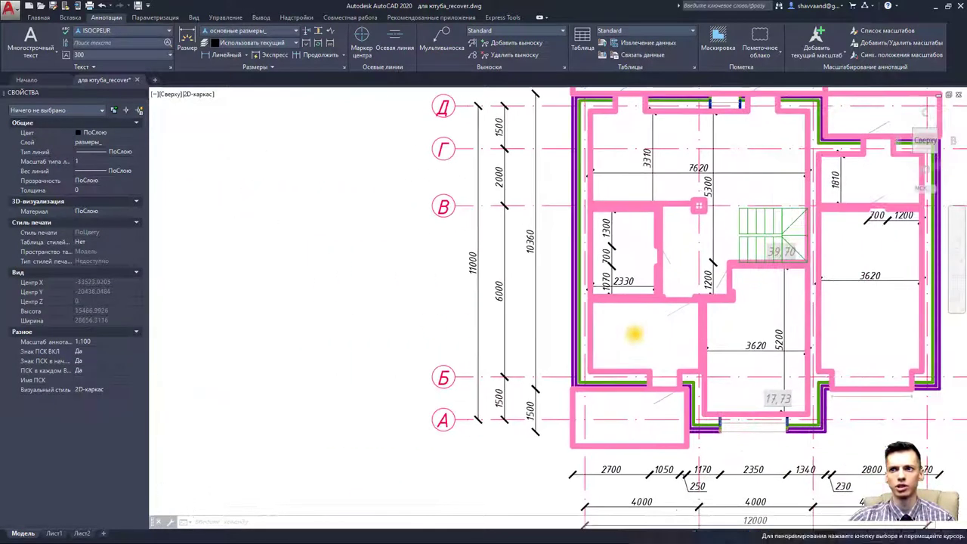
click(37, 18)
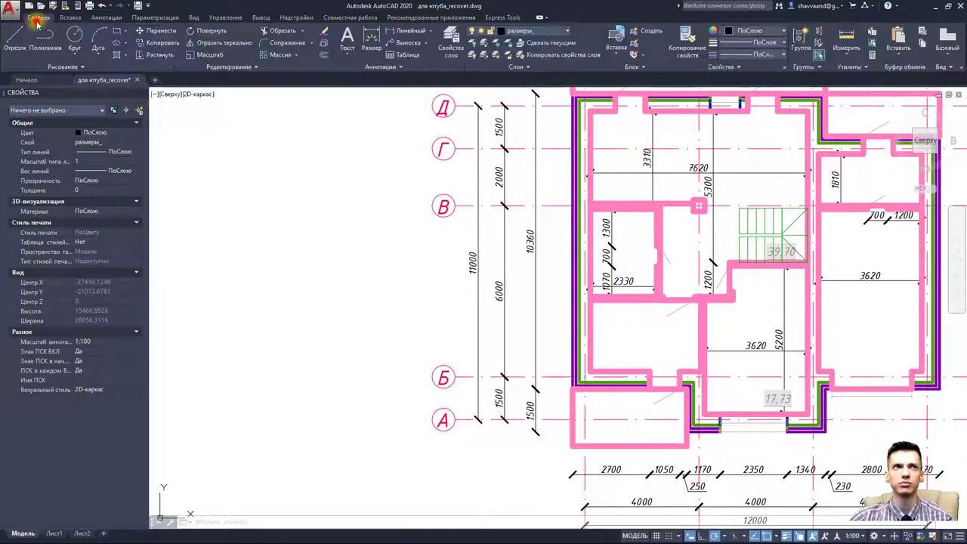
click(509, 58)
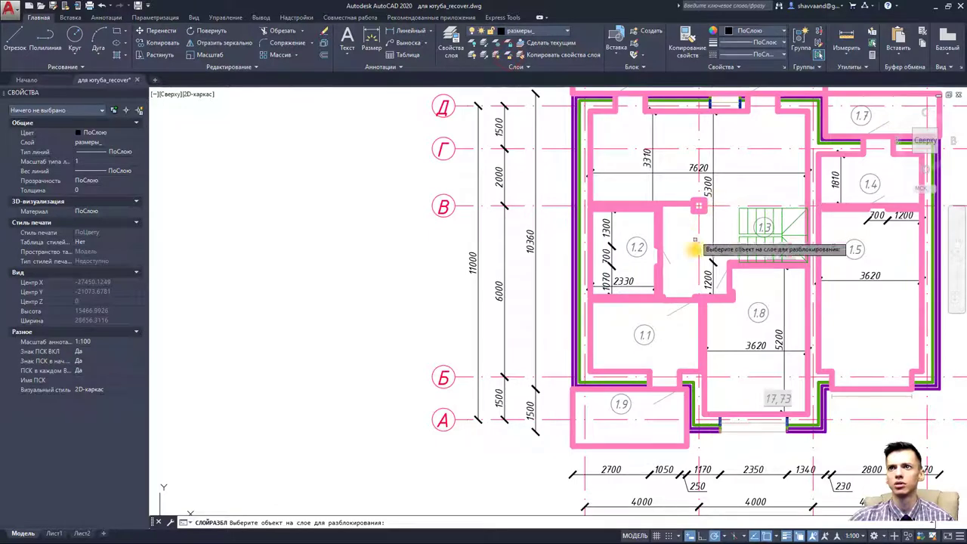
click(757, 310)
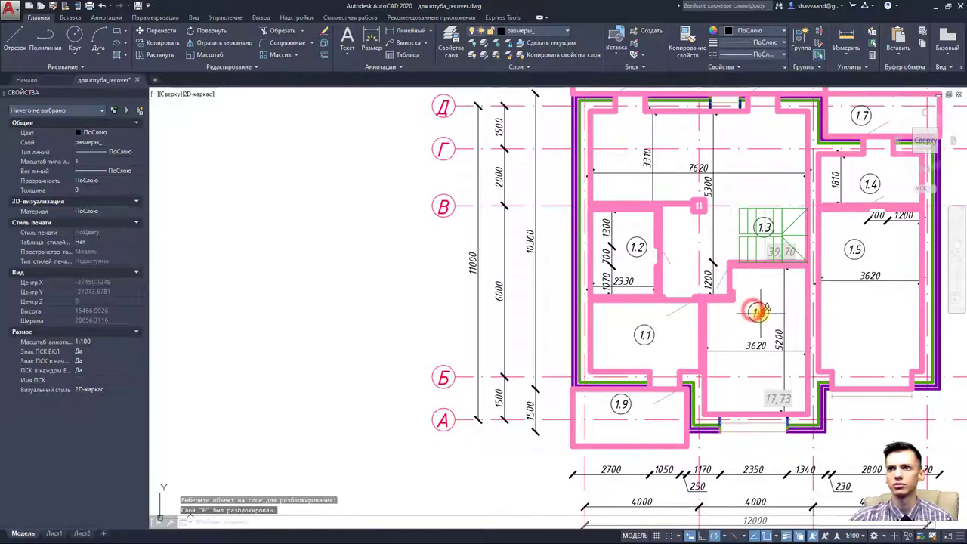
- Copy the 1.8 room marker into a basement room
click(758, 311)
key(ctrl+c)
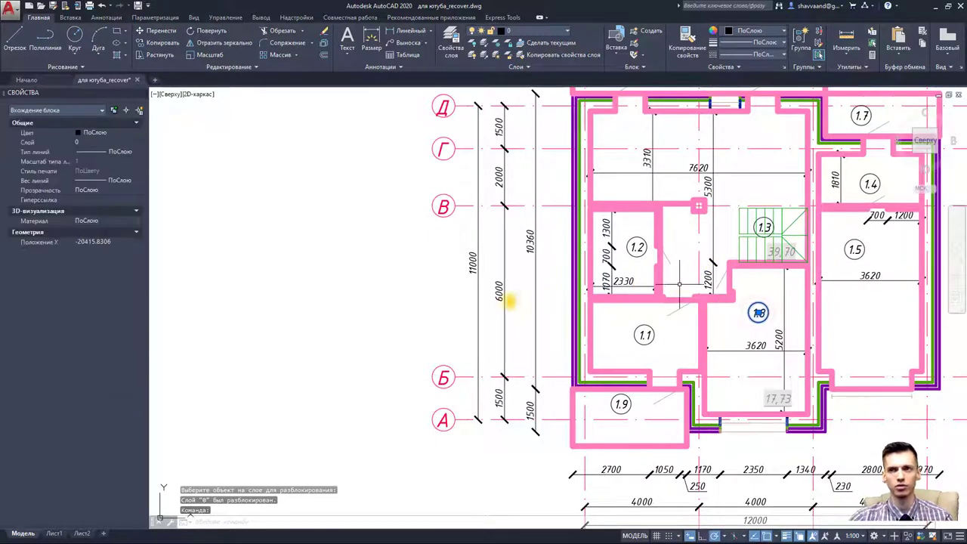
scroll(446, 291, down, 5)
scroll(507, 313, up, 2)
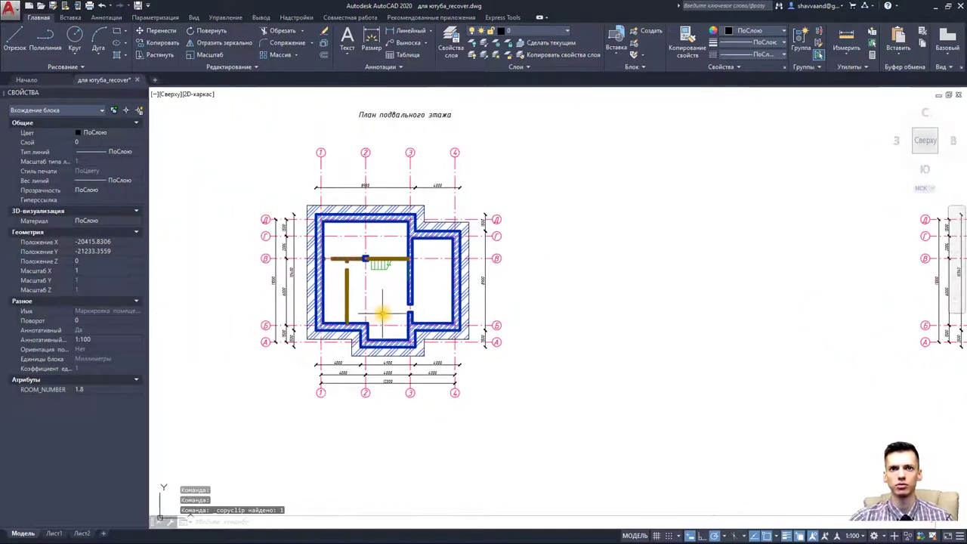
key(ctrl+v)
scroll(387, 314, up, 4)
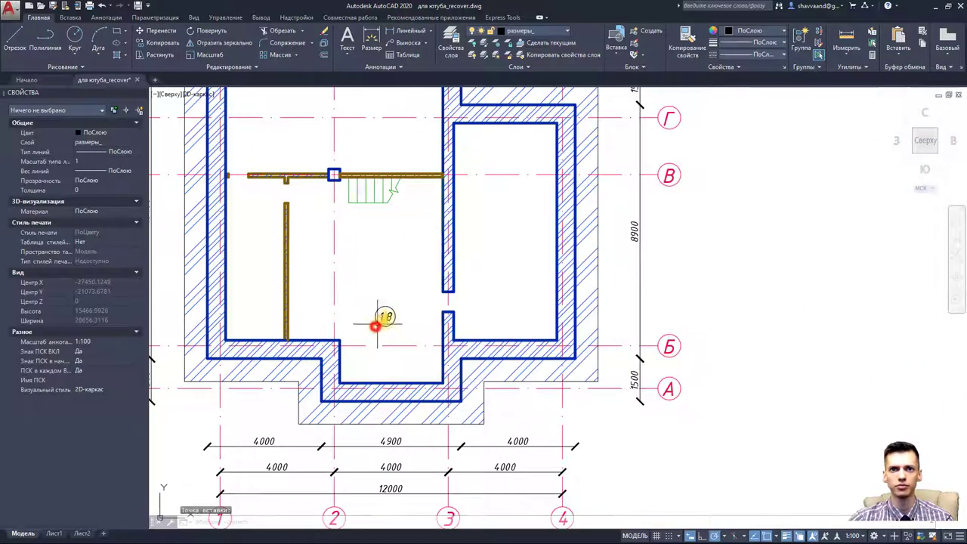
click(388, 316)
- Renumber the pasted marker to room 0.1
double_click(386, 316)
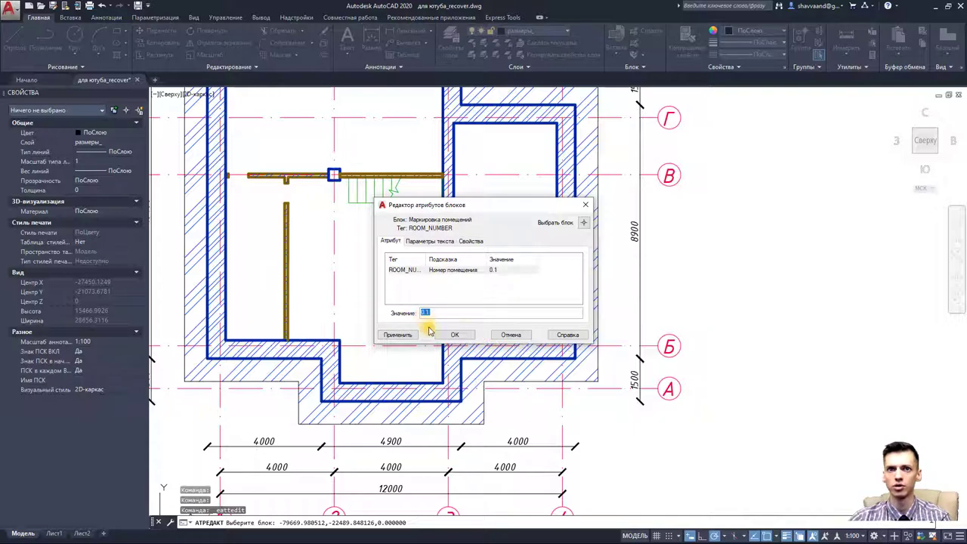
click(456, 335)
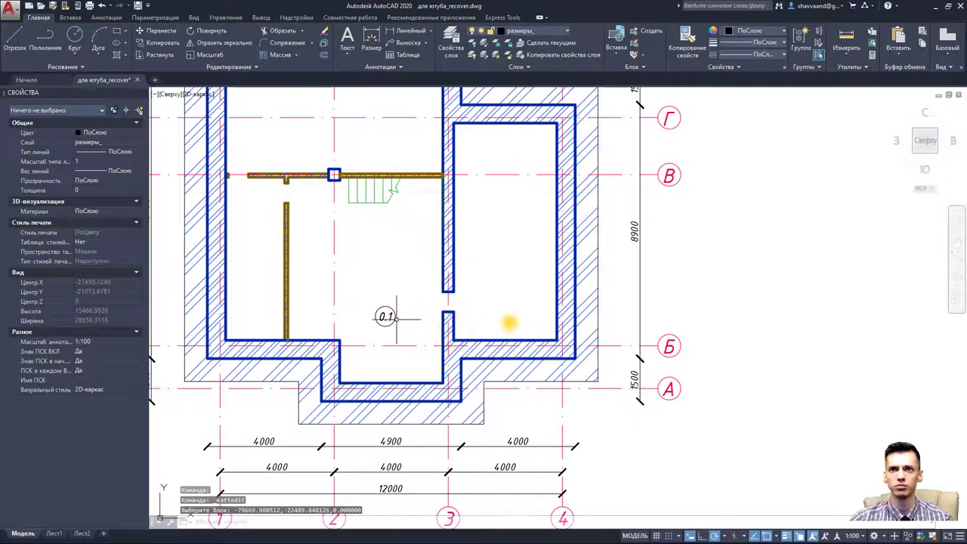
scroll(509, 323, down, 5)
scroll(509, 310, up, 2)
scroll(384, 330, up, 3)
middle_drag(384, 330, 704, 330)
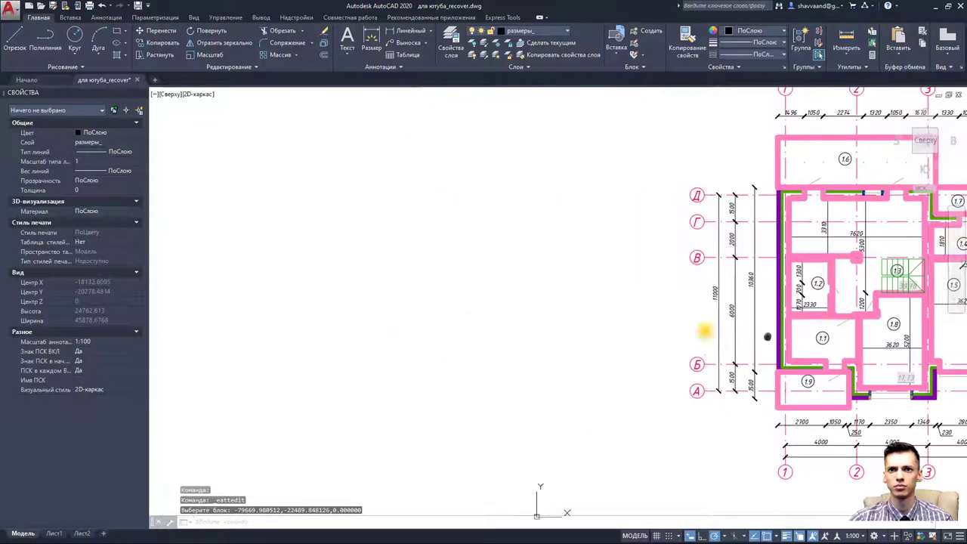
middle_drag(492, 307, 604, 309)
- Copy the 0.1 marker into the left and upper basement rooms
click(337, 315)
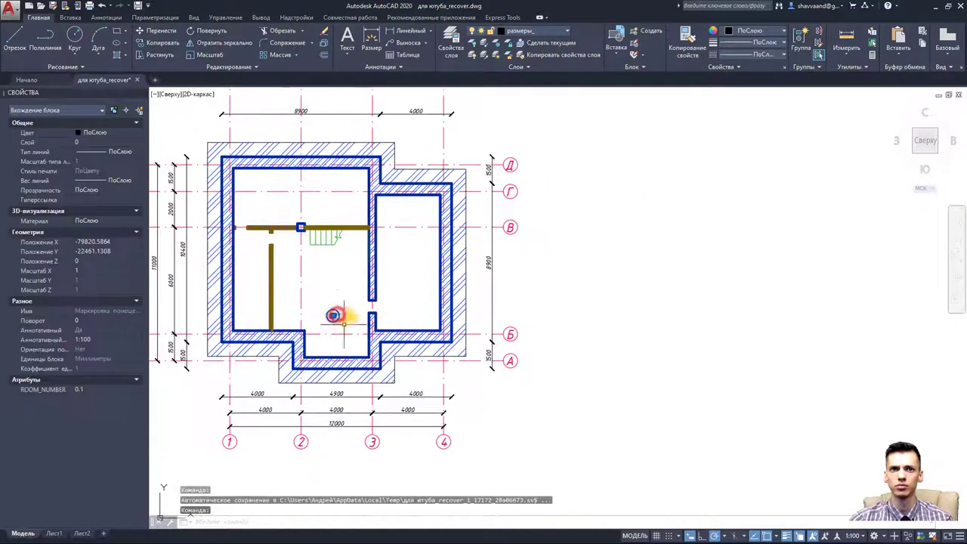
click(151, 43)
scroll(326, 297, up, 3)
click(333, 331)
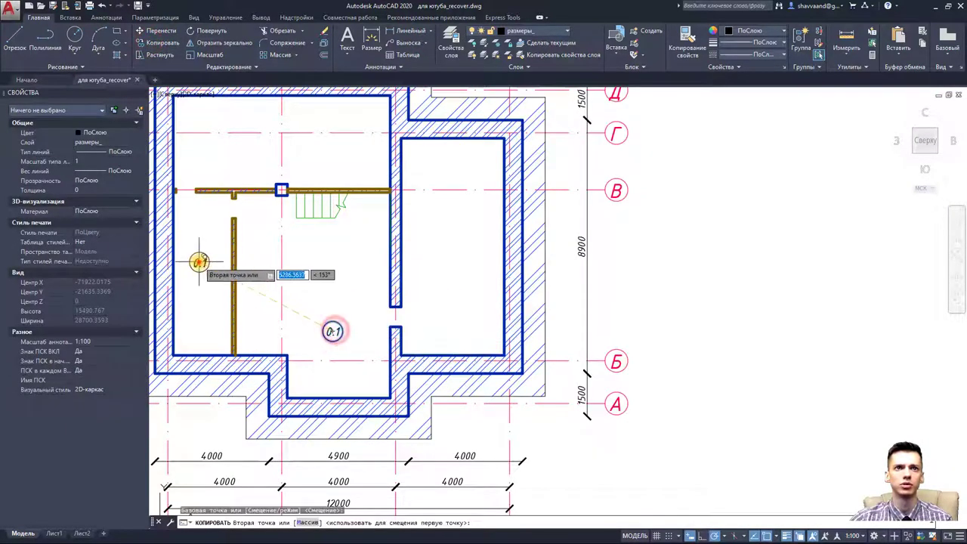
click(199, 261)
click(254, 148)
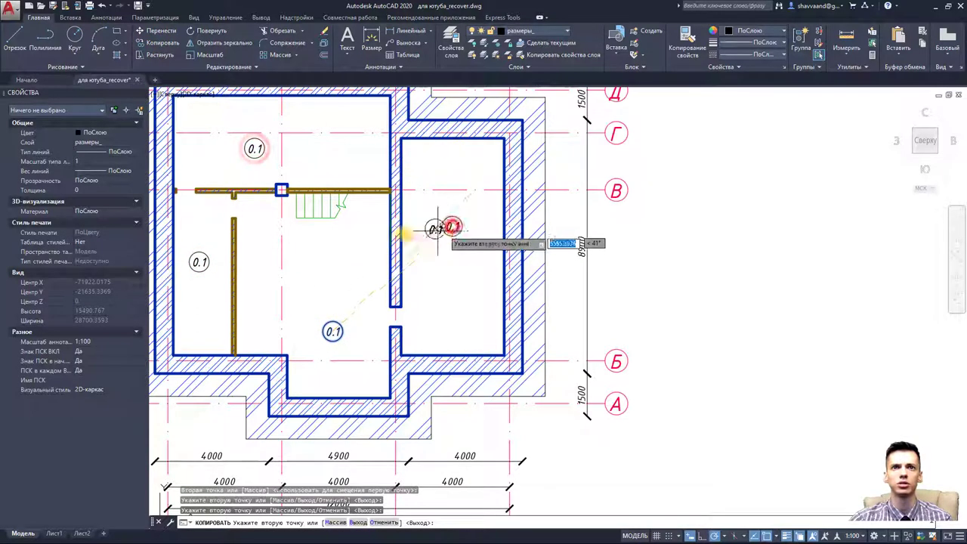
key(Escape)
- Renumber the left, upper and right room markers to 0.2, 0.3 and 0.4
double_click(201, 261)
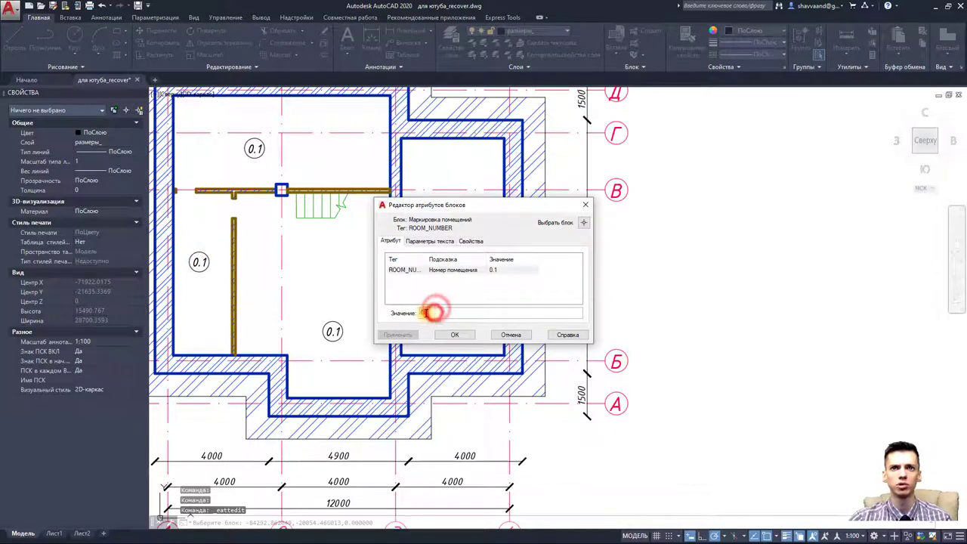
click(452, 334)
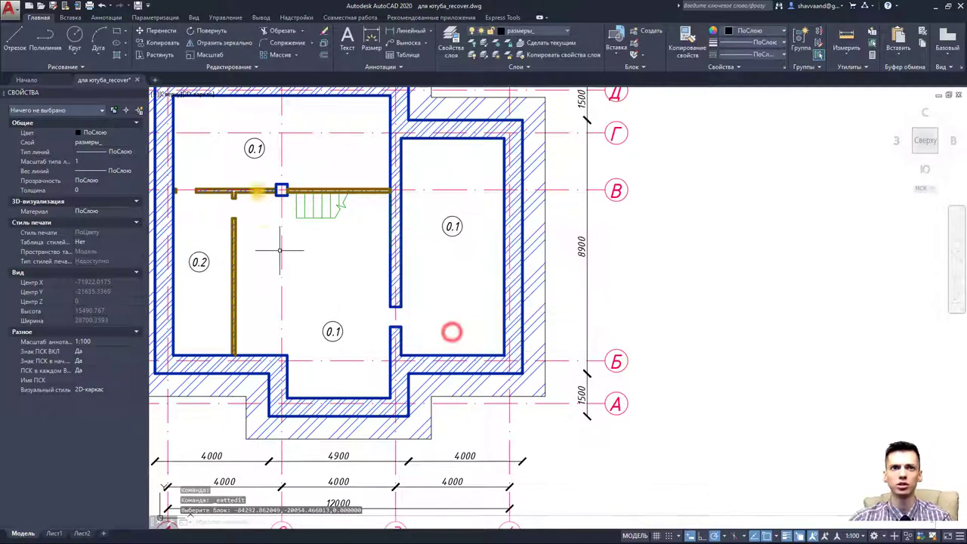
double_click(258, 148)
text(0.3)
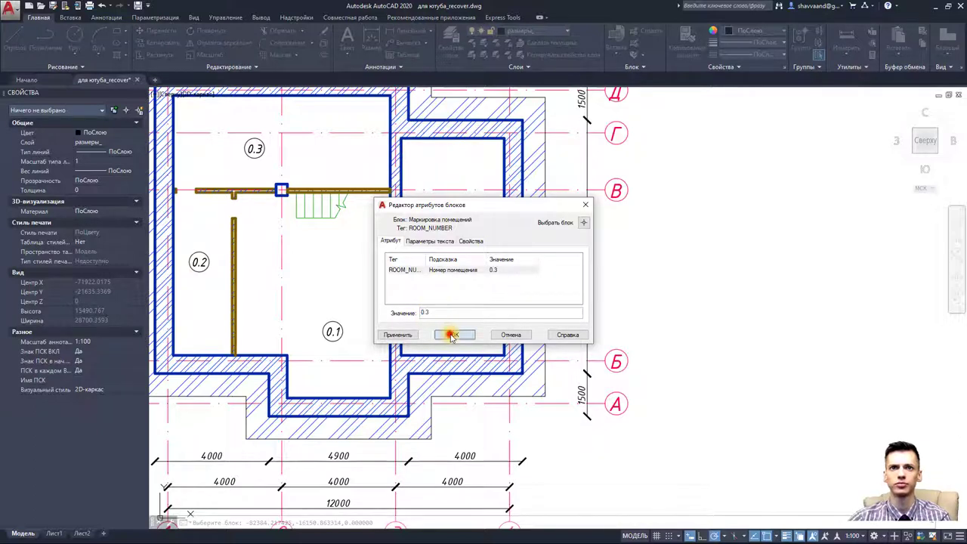
click(451, 335)
double_click(453, 225)
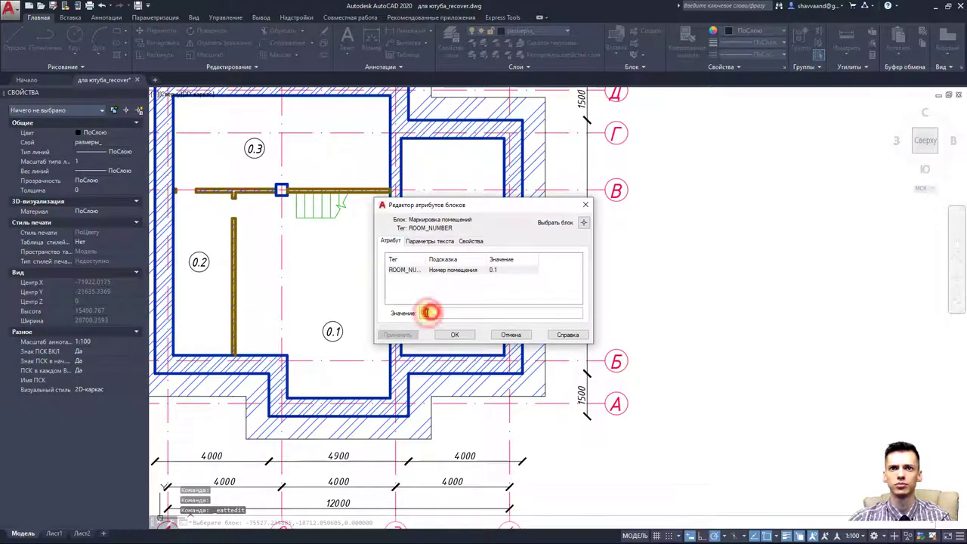
click(451, 335)
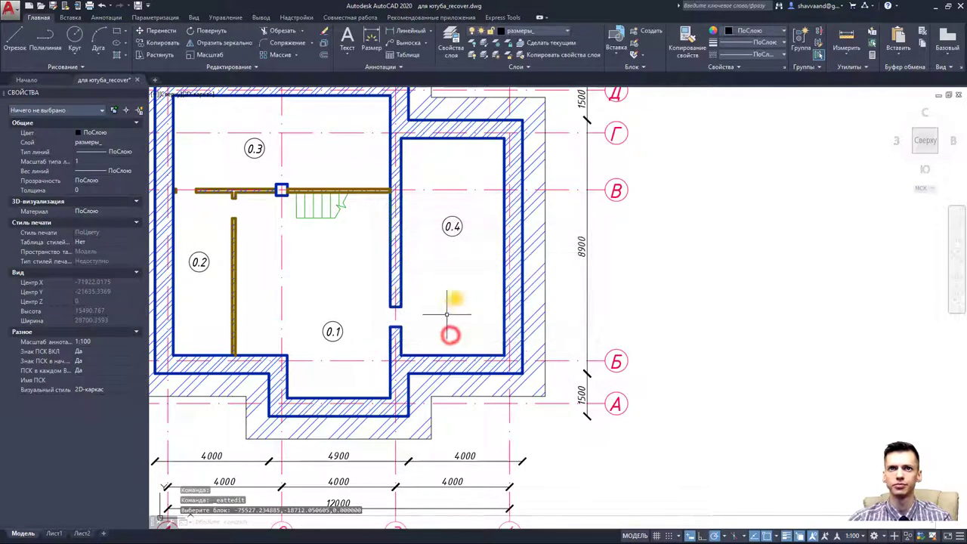
scroll(438, 287, down, 5)
- Unlock the площади полилиния layer and make it the current layer
middle_drag(578, 282, 501, 283)
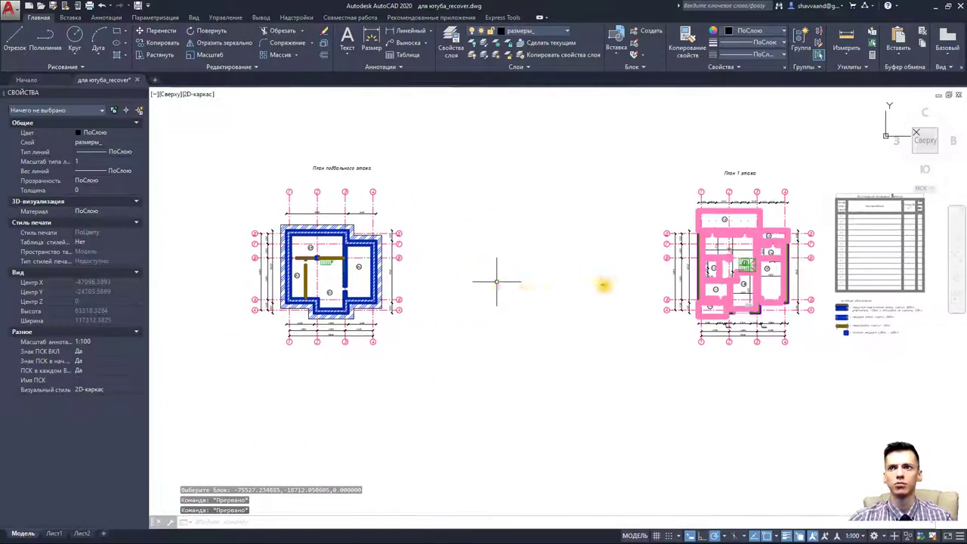
scroll(660, 278, up, 3)
scroll(660, 277, down, 2)
scroll(548, 191, down, 1)
middle_drag(443, 112, 484, 158)
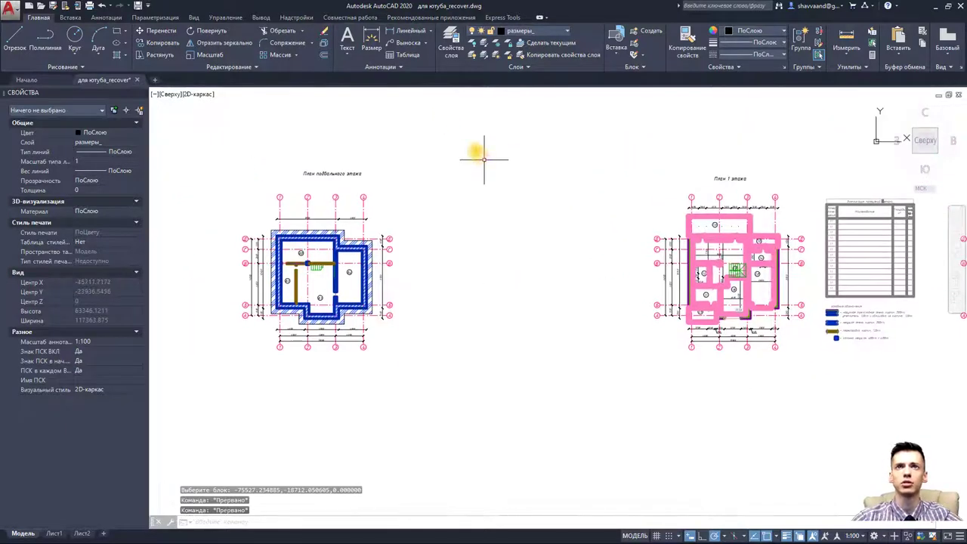
click(548, 34)
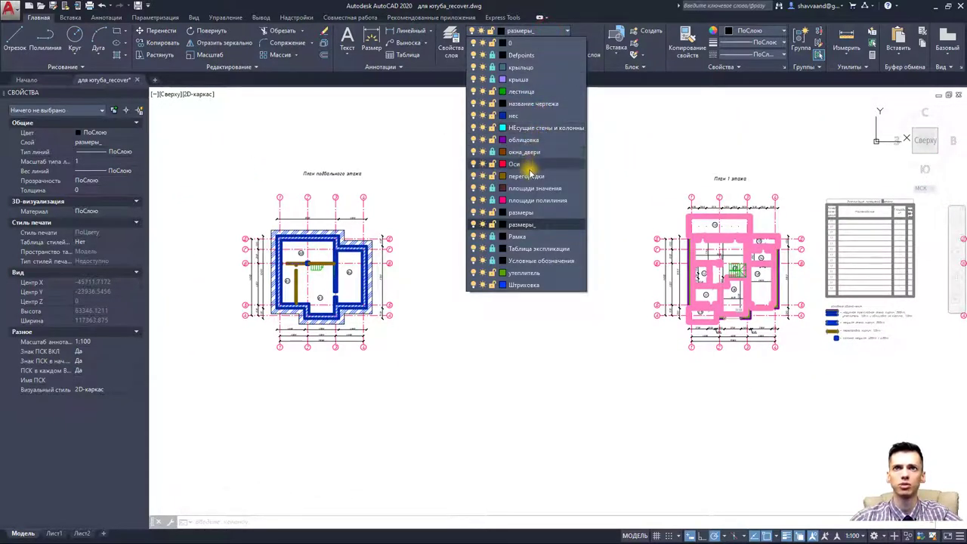
click(491, 201)
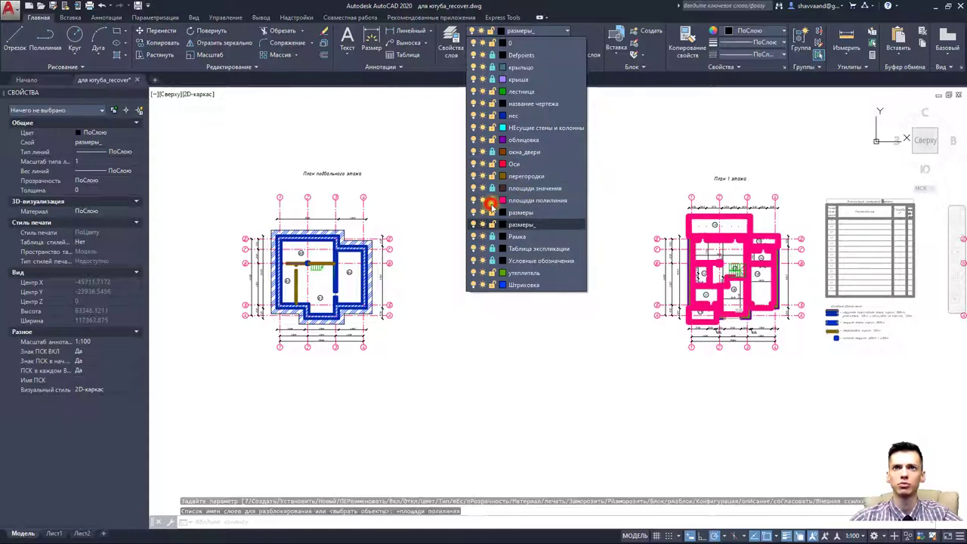
click(527, 201)
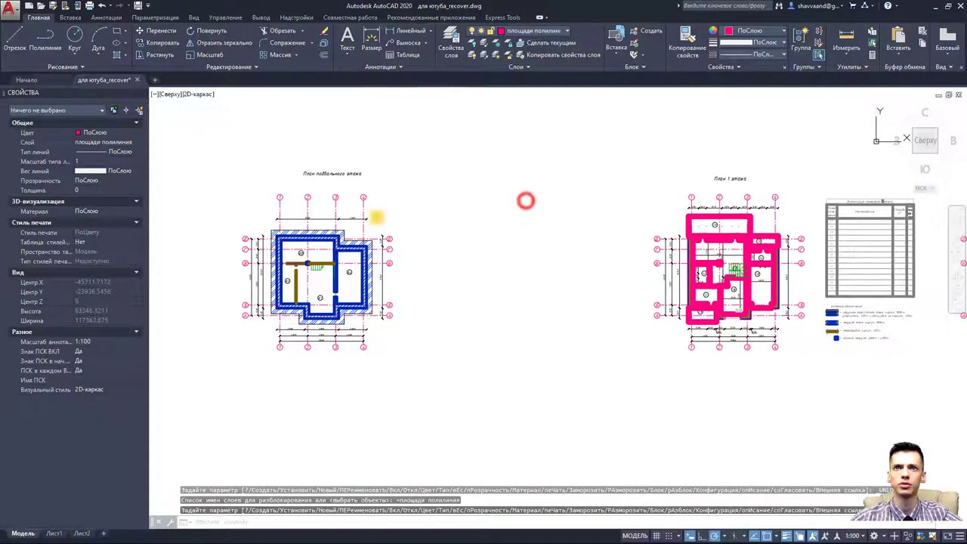
- Start room 0.3's line outline along its top wall, partition and around the column
click(21, 48)
scroll(287, 238, up, 5)
scroll(313, 209, up, 3)
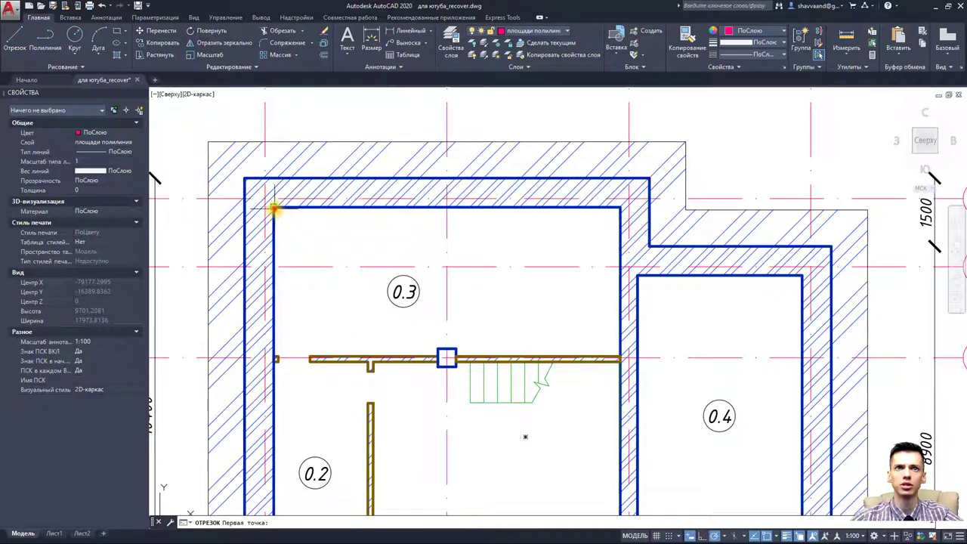
click(274, 208)
click(619, 207)
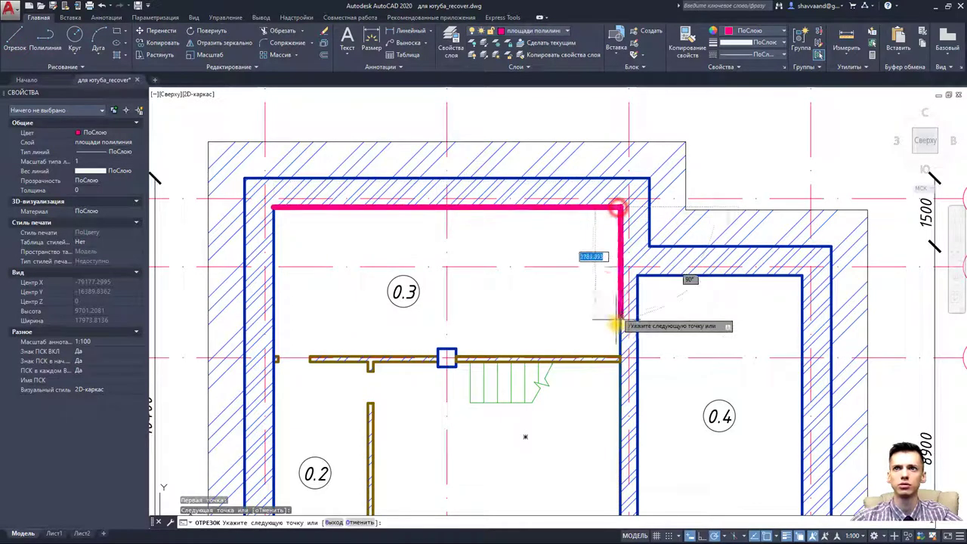
click(620, 356)
scroll(469, 358, up, 8)
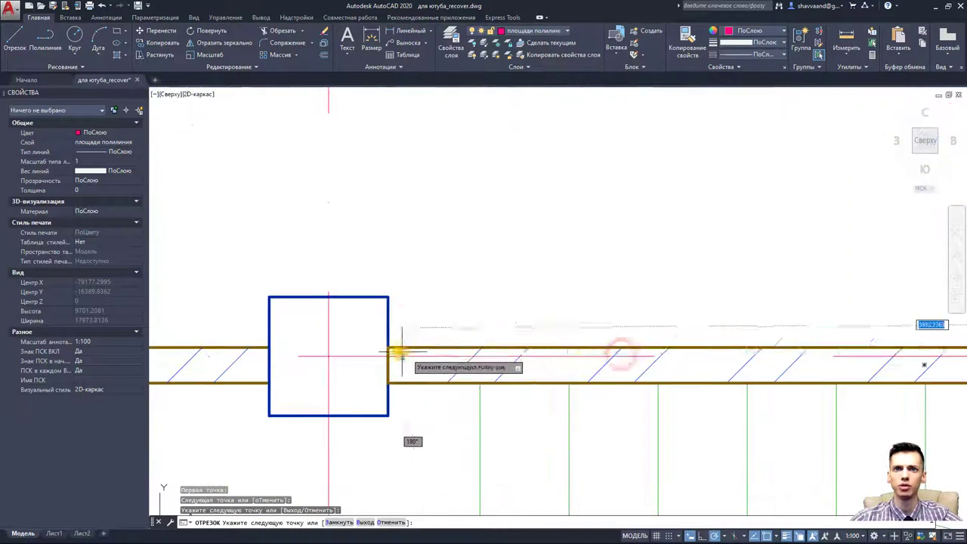
click(389, 348)
click(387, 298)
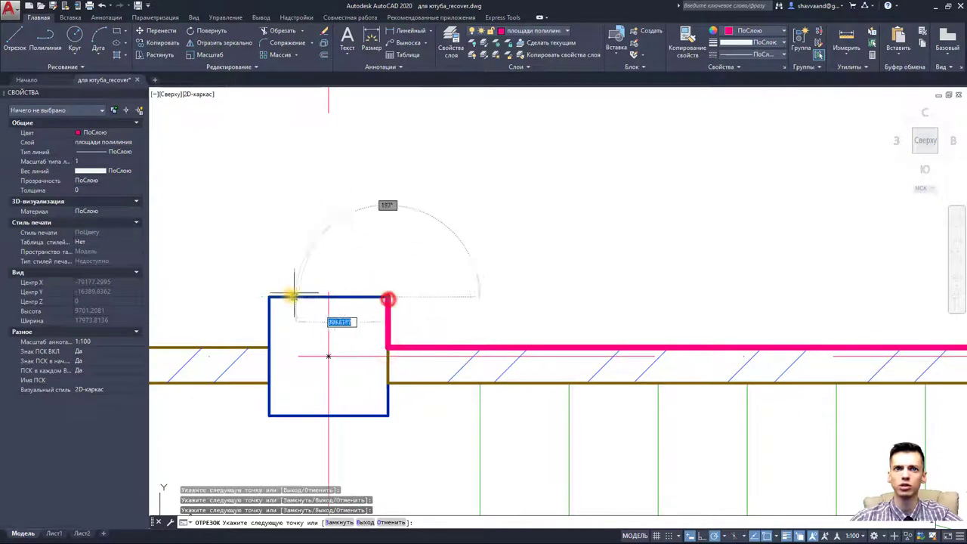
click(268, 297)
click(268, 346)
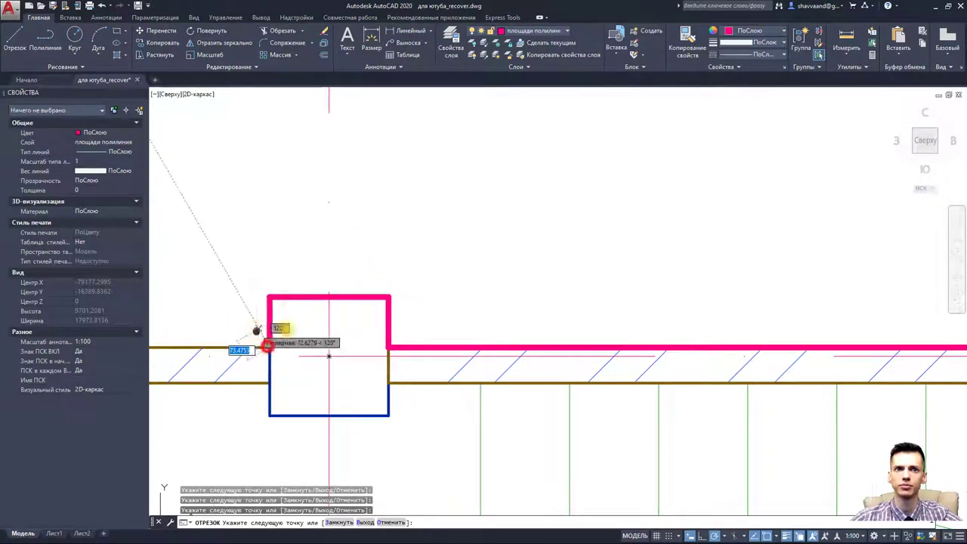
- Finish room 0.3's outline along the partition and left wall back to its start
scroll(257, 330, down, 5)
scroll(291, 309, up, 4)
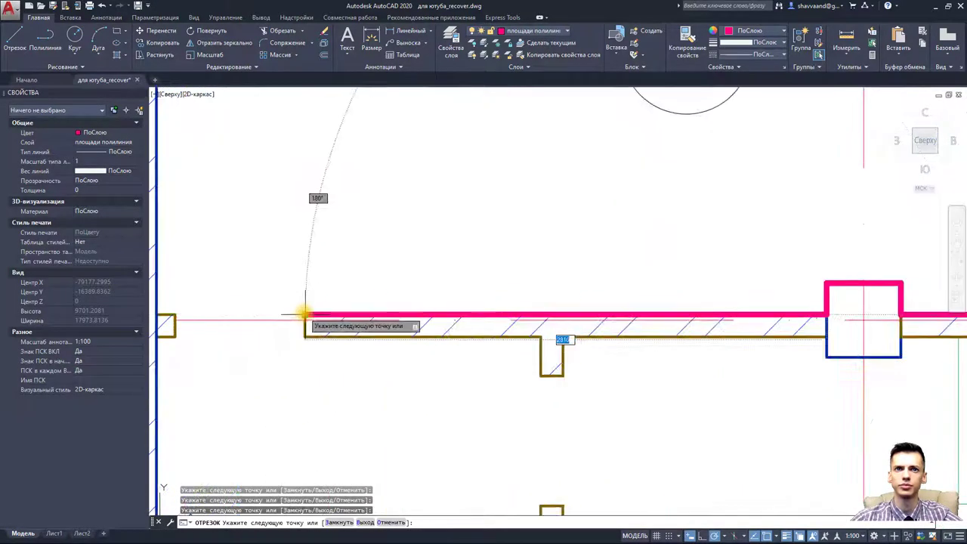
click(303, 315)
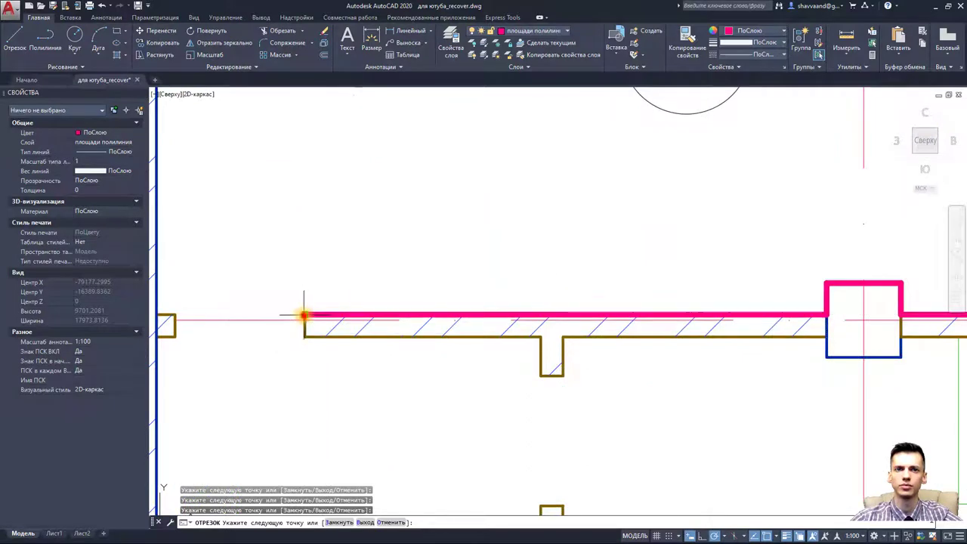
click(304, 336)
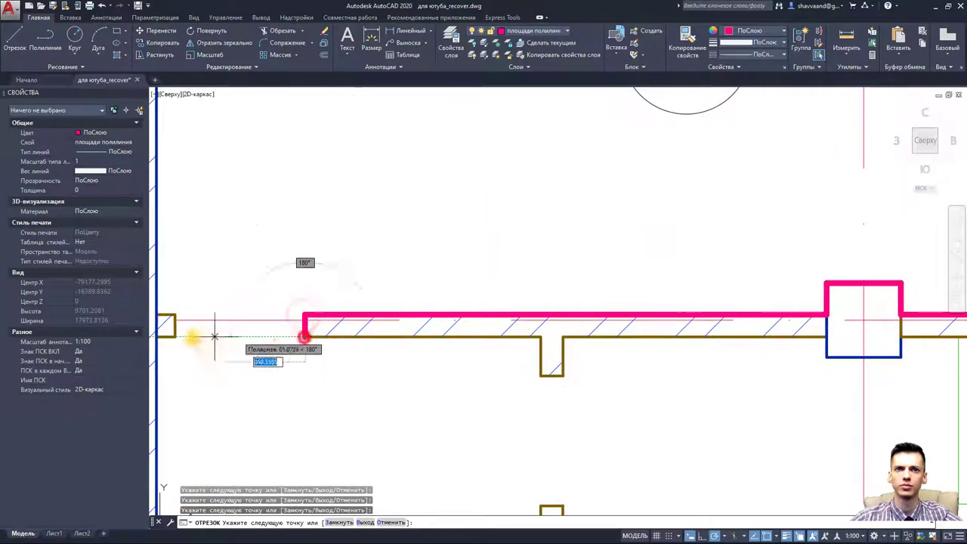
click(174, 336)
scroll(259, 327, down, 3)
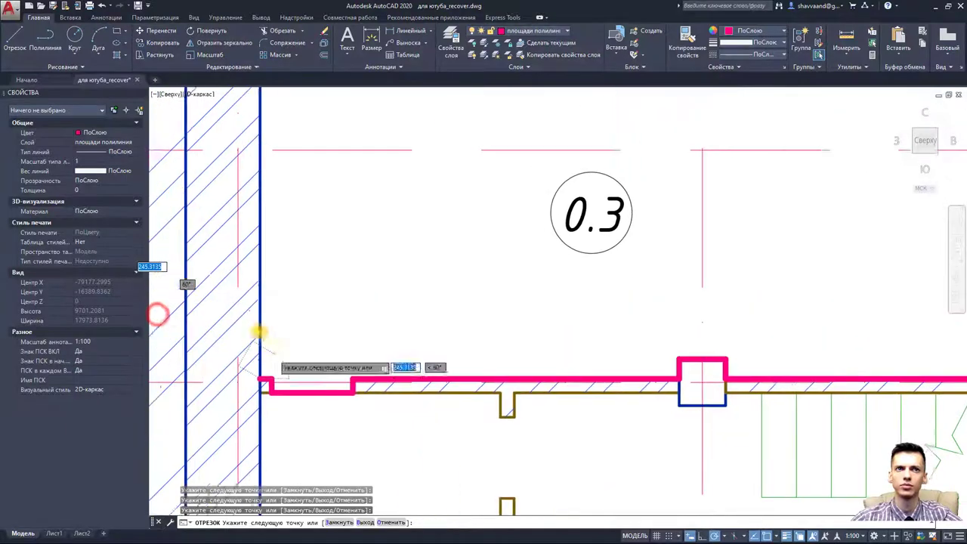
scroll(257, 302, down, 3)
click(243, 160)
middle_drag(325, 257, 306, 157)
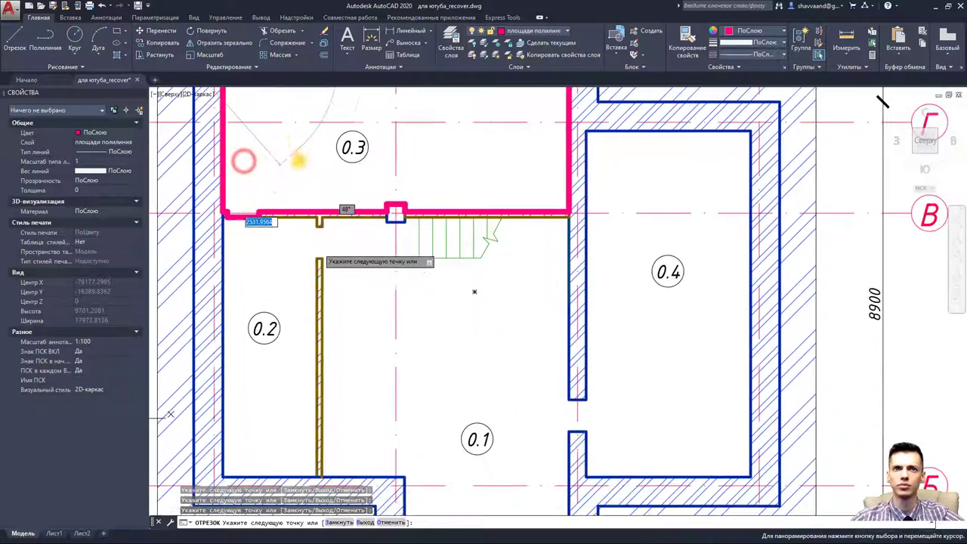
key(Escape)
- Begin room 0.2's outline along its top wall and down the partition face
key(space)
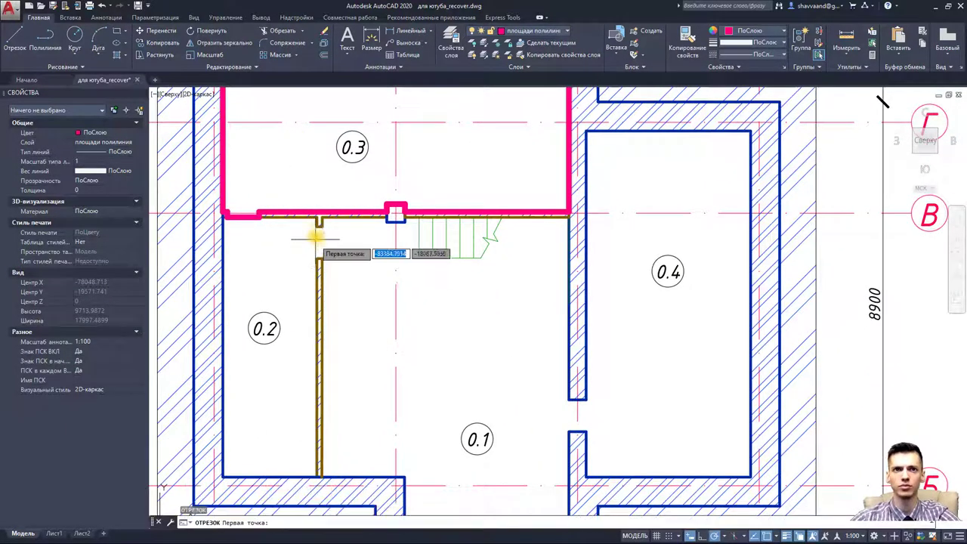
scroll(306, 234, up, 3)
scroll(215, 209, down, 3)
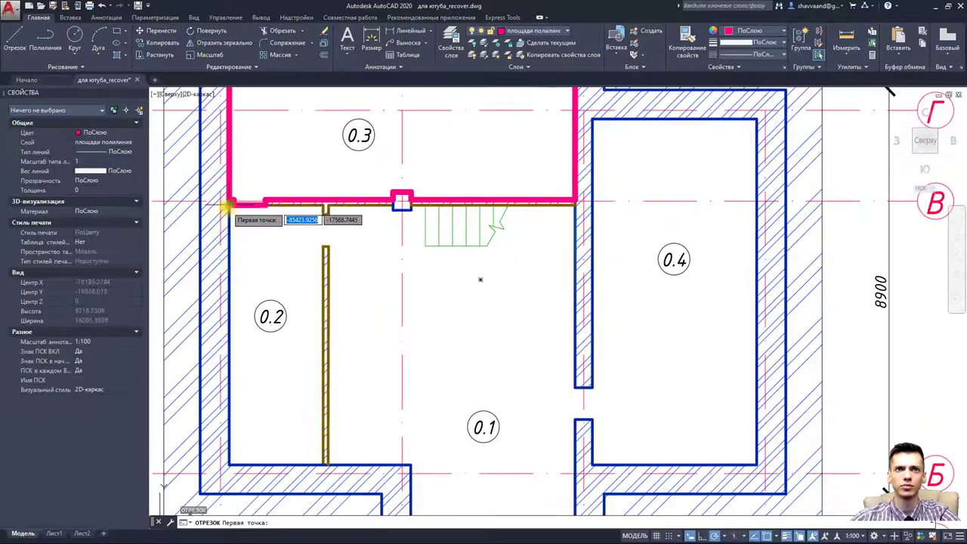
scroll(222, 209, up, 3)
click(243, 191)
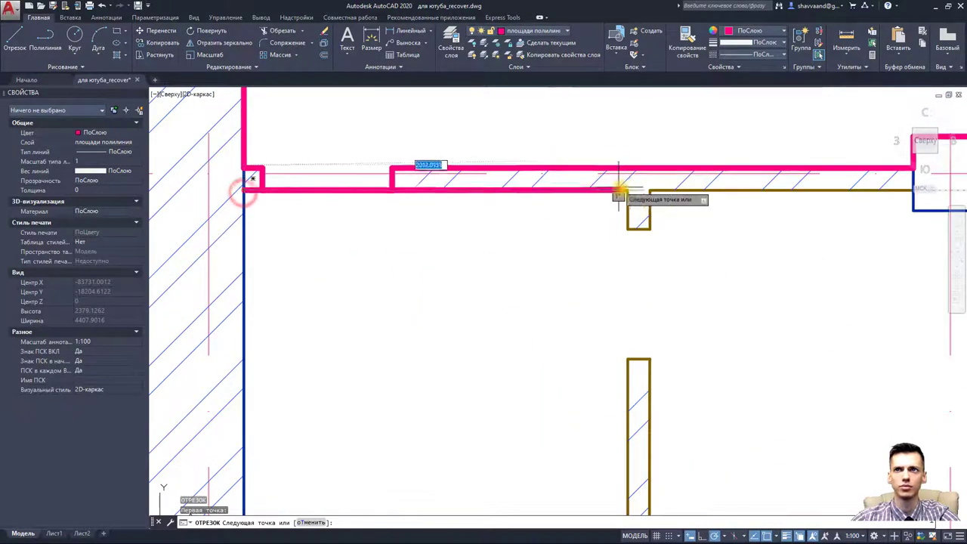
click(627, 190)
click(628, 230)
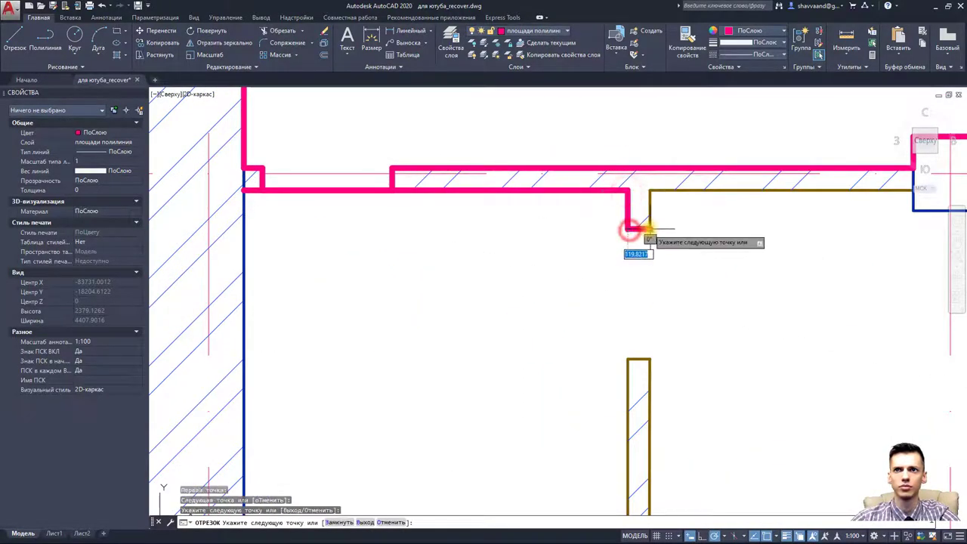
click(649, 229)
click(650, 358)
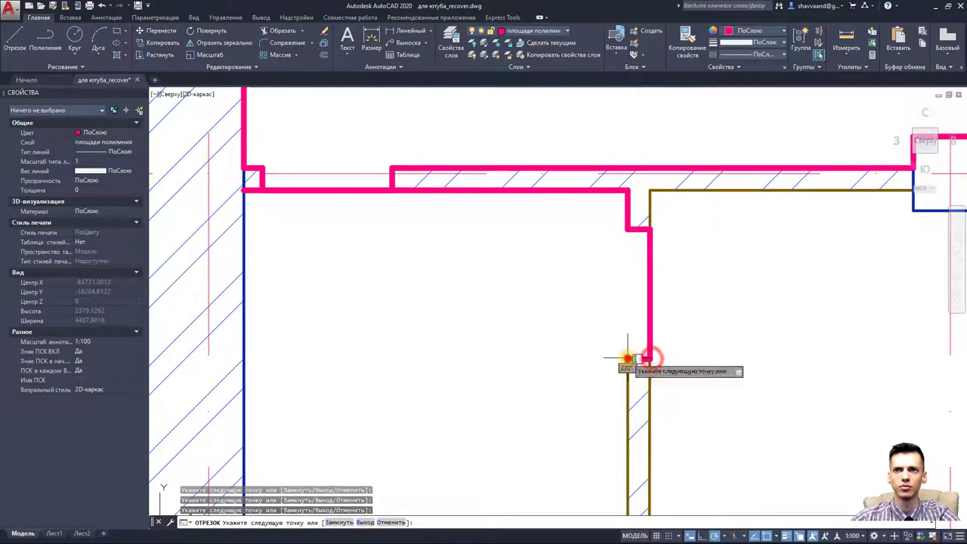
- Complete room 0.2's outline along the bottom and left walls
scroll(628, 358, down, 4)
scroll(599, 418, up, 4)
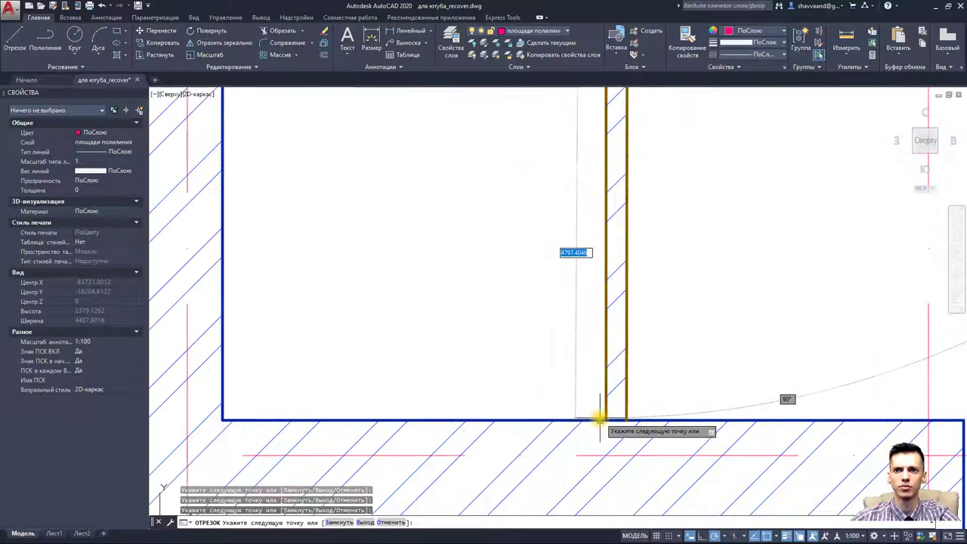
click(605, 420)
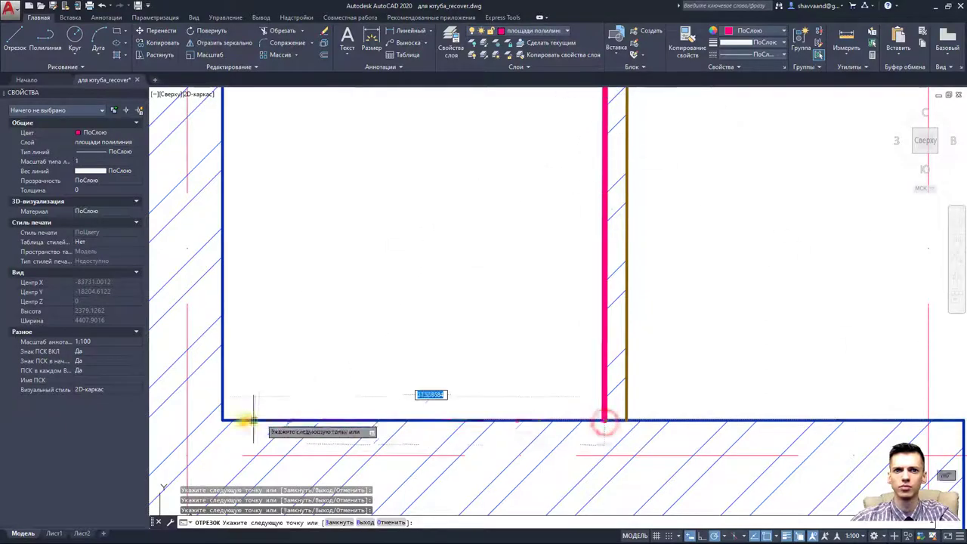
click(220, 421)
scroll(234, 318, down, 5)
scroll(255, 270, up, 2)
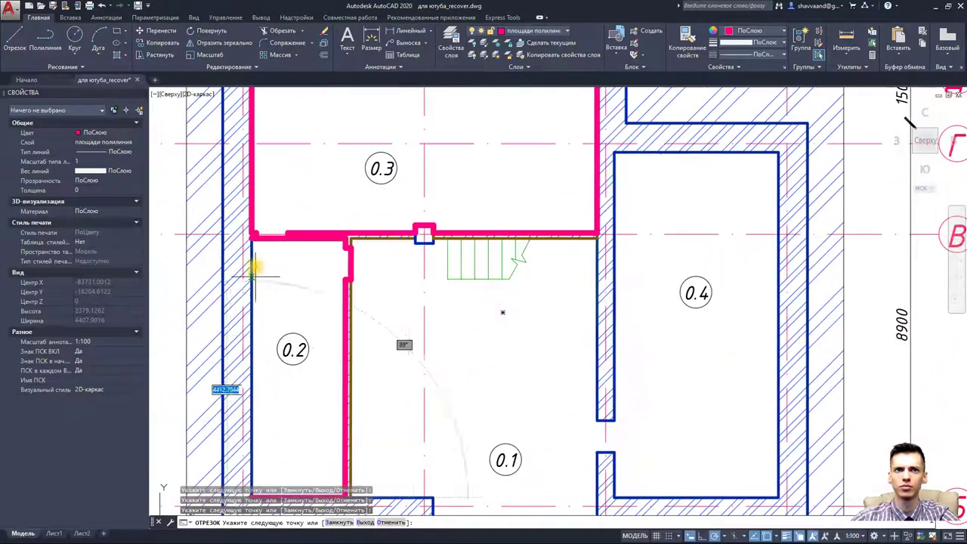
scroll(259, 233, up, 3)
click(255, 246)
key(Escape)
scroll(363, 243, down, 4)
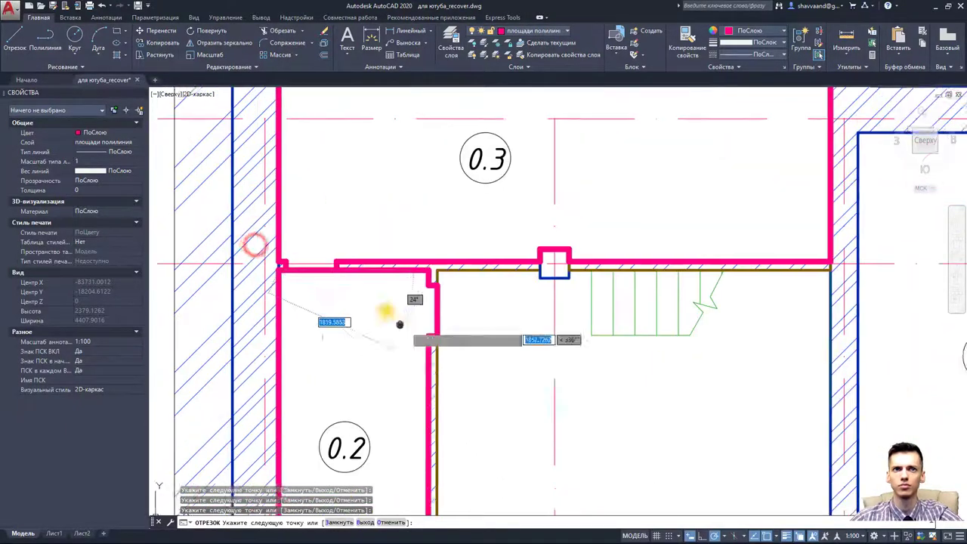
- Start room 0.1's pink outline along its top wall, stepping around the column
key(space)
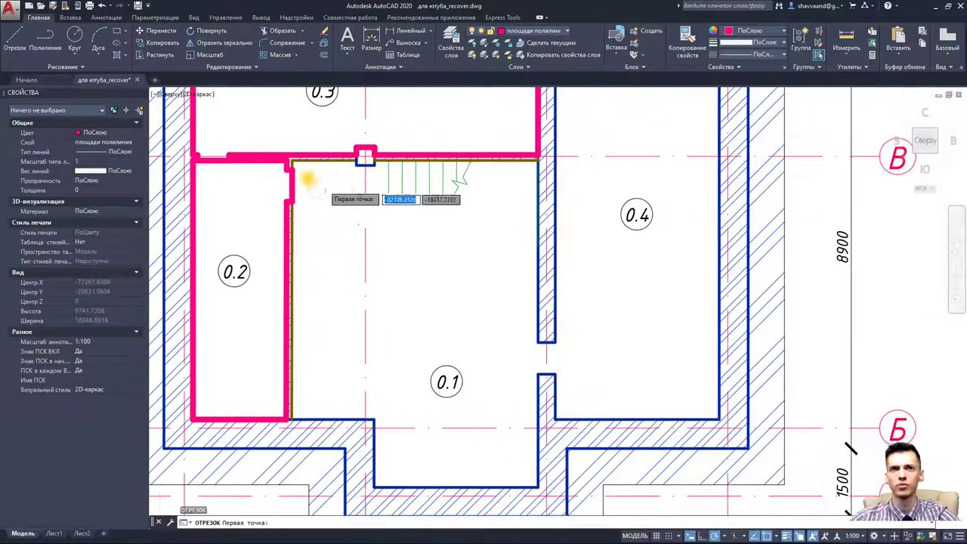
scroll(308, 177, up, 4)
click(254, 135)
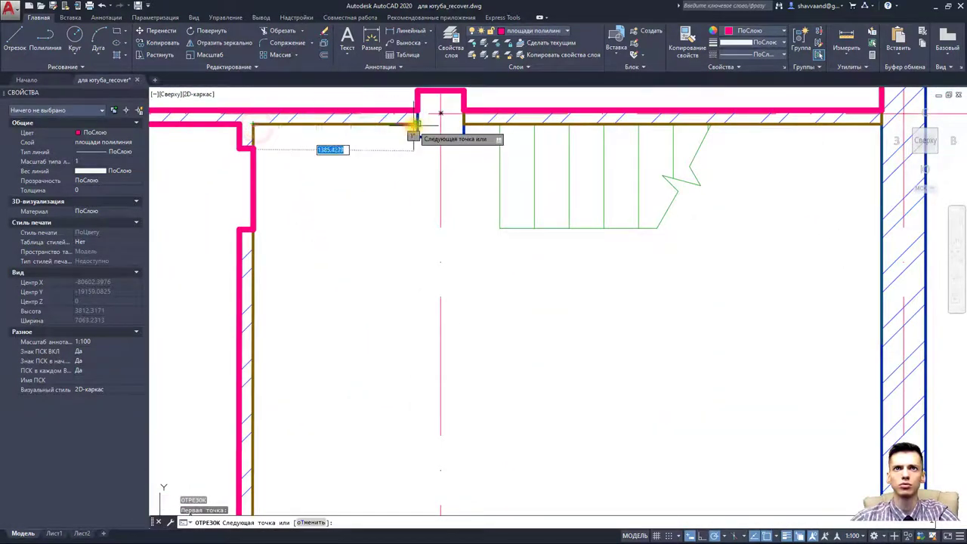
click(415, 130)
click(415, 137)
click(464, 138)
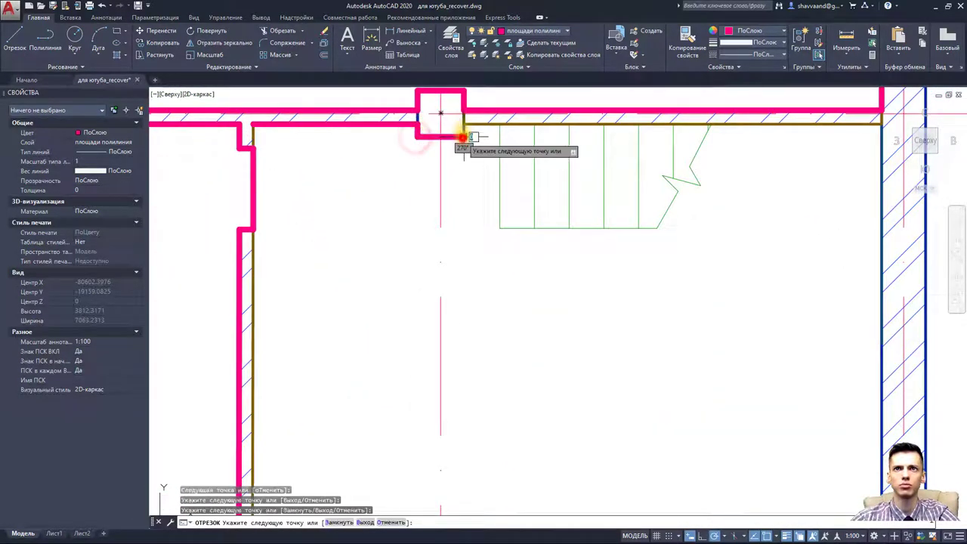
click(464, 124)
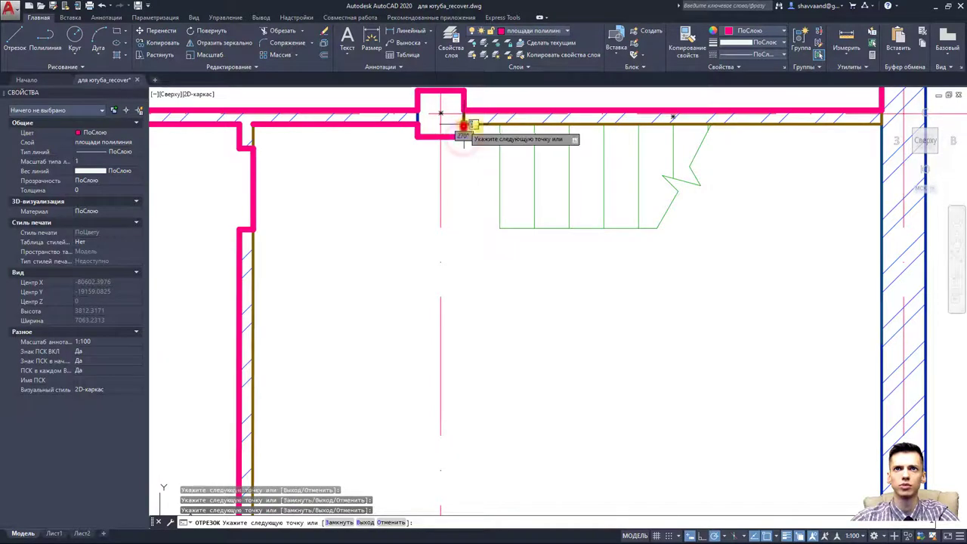
click(880, 124)
scroll(844, 230, down, 7)
scroll(798, 243, up, 7)
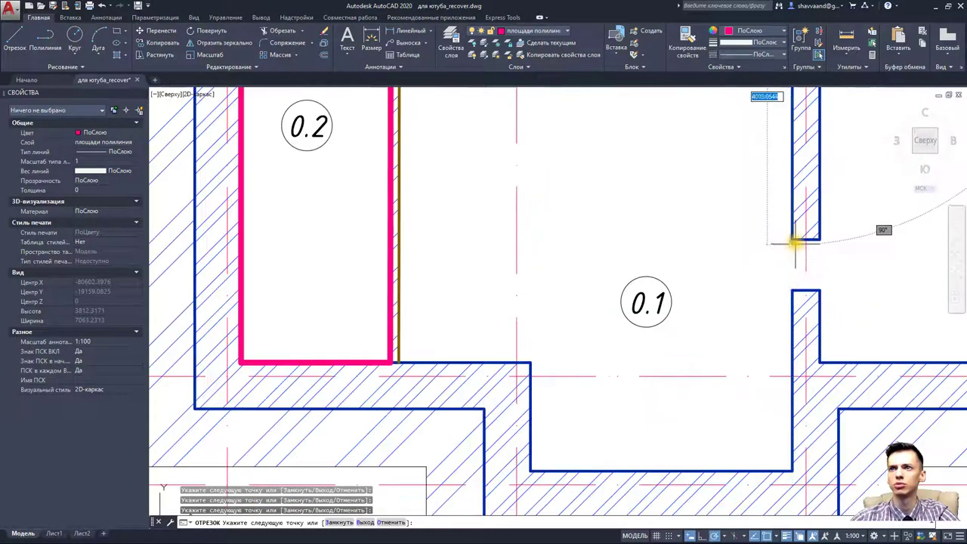
- Continue room 0.1's outline down the right wall, along the bottom and up the lower-left walls
click(793, 240)
click(819, 240)
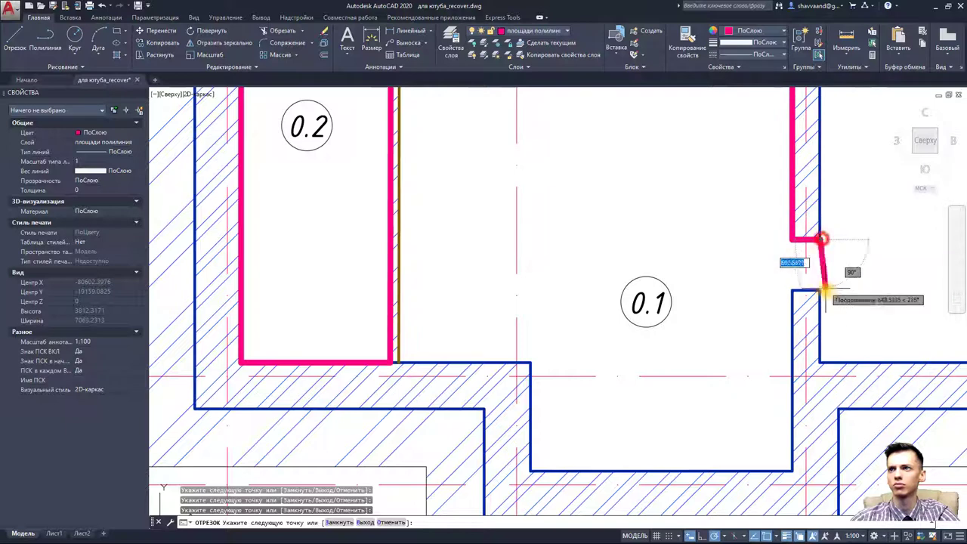
click(791, 289)
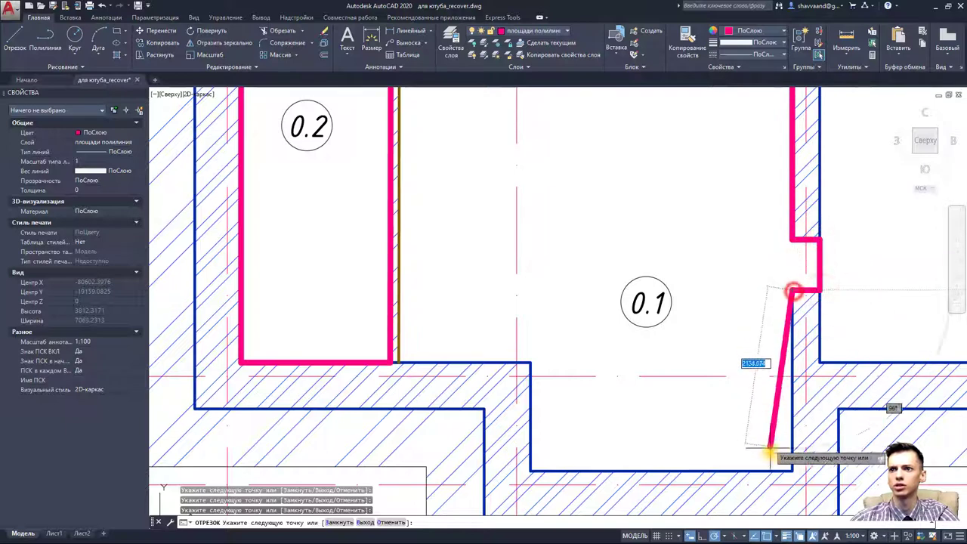
click(792, 472)
click(529, 472)
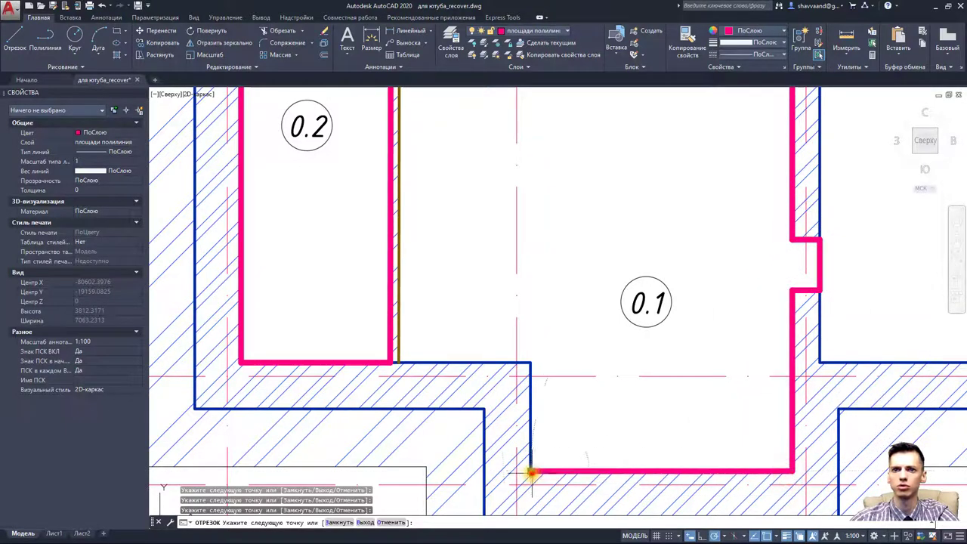
click(531, 364)
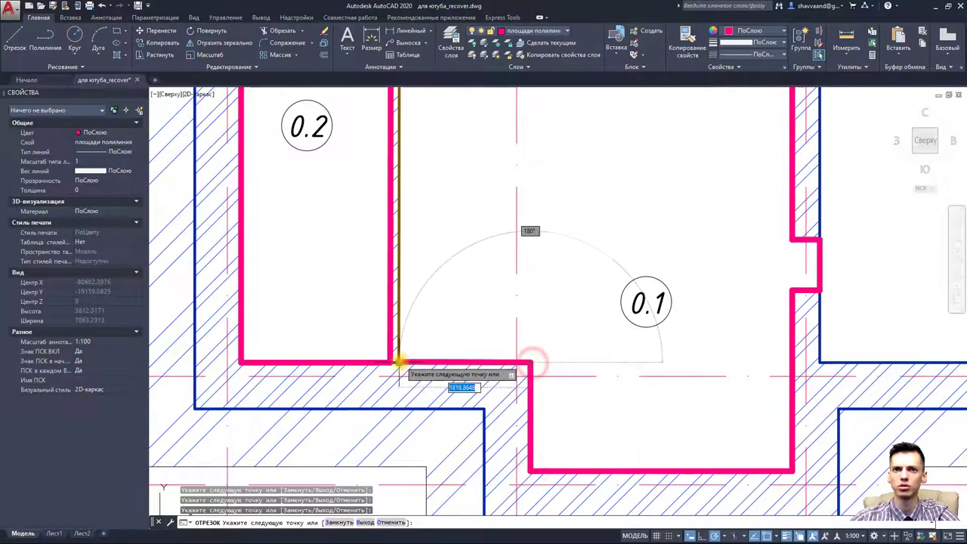
click(398, 362)
scroll(400, 242, down, 2)
scroll(378, 228, up, 3)
scroll(367, 345, down, 2)
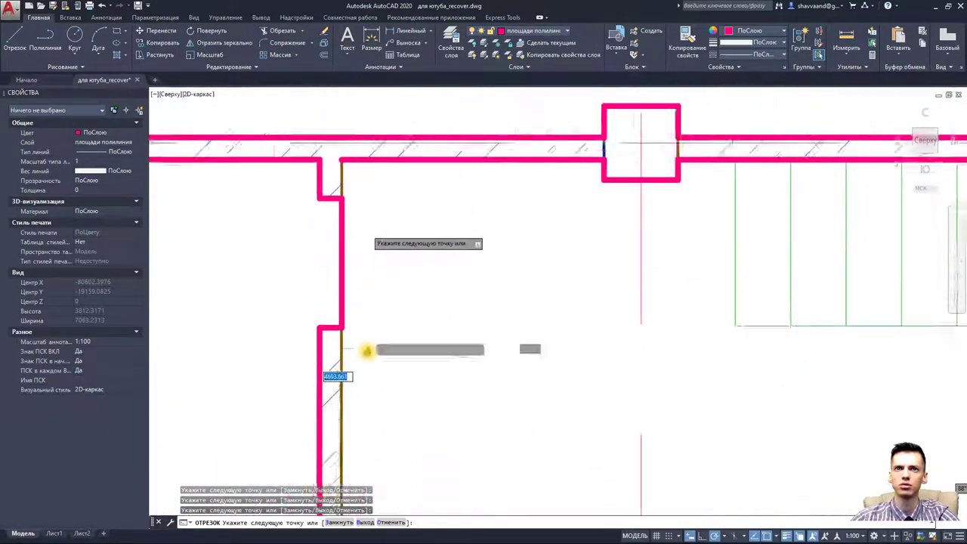
scroll(352, 216, down, 1)
click(350, 230)
scroll(363, 250, down, 5)
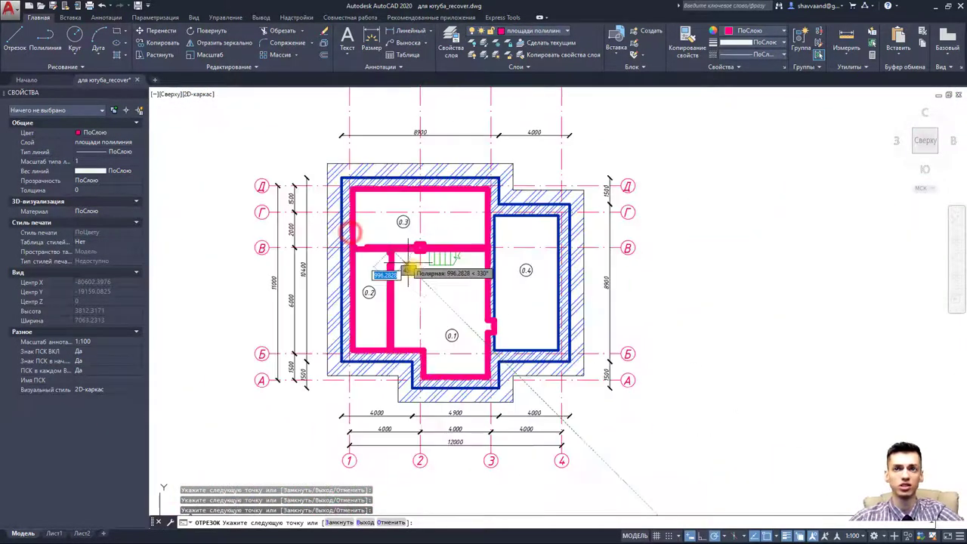
- Draw a closed rectangle of lines through room 0.4's four inner corners
key(Escape)
scroll(501, 280, up, 3)
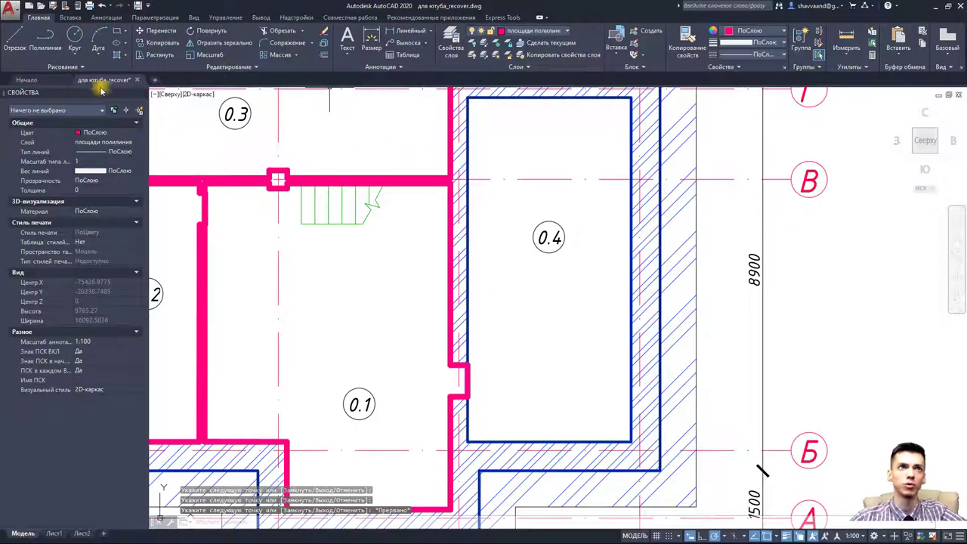
click(13, 44)
click(467, 97)
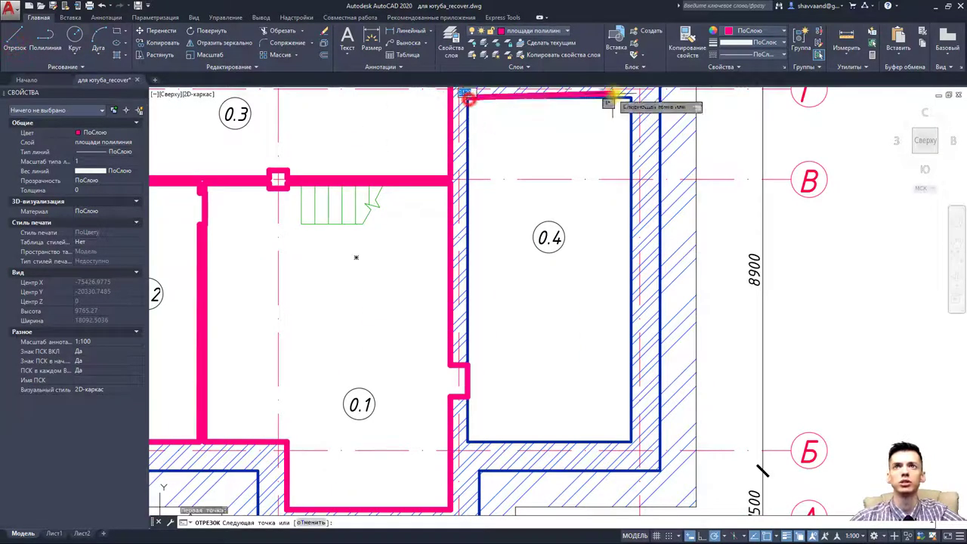
click(631, 97)
click(631, 441)
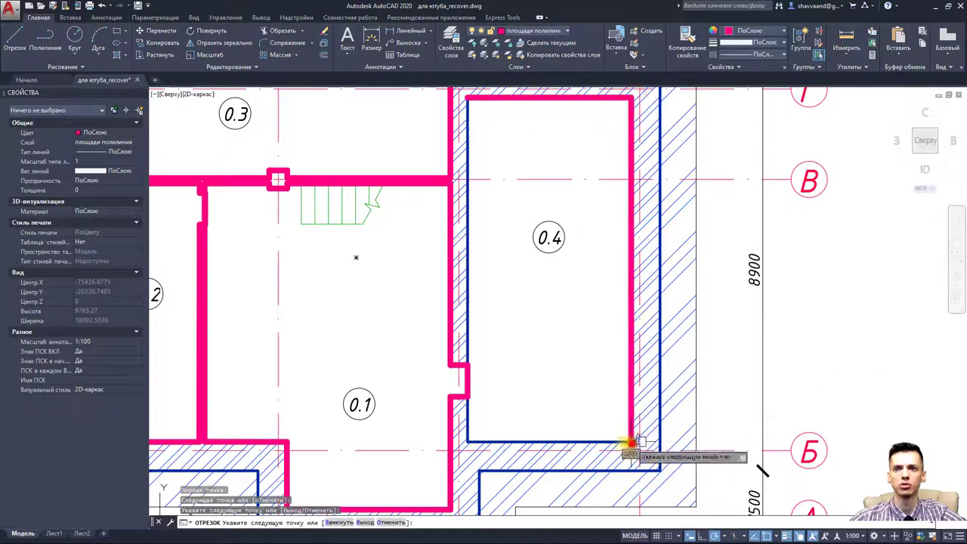
click(466, 442)
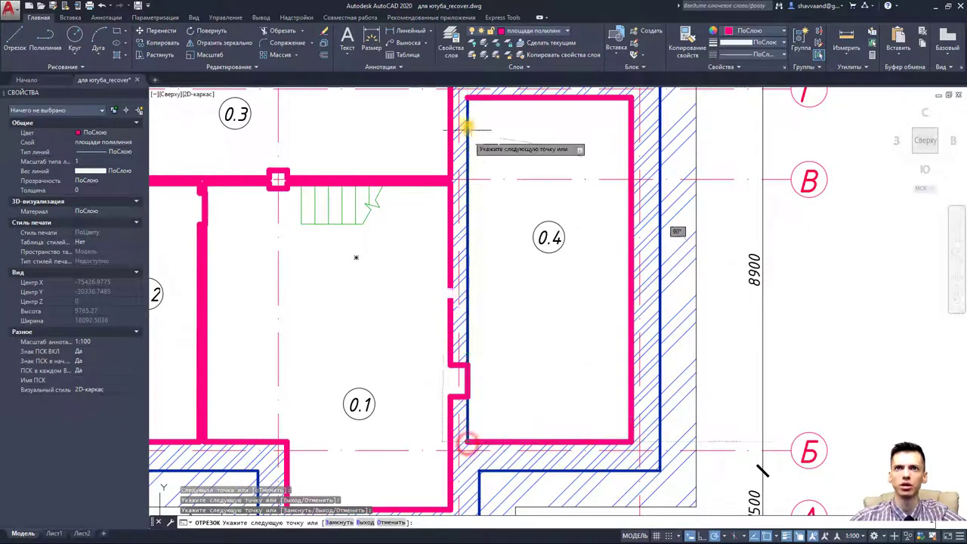
click(466, 97)
key(Escape)
key(Escape)
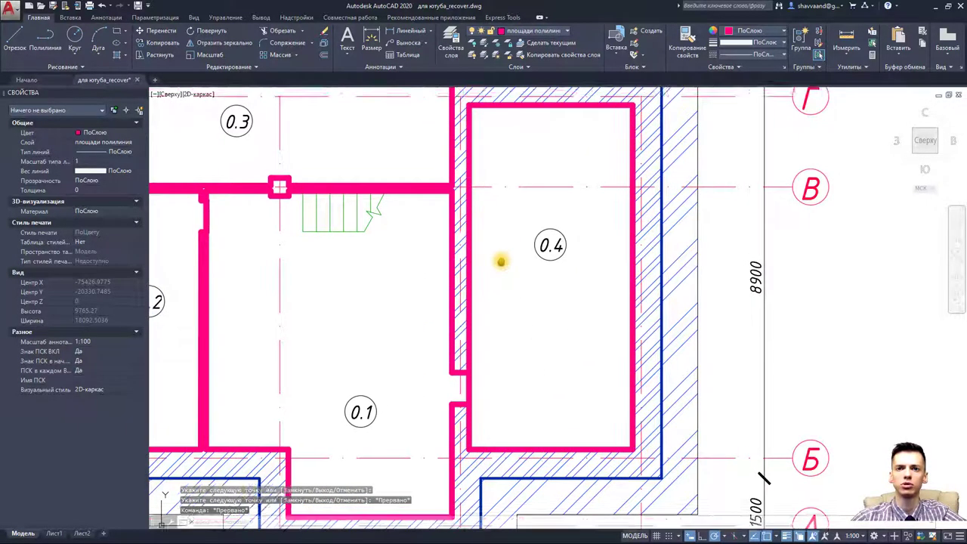
- Switch off layer 0 to hide the room number labels, restoring the hatch layer hidden by mistake
scroll(500, 254, down, 2)
middle_drag(494, 266, 507, 268)
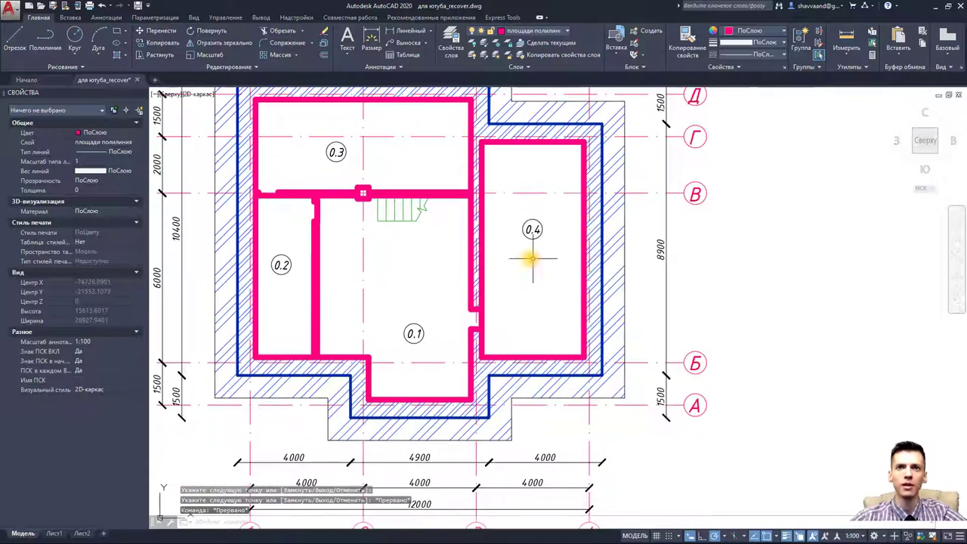
scroll(523, 290, down, 2)
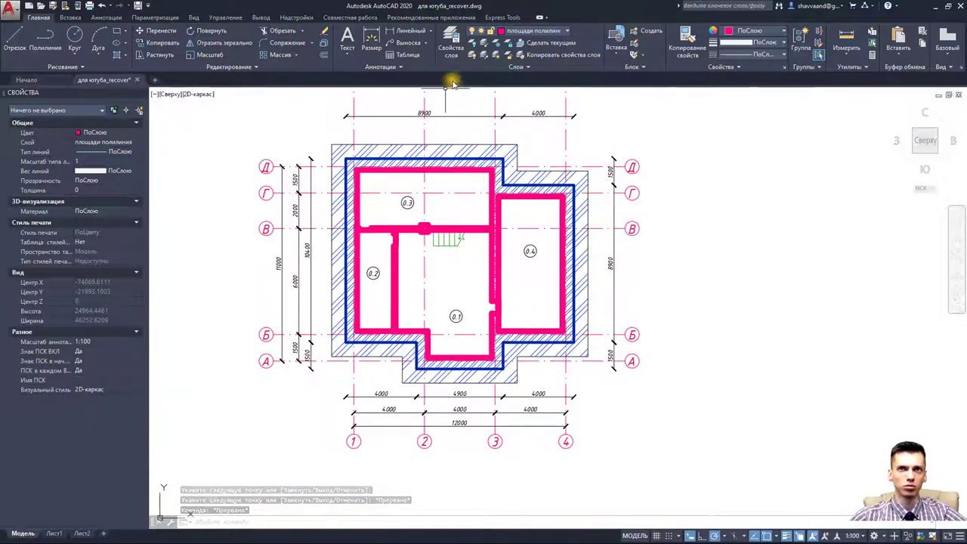
click(472, 43)
click(582, 172)
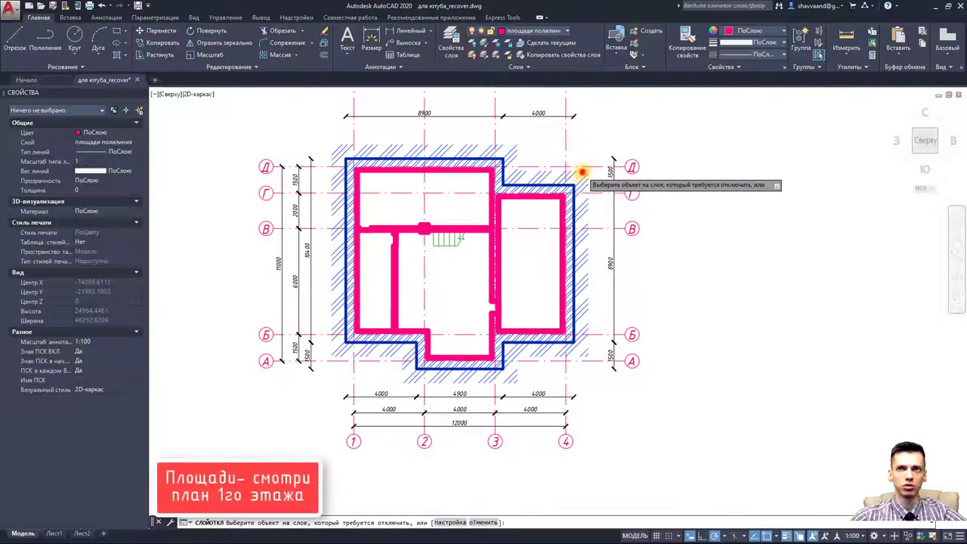
middle_drag(603, 272, 588, 272)
key(Escape)
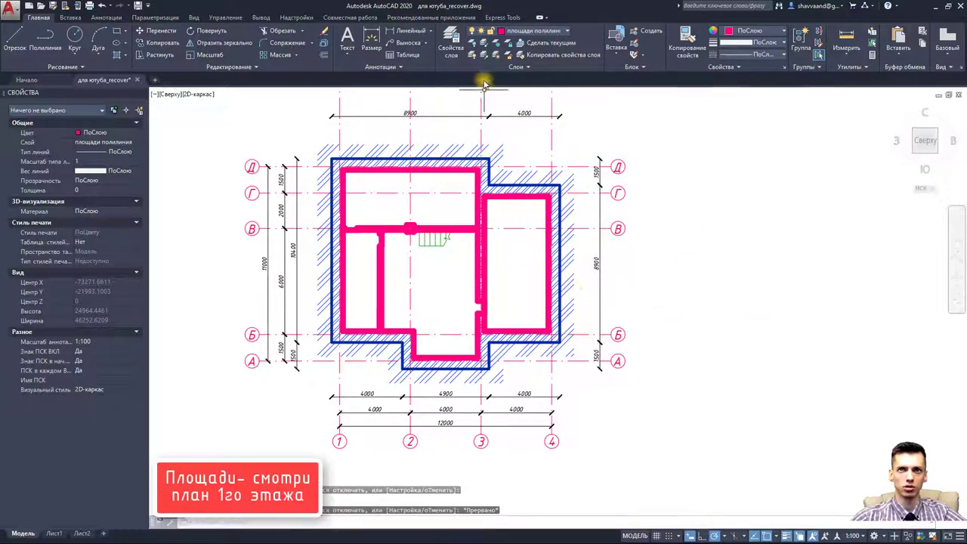
click(470, 58)
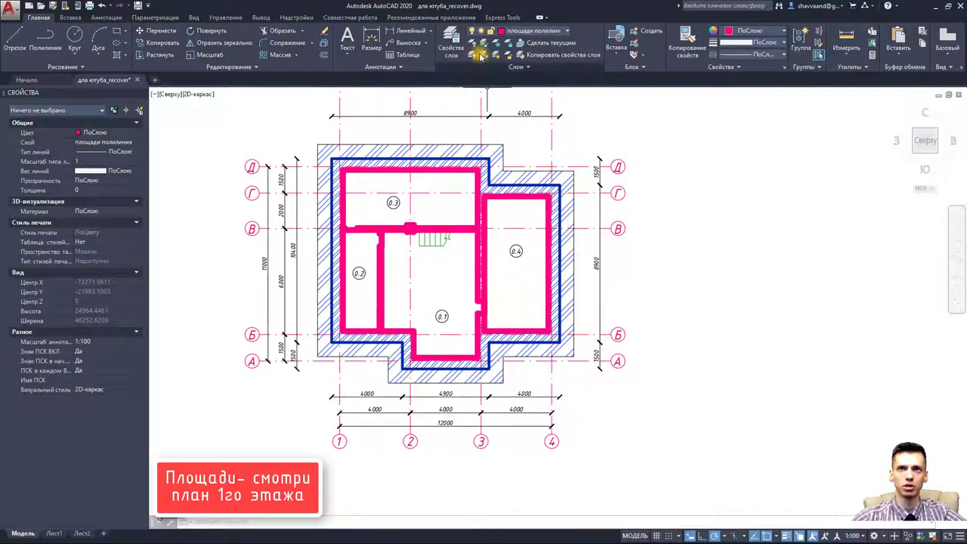
click(472, 43)
key(Escape)
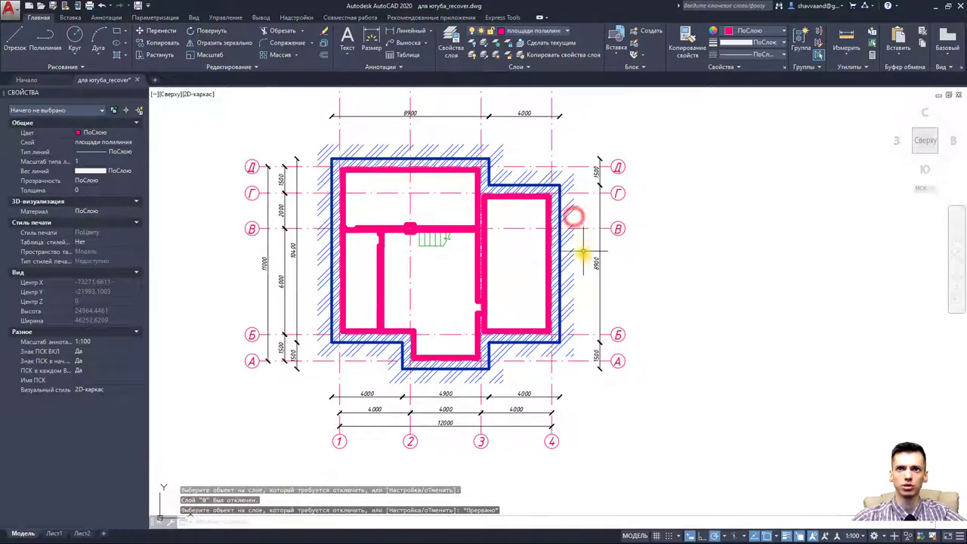
scroll(578, 252, down, 1)
- Unlock the Таблица экспликации layer, after briefly hiding and restoring the table text
scroll(587, 276, down, 1)
scroll(572, 280, down, 4)
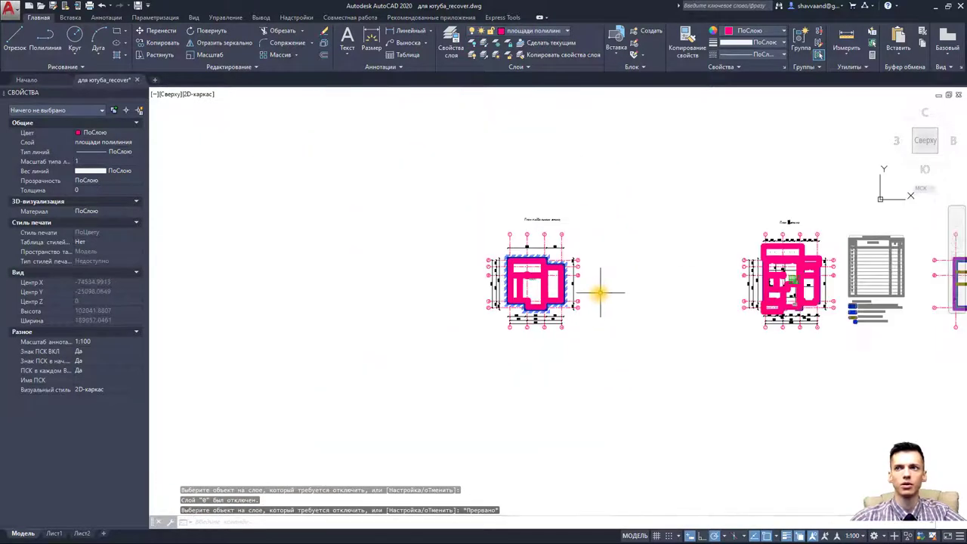
middle_drag(600, 292, 375, 290)
click(474, 45)
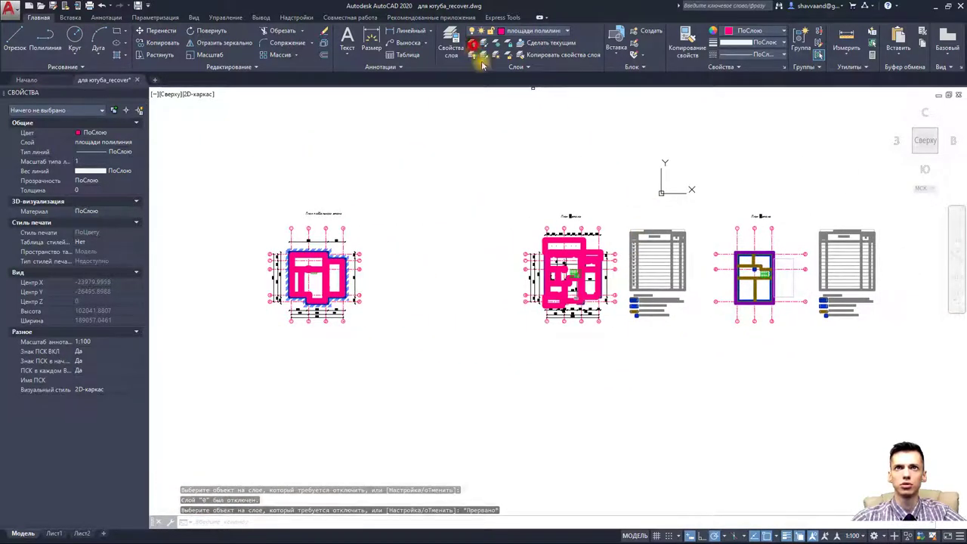
scroll(648, 263, up, 2)
click(683, 259)
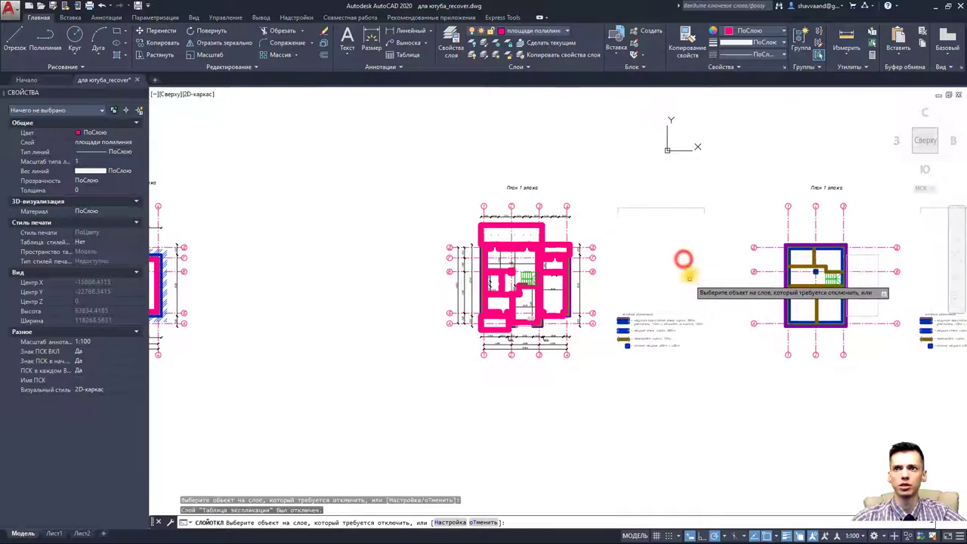
click(476, 56)
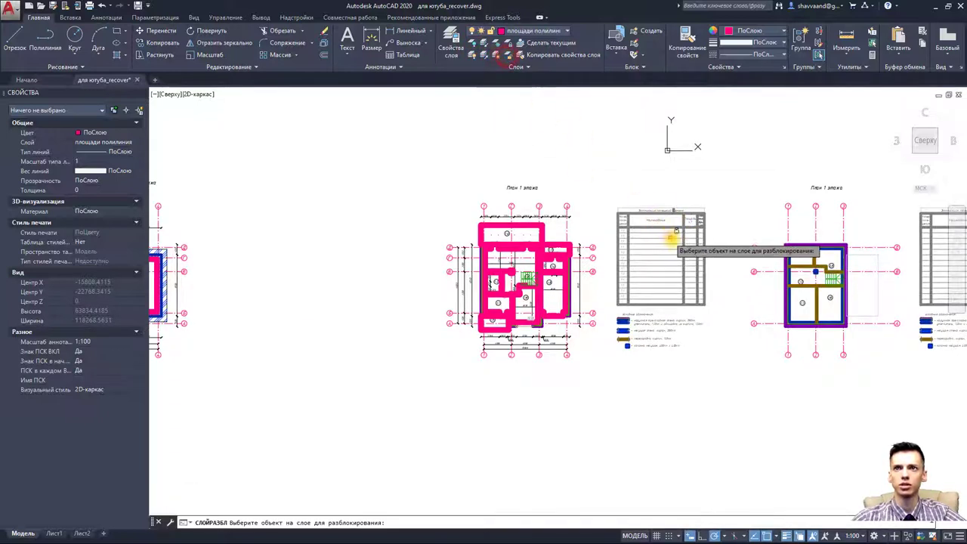
click(682, 244)
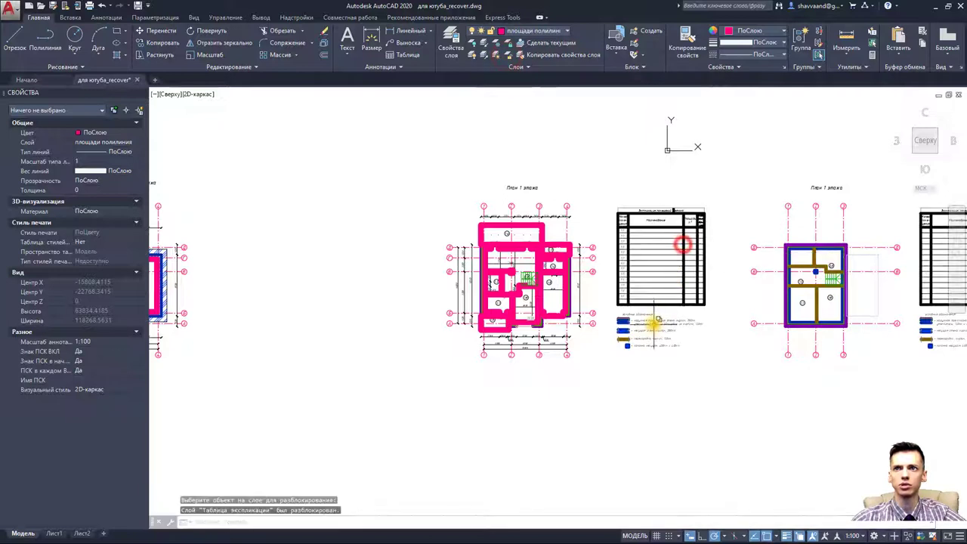
- Unlock the Условные обозначения legend layer
click(508, 59)
click(641, 326)
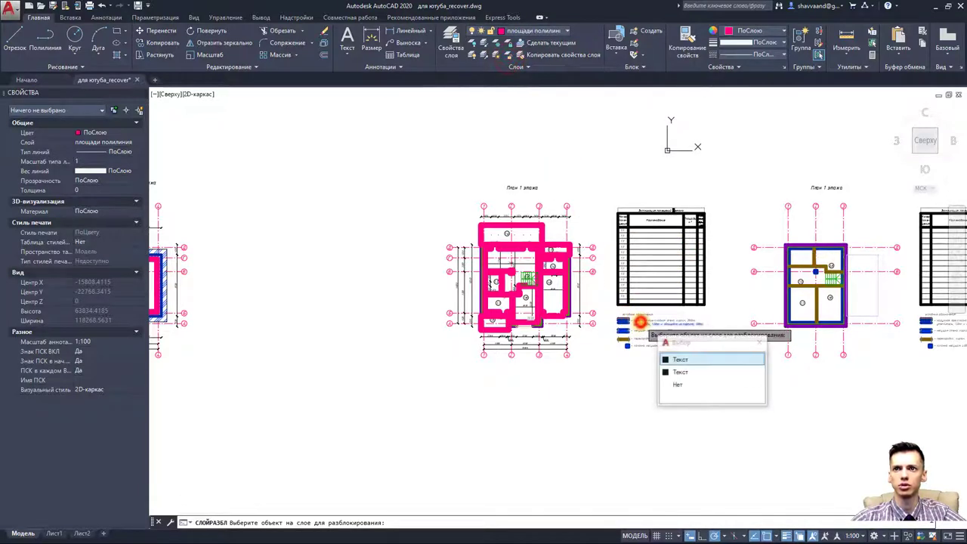
click(508, 56)
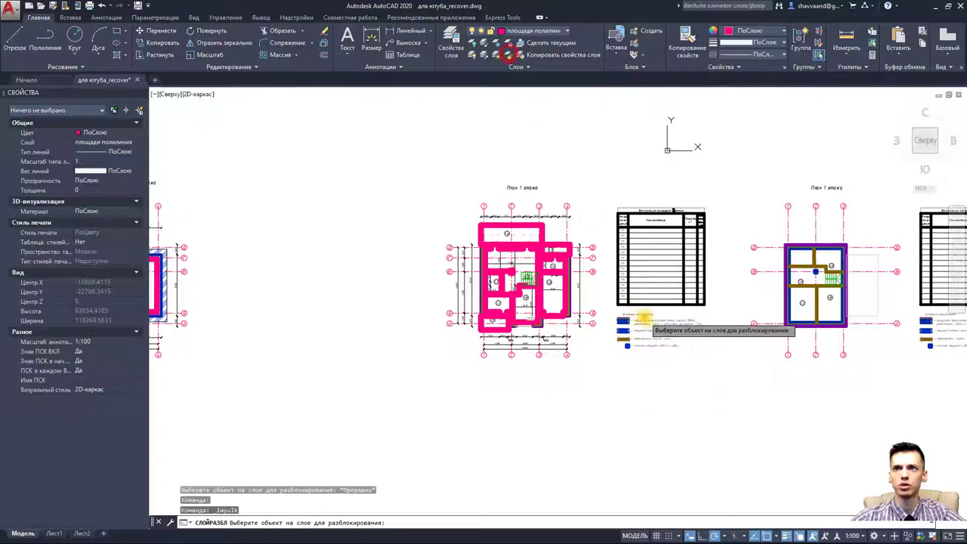
click(645, 321)
scroll(638, 354, up, 5)
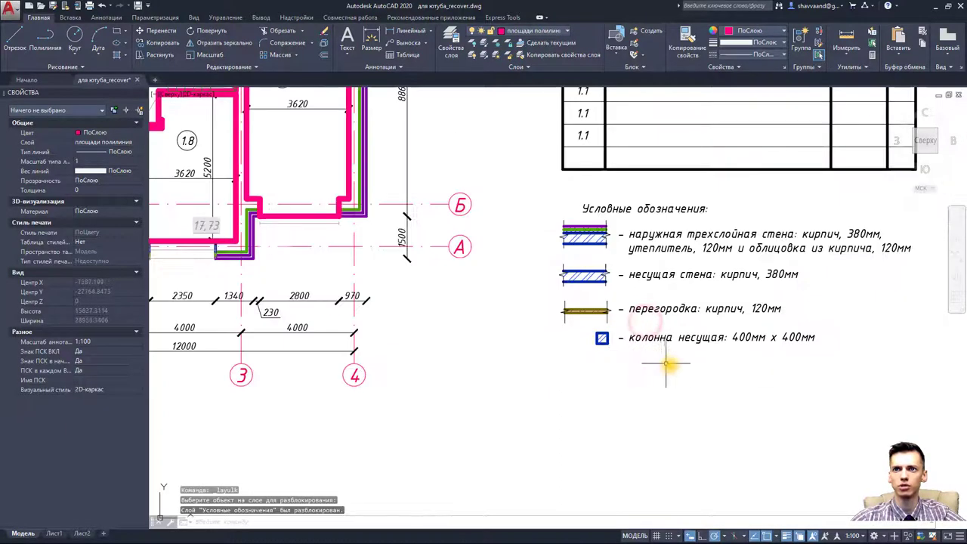
scroll(673, 362, down, 4)
- Crossing-select the explication table and legend and begin copying them from a base point
click(811, 378)
click(611, 108)
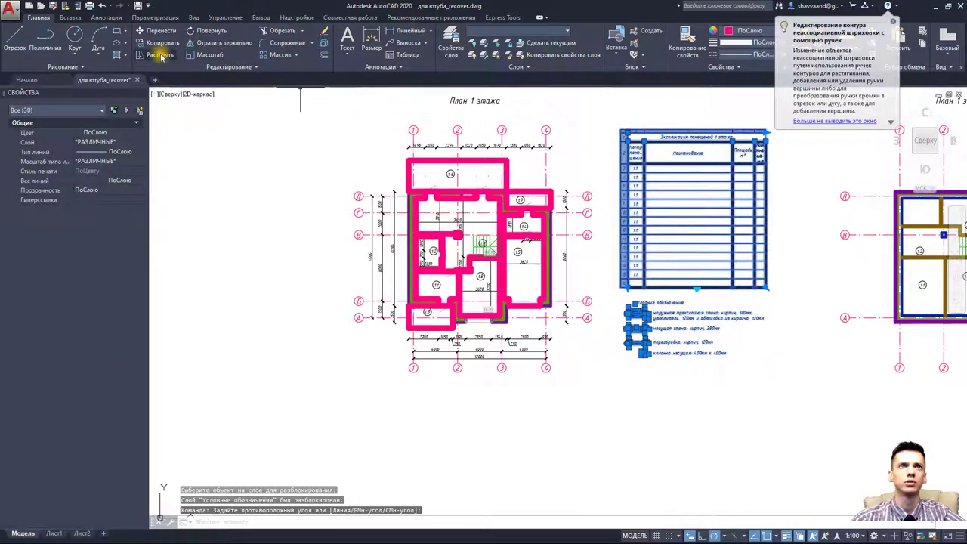
click(161, 43)
click(621, 130)
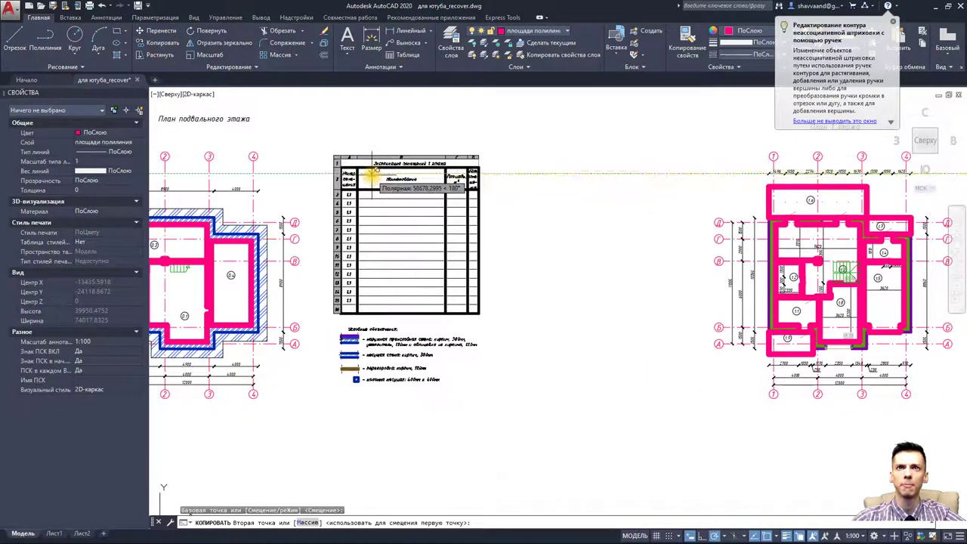
- Place the table and legend copy beside the basement plan, retitled 'Экспликация помещений подвального этажа'
click(373, 175)
key(Escape)
double_click(424, 163)
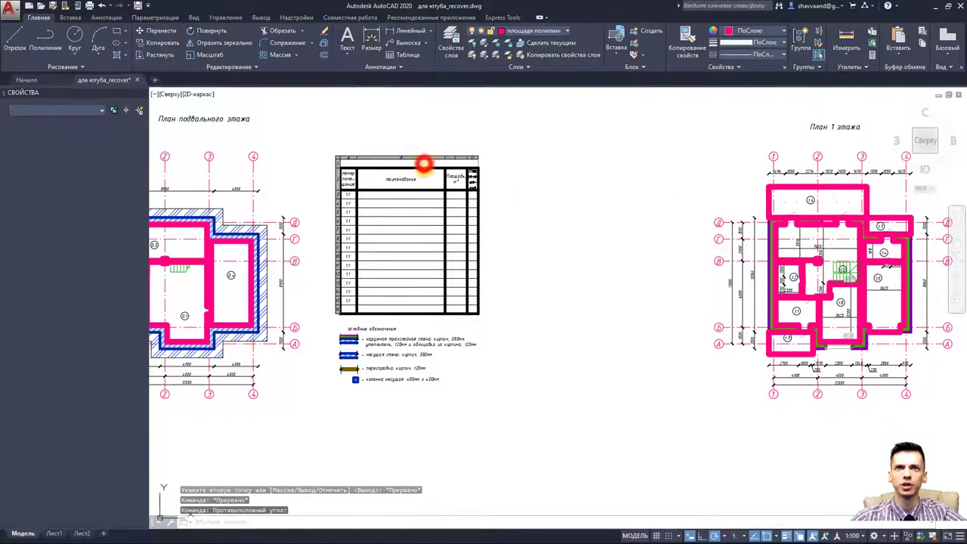
scroll(435, 160, up, 6)
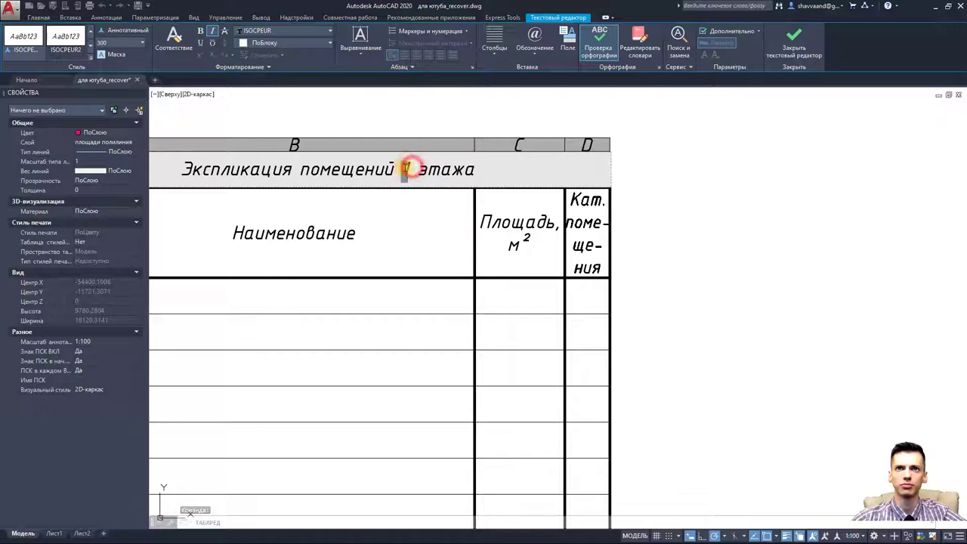
text(подваль)
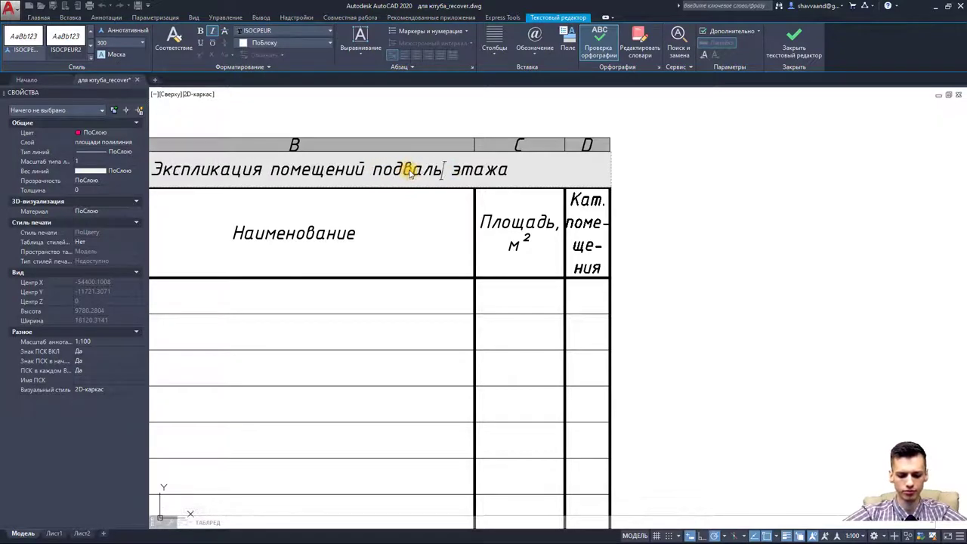
text(ногоо)
click(660, 227)
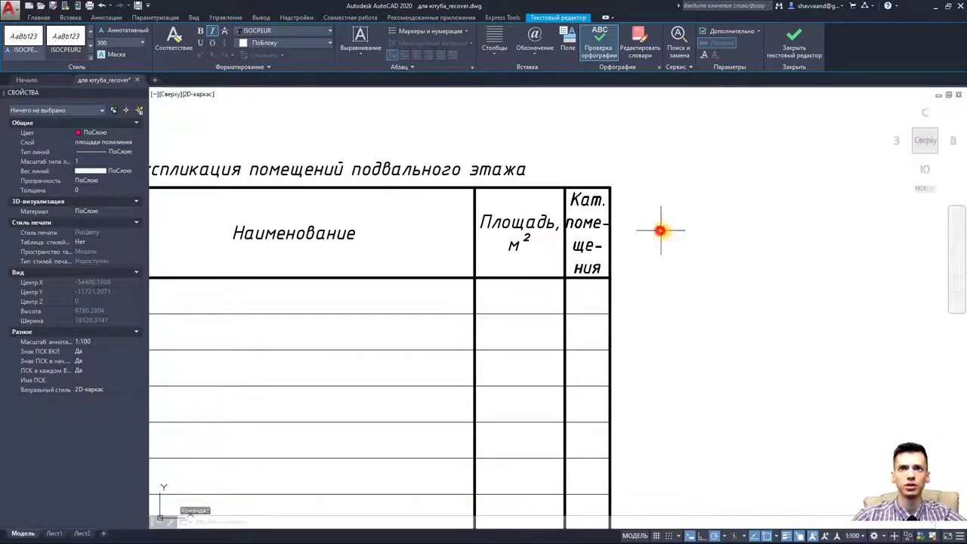
scroll(615, 281, down, 5)
scroll(556, 244, up, 1)
scroll(491, 314, up, 3)
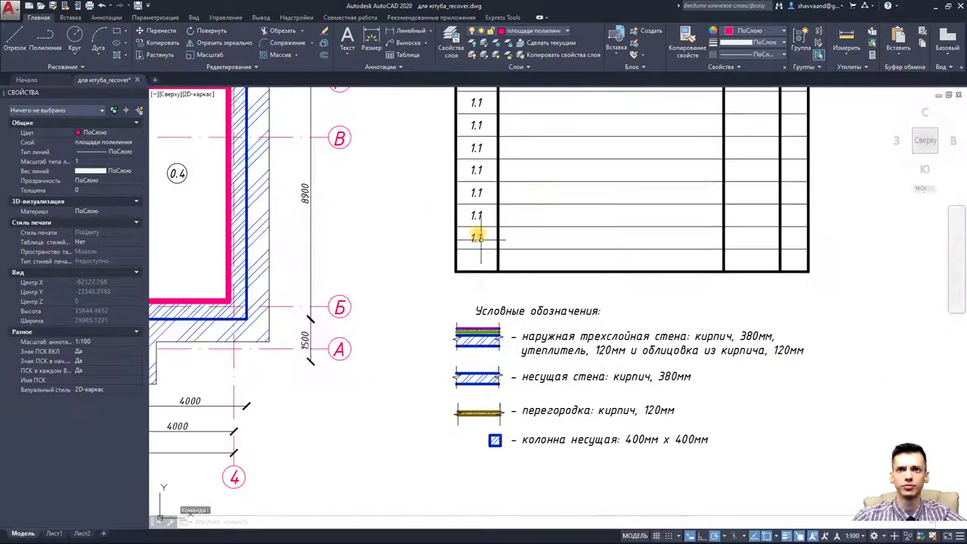
scroll(478, 236, down, 2)
scroll(518, 288, up, 2)
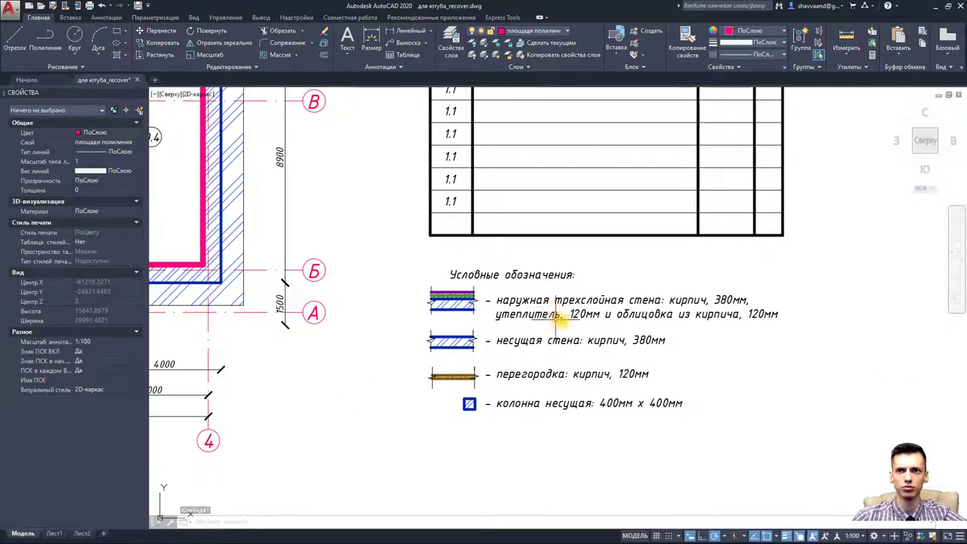
- Change the first legend entry to 'наружная стена: кирпич, 640 мм' and delete the insulation line
double_click(575, 315)
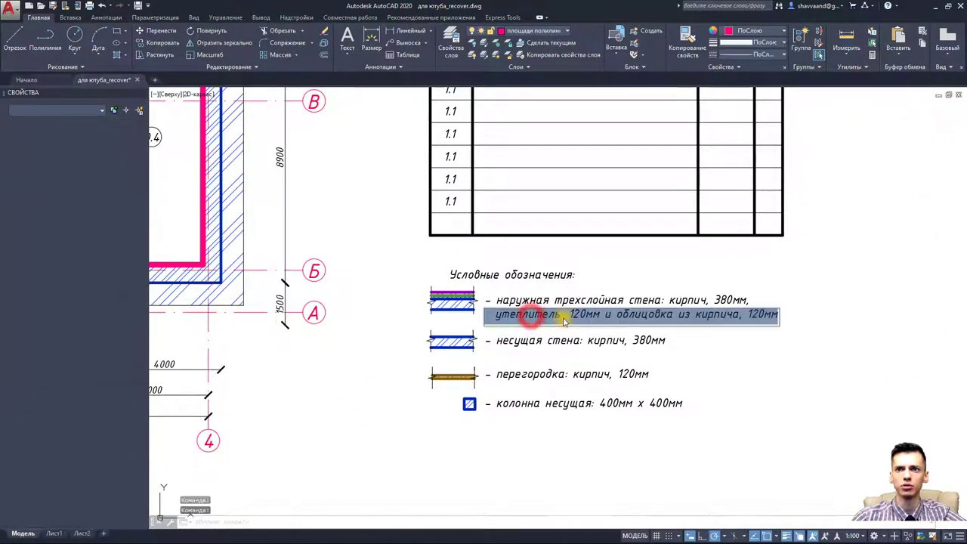
click(680, 299)
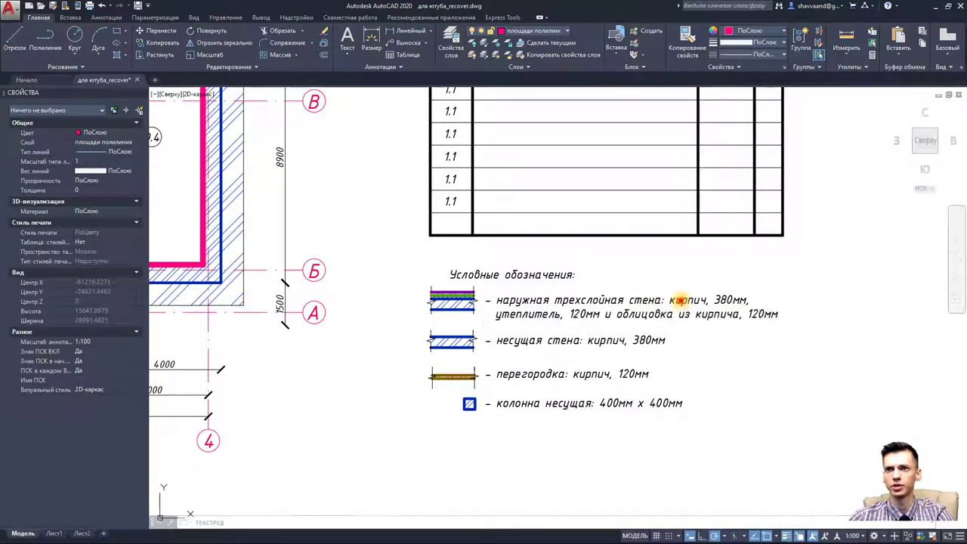
click(619, 300)
click(637, 301)
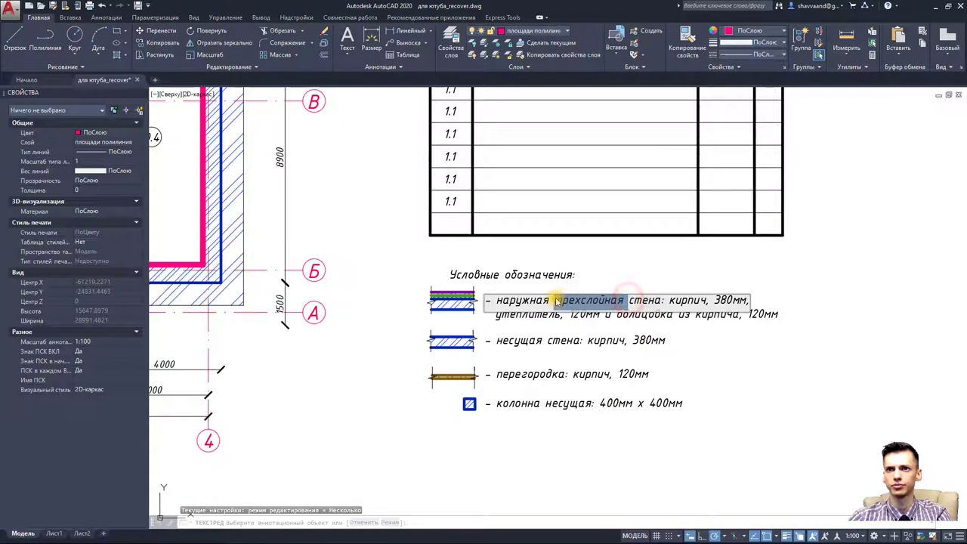
key(Delete)
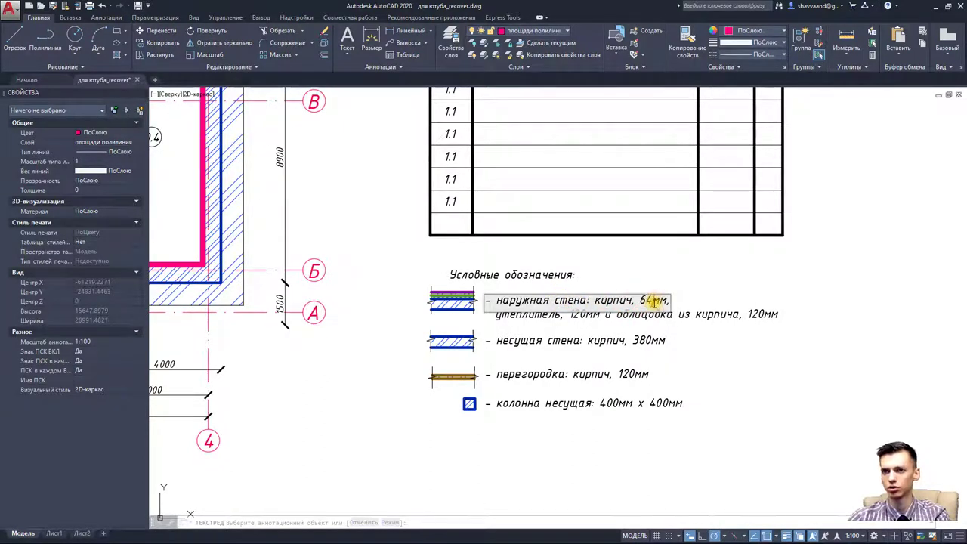
click(712, 336)
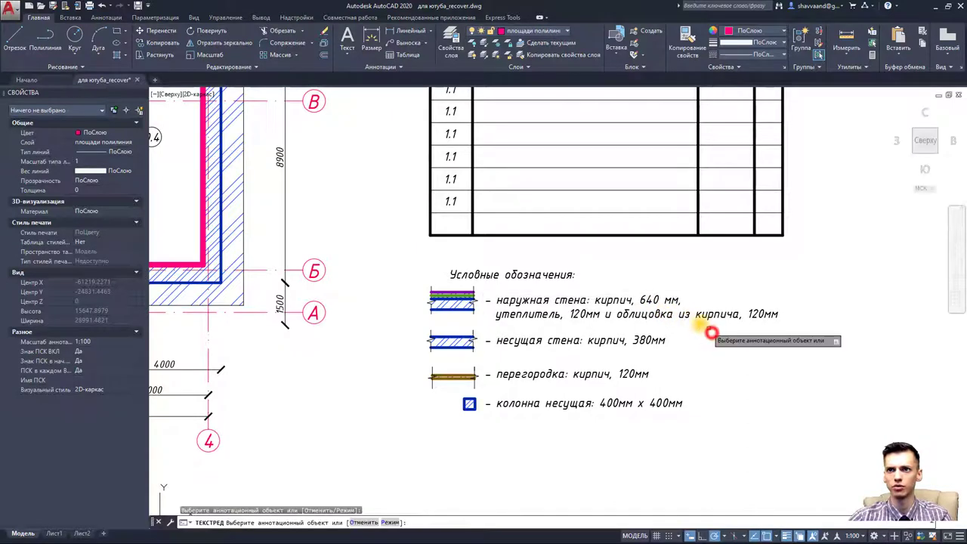
key(Escape)
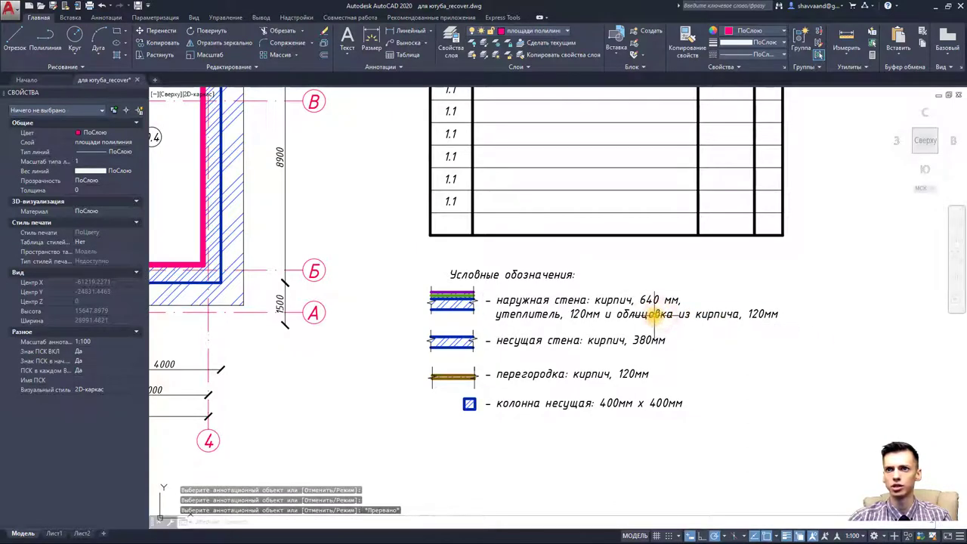
click(654, 316)
key(Delete)
- Erase the green insulation line and purple facing lines from the outer-wall symbol
scroll(457, 294, up, 4)
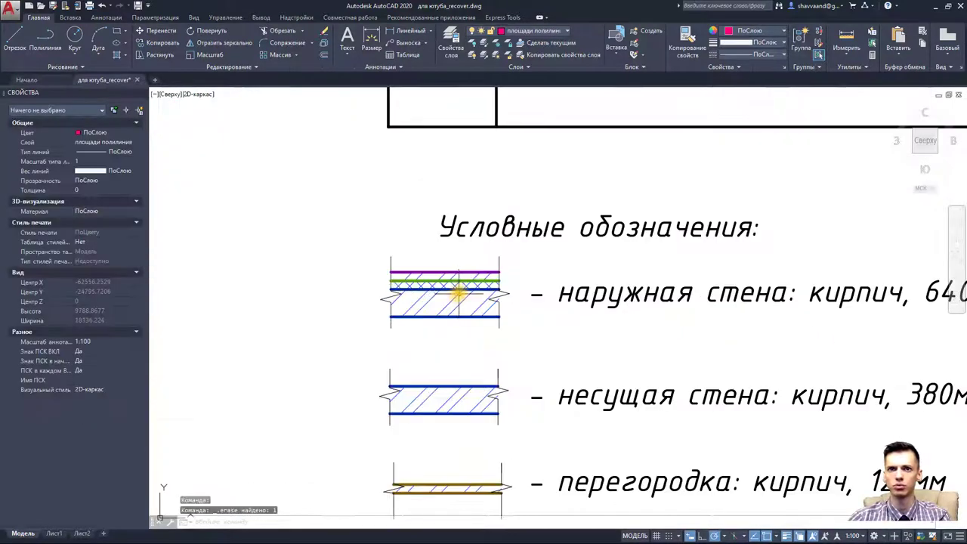
click(451, 286)
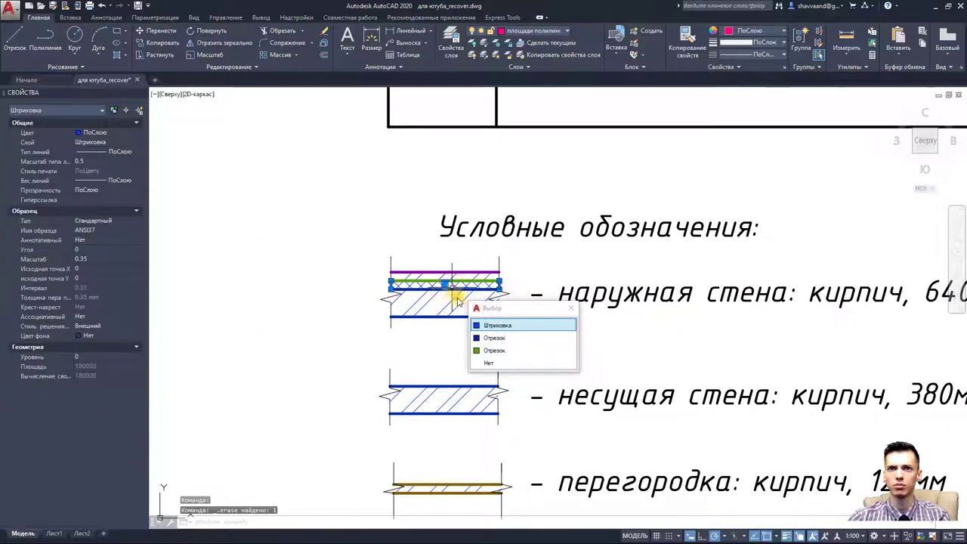
click(431, 300)
key(Escape)
key(Escape)
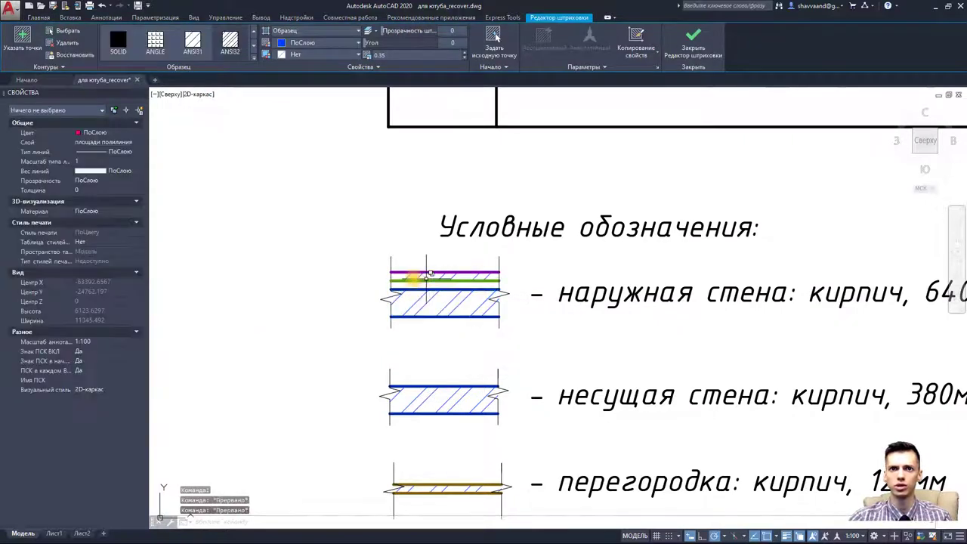
scroll(408, 280, up, 2)
click(408, 281)
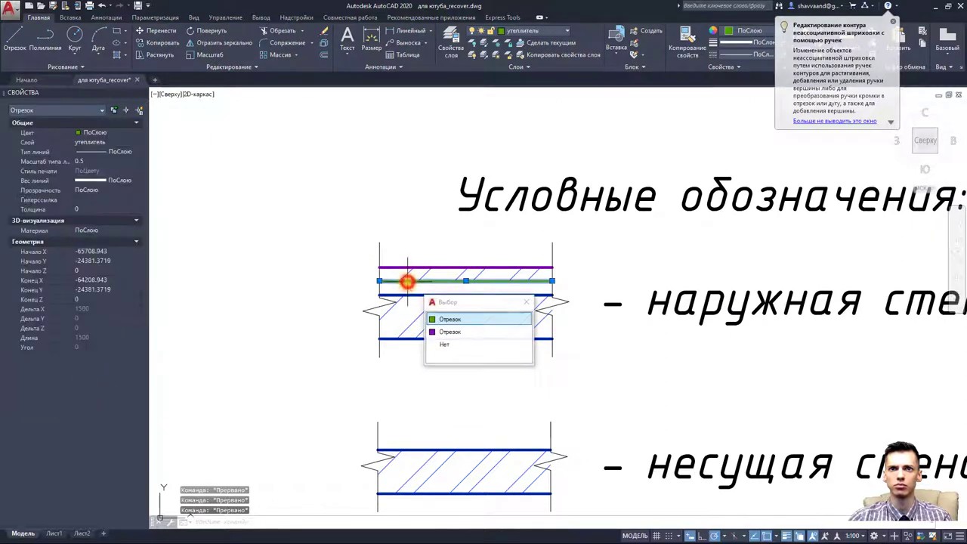
key(Delete)
drag(423, 288, 405, 258)
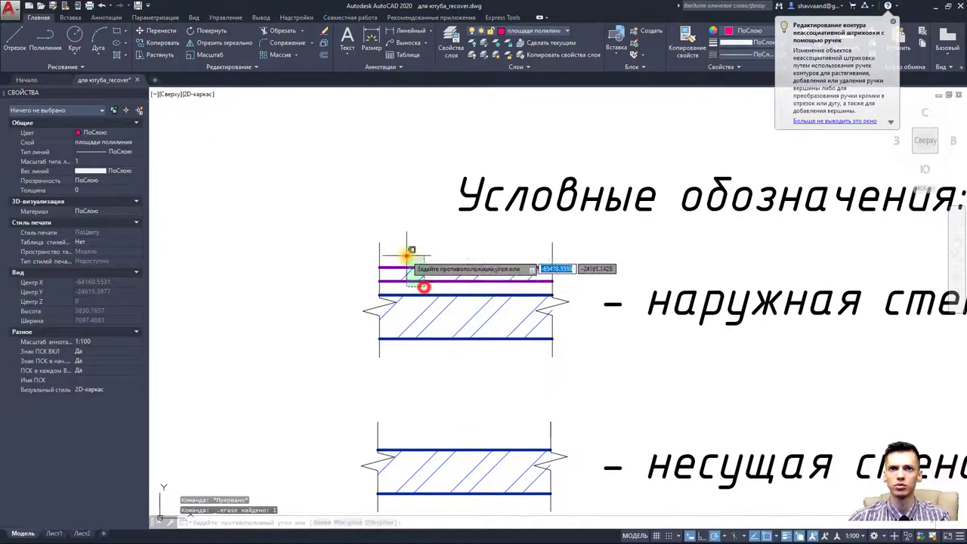
key(Delete)
- Offset the symbol's top wall line 640 upward
click(394, 294)
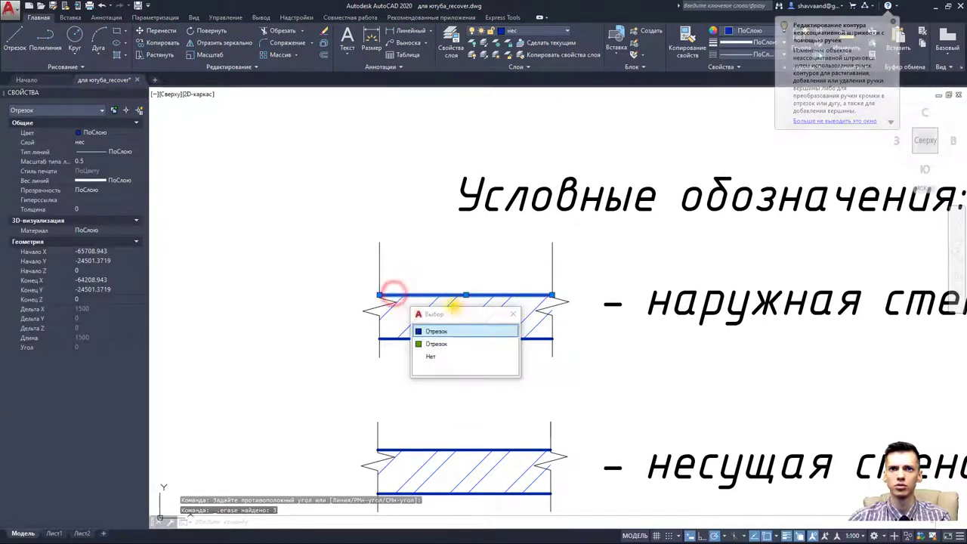
click(322, 56)
text(640)
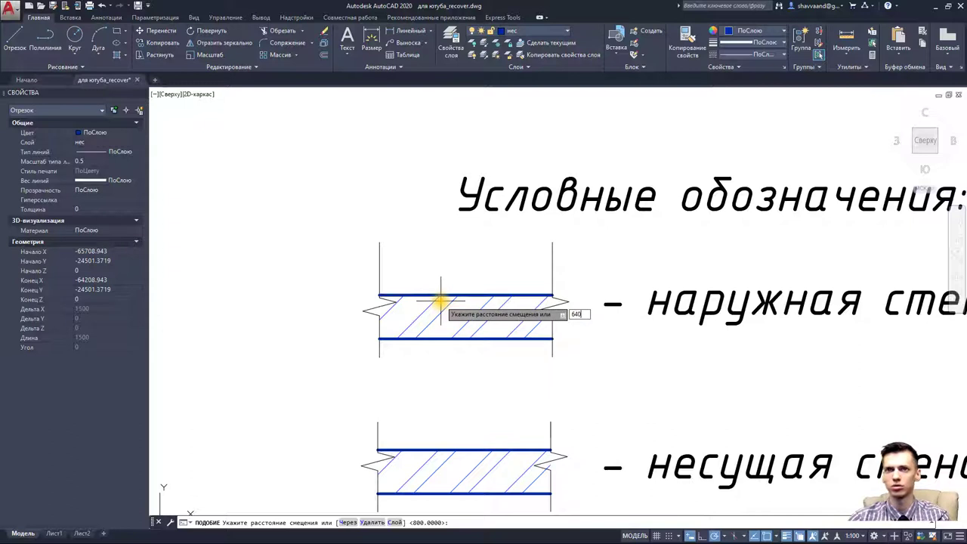
key(Return)
click(440, 294)
click(441, 242)
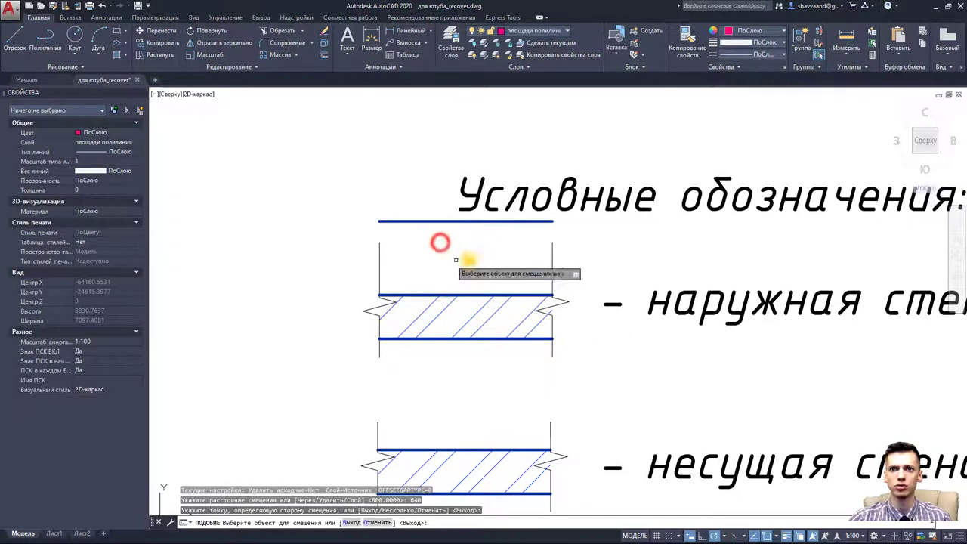
key(Escape)
key(Escape)
- Stretch the symbol's left and right side lines up to the new top line
click(553, 252)
click(552, 244)
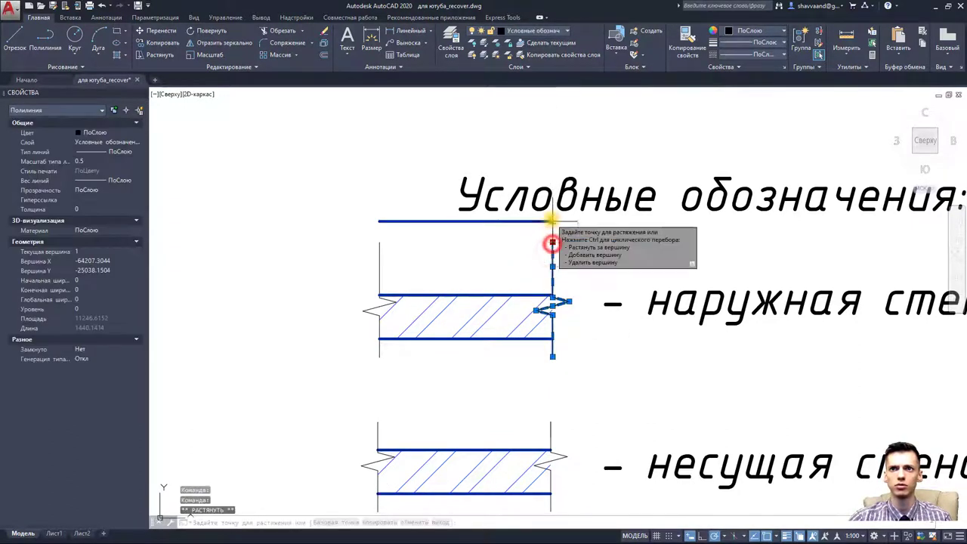
click(553, 221)
key(Escape)
click(380, 249)
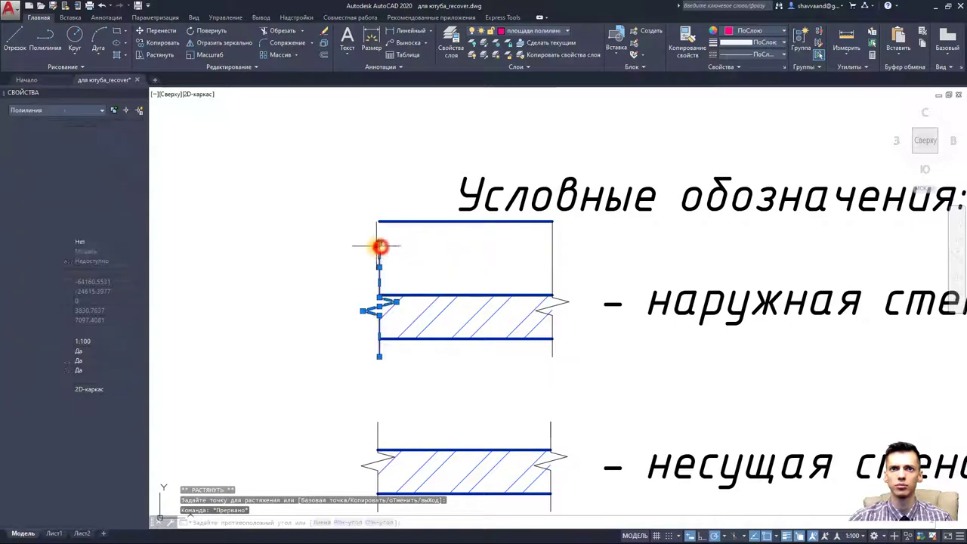
click(380, 244)
click(379, 222)
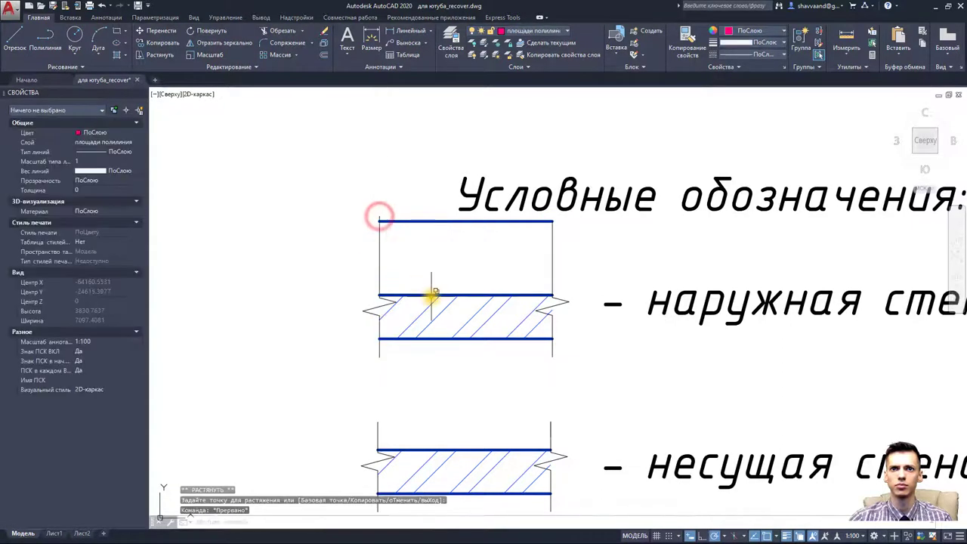
- Erase the old top wall line and the old hatch from the symbol
click(421, 295)
key(Delete)
click(423, 299)
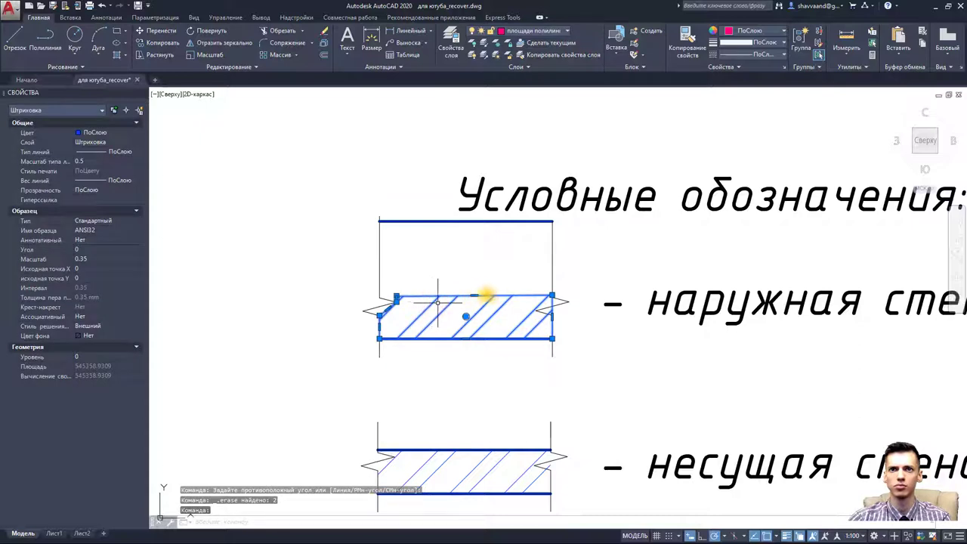
key(Delete)
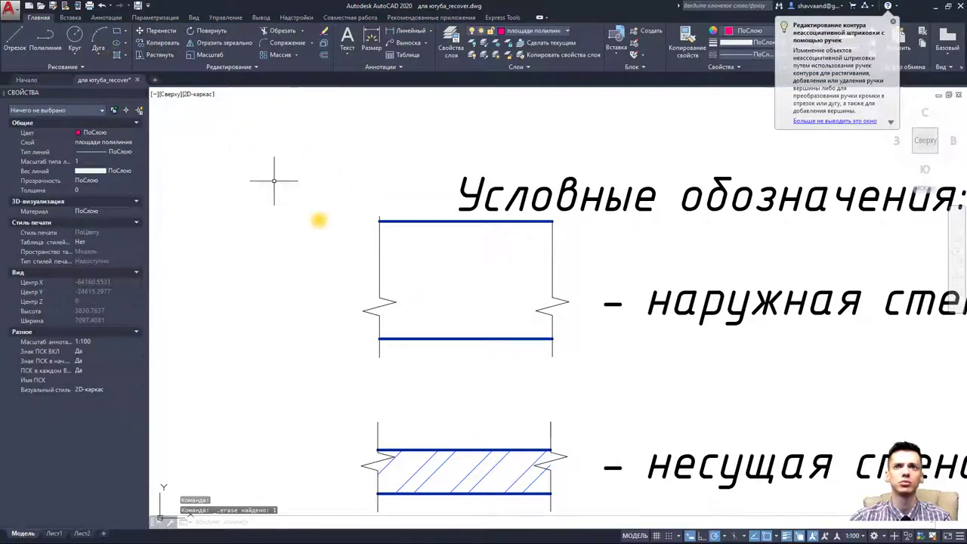
scroll(431, 413, down, 5)
scroll(423, 424, up, 3)
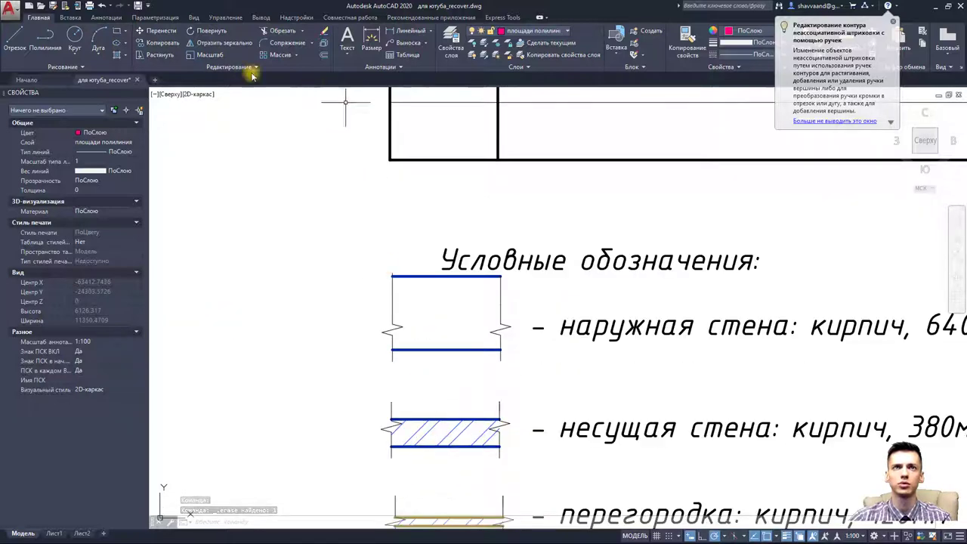
- Make Штриховка current and fill the outer-wall symbol with ANSI32 diagonal hatching
click(525, 38)
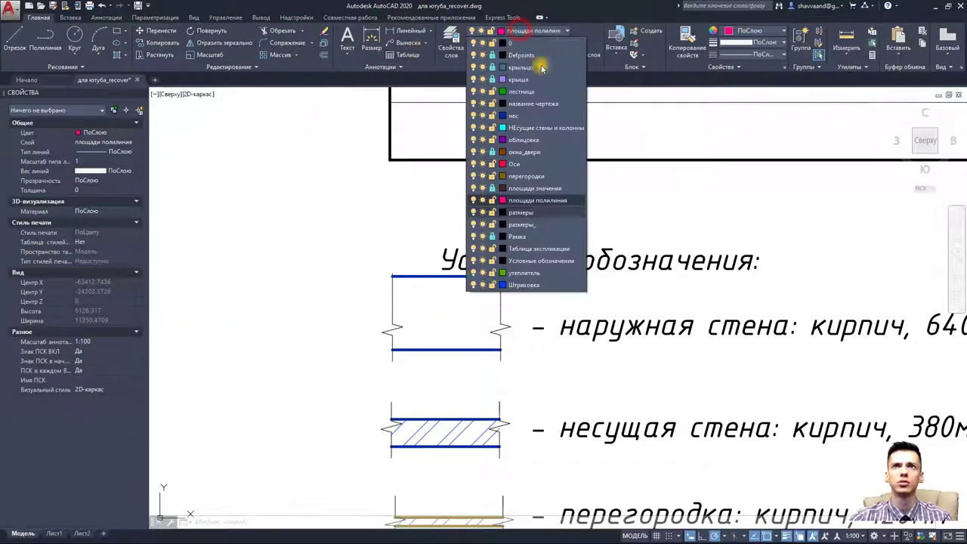
click(515, 284)
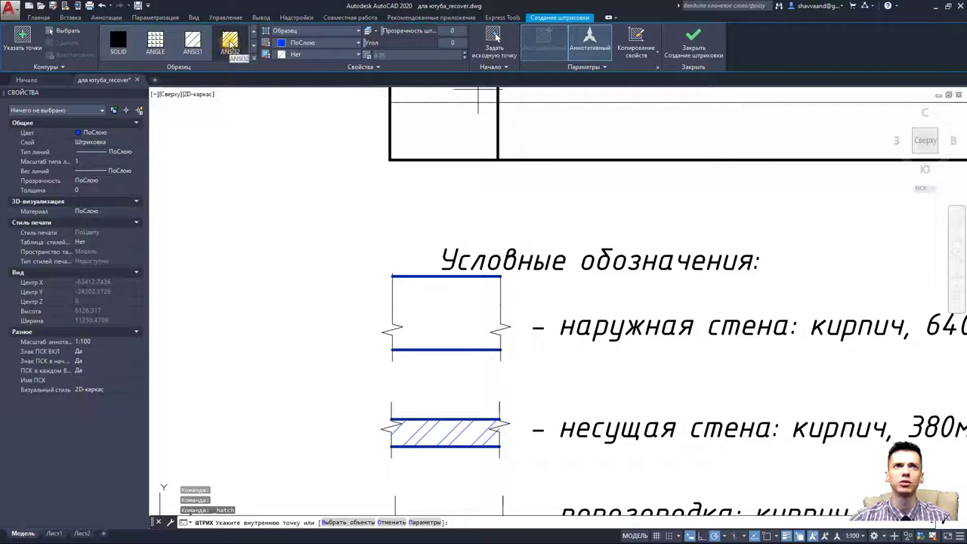
click(441, 297)
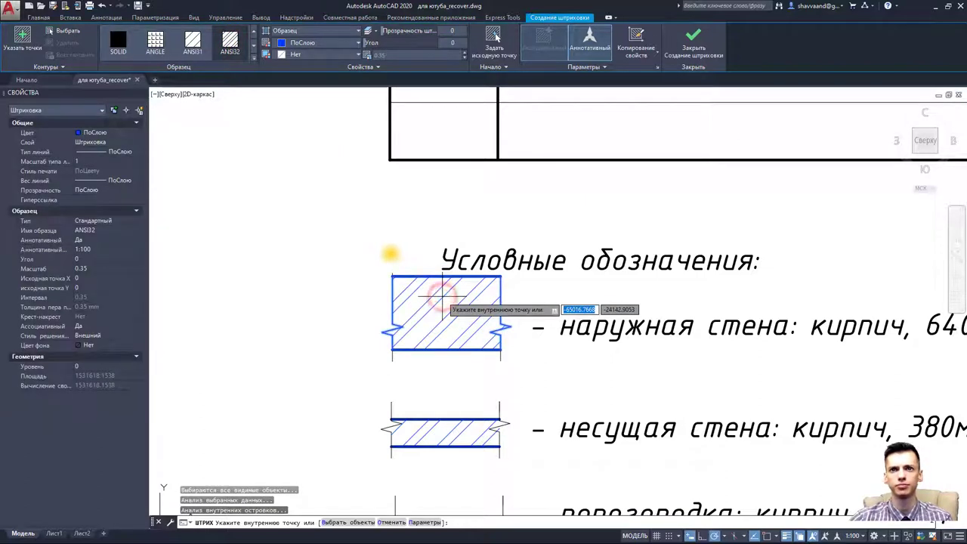
key(Escape)
- Zoom out and into the first-floor plan to compare the legend hatch with its walls
scroll(361, 284, down, 3)
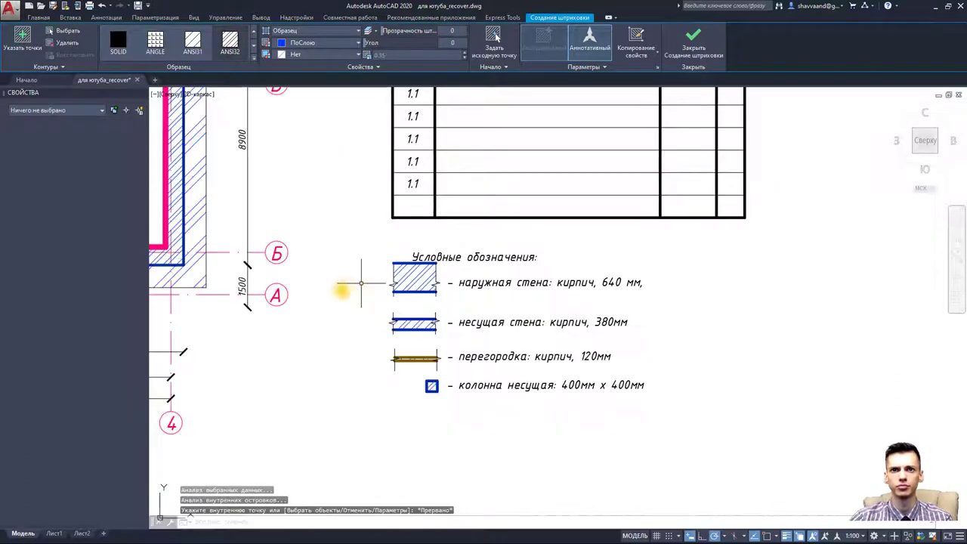
scroll(488, 325, down, 2)
scroll(485, 322, down, 2)
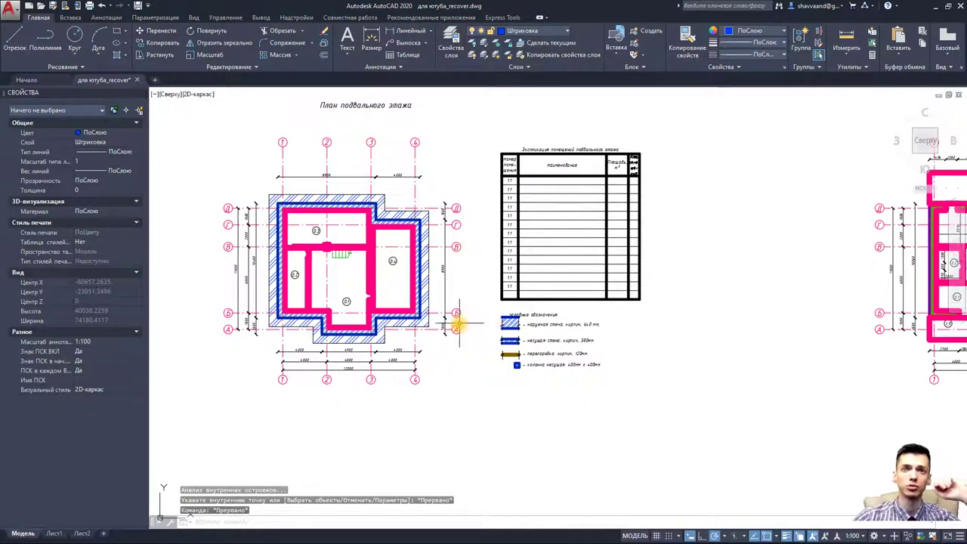
scroll(454, 327, down, 1)
scroll(445, 329, down, 1)
scroll(442, 332, down, 1)
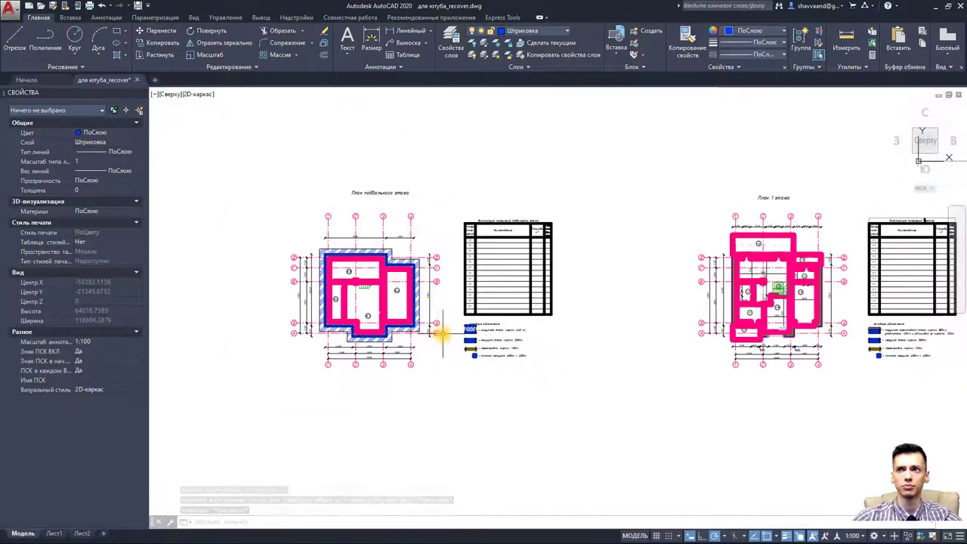
middle_drag(443, 336, 439, 339)
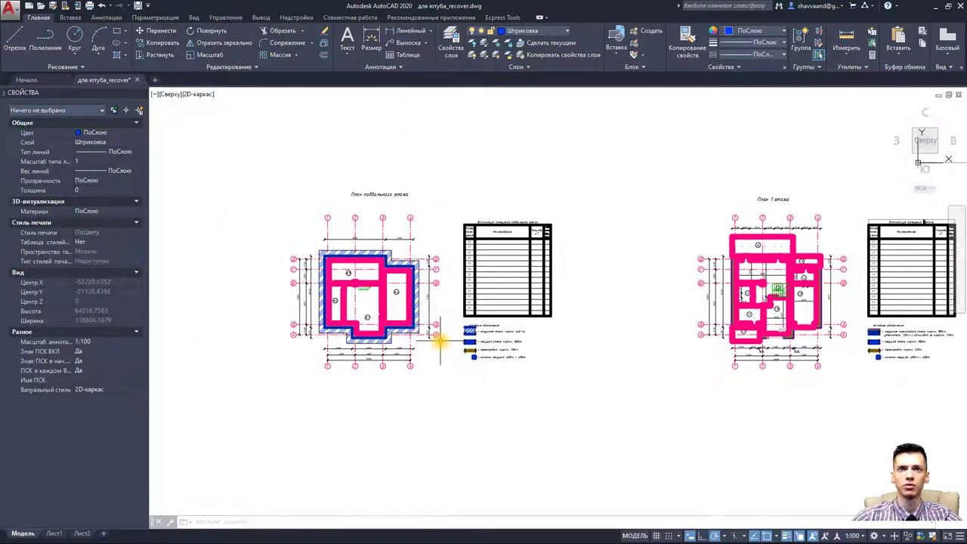
scroll(405, 336, up, 5)
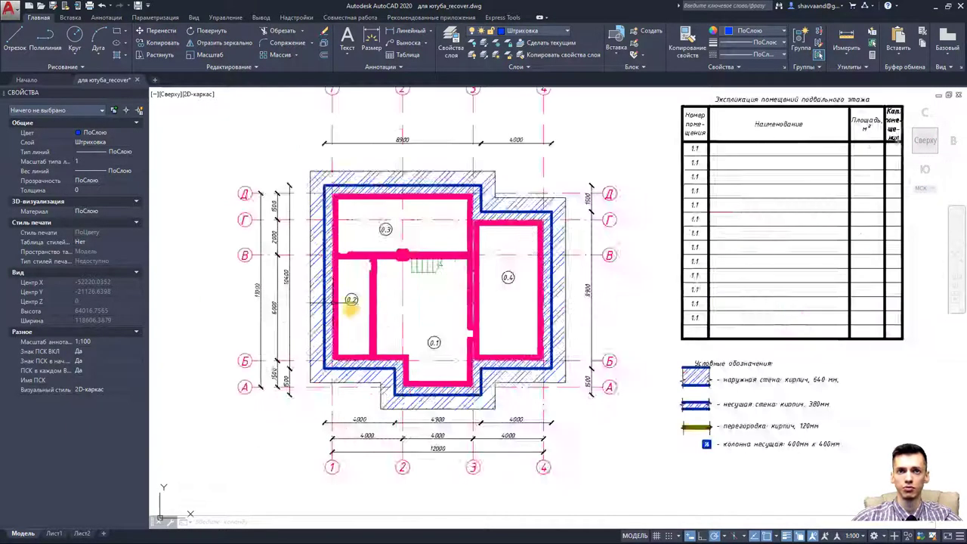
scroll(376, 317, up, 1)
scroll(406, 305, down, 3)
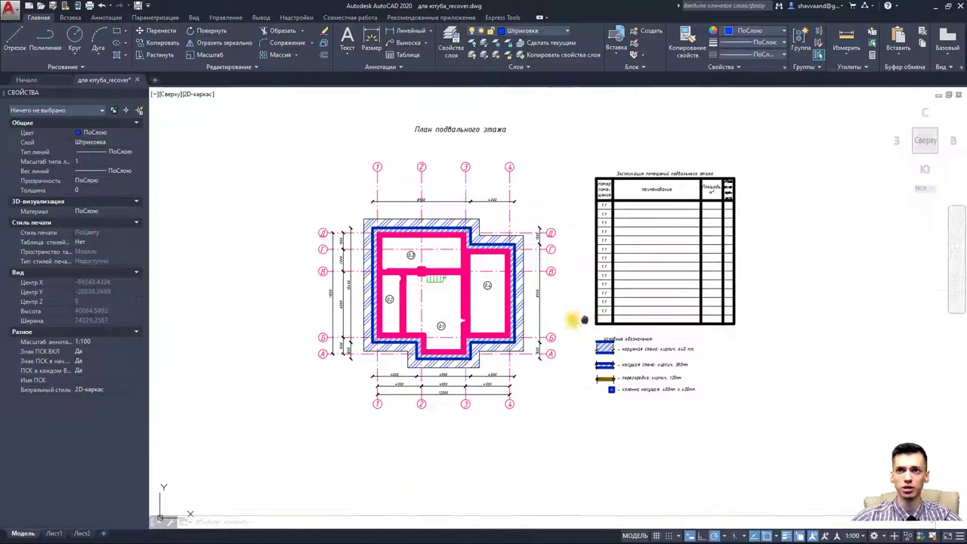
scroll(744, 258, up, 6)
- Make размеры_ the current layer from the Home tab's Layers panel
click(723, 243)
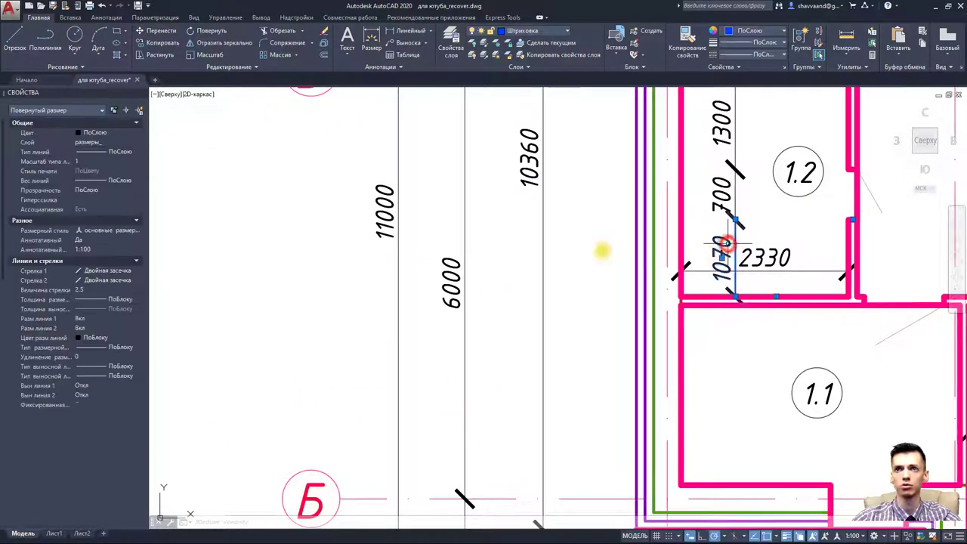
click(107, 18)
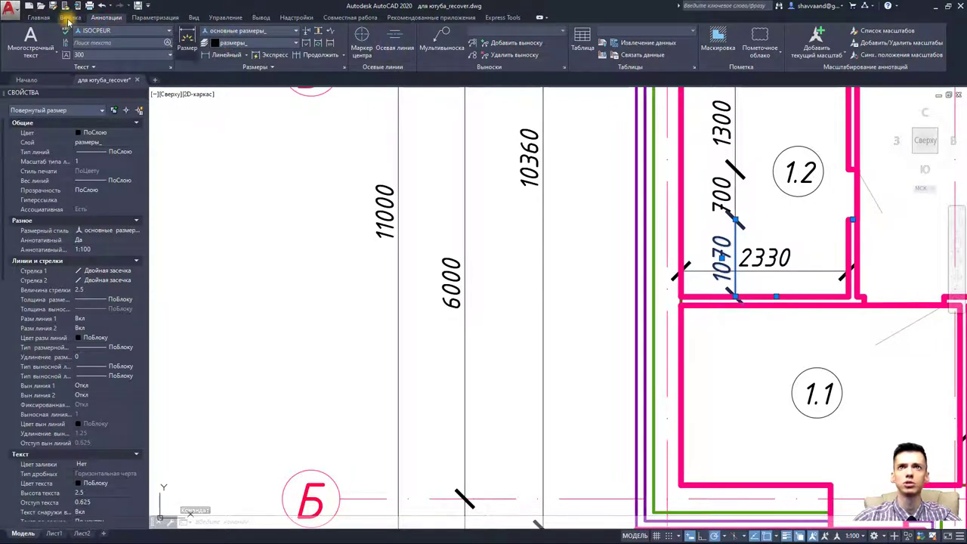
click(39, 16)
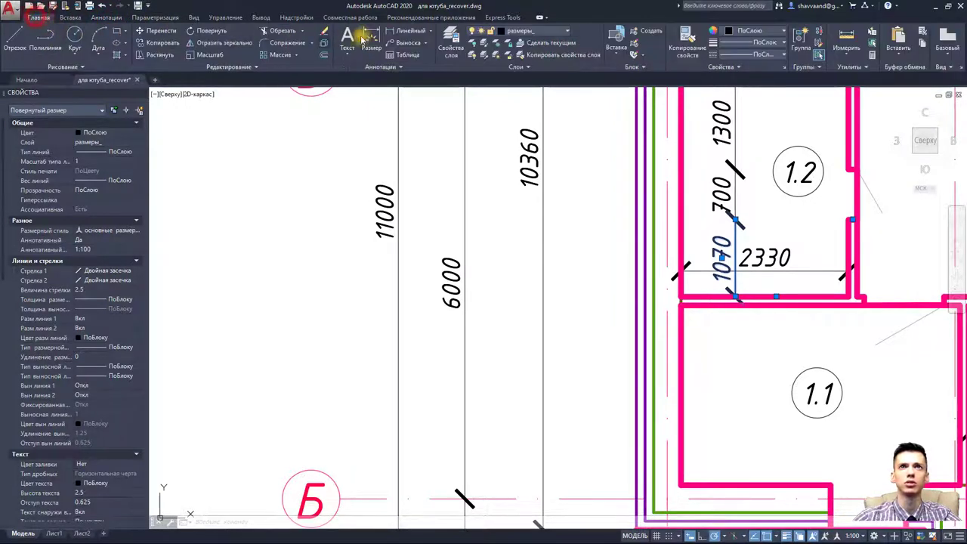
click(411, 30)
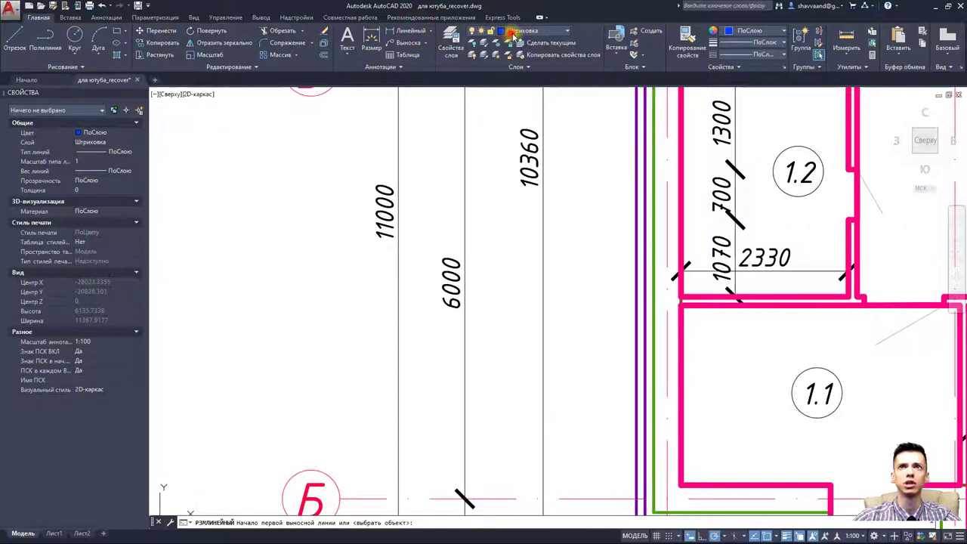
click(512, 35)
click(522, 223)
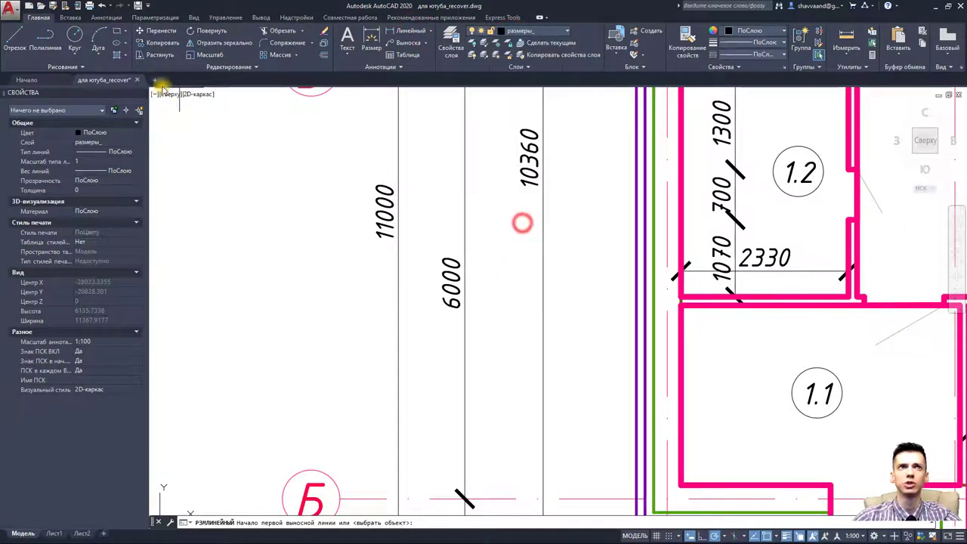
key(Escape)
key(Escape)
click(718, 190)
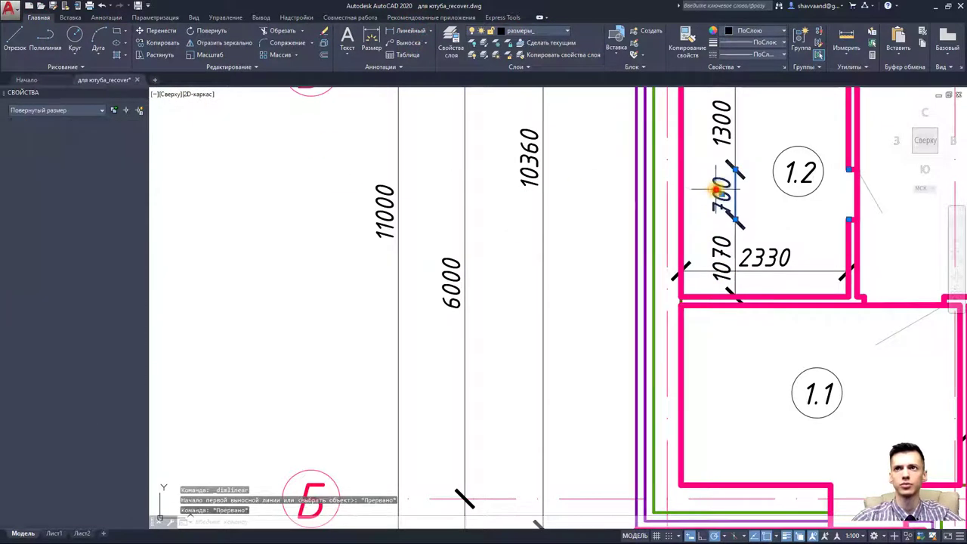
key(Escape)
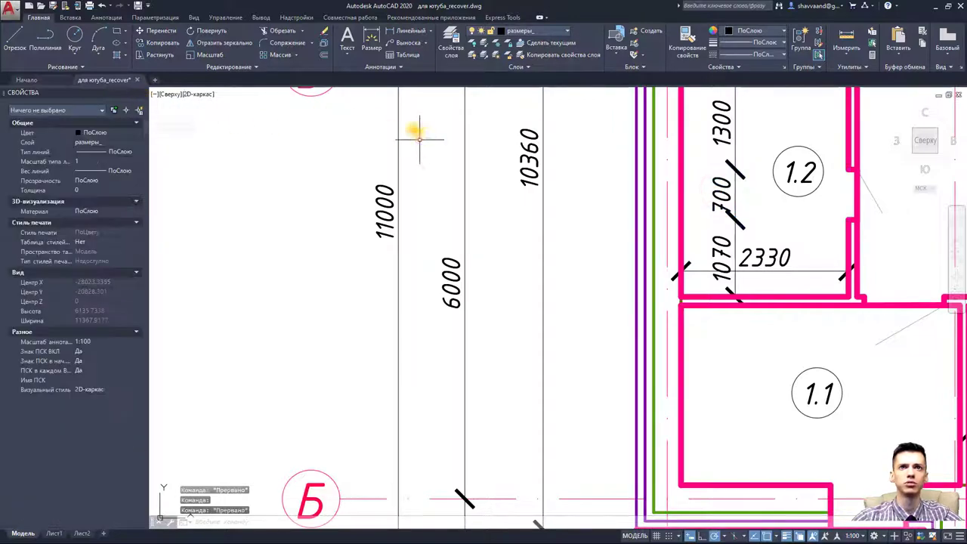
- Begin a linear dimension on room 0.3's top outer wall, then cancel the attempt
click(411, 35)
scroll(317, 234, down, 5)
scroll(287, 220, down, 3)
scroll(465, 220, up, 5)
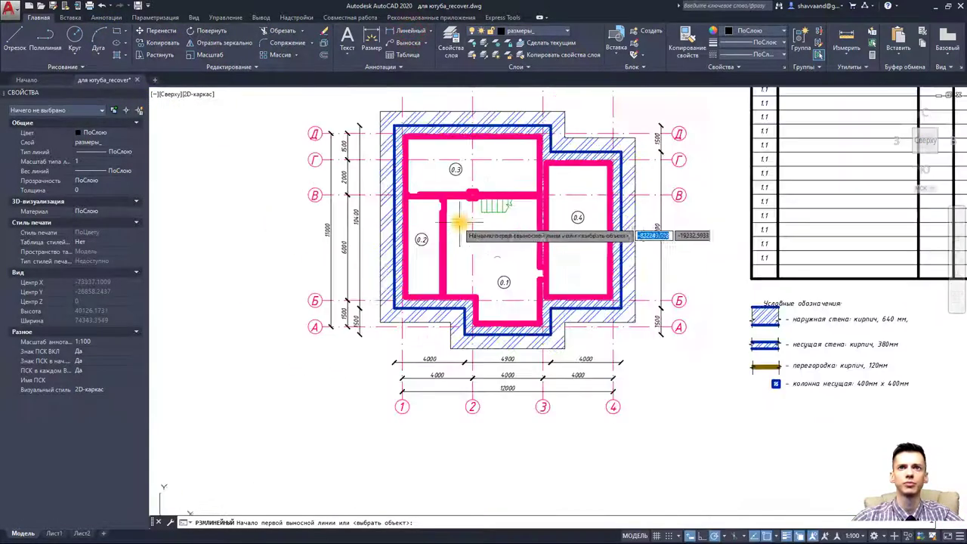
scroll(456, 220, up, 4)
scroll(423, 216, down, 4)
scroll(399, 166, up, 1)
scroll(397, 155, up, 4)
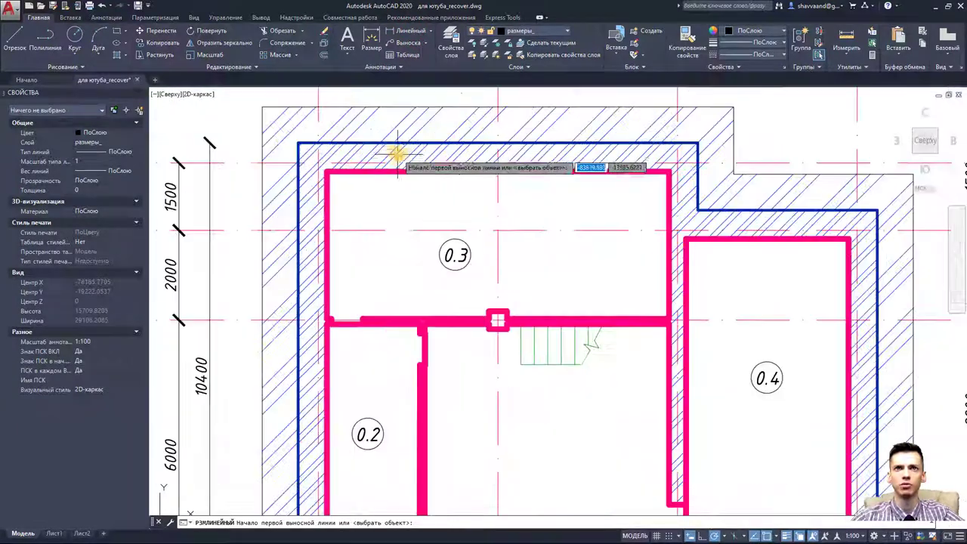
scroll(397, 155, up, 3)
click(340, 135)
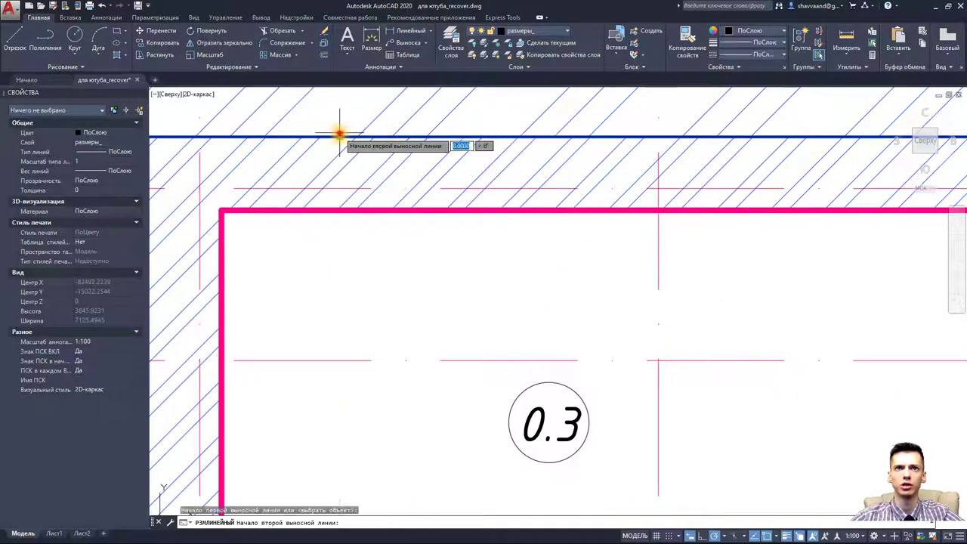
scroll(335, 218, down, 6)
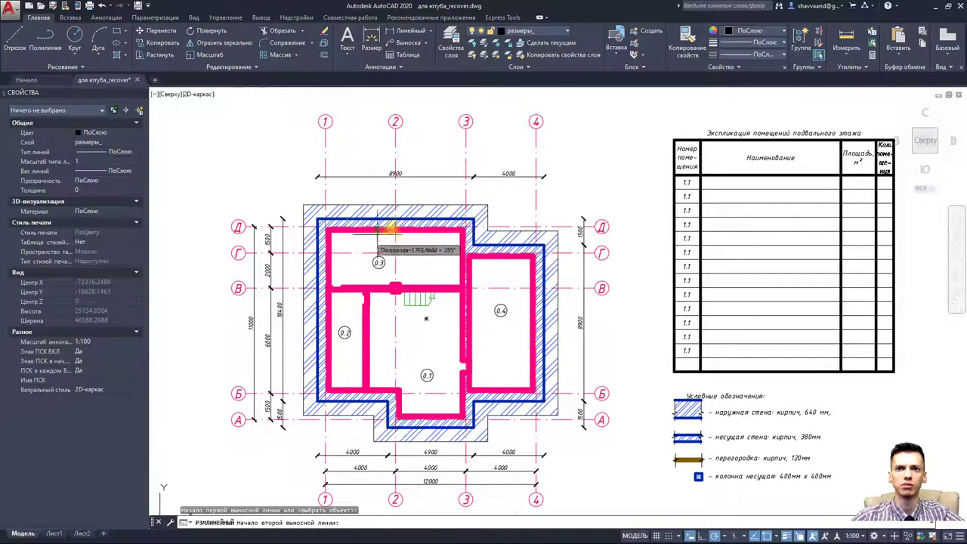
key(Escape)
scroll(420, 217, up, 4)
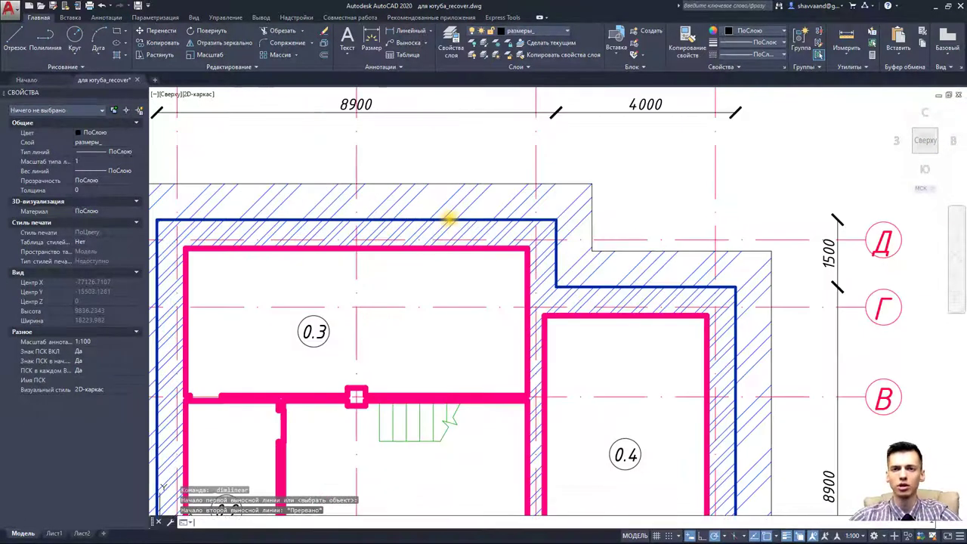
- Dimension the 640 thickness of the top outer wall above room 0.3
key(Return)
click(435, 218)
click(435, 248)
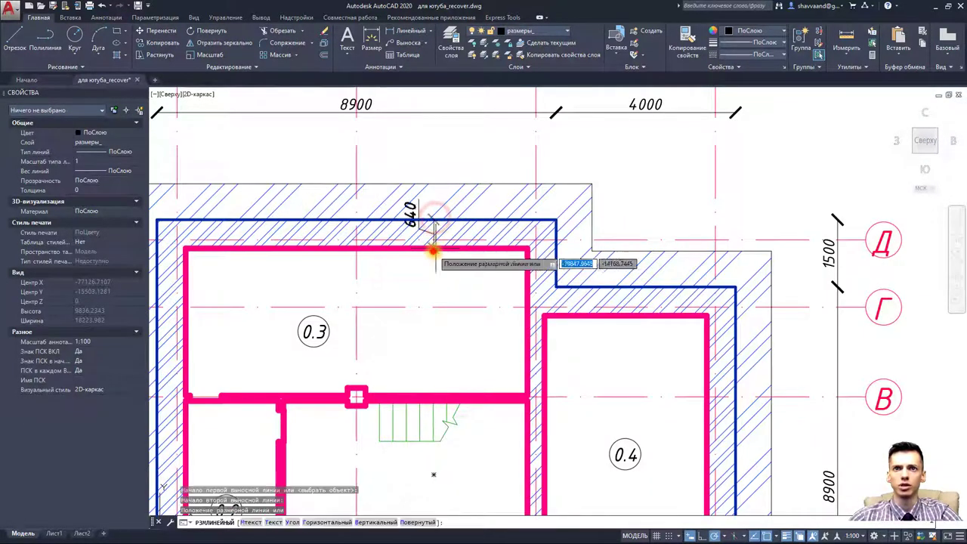
click(412, 249)
middle_drag(429, 267, 424, 255)
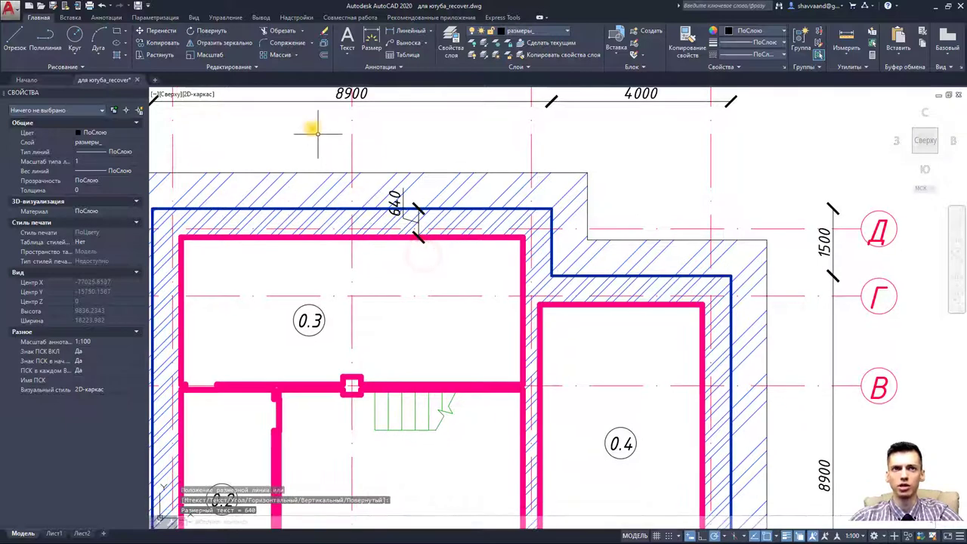
- Continue the vertical chain with 3280, 120, 7220 and 640 down the plan
click(115, 21)
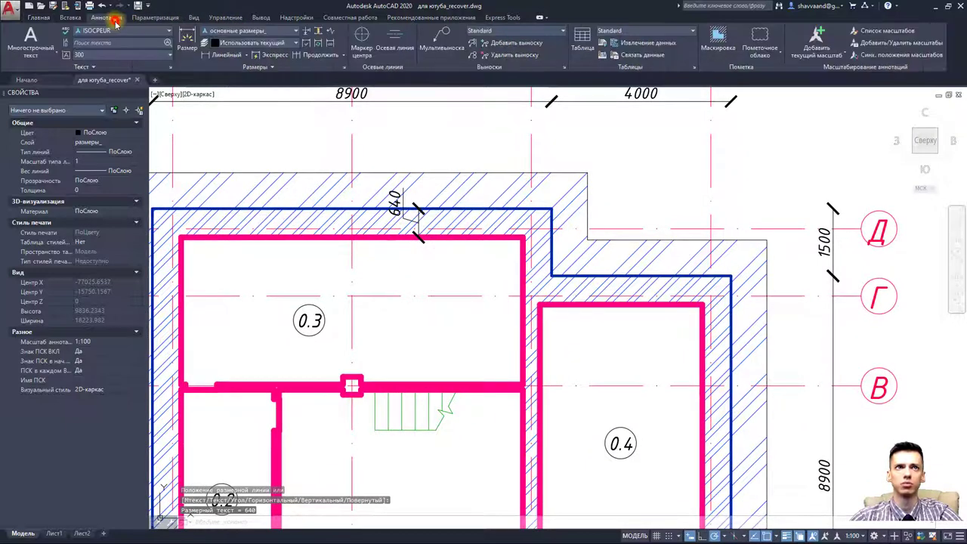
click(320, 54)
scroll(399, 270, up, 3)
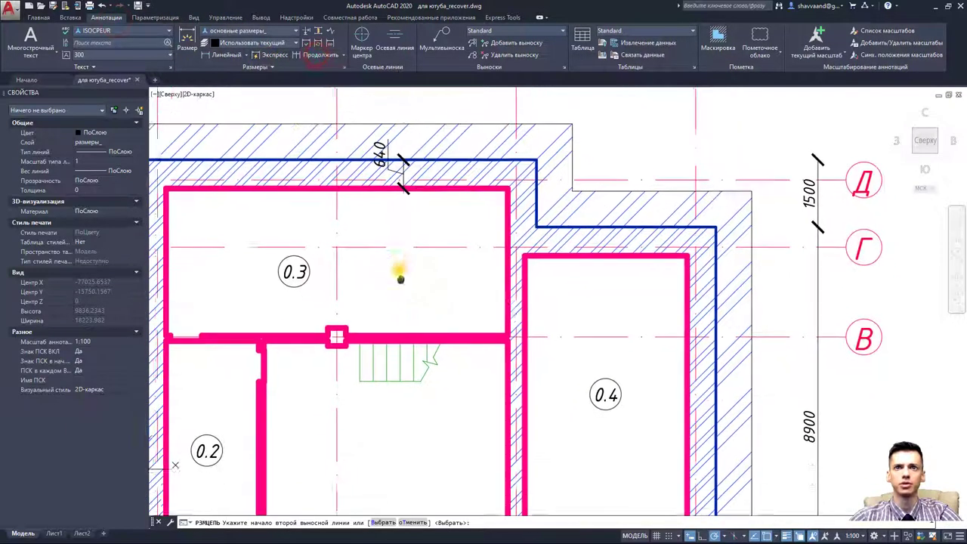
scroll(411, 333, up, 3)
click(382, 371)
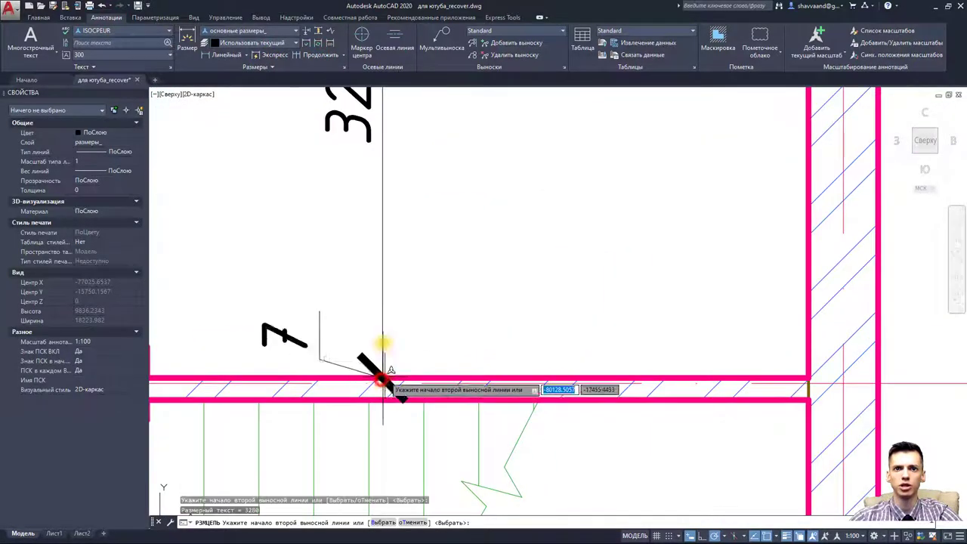
middle_drag(379, 380, 363, 286)
click(367, 303)
scroll(369, 304, down, 5)
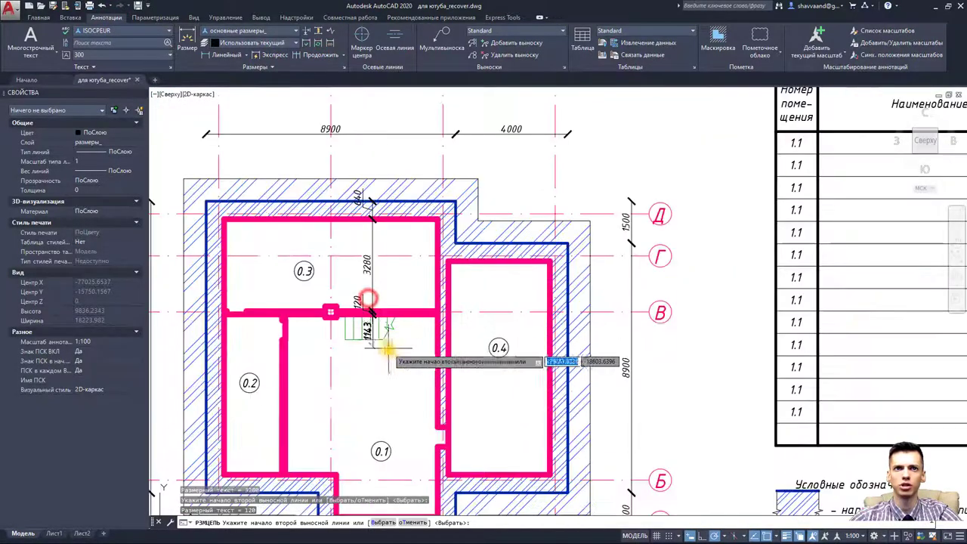
middle_drag(374, 469, 375, 327)
click(373, 388)
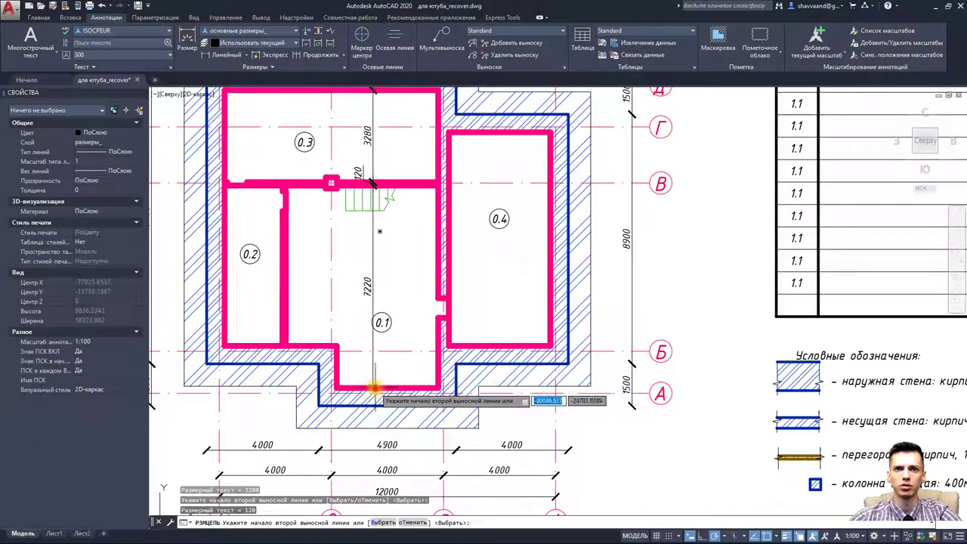
scroll(373, 394, up, 2)
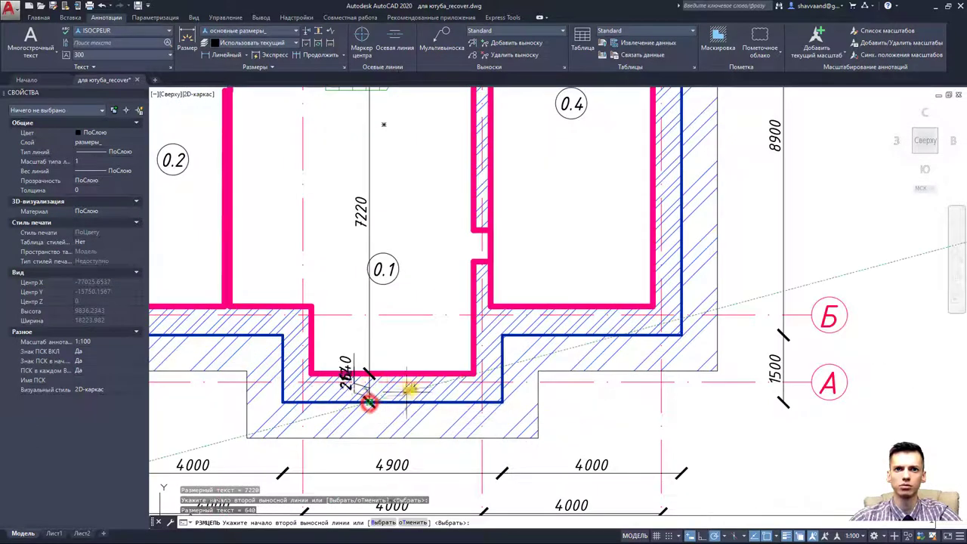
click(369, 400)
key(Escape)
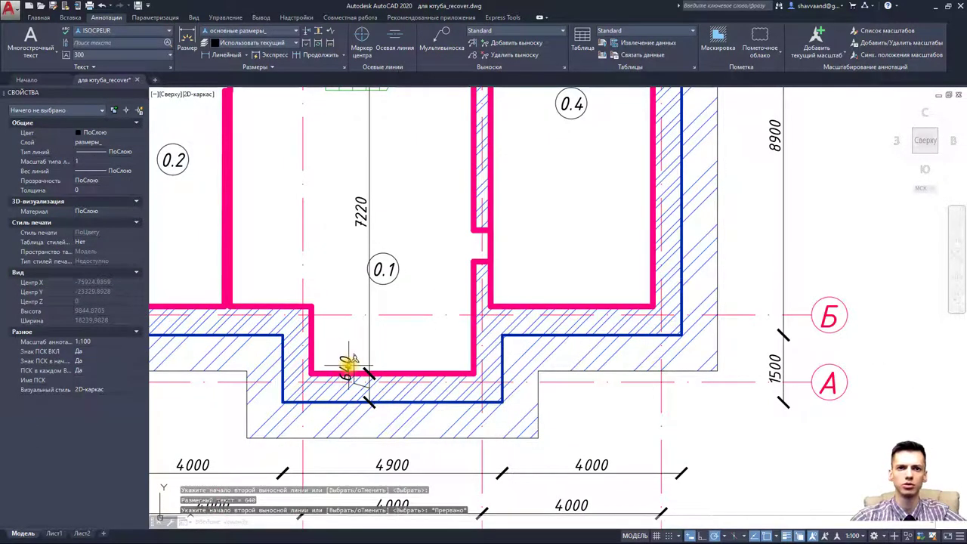
- Reposition the bottom and top 640 dimension texts, moving the top one outside the plan
click(350, 365)
click(343, 380)
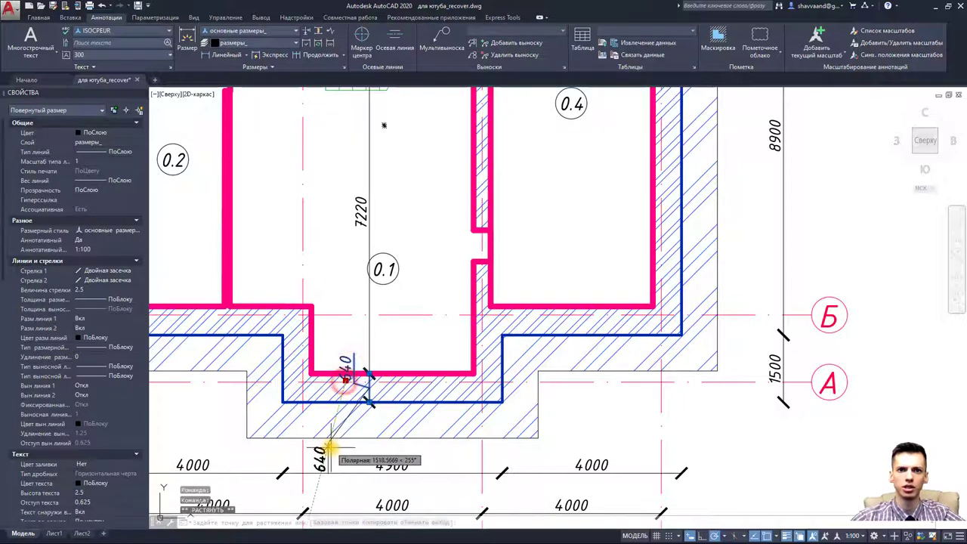
key(Escape)
scroll(377, 249, down, 3)
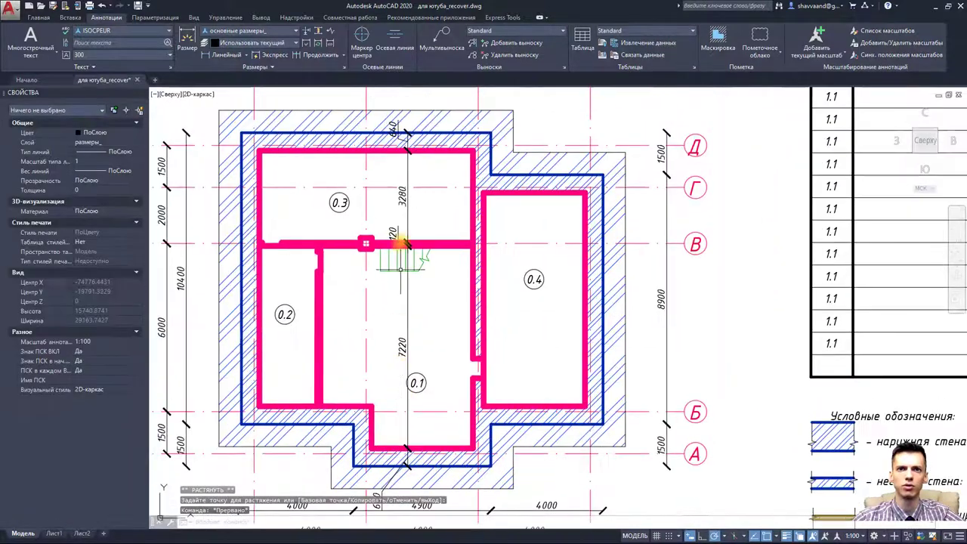
click(381, 202)
right_click(380, 200)
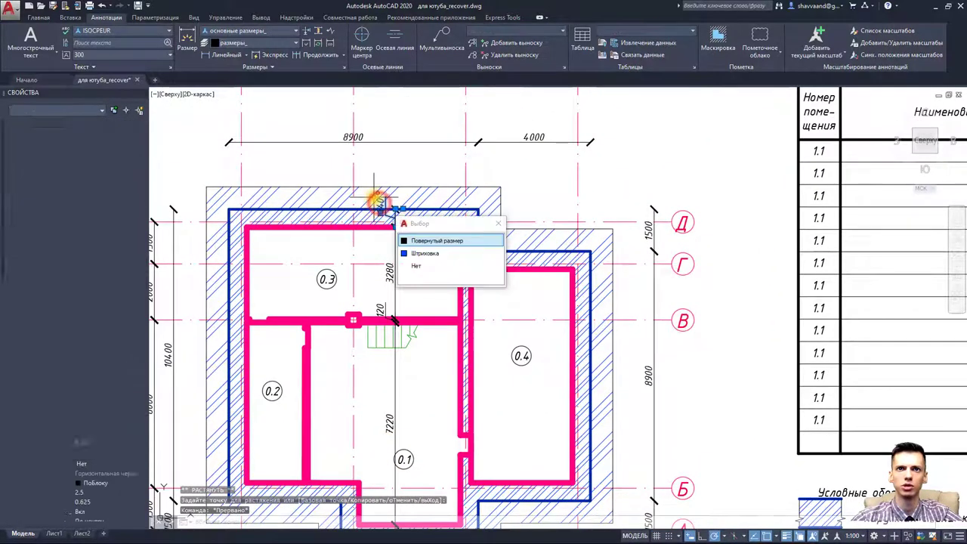
key(Escape)
right_click(380, 198)
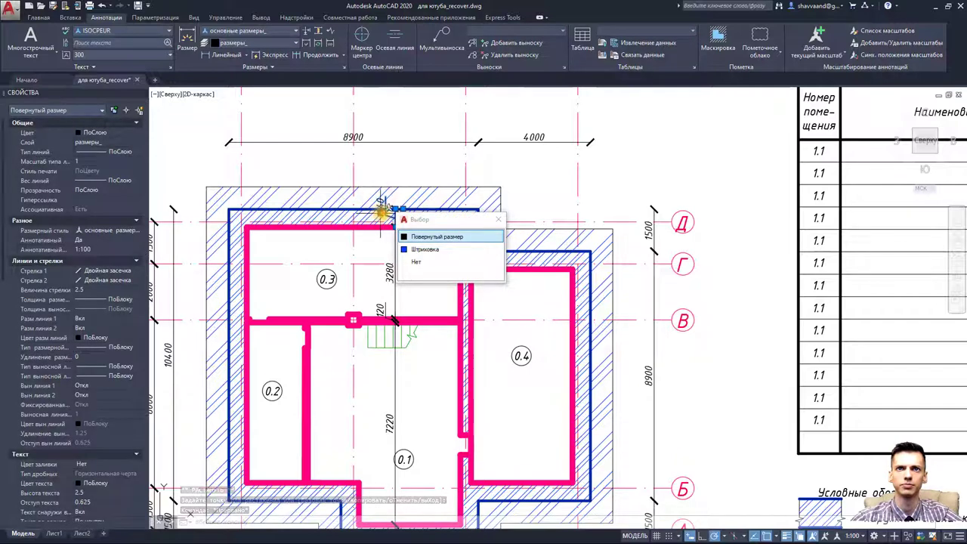
click(380, 210)
key(Escape)
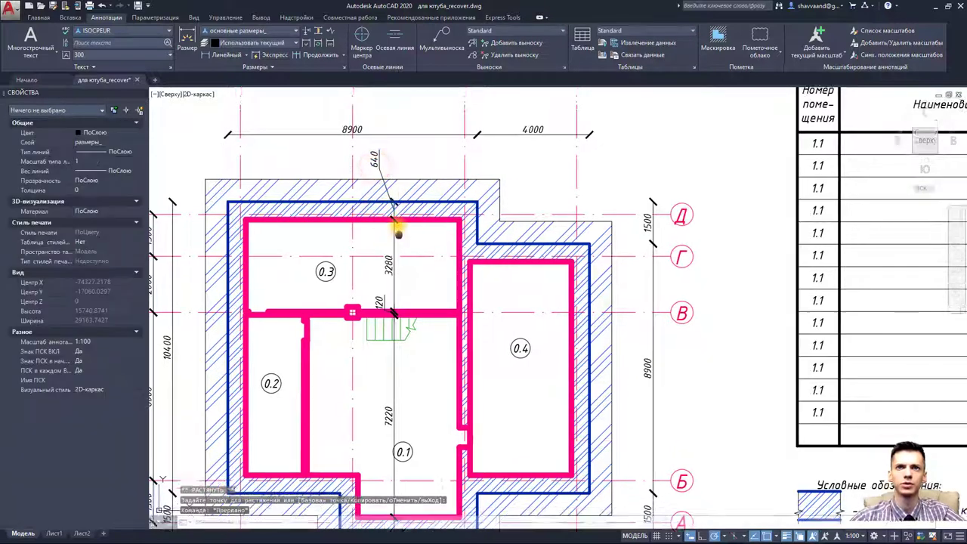
middle_drag(395, 219, 383, 173)
- Dimension 210 at room 0.2's wall and continue with 700 and 4810
click(219, 57)
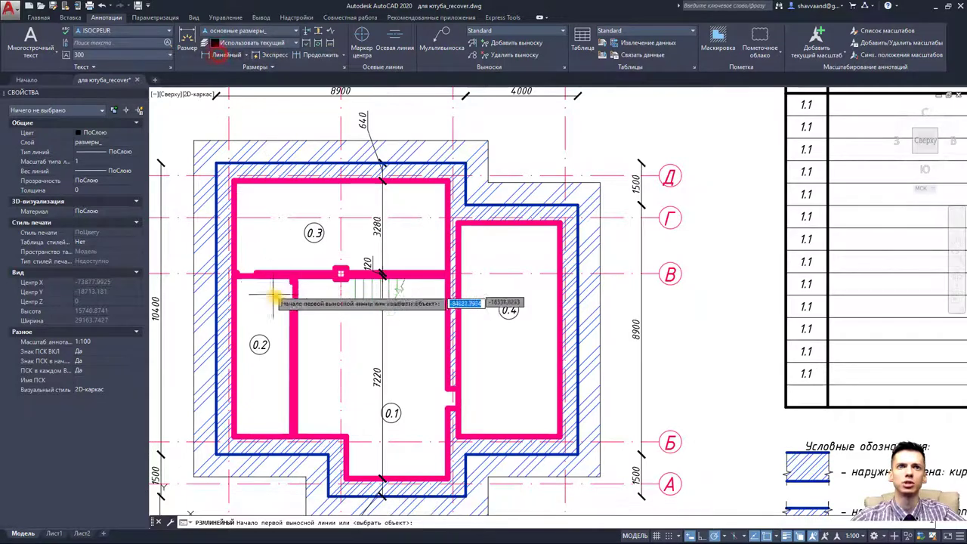
scroll(264, 291, up, 5)
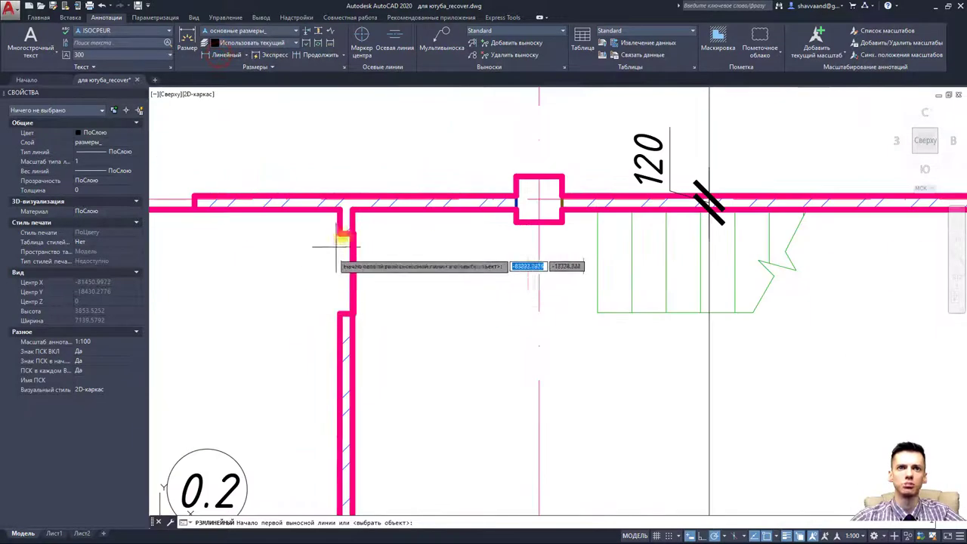
click(336, 210)
click(340, 234)
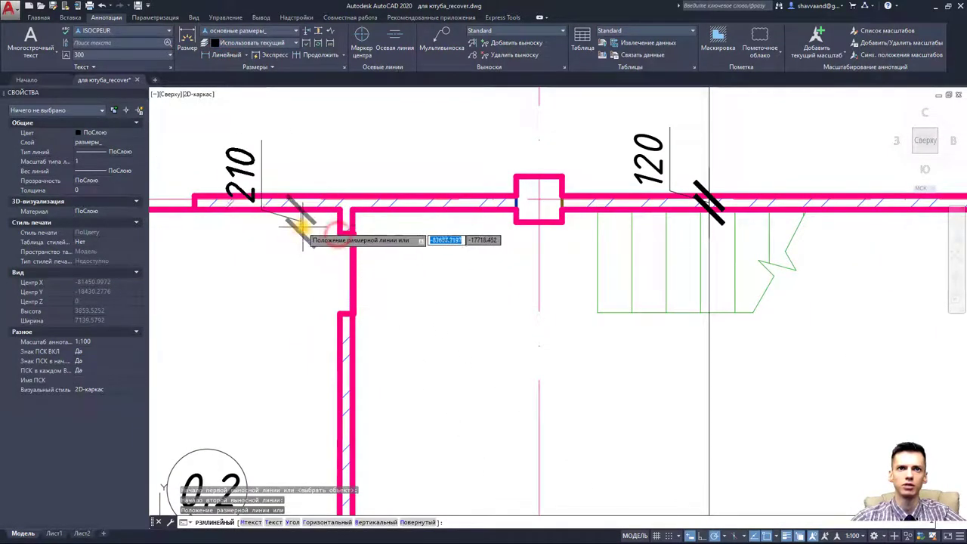
click(304, 226)
click(301, 56)
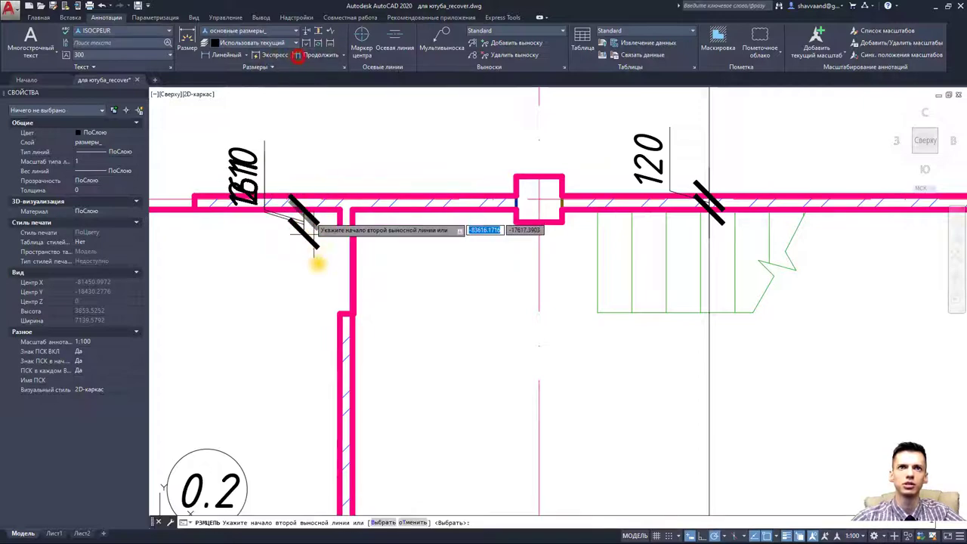
click(338, 314)
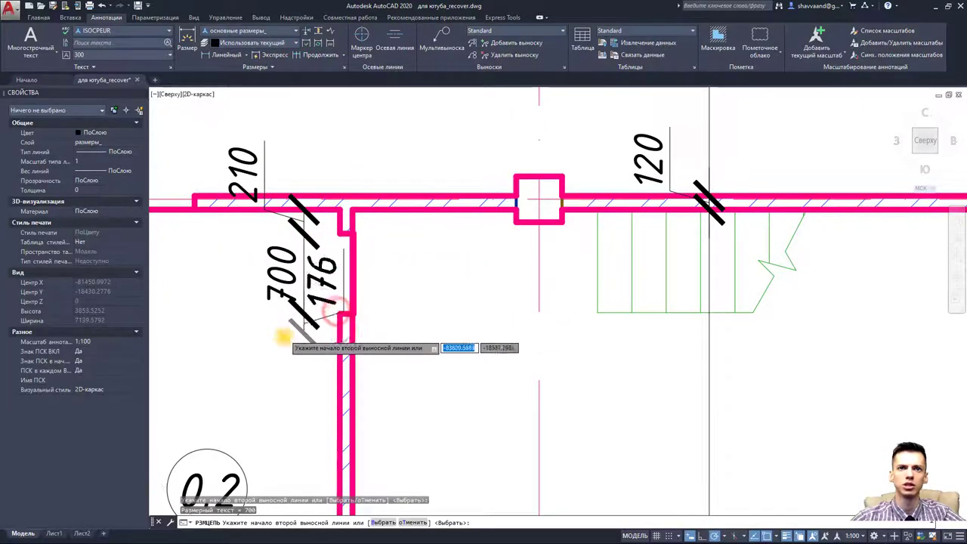
scroll(276, 249, down, 5)
click(280, 389)
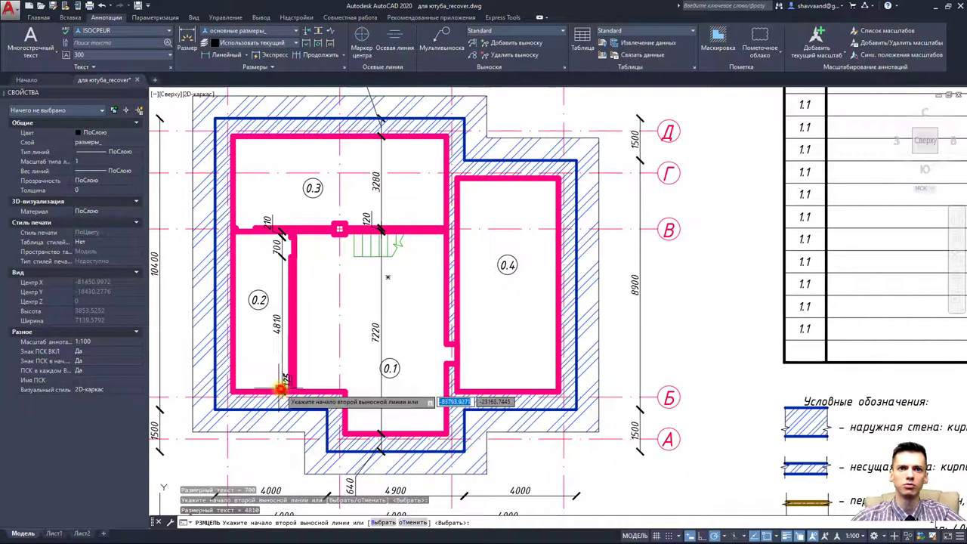
key(Escape)
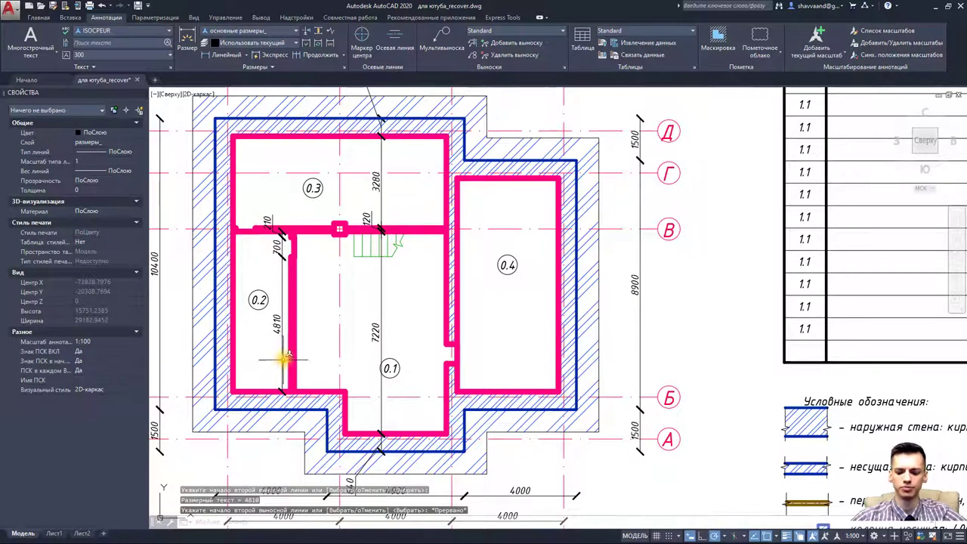
key(Return)
scroll(286, 358, up, 6)
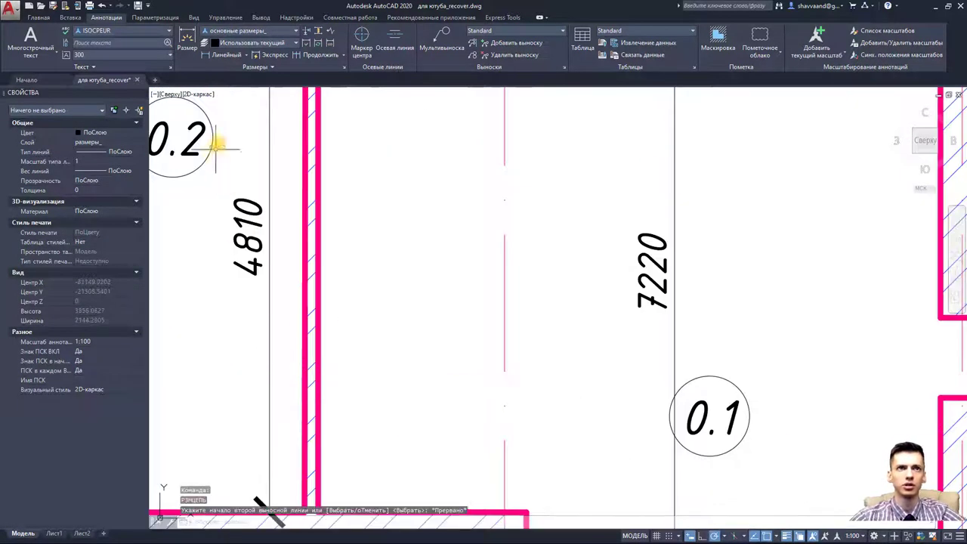
- Dimension room 0.2's width as 2064 between its inner walls
click(211, 53)
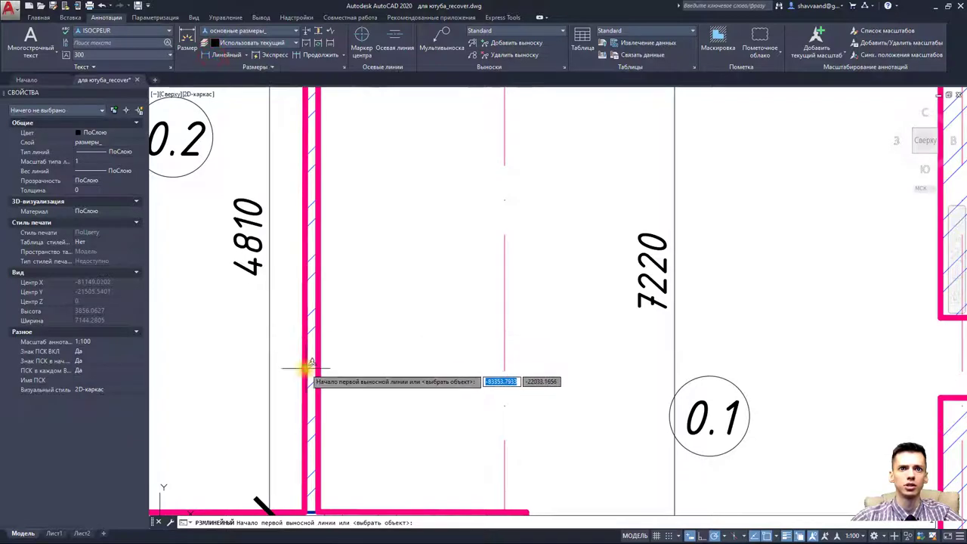
click(270, 363)
scroll(287, 359, down, 2)
click(284, 343)
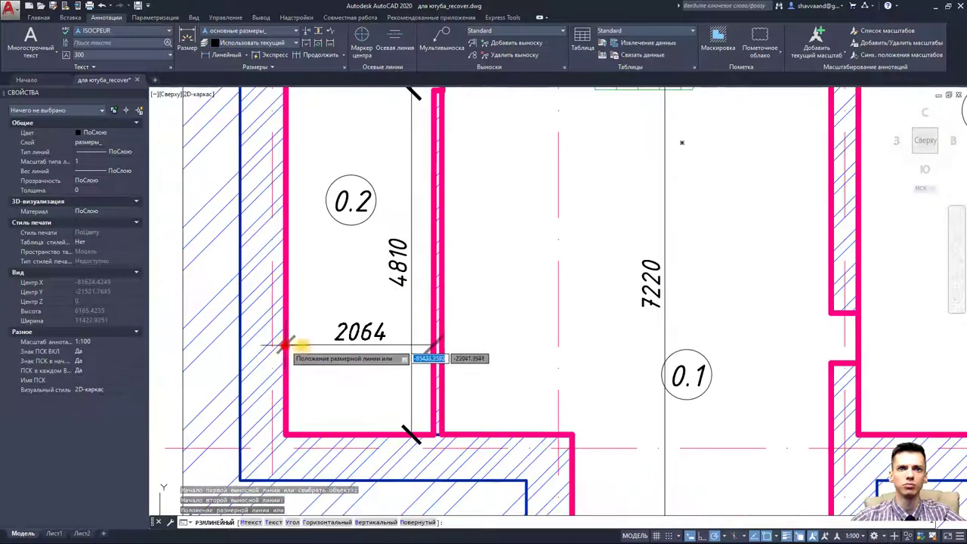
click(315, 343)
scroll(390, 315, down, 2)
middle_drag(460, 368, 345, 264)
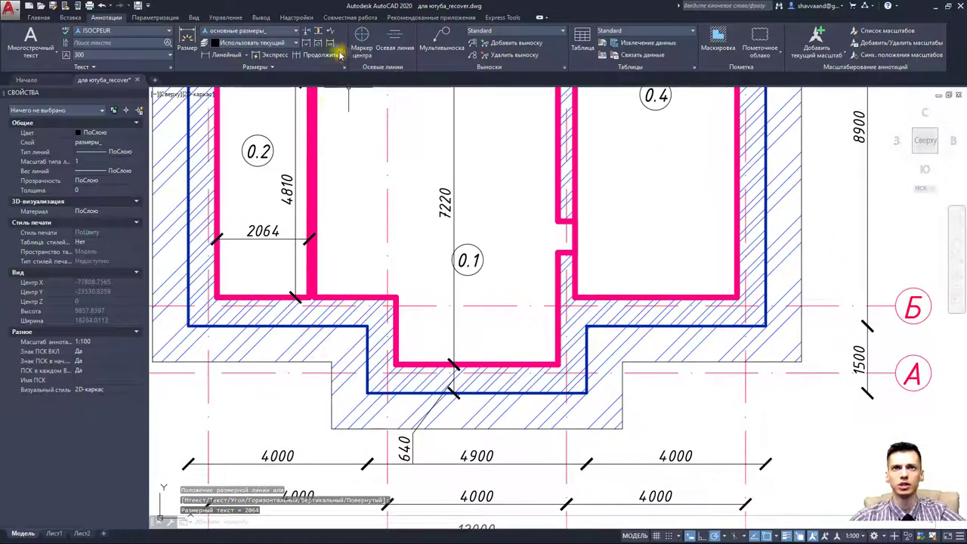
- Dimension the 1500 depth of the lower alcove in room 0.1
key(Return)
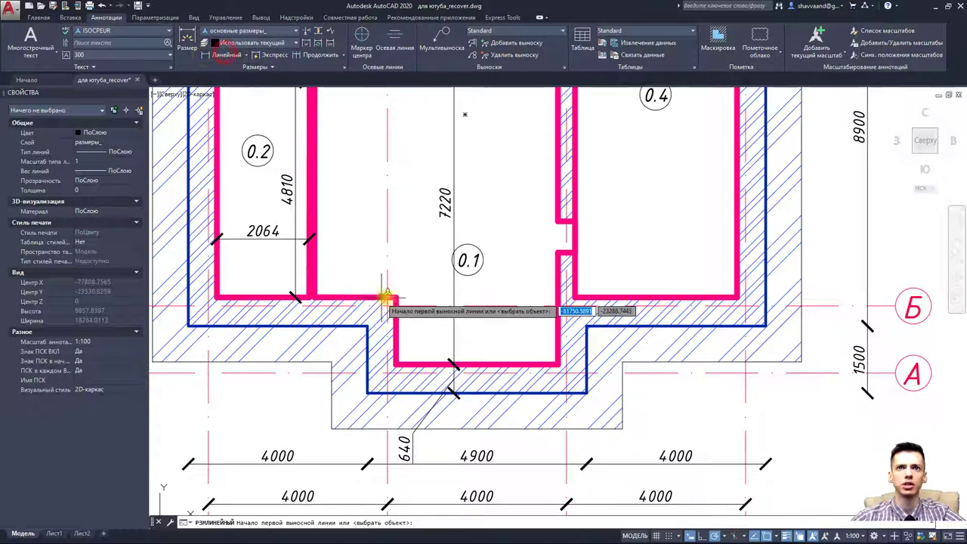
click(396, 298)
click(396, 365)
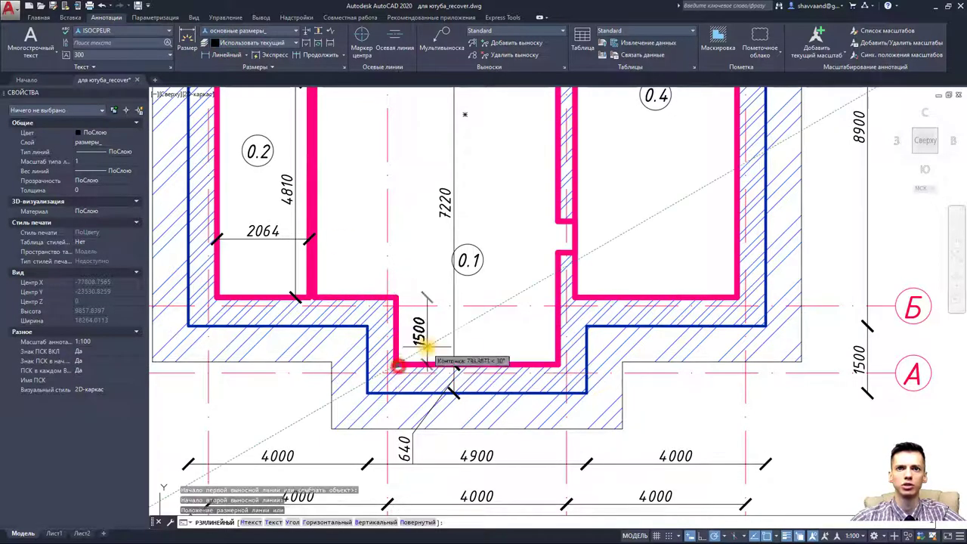
scroll(410, 294, down, 5)
scroll(367, 258, up, 7)
key(Escape)
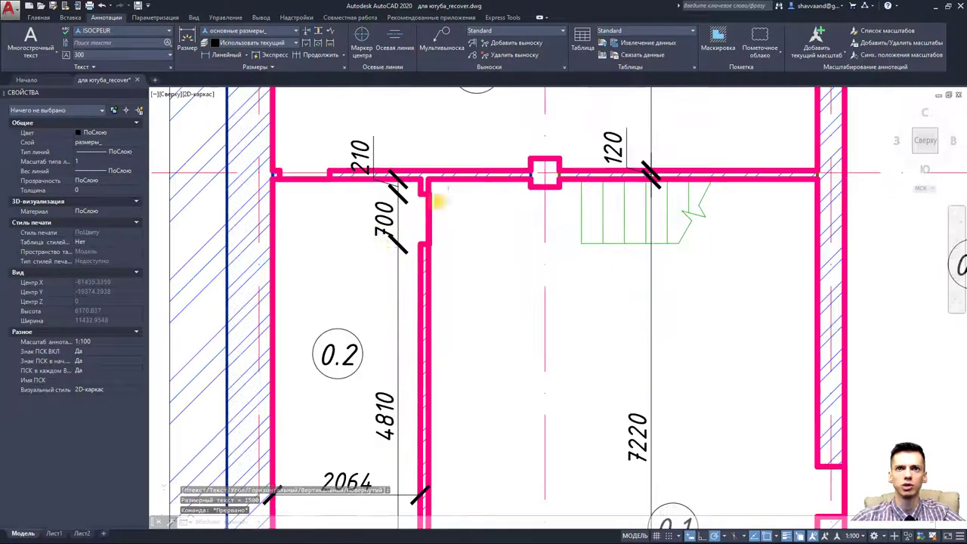
scroll(442, 201, up, 5)
scroll(388, 201, down, 7)
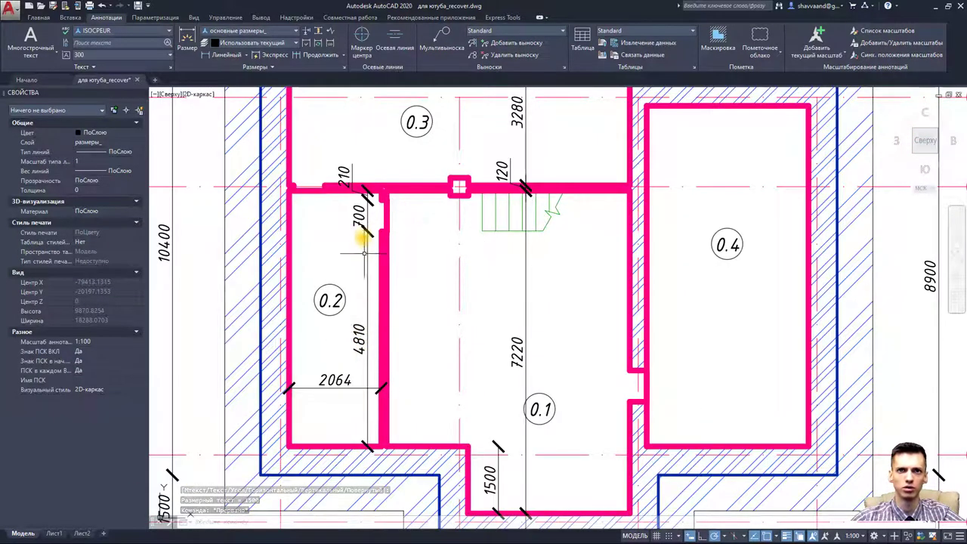
middle_drag(363, 300, 352, 258)
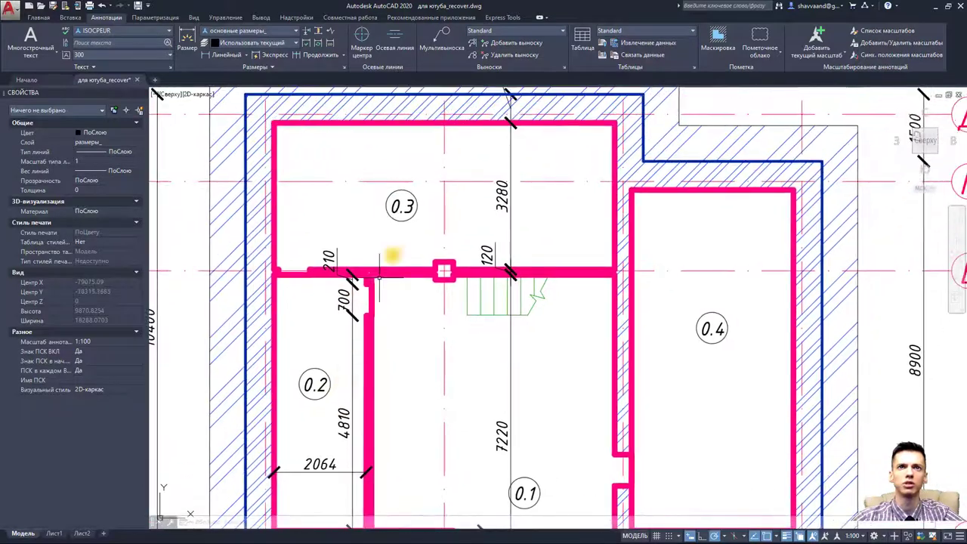
scroll(383, 201, down, 2)
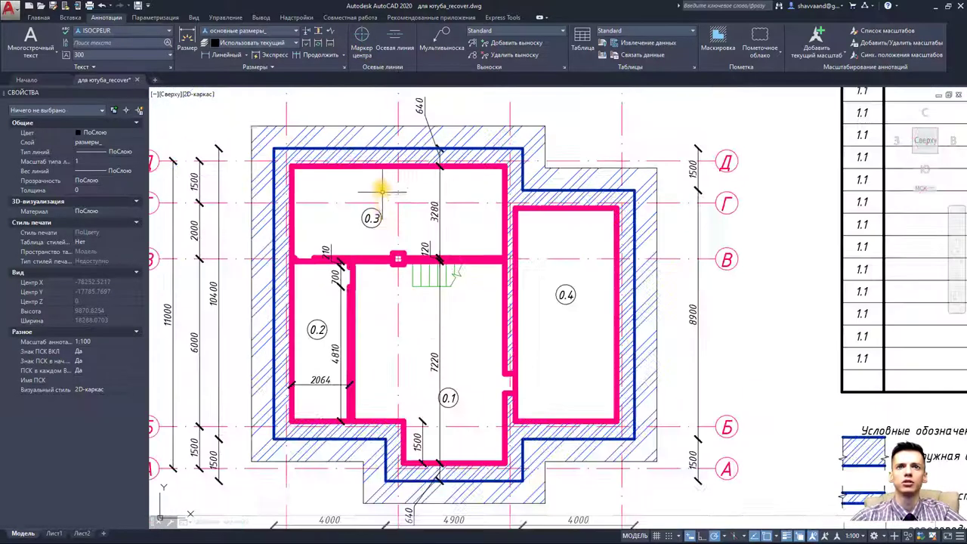
- Dimension room 0.3's width as 7620 between its left and right walls
click(227, 54)
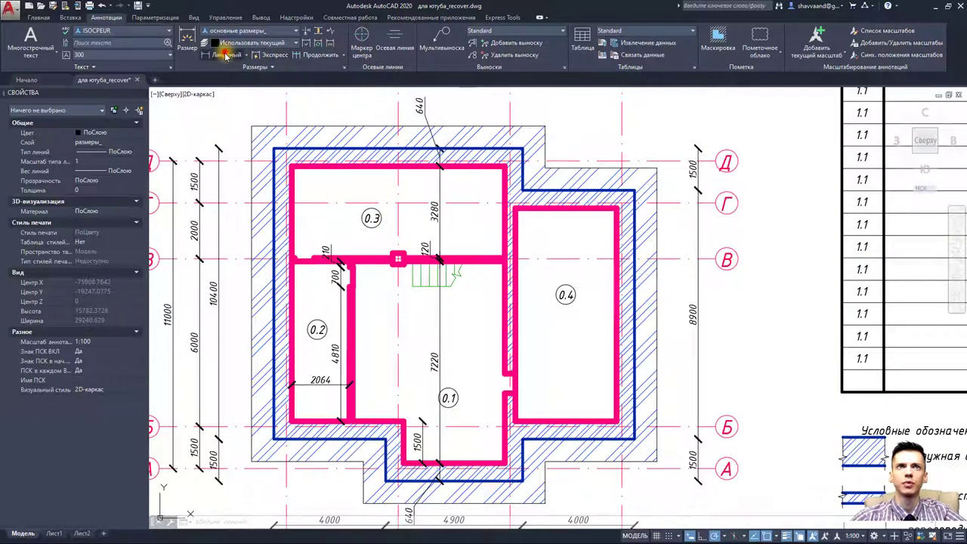
scroll(291, 213, up, 4)
click(281, 205)
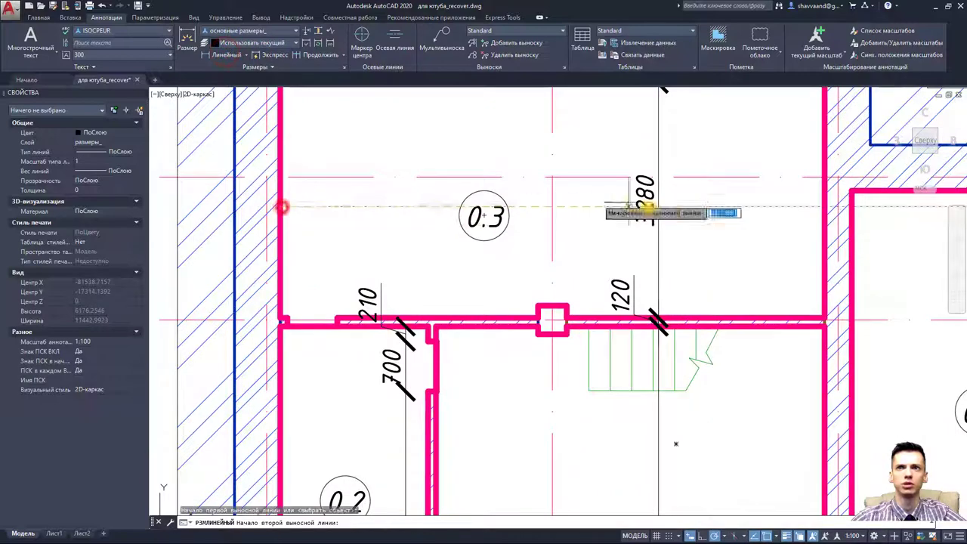
click(822, 212)
click(756, 135)
scroll(698, 196, down, 2)
scroll(699, 196, down, 2)
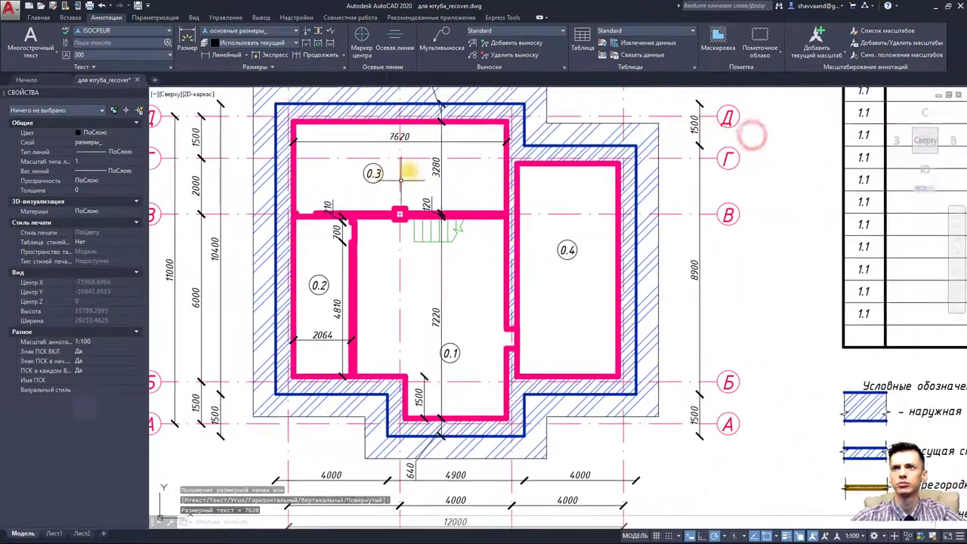
- Dimension room 0.4's length as 7620 between its top and bottom walls
click(218, 56)
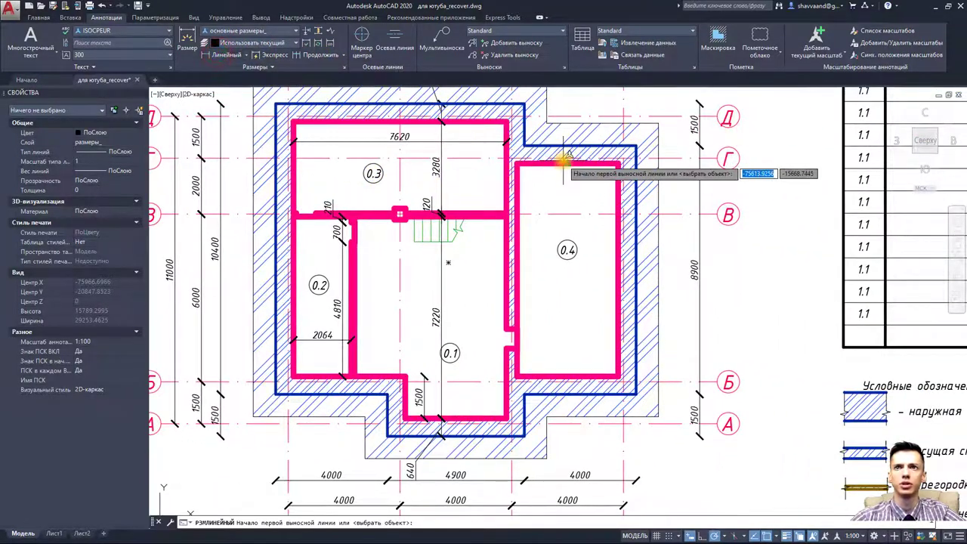
click(564, 163)
click(566, 376)
click(555, 320)
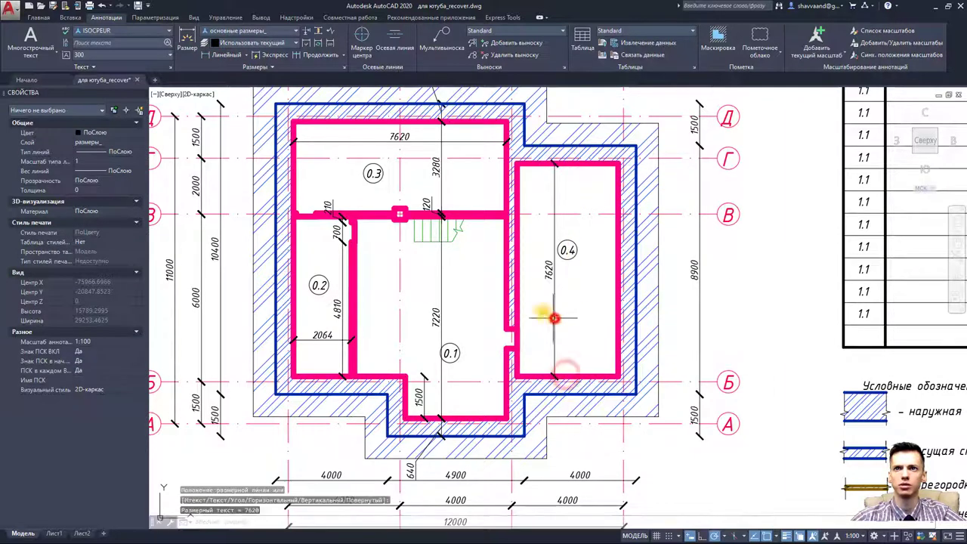
- Dimension room 0.4's 700 doorway and continue the chain to the bottom wall
click(224, 55)
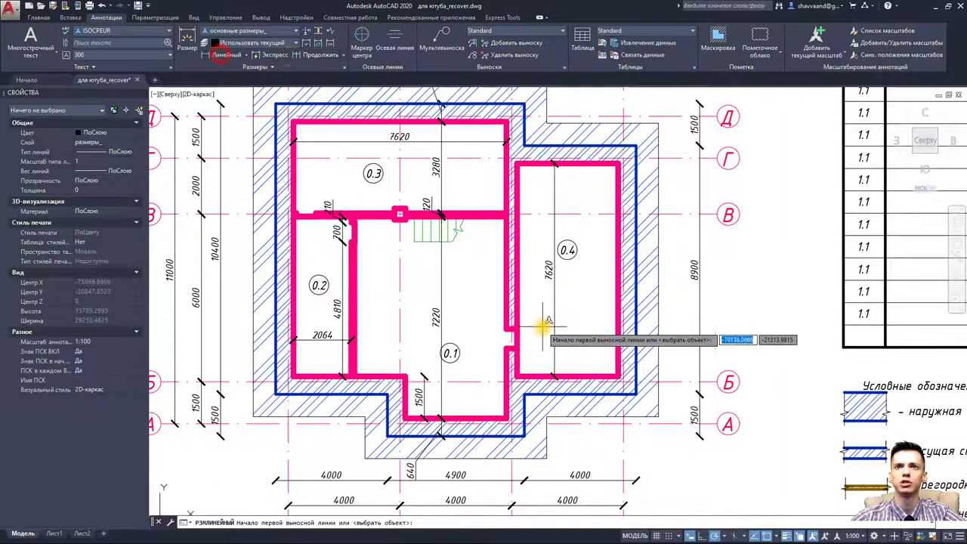
scroll(513, 287, up, 2)
scroll(496, 361, up, 1)
click(496, 361)
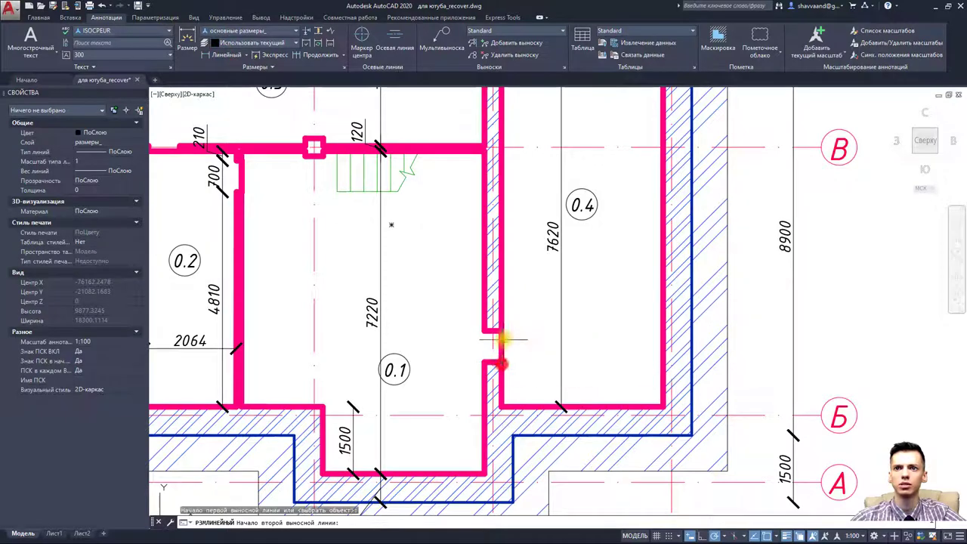
click(498, 330)
click(538, 334)
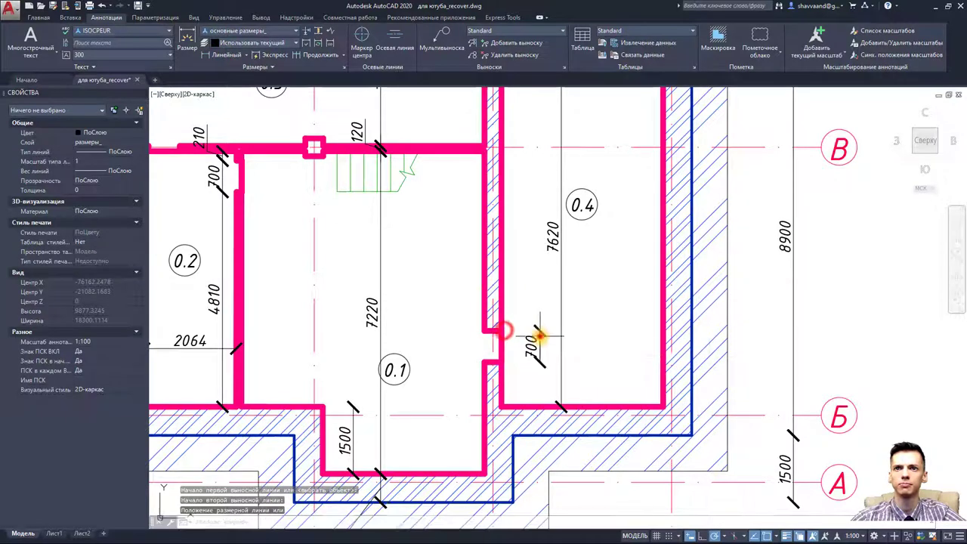
click(311, 54)
click(529, 409)
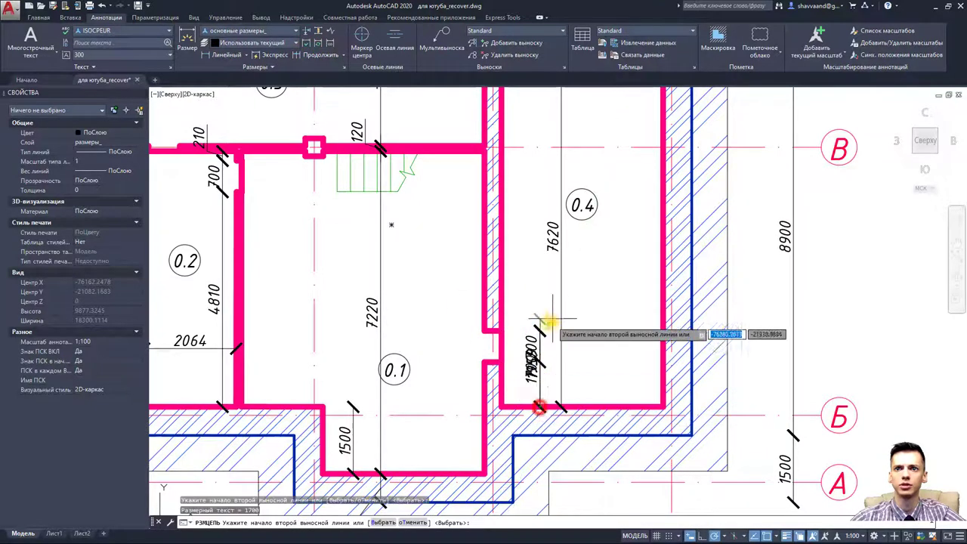
key(Escape)
- Grip-stretch the 1700 dimension to the doorway so it reads 1000
scroll(531, 375, up, 3)
click(531, 372)
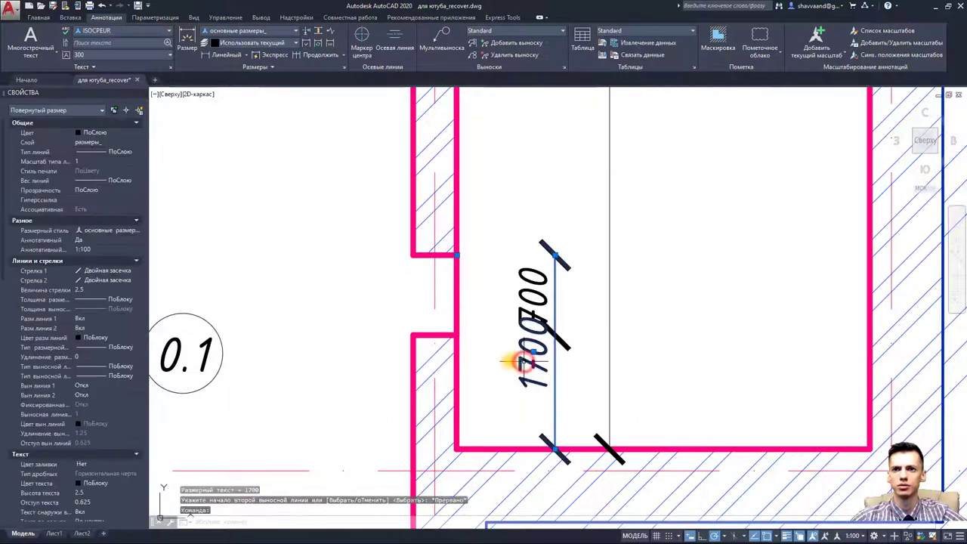
click(456, 255)
click(457, 335)
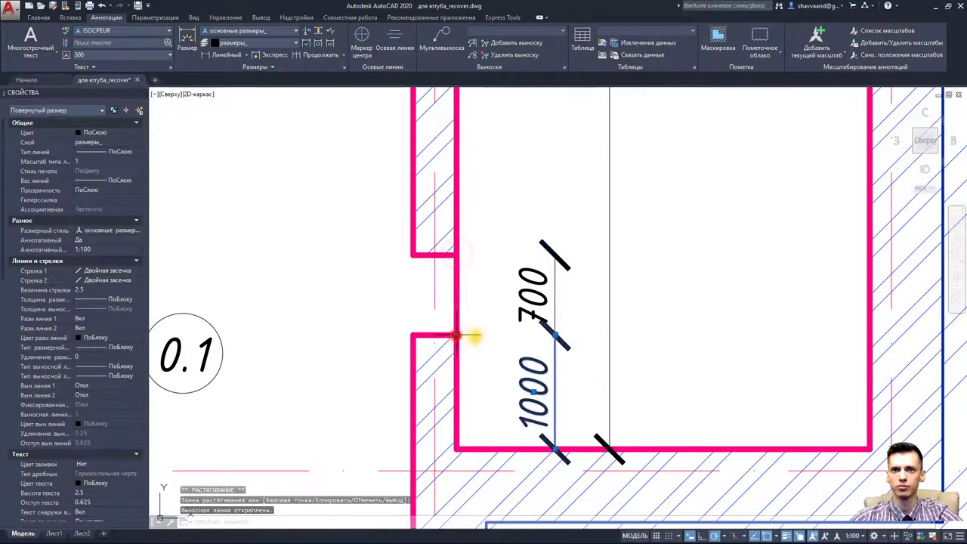
scroll(511, 302, down, 2)
key(Escape)
scroll(526, 280, down, 2)
middle_drag(528, 279, 456, 306)
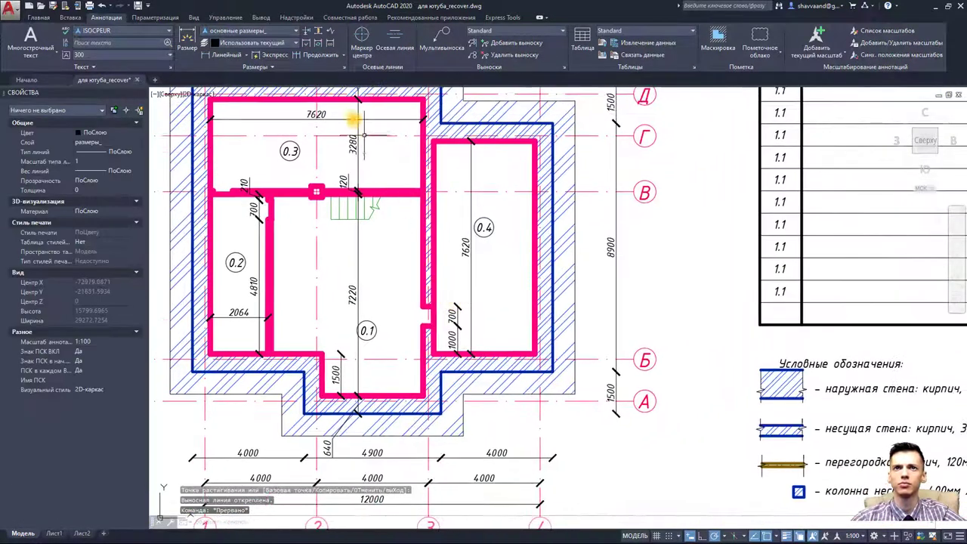
- Dimension room 0.4's width as 3620 between its left and right walls
click(227, 55)
click(435, 276)
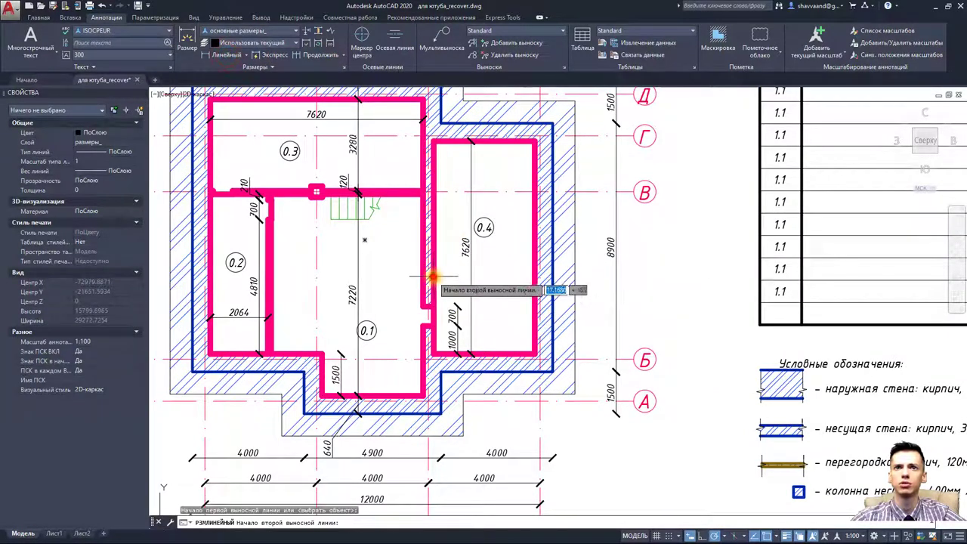
click(535, 278)
click(535, 275)
key(Escape)
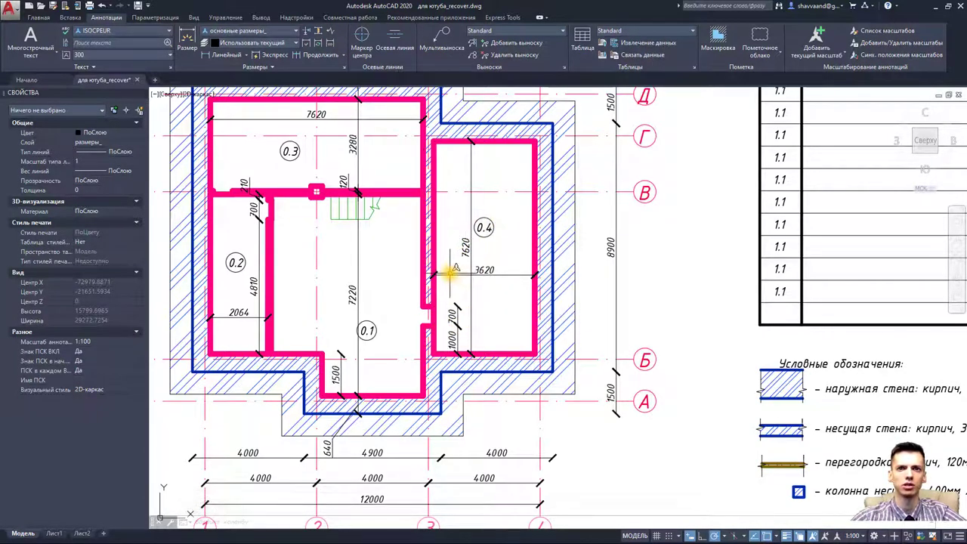
scroll(445, 278, down, 2)
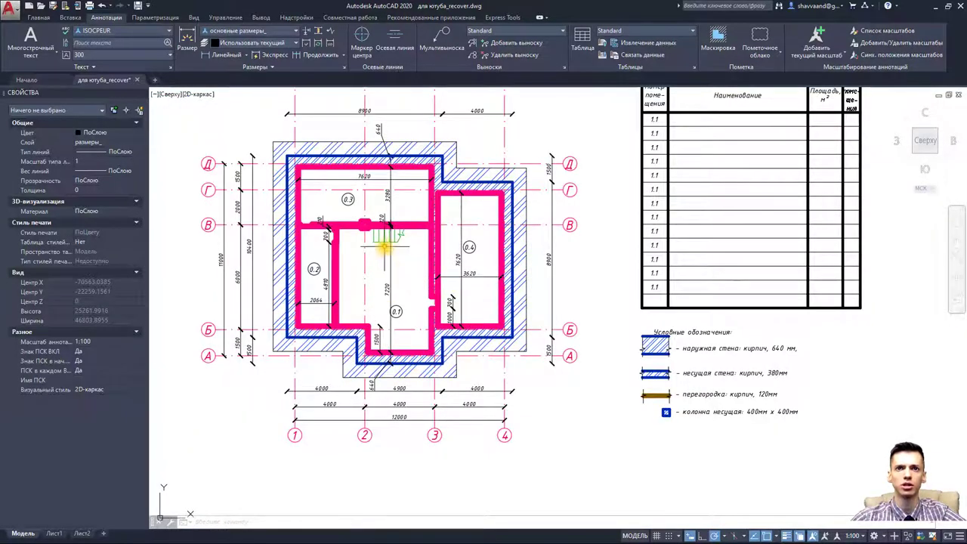
- Pan and zoom to bring the dimensioned basement plan back into view
scroll(384, 248, down, 1)
middle_drag(382, 252, 369, 282)
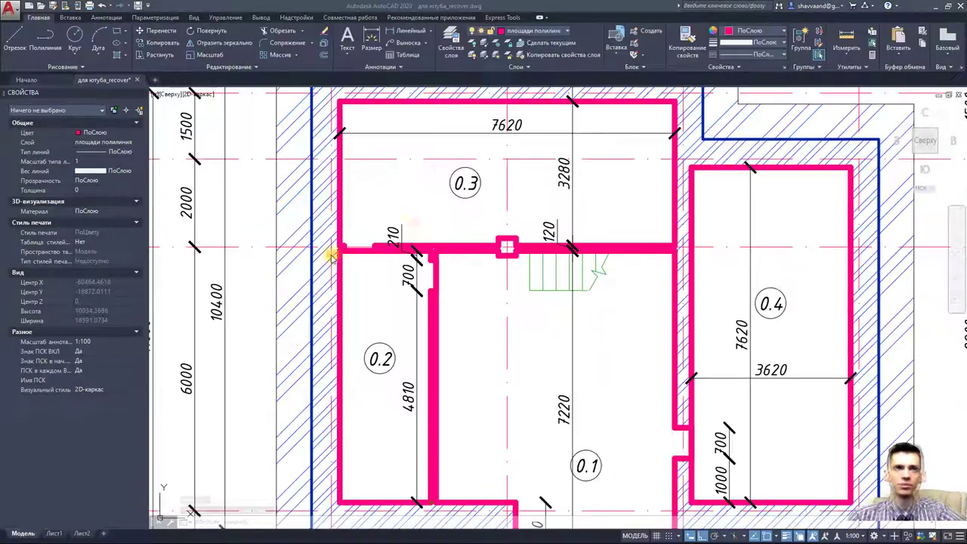
- Make размеры_ current and place a trial 2070 linear dimension across room 0.2
click(533, 31)
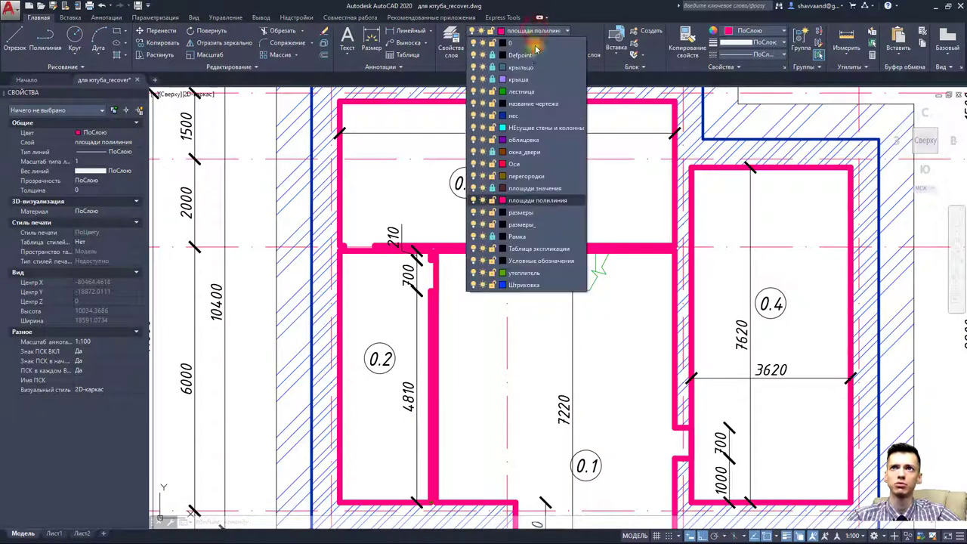
click(520, 225)
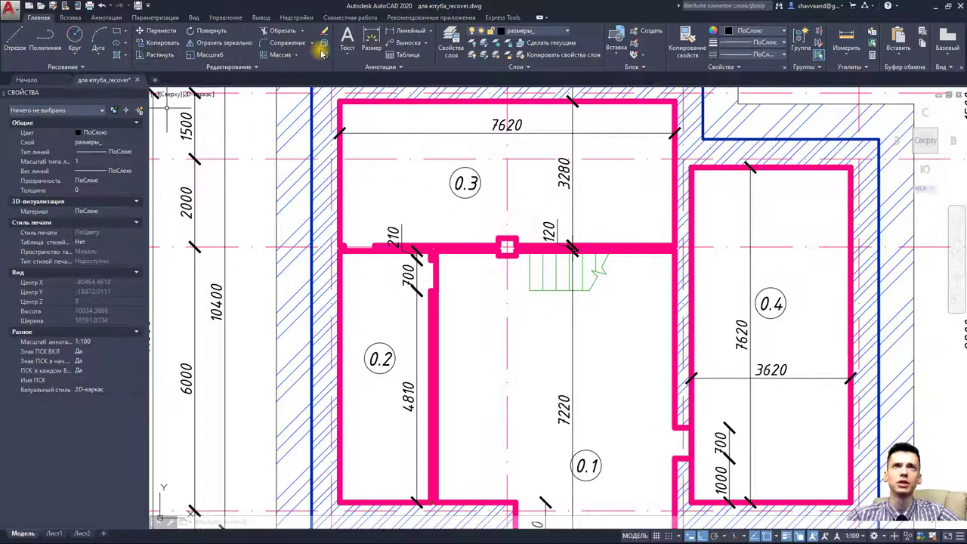
click(406, 31)
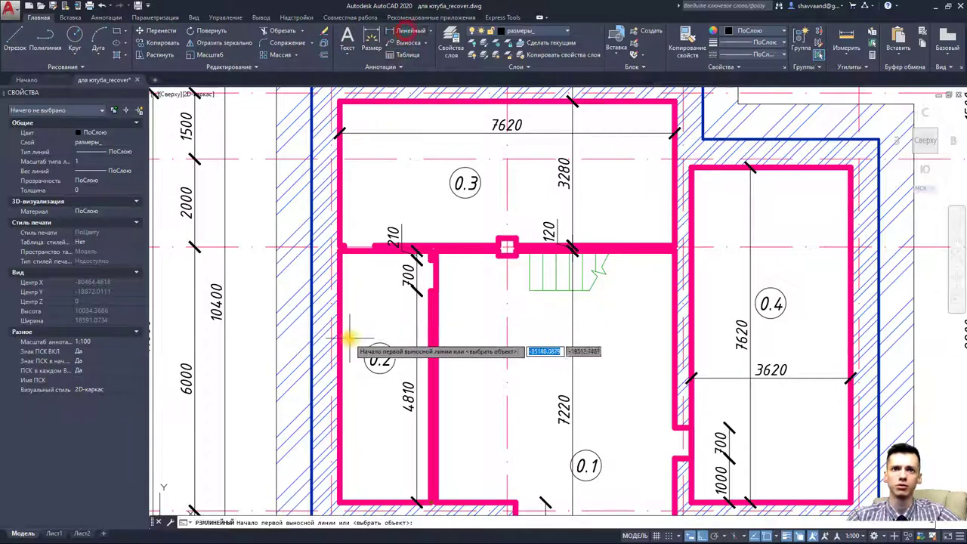
scroll(344, 185, down, 4)
scroll(484, 144, up, 2)
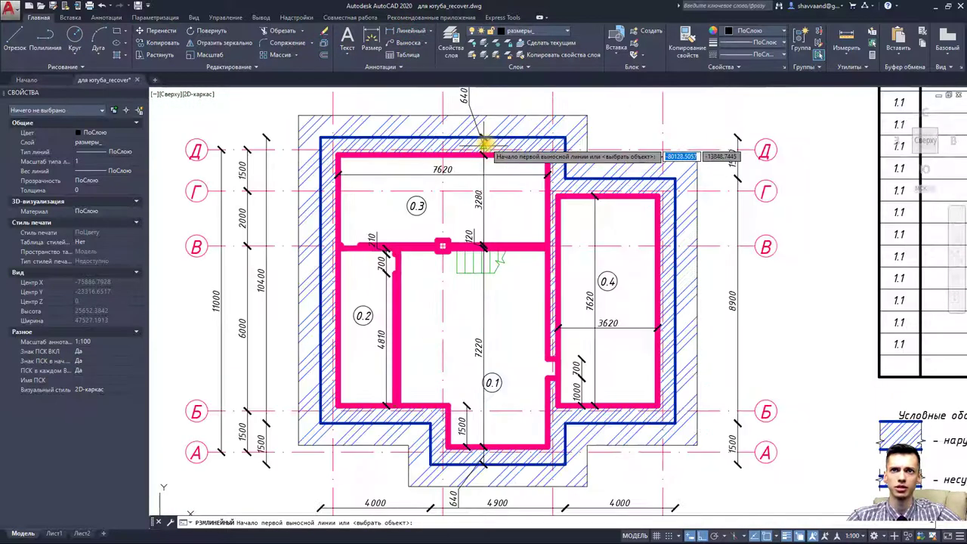
scroll(336, 286, up, 2)
click(338, 308)
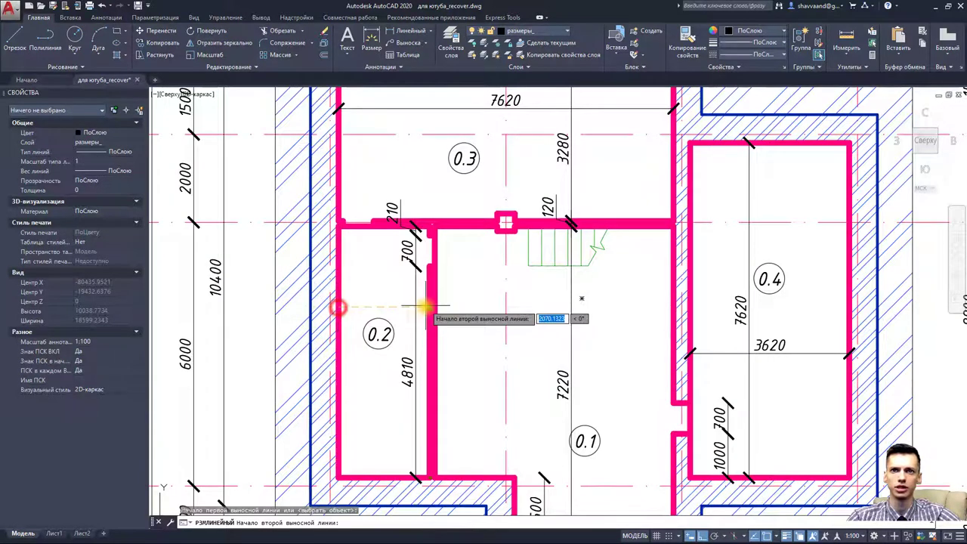
scroll(426, 306, up, 5)
click(430, 299)
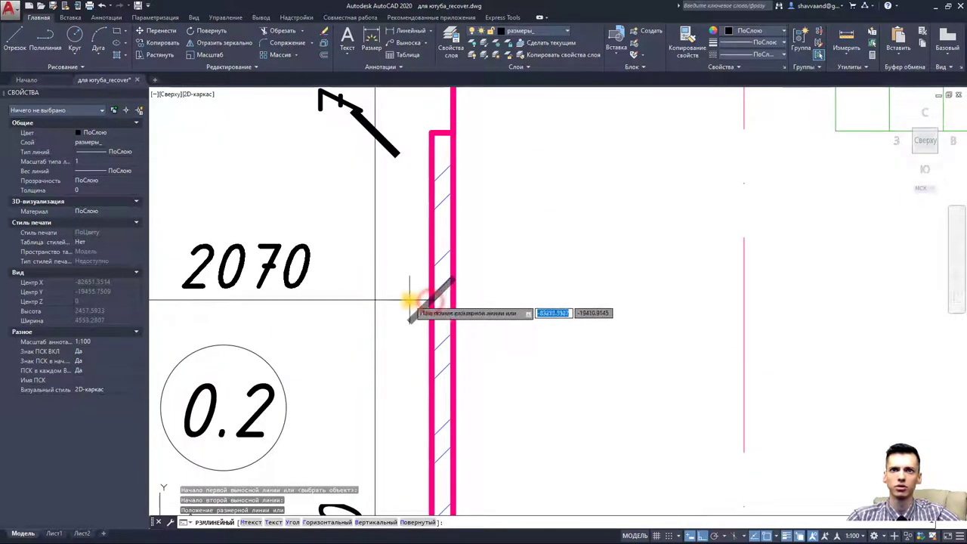
scroll(345, 295, down, 4)
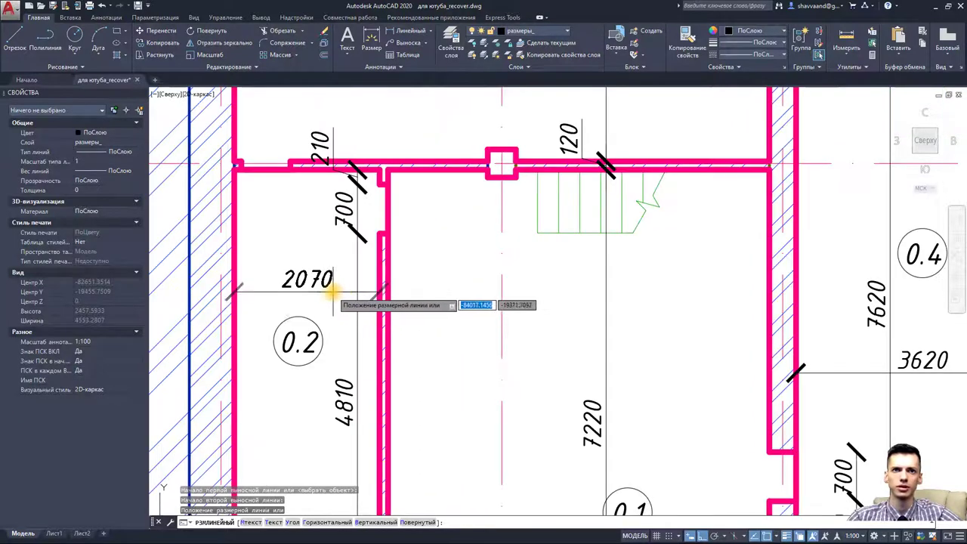
middle_drag(333, 290, 328, 225)
click(323, 241)
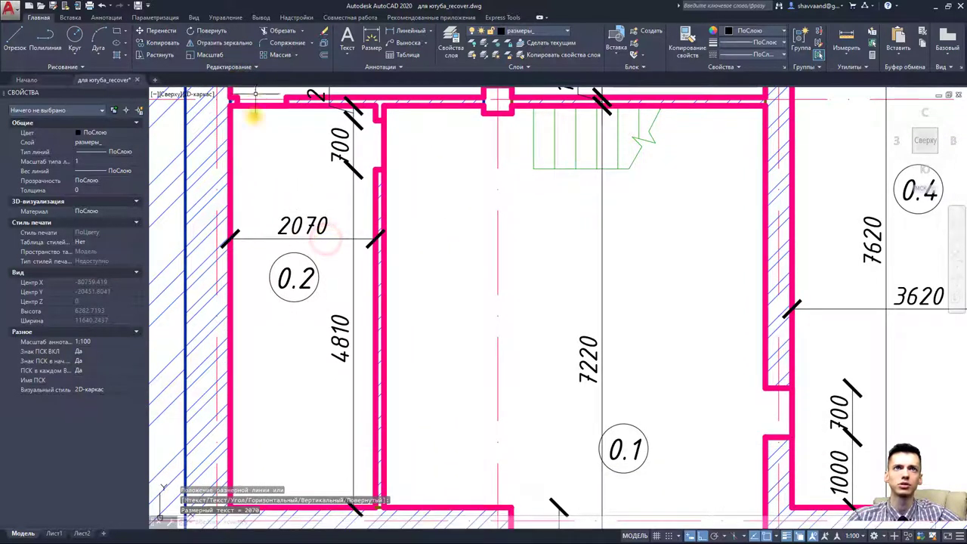
- Delete the 2070 dimension and dimension the 640 left outer wall thickness
click(254, 234)
click(256, 238)
key(Delete)
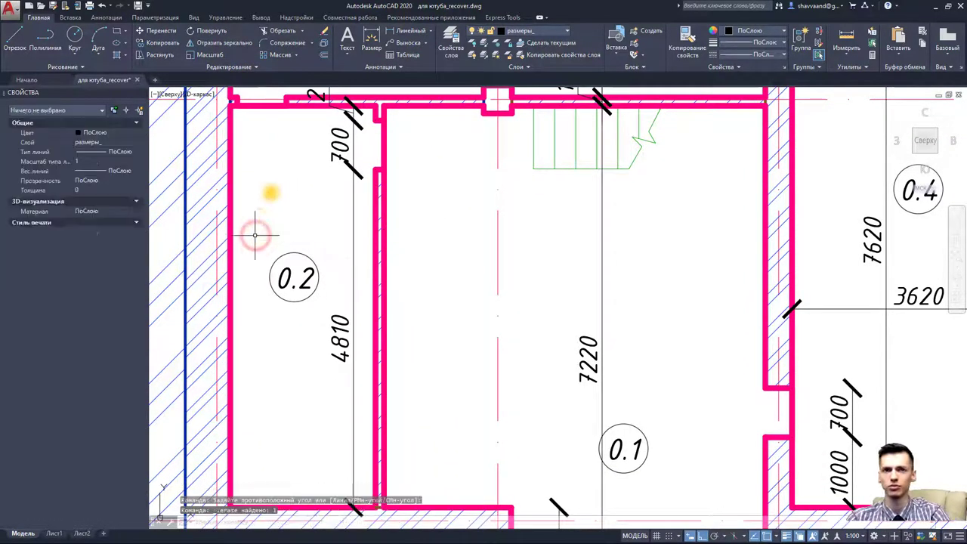
click(409, 30)
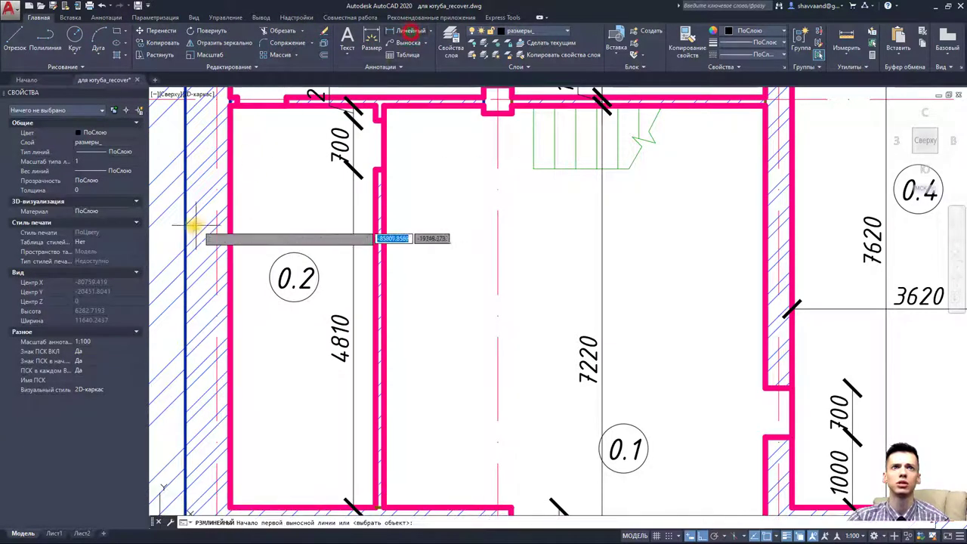
click(185, 223)
click(228, 223)
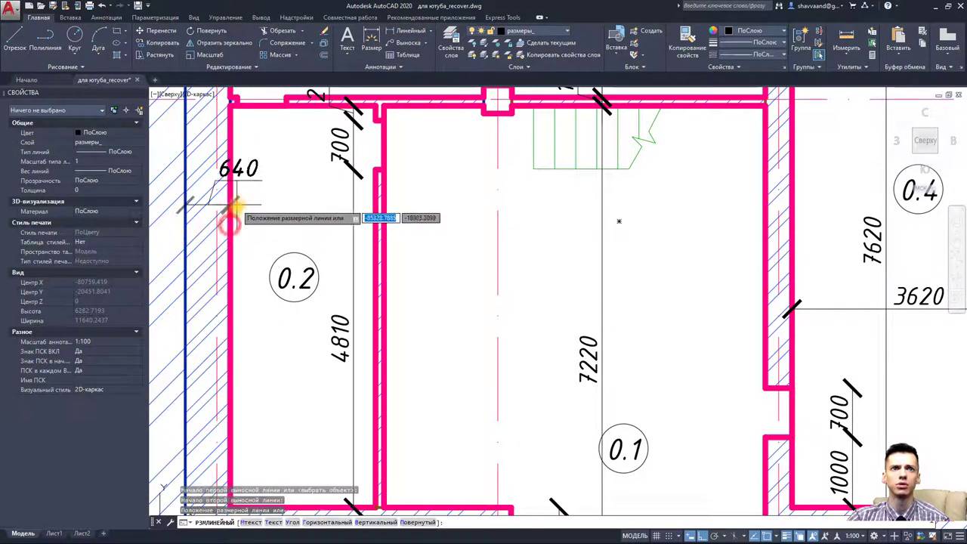
click(232, 210)
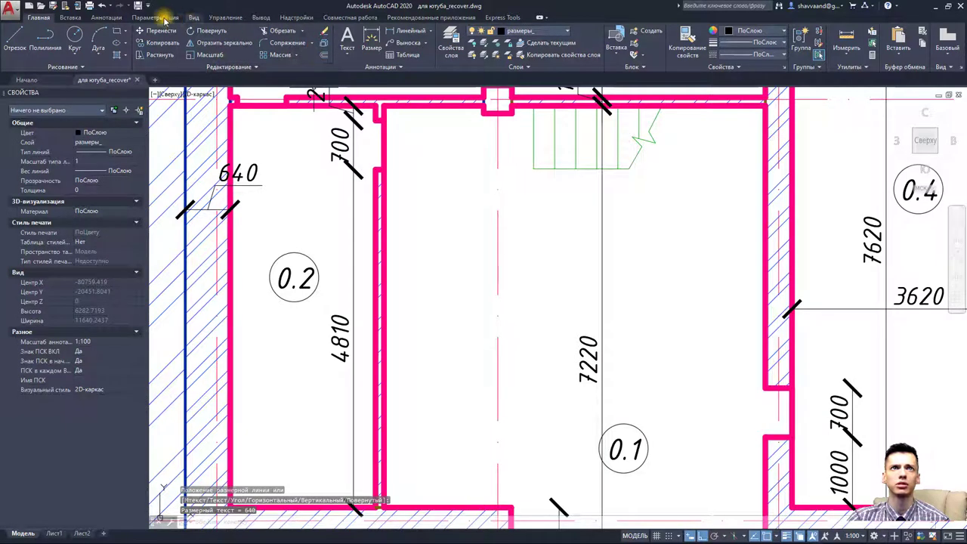
- Continue the 640 dimension with the 2070 room 0.2 width and 120 partition
click(106, 17)
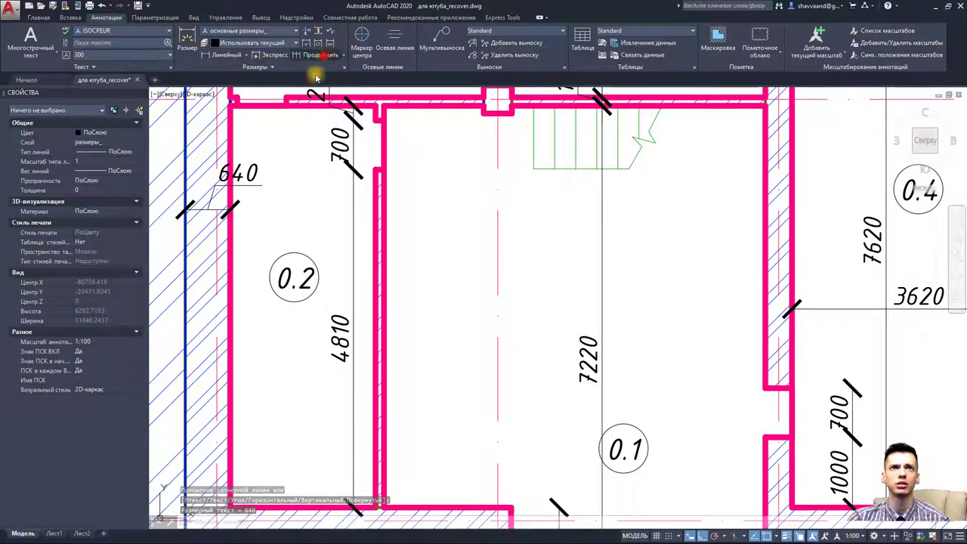
click(324, 55)
click(375, 208)
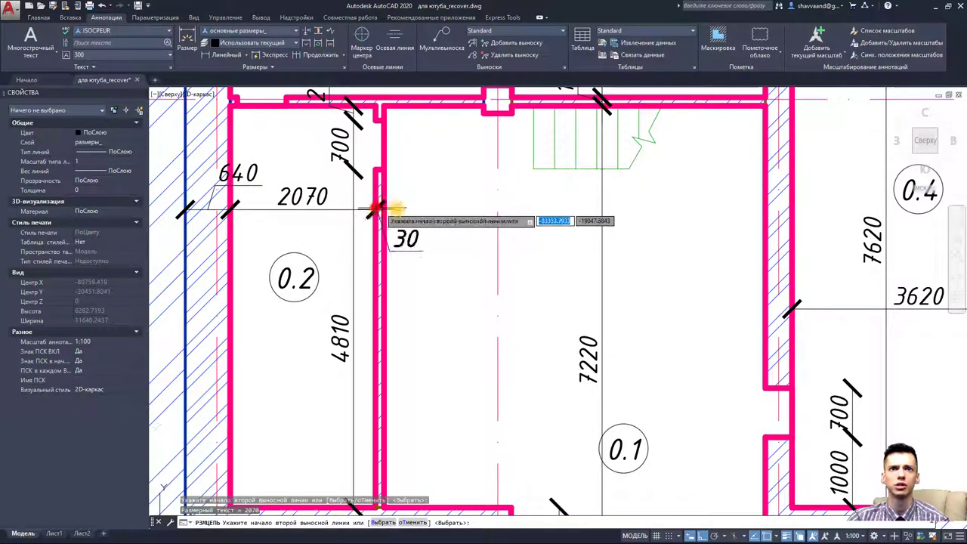
scroll(375, 207, up, 2)
click(376, 209)
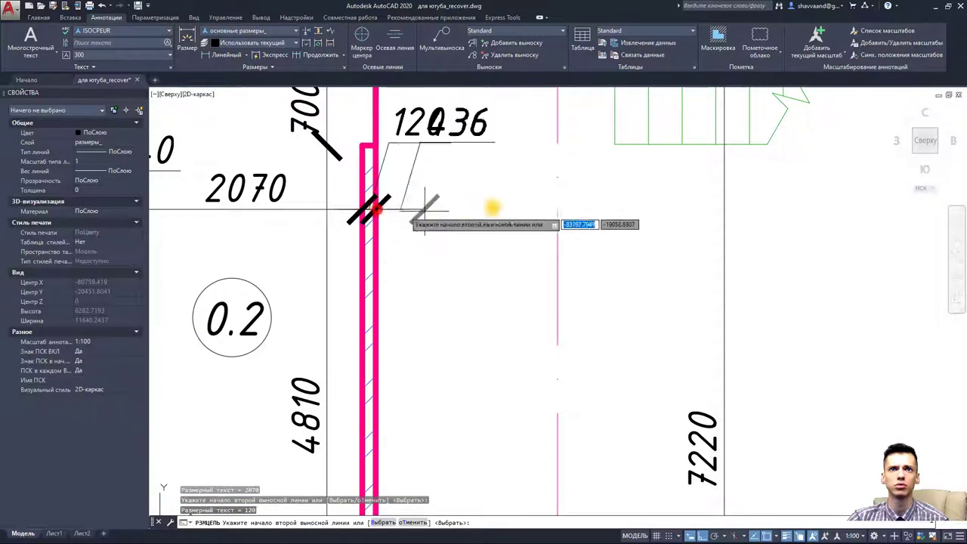
scroll(378, 210, down, 3)
scroll(514, 217, up, 3)
- Extend the chain with 5430, 380, 3620 and the closing right 640 outer wall
click(532, 208)
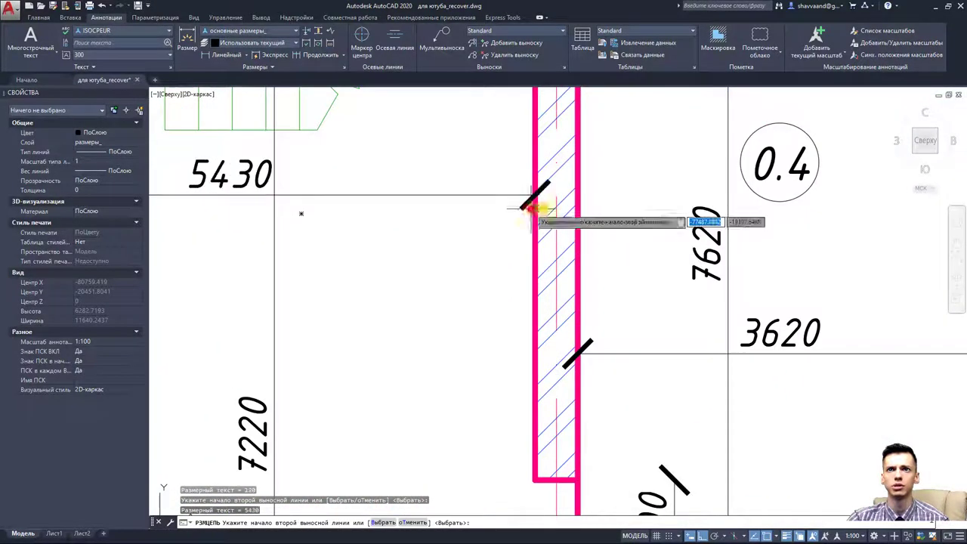
click(575, 195)
scroll(579, 195, down, 3)
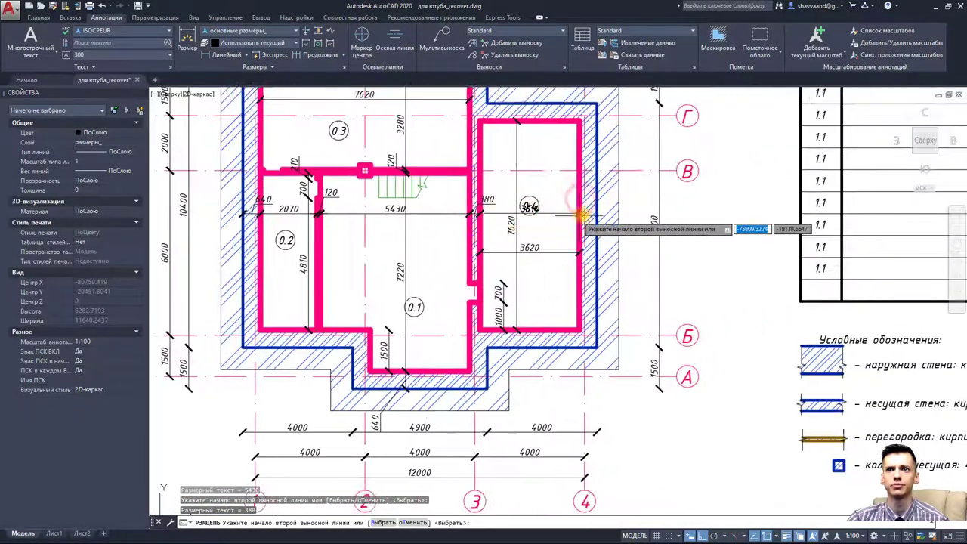
scroll(581, 215, up, 3)
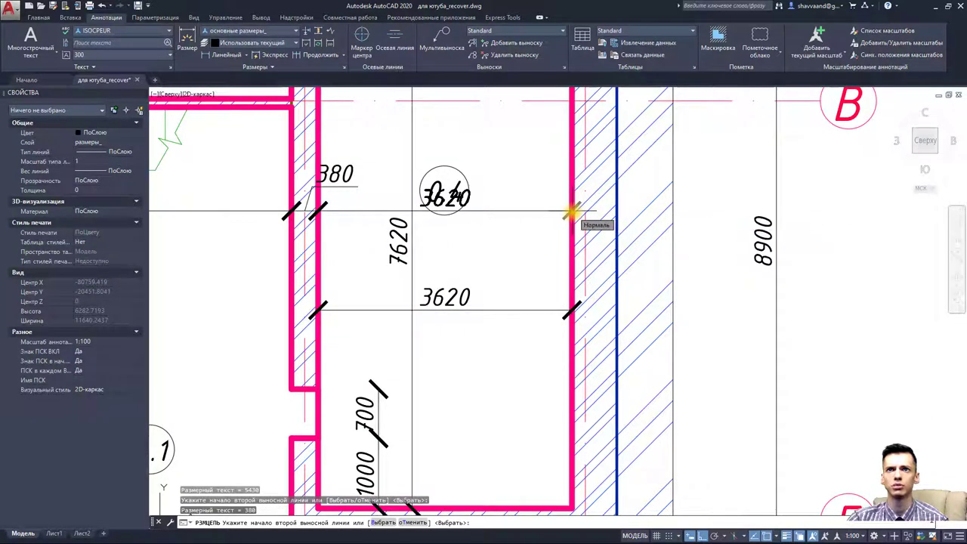
click(572, 213)
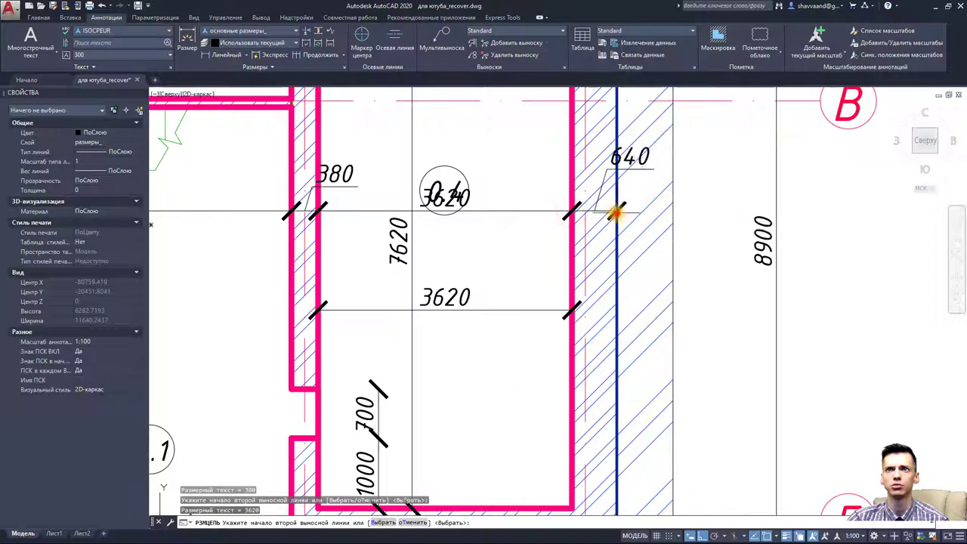
click(617, 213)
key(Escape)
- Replace the duplicate 3620 with the original one raised into the chain, and lower the 0.4 mark
click(524, 210)
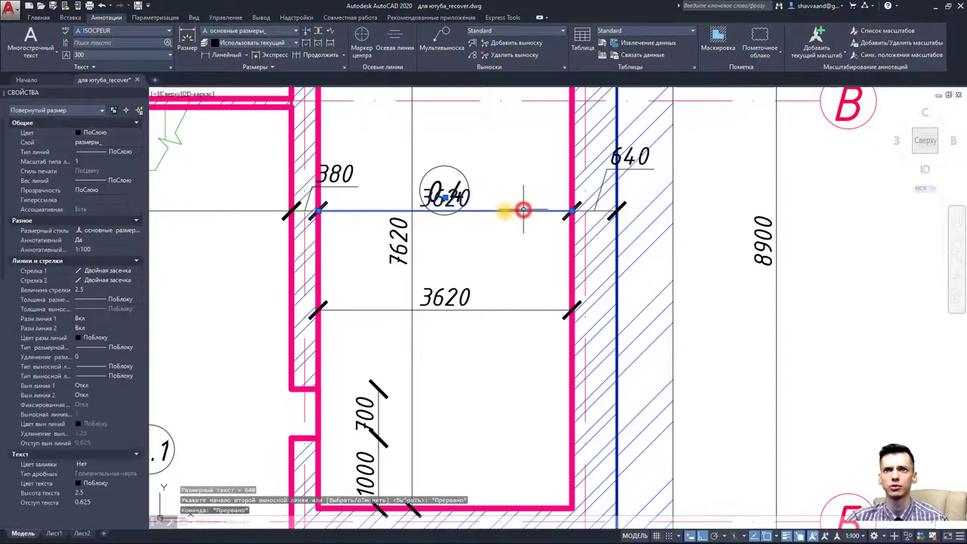
key(Delete)
click(475, 308)
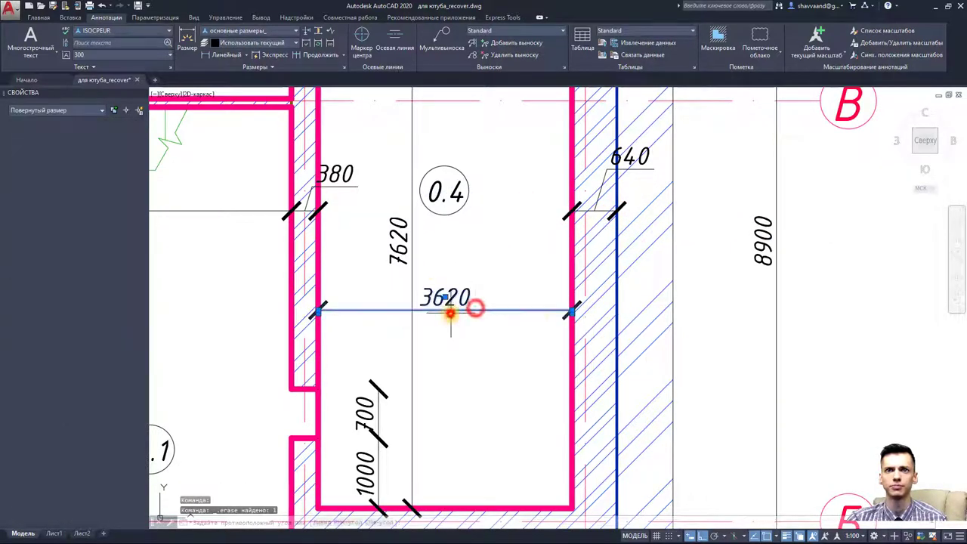
click(571, 309)
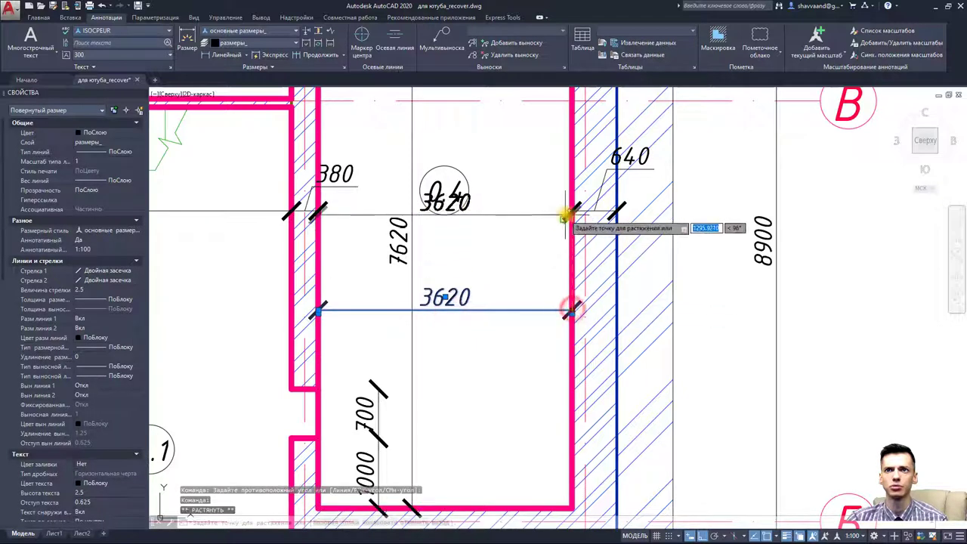
click(567, 210)
click(458, 183)
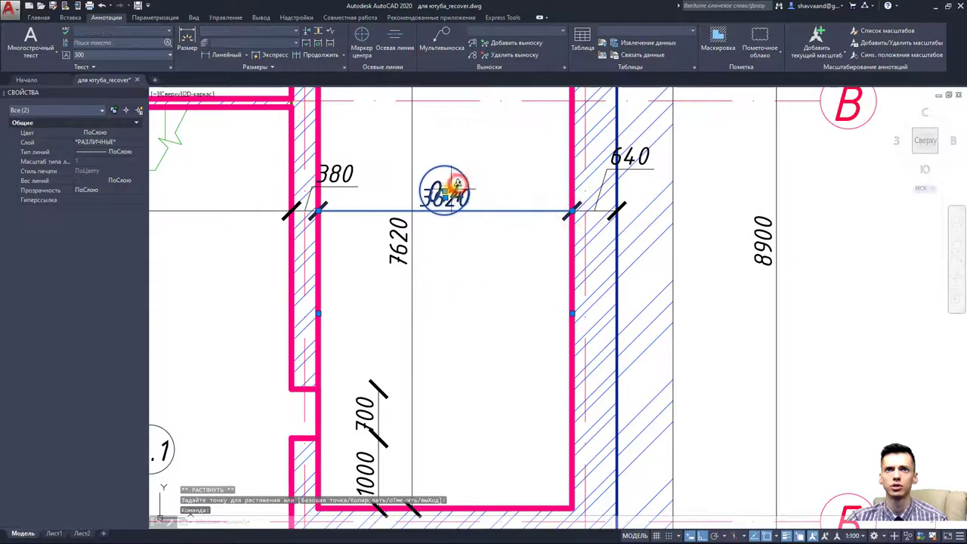
click(461, 256)
key(Escape)
key(Escape)
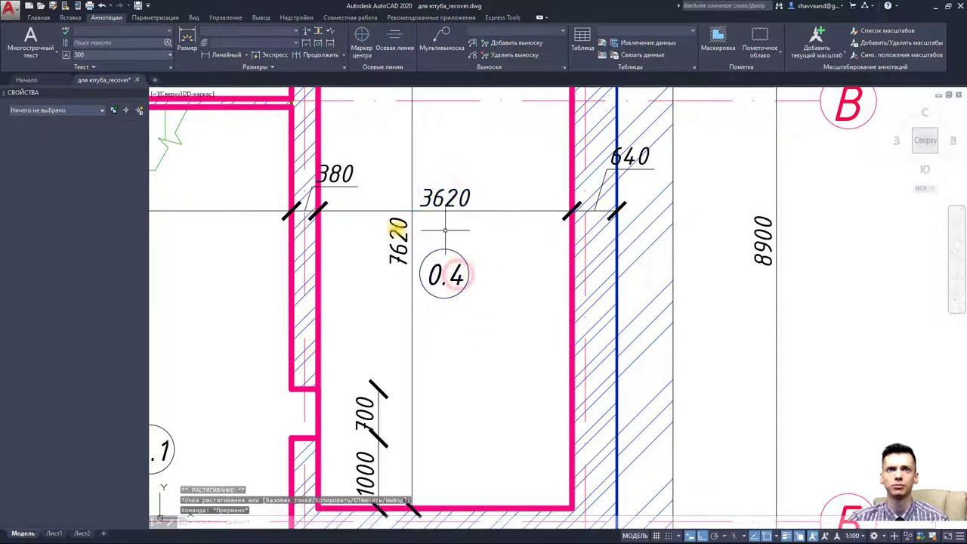
- Offset the 380 label clear of the wall and move the right 640 label outward
click(332, 181)
click(311, 175)
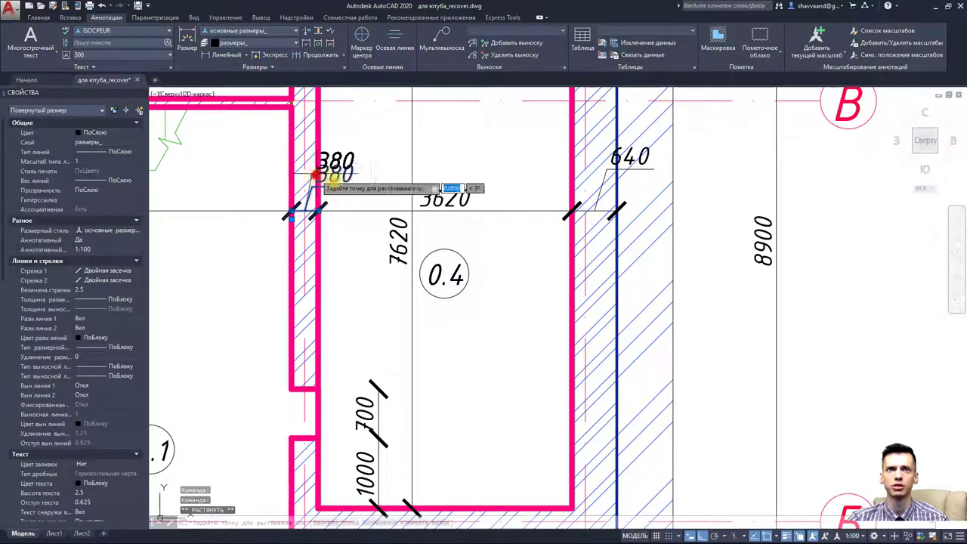
click(352, 183)
key(Escape)
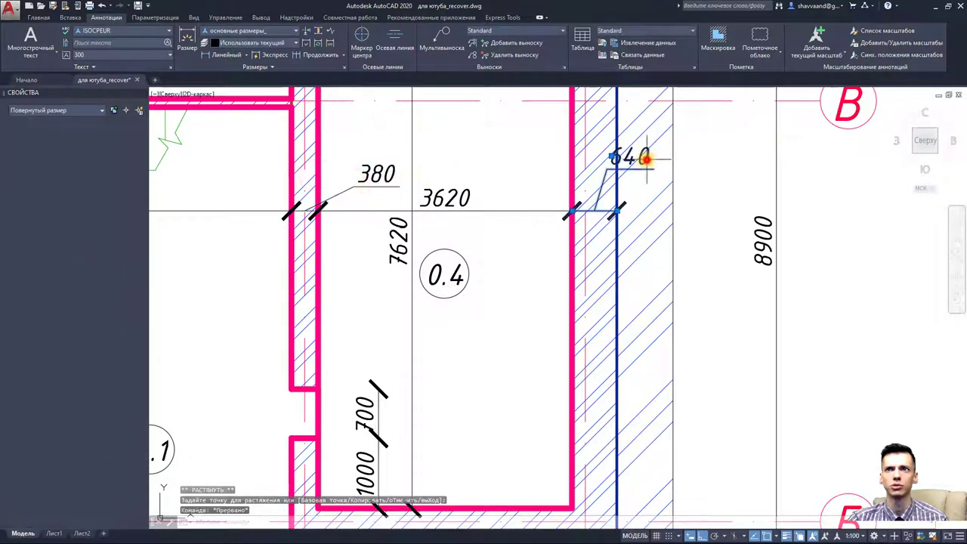
click(608, 156)
click(610, 157)
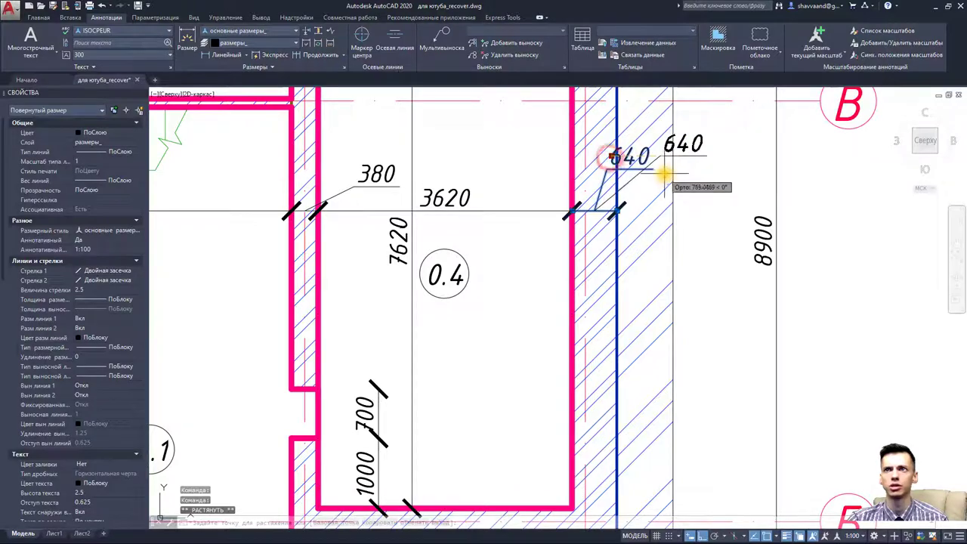
key(Escape)
- Move the left 640 label outward to the left of the outer wall, then zoom out
scroll(668, 178, down, 5)
scroll(439, 198, up, 5)
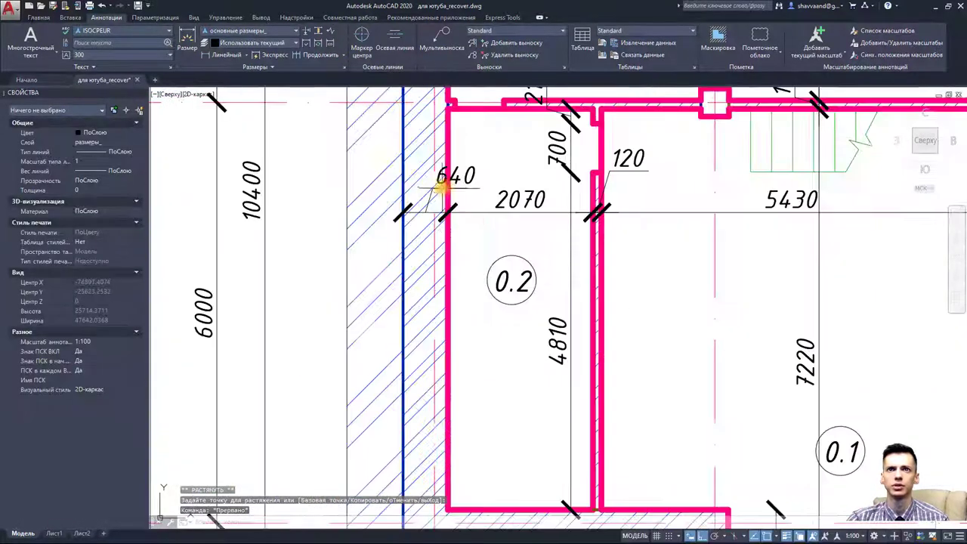
click(456, 175)
click(445, 175)
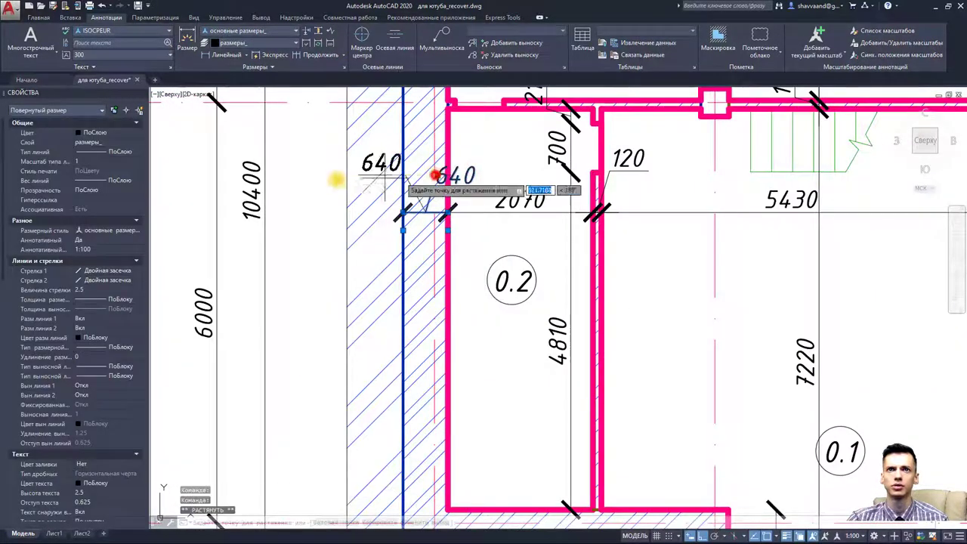
click(333, 179)
key(Escape)
scroll(513, 198, down, 3)
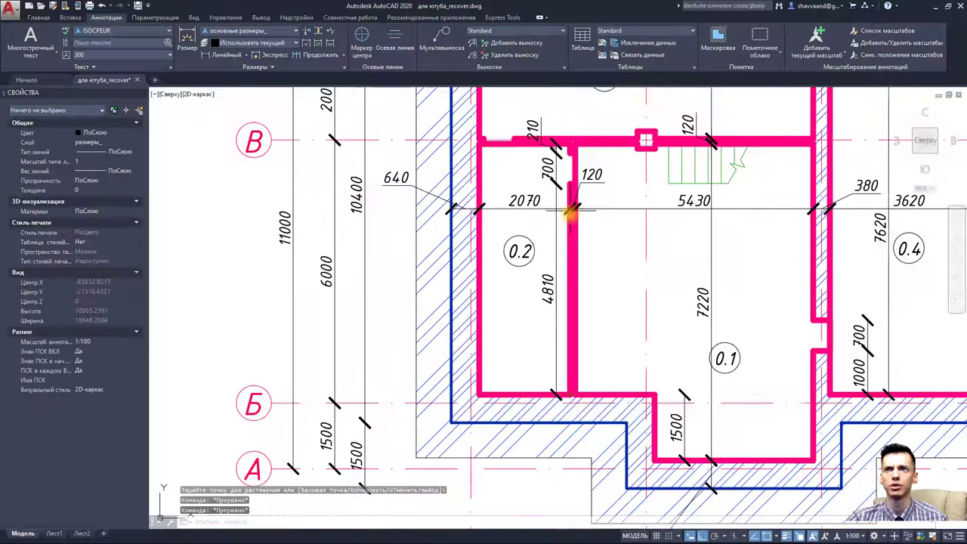
scroll(481, 219, down, 3)
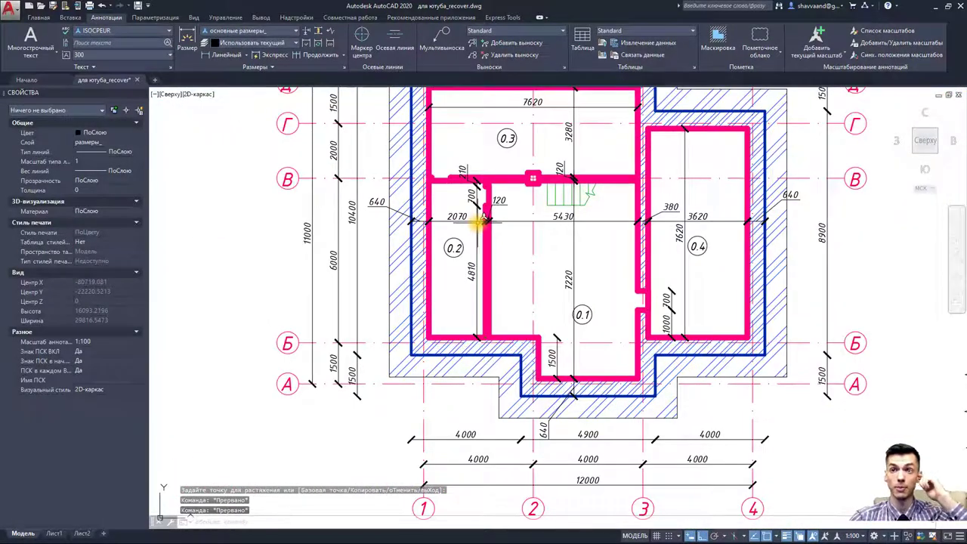